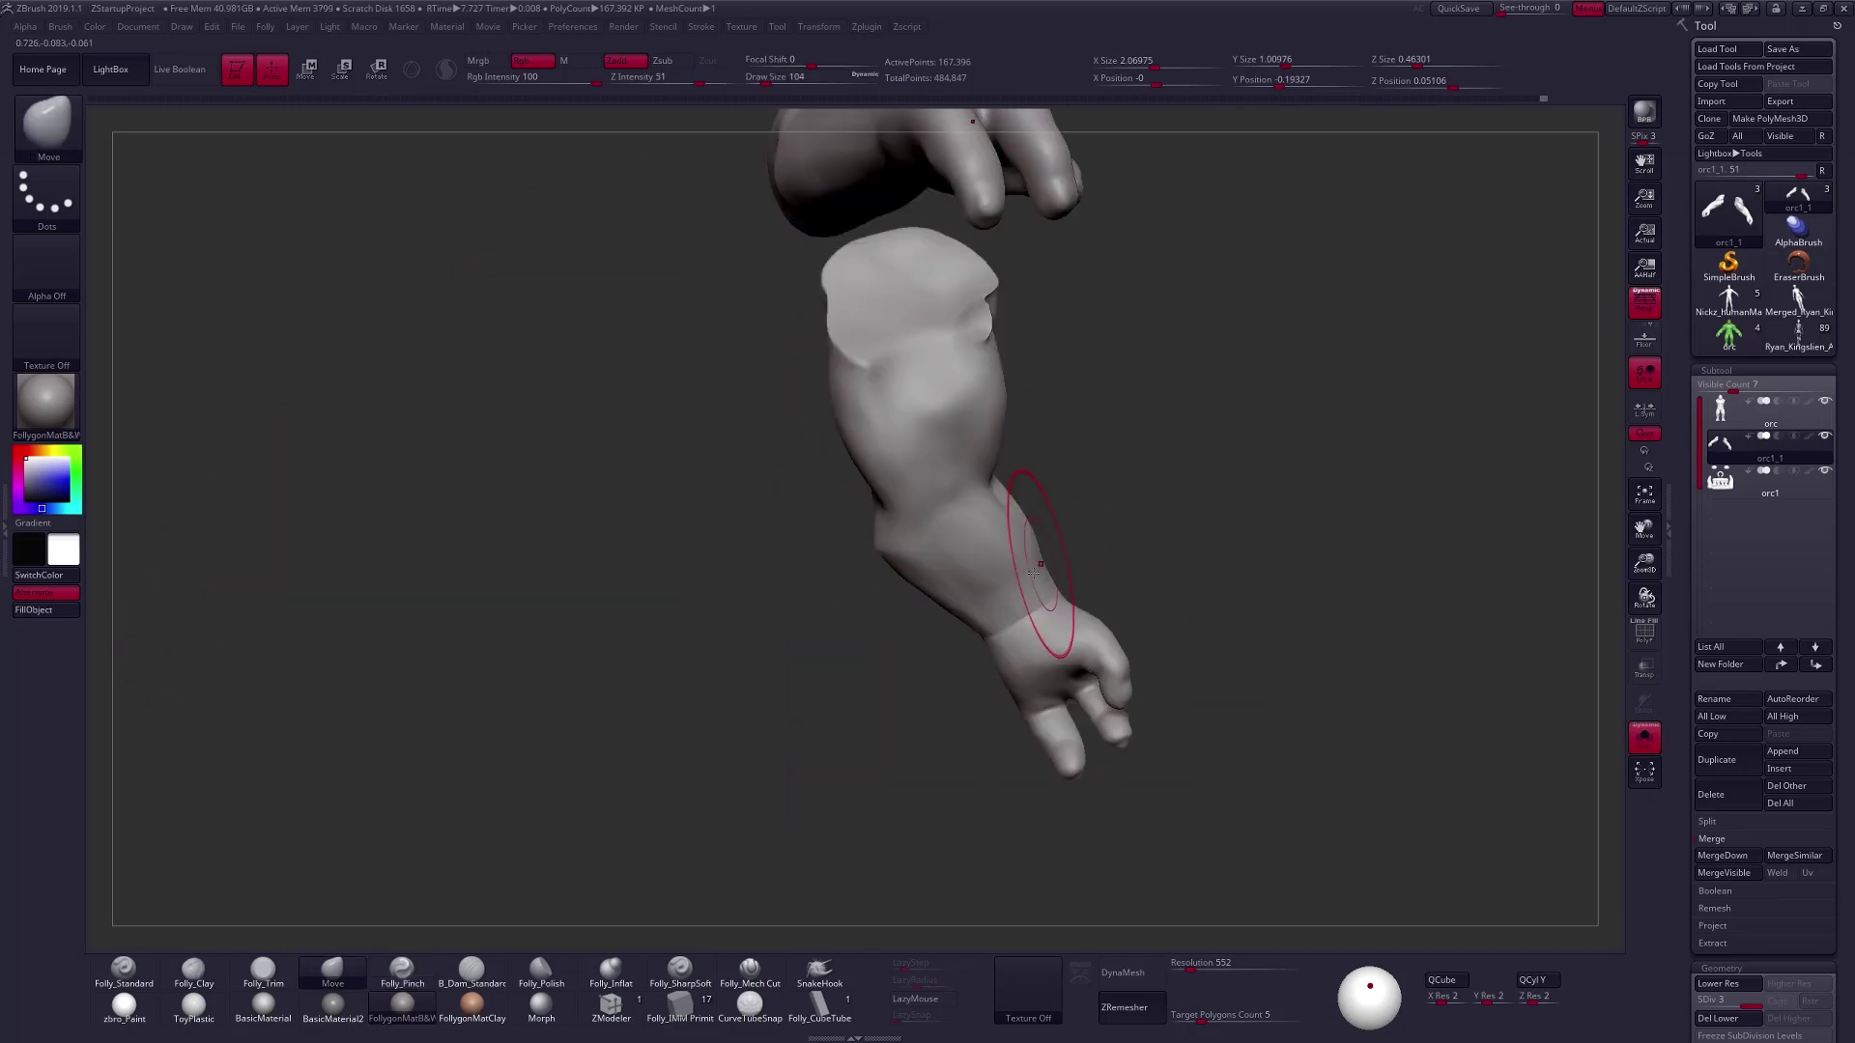
Select the Move brush, display the arm mesh's polyframe and delete its lower subdivision levels.
key(b)
key(m)
key(v)
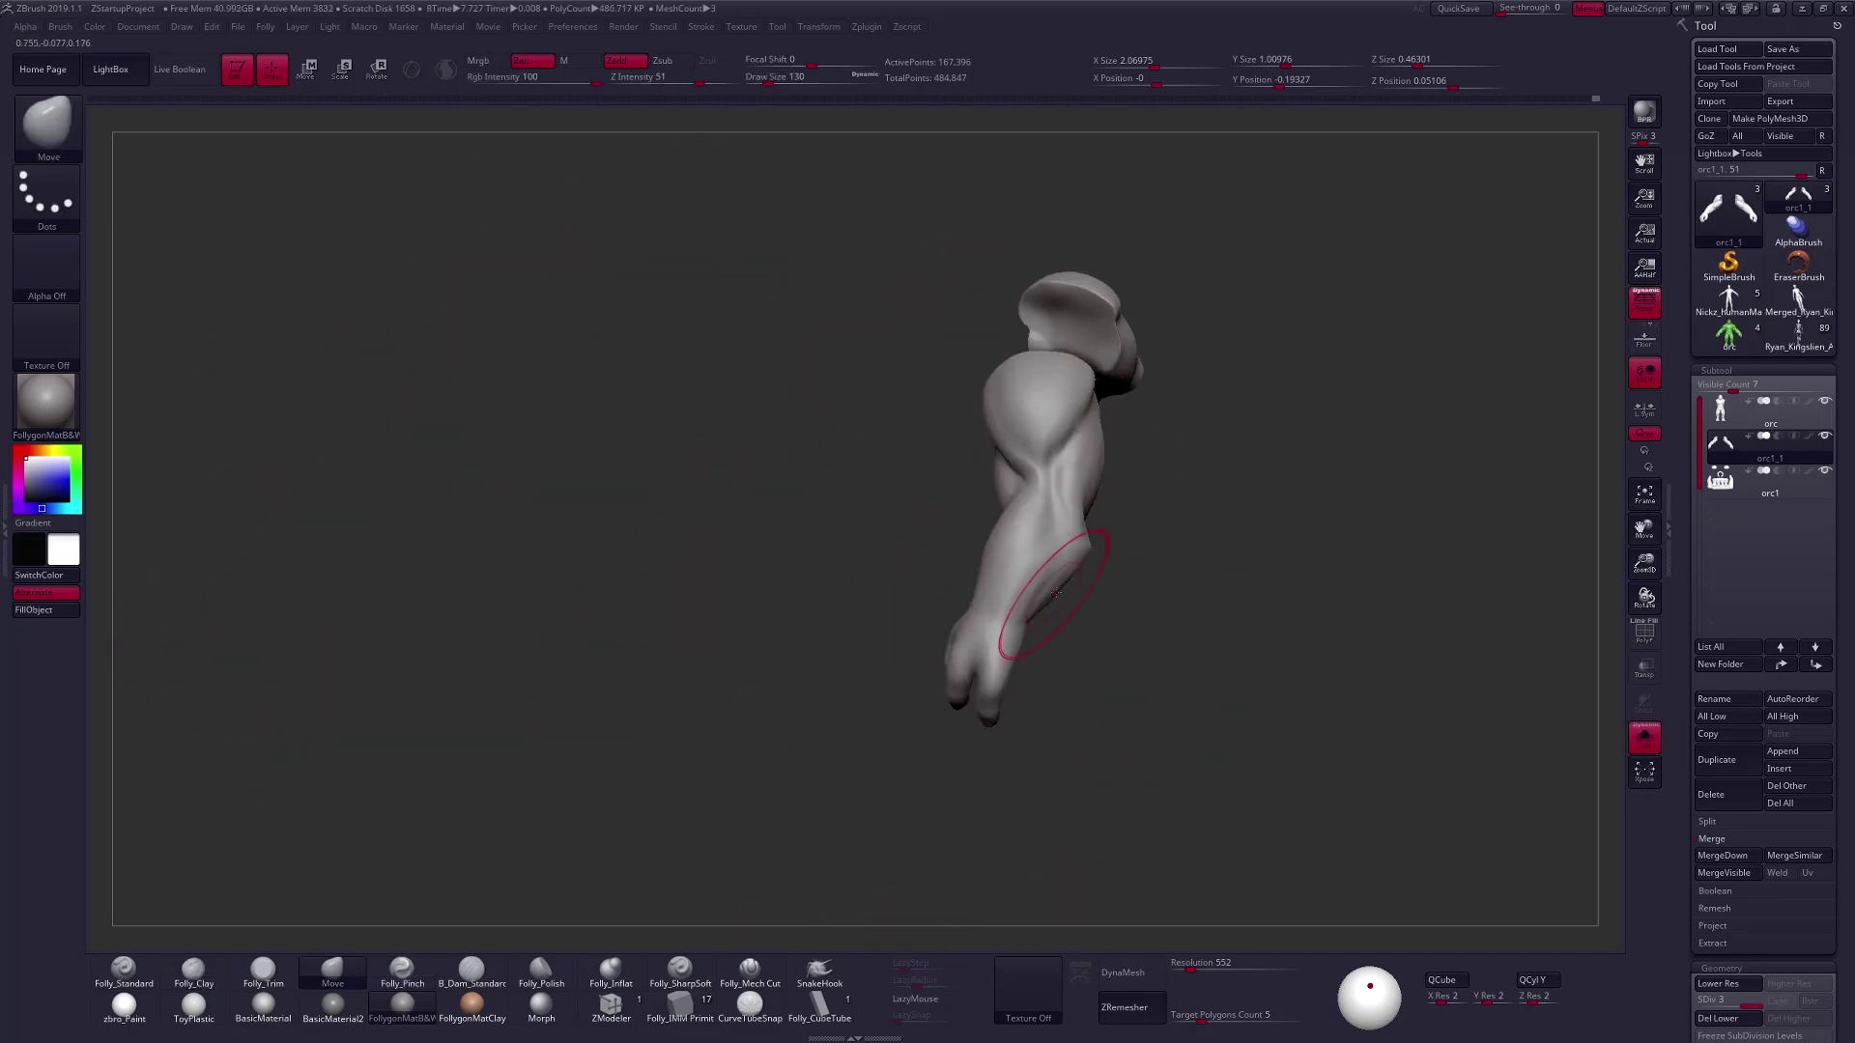
key(shift+f)
click(1717, 1018)
Mask an area of the arm and turn it into its own polygroup, checking it in the polyframe display.
mouse_move(1122, 477)
ctrl+mouse_down()
mouse_move(949, 581)
mouse_move(1169, 541)
ctrl+mouse_up()
key(shift+f)
right_drag(1169, 541, 982, 567)
key(ctrl+w)
key(shift+f)
key(shift+f)
Reshape the arm's form with a sculpting stroke and isolate the arms in Solo mode with the Move brush active.
drag(991, 523, 969, 610)
mouse_move(968, 610)
right_down()
mouse_move(985, 541)
mouse_move(966, 502)
right_up()
key(b)
key(m)
key(v)
click(1644, 738)
right_drag(986, 580, 941, 505)
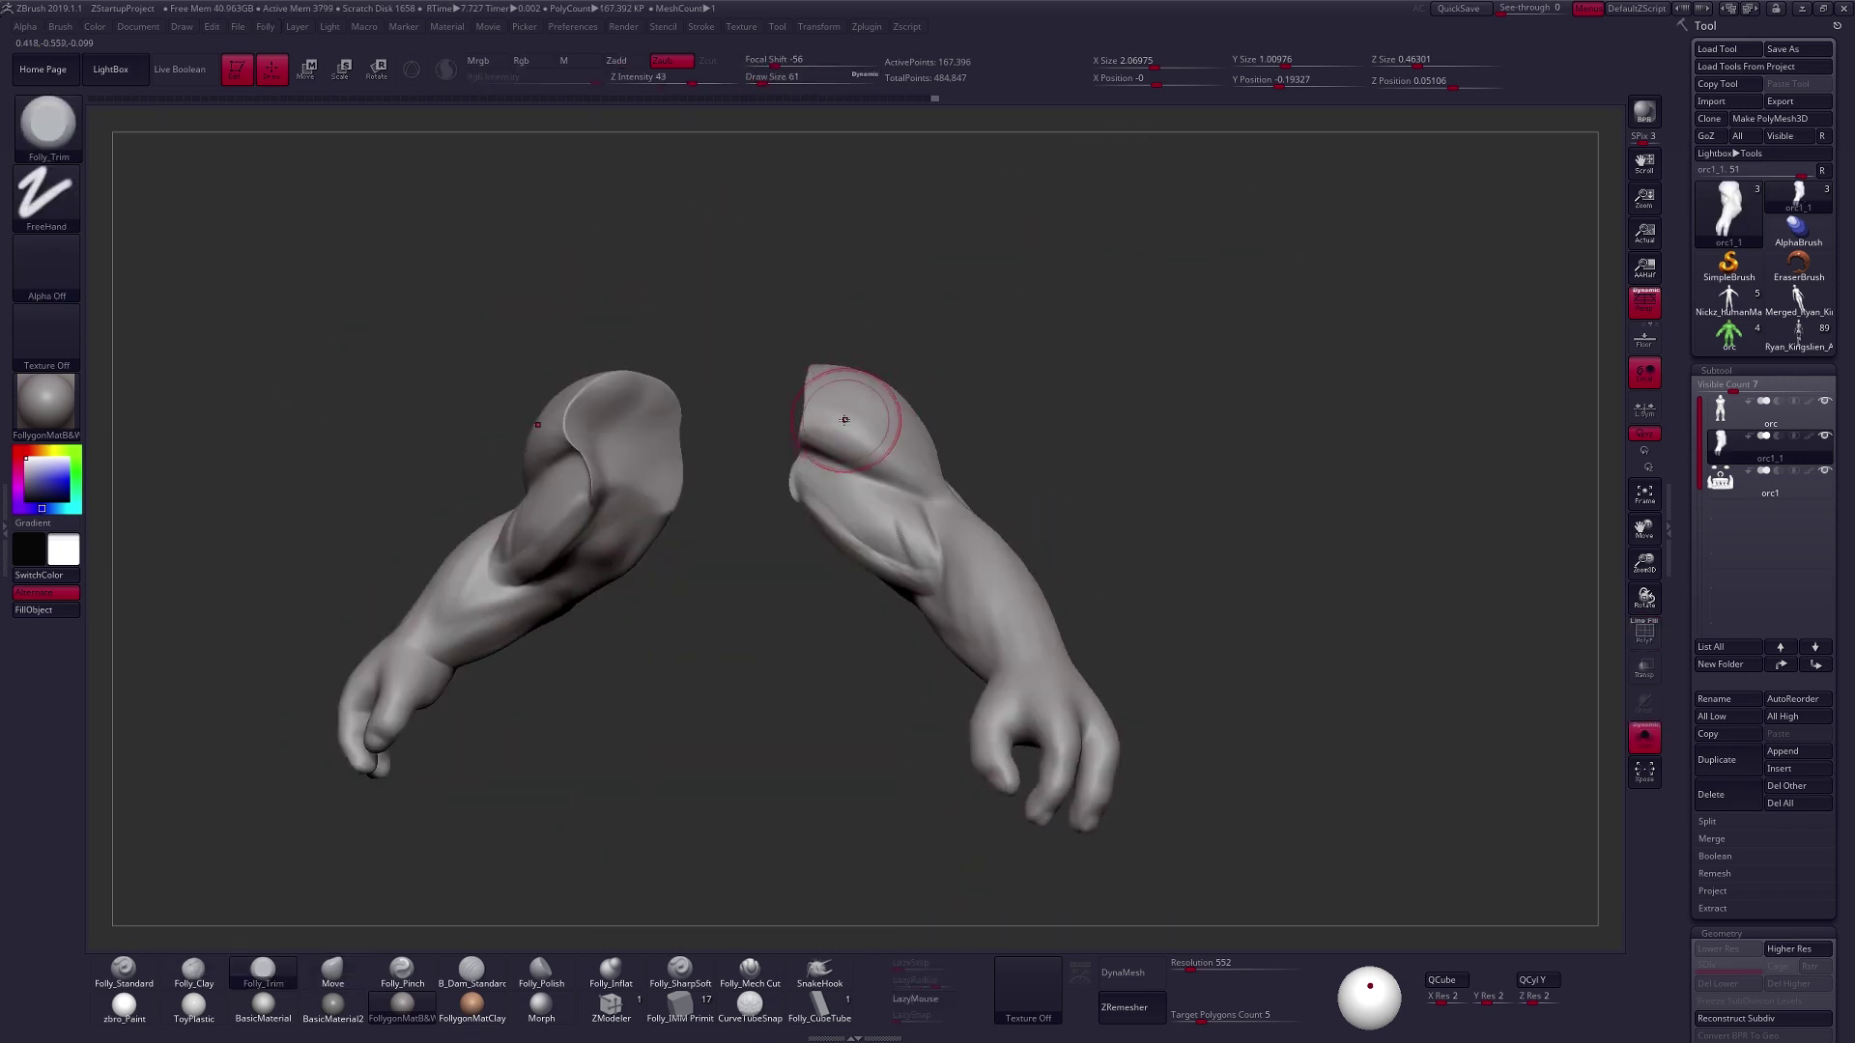
Sculpt the muscle forms of the upper arm above the elbow.
right_drag(875, 579, 965, 592)
drag(892, 554, 890, 627)
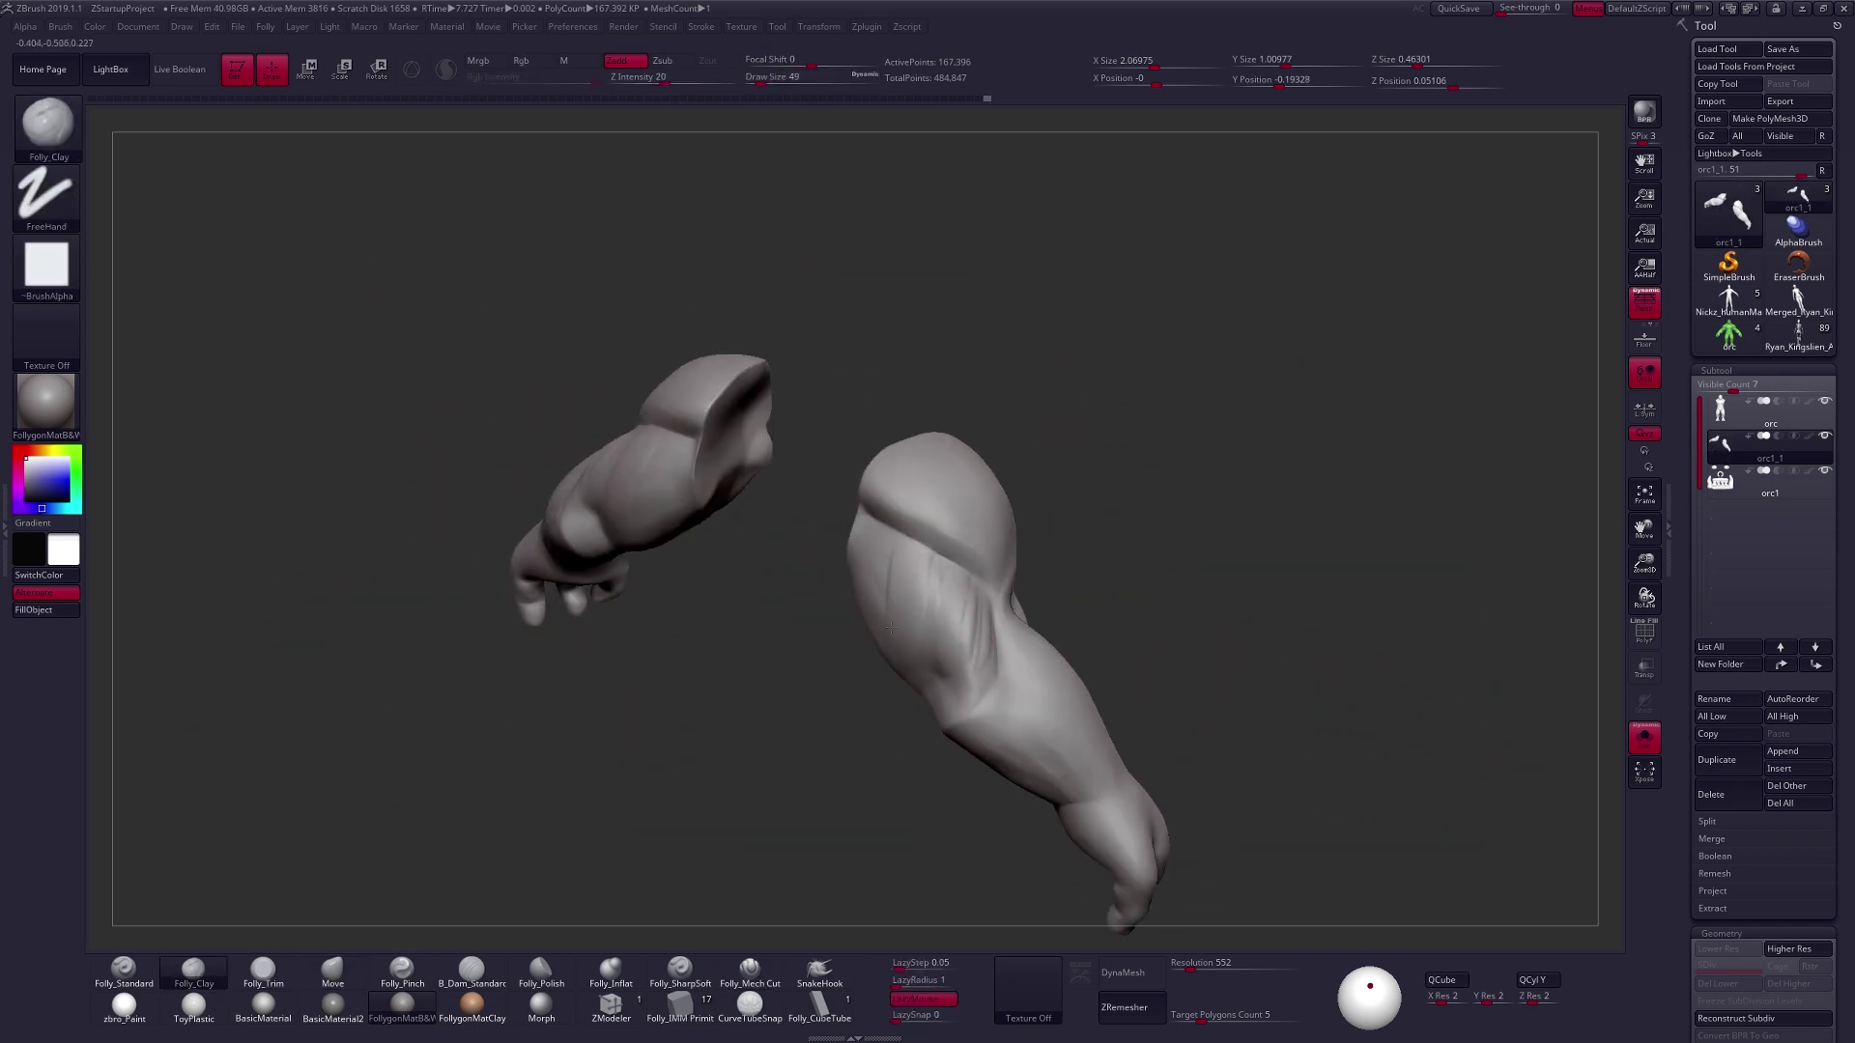
mouse_move(890, 627)
right_down()
mouse_move(952, 683)
mouse_move(957, 737)
right_up()
Adjust the silhouette of the arm near the elbow with the Move brush, checking it against the full body.
key(b)
key(m)
key(v)
drag(1005, 610, 1016, 600)
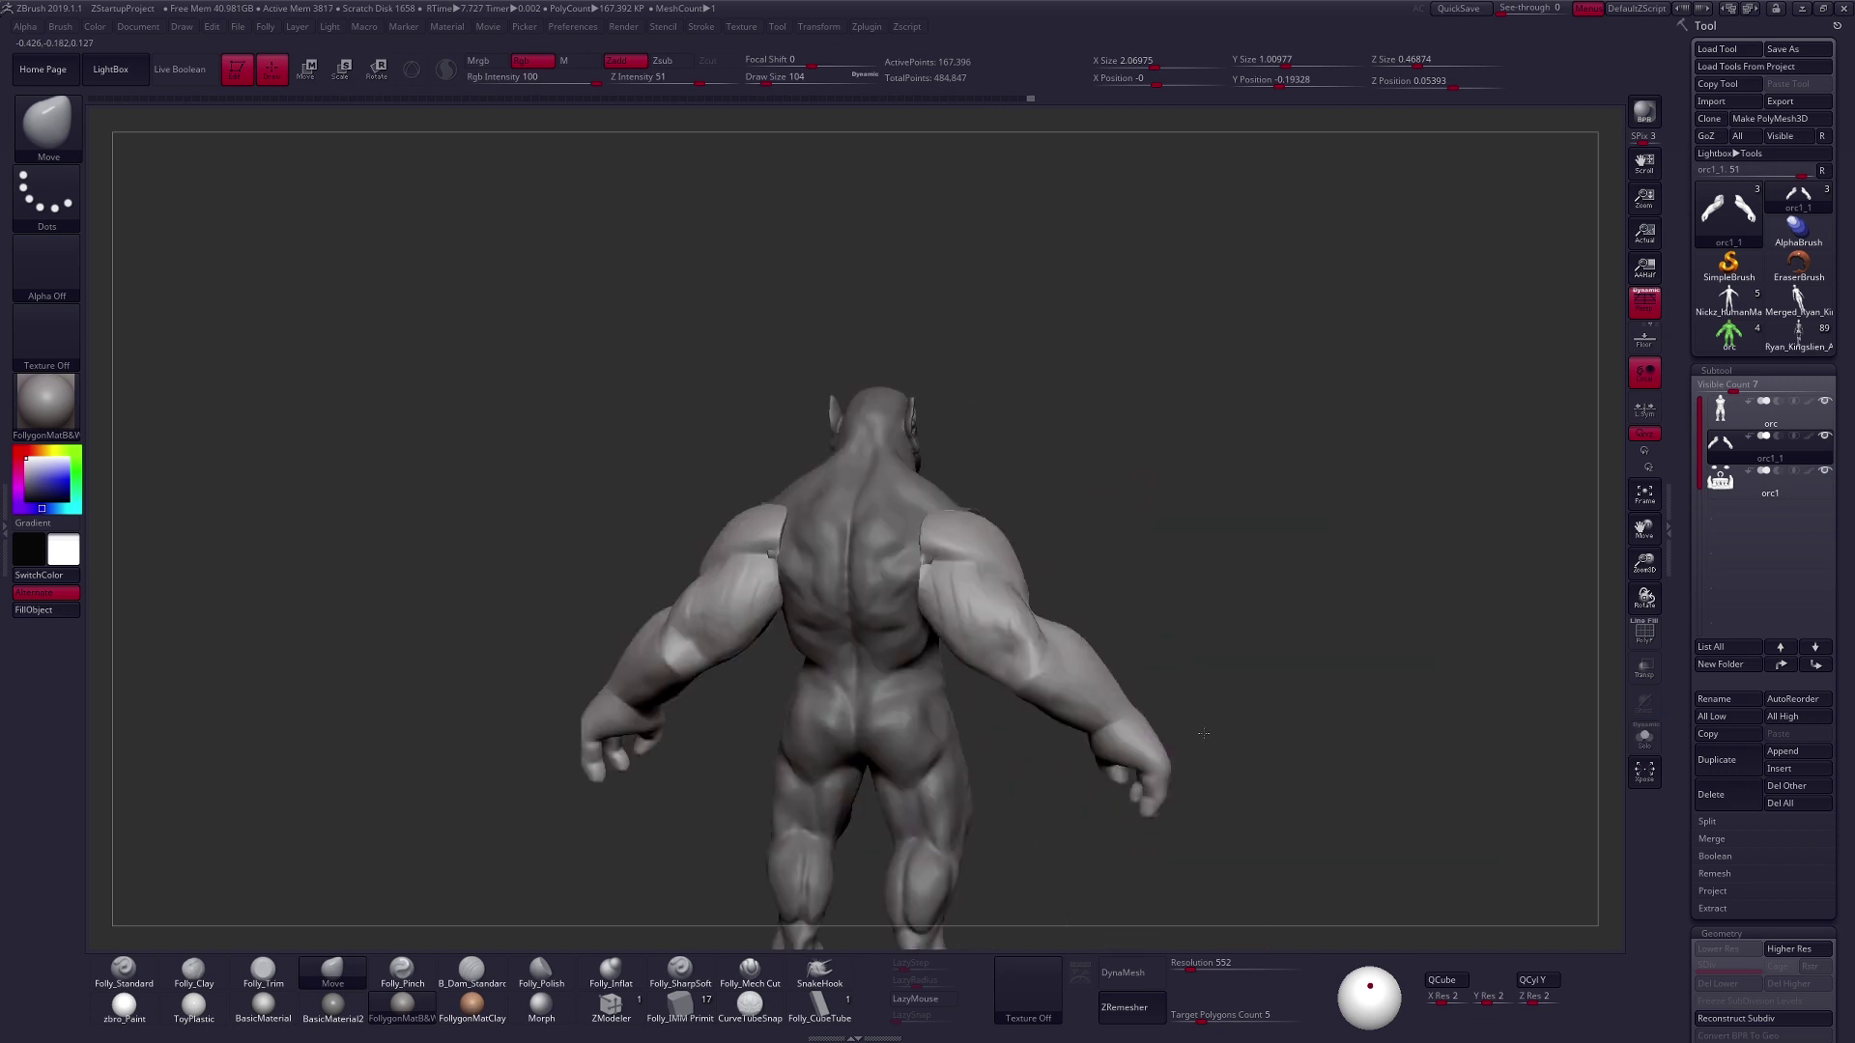
right_drag(966, 580, 1024, 579)
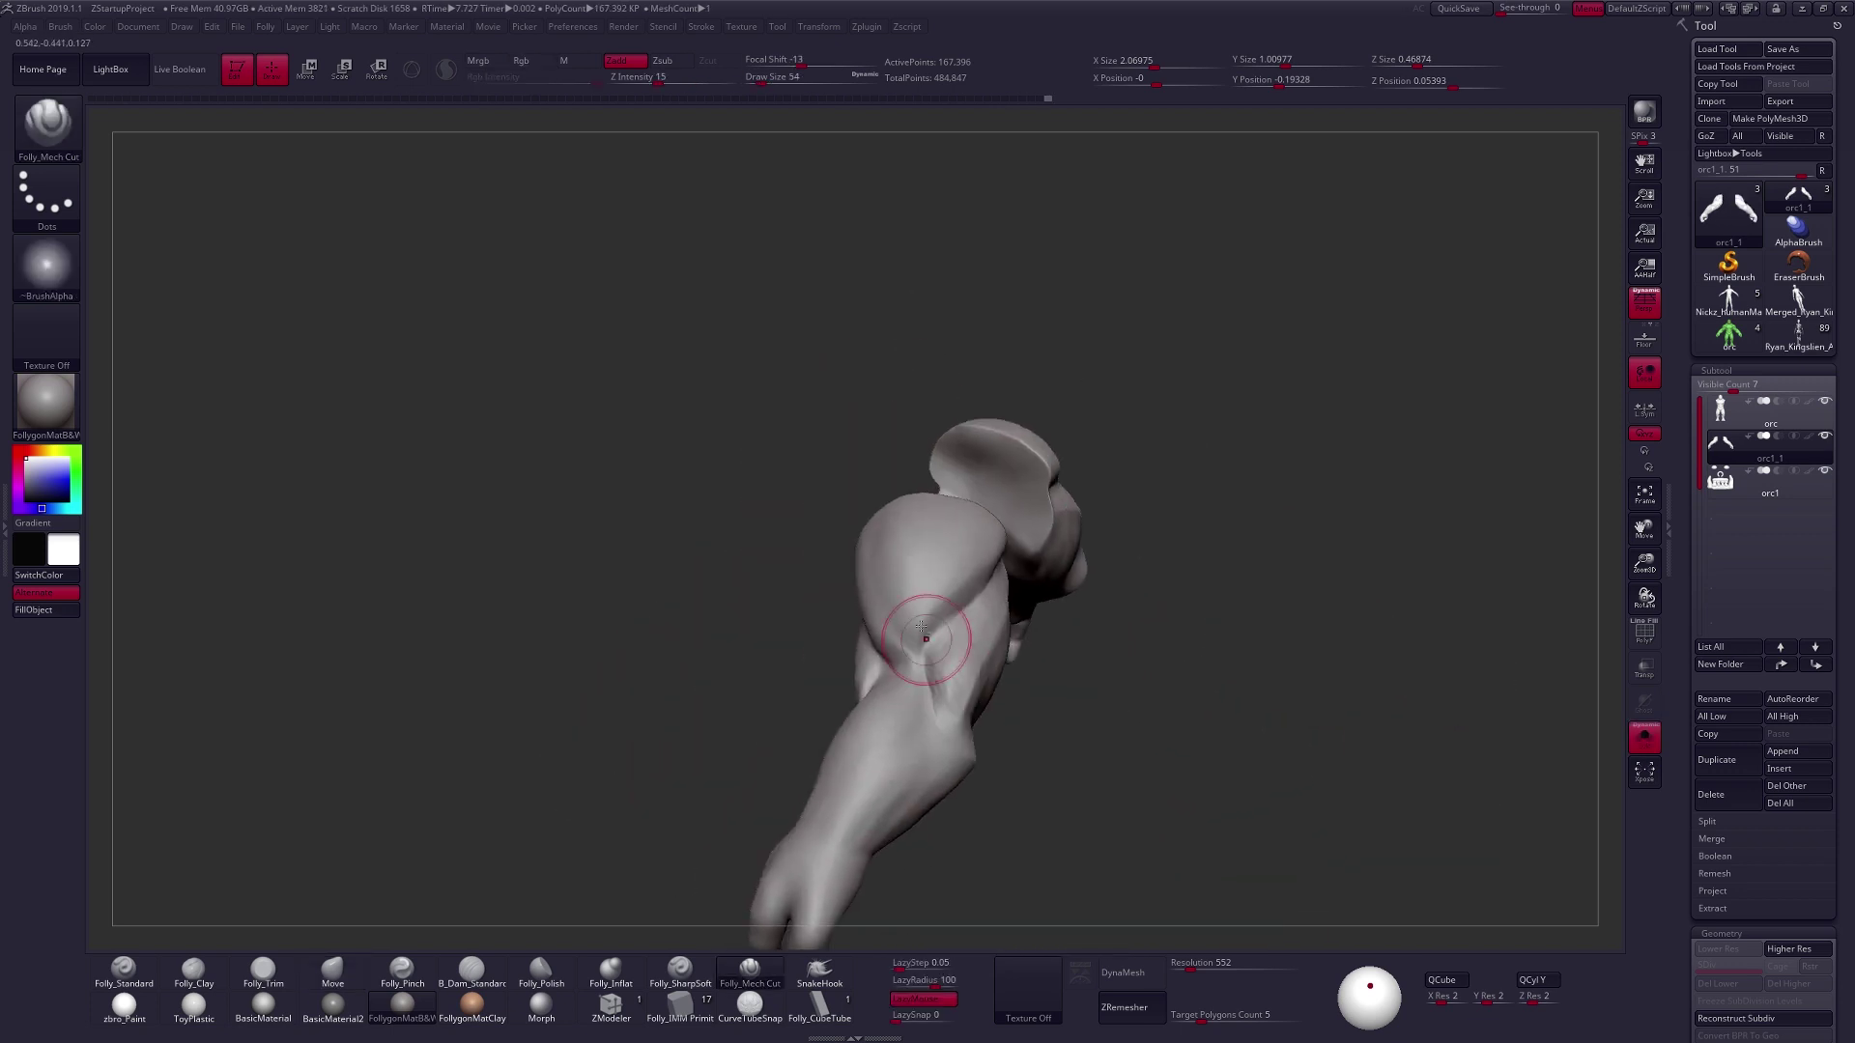
mouse_move(911, 622)
right_down()
mouse_move(911, 538)
mouse_move(981, 523)
right_up()
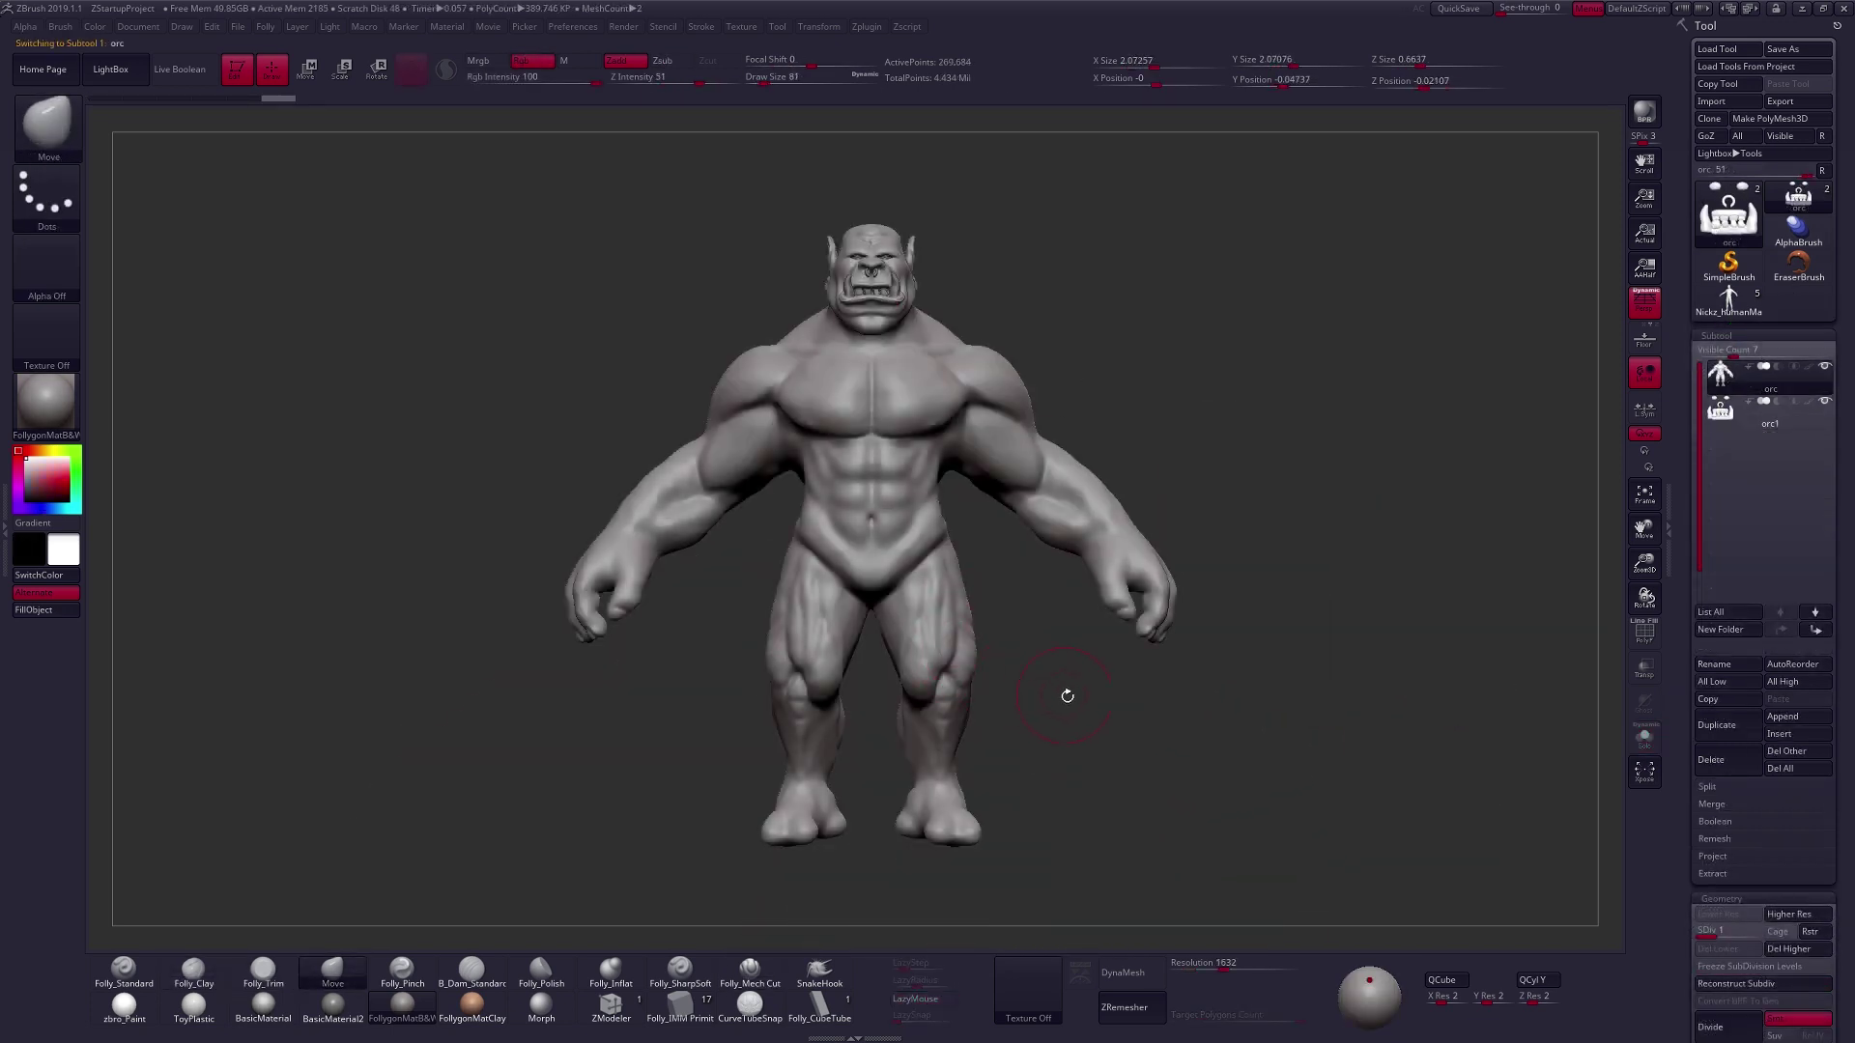
Examine the complete orc sculpt from the front, side and back, including its feet, legs and arms.
mouse_move(1069, 696)
right_down()
mouse_move(1059, 770)
mouse_move(1016, 764)
mouse_move(1139, 756)
right_up()
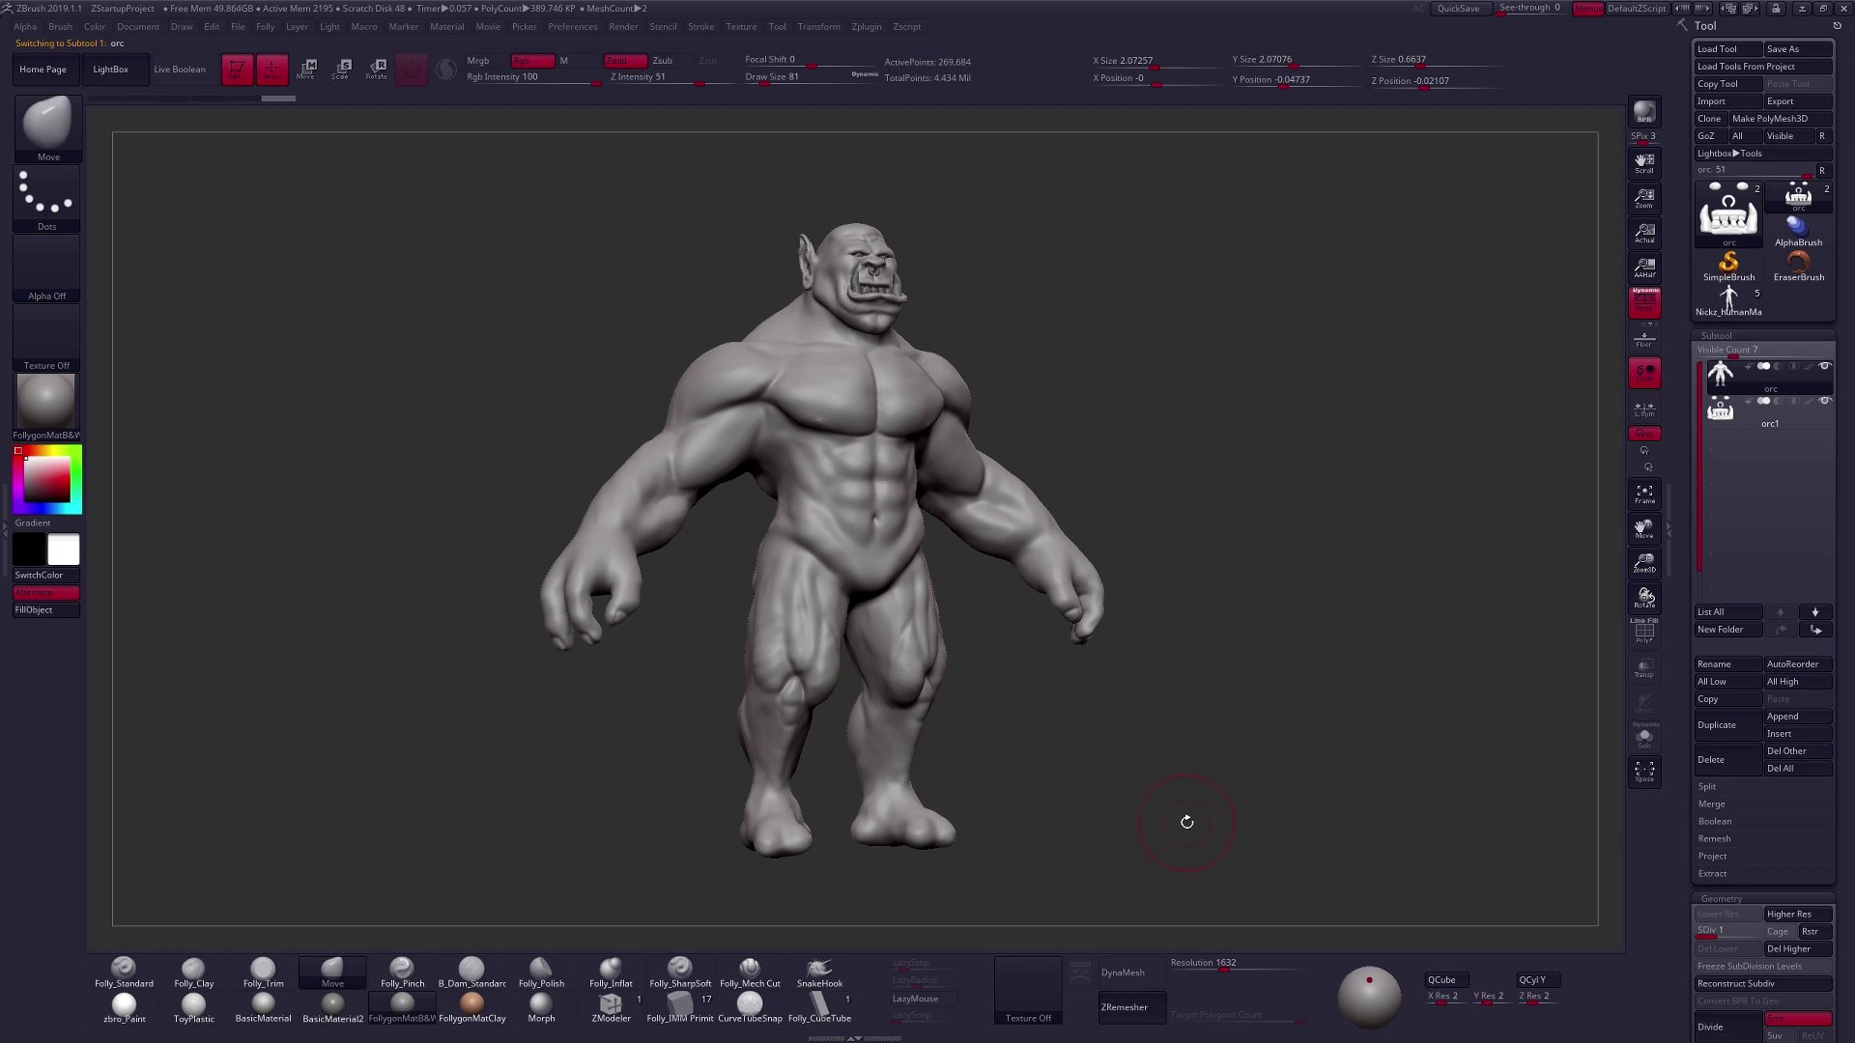
right_drag(1187, 822, 1275, 814)
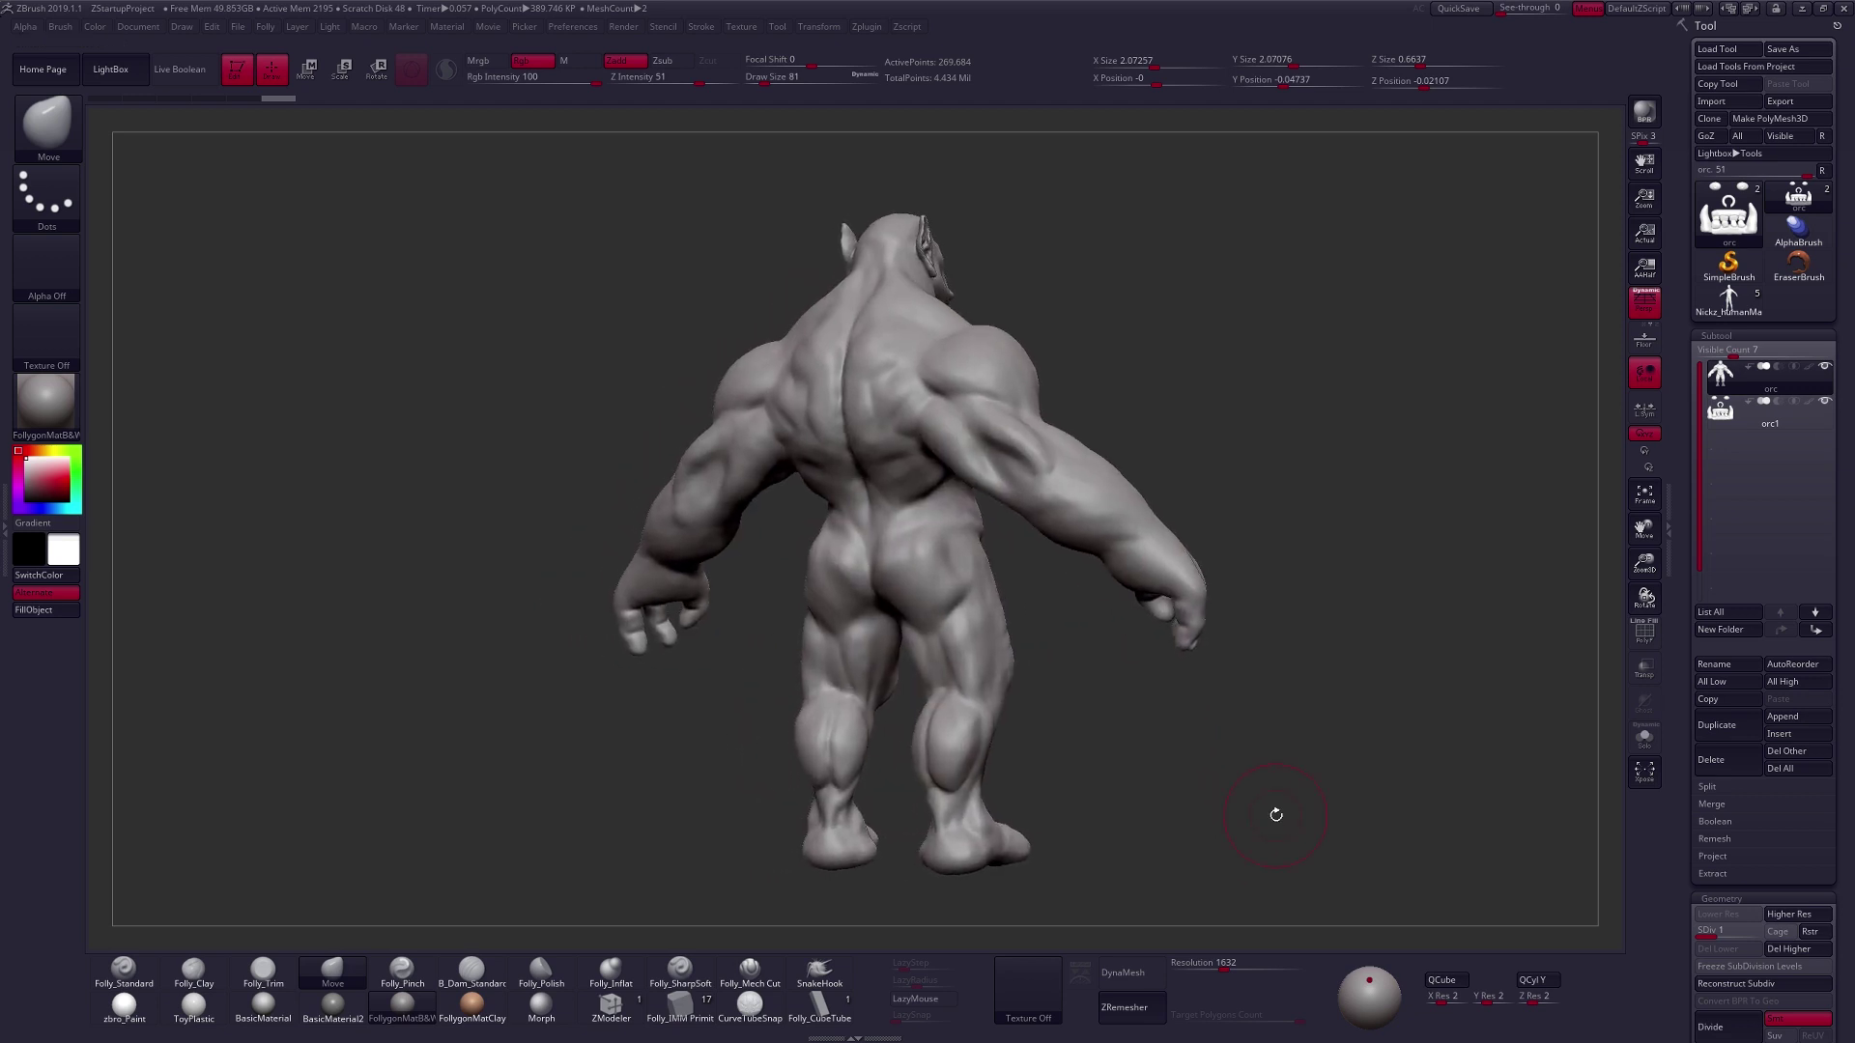
right_drag(1264, 820, 1174, 849)
mouse_move(960, 688)
right_down()
mouse_move(922, 684)
mouse_move(939, 616)
right_up()
key(bracketleft)
key(bracketleft)
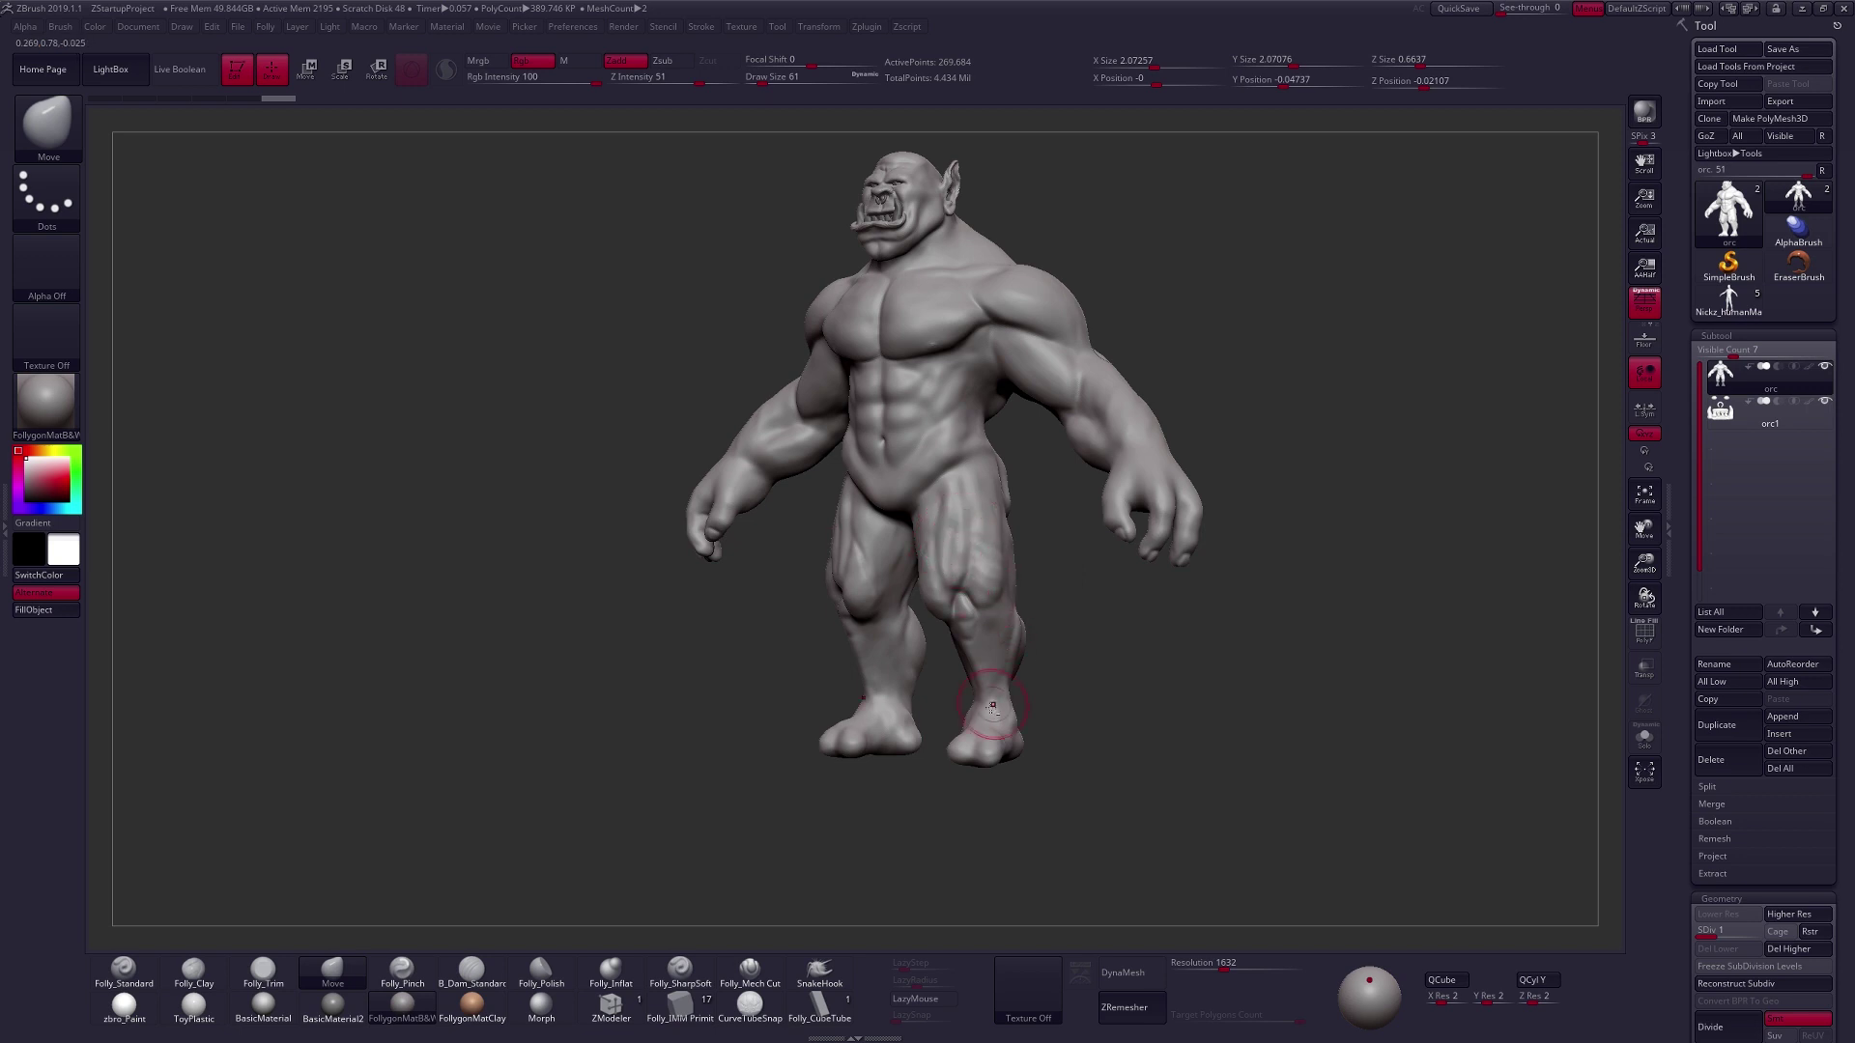
mouse_move(984, 710)
alt+right_down()
mouse_move(961, 761)
mouse_move(912, 712)
mouse_move(902, 538)
alt+right_up()
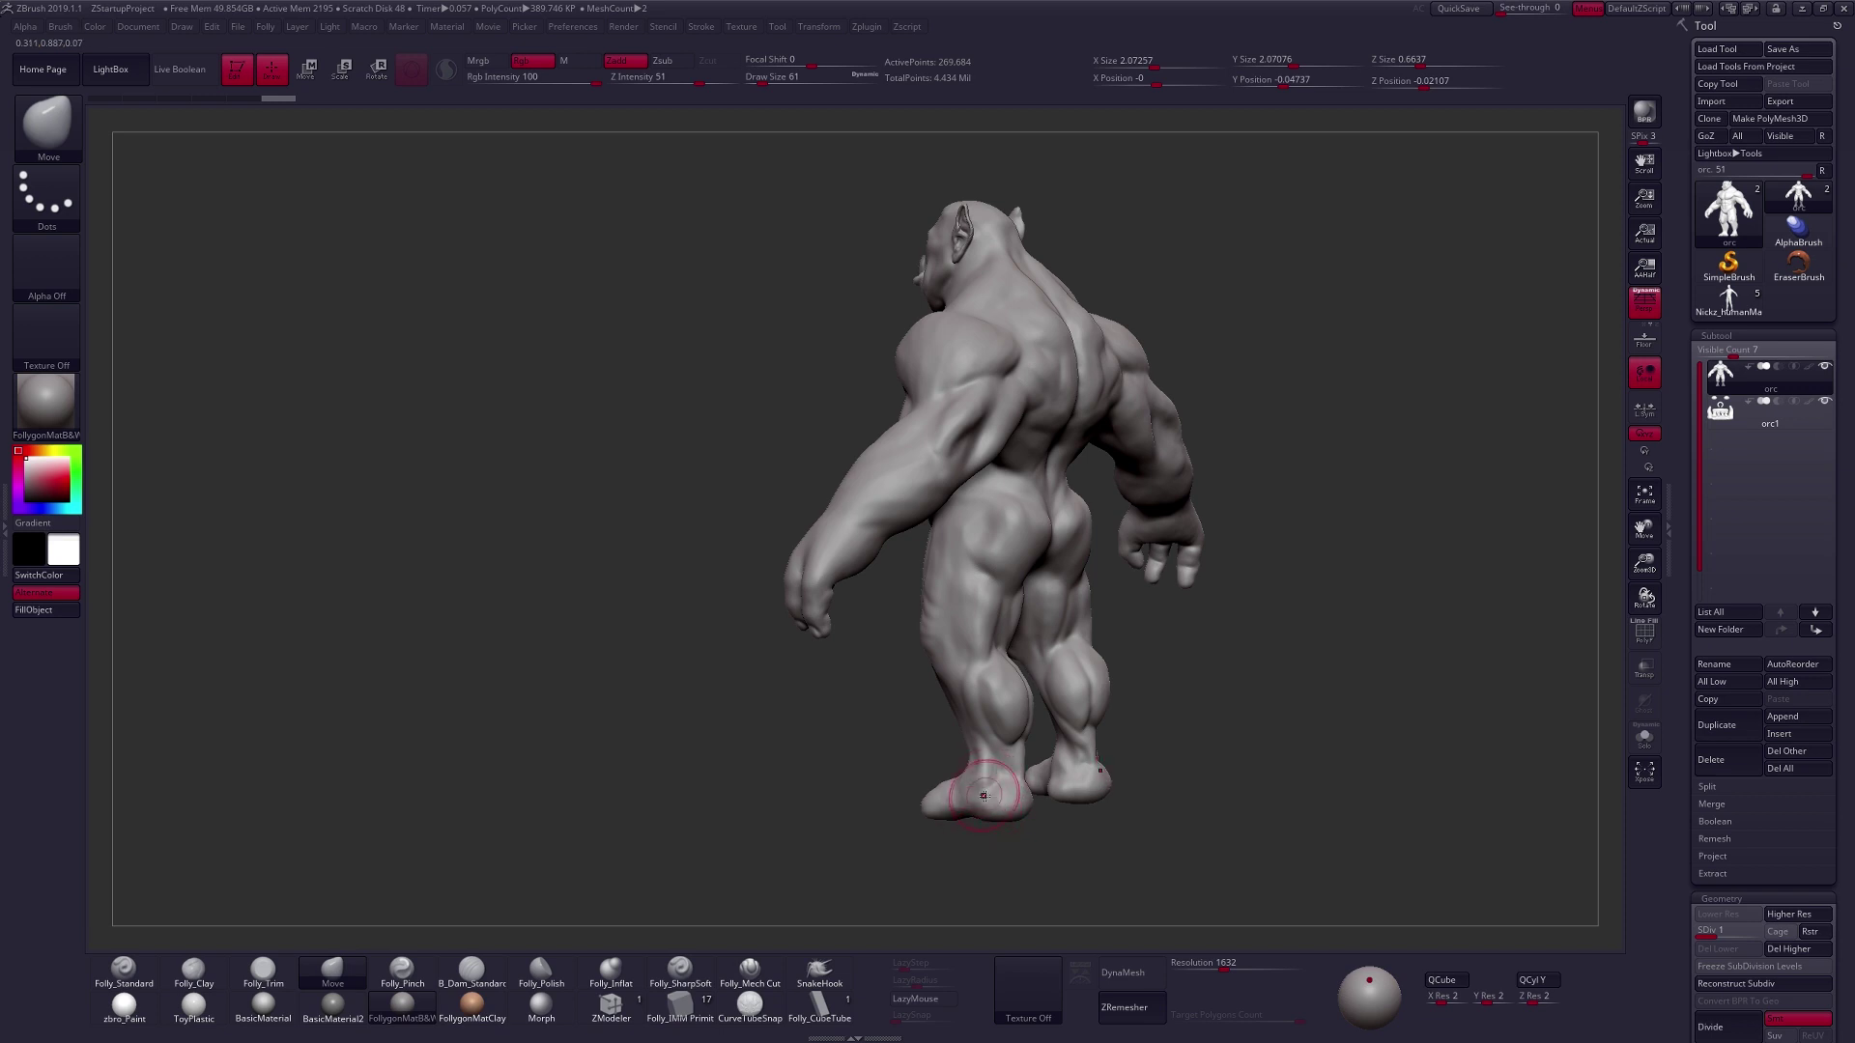
right_drag(966, 787, 1084, 791)
mouse_move(1060, 720)
ctrl+right_down()
mouse_move(1063, 787)
mouse_move(1087, 744)
ctrl+right_up()
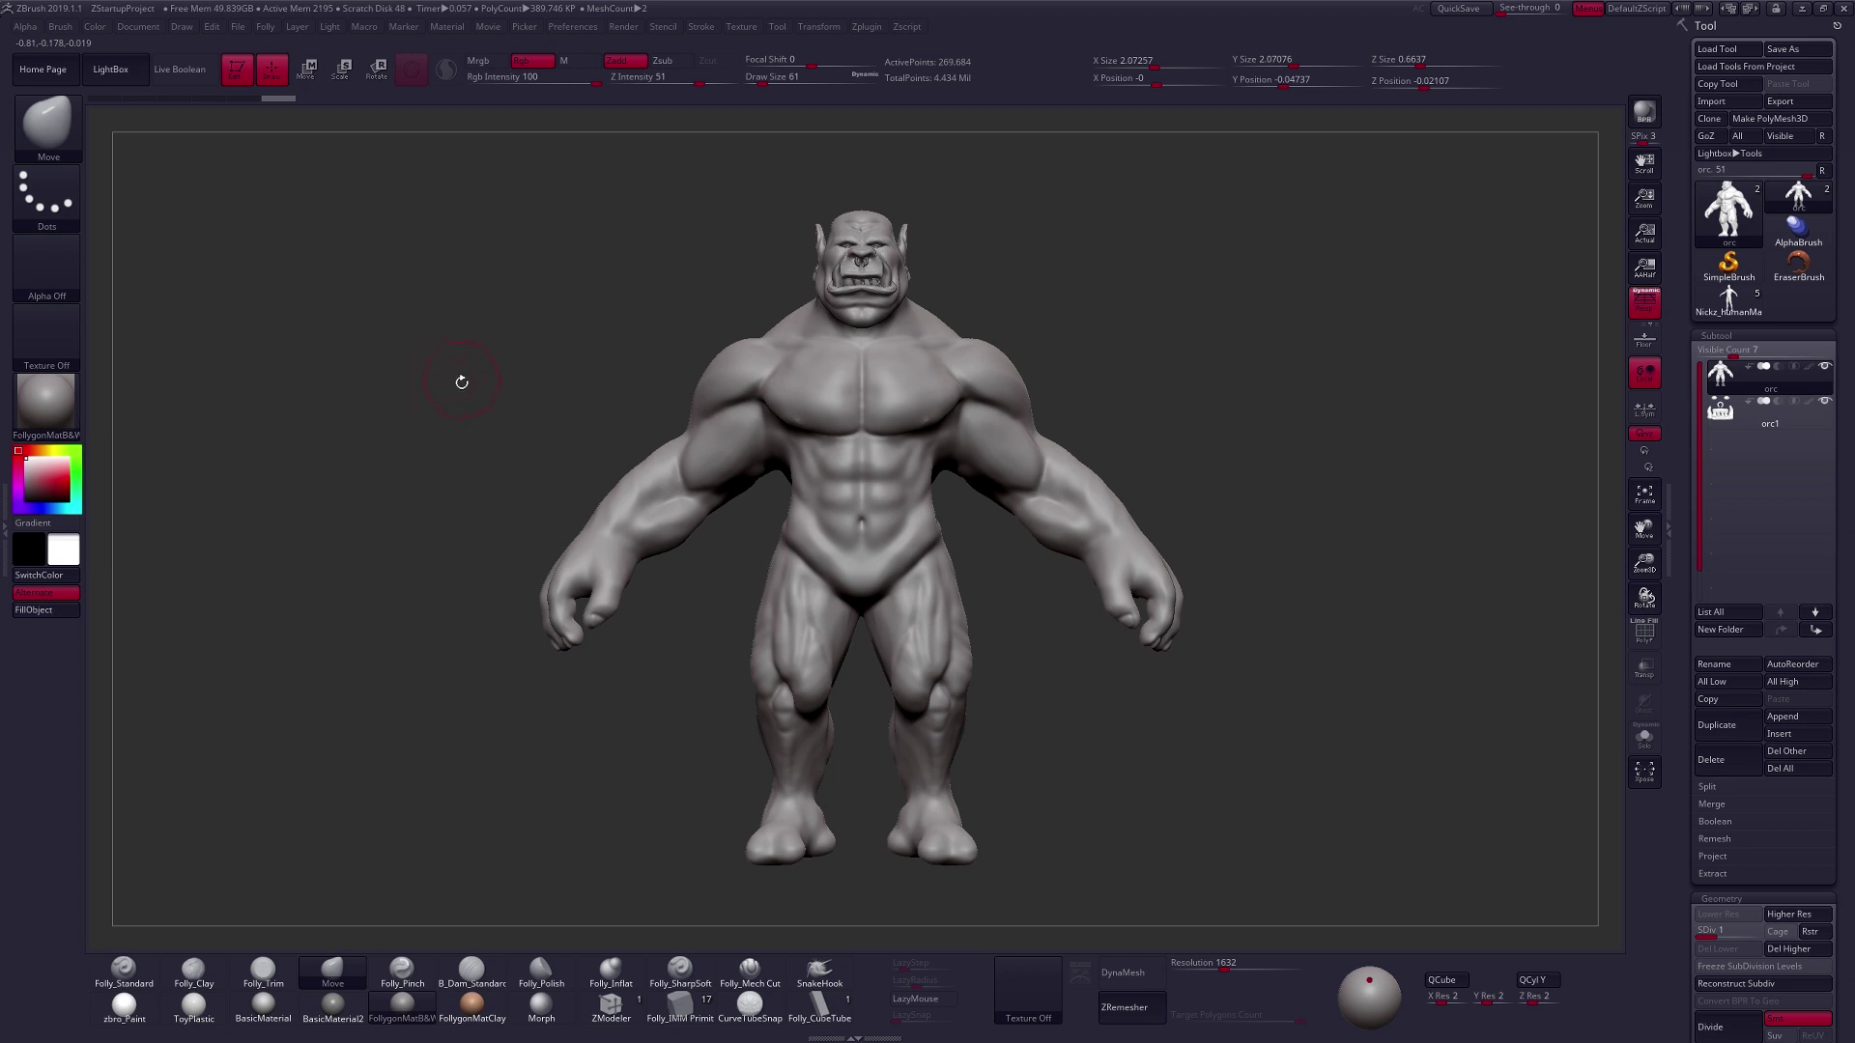
Load the full-body Anatomy_Model tool from the LightBox tool library and close LightBox.
click(114, 69)
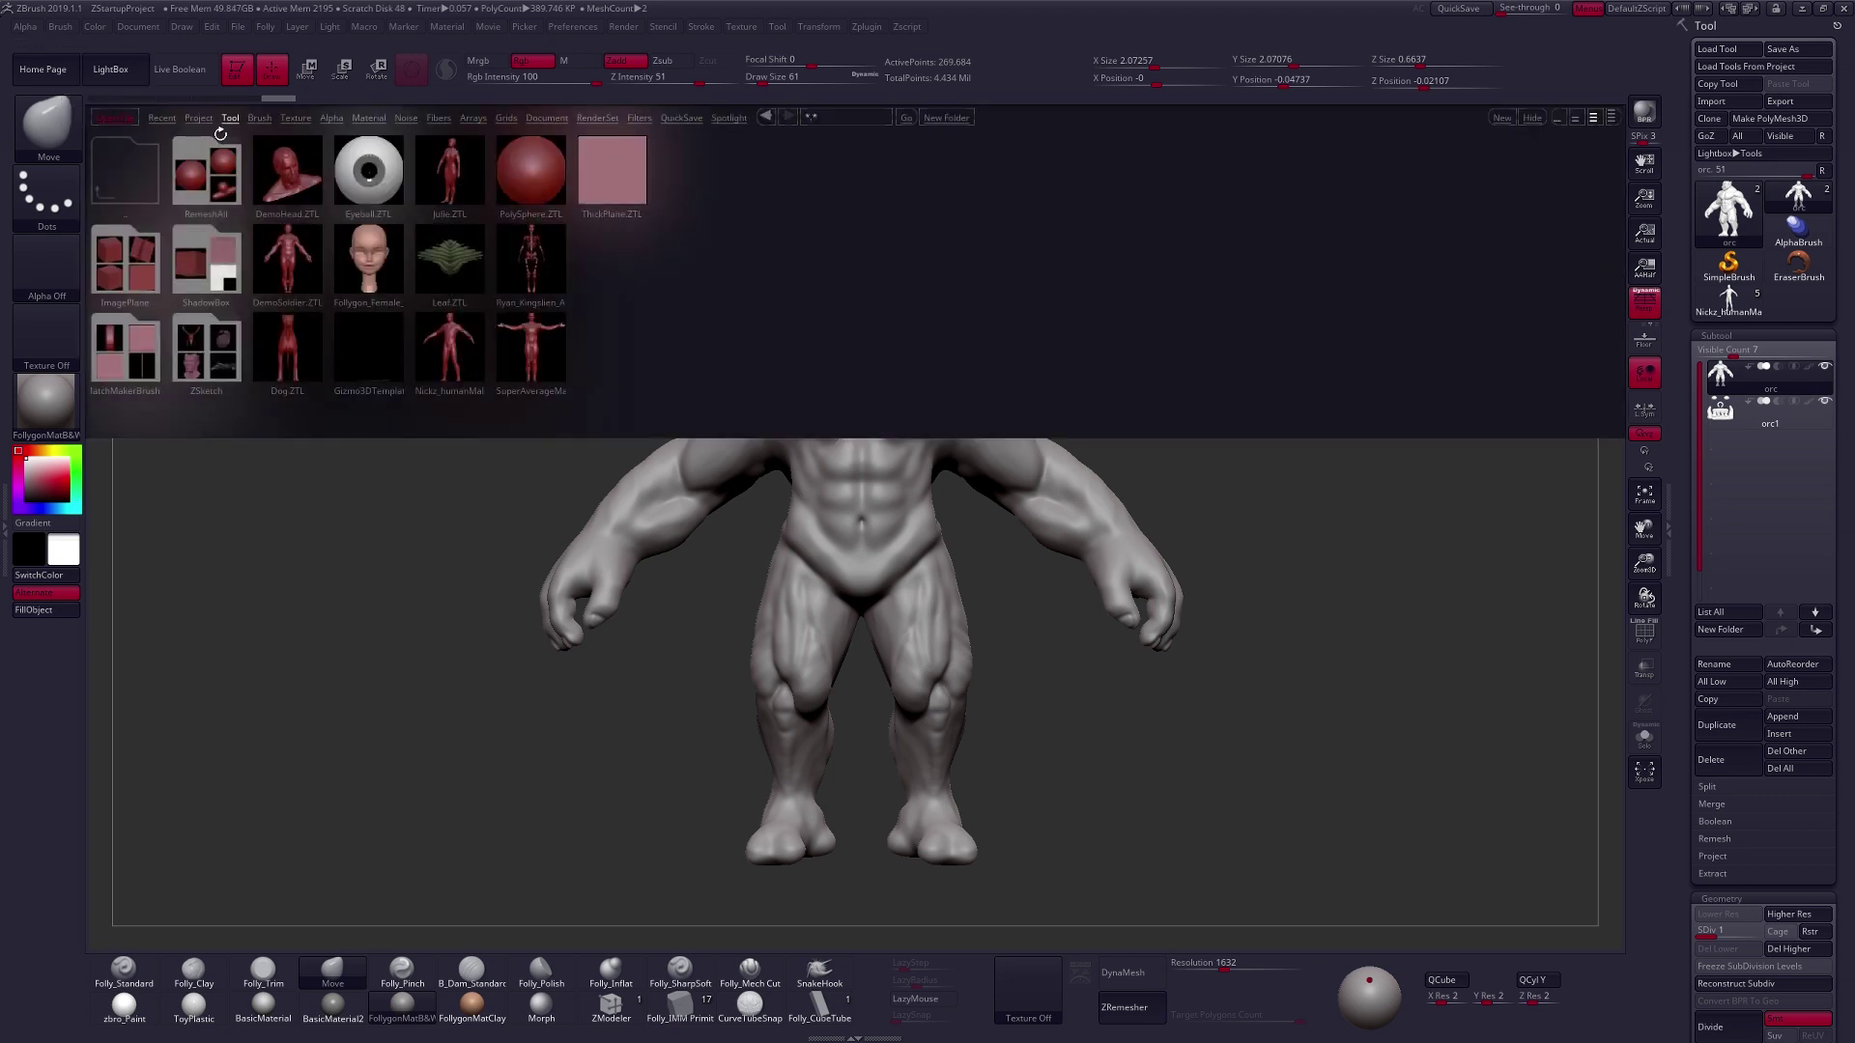
click(128, 65)
click(129, 64)
click(428, 385)
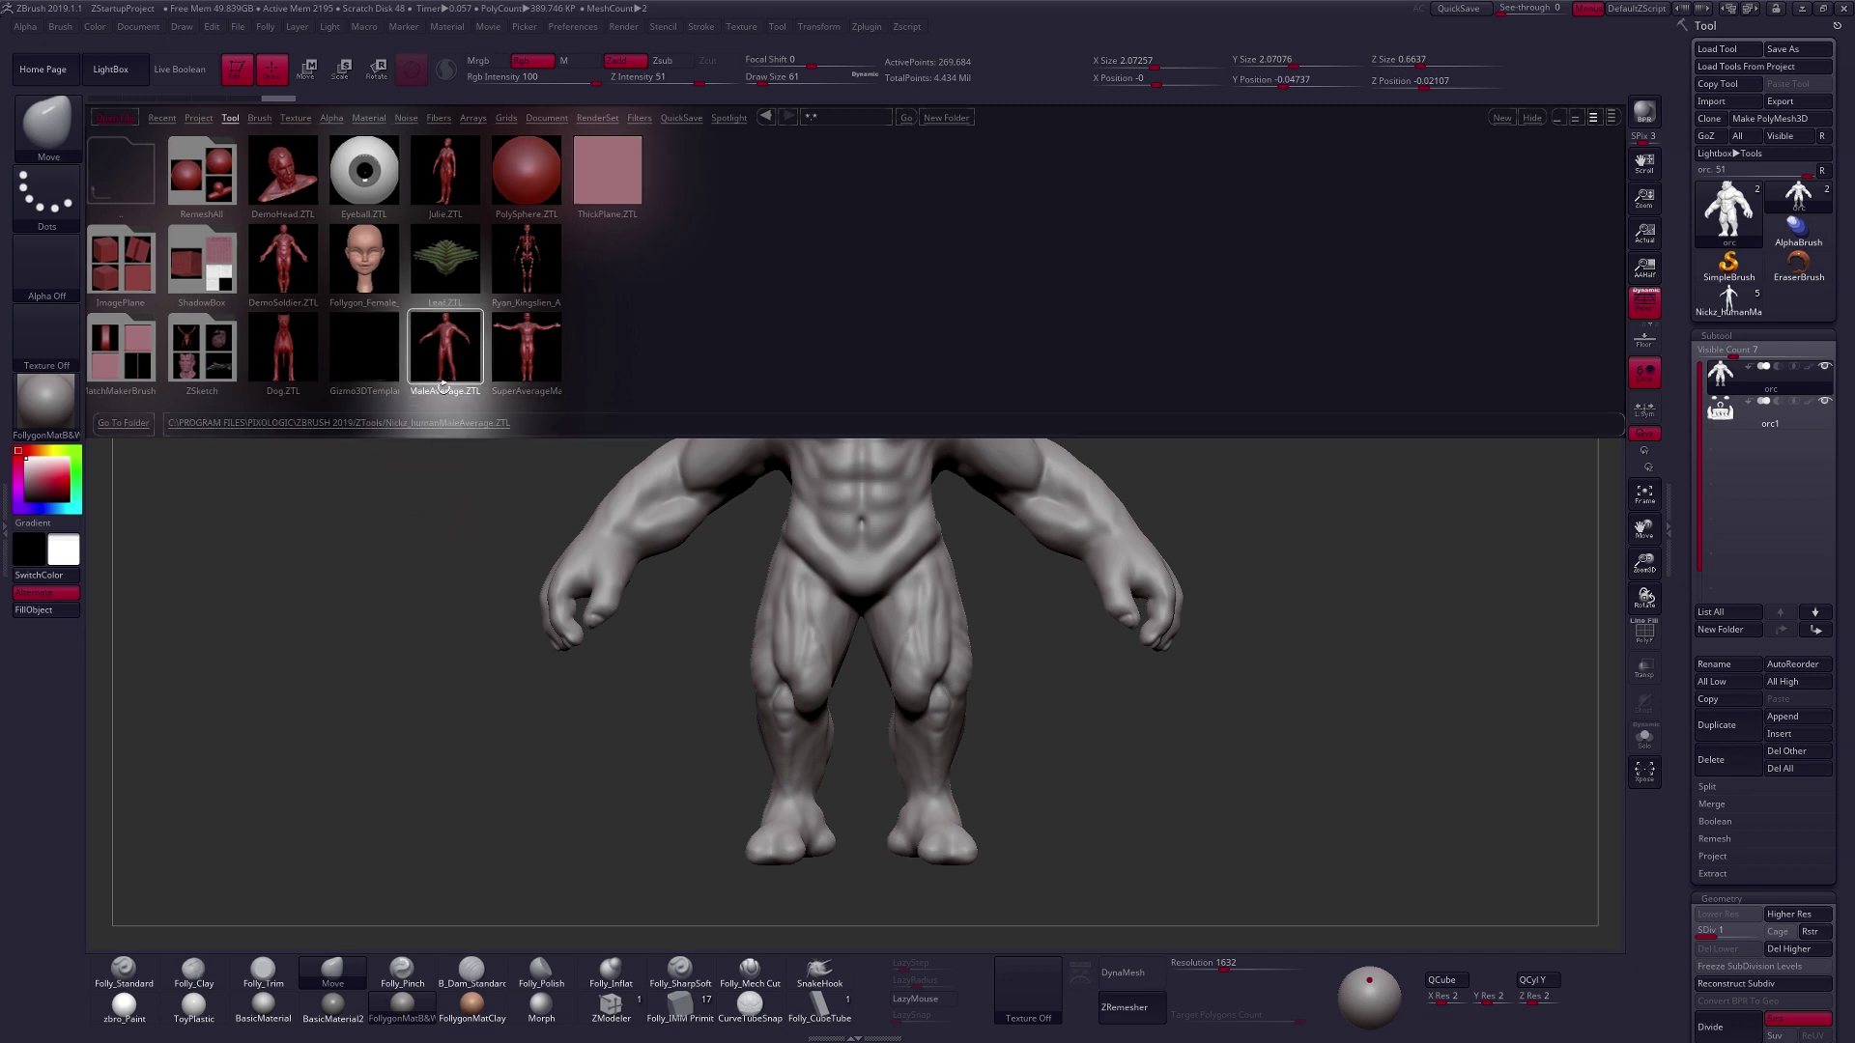
double_click(529, 254)
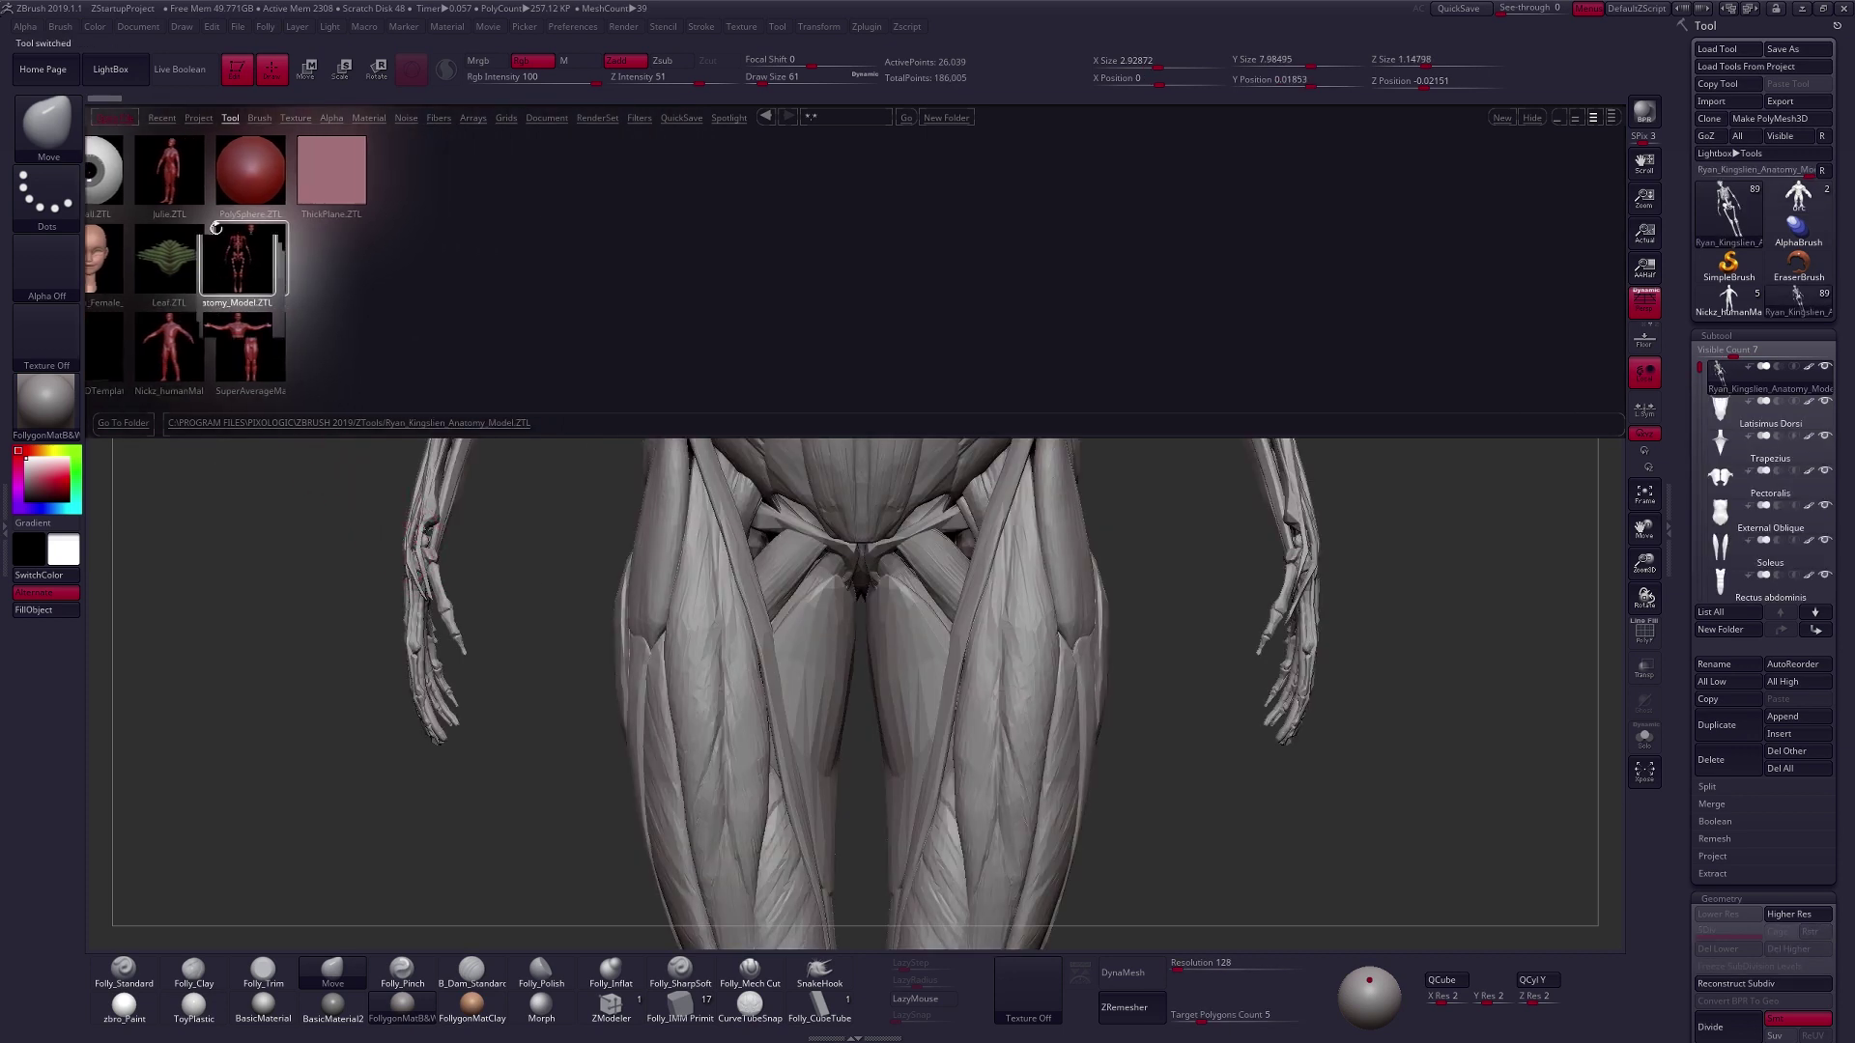
click(118, 70)
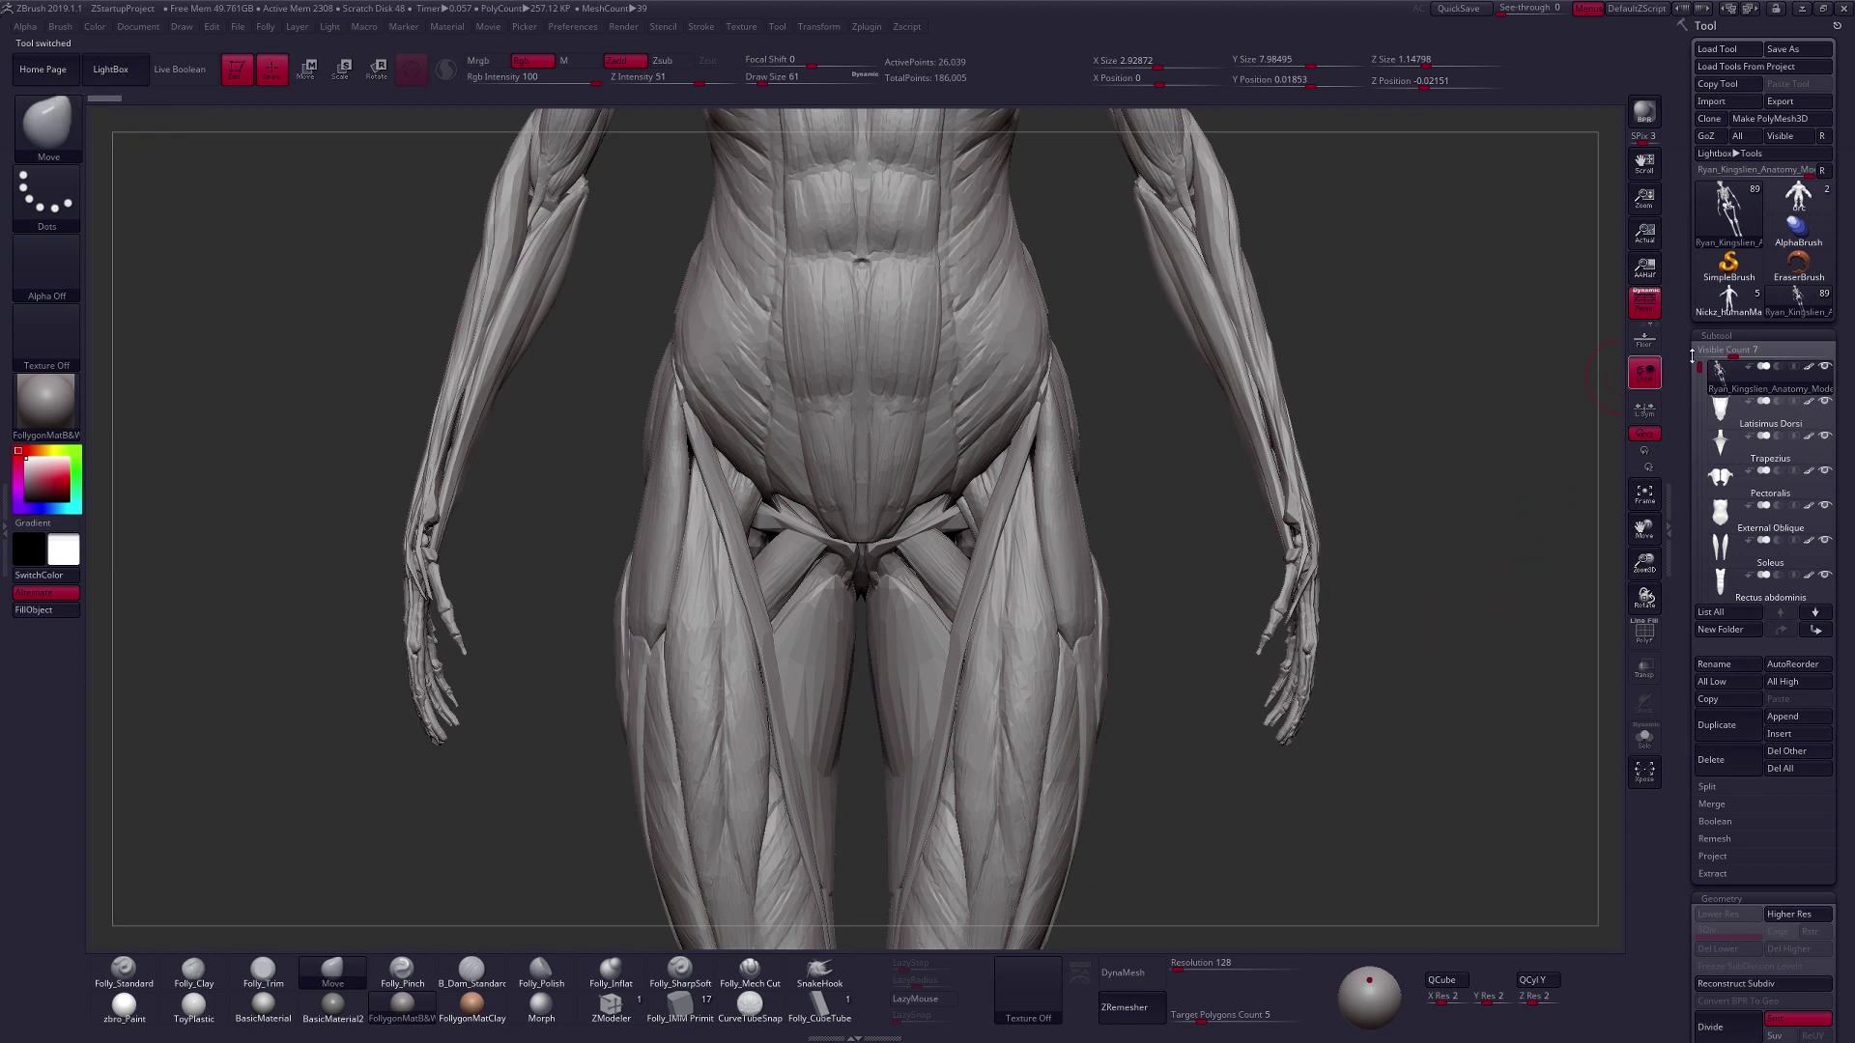
Switch to the human male average base mesh and examine it from three-quarter angles, toggling perspective off and on.
click(1728, 299)
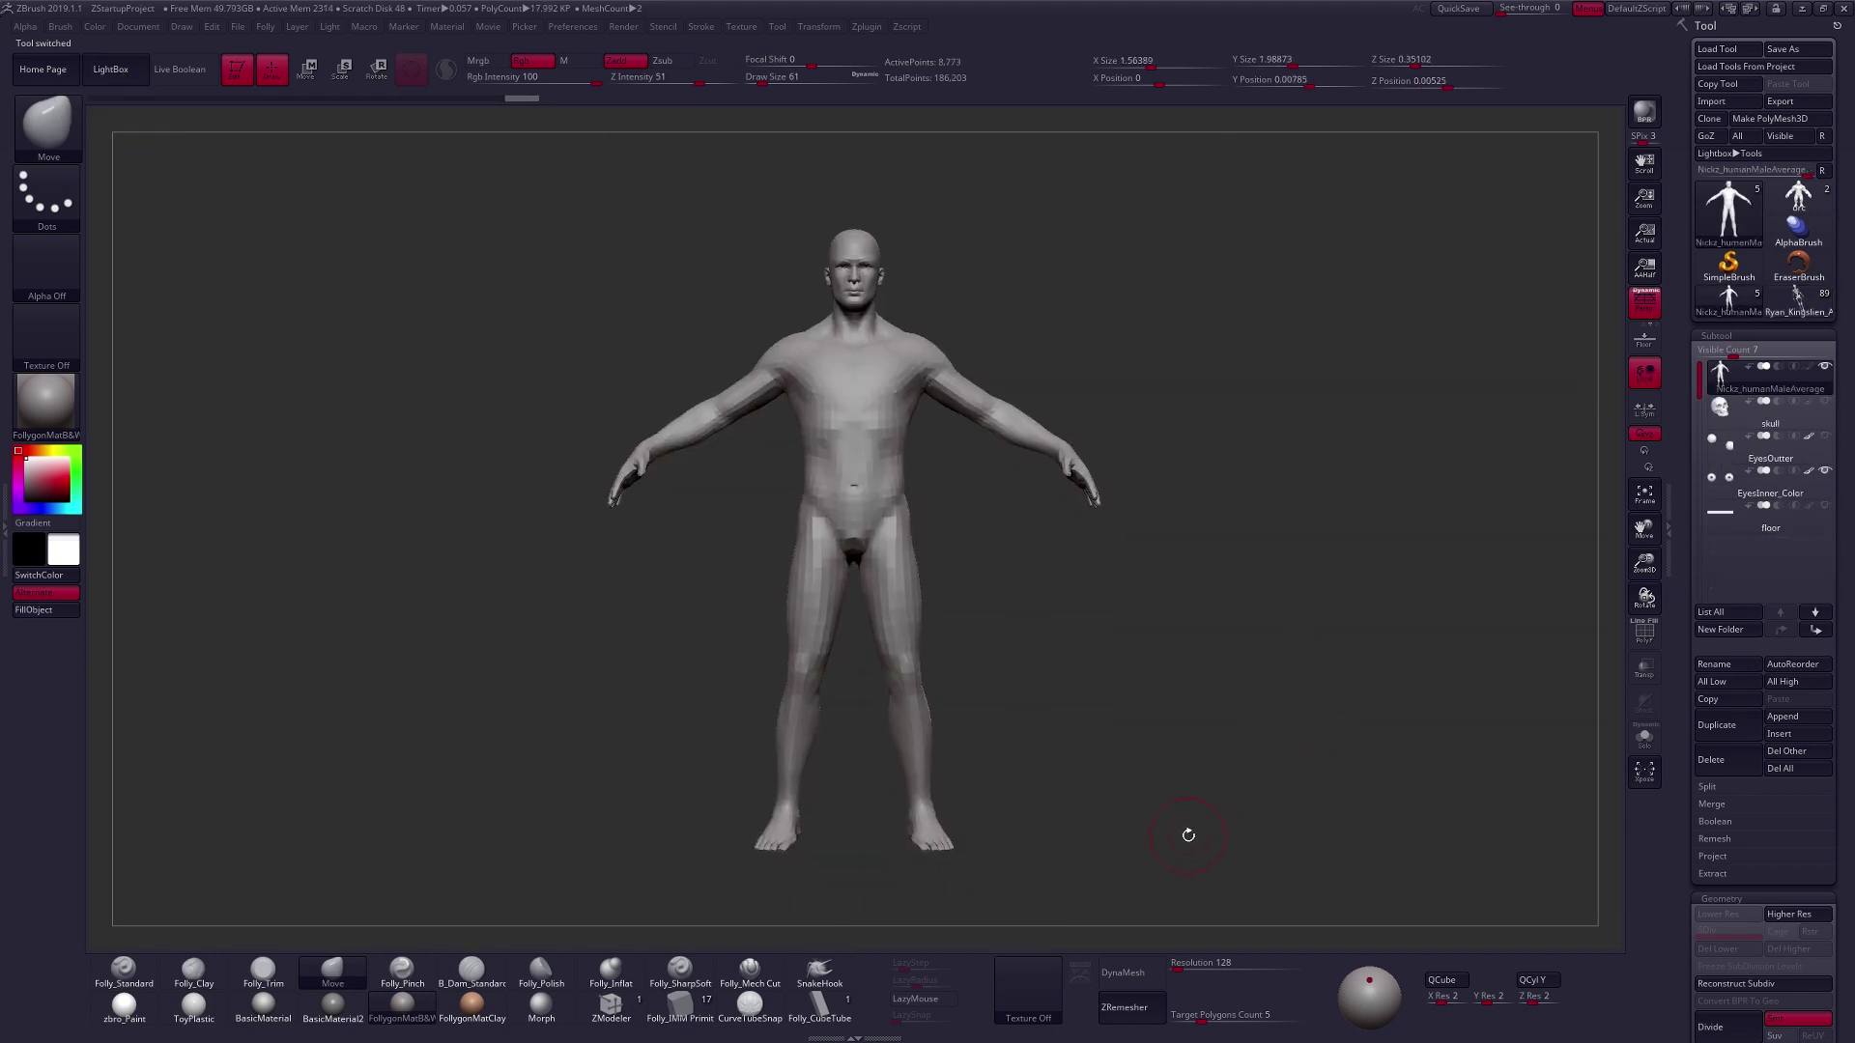
mouse_move(1185, 774)
mouse_down()
mouse_move(1241, 775)
mouse_move(1167, 786)
mouse_up()
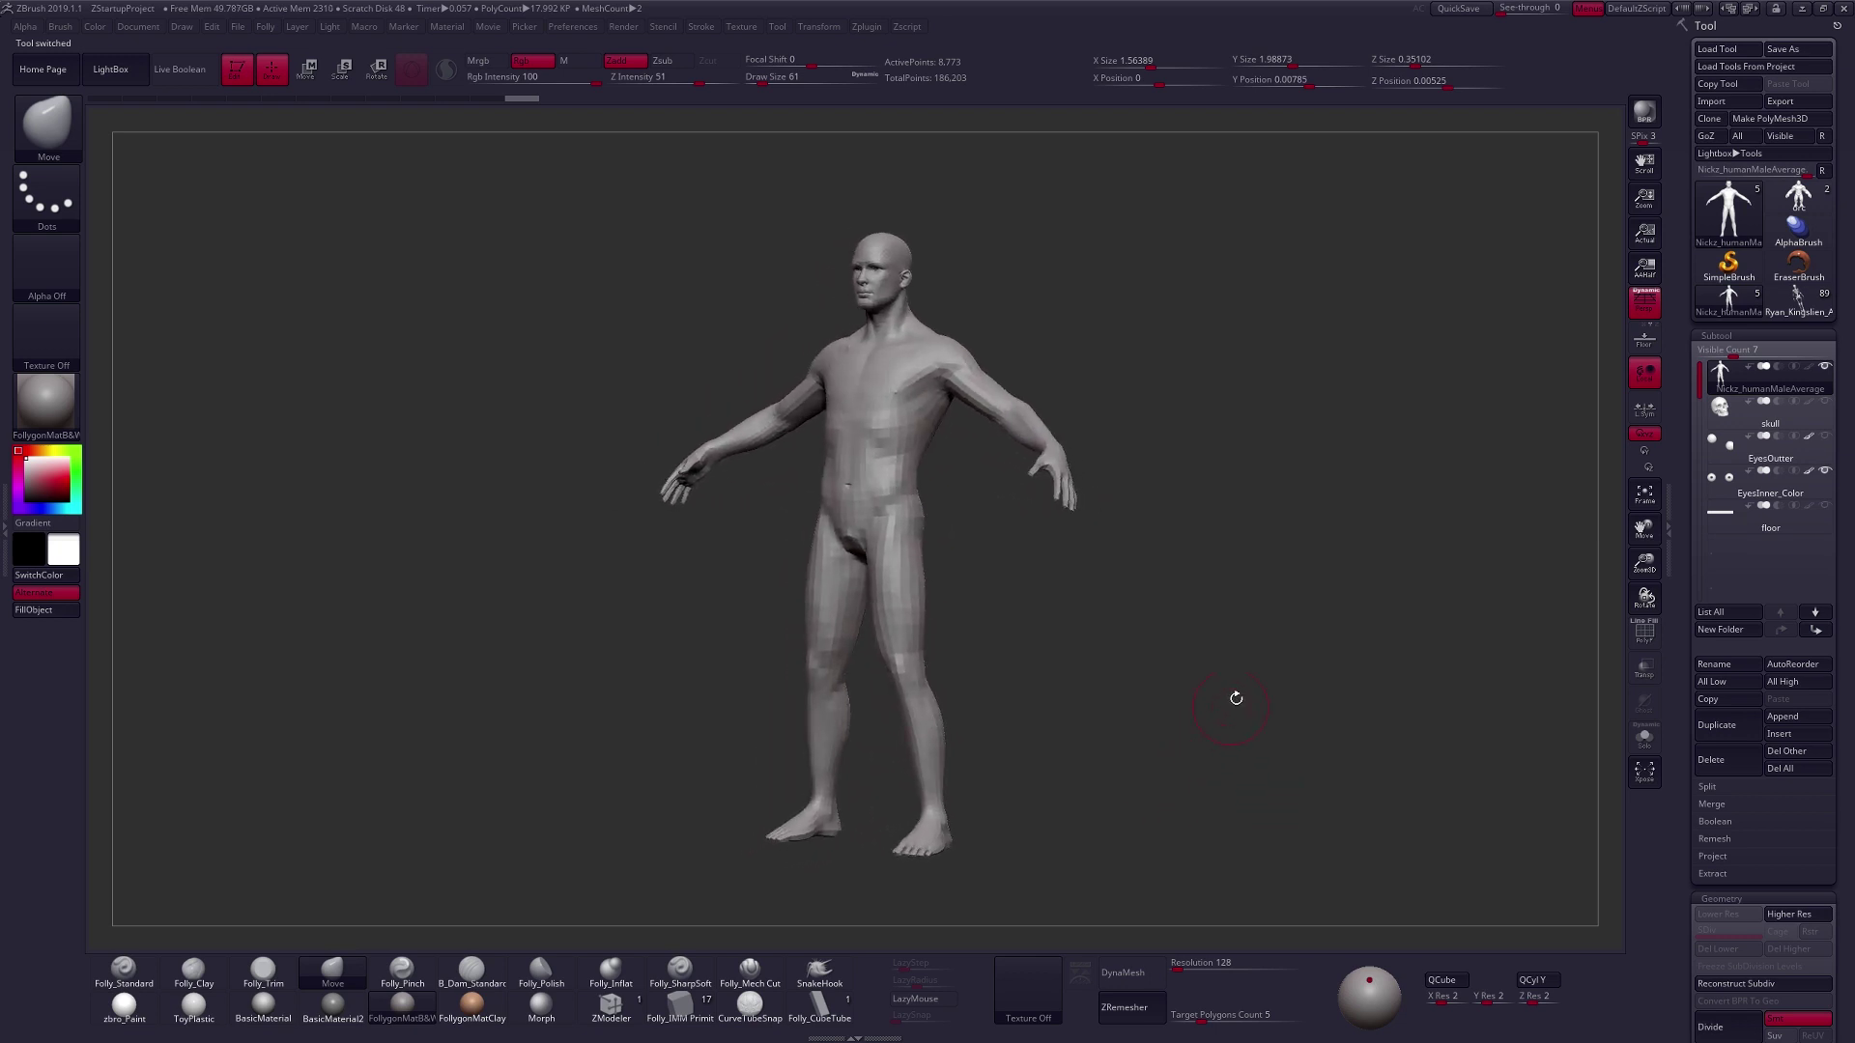
click(1643, 314)
click(1643, 314)
mouse_move(1266, 782)
mouse_down()
mouse_move(1163, 790)
mouse_move(1237, 778)
mouse_up()
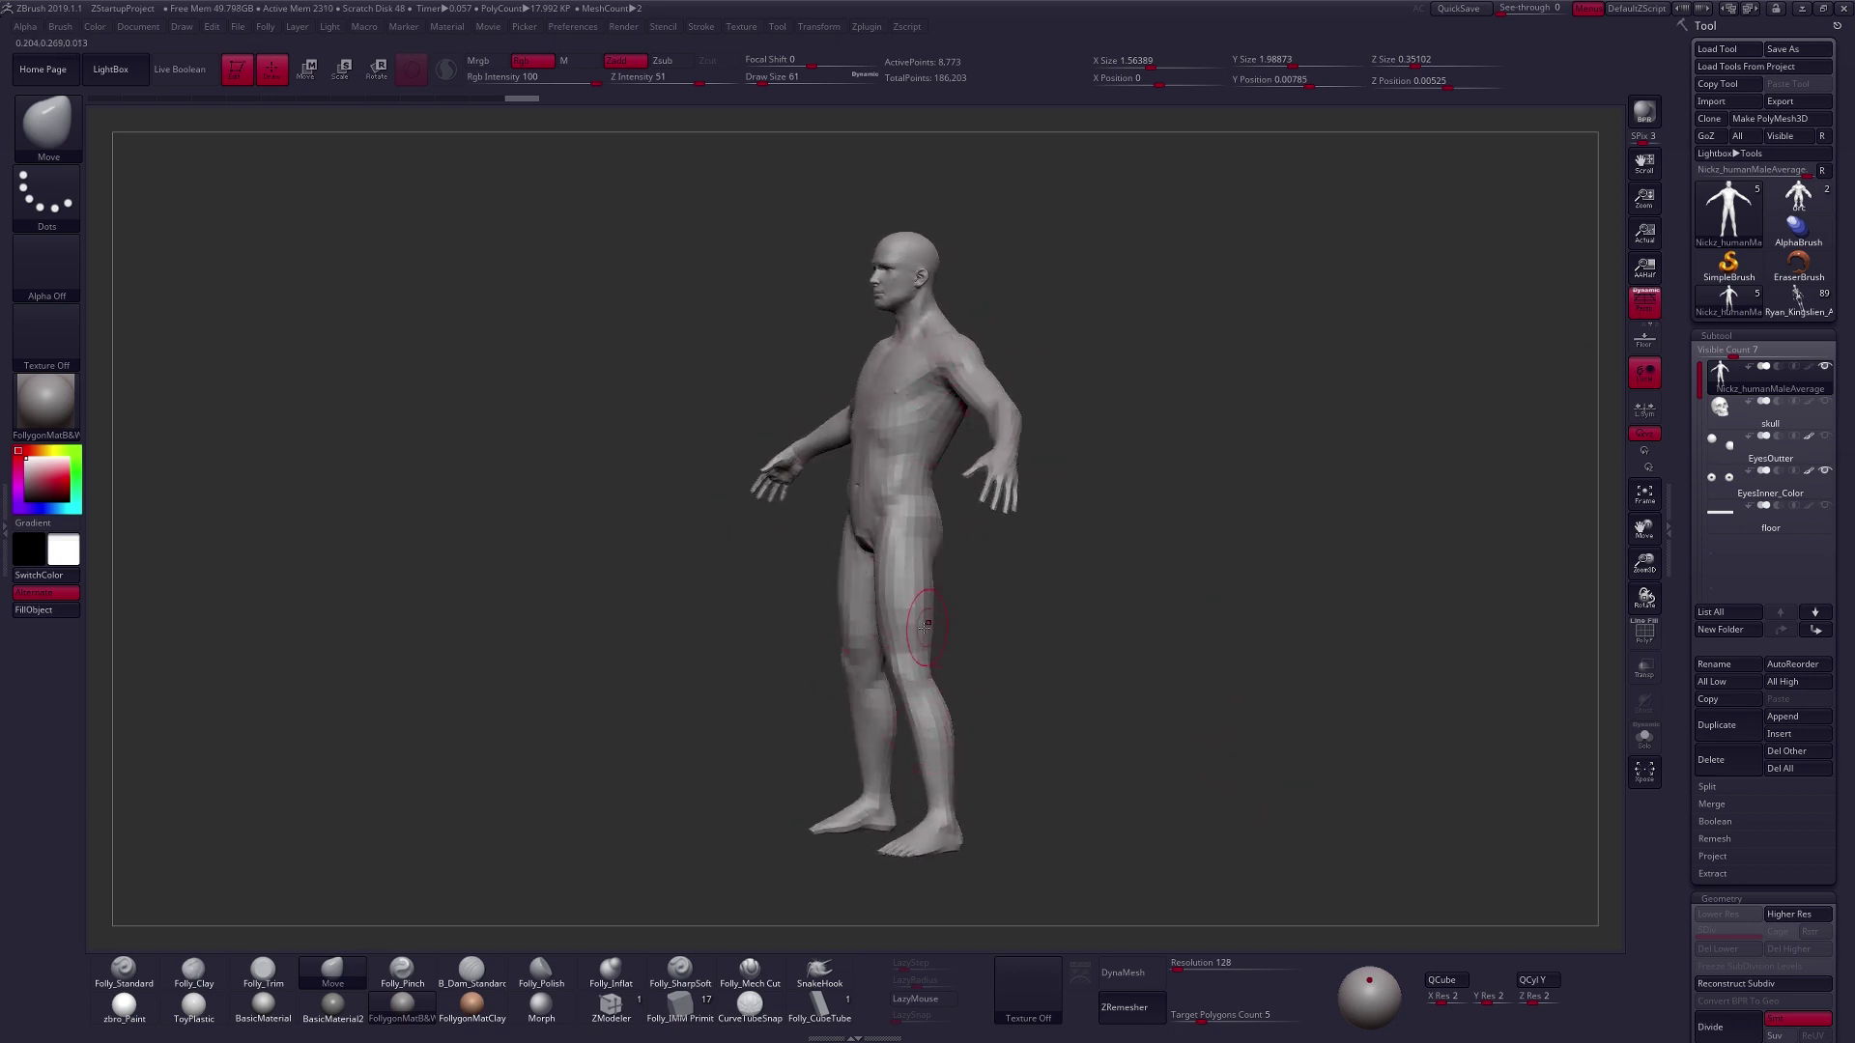
Examine the male base mesh's topology and polygroups from the side and front in polyframe display, then hide the polyframe.
shift+drag(1082, 765, 1003, 734)
key(shift+f)
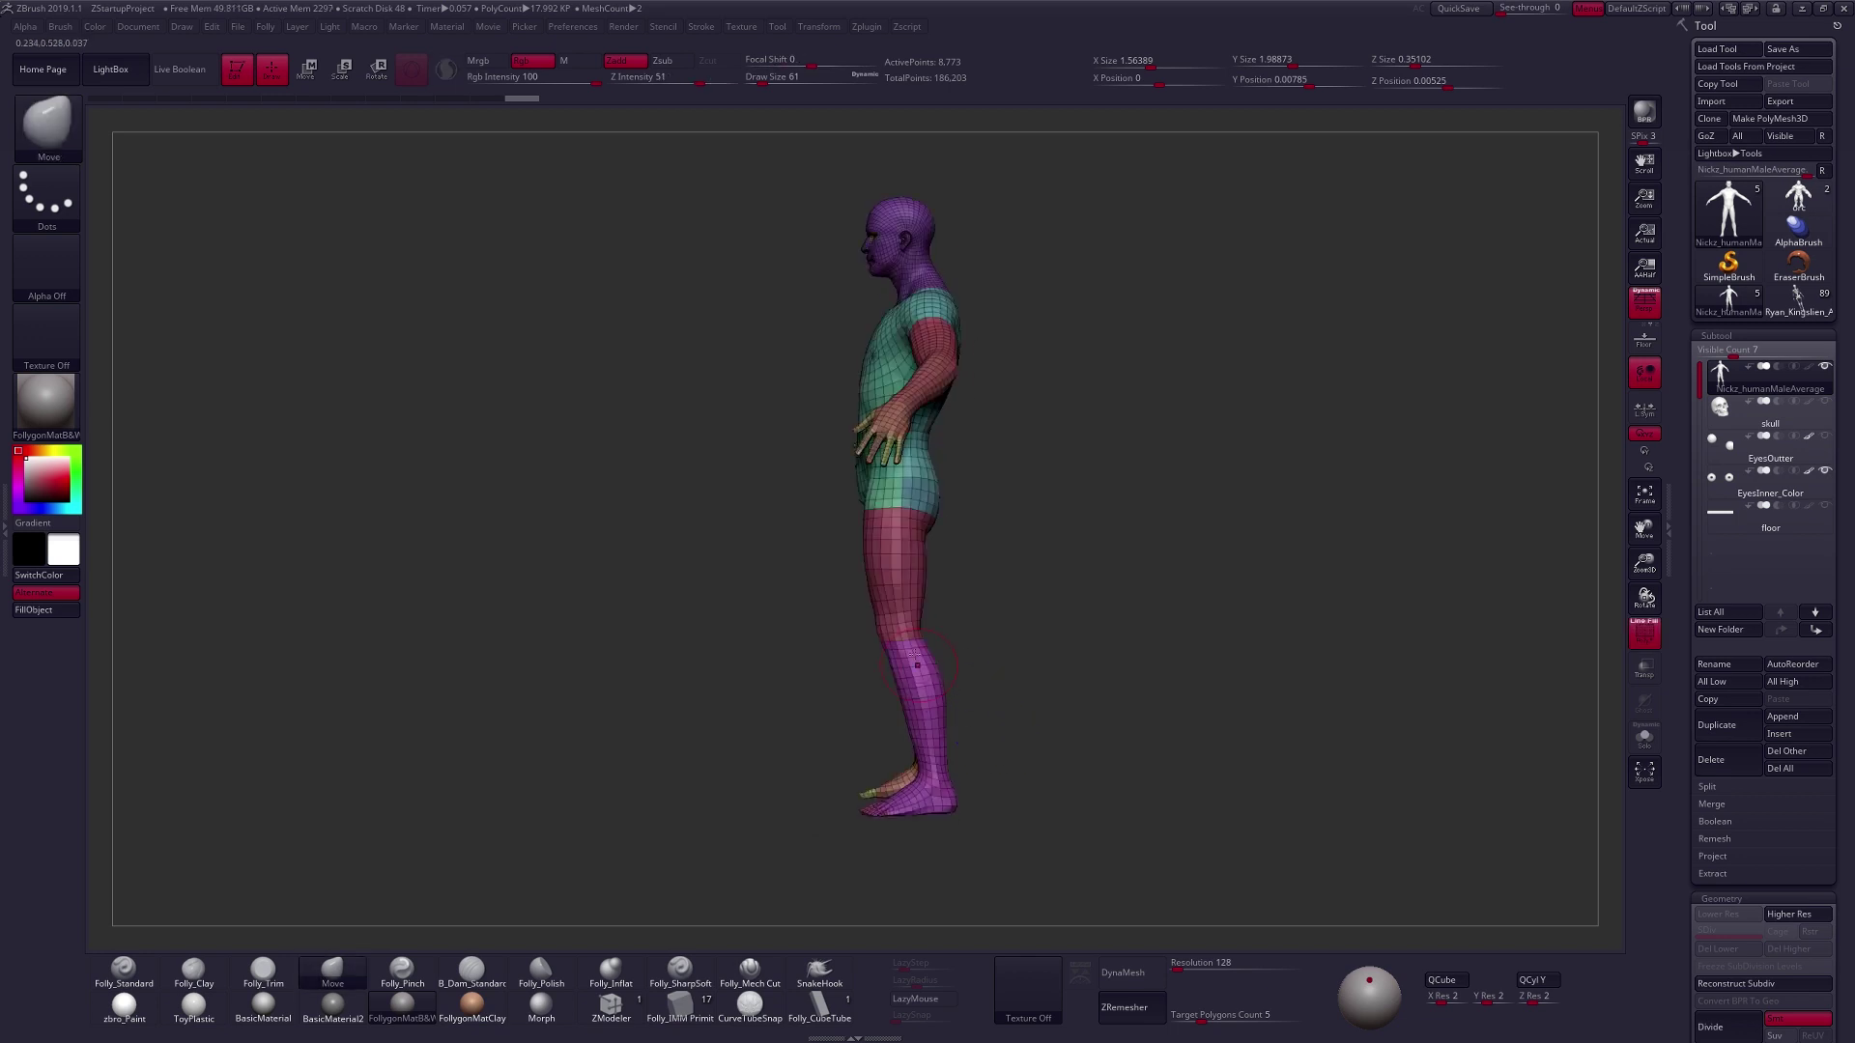
right_drag(915, 663, 1000, 647)
shift+drag(1051, 760, 1149, 786)
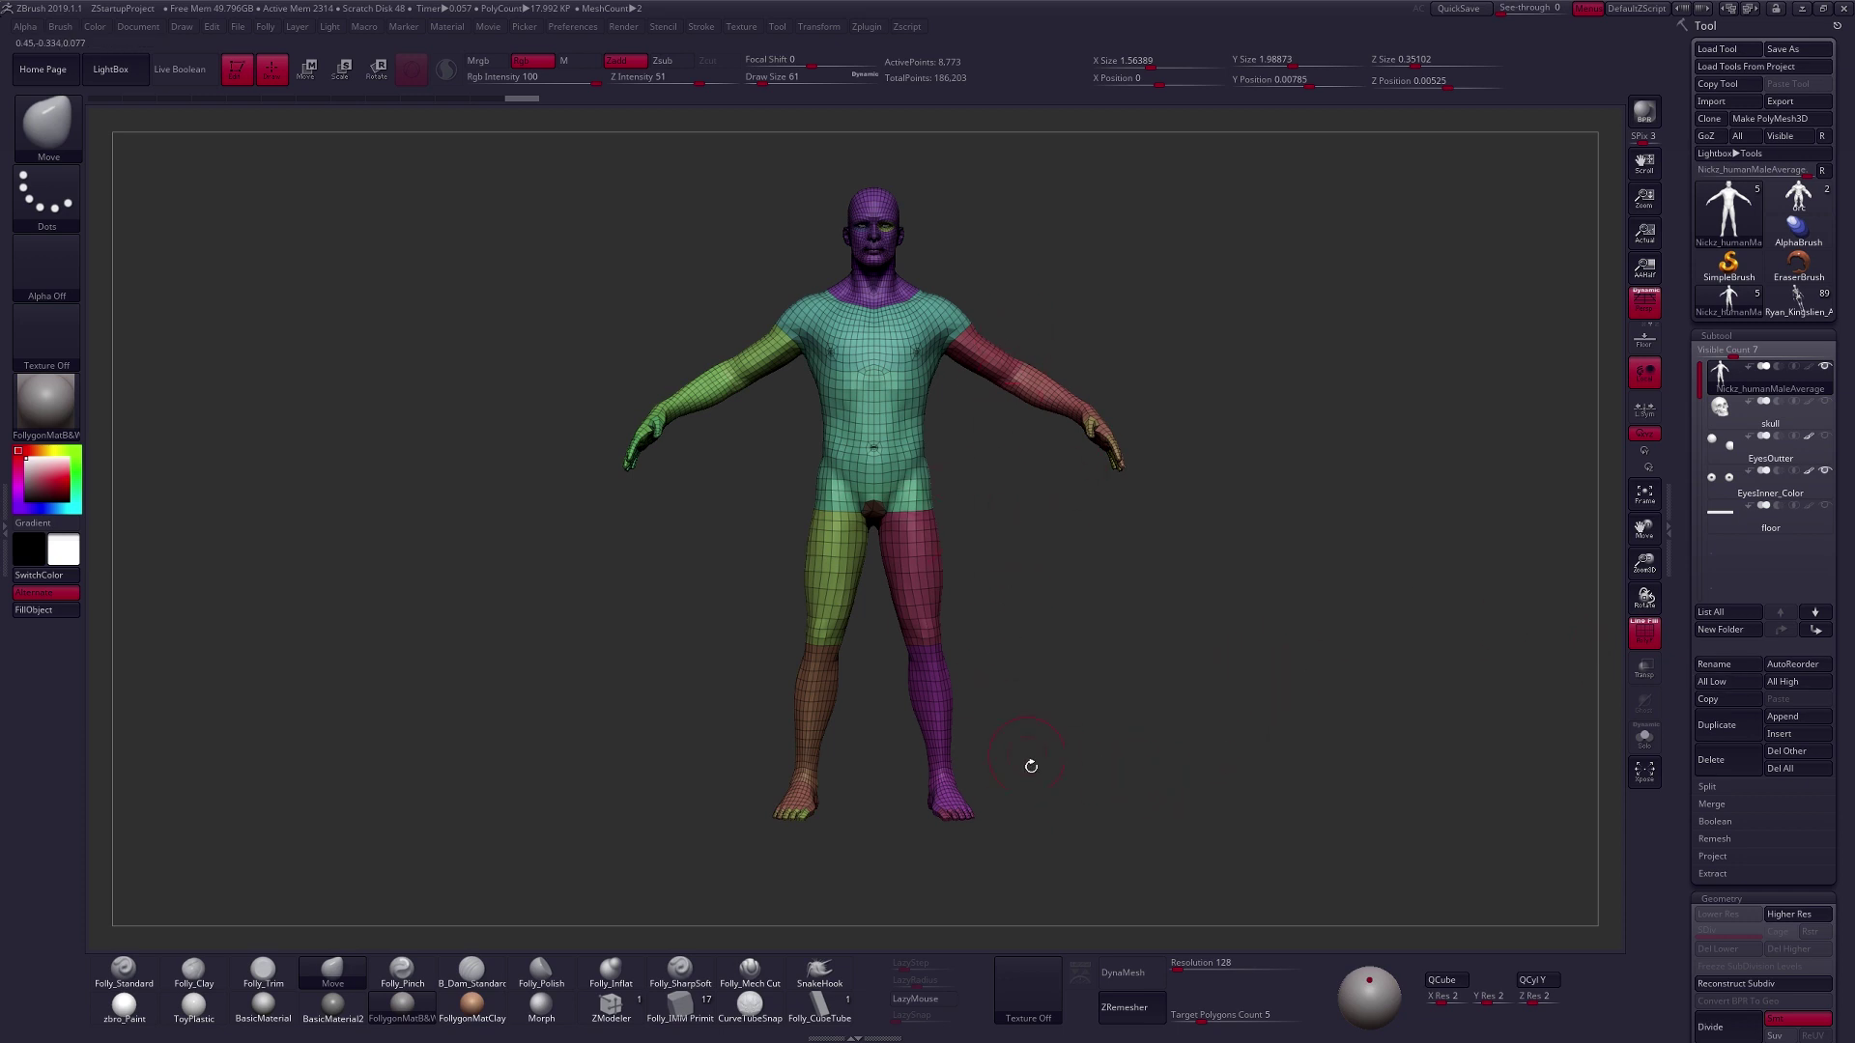
key(shift+f)
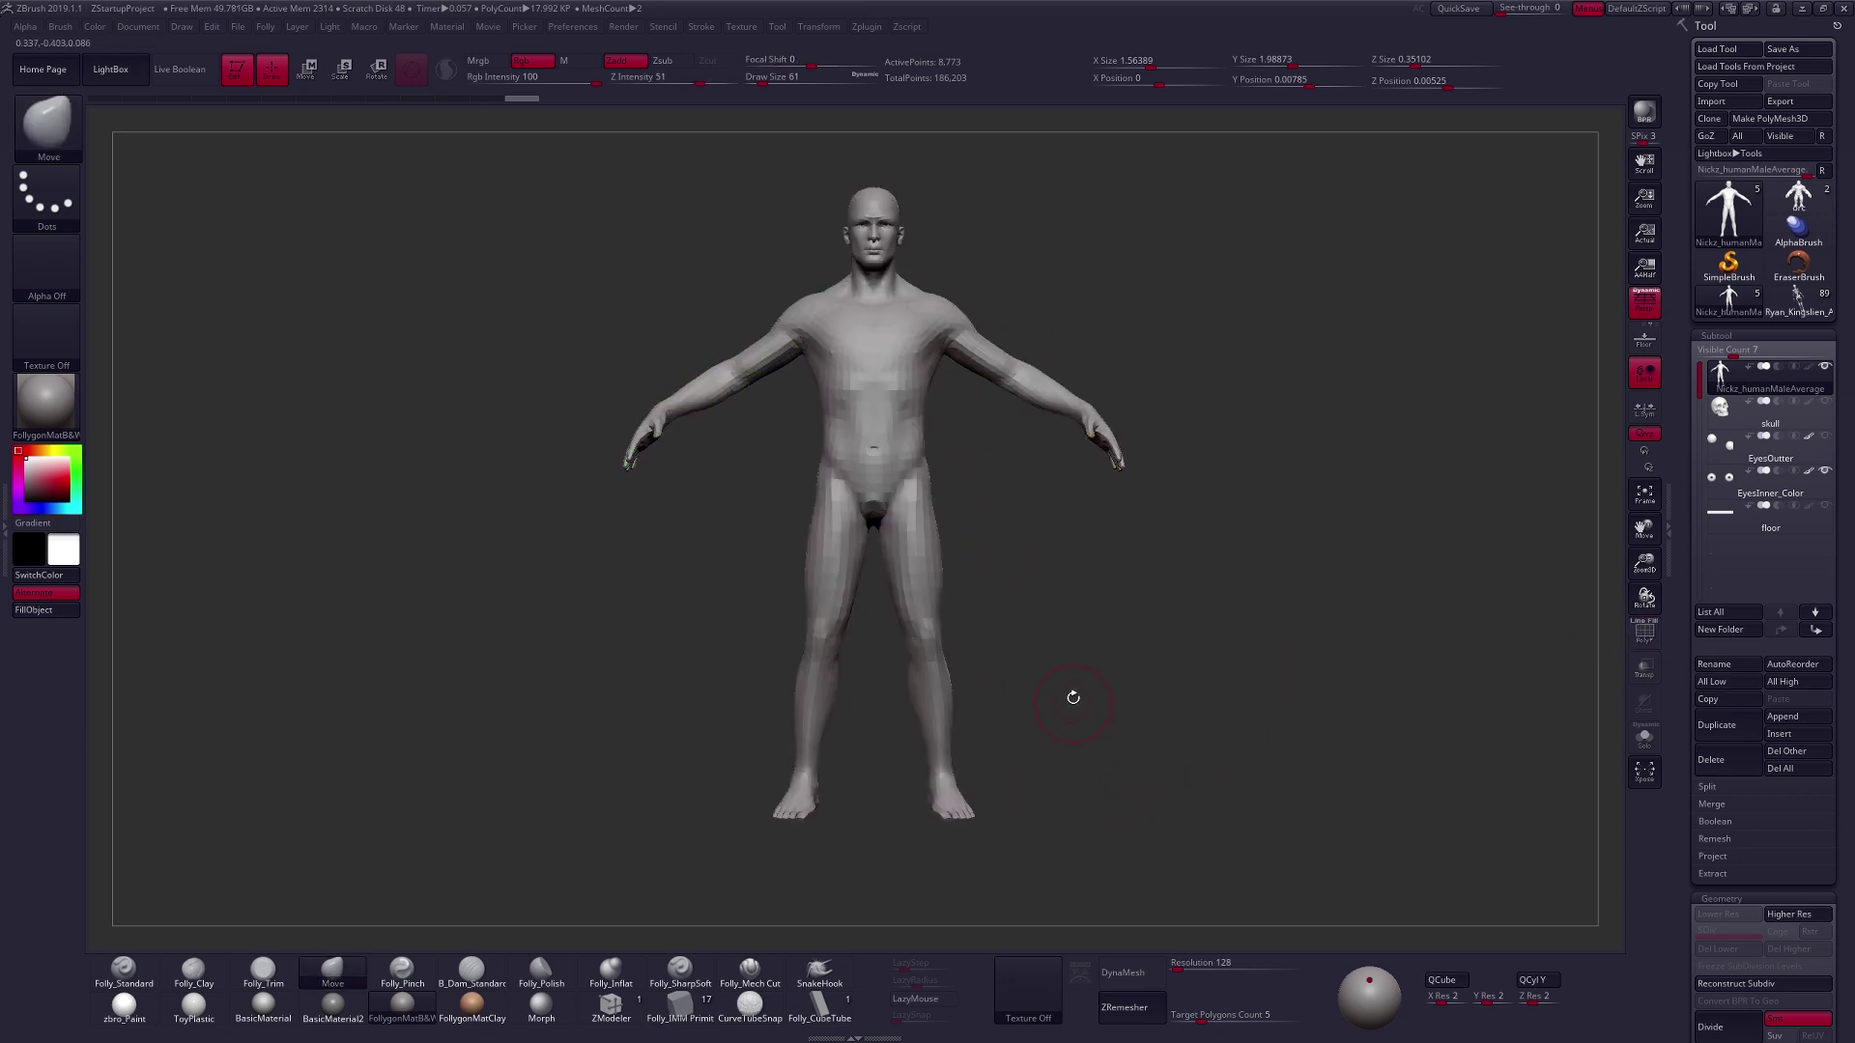
Examine the male base mesh's overall proportions from the side and return to a centered front view.
drag(1073, 695, 1045, 611)
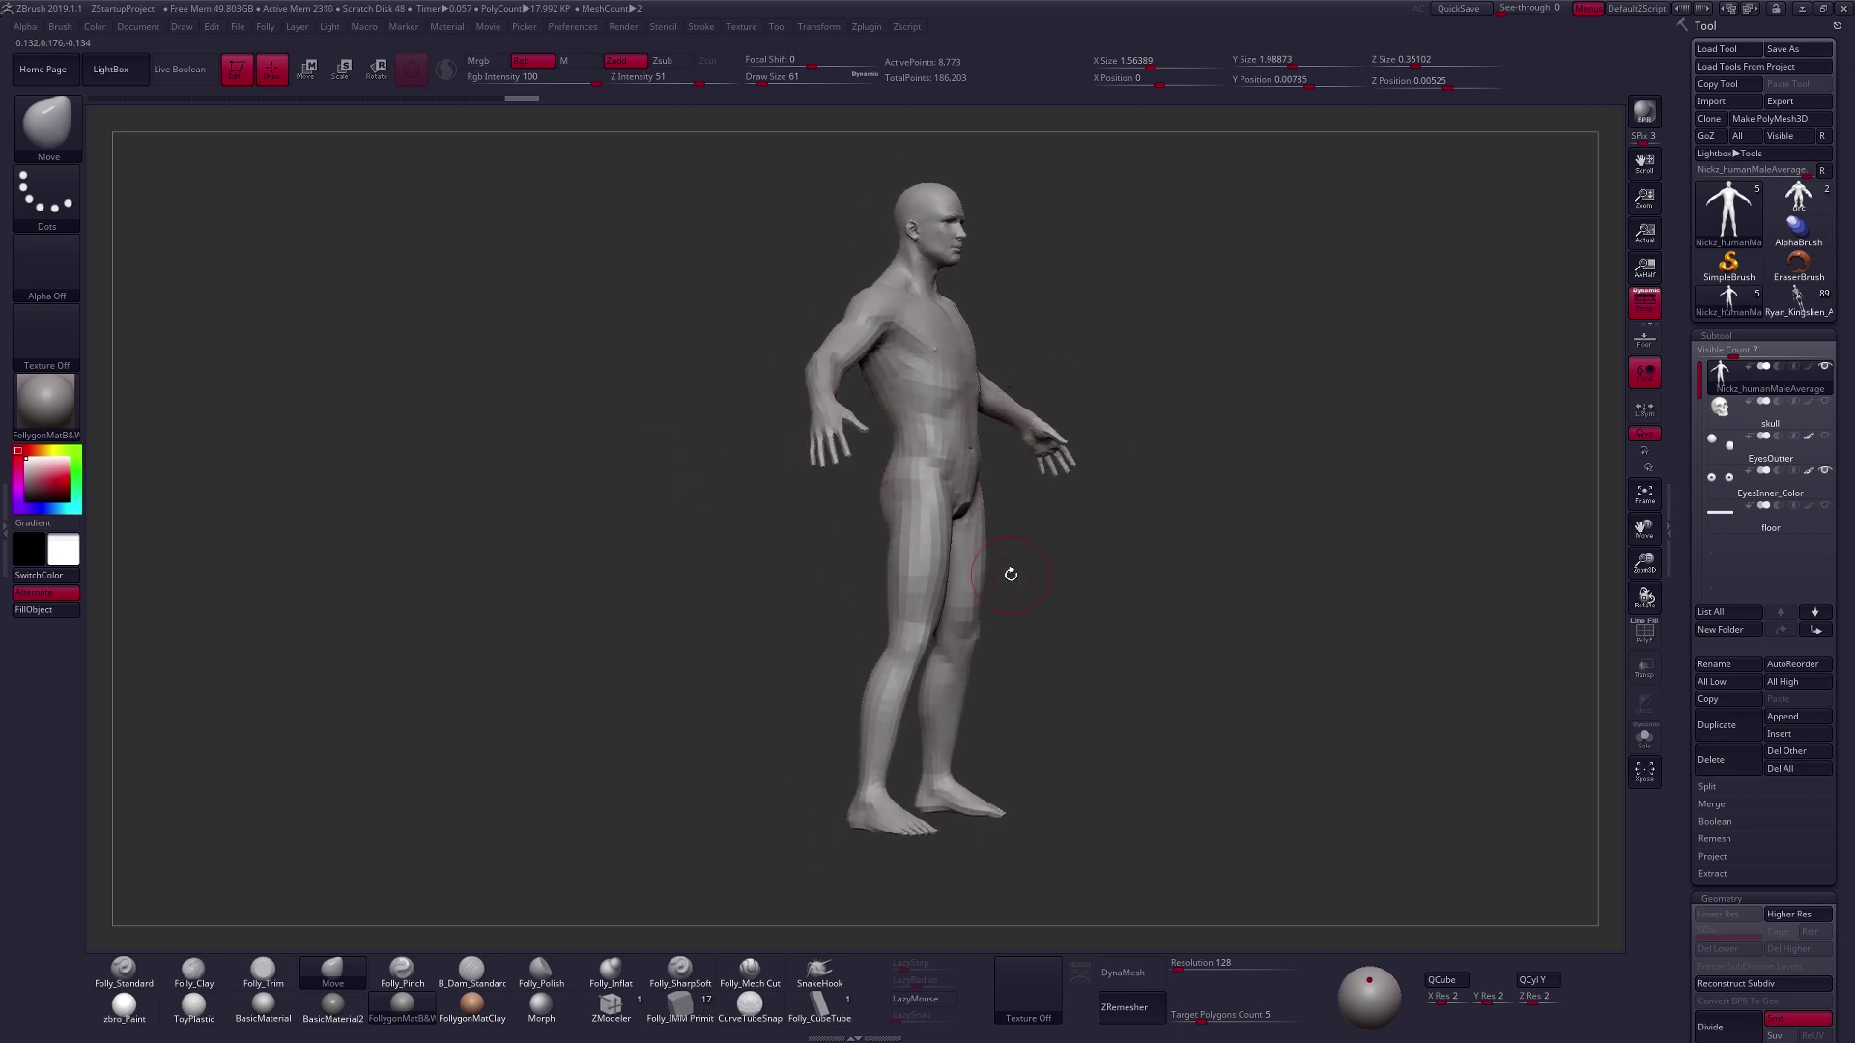
mouse_move(954, 553)
right_down()
mouse_move(1030, 572)
mouse_move(955, 582)
right_up()
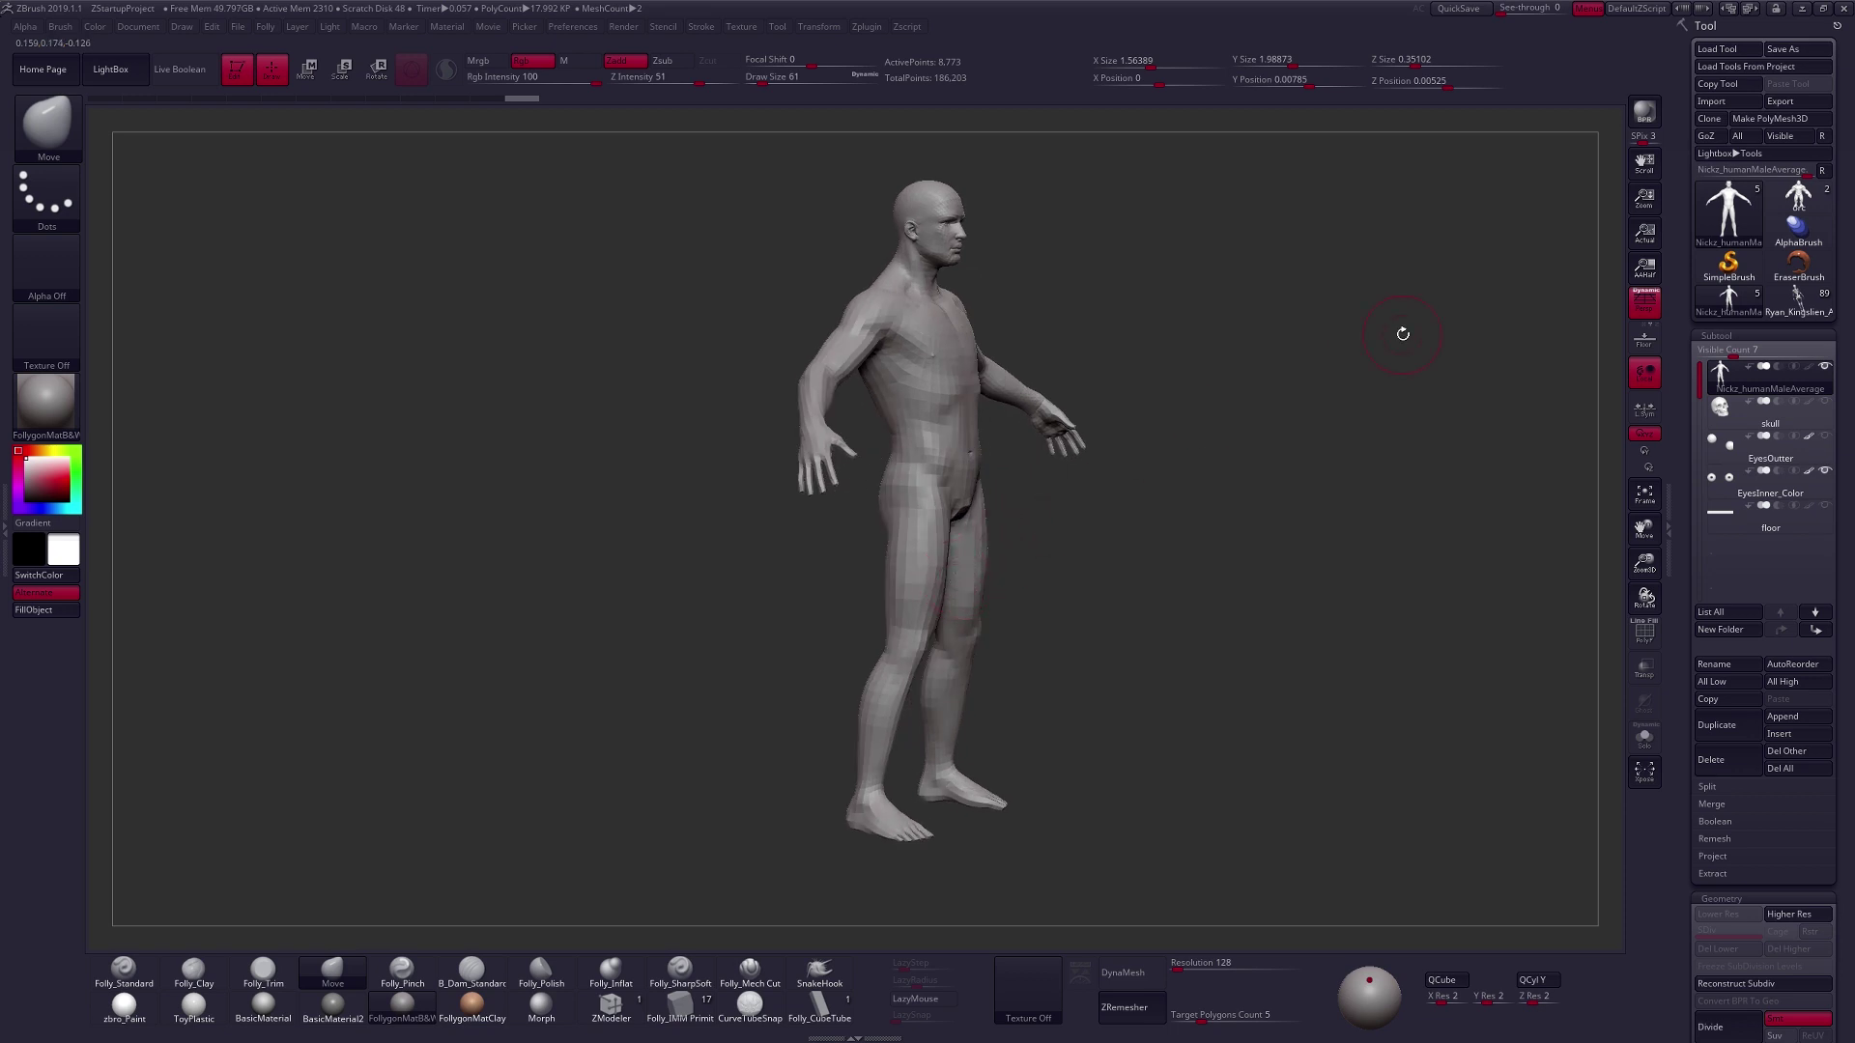
drag(1021, 569, 952, 576)
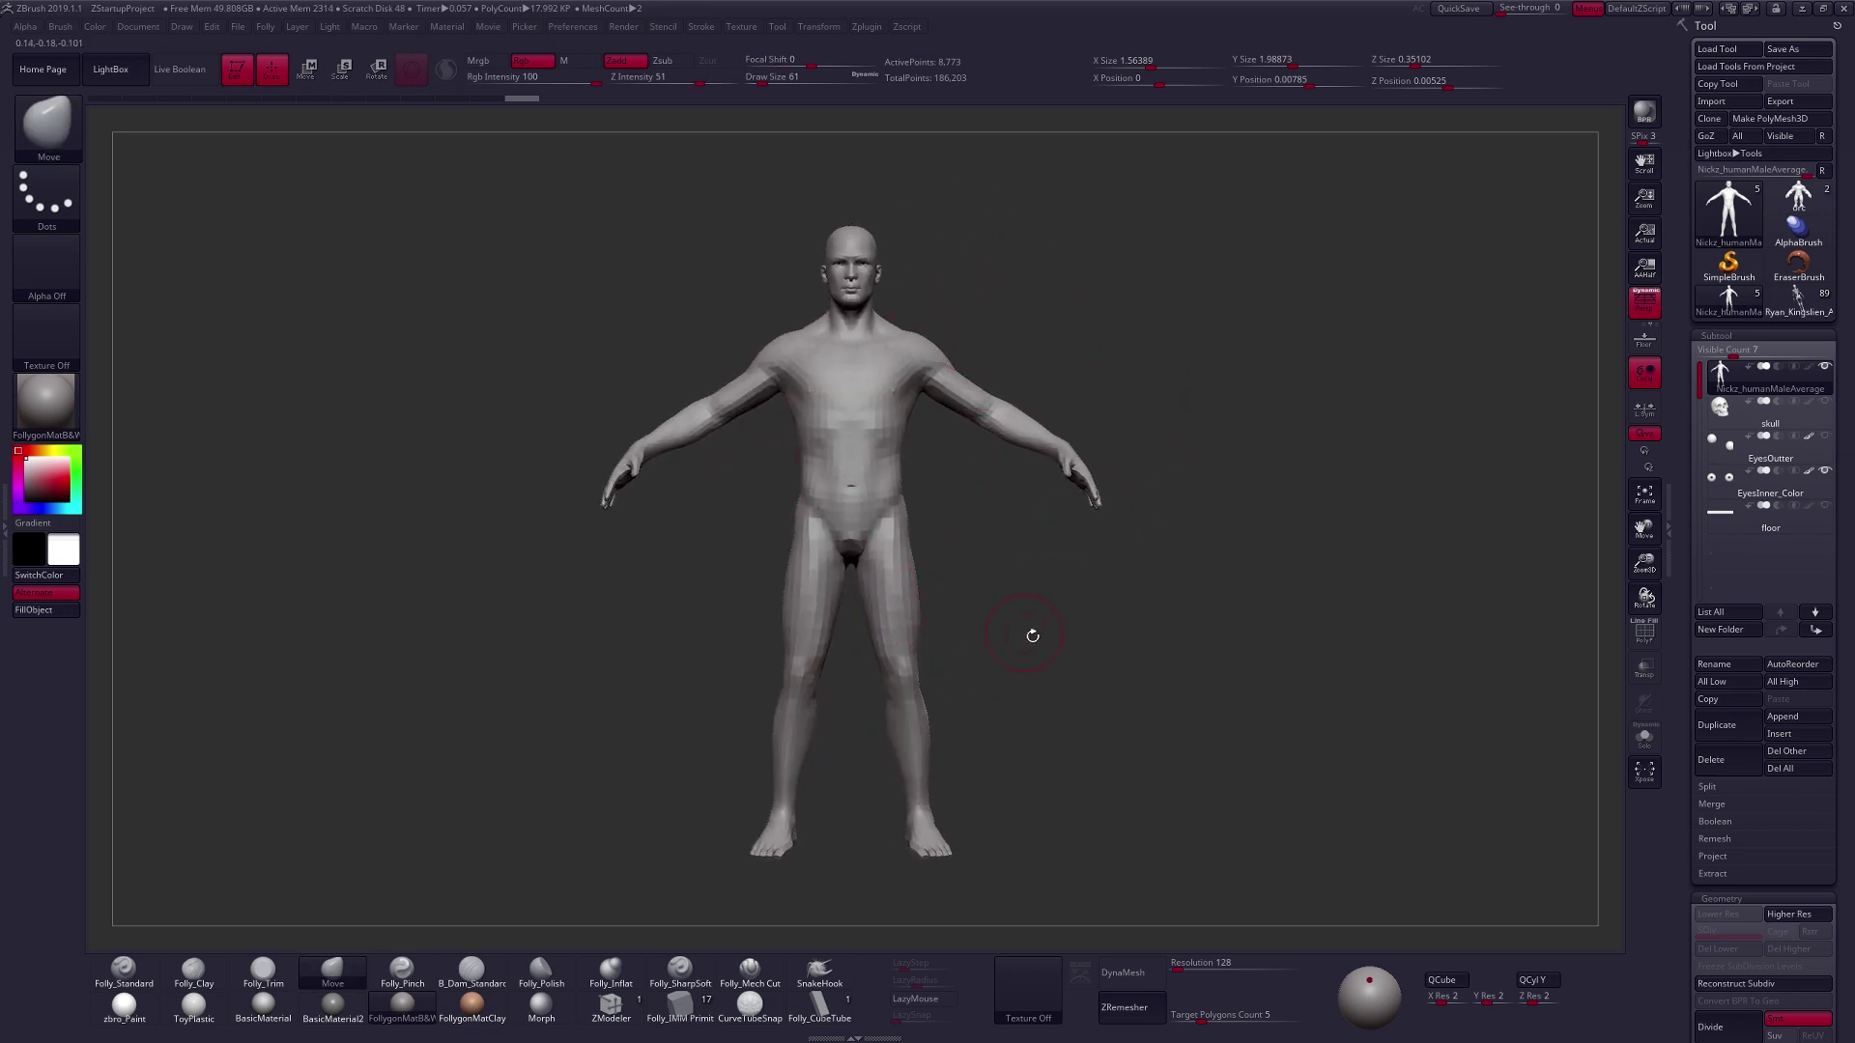
alt+drag(1045, 649, 1075, 627)
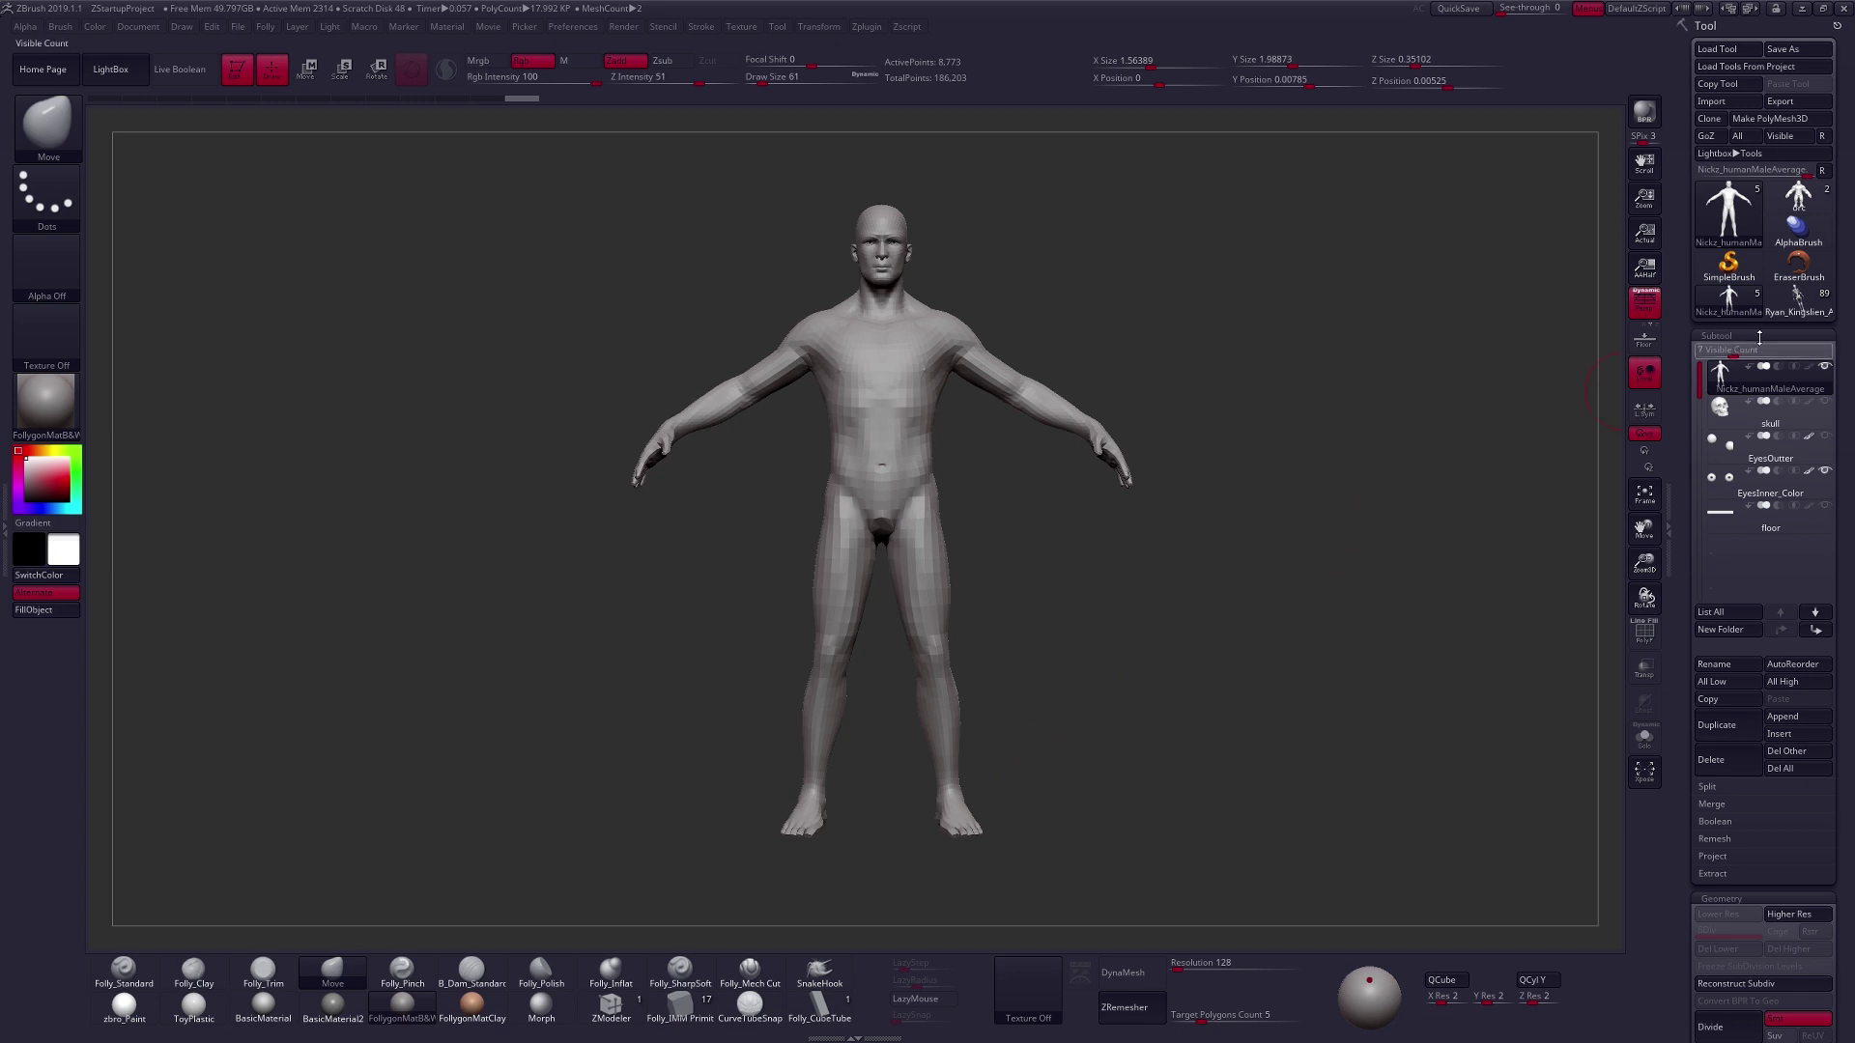
Switch to the female anatomy model and examine its whole-body muscle structure from the front and three-quarter side.
click(1797, 300)
alt+drag(1295, 571, 1125, 510)
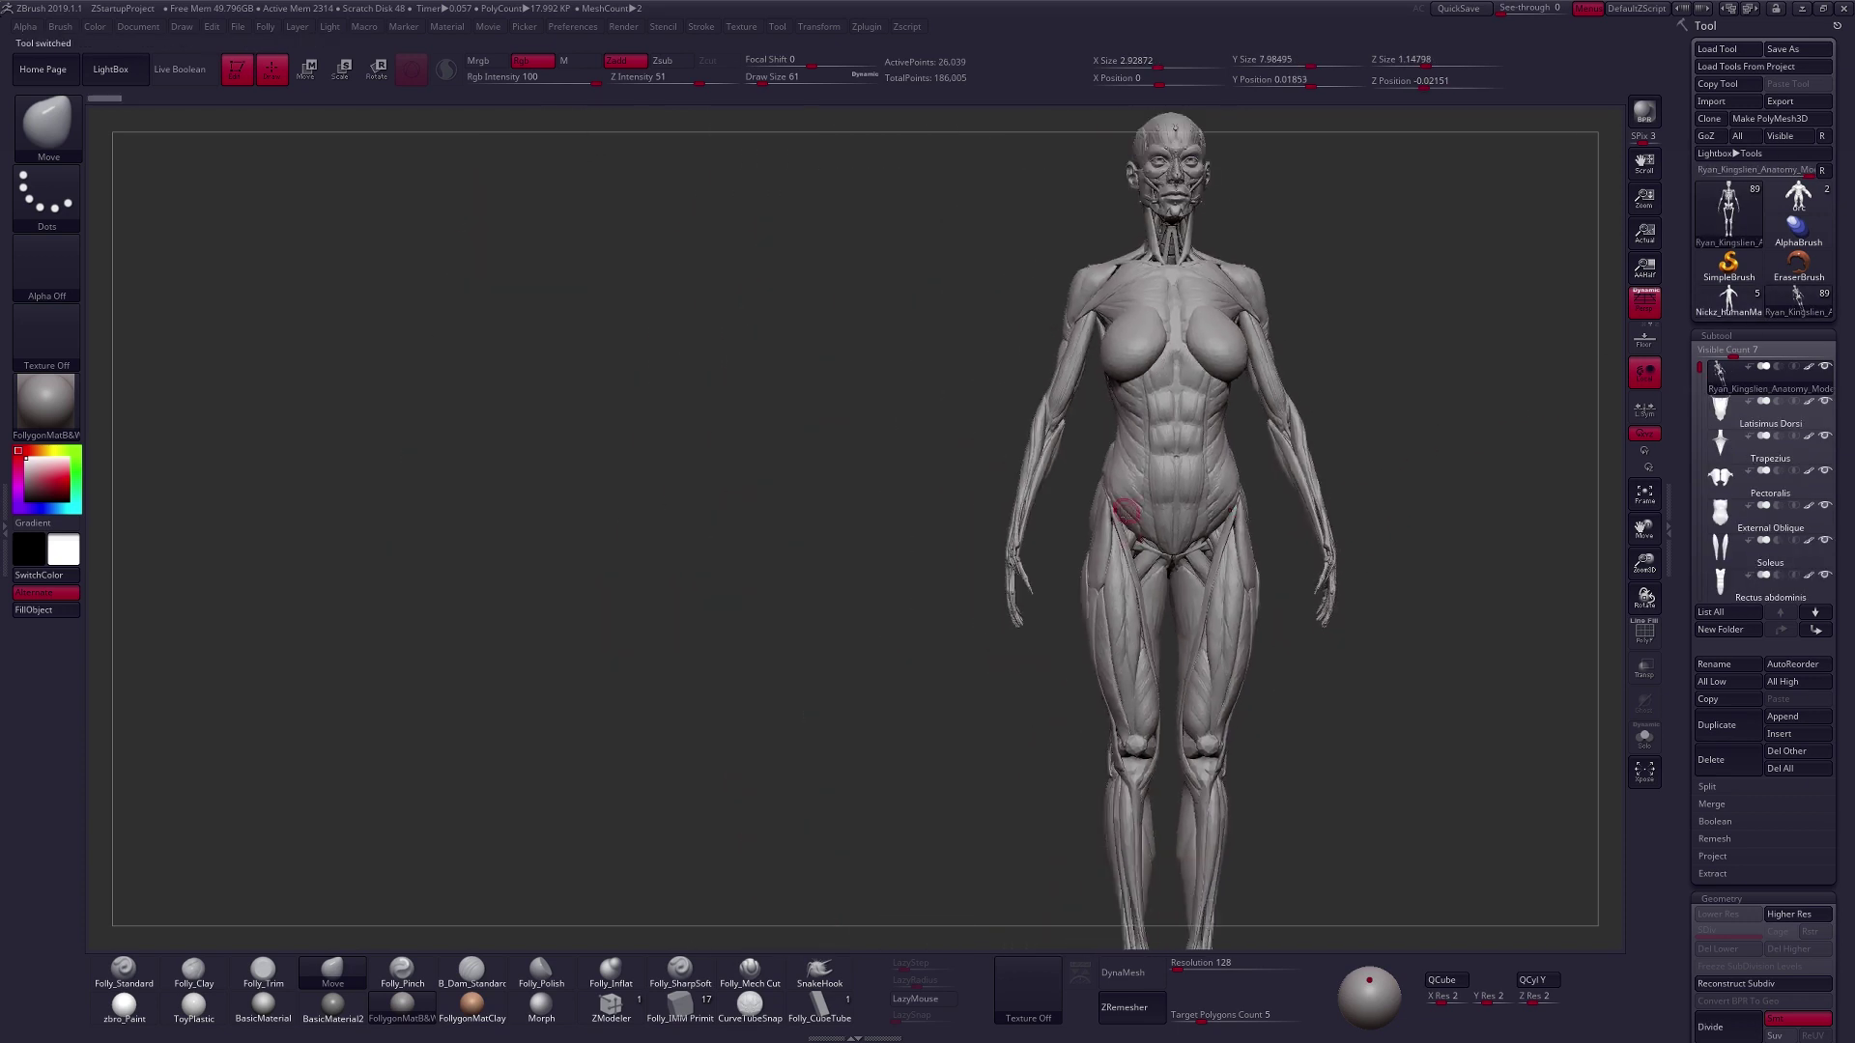
alt+drag(1391, 584, 1109, 577)
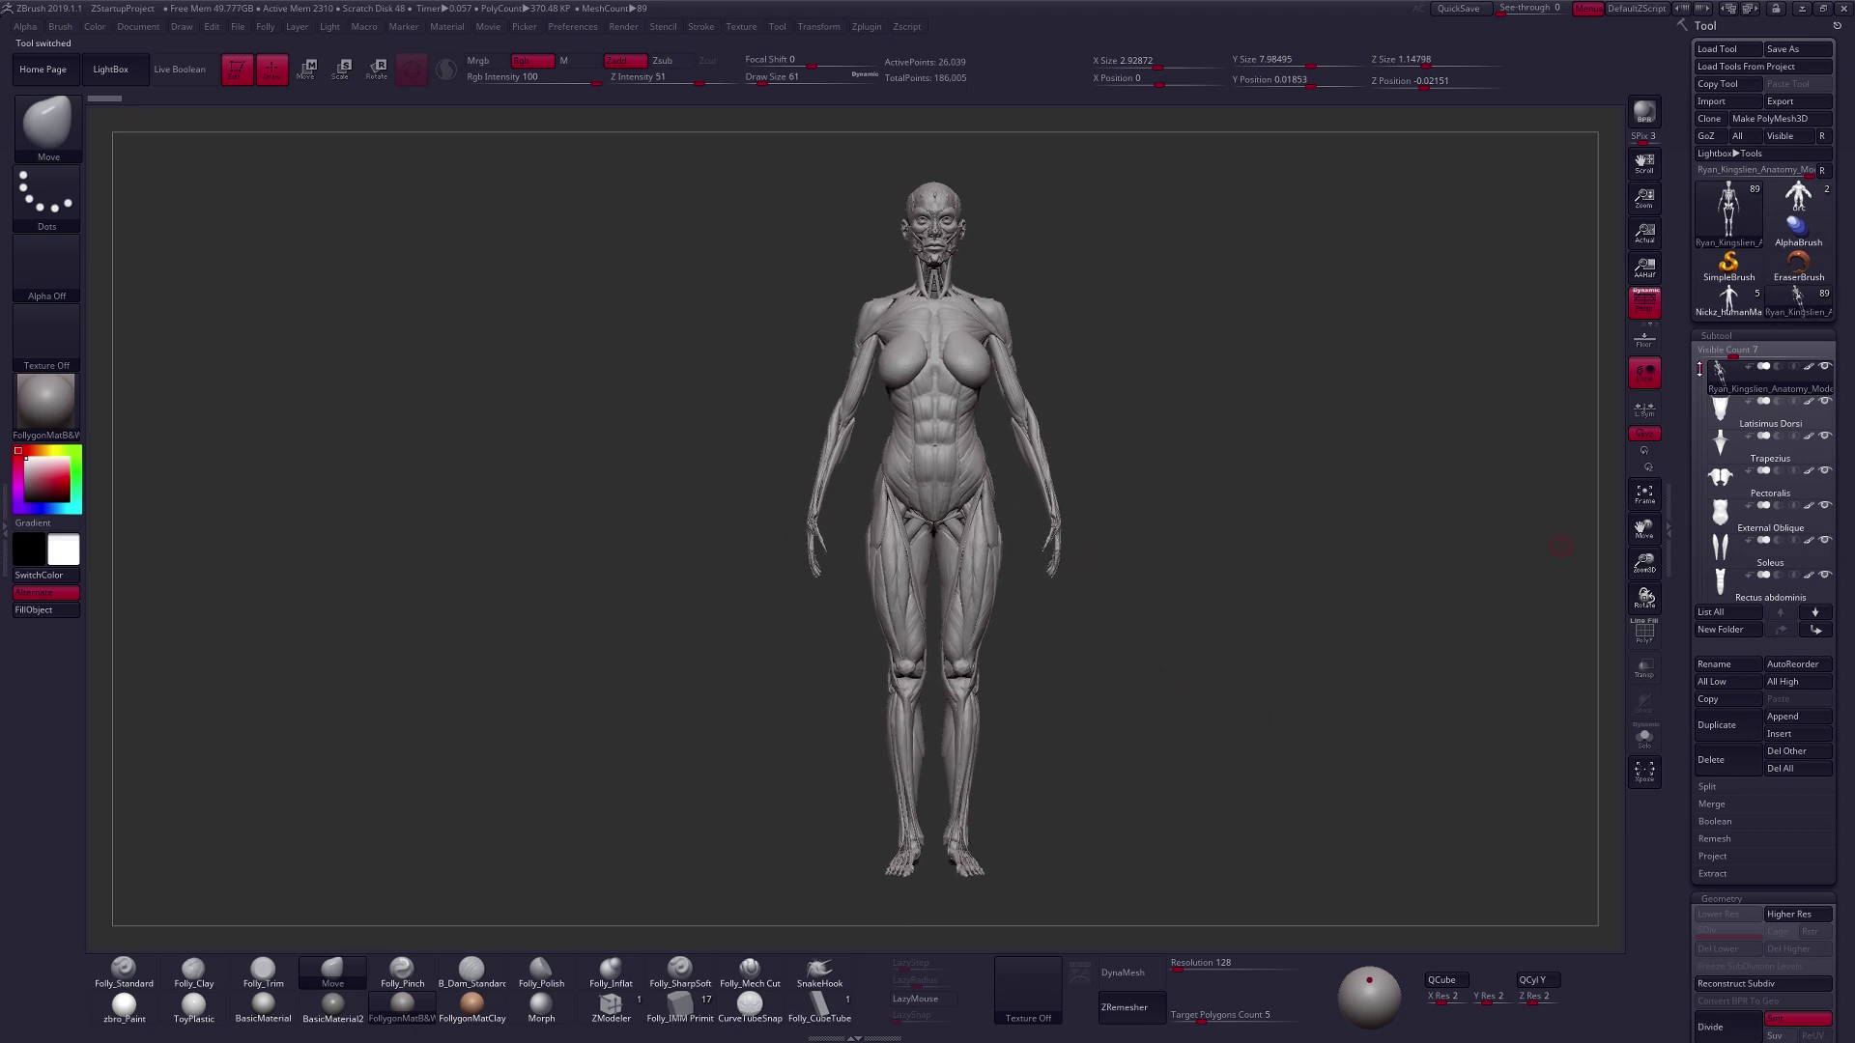
mouse_move(1699, 368)
mouse_down()
mouse_move(1699, 595)
mouse_move(1699, 363)
mouse_up()
drag(1293, 796, 1204, 808)
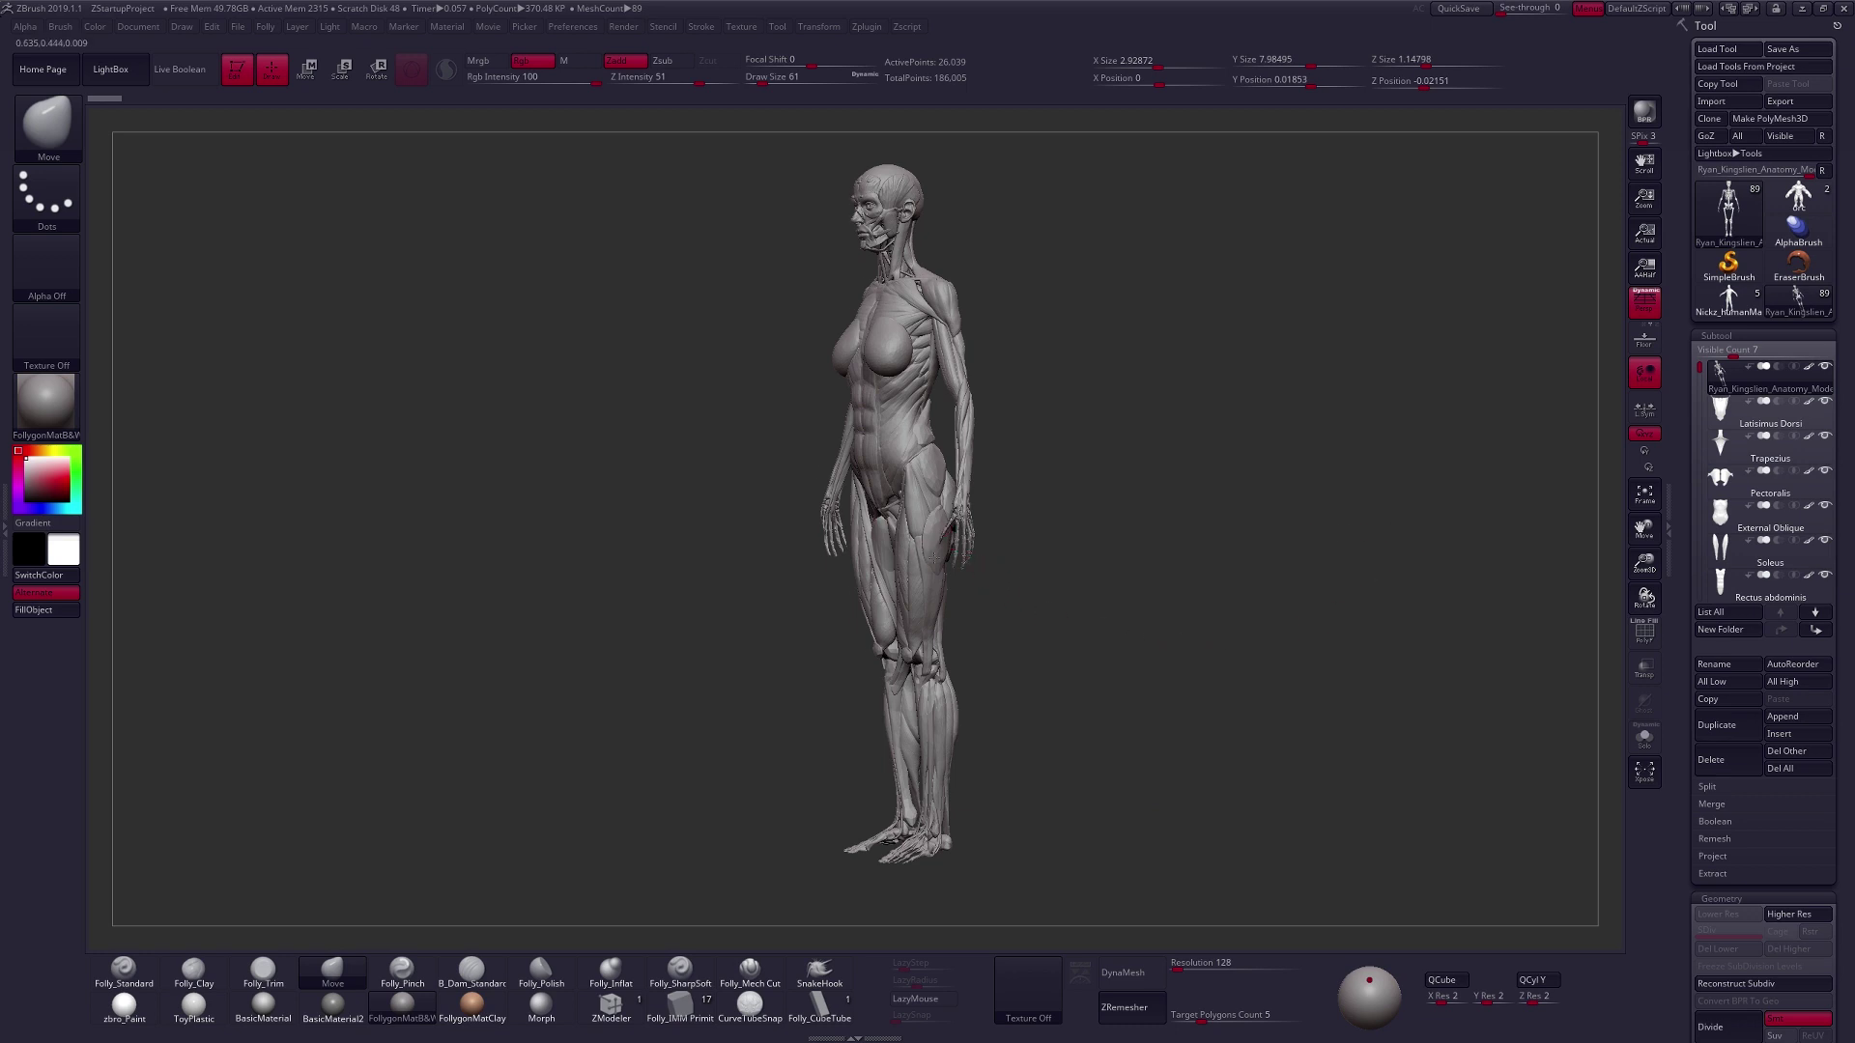
right_drag(908, 558, 1004, 671)
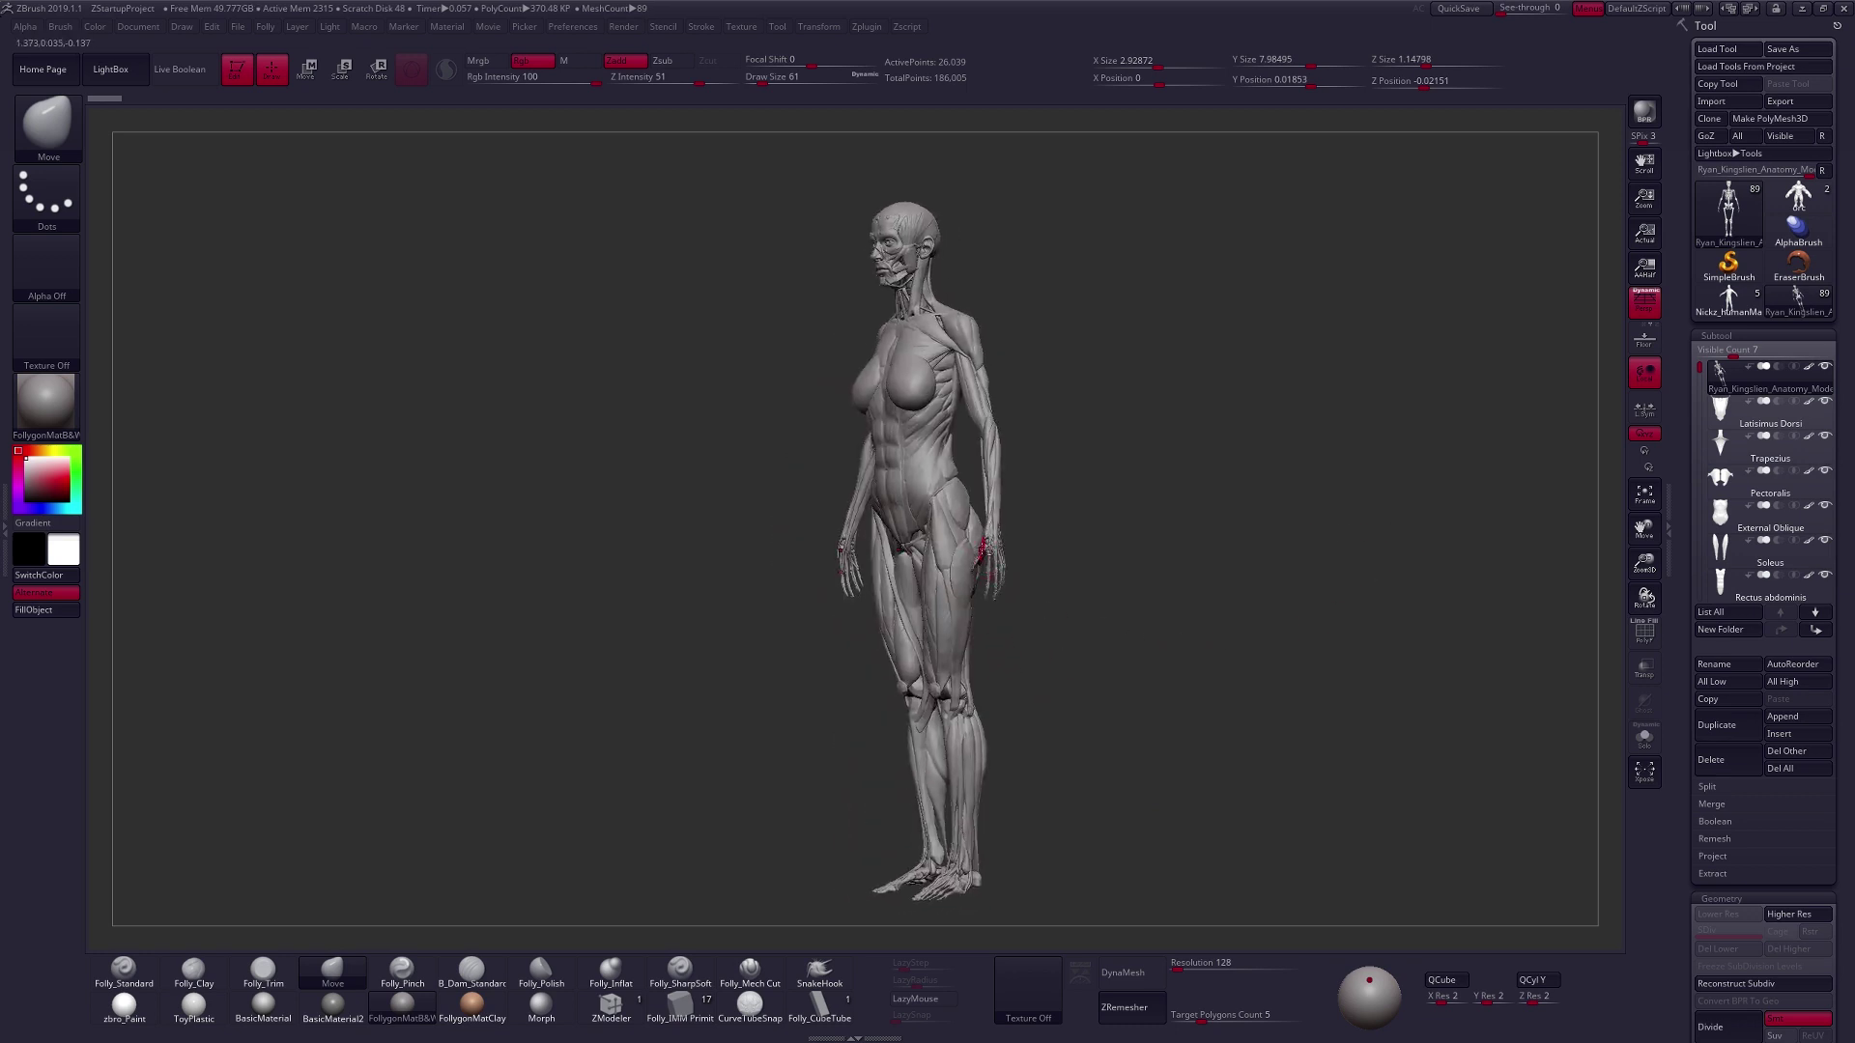
alt+right_drag(981, 547, 1007, 562)
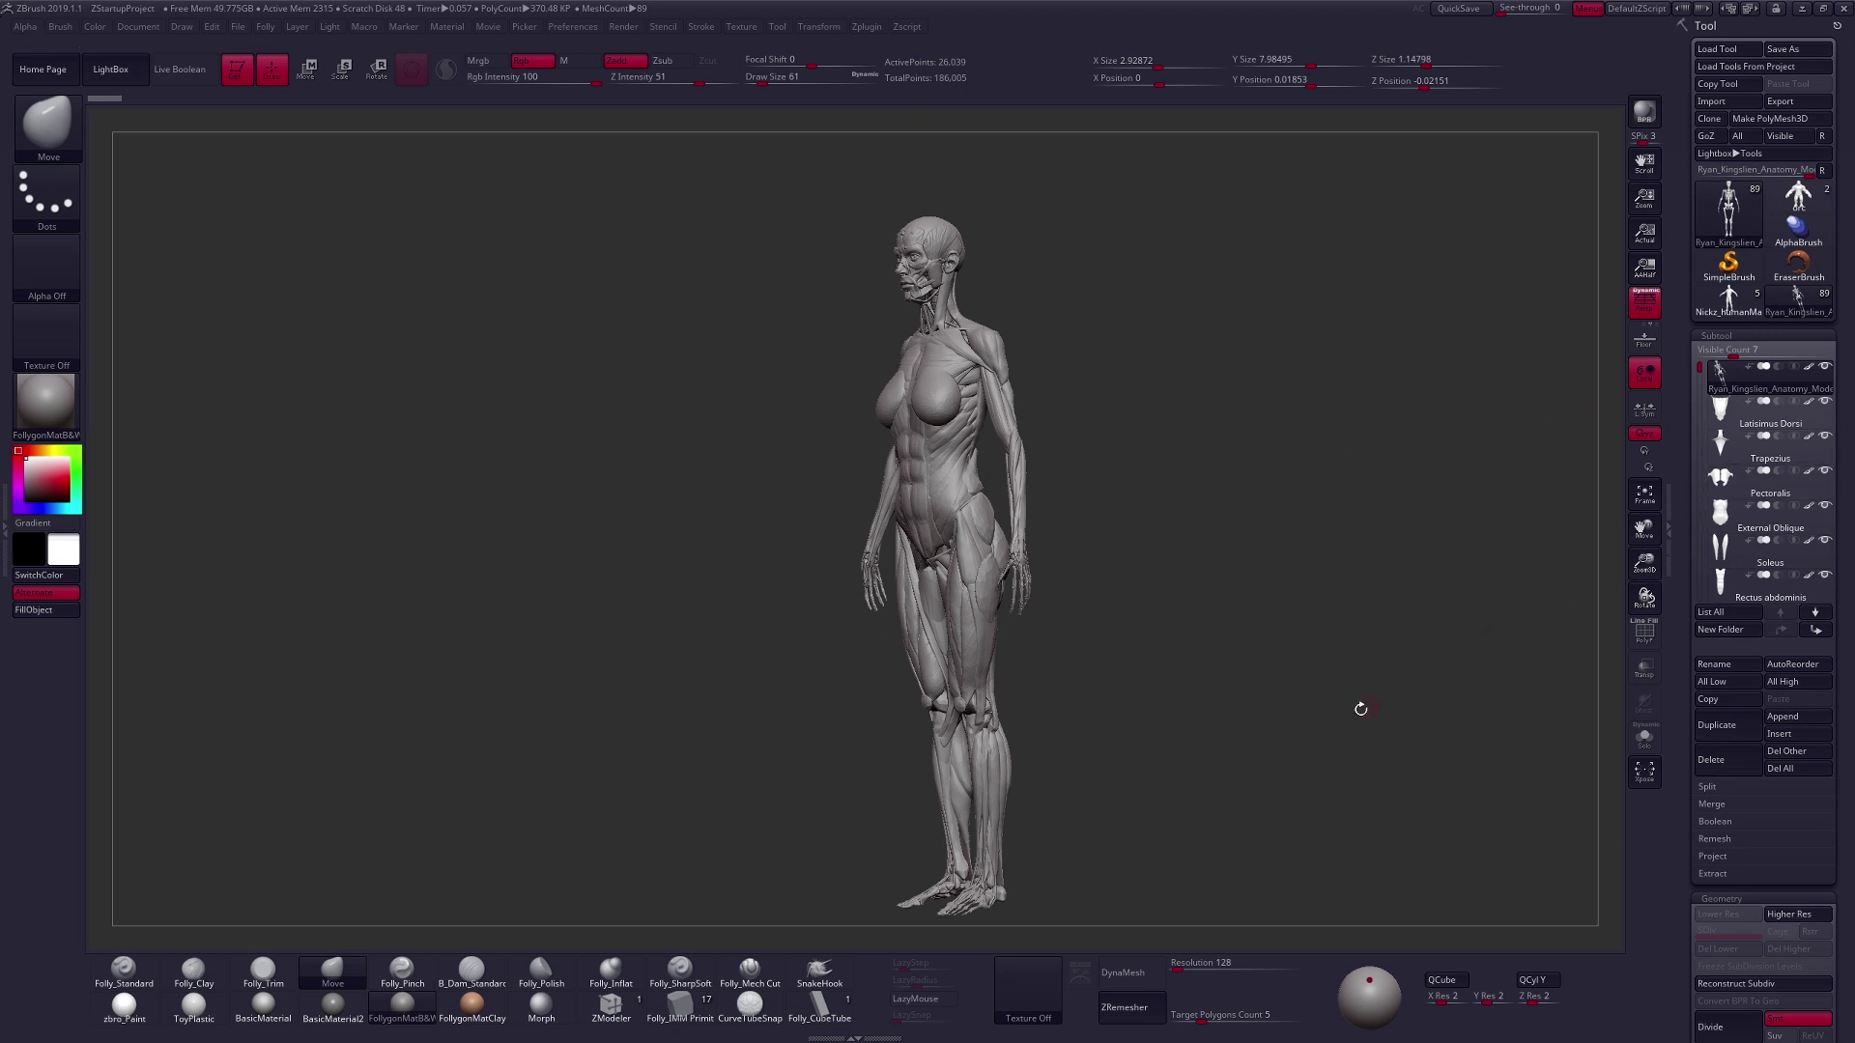
Isolate the anatomy model's skeleton subtool in Solo mode and examine it from the front.
mouse_move(1698, 368)
mouse_down()
mouse_move(1698, 592)
mouse_move(1704, 364)
mouse_up()
key(shift+s)
drag(1235, 759, 1298, 687)
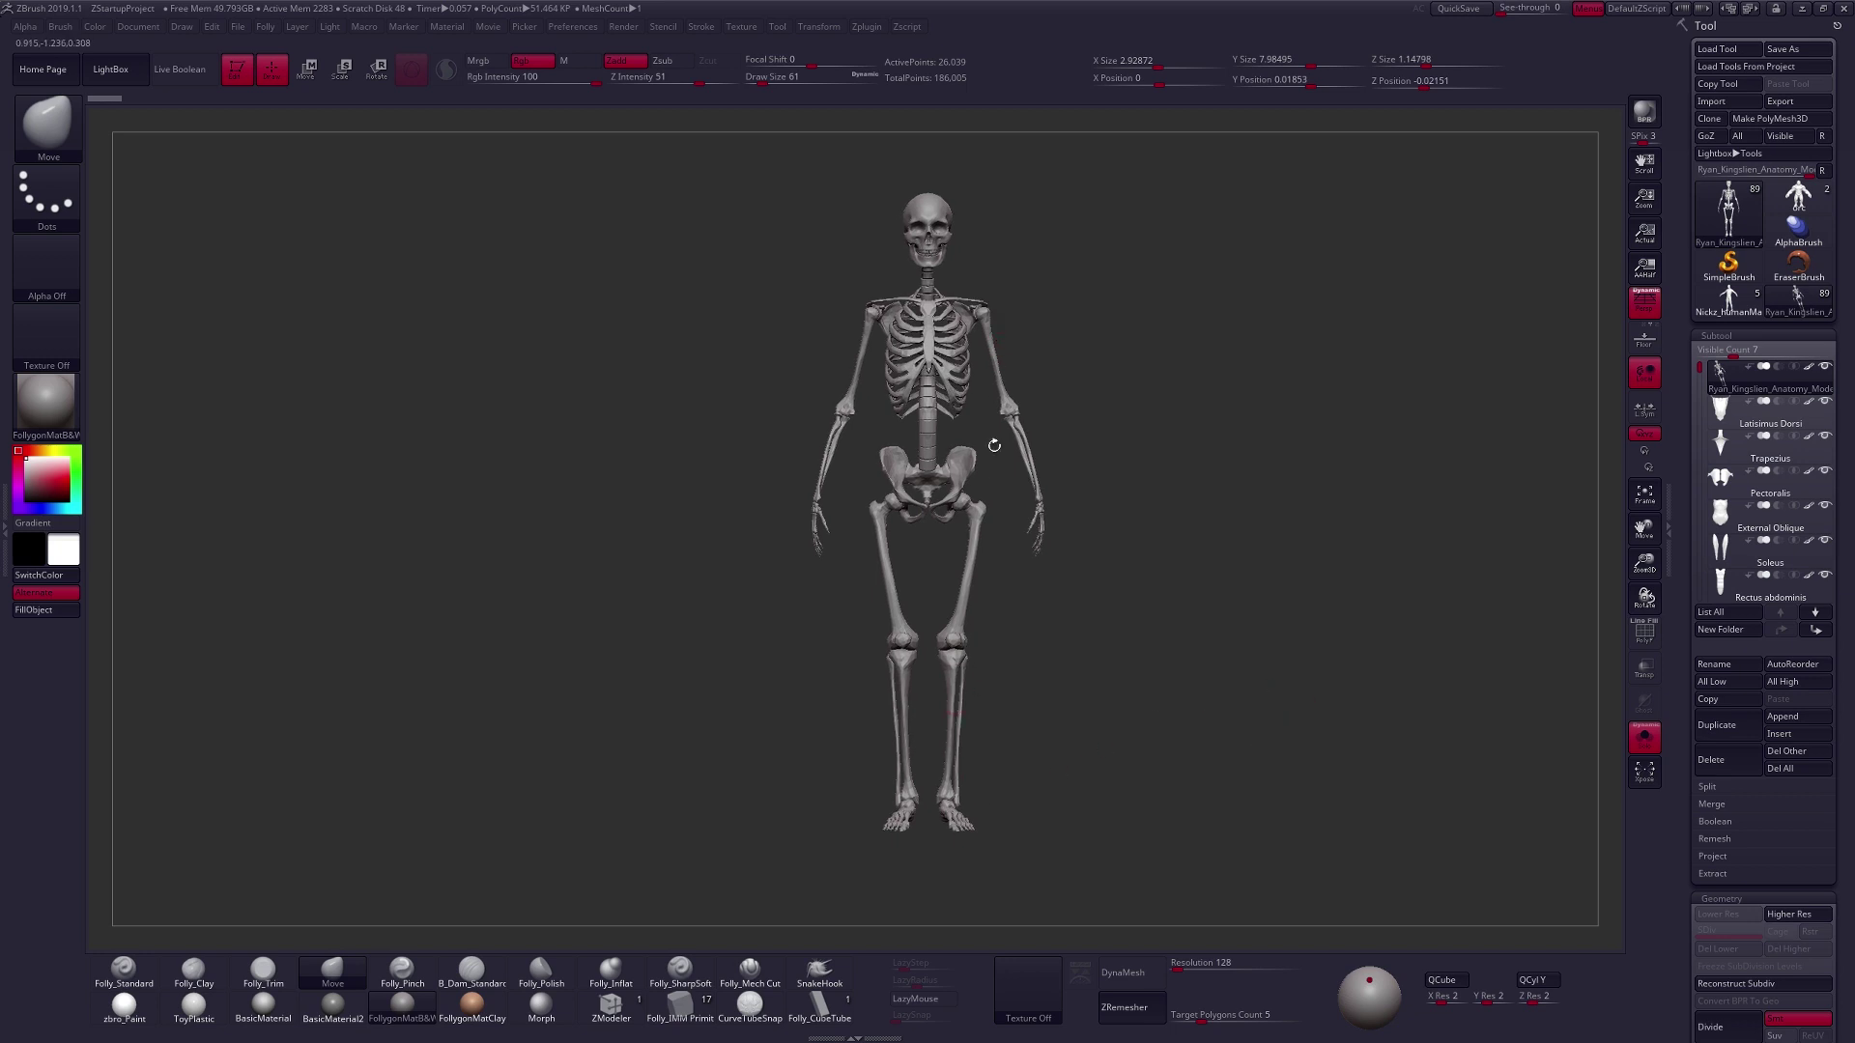
alt+drag(1194, 808, 1182, 824)
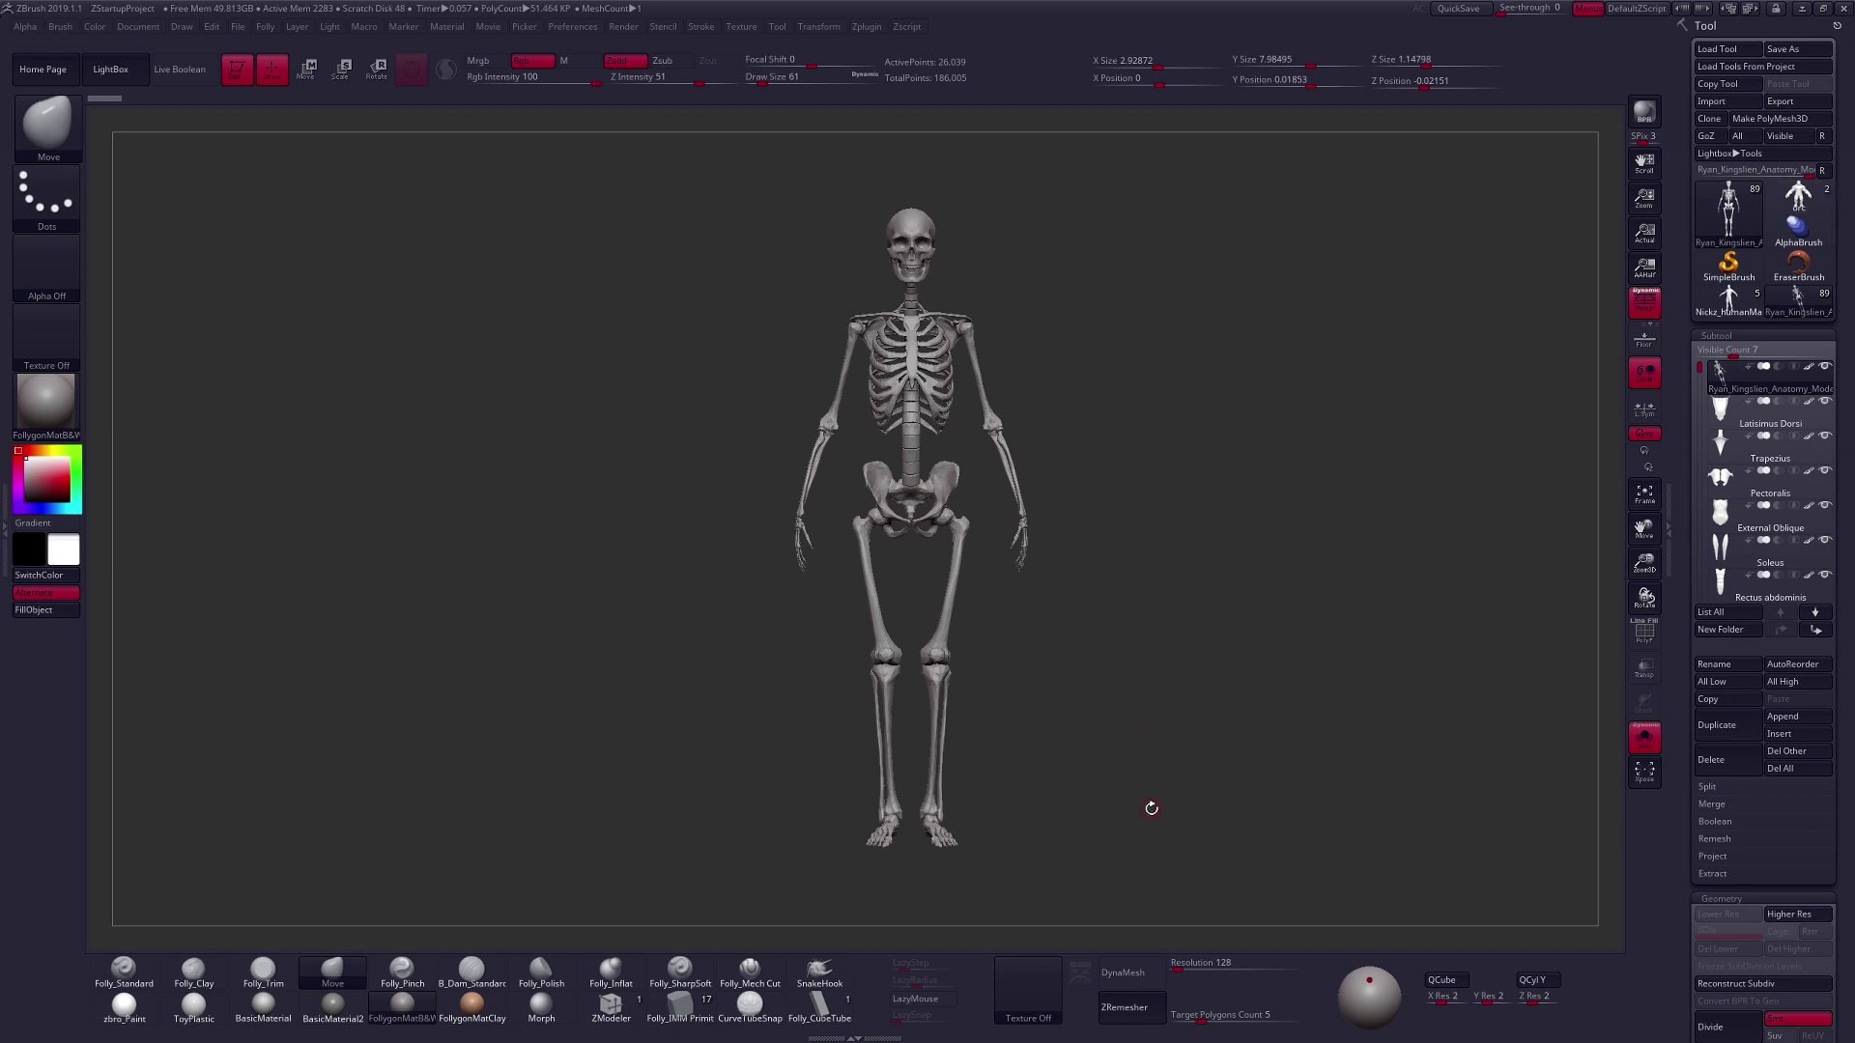
Show all muscle subtools again and examine the torso, legs and full figure from the sides and front.
key(alt+s)
drag(1155, 861, 1119, 842)
right_drag(987, 392, 941, 380)
ctrl+right_drag(972, 316, 1014, 379)
alt+right_drag(990, 476, 997, 371)
alt+right_drag(1012, 517, 1026, 332)
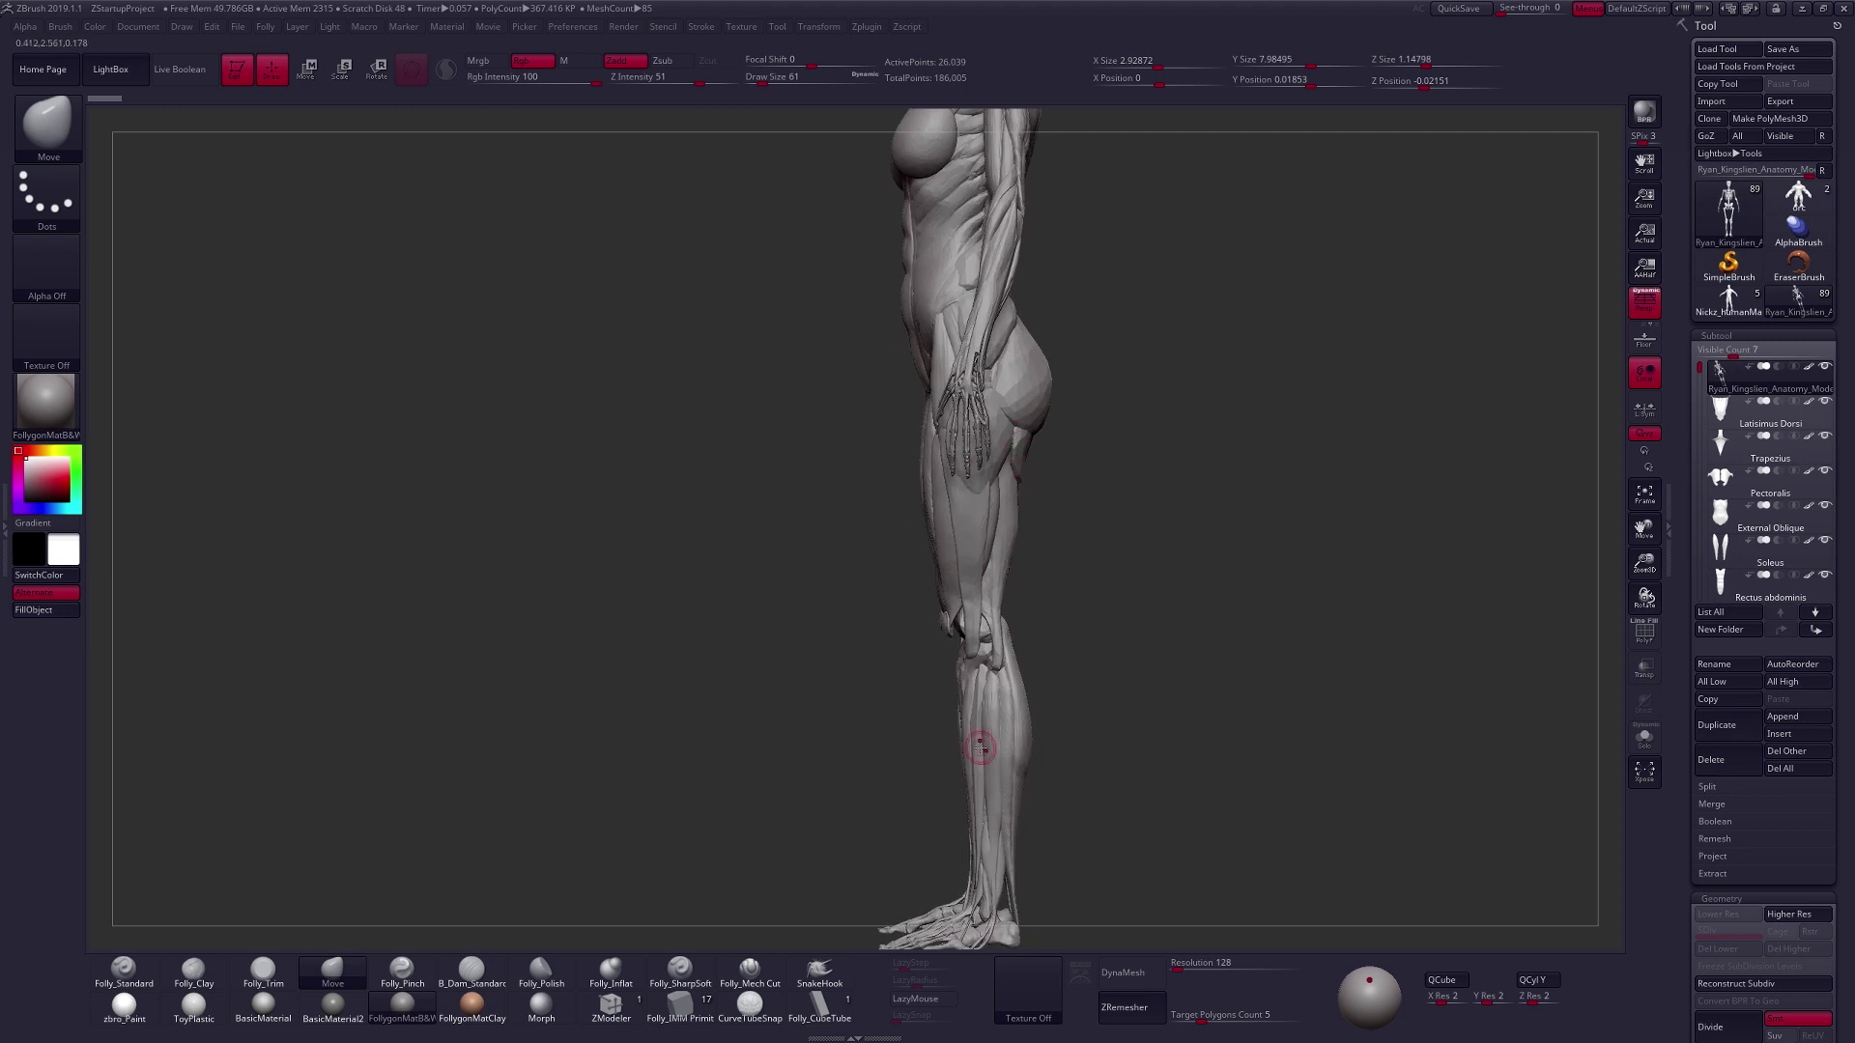
right_drag(1051, 750, 1060, 788)
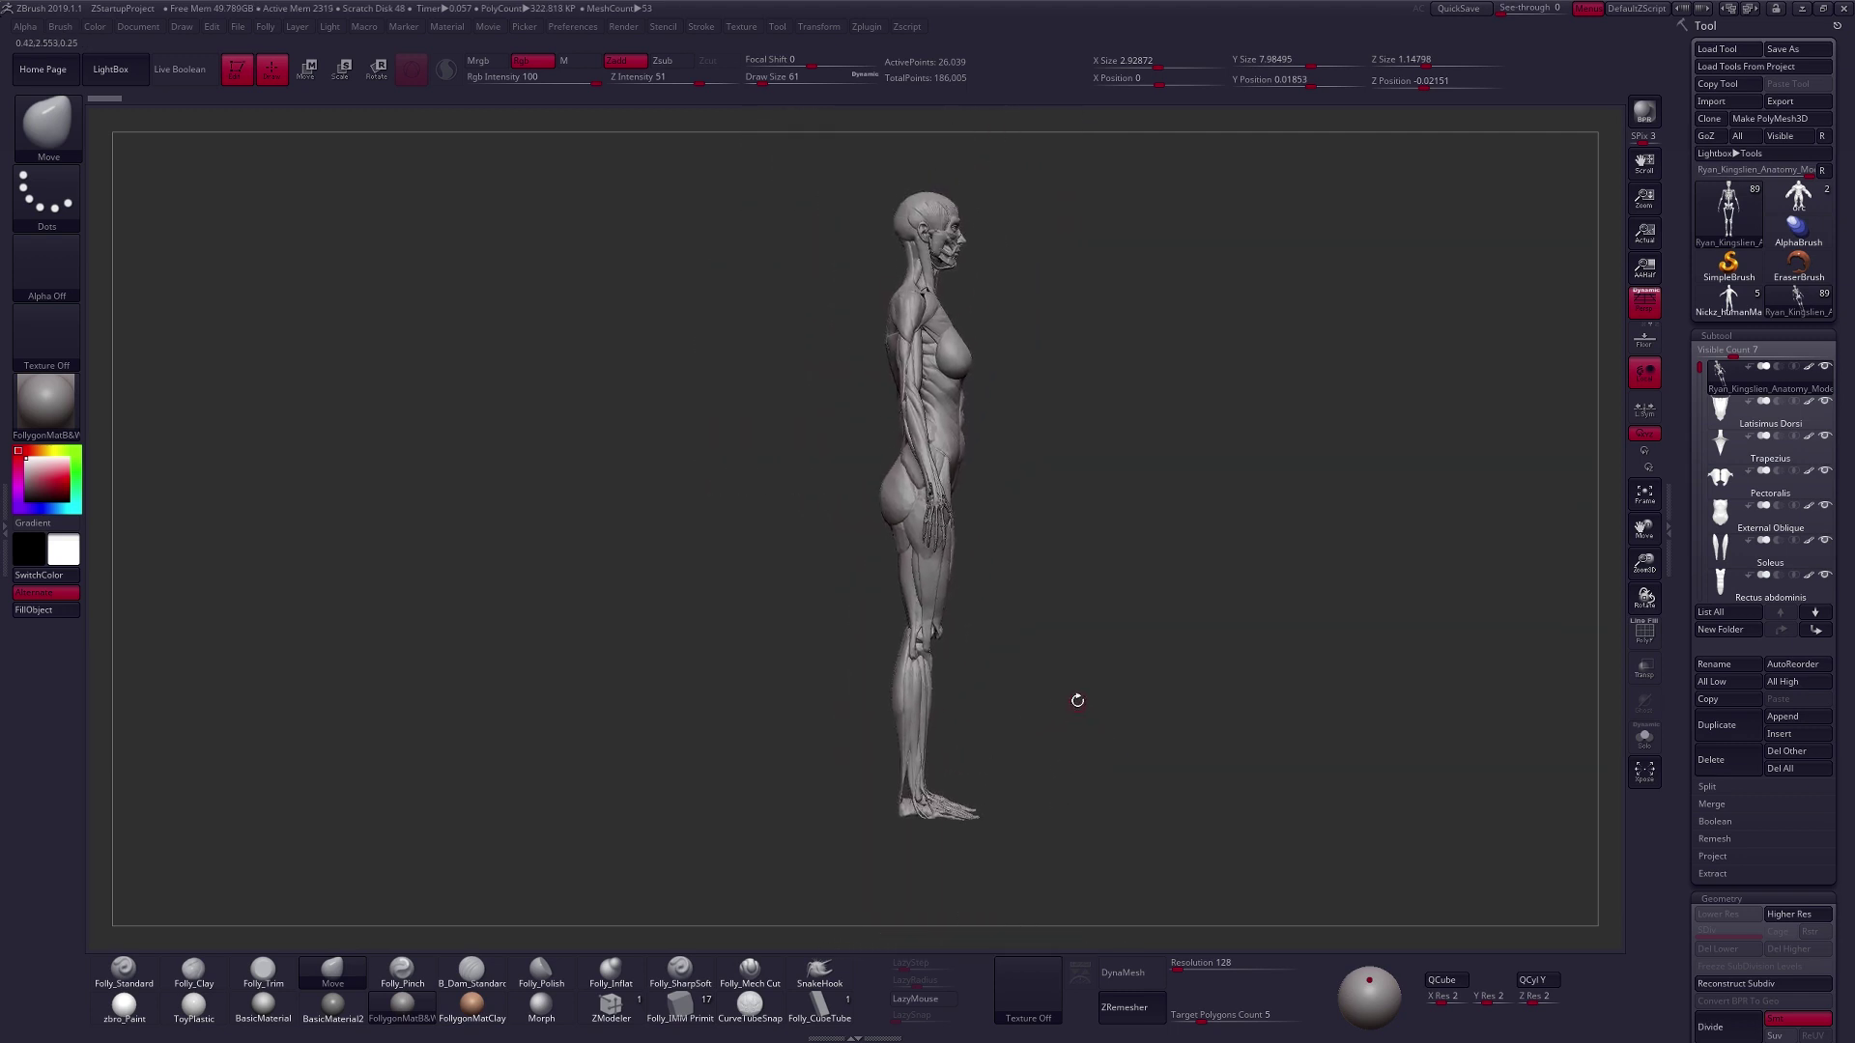
right_drag(1076, 699, 997, 702)
alt+right_drag(1017, 651, 1099, 688)
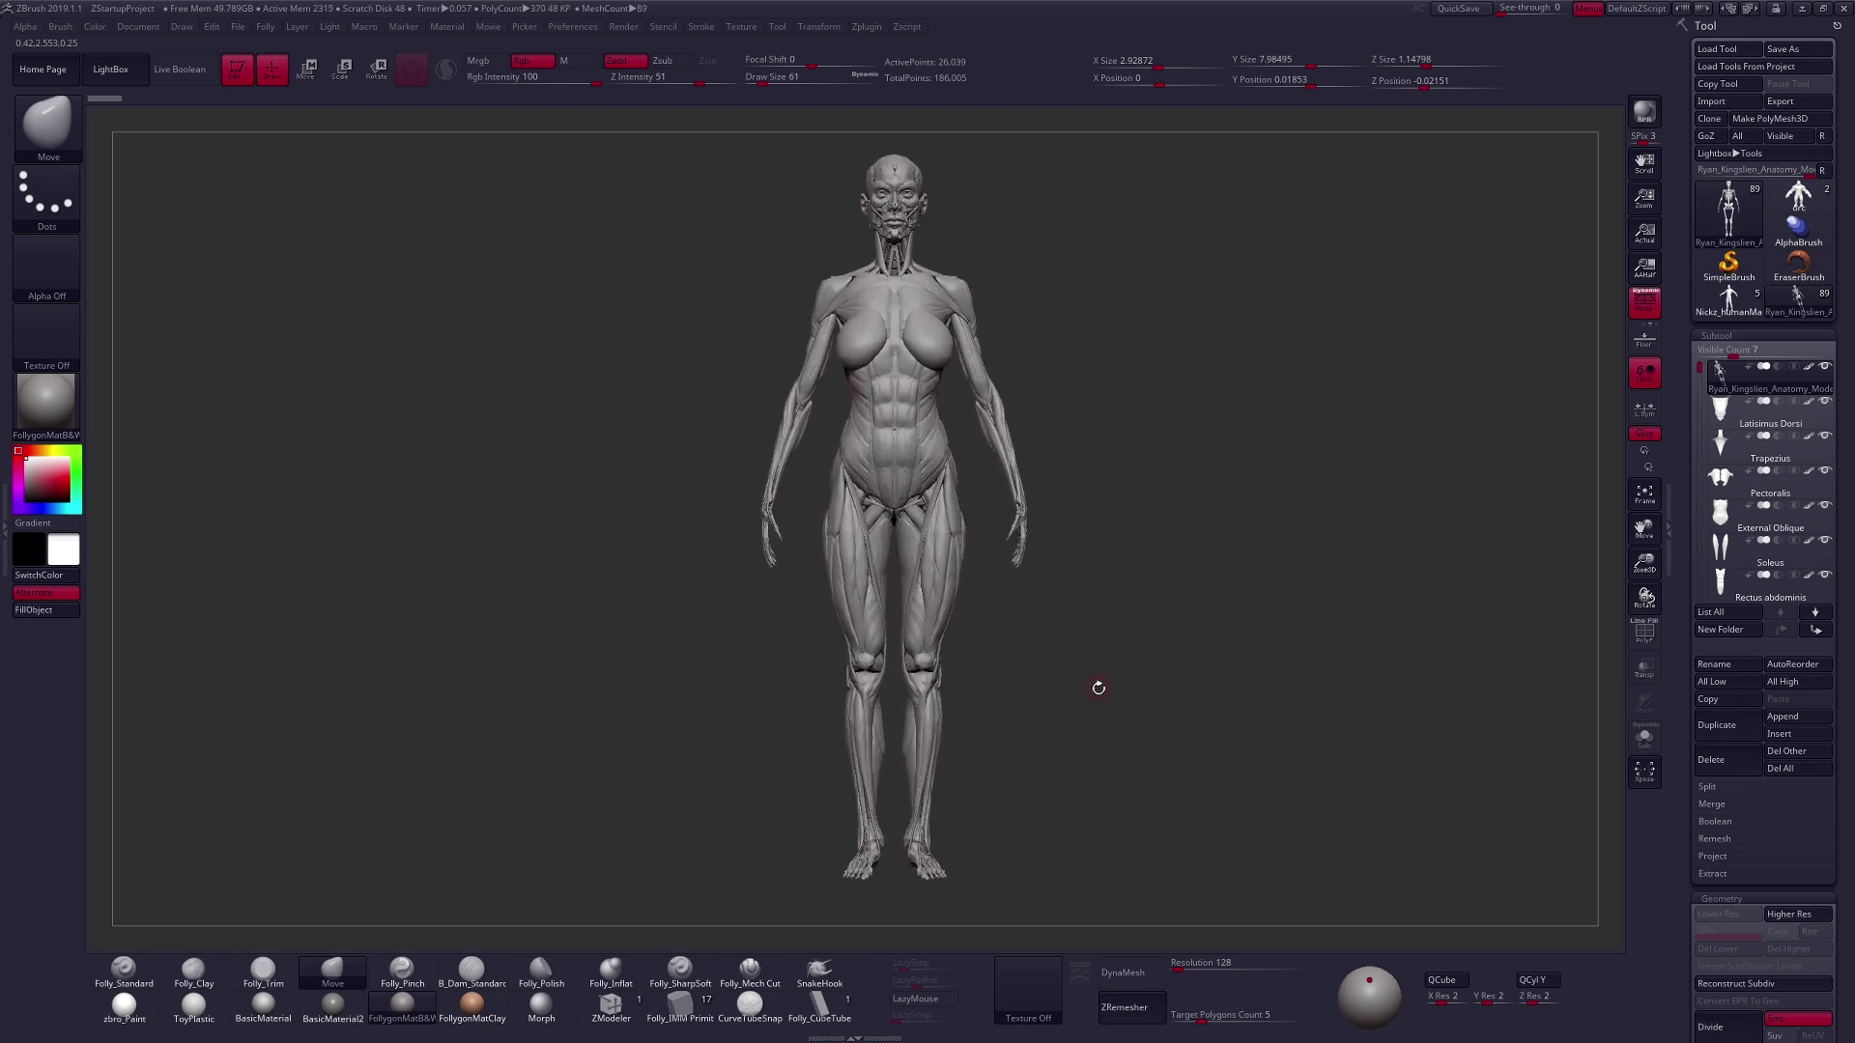
Switch back to the orc sculpt and centre its whole body in a front view.
alt+right_drag(1215, 799, 1193, 801)
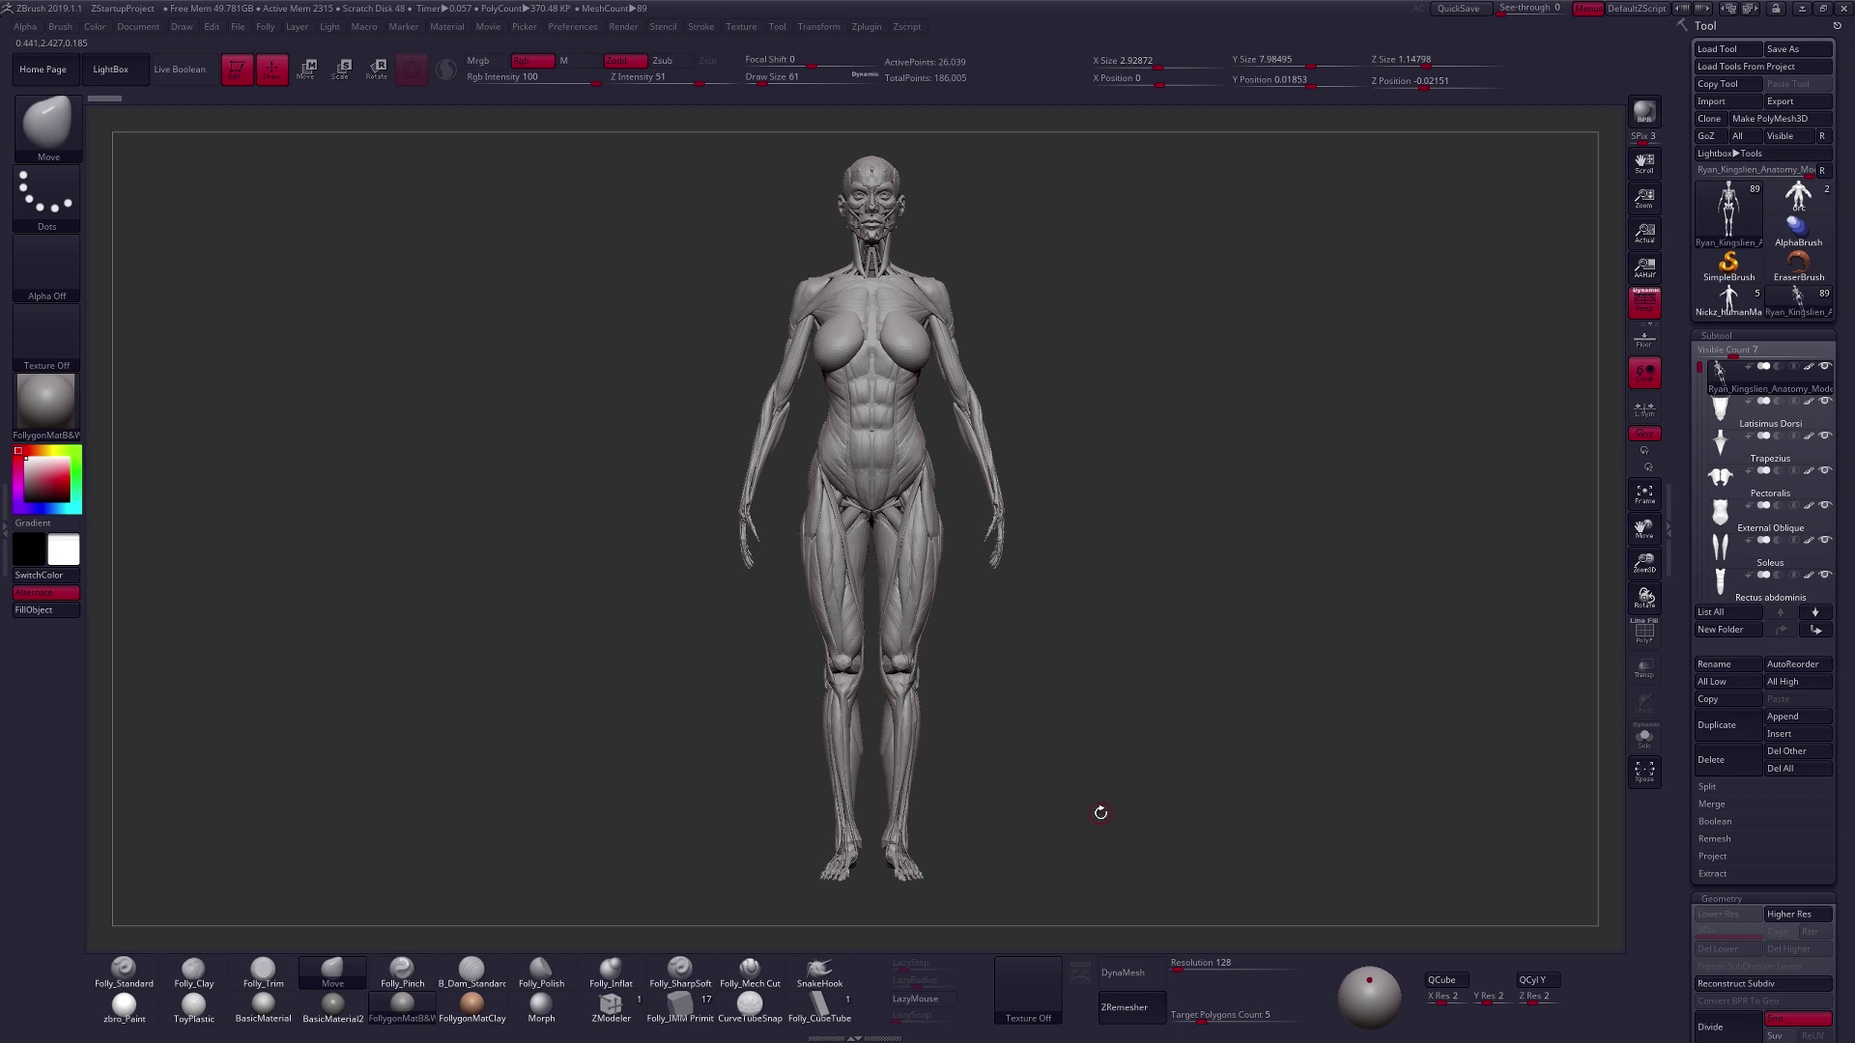
click(1798, 199)
ctrl+right_drag(939, 594, 1049, 712)
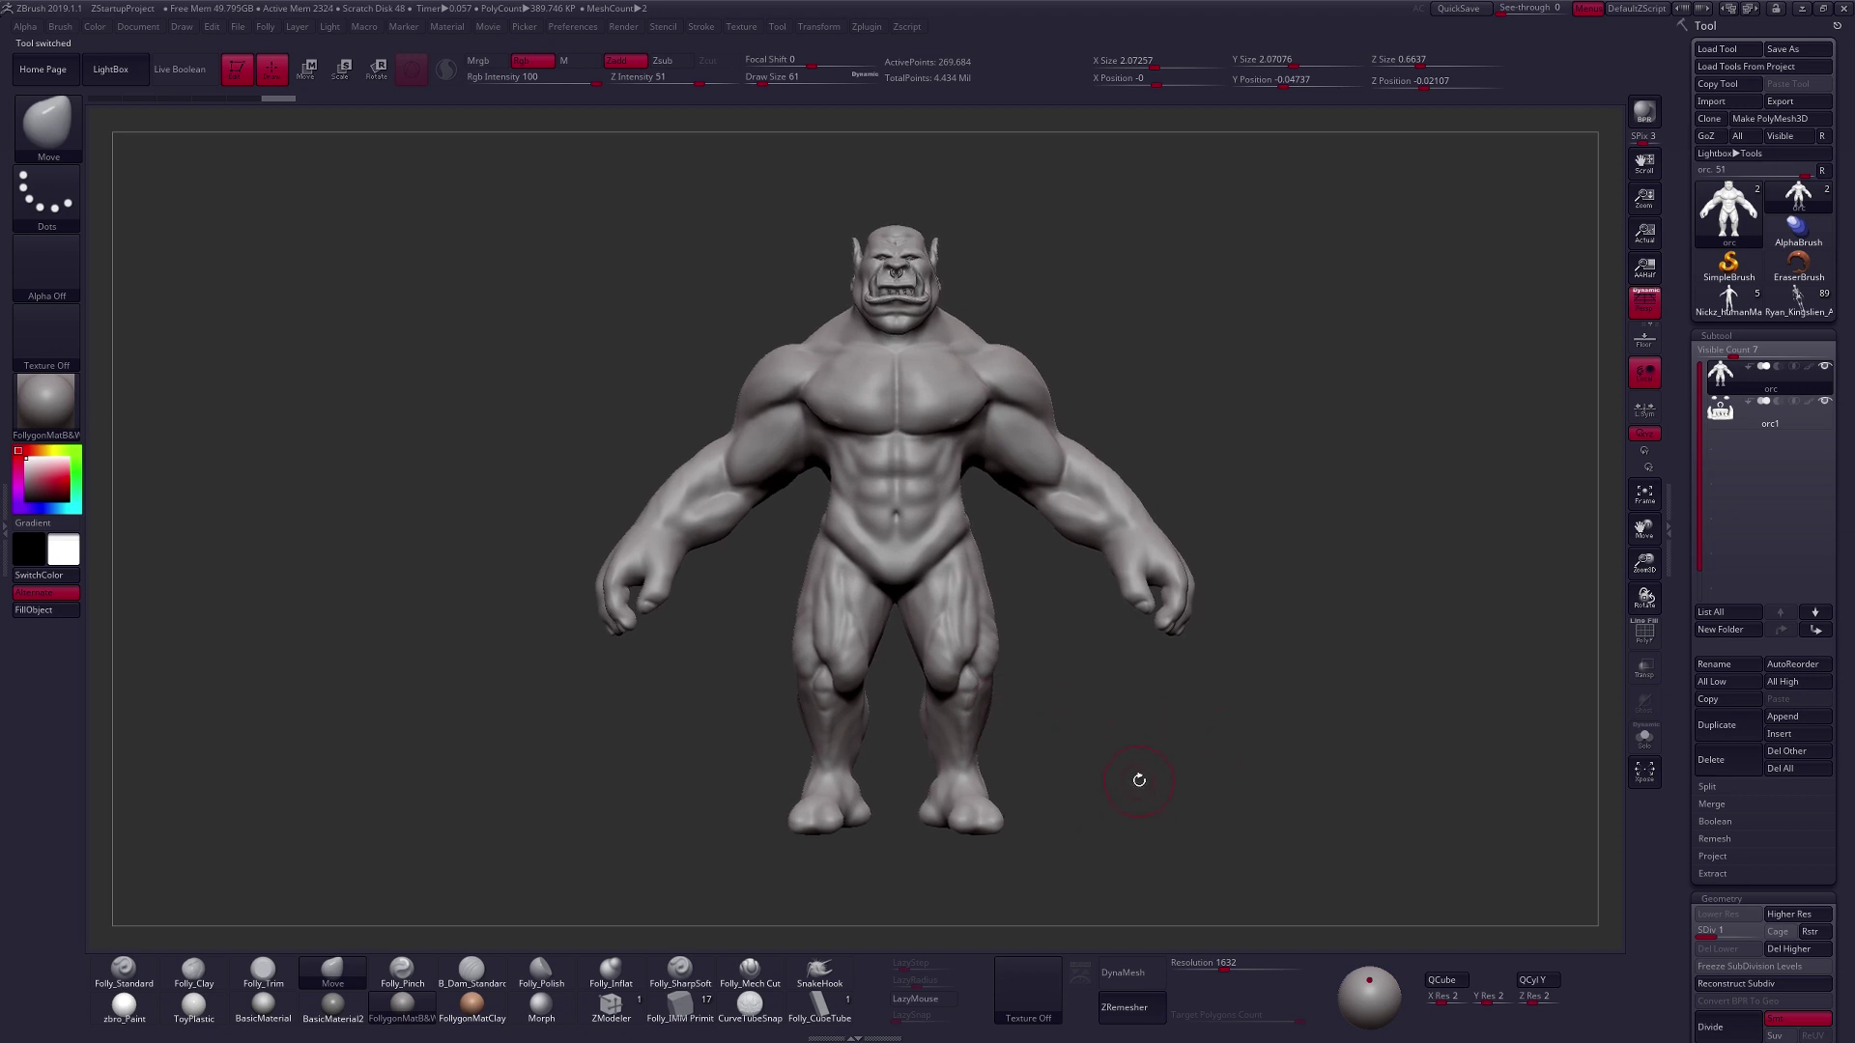
mouse_move(1212, 835)
right_down()
mouse_move(1148, 846)
mouse_move(1228, 844)
mouse_move(1231, 818)
right_up()
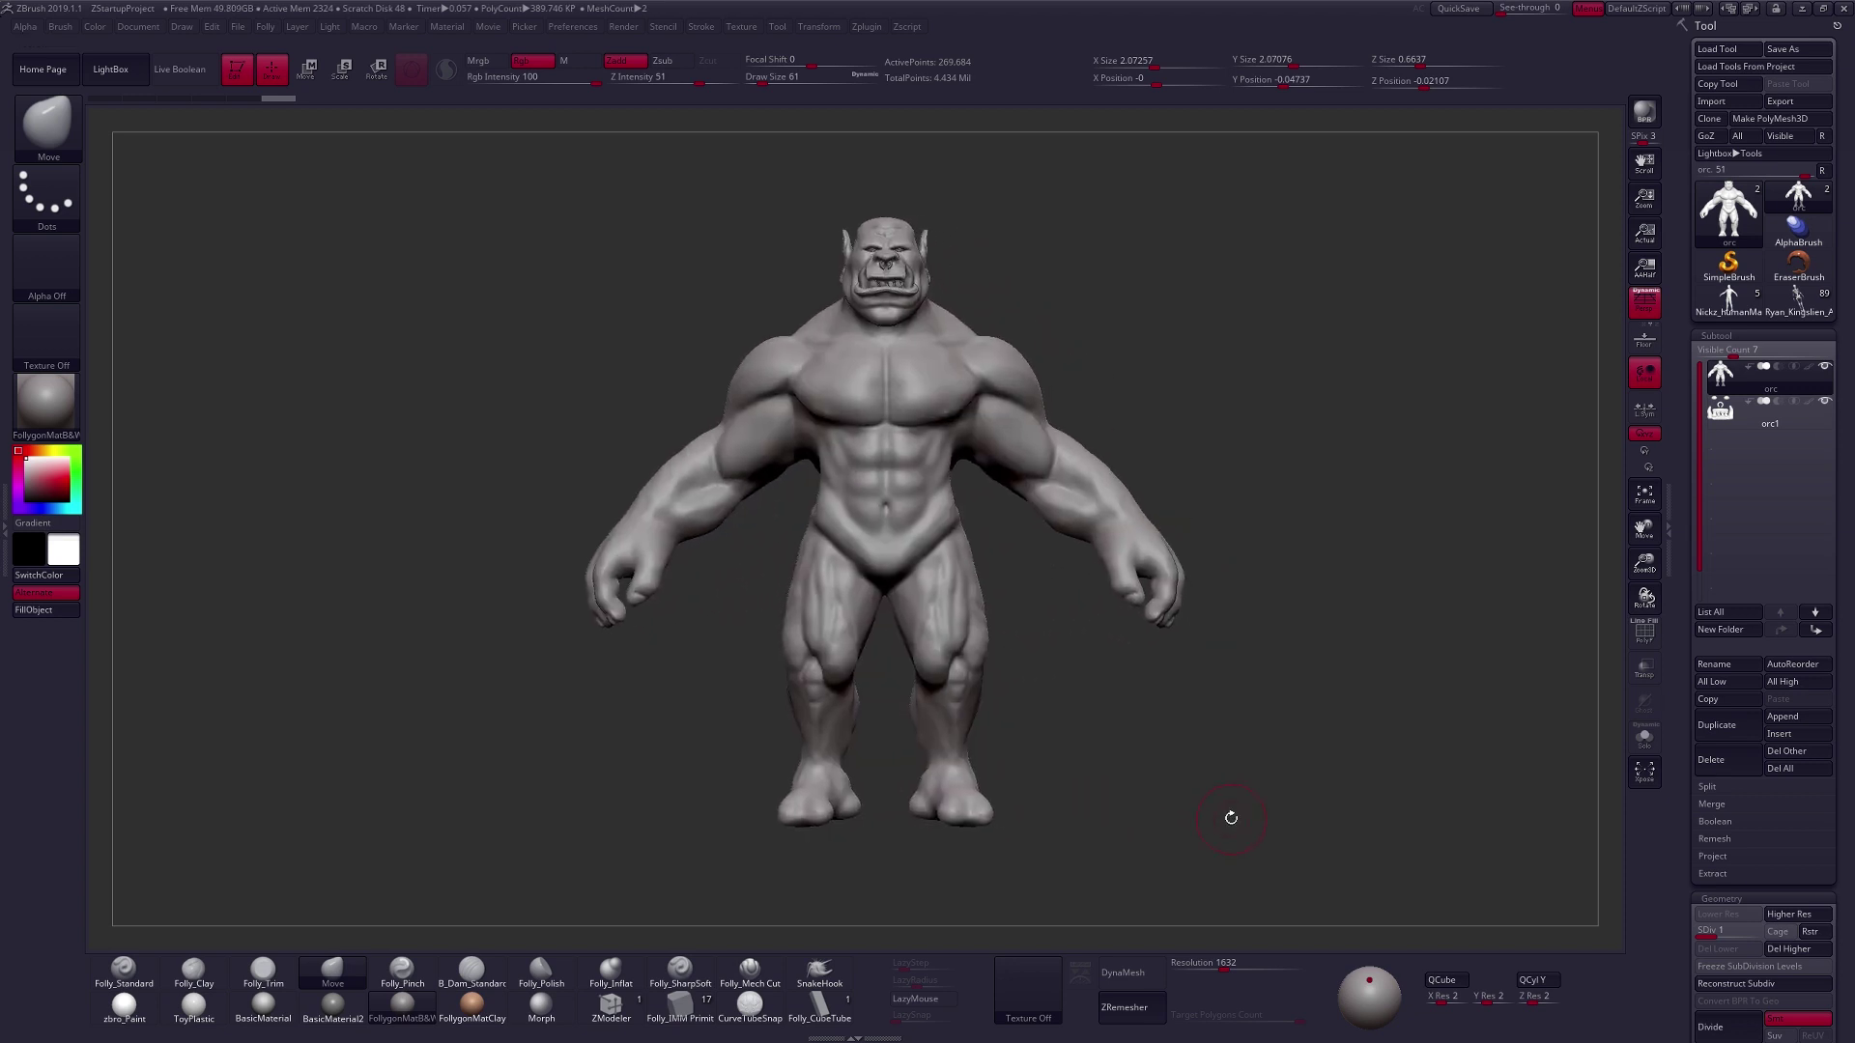
Raise the orc body to its highest subdivision level, delete the lower levels and check its polyframe.
drag(1725, 933, 1766, 961)
click(1732, 950)
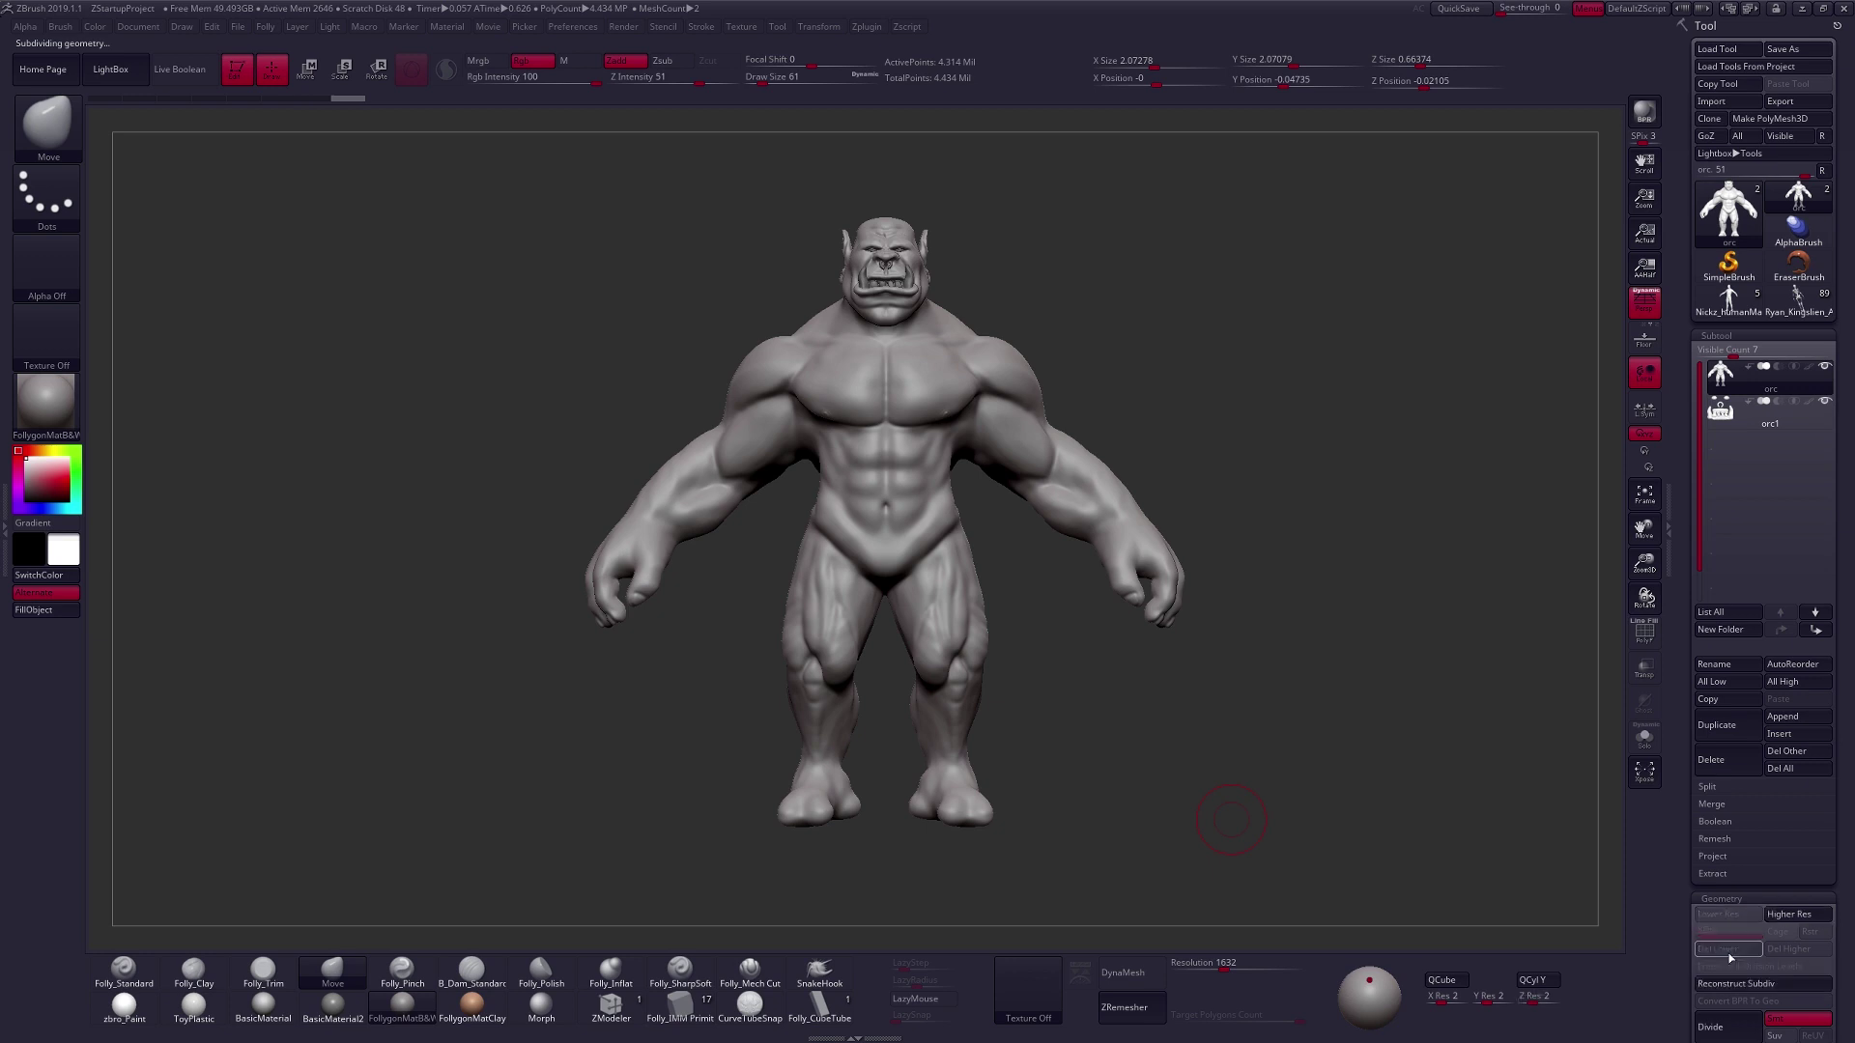
key(shift+f)
key(shift+f)
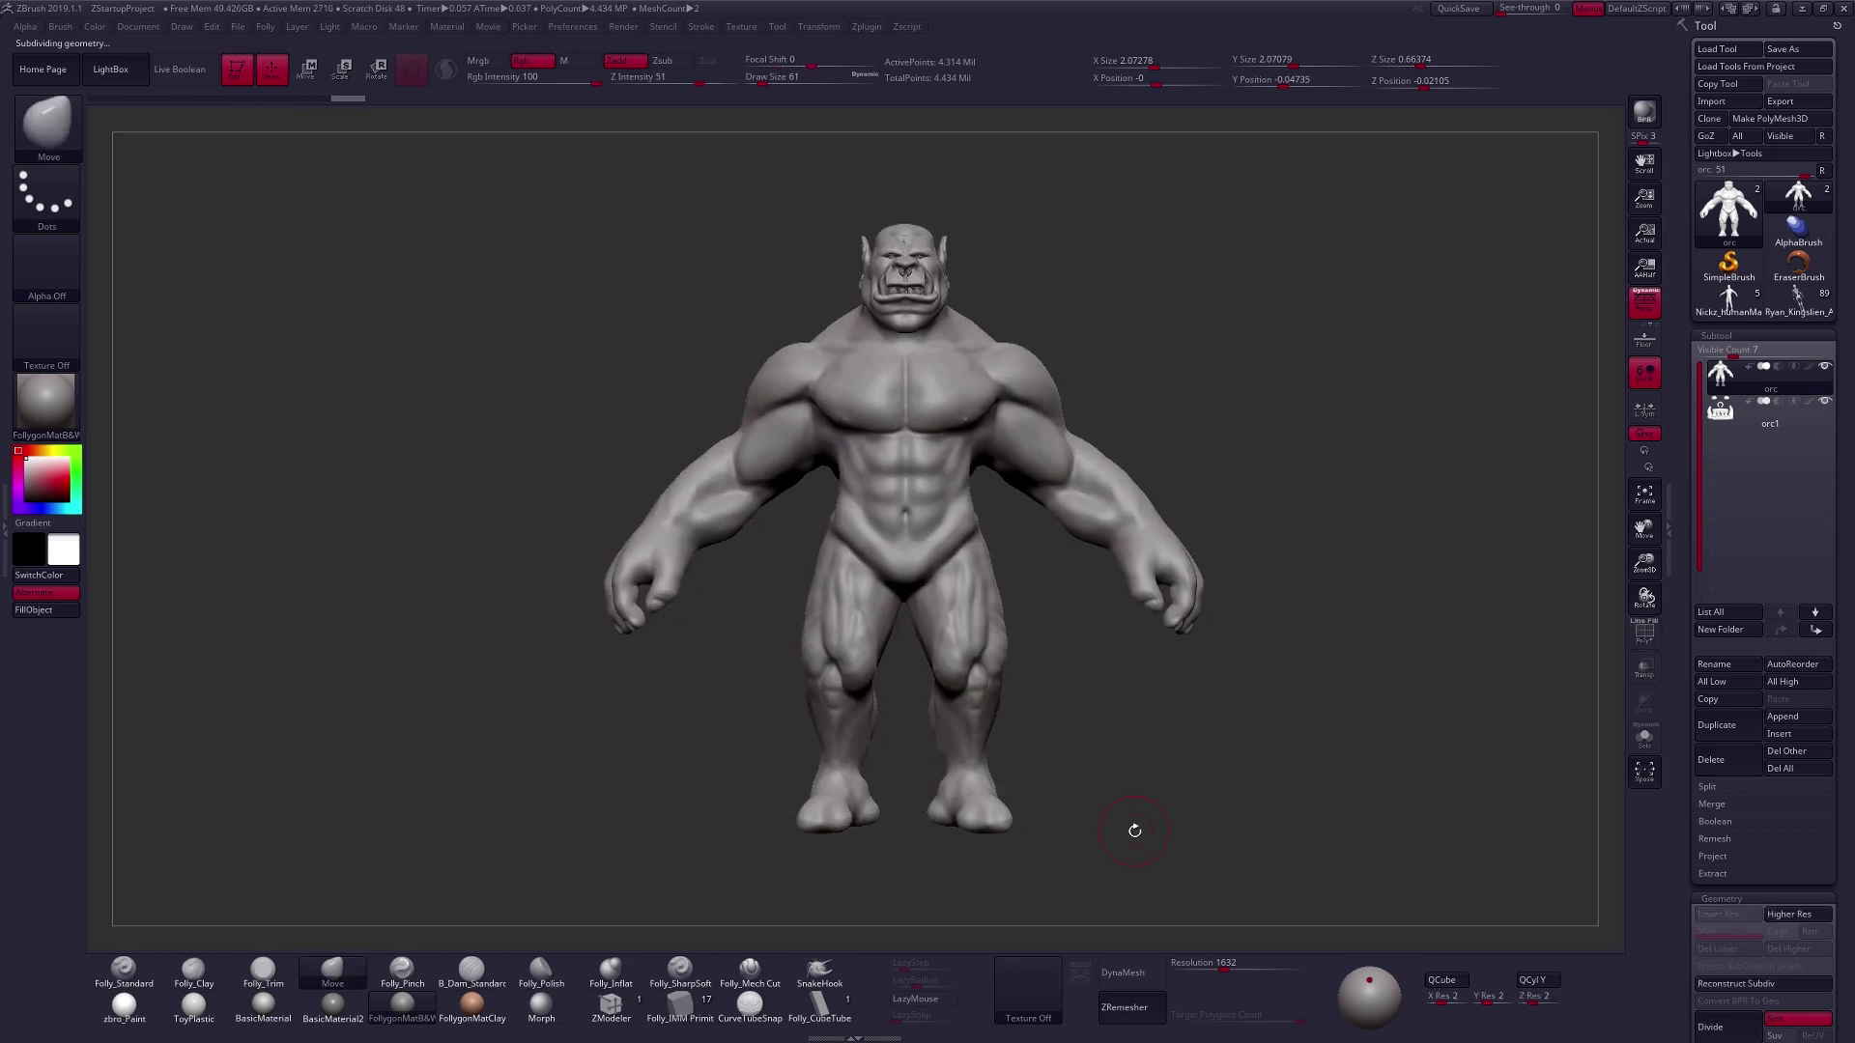
Try sculpting the orc's thigh with the Folly_Clay brush from a three-quarter view.
drag(1134, 831, 962, 587)
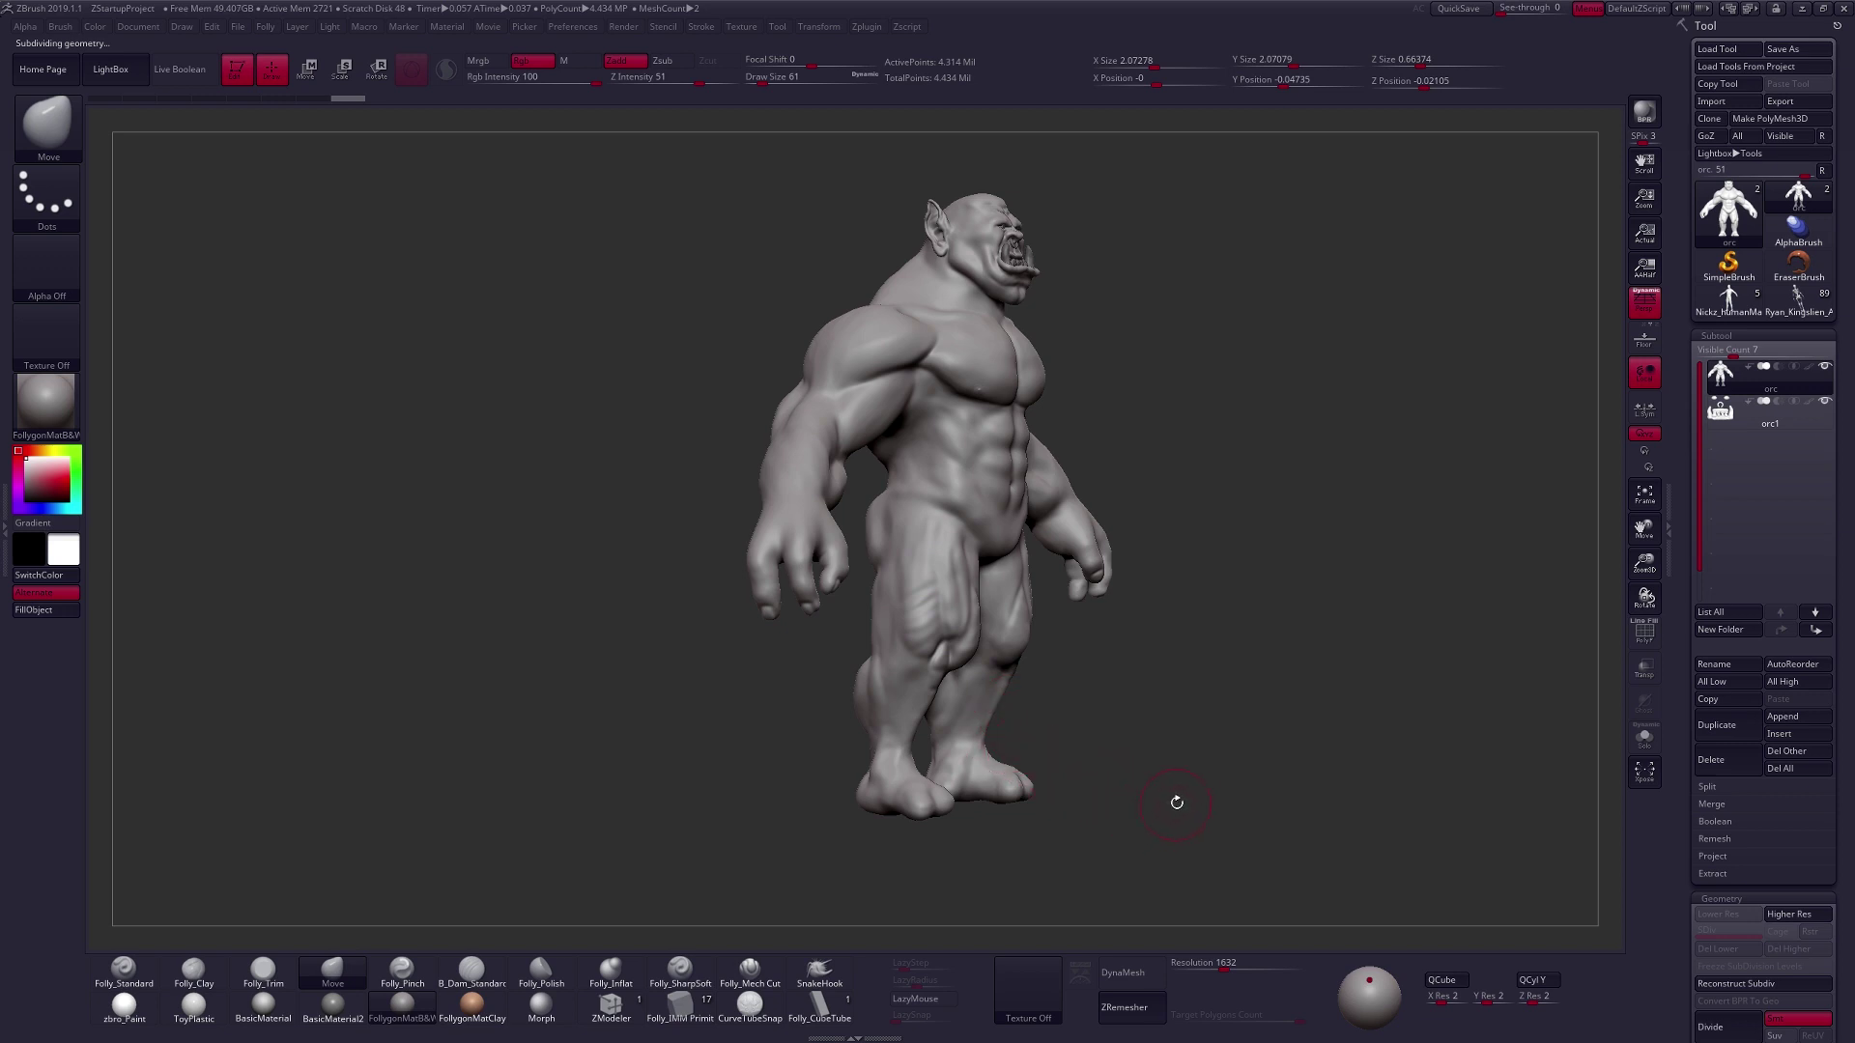
shift+drag(1168, 798, 1081, 849)
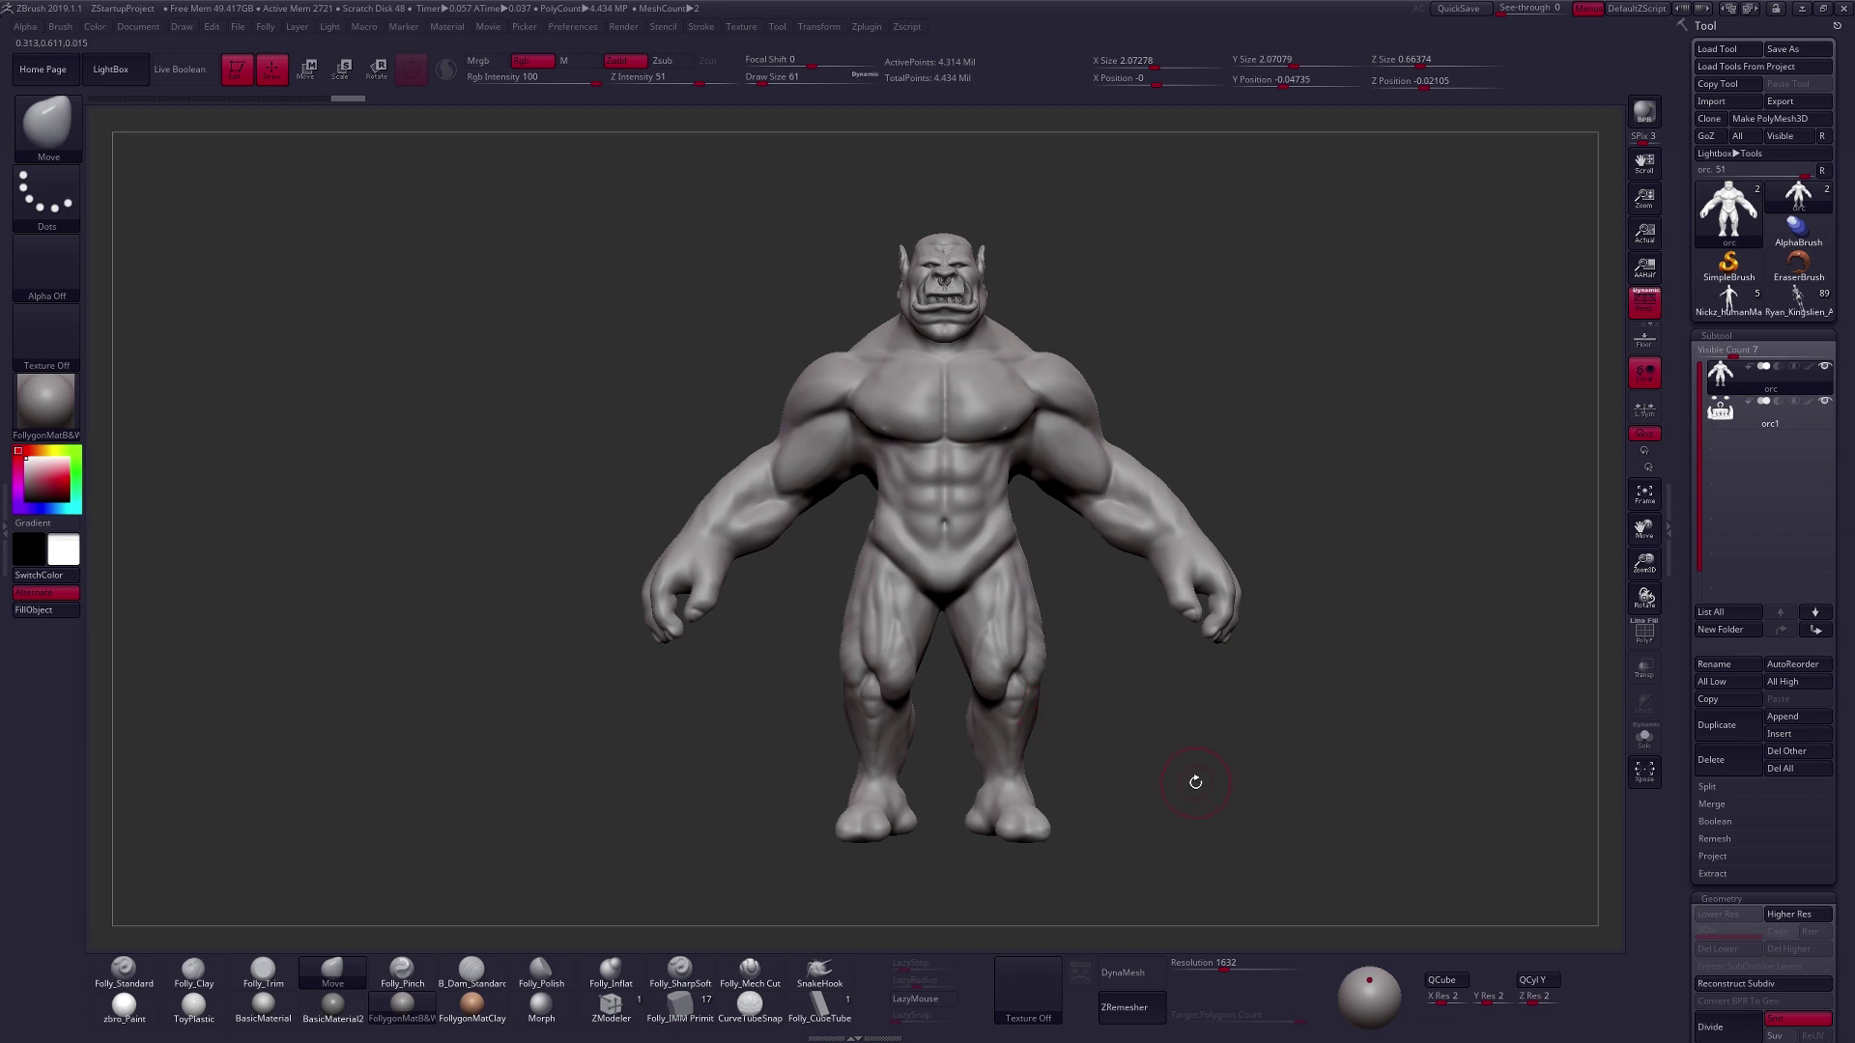
drag(1193, 809, 1147, 808)
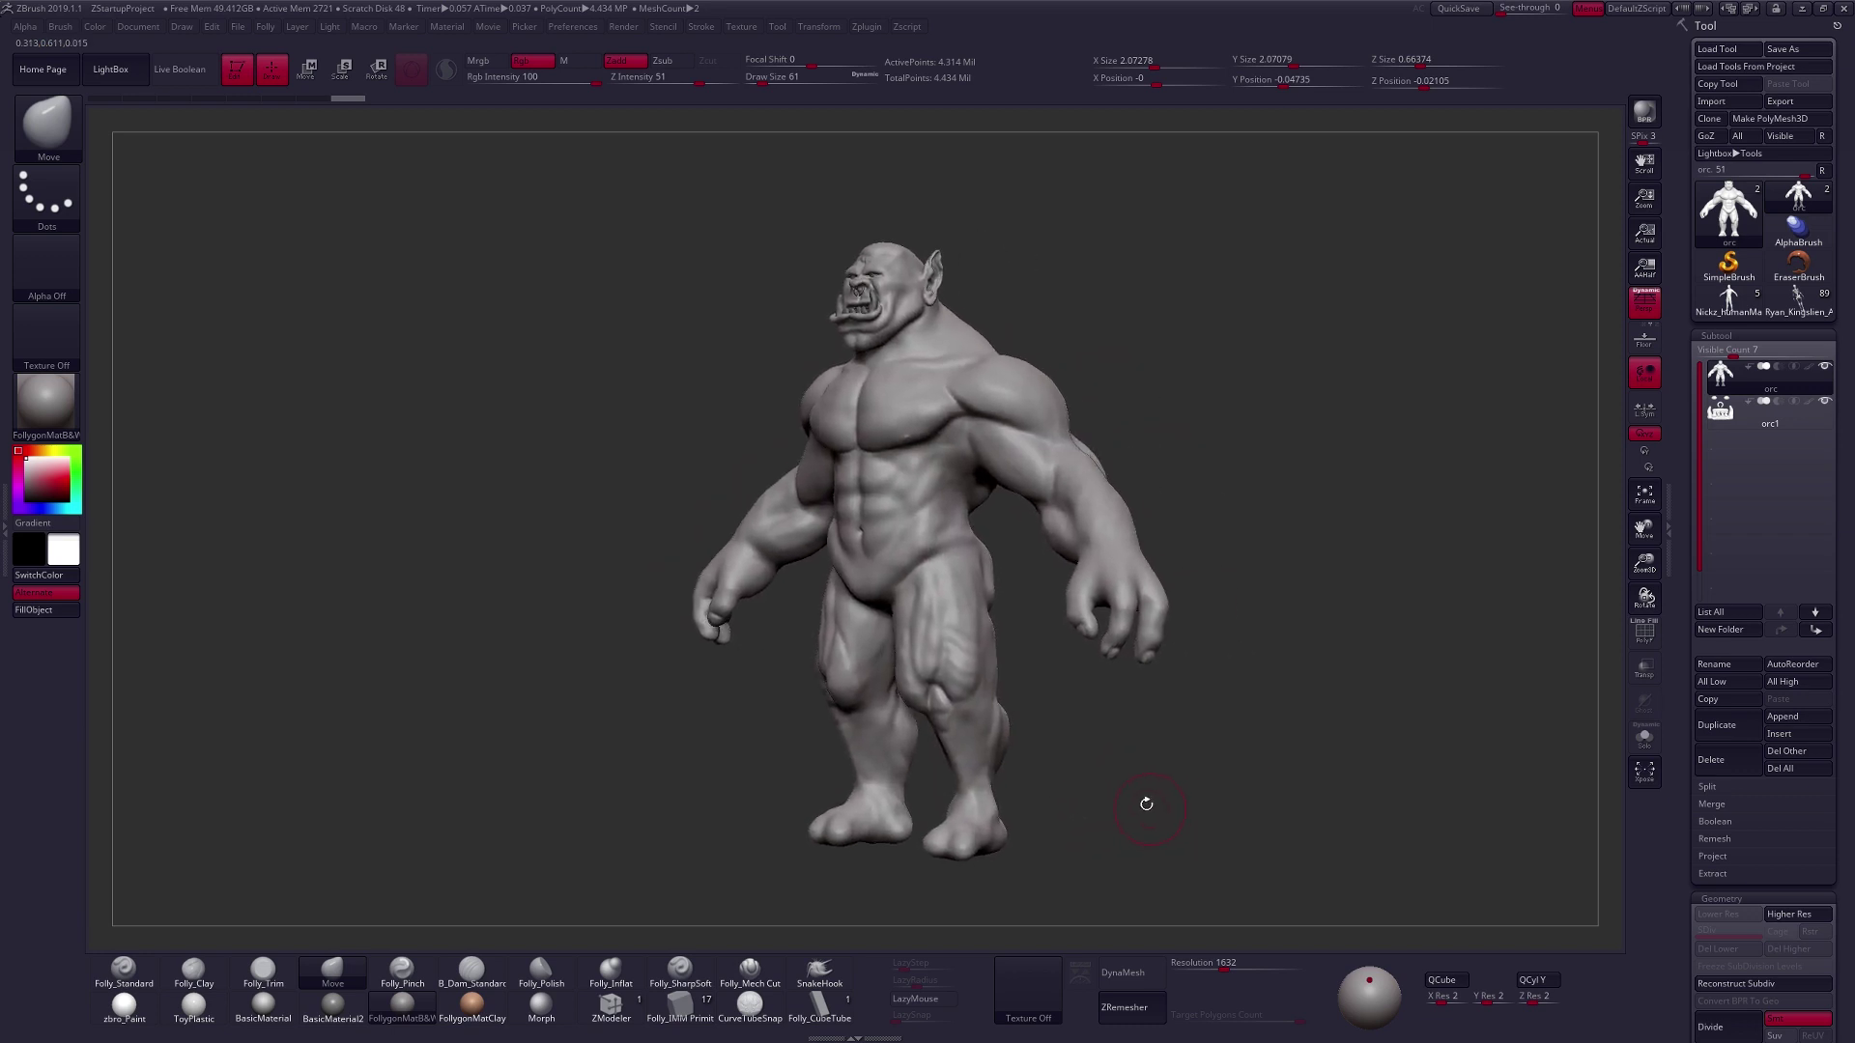
key(2)
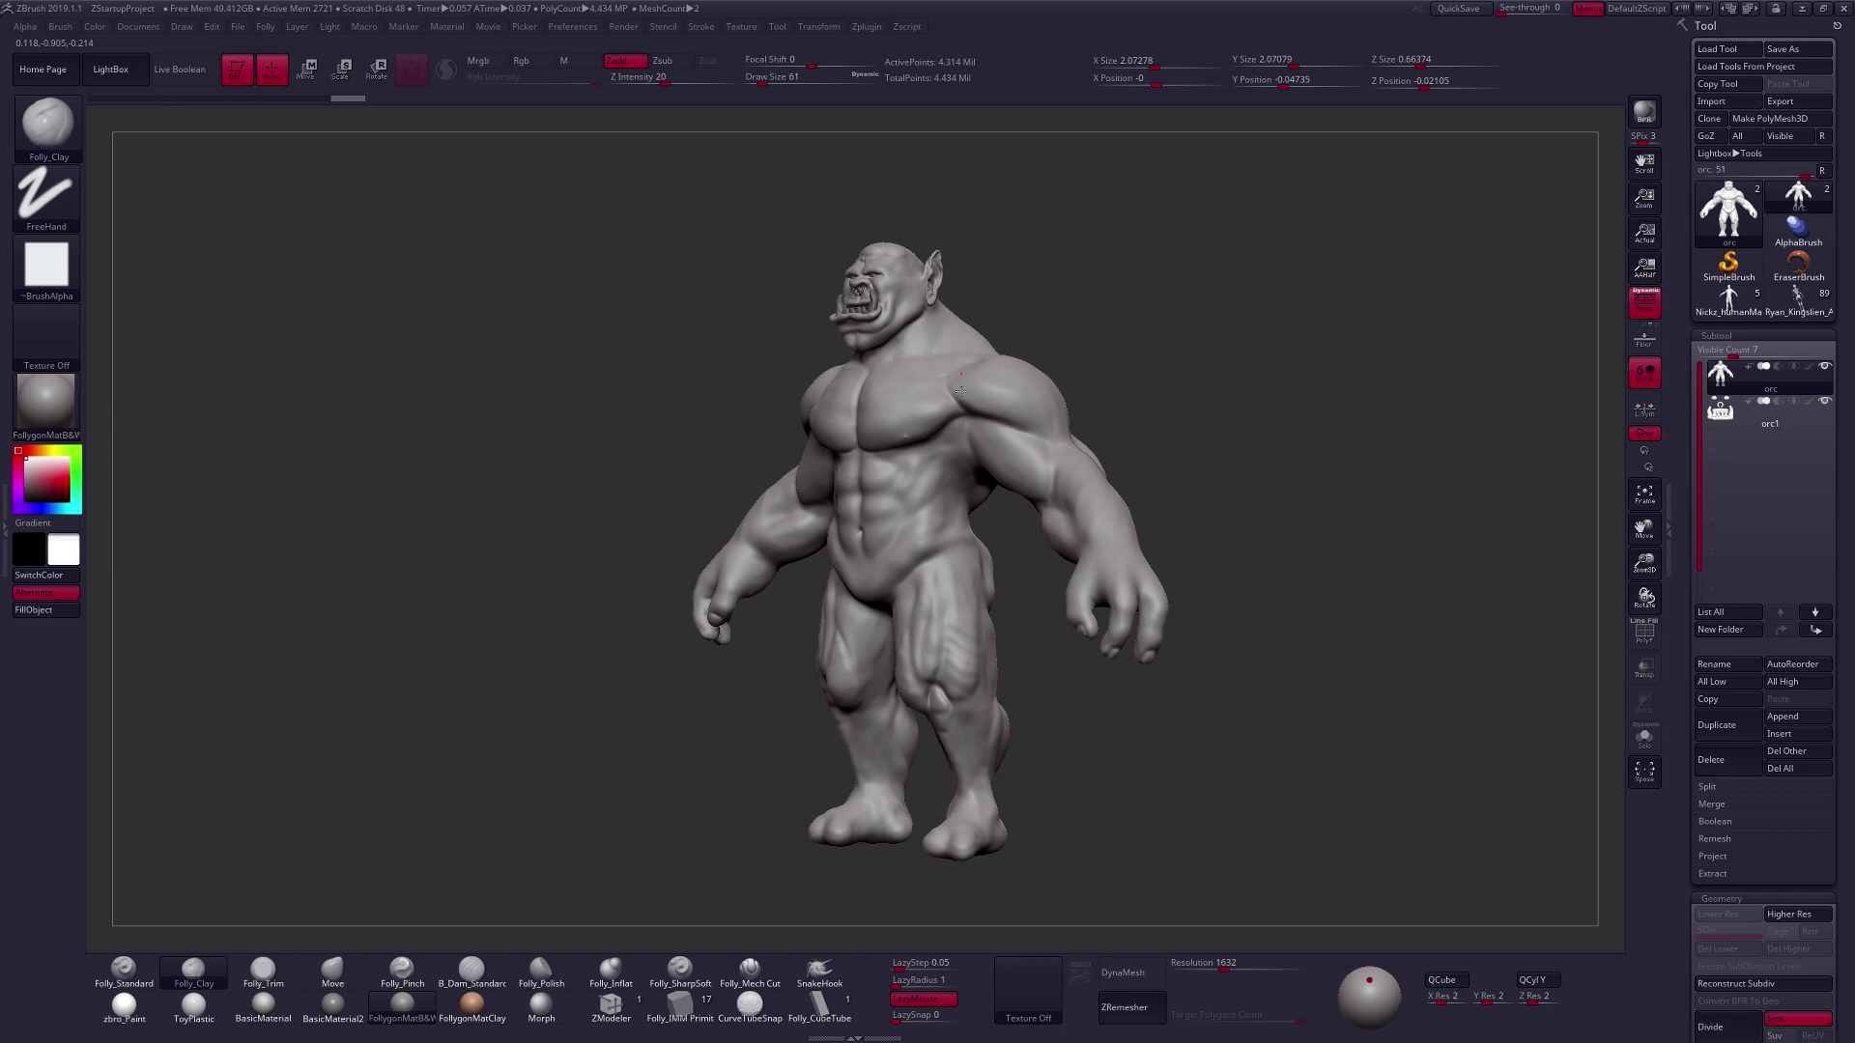
mouse_move(929, 450)
mouse_down()
mouse_move(909, 539)
mouse_move(984, 778)
mouse_up()
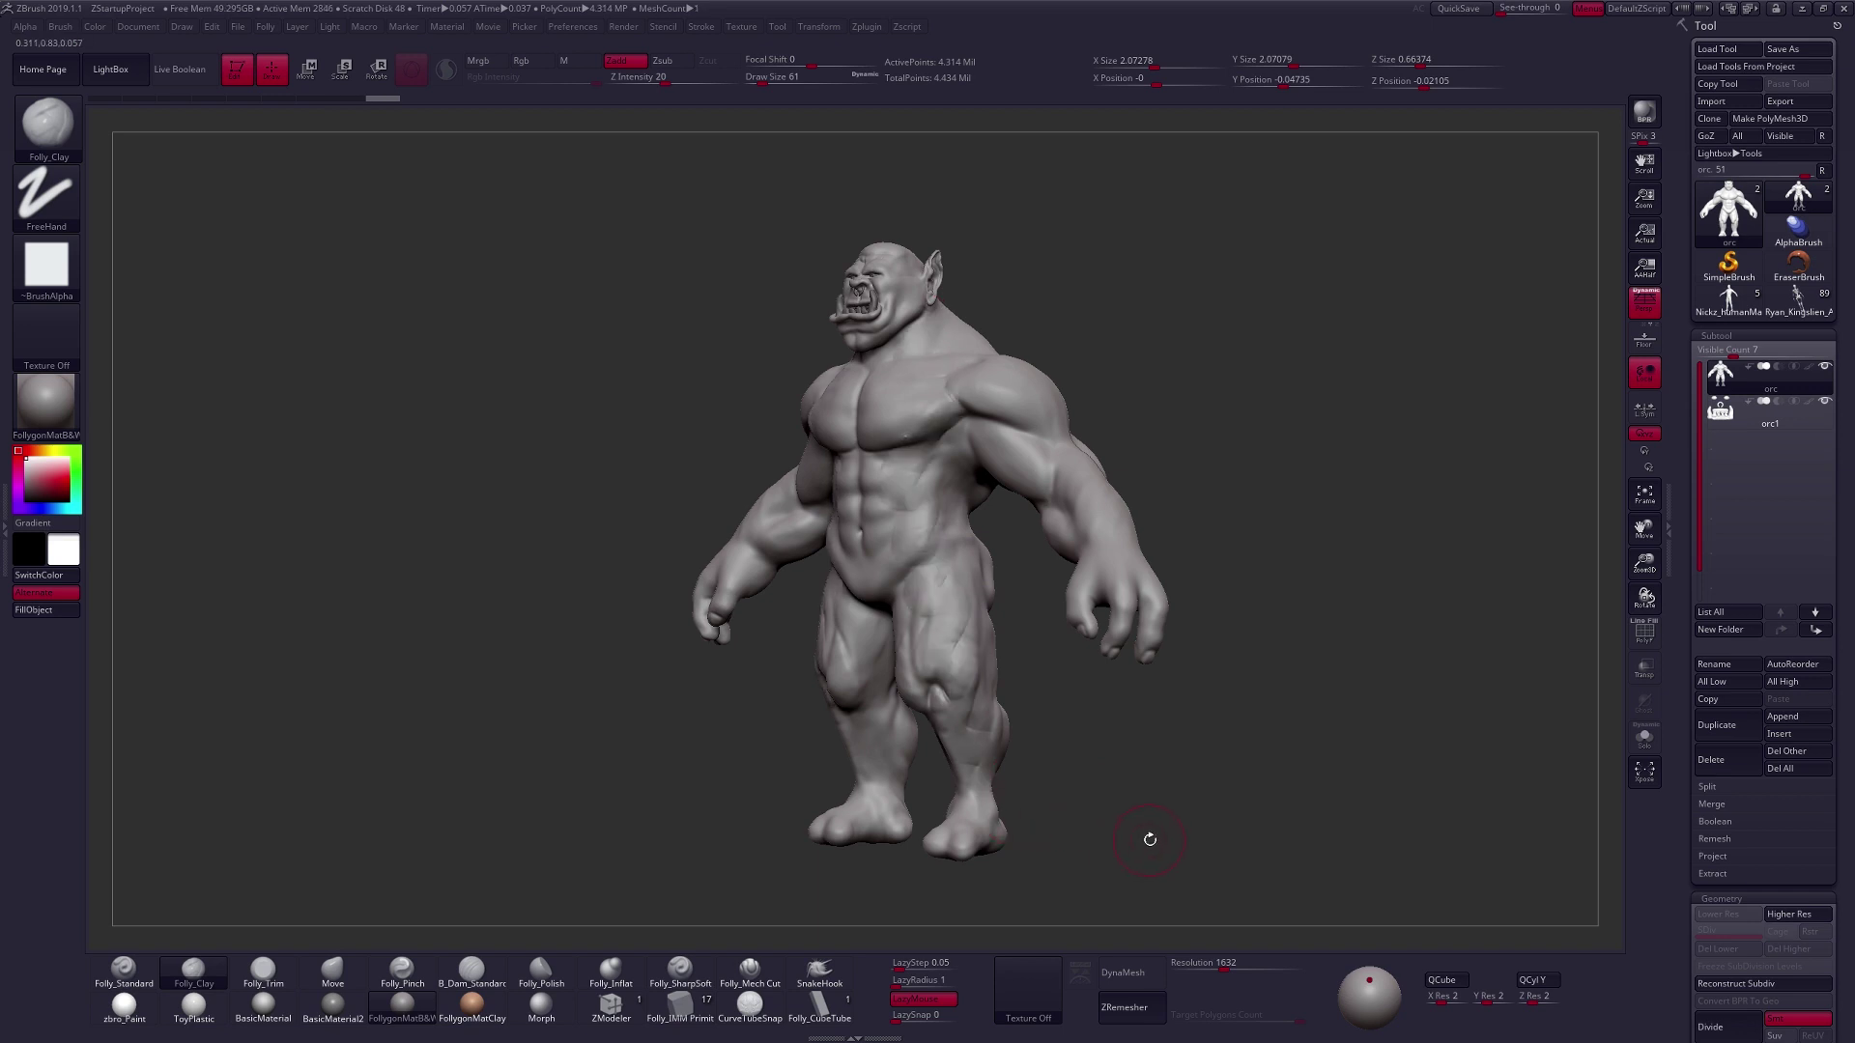
key(ctrl+z)
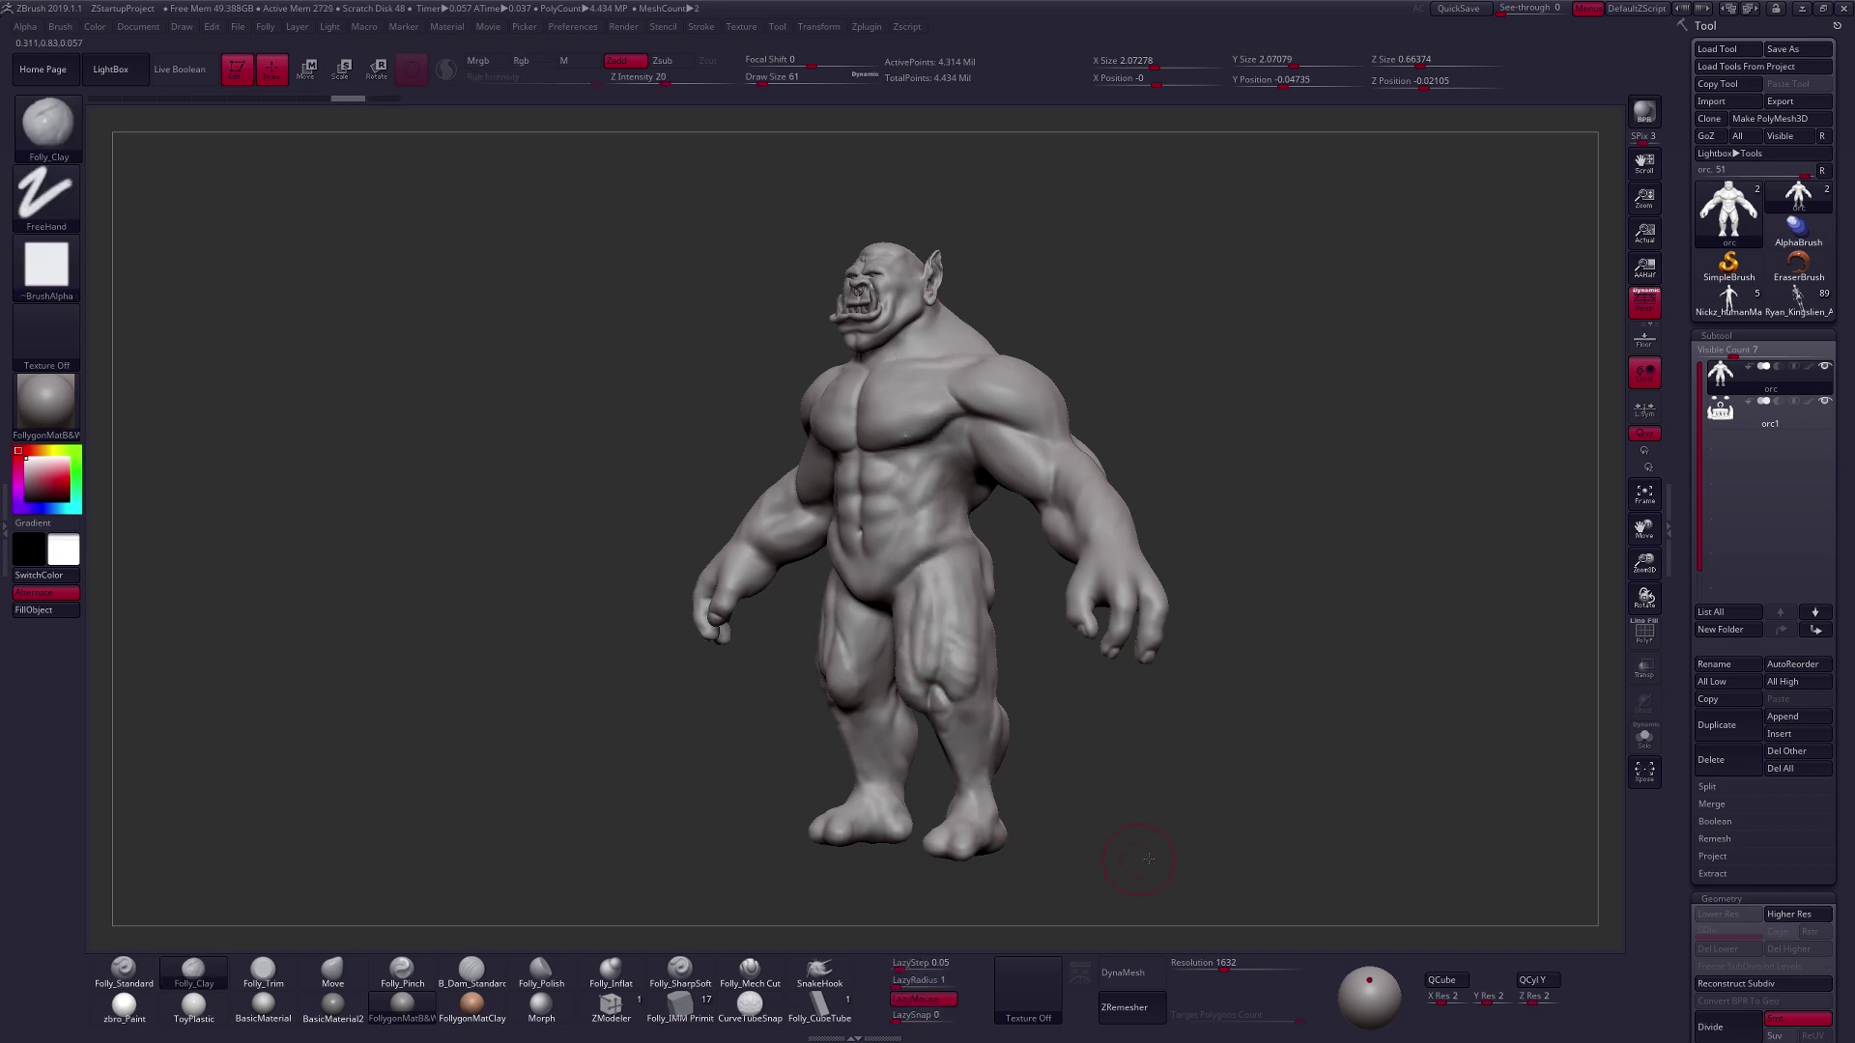
drag(1148, 857, 1175, 820)
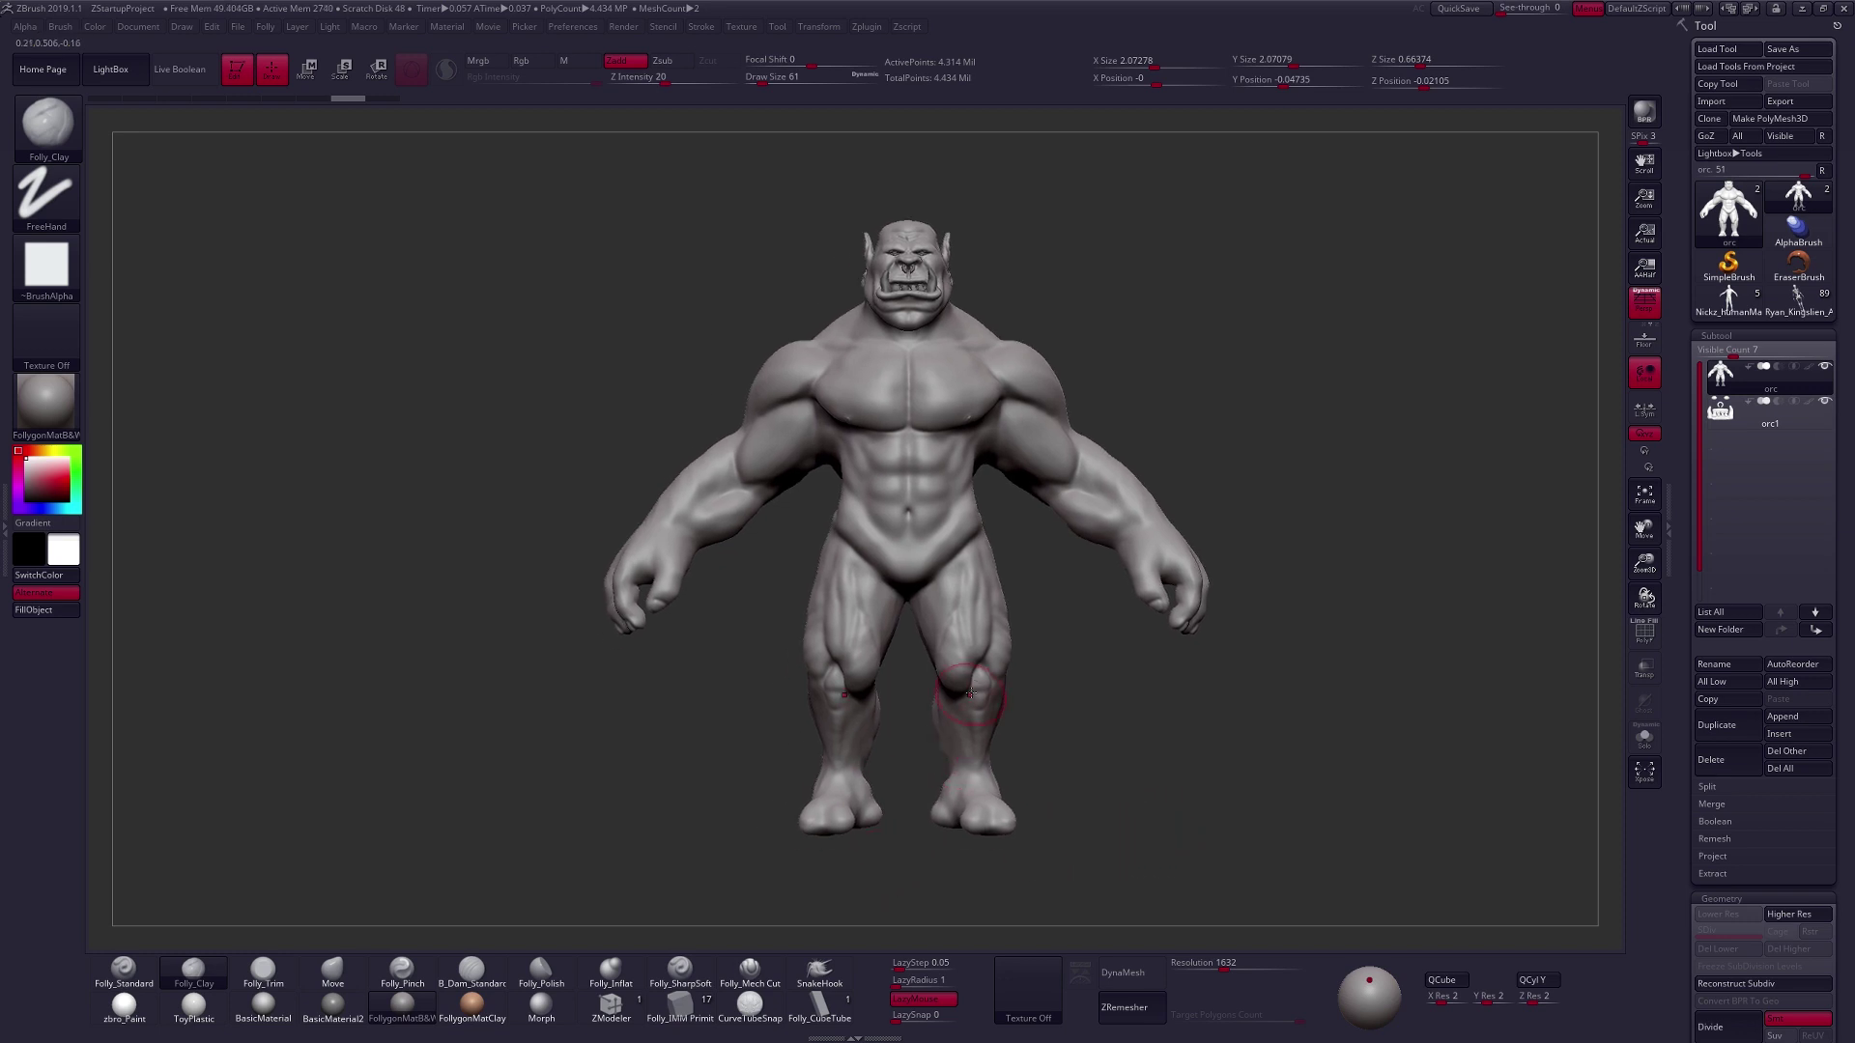
Set the draw size to 25 and try a Folly_Clay stroke on the knuckle of the orc's finger.
right_drag(1135, 645, 928, 690)
ctrl+right_drag(1044, 608, 1084, 710)
key(space)
drag(1071, 666, 1063, 664)
alt+right_drag(1066, 693, 1059, 626)
key(space)
drag(1058, 627, 1040, 605)
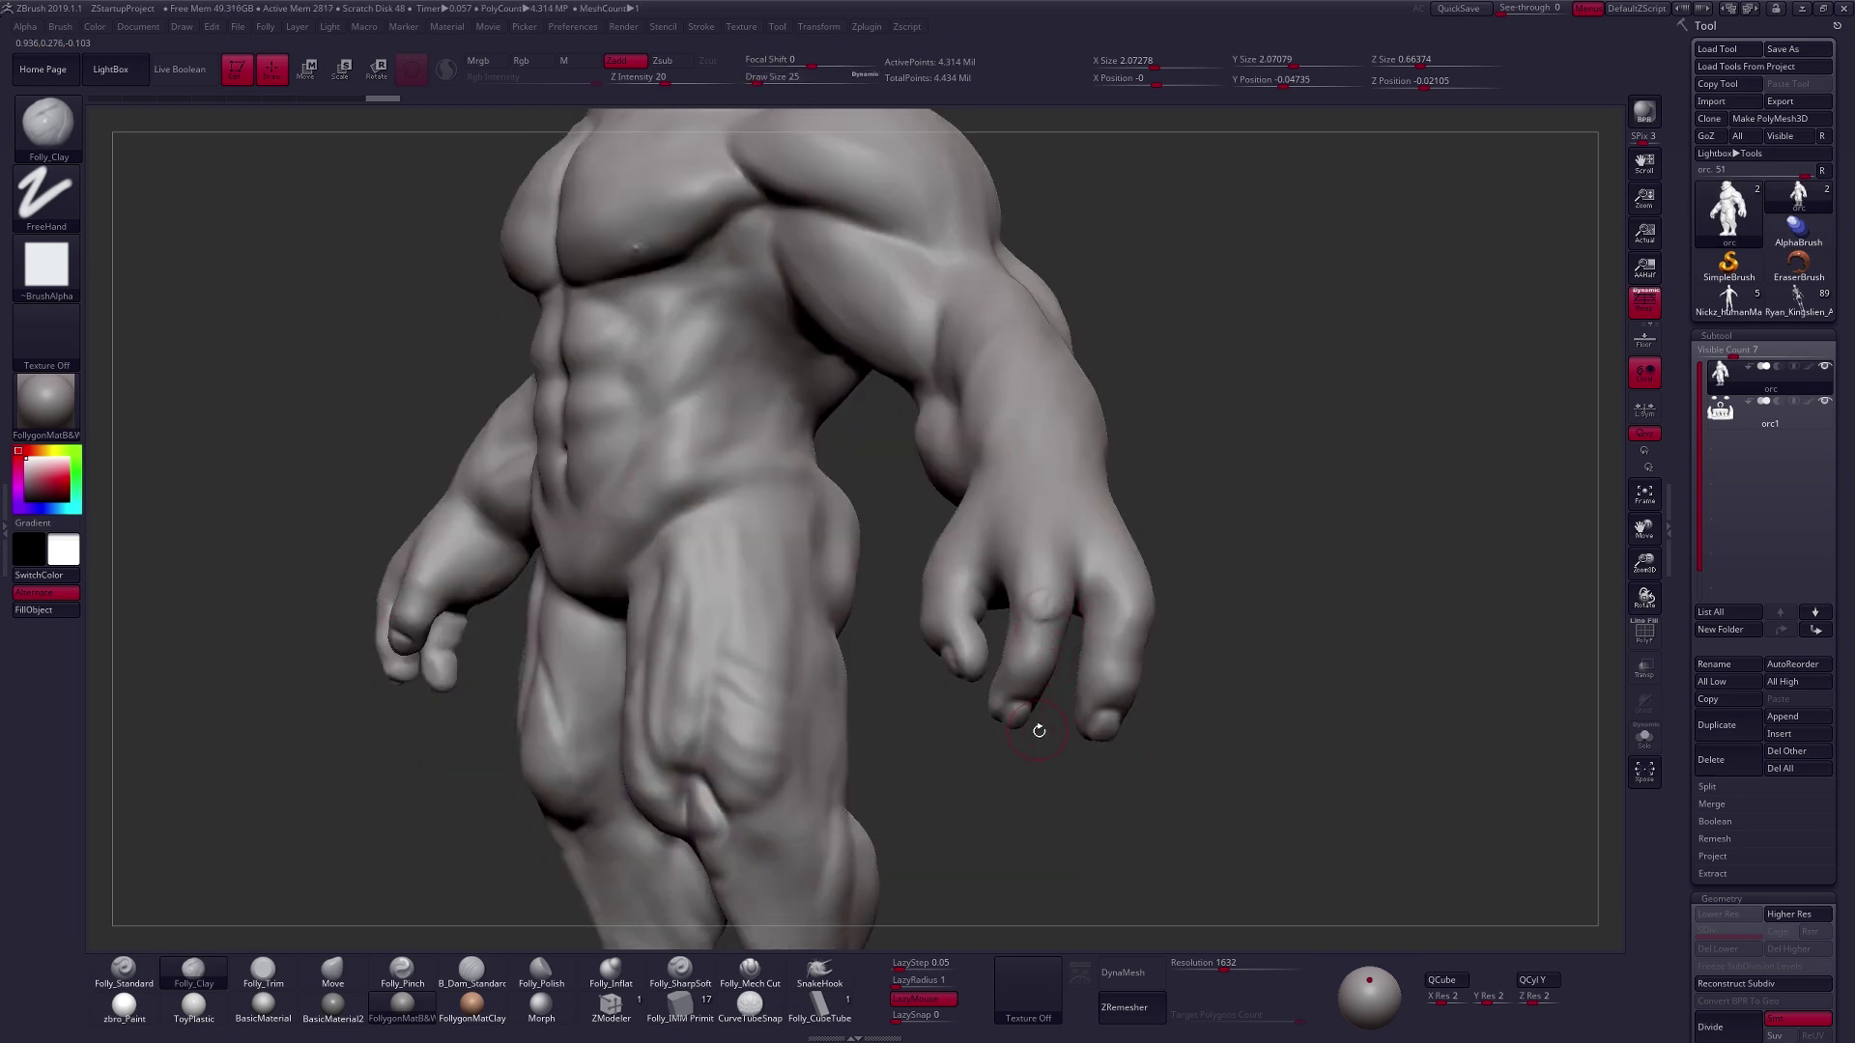
Examine the polyframe density around the orc's hand and try smoothing the sculpted finger.
key(shift+f)
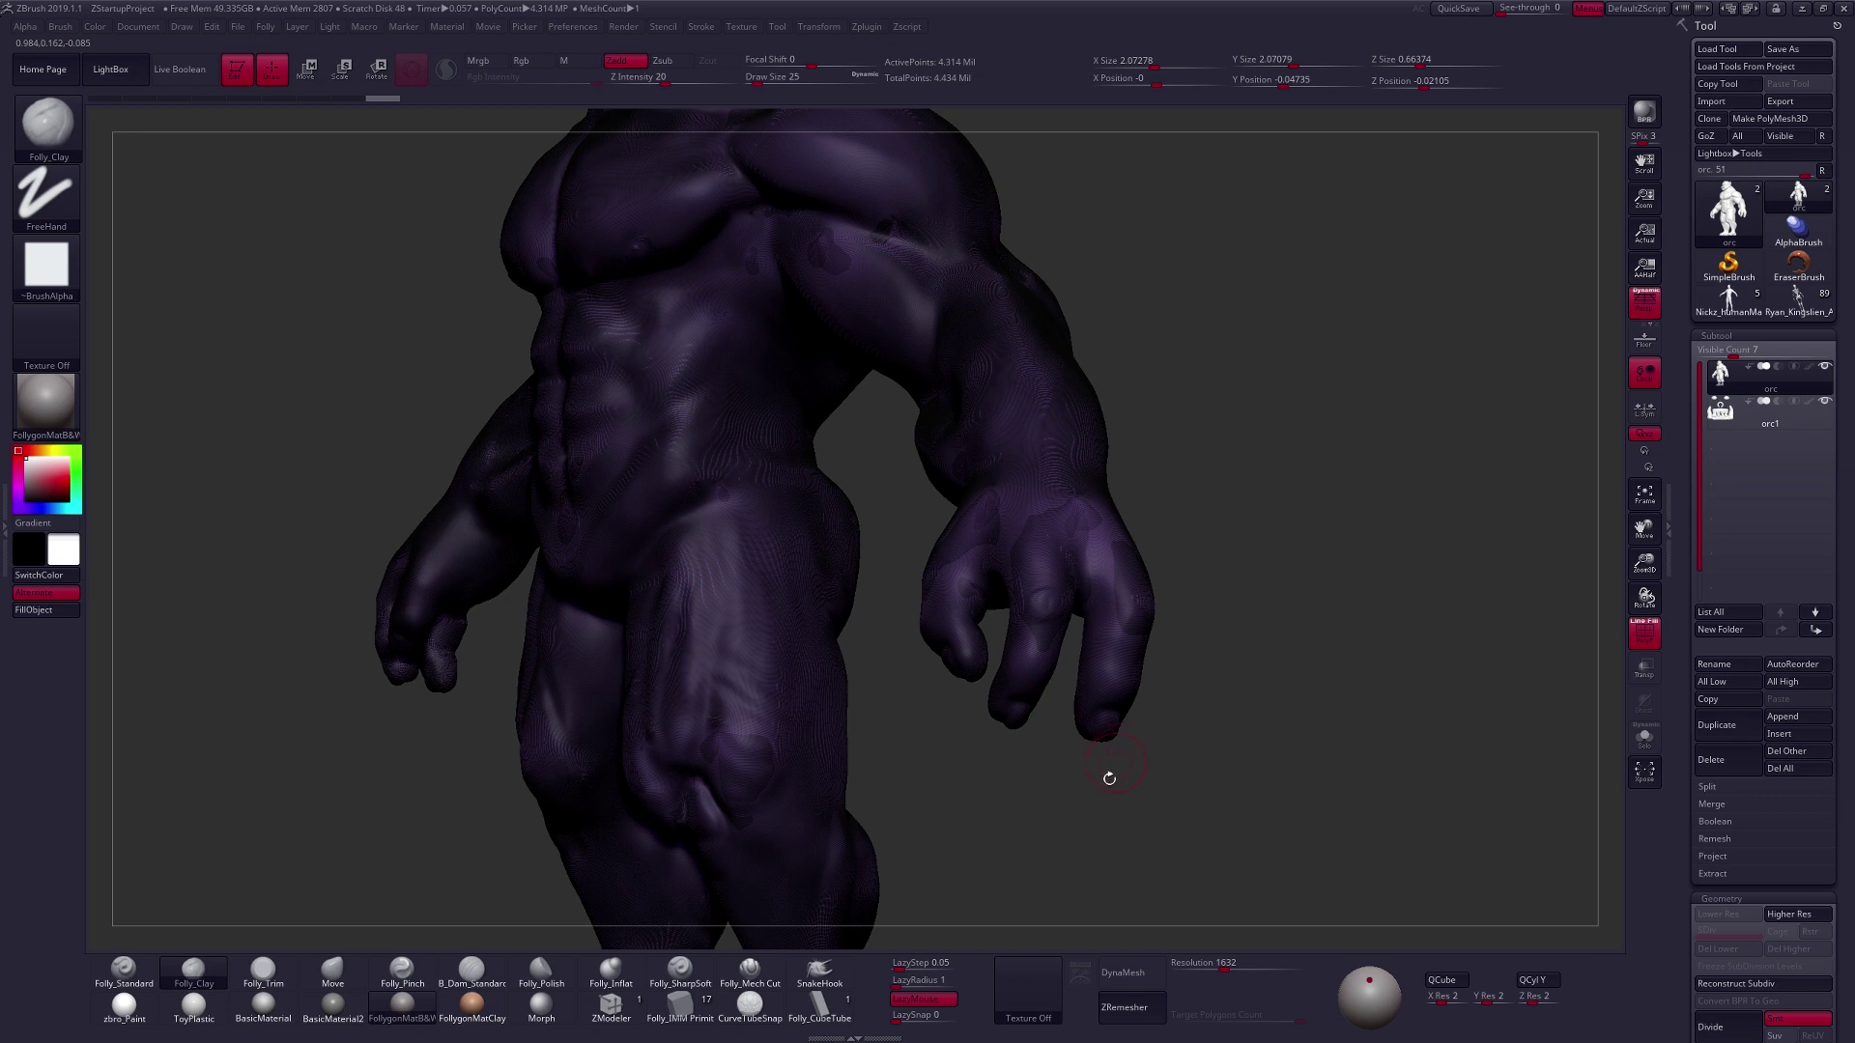
key(shift+f)
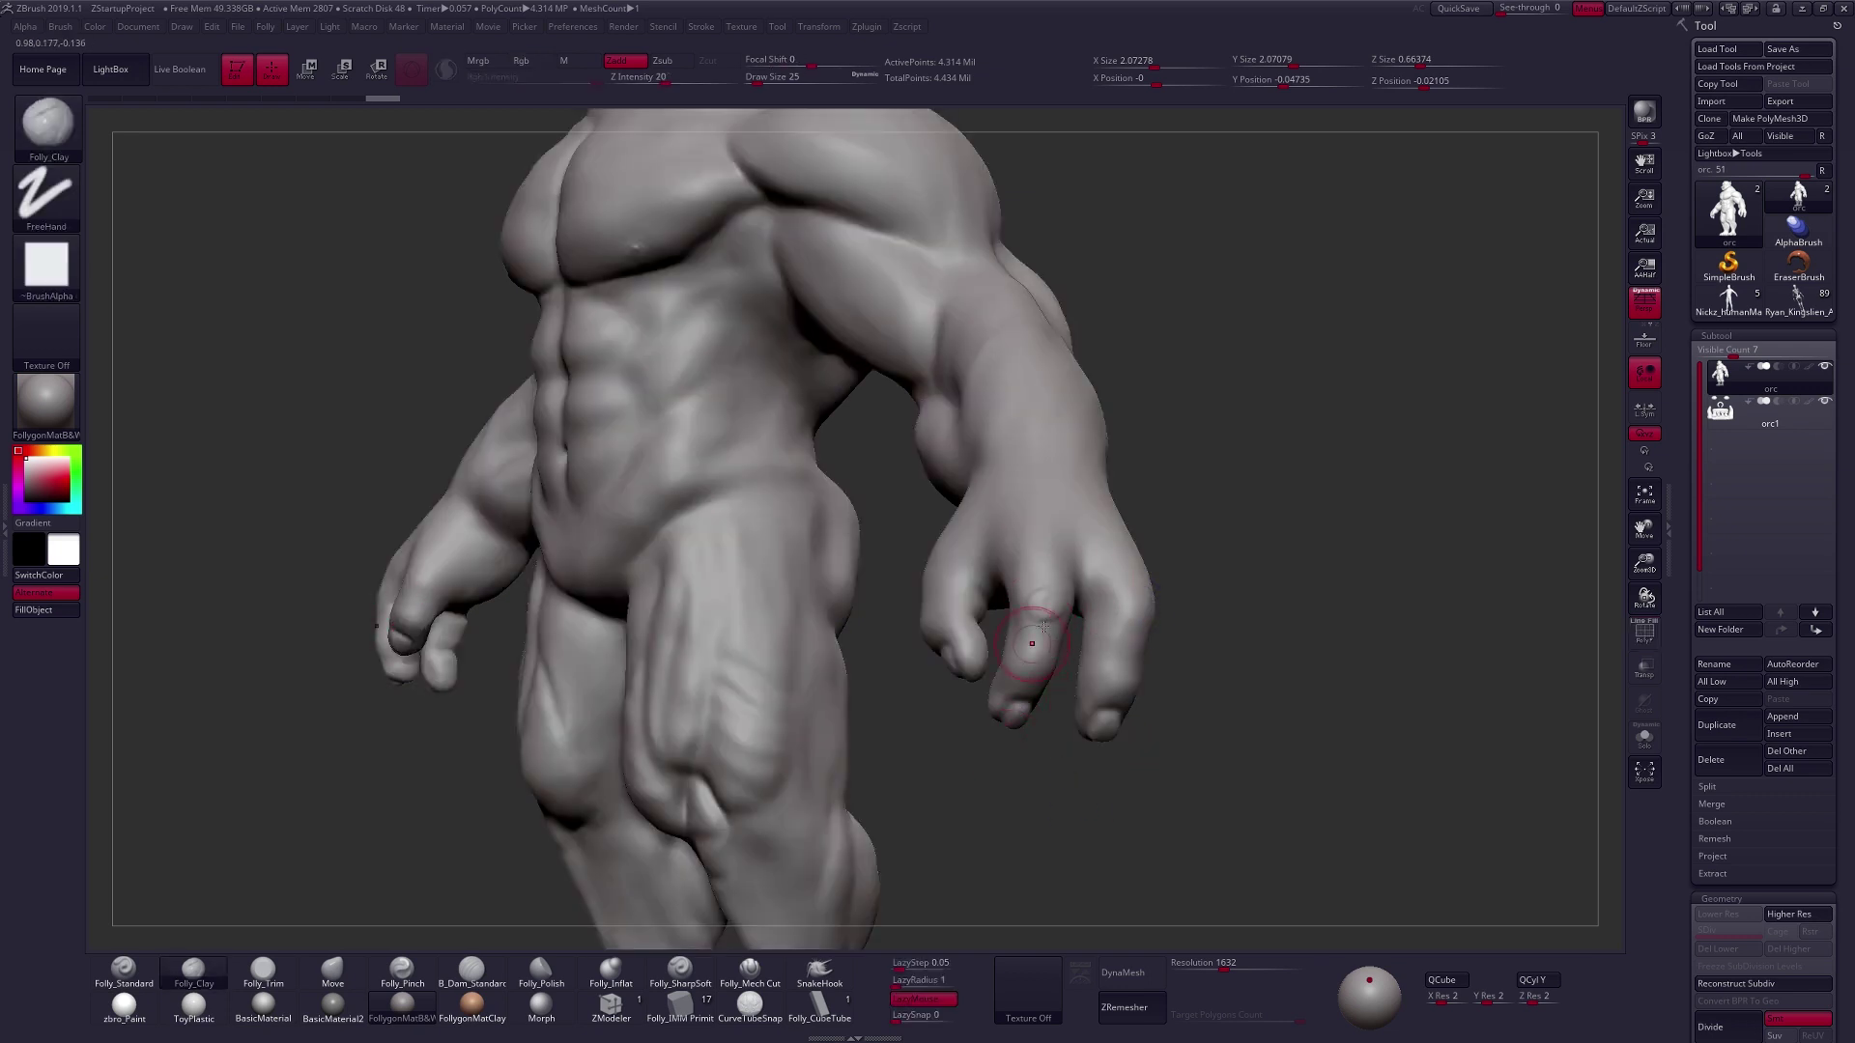
drag(1053, 585, 1036, 611)
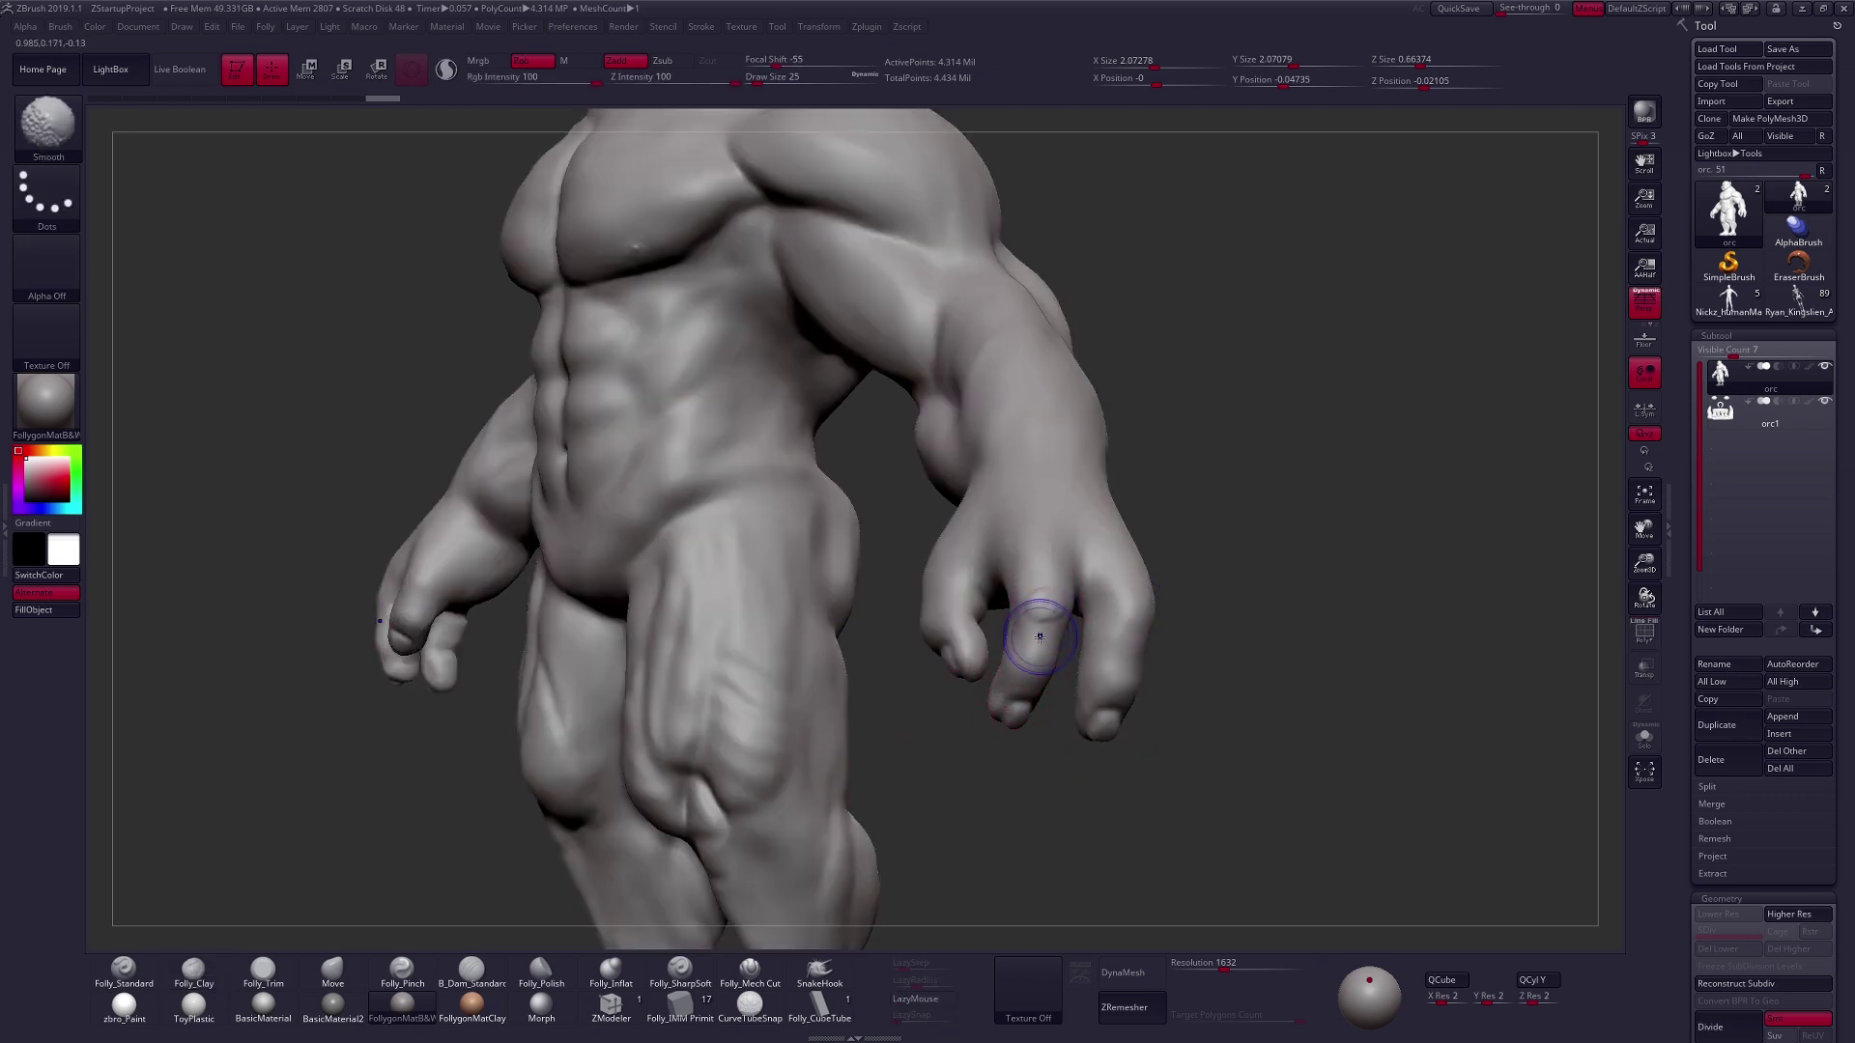
key(shift+f)
alt+right_drag(723, 427, 792, 412)
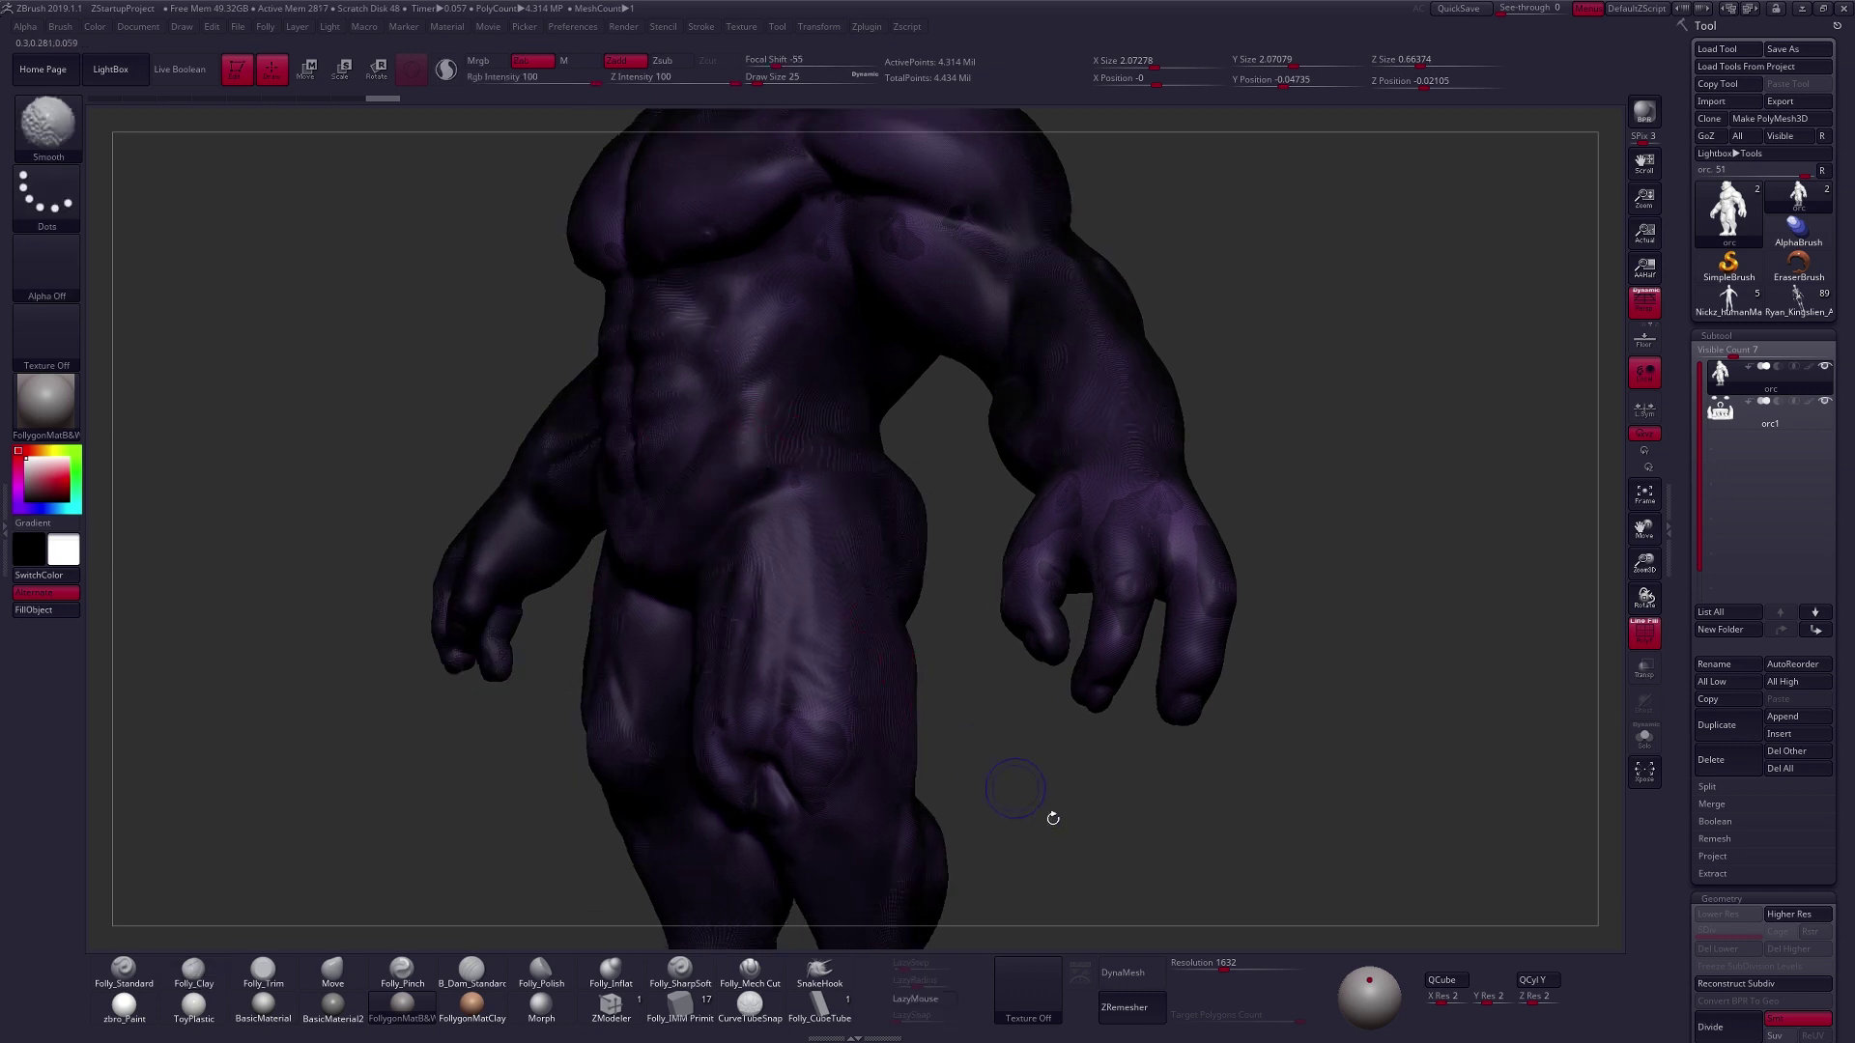
key(shift+f)
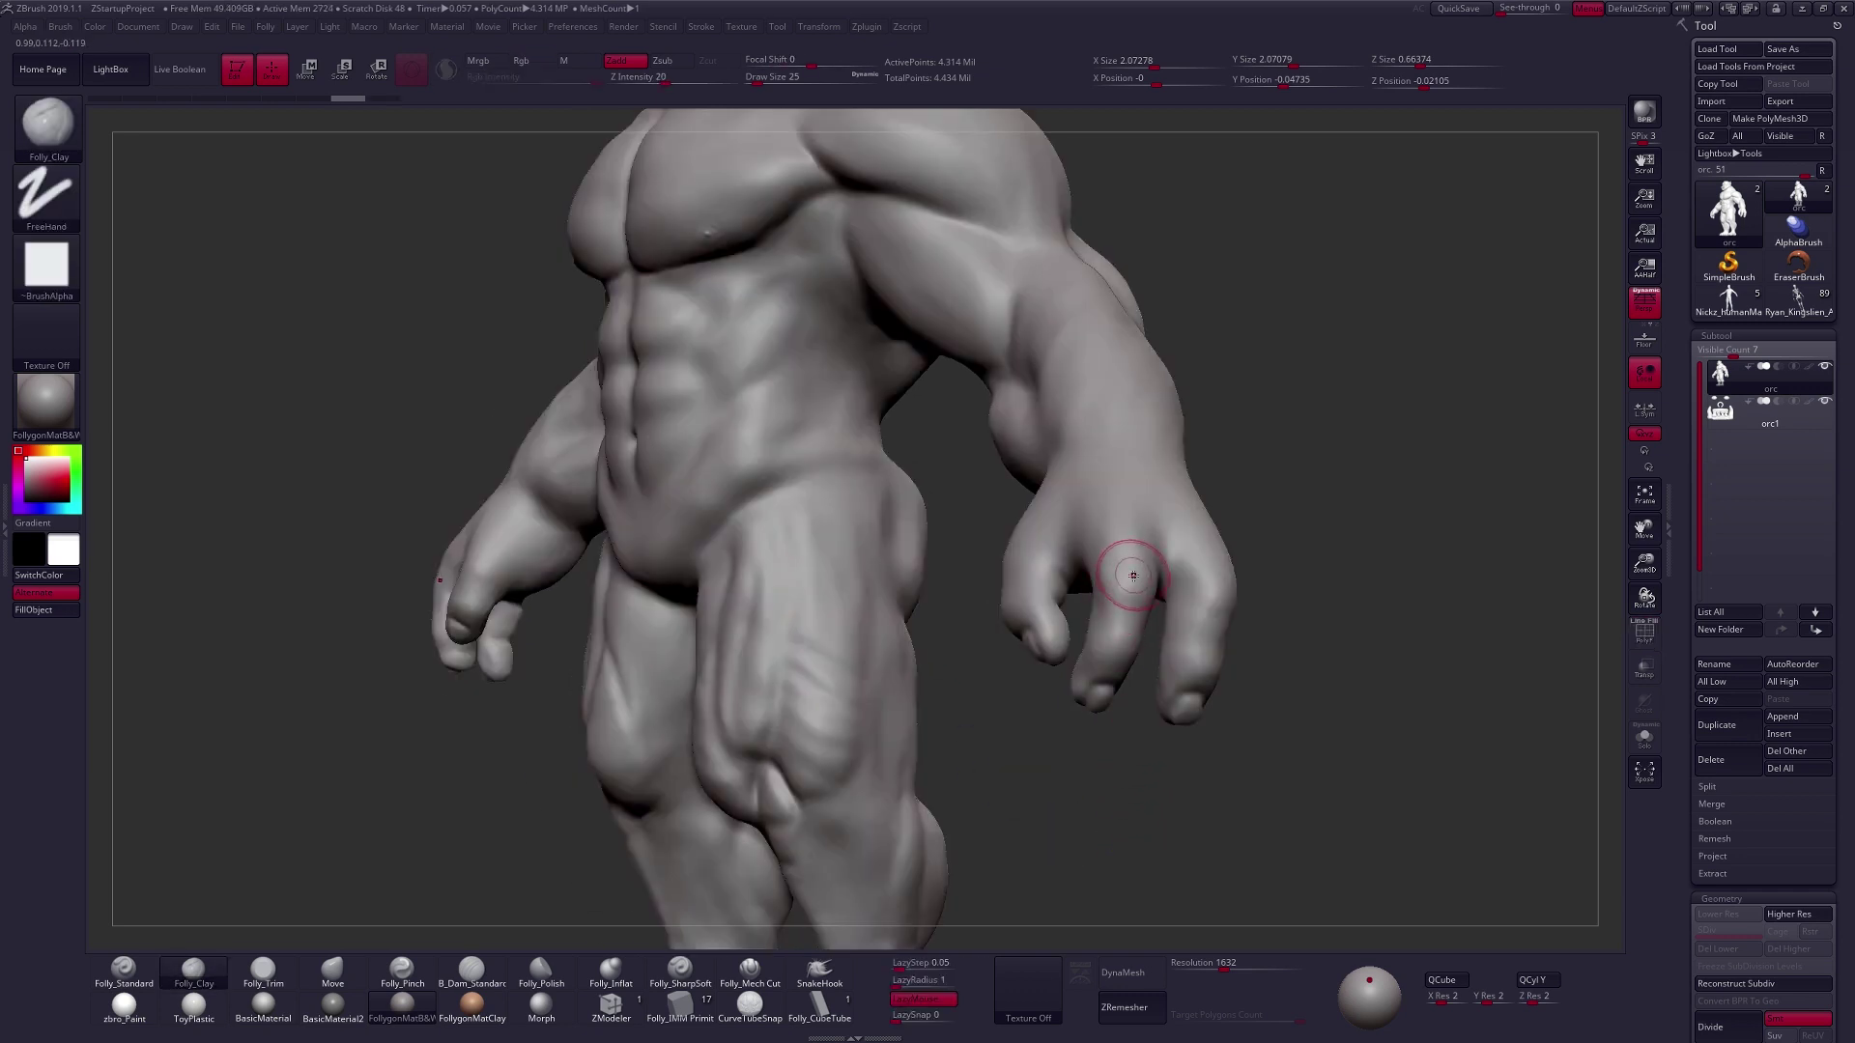
Try subdividing the orc body once more and sculpting finer knuckle detail on the same finger.
drag(1129, 575, 1125, 598)
key(ctrl+d)
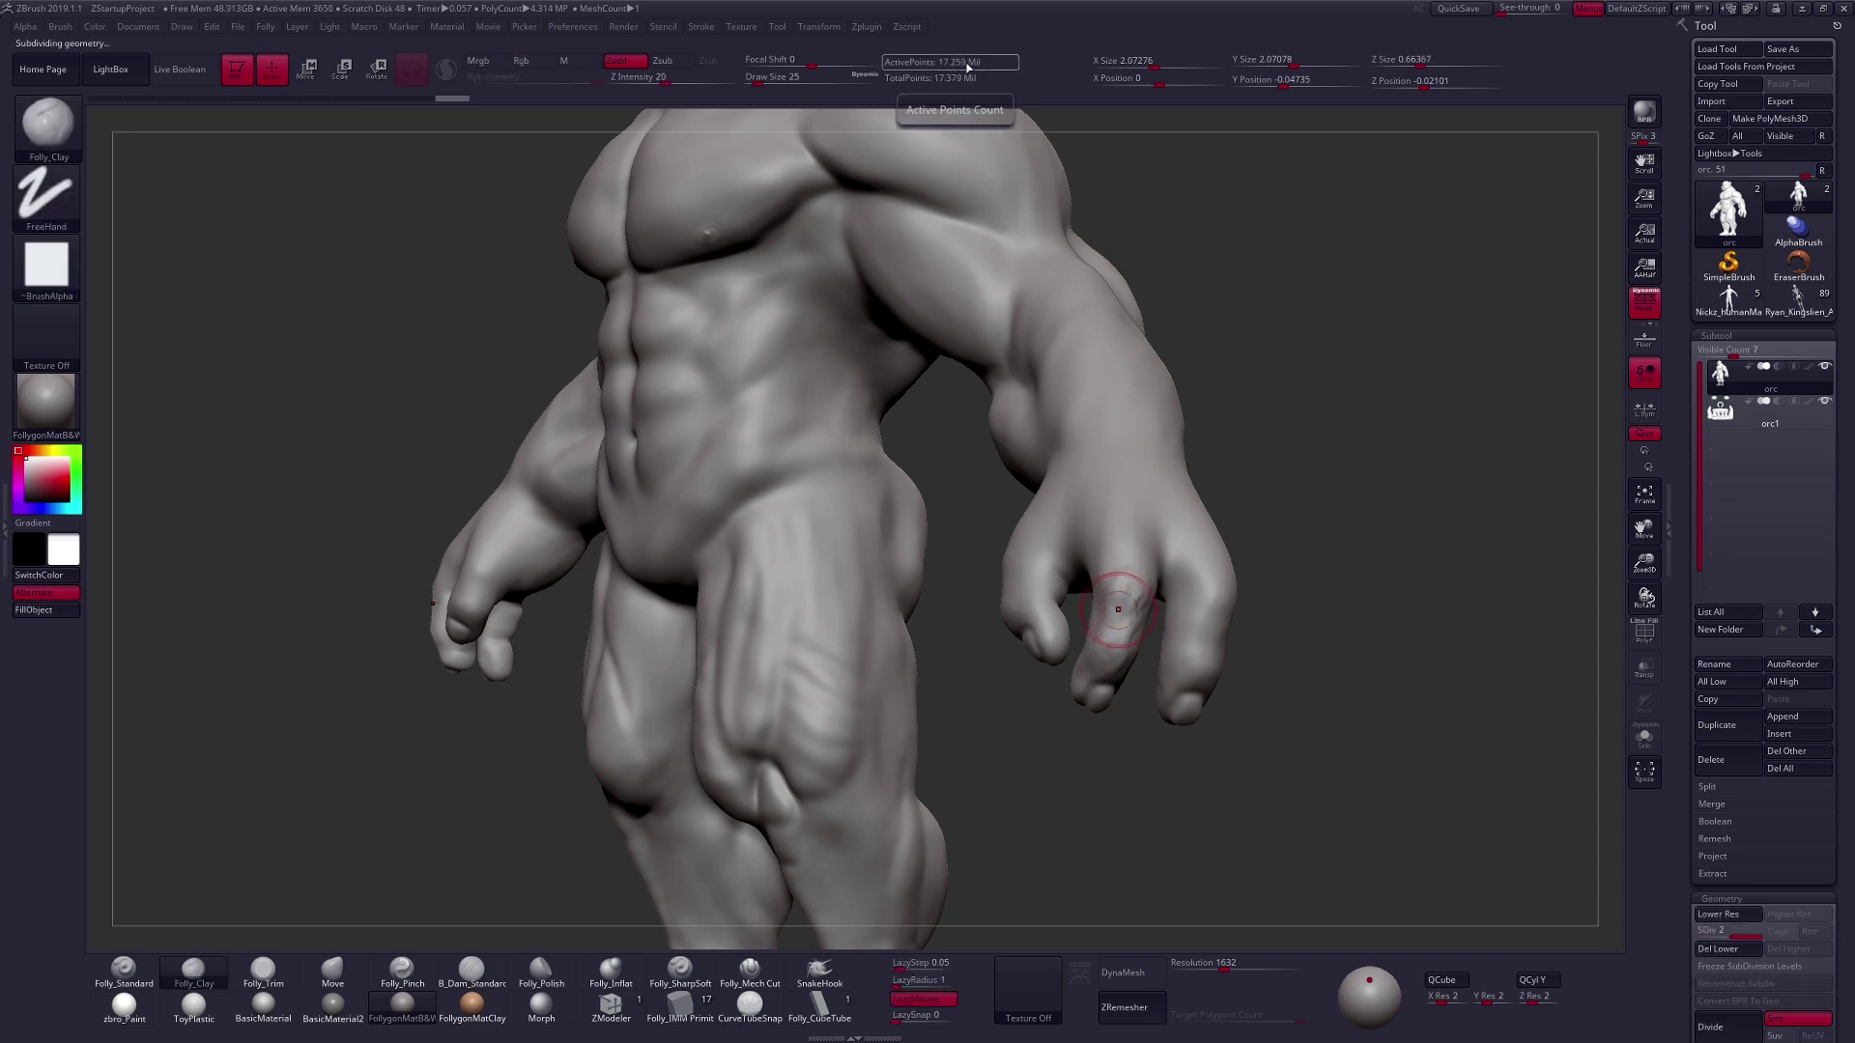
drag(1118, 610, 1127, 577)
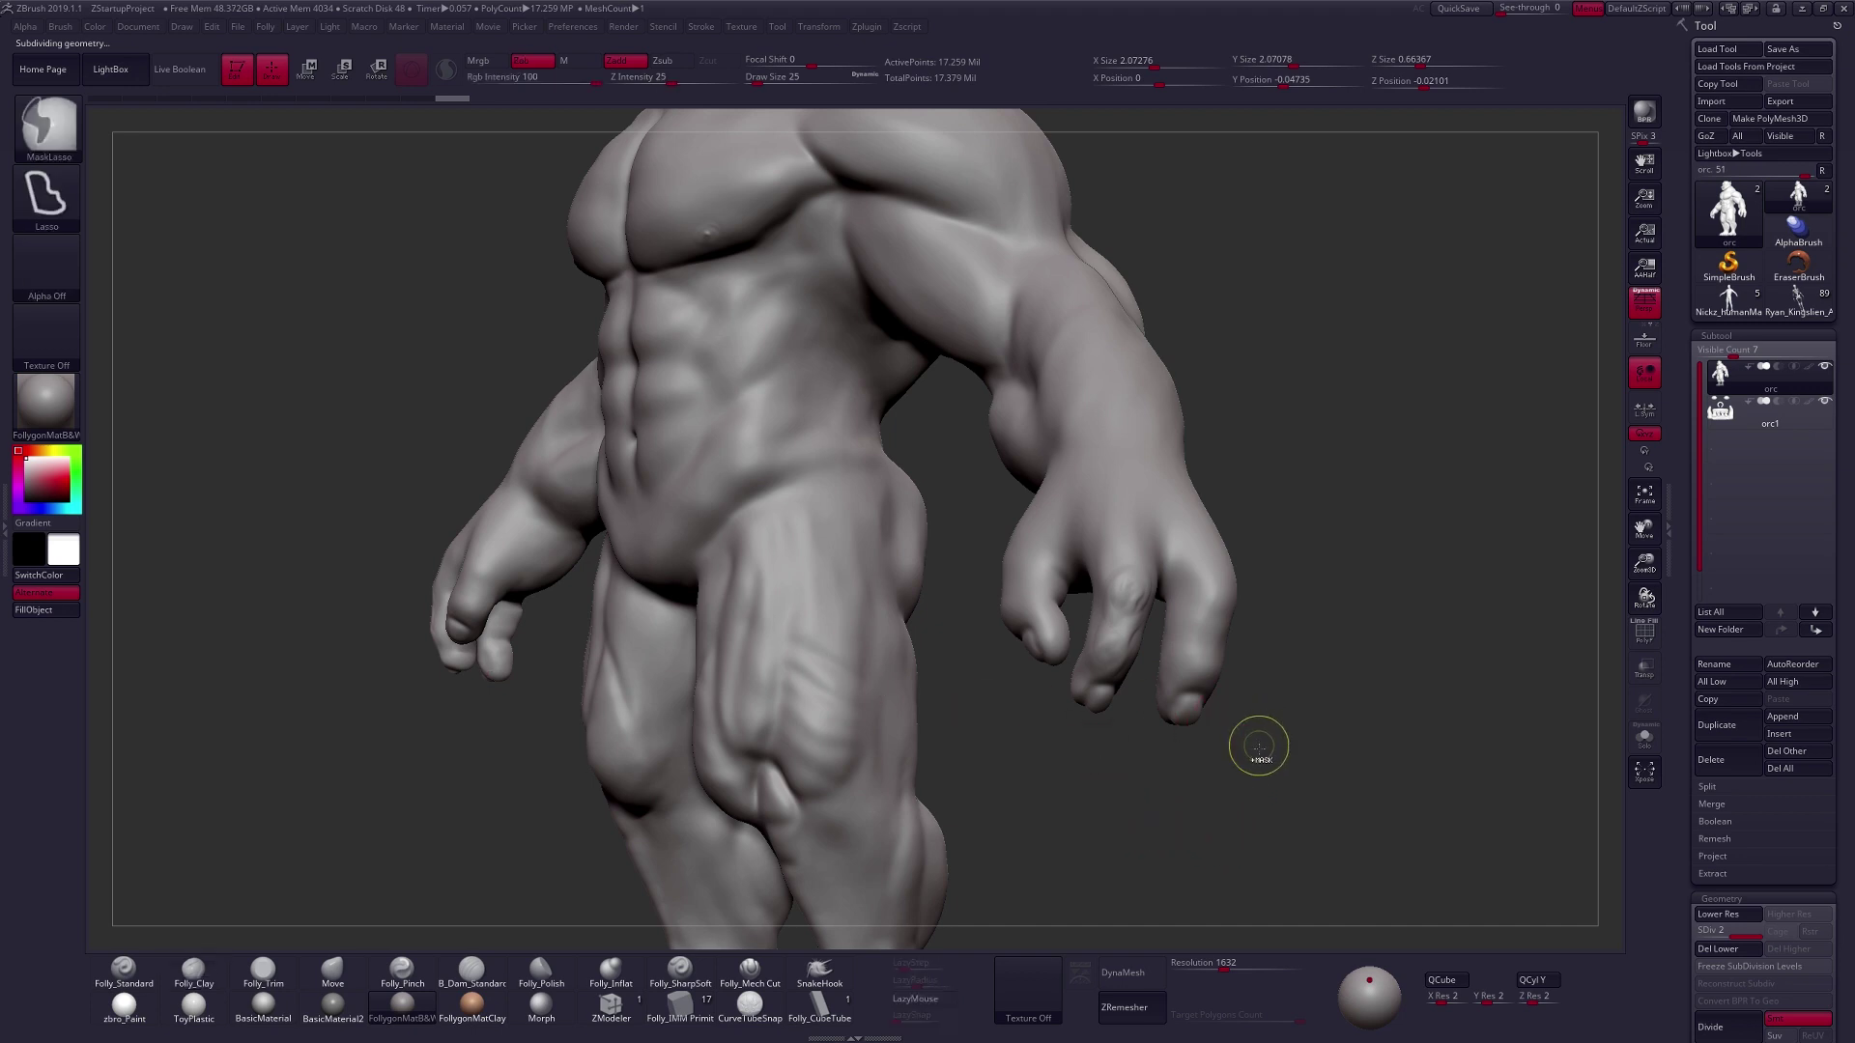
key(shift+d)
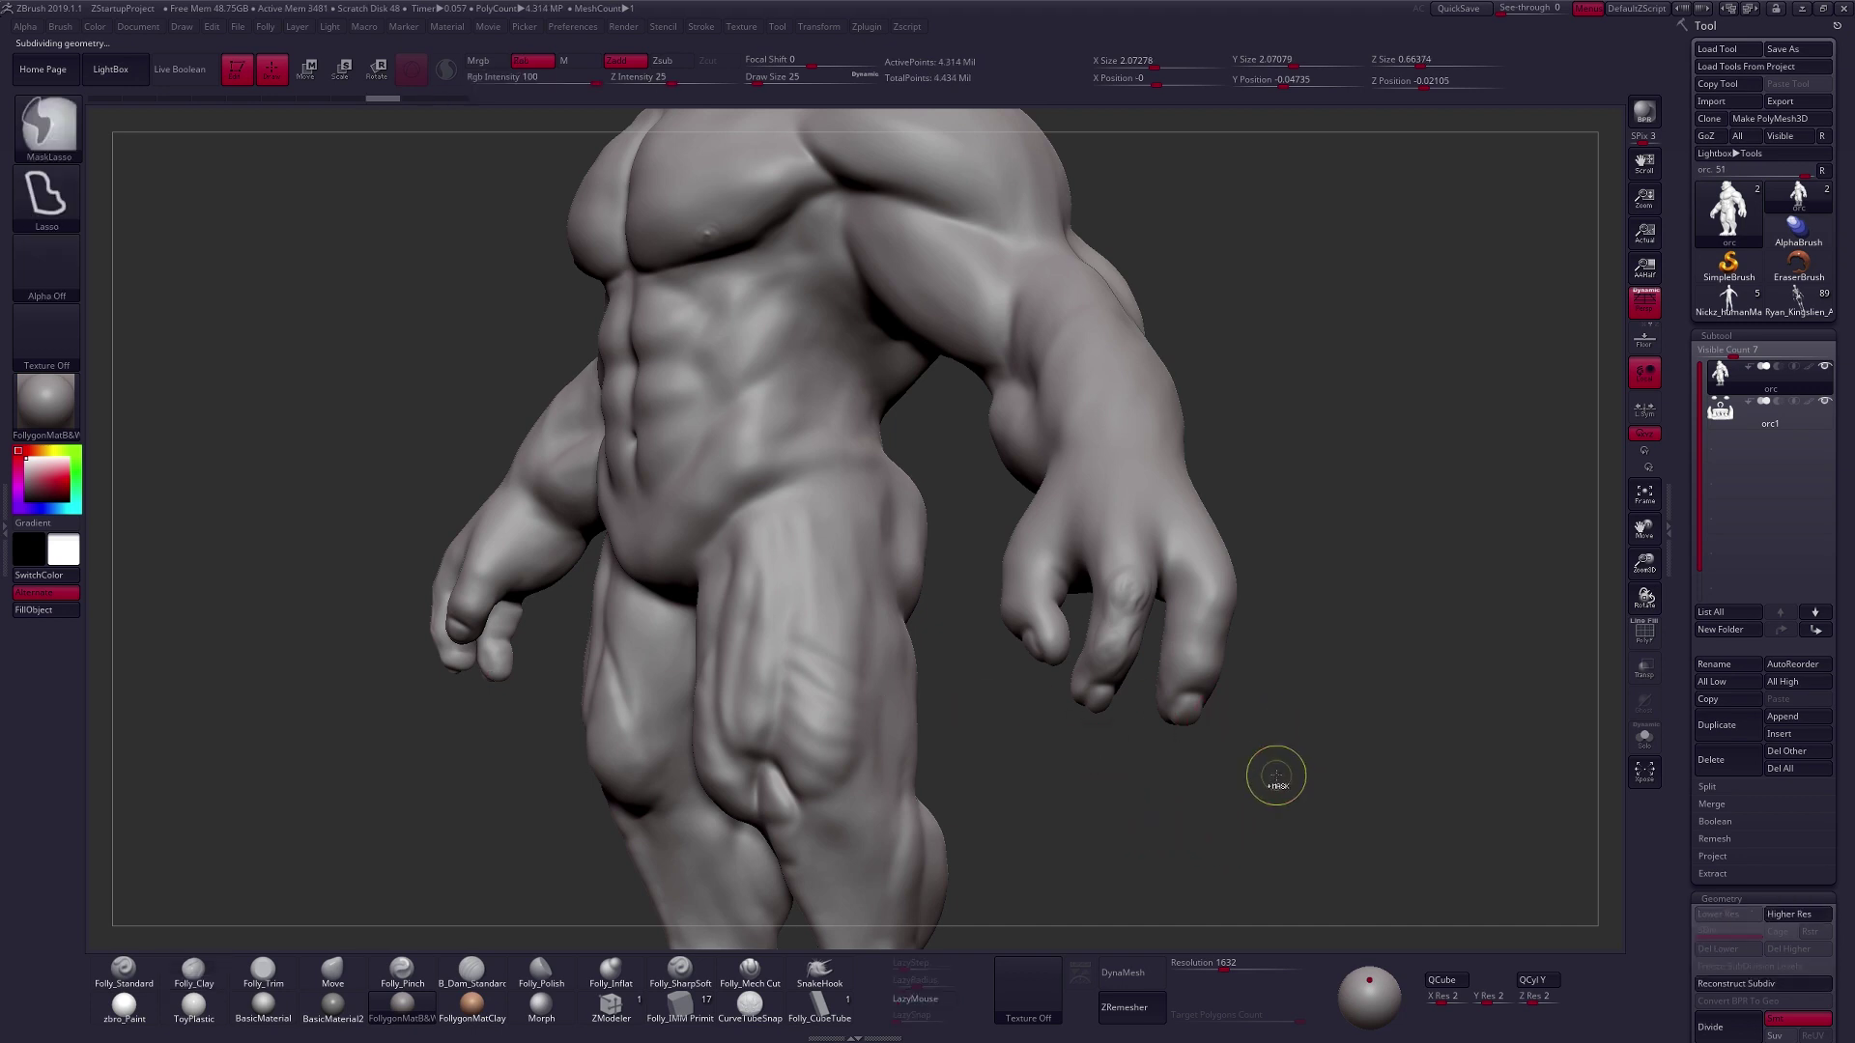
key(ctrl+z)
Frame the whole orc again and examine its full figure from the front.
key(f)
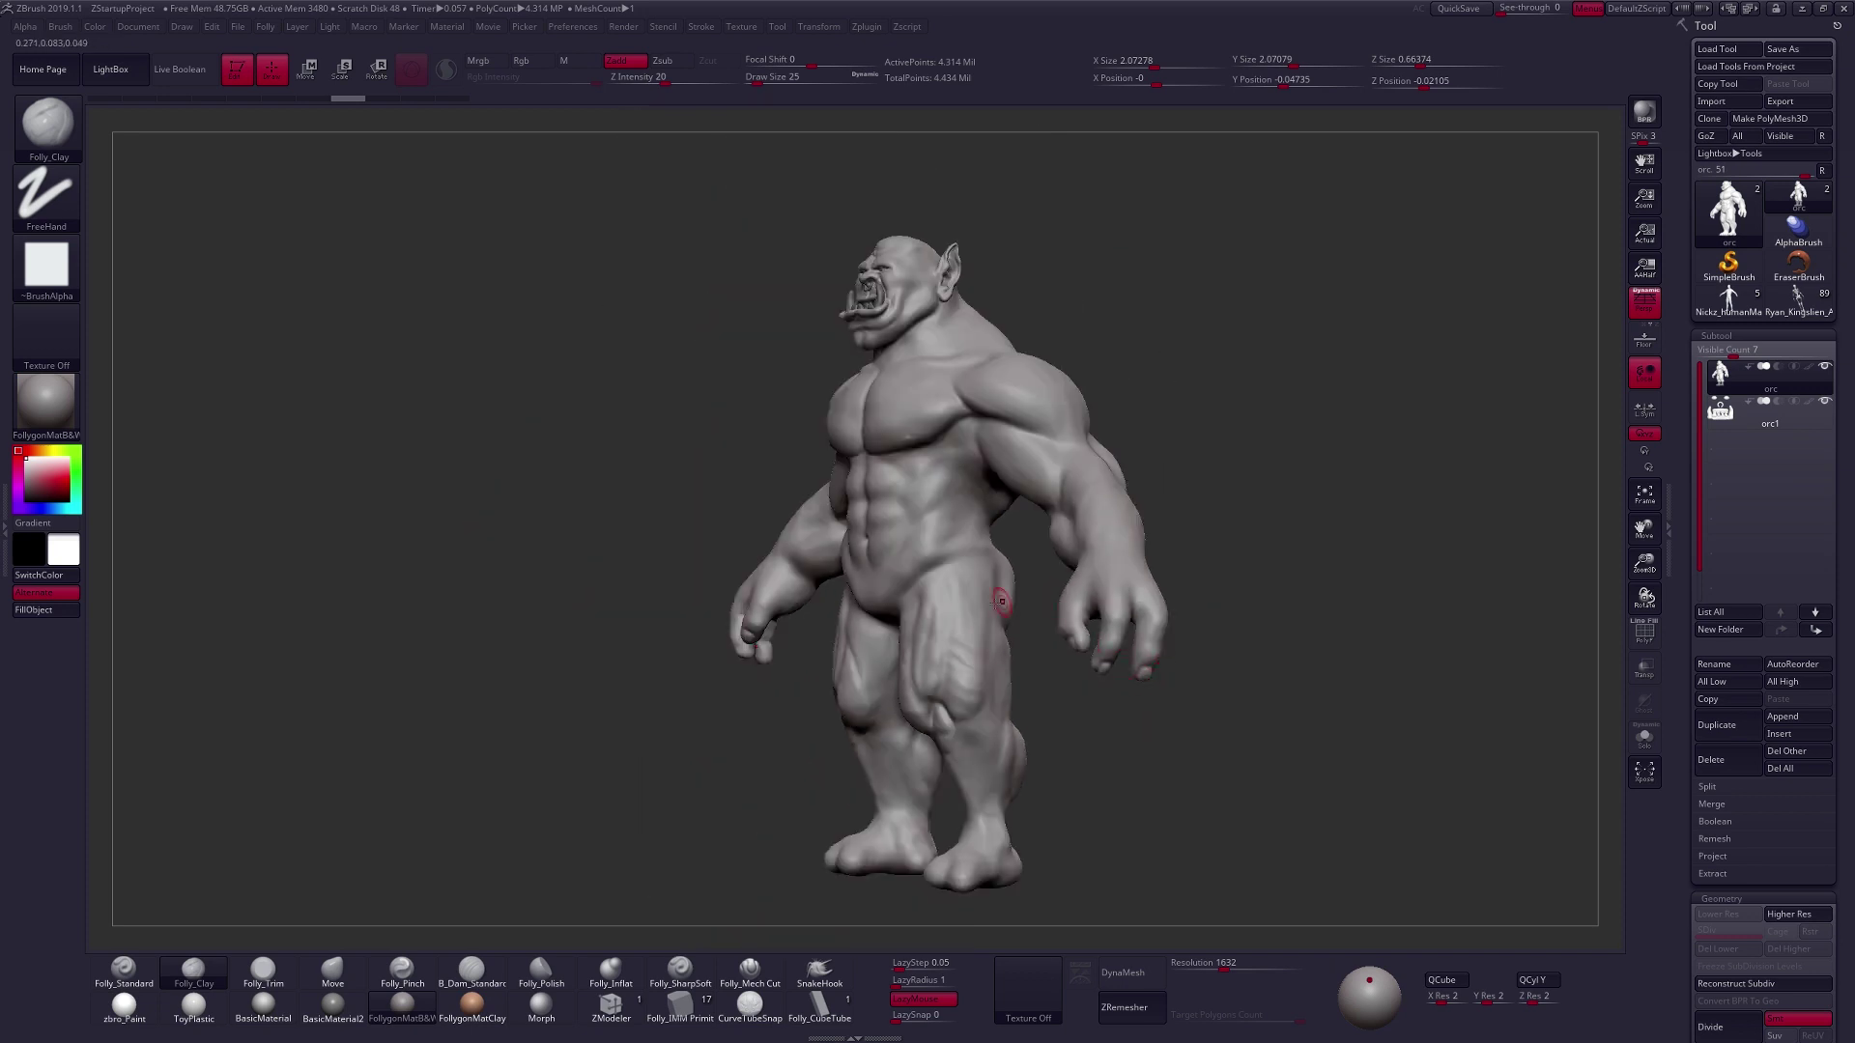
shift+right_drag(1001, 600, 1002, 632)
alt+right_drag(976, 704, 951, 641)
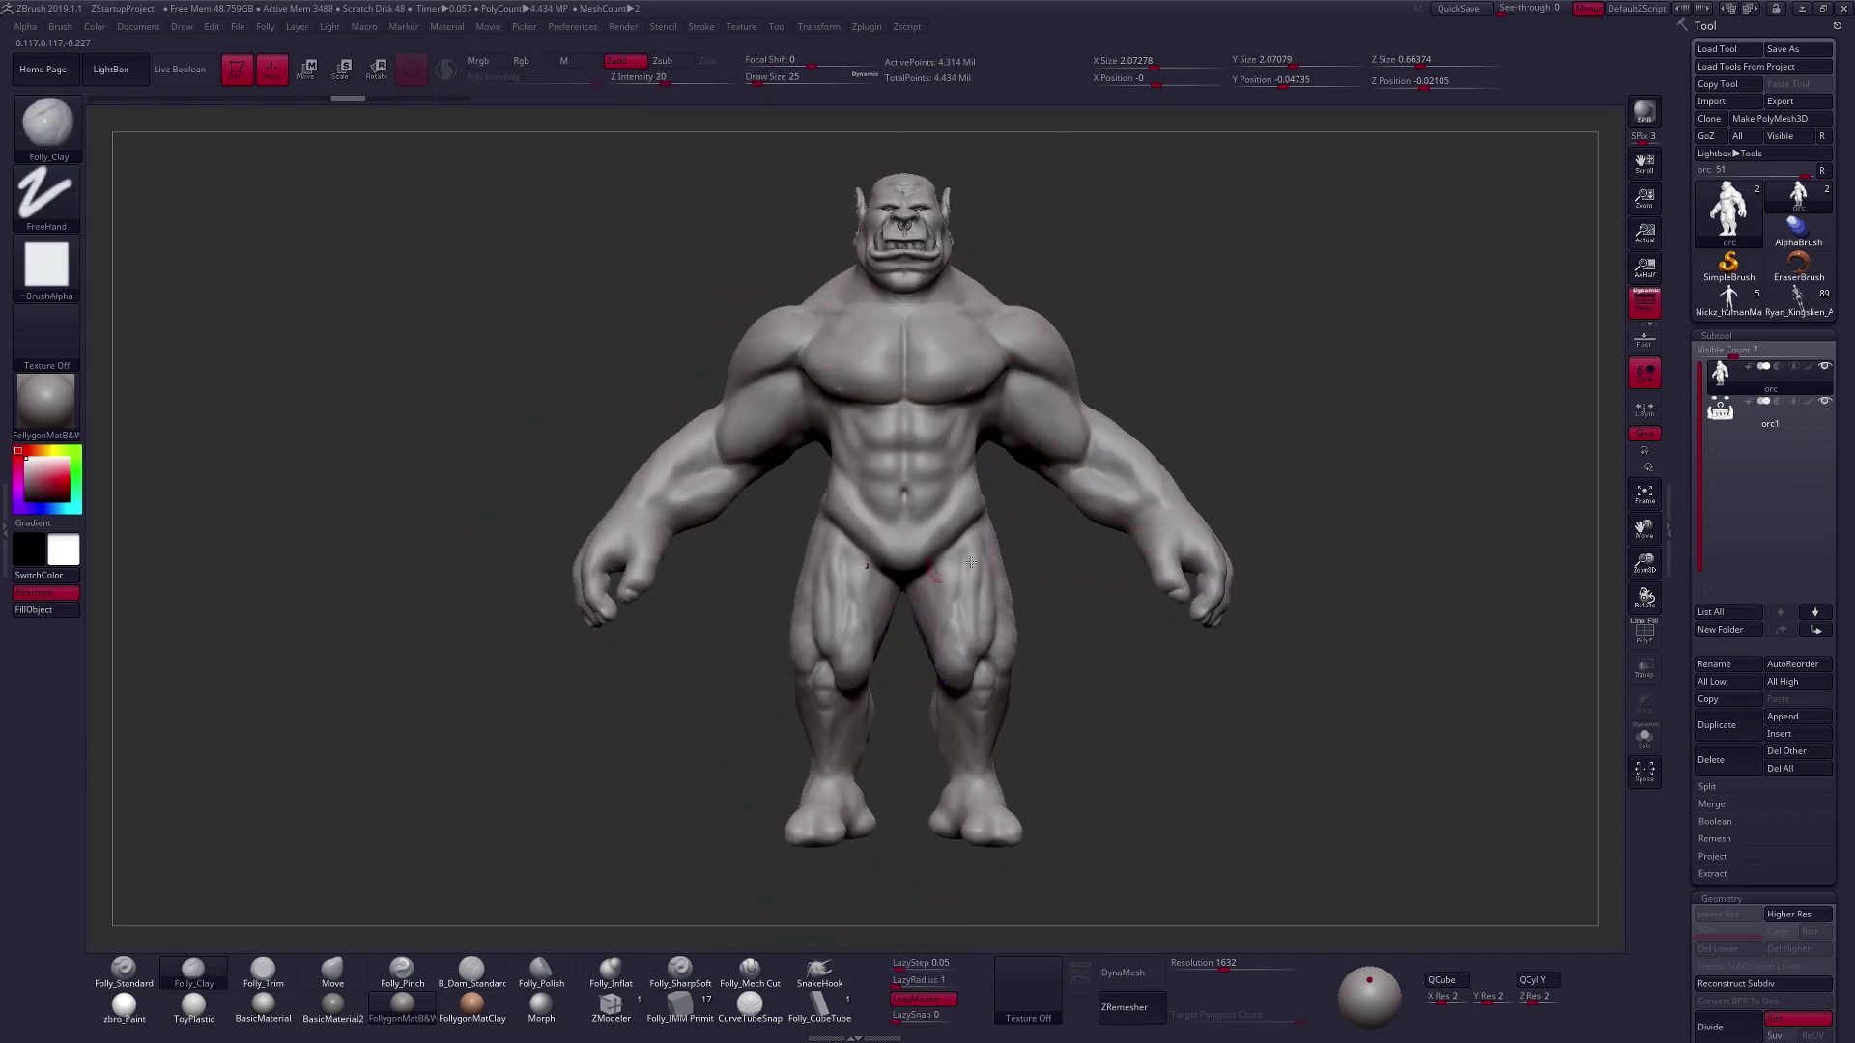
drag(1121, 810, 1099, 826)
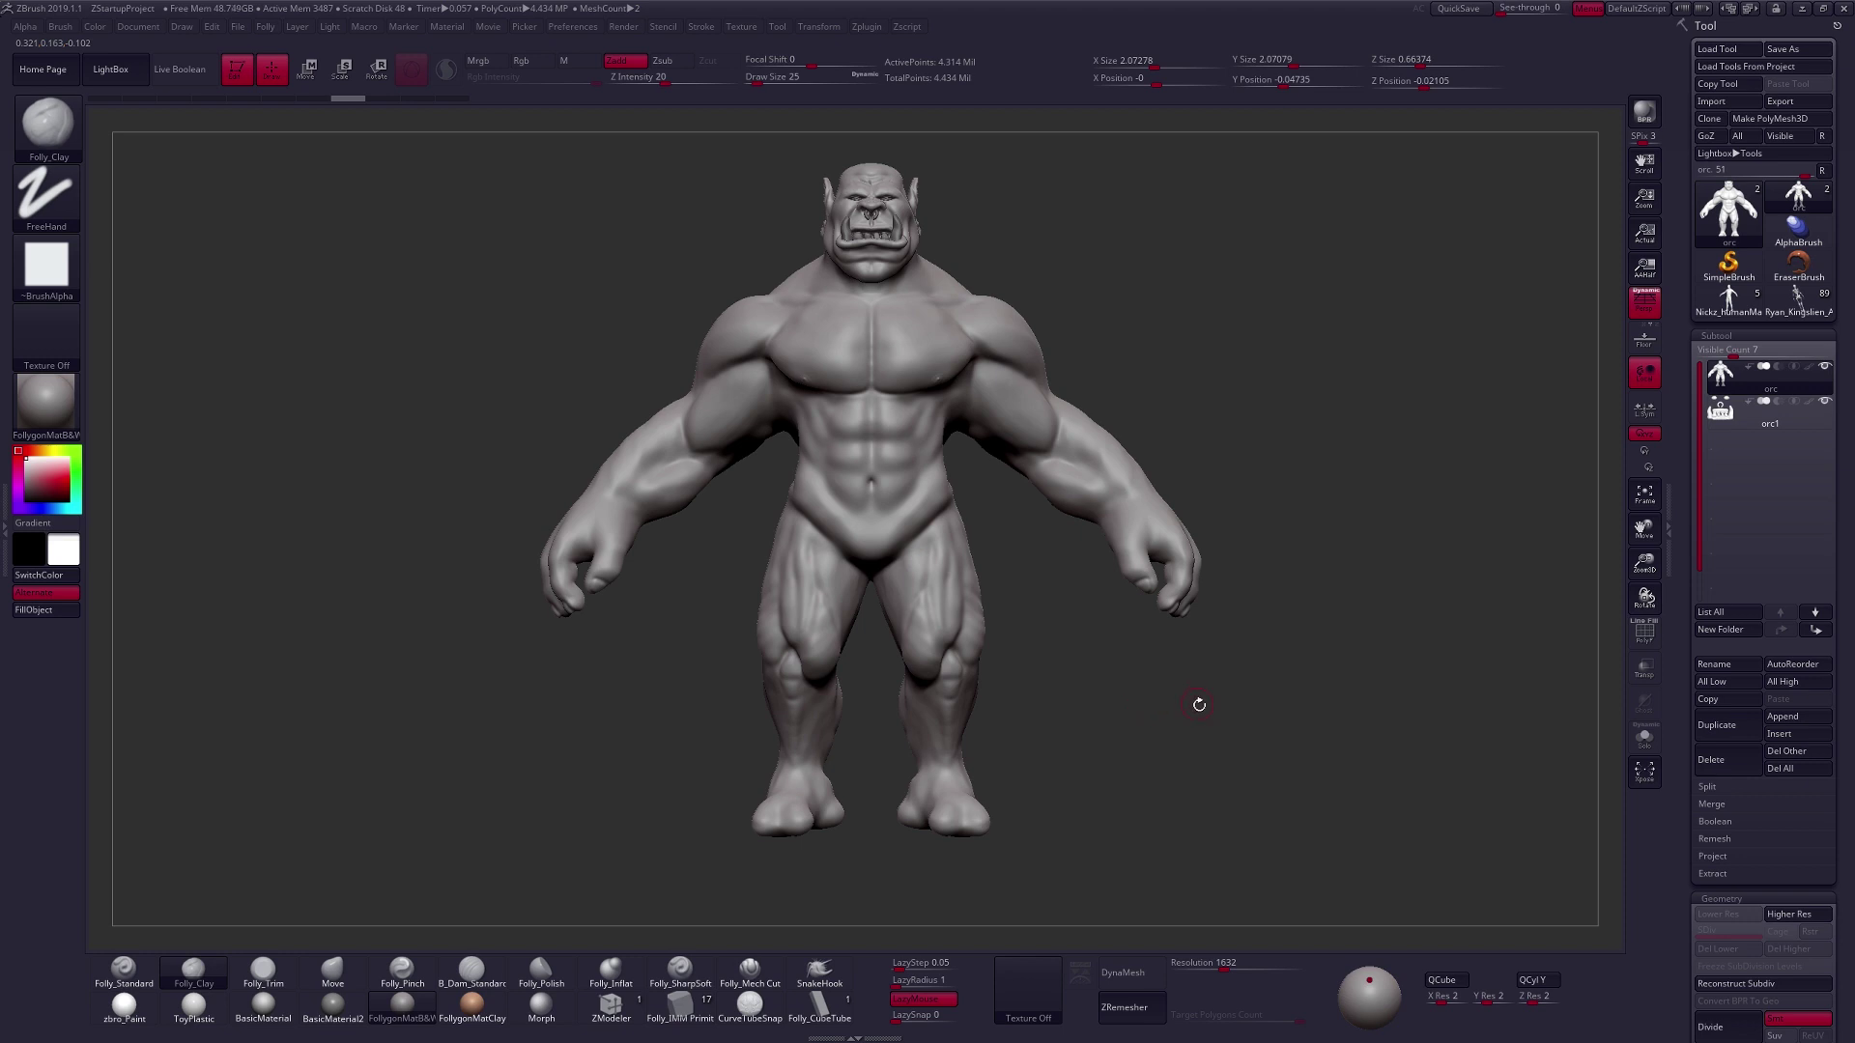
Switch to the female anatomy model, frame its full figure and isolate the skeleton subtool in Solo mode.
click(1783, 311)
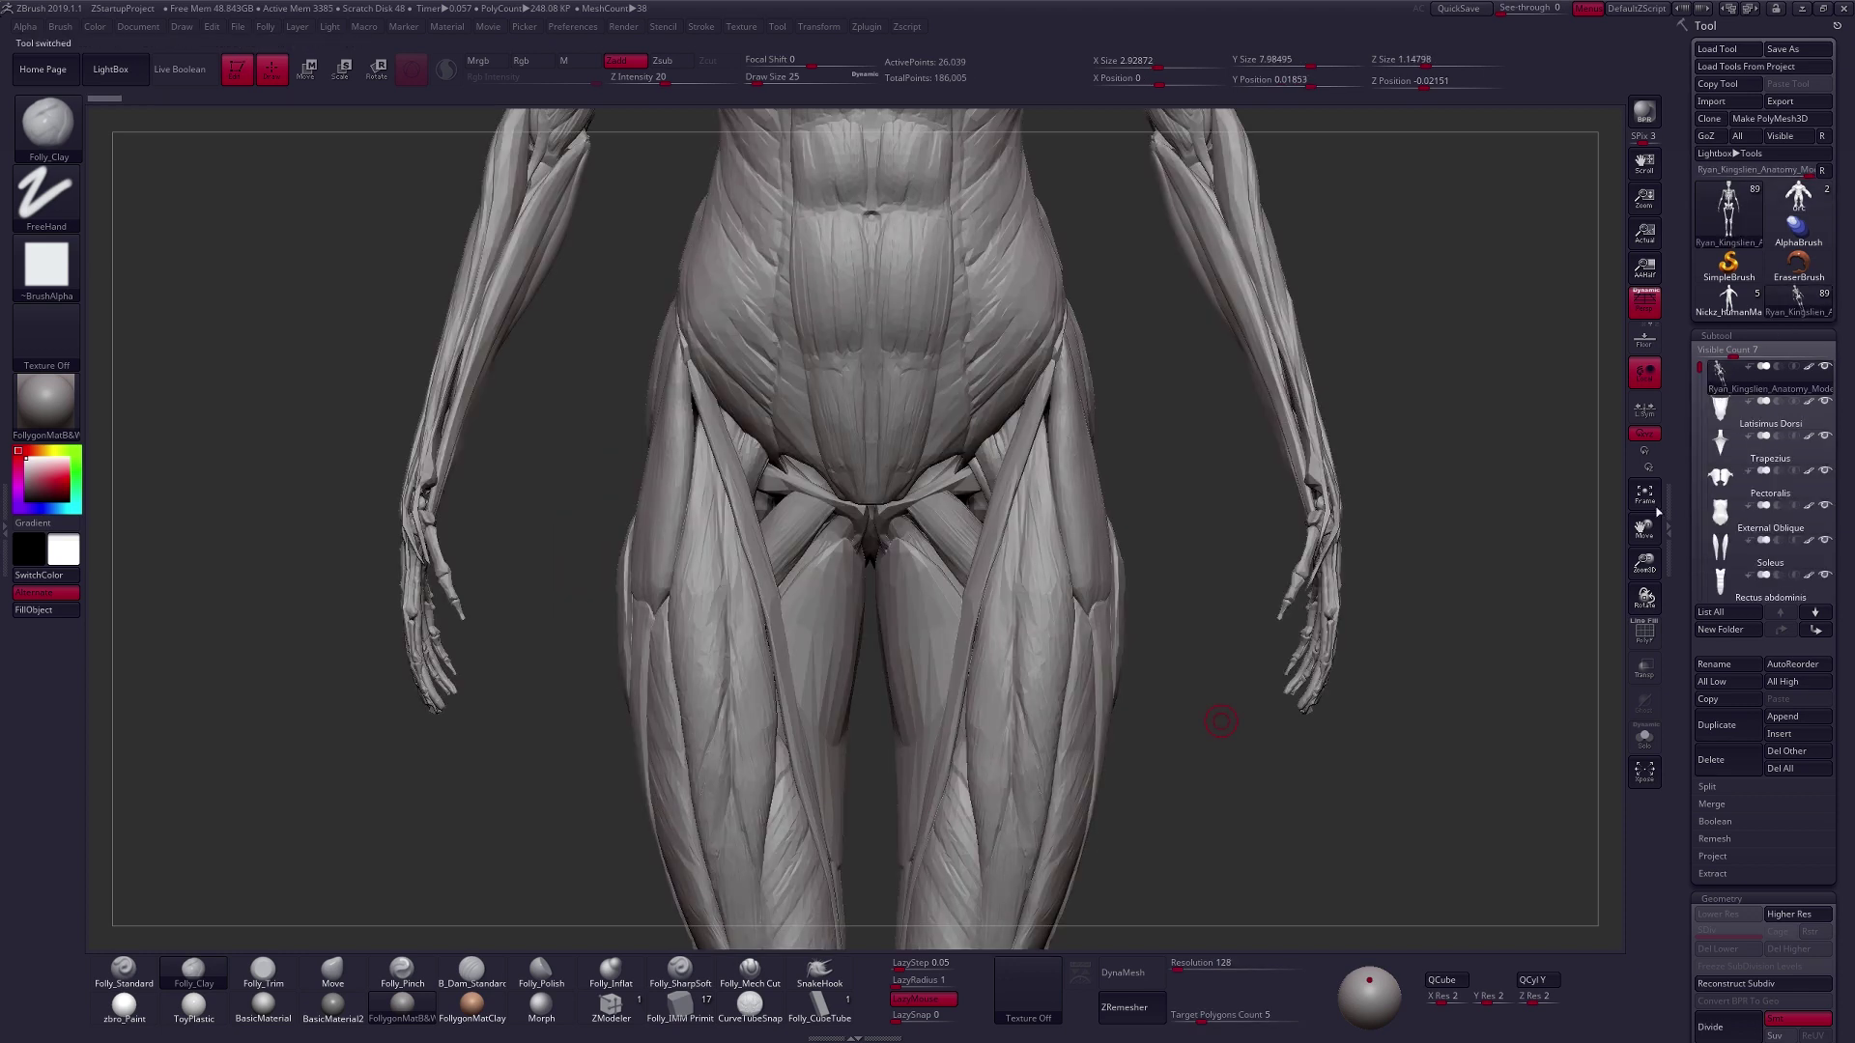
alt+drag(1415, 529, 1253, 441)
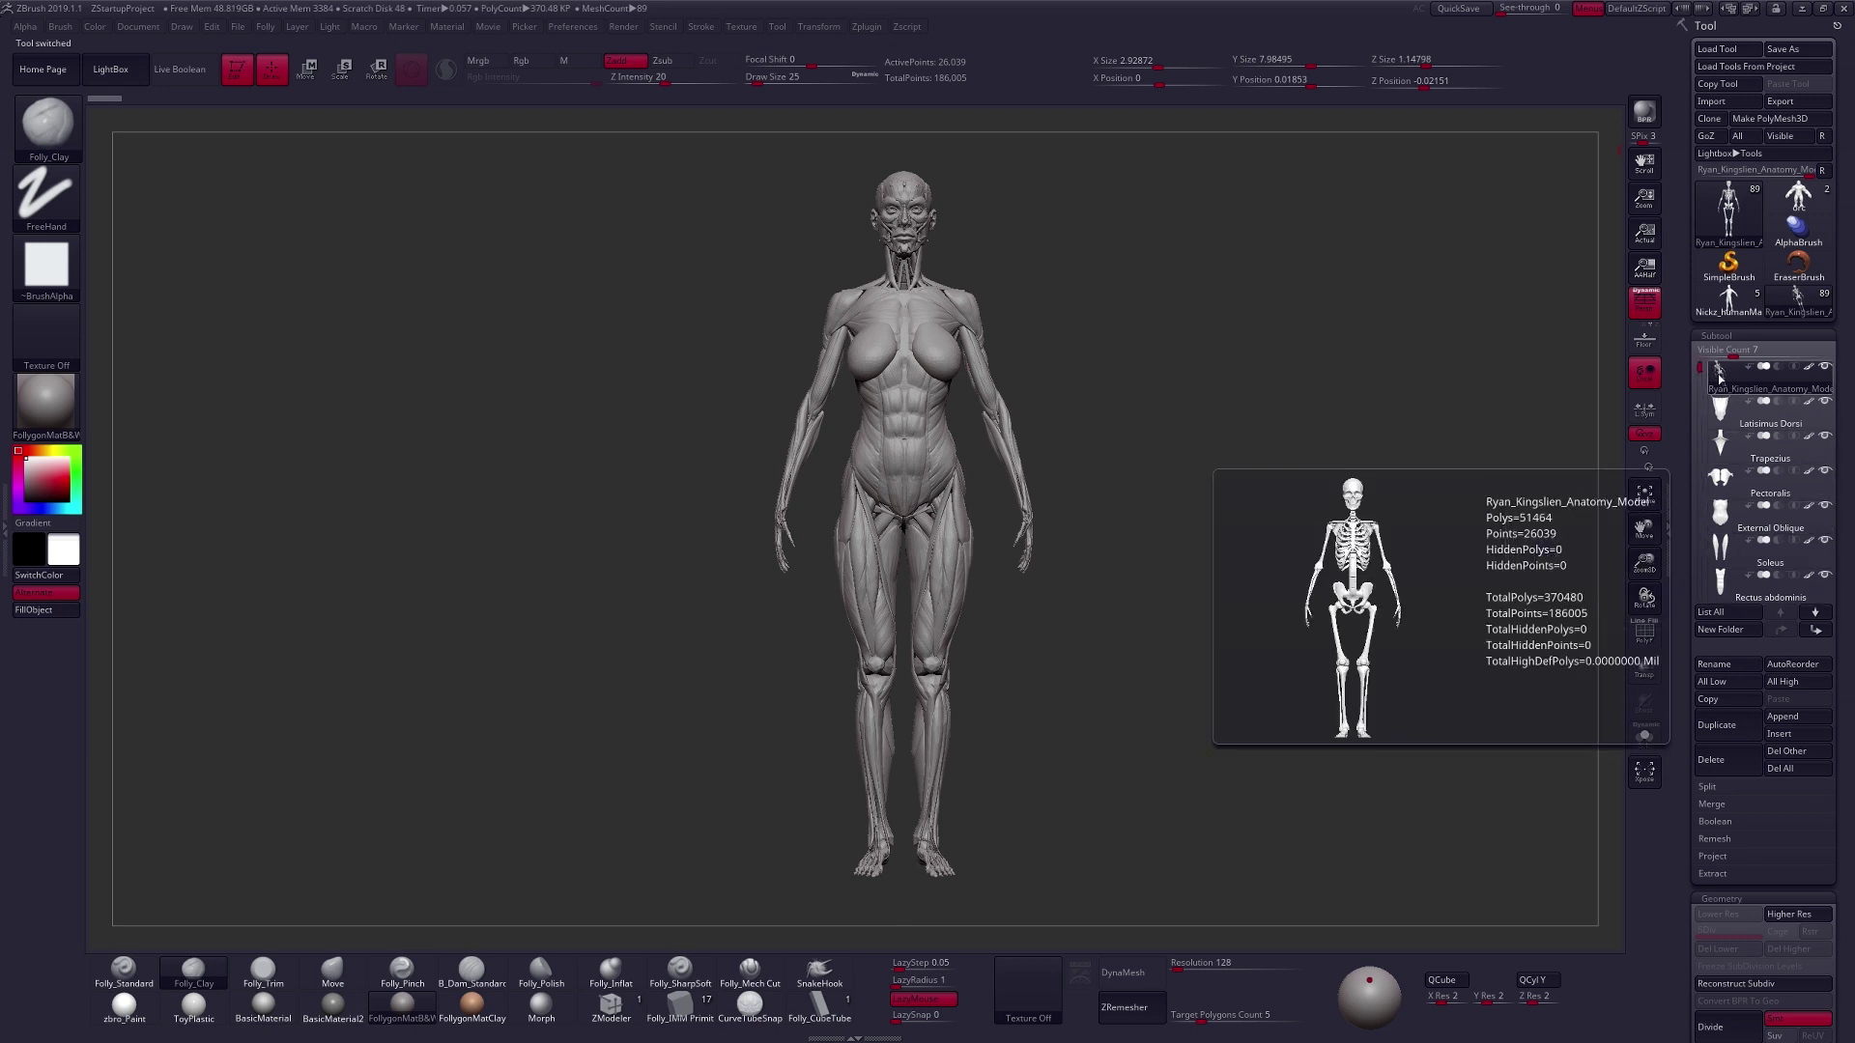
drag(1347, 587, 1325, 602)
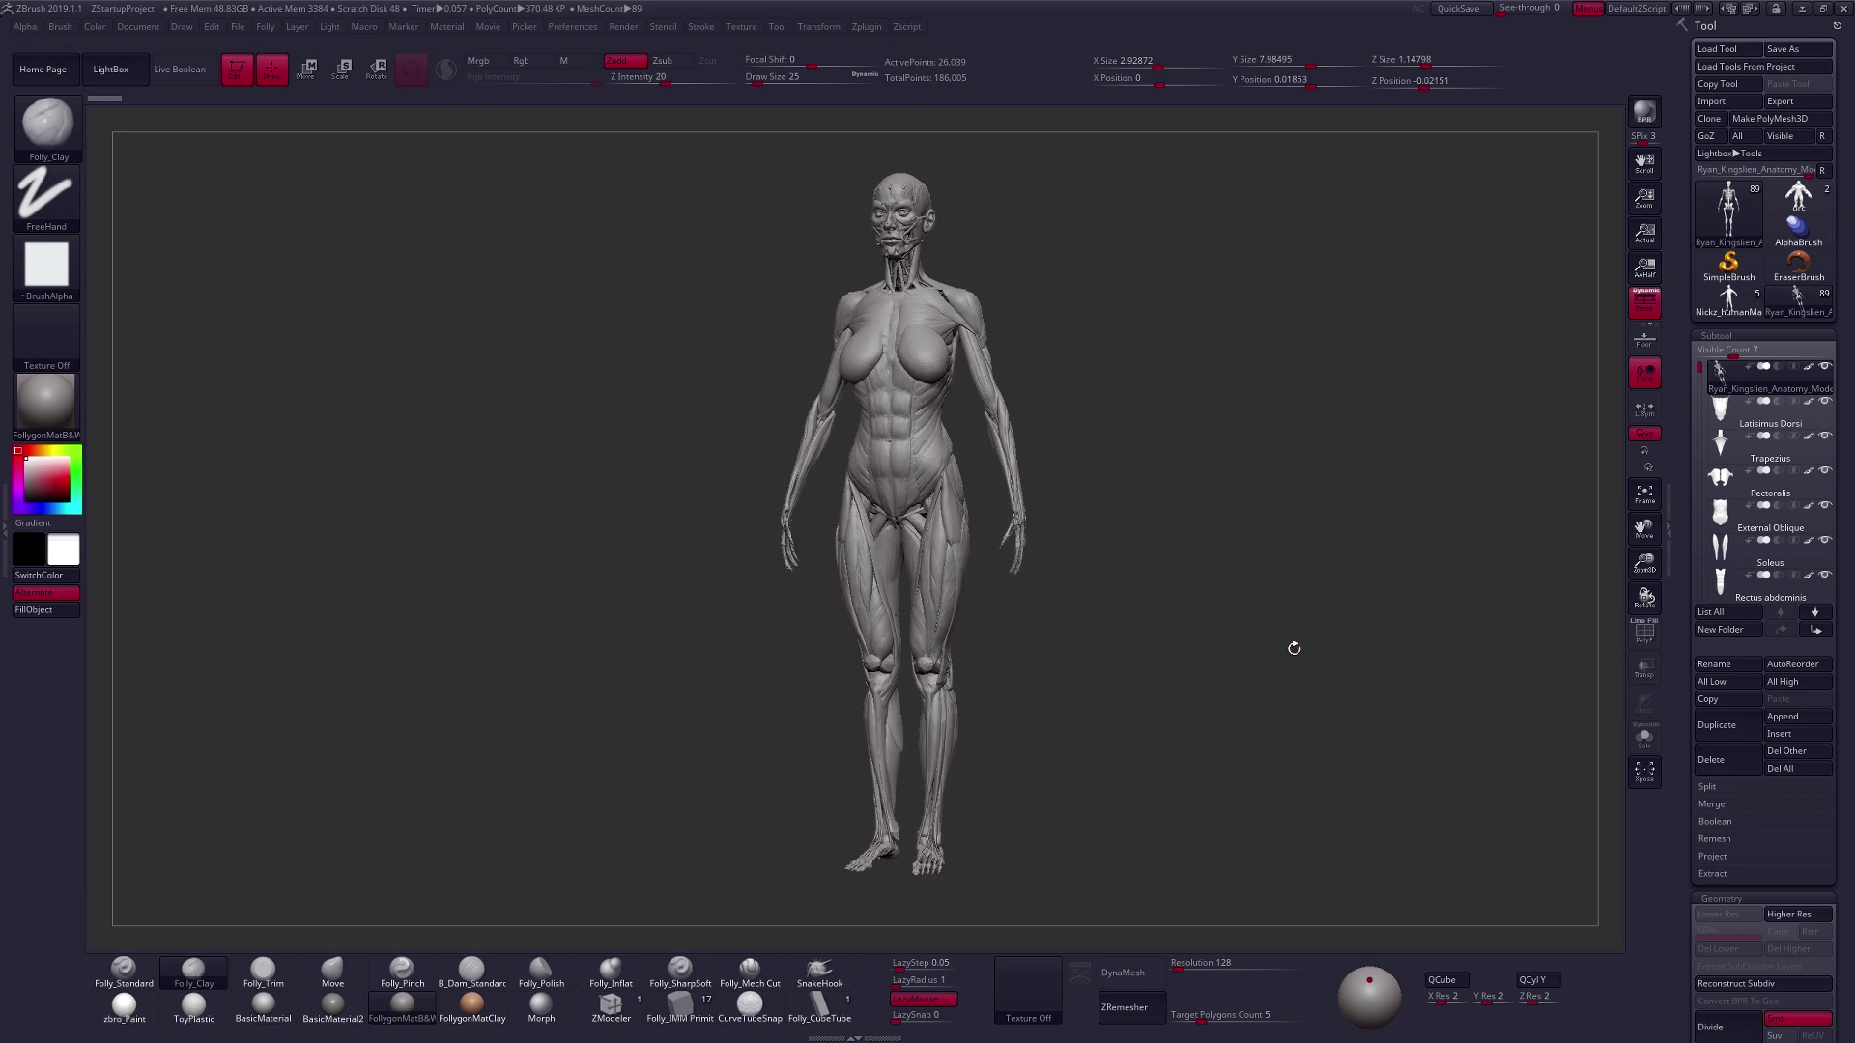
click(1645, 736)
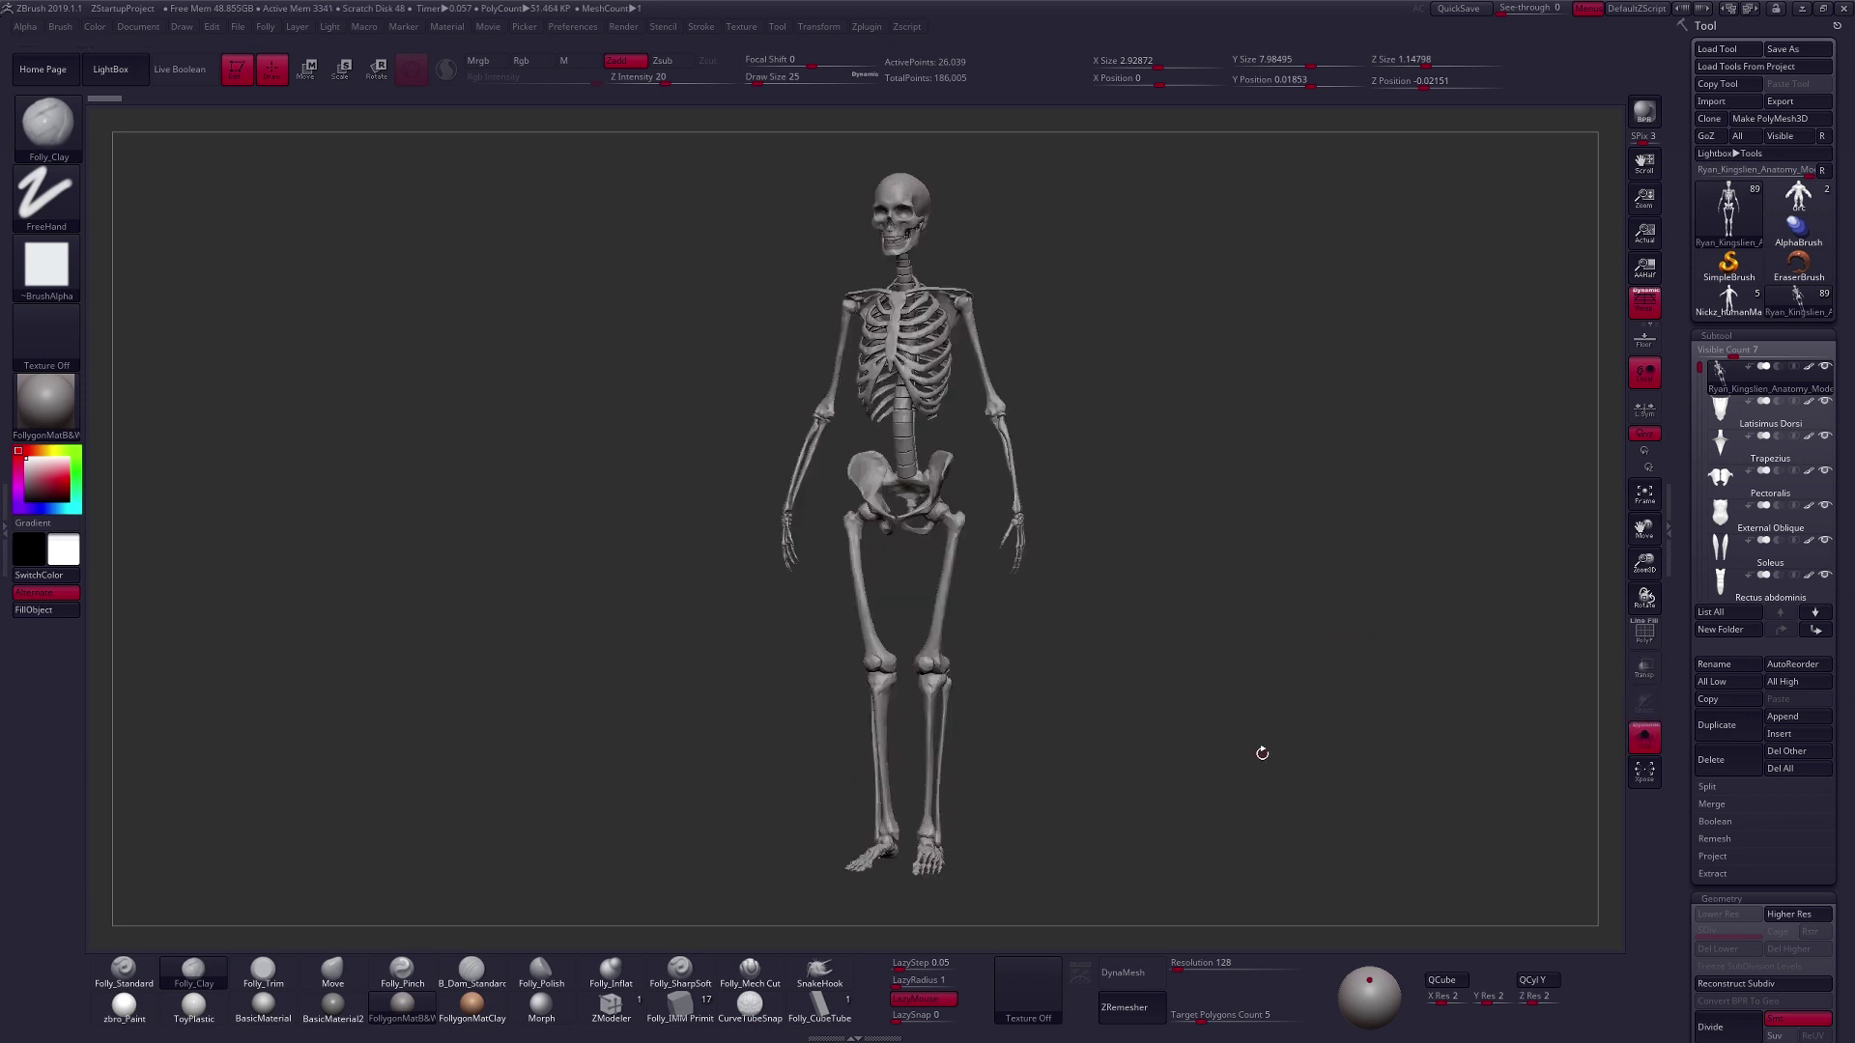
Step through the anatomy model's muscle subtools one by one in Solo mode, from the skeleton down to the Ear.
key(Down)
key(Down)
key(Down)
key(Down)
key(Down)
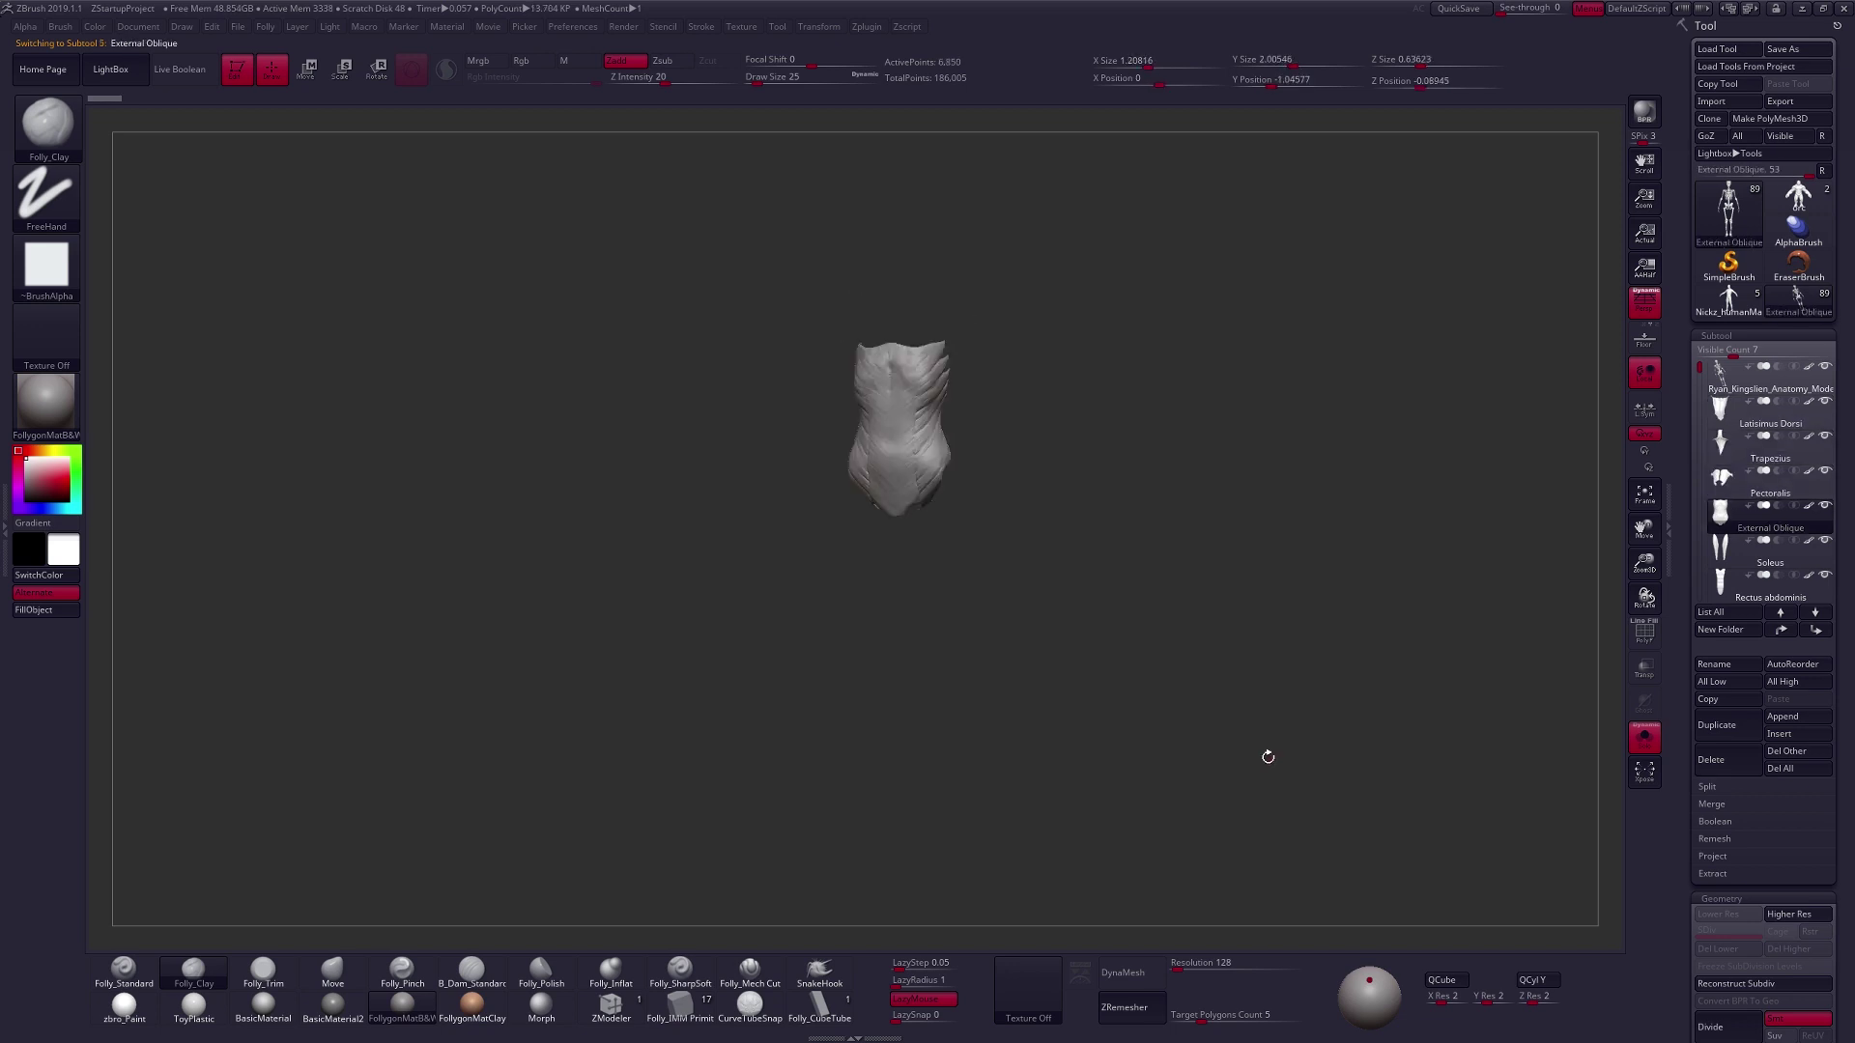
key(Down)
key(Down)
key(Down)
key(Down)
key(Down)
key(Down)
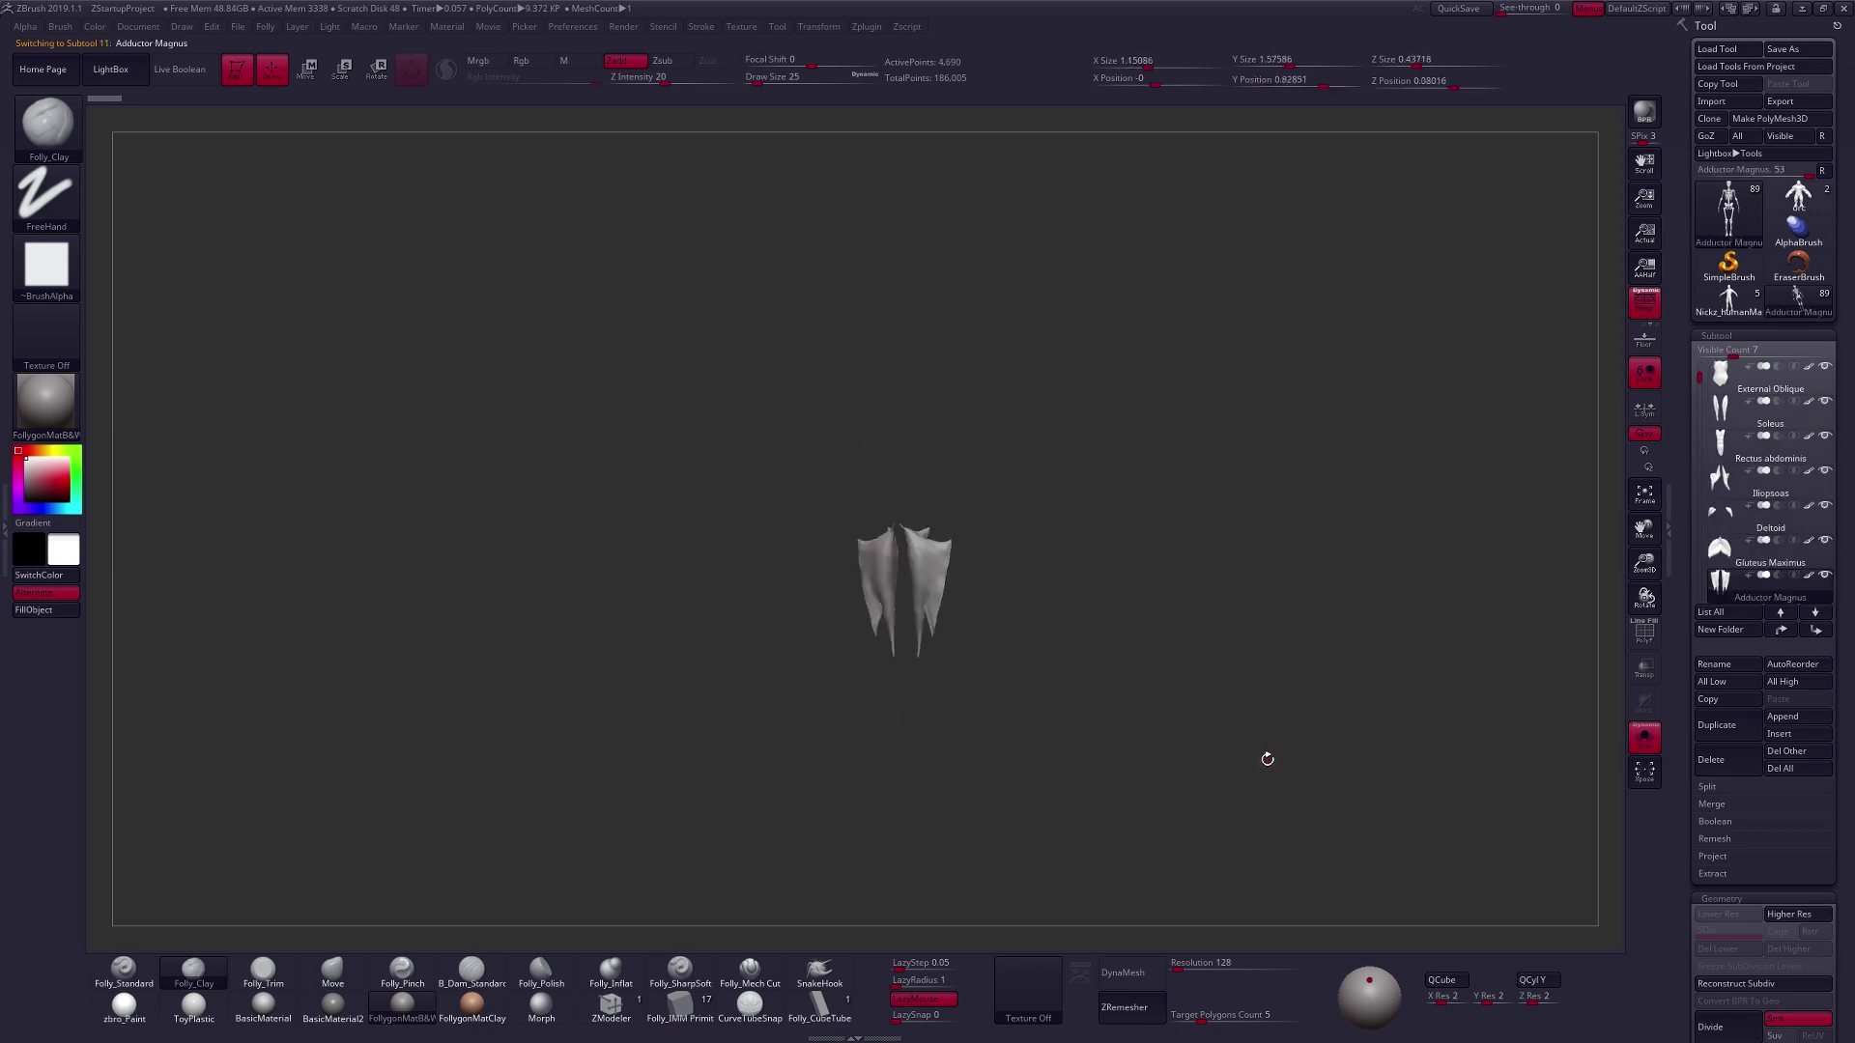
key(Down)
key(Down)
key(Down)
key(Down)
key(Down)
key(Down)
key(Down)
key(Down)
key(Down)
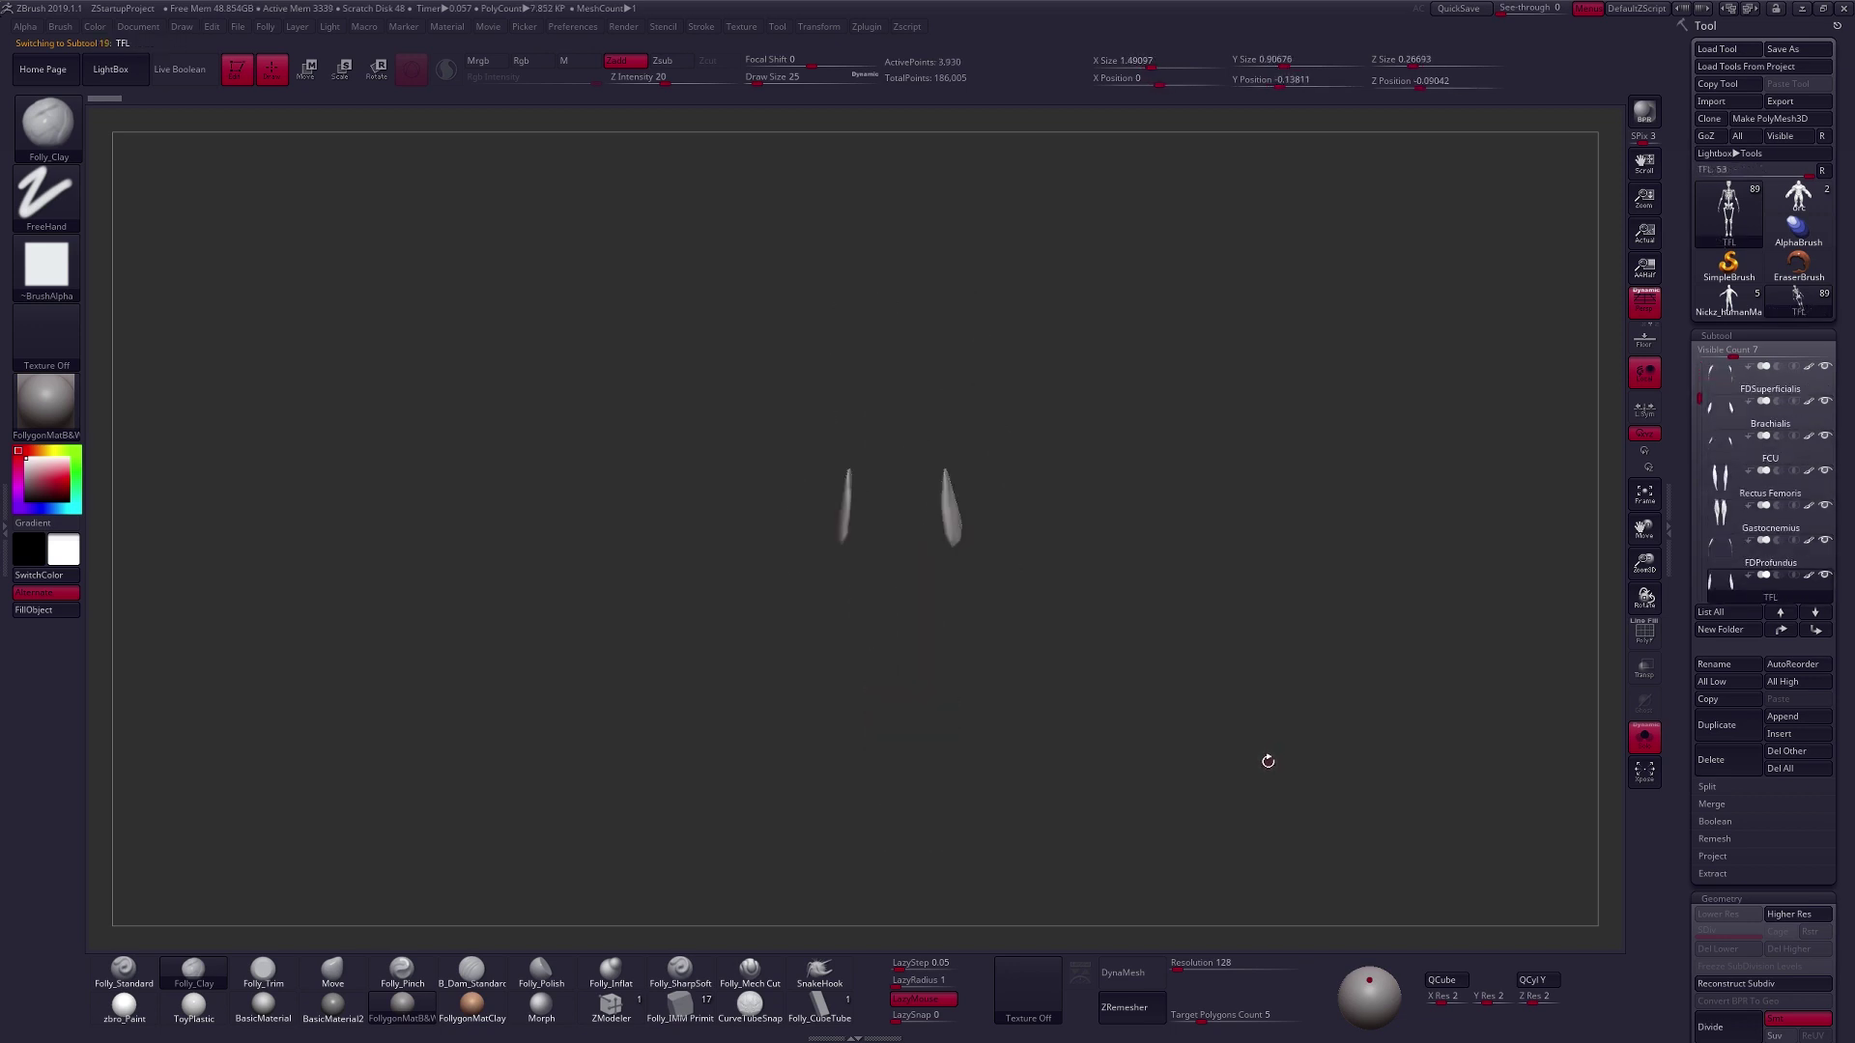
key(Down)
key(Down)
key(Down)
key(Down)
key(Down)
key(Down)
key(Down)
key(Down)
key(Down)
key(Down)
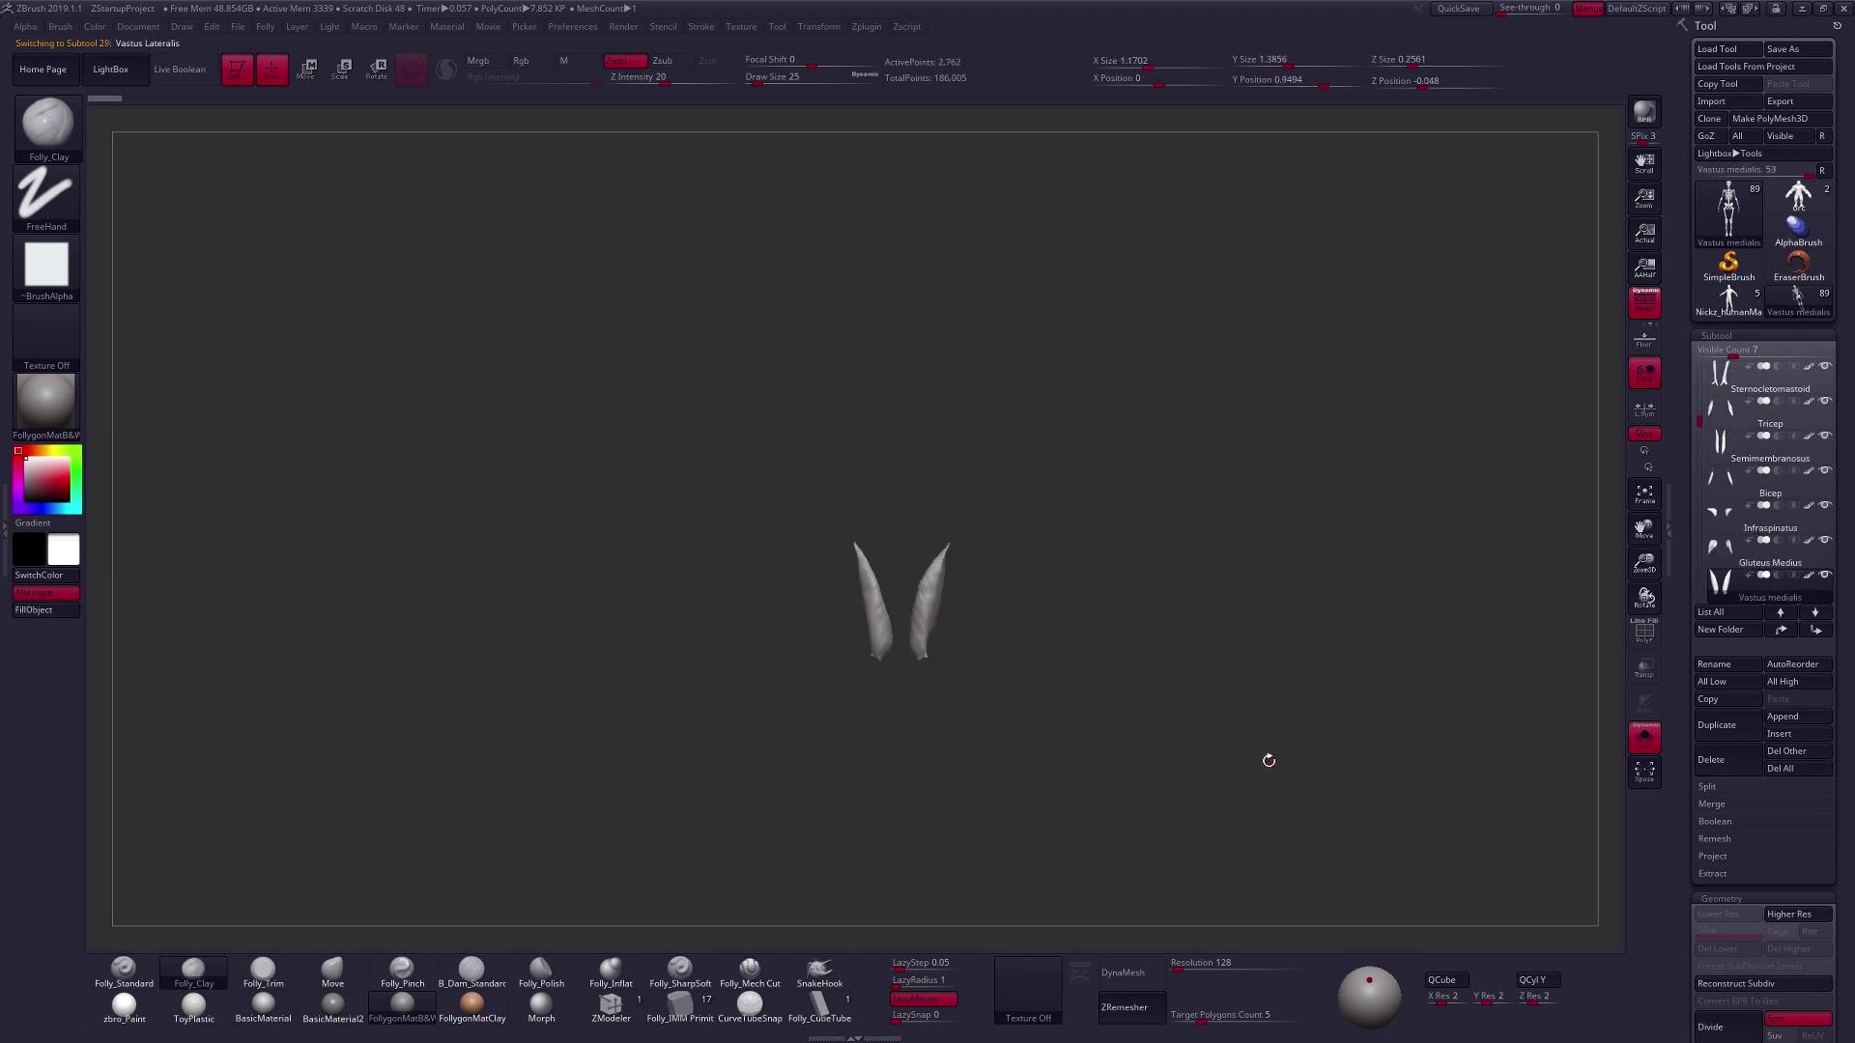
key(Down)
key(Down)
key(Down)
key(Down)
key(Down)
key(Down)
key(Down)
key(Down)
key(Down)
key(Down)
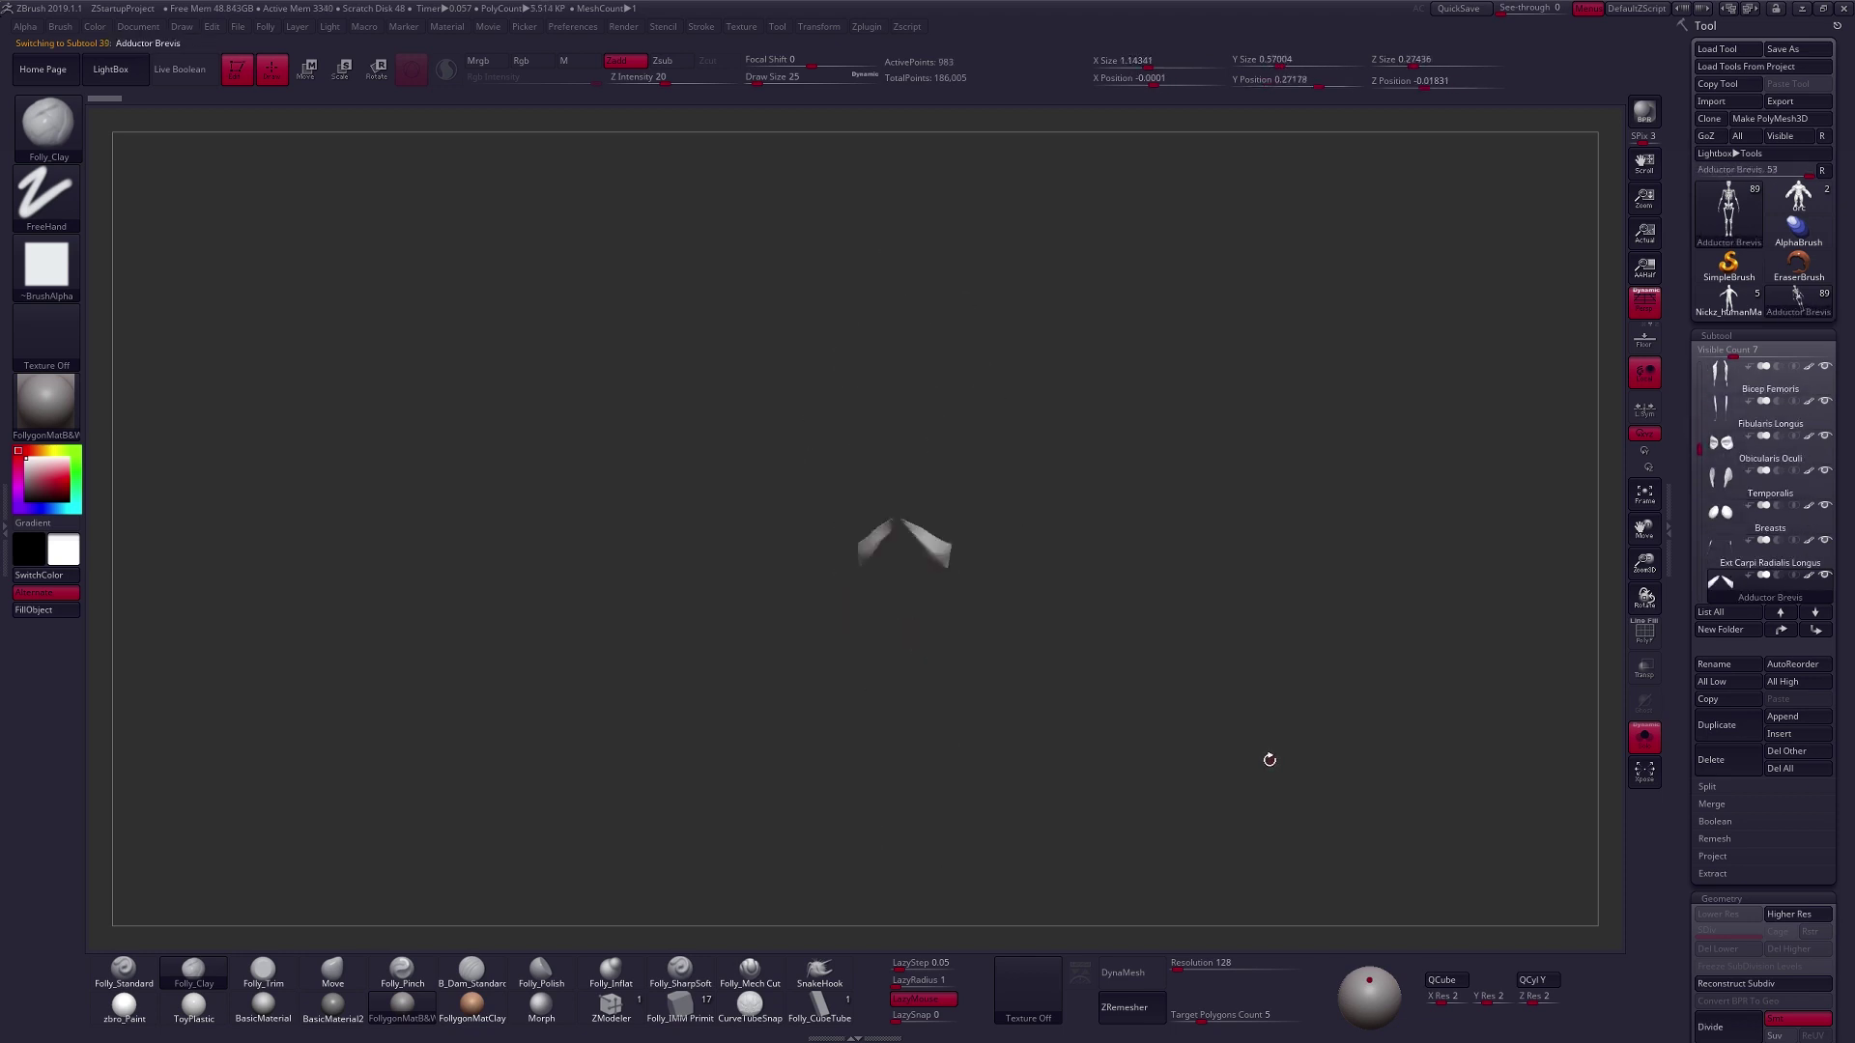
key(Down)
Turn off Solo mode to show the complete anatomy model and reselect its skeleton subtool.
key(alt+shift+s)
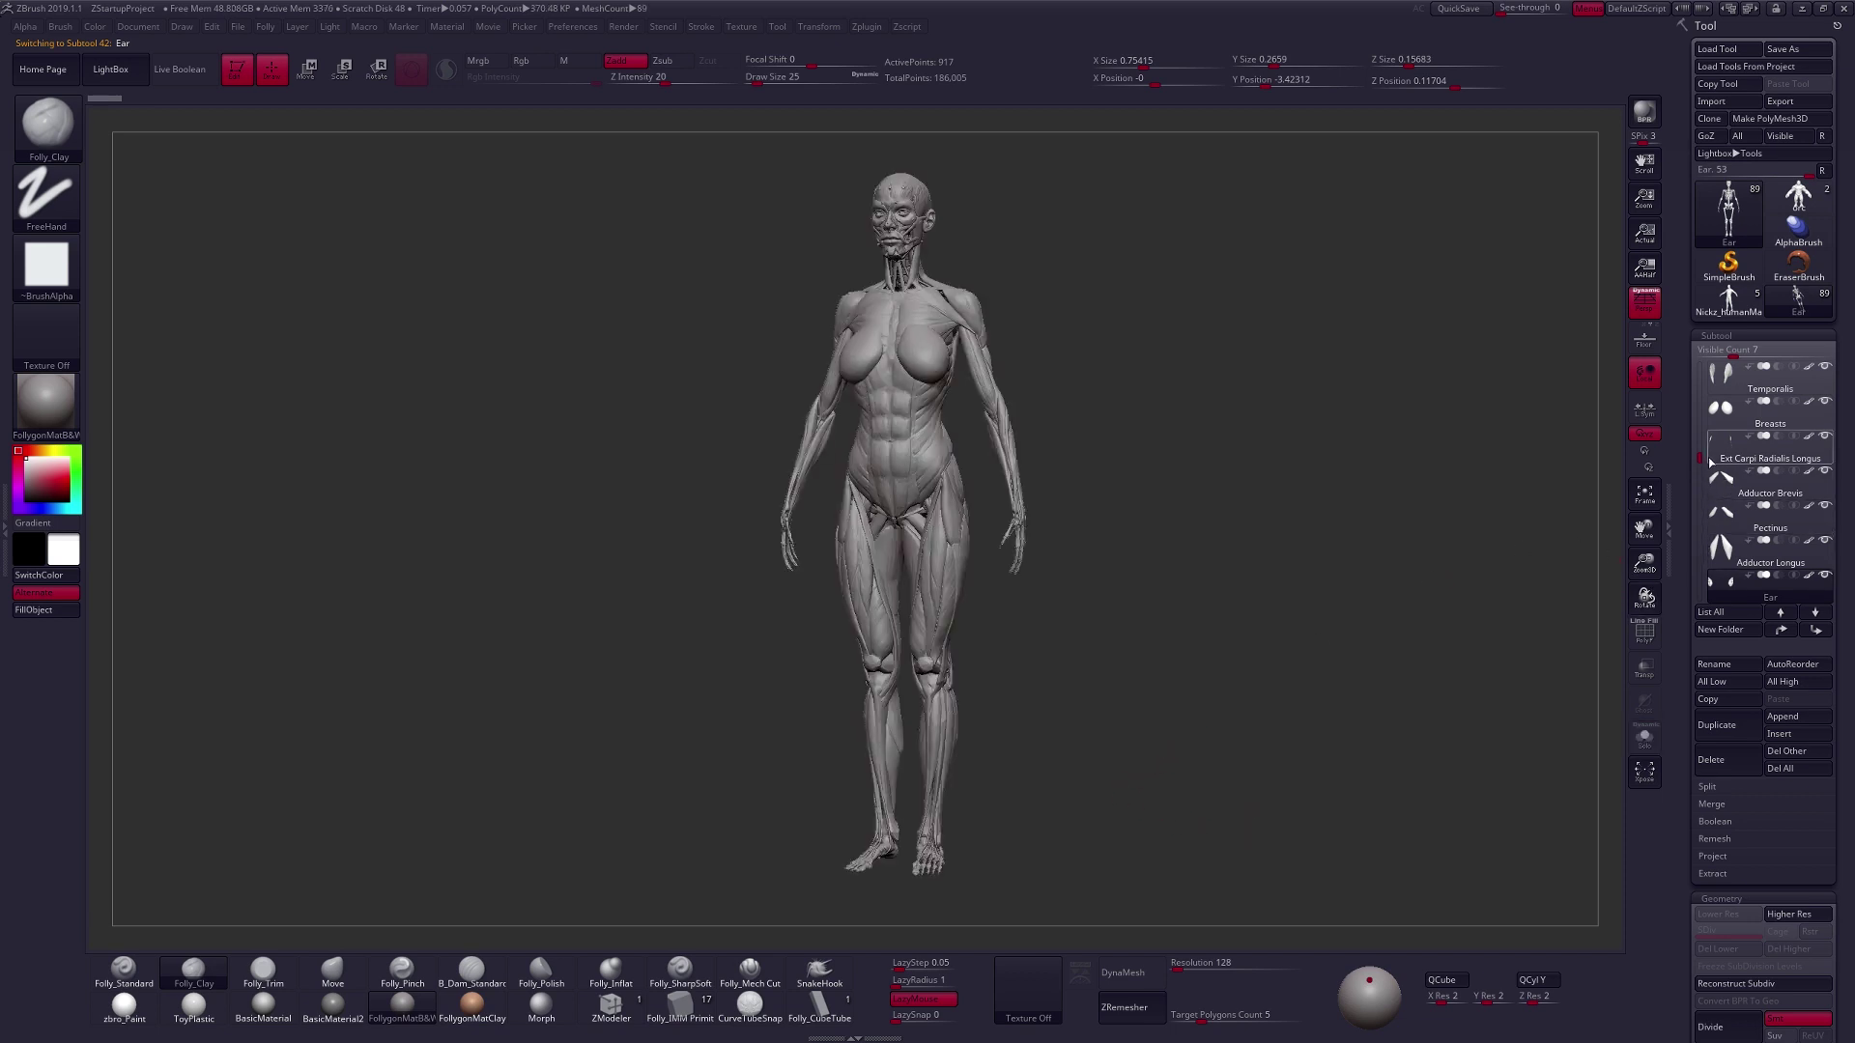
drag(1701, 457, 1701, 364)
click(1724, 376)
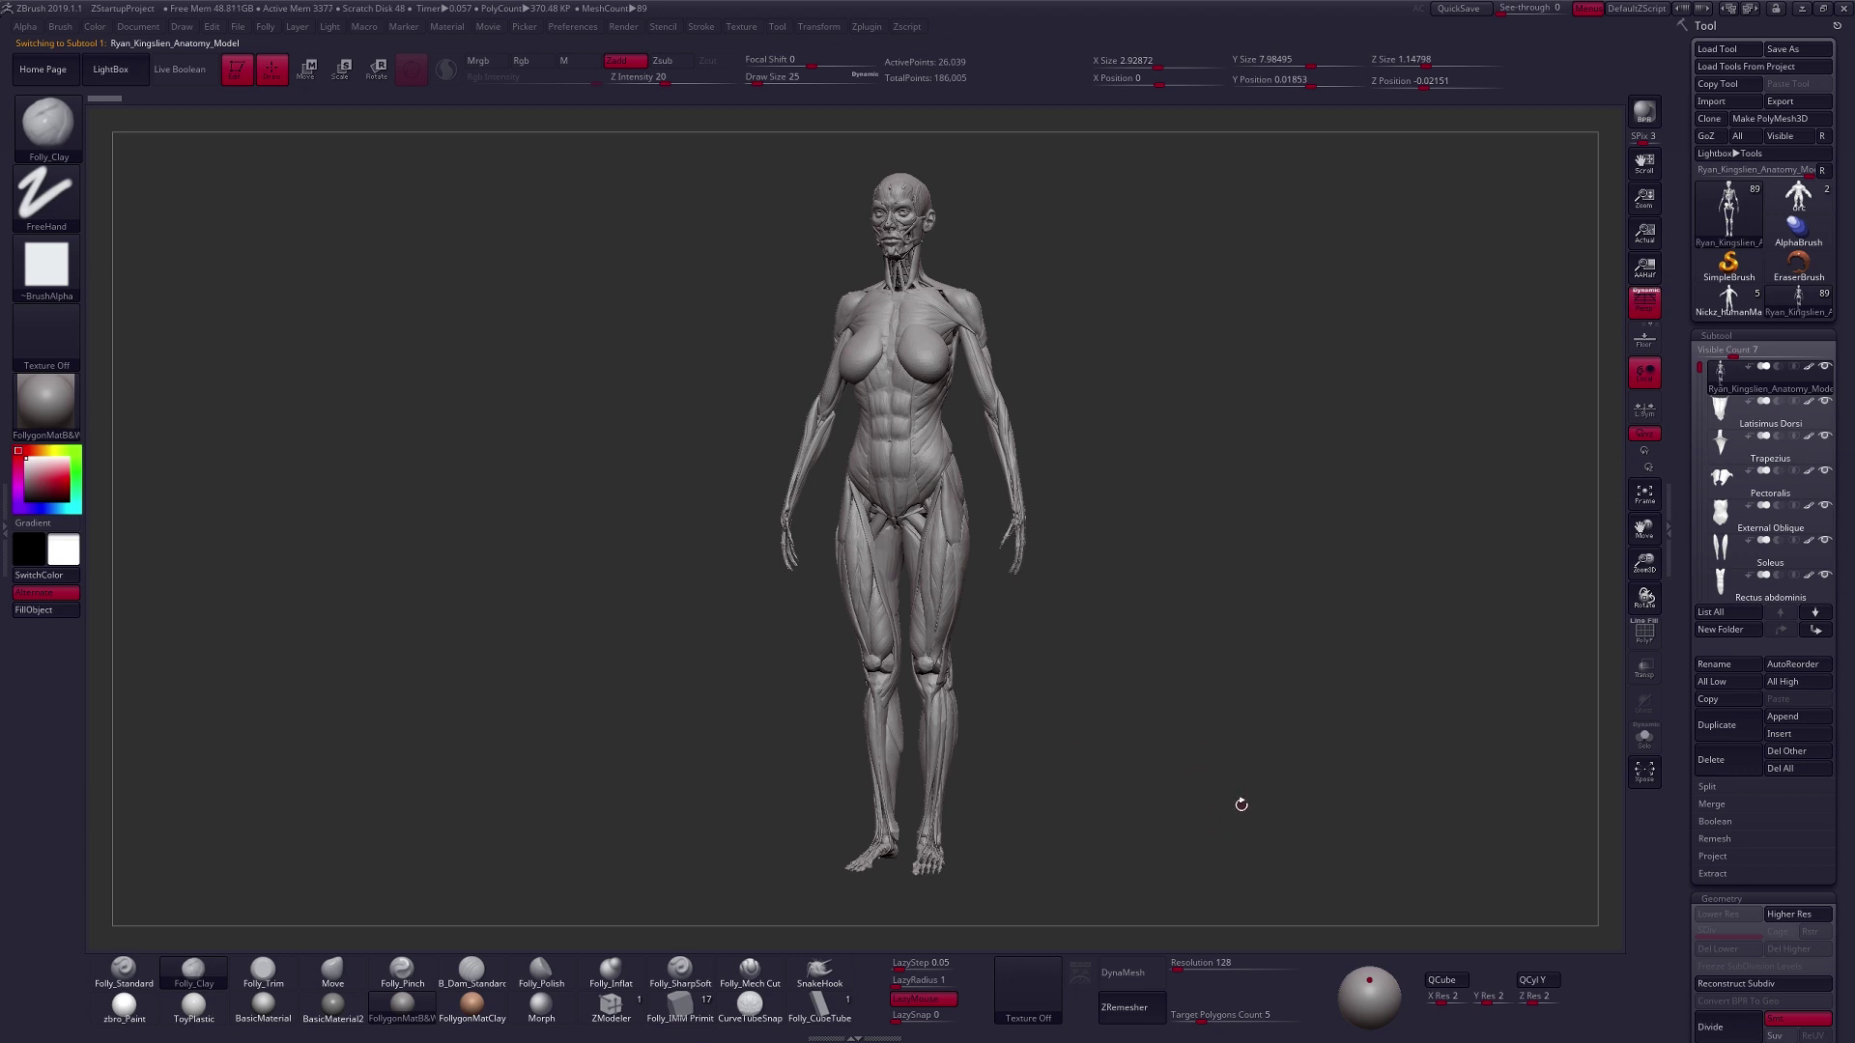
Switch back to the orc model and frame its full figure from the front.
click(1798, 203)
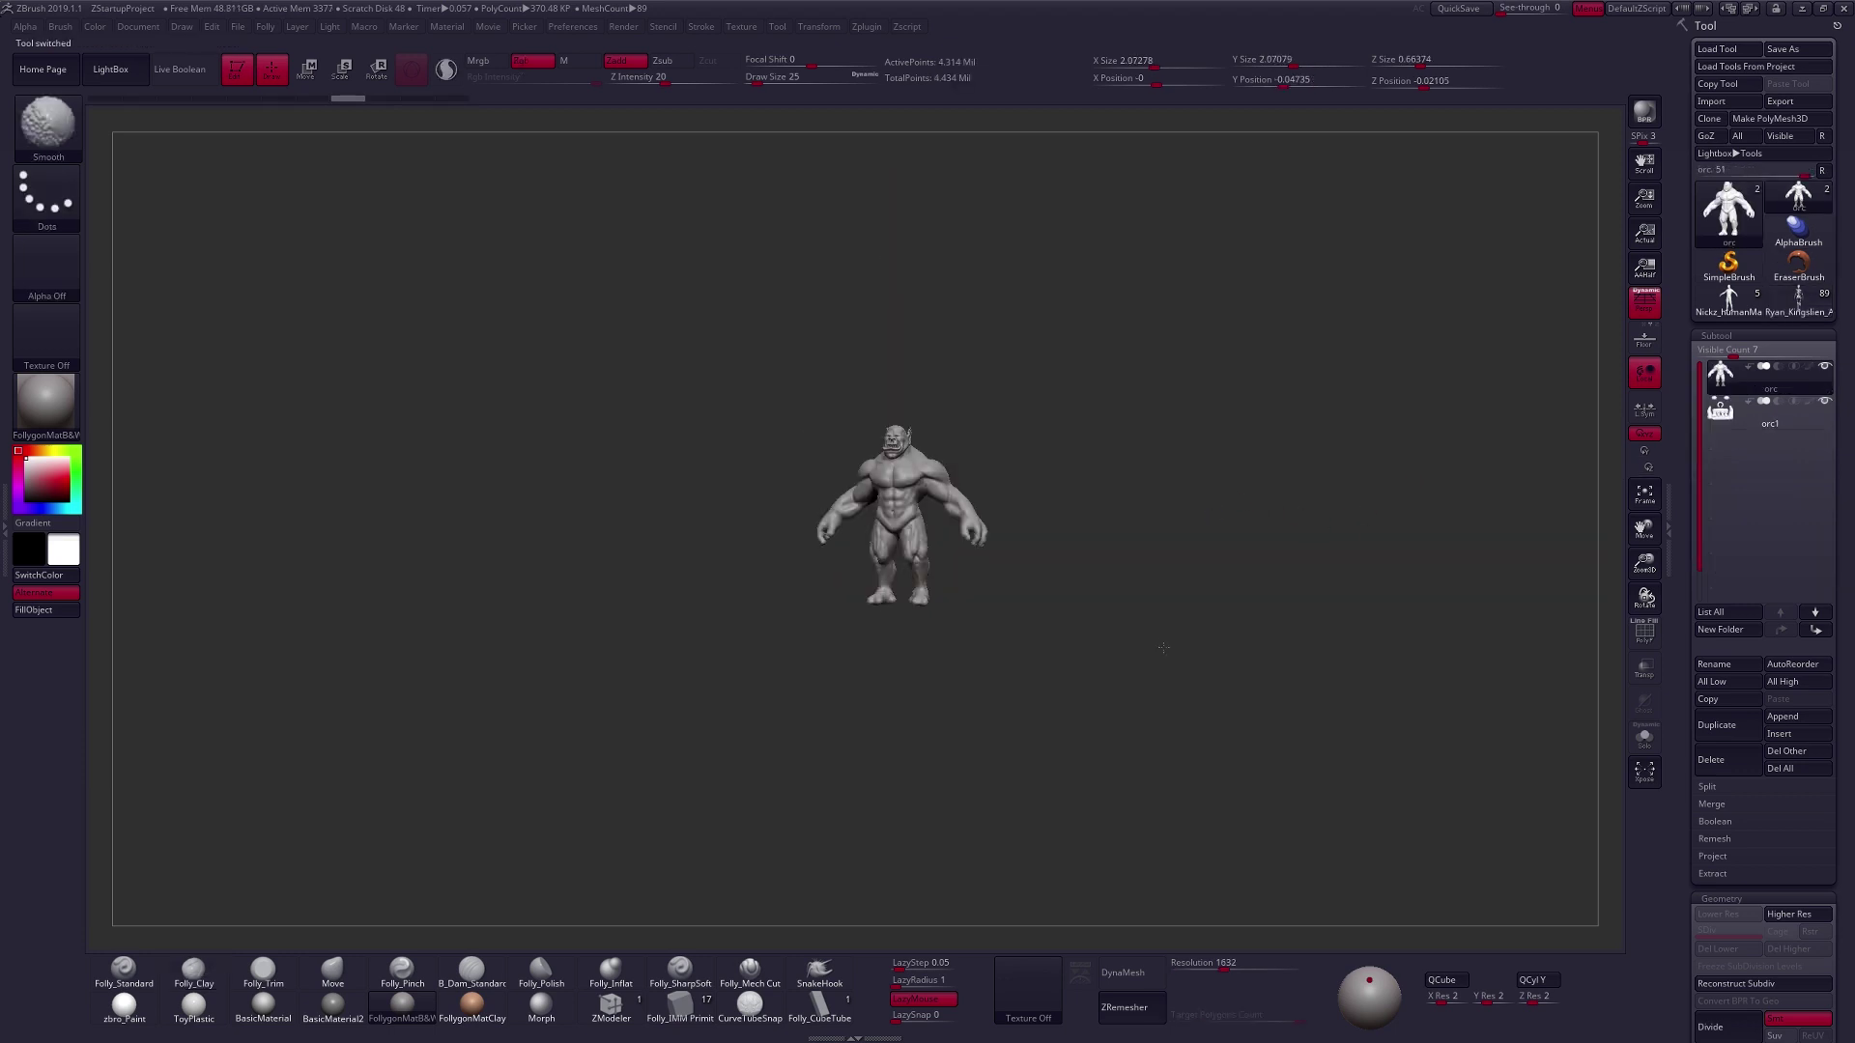
shift+drag(1163, 645, 1125, 628)
mouse_move(925, 510)
alt+mouse_down()
mouse_move(1056, 728)
mouse_move(1059, 713)
alt+mouse_up()
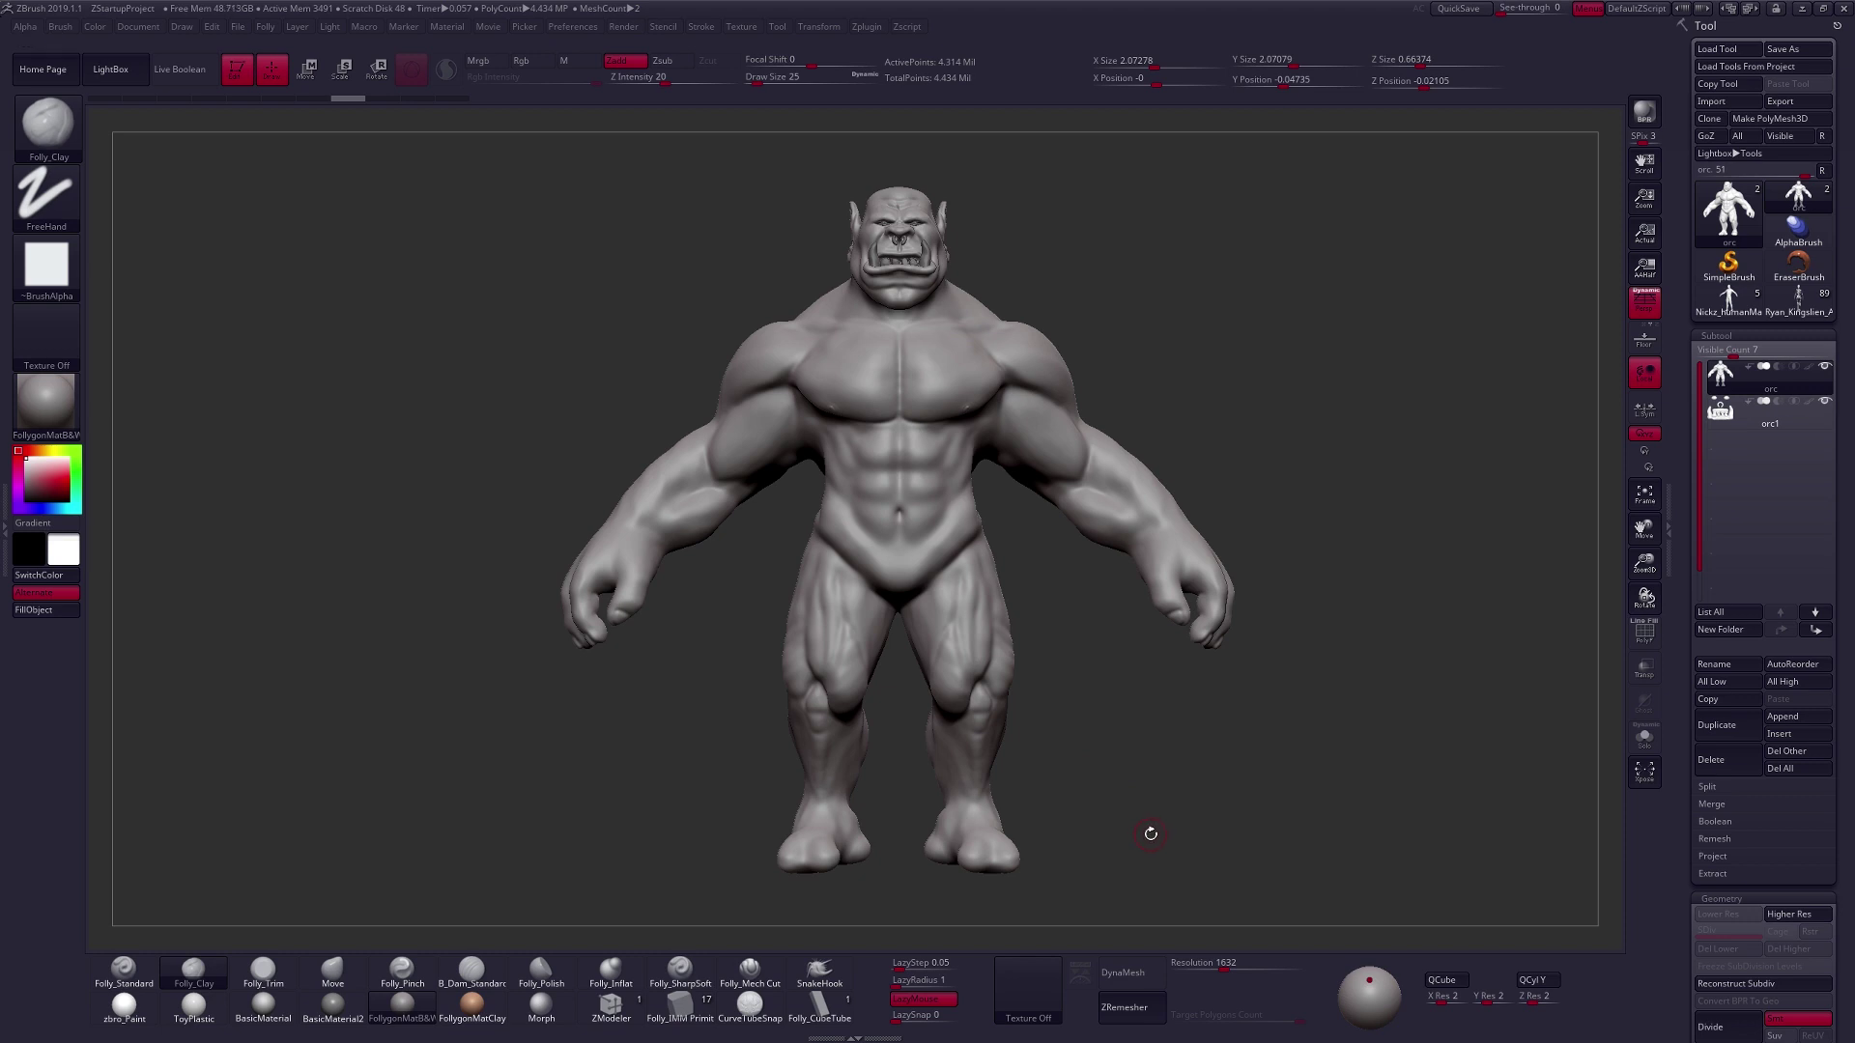
Choose the SelectLasso brush and isolate both of the orc's arms by lassoing one symmetrically from the shoulder outward.
key(ctrl+shift)
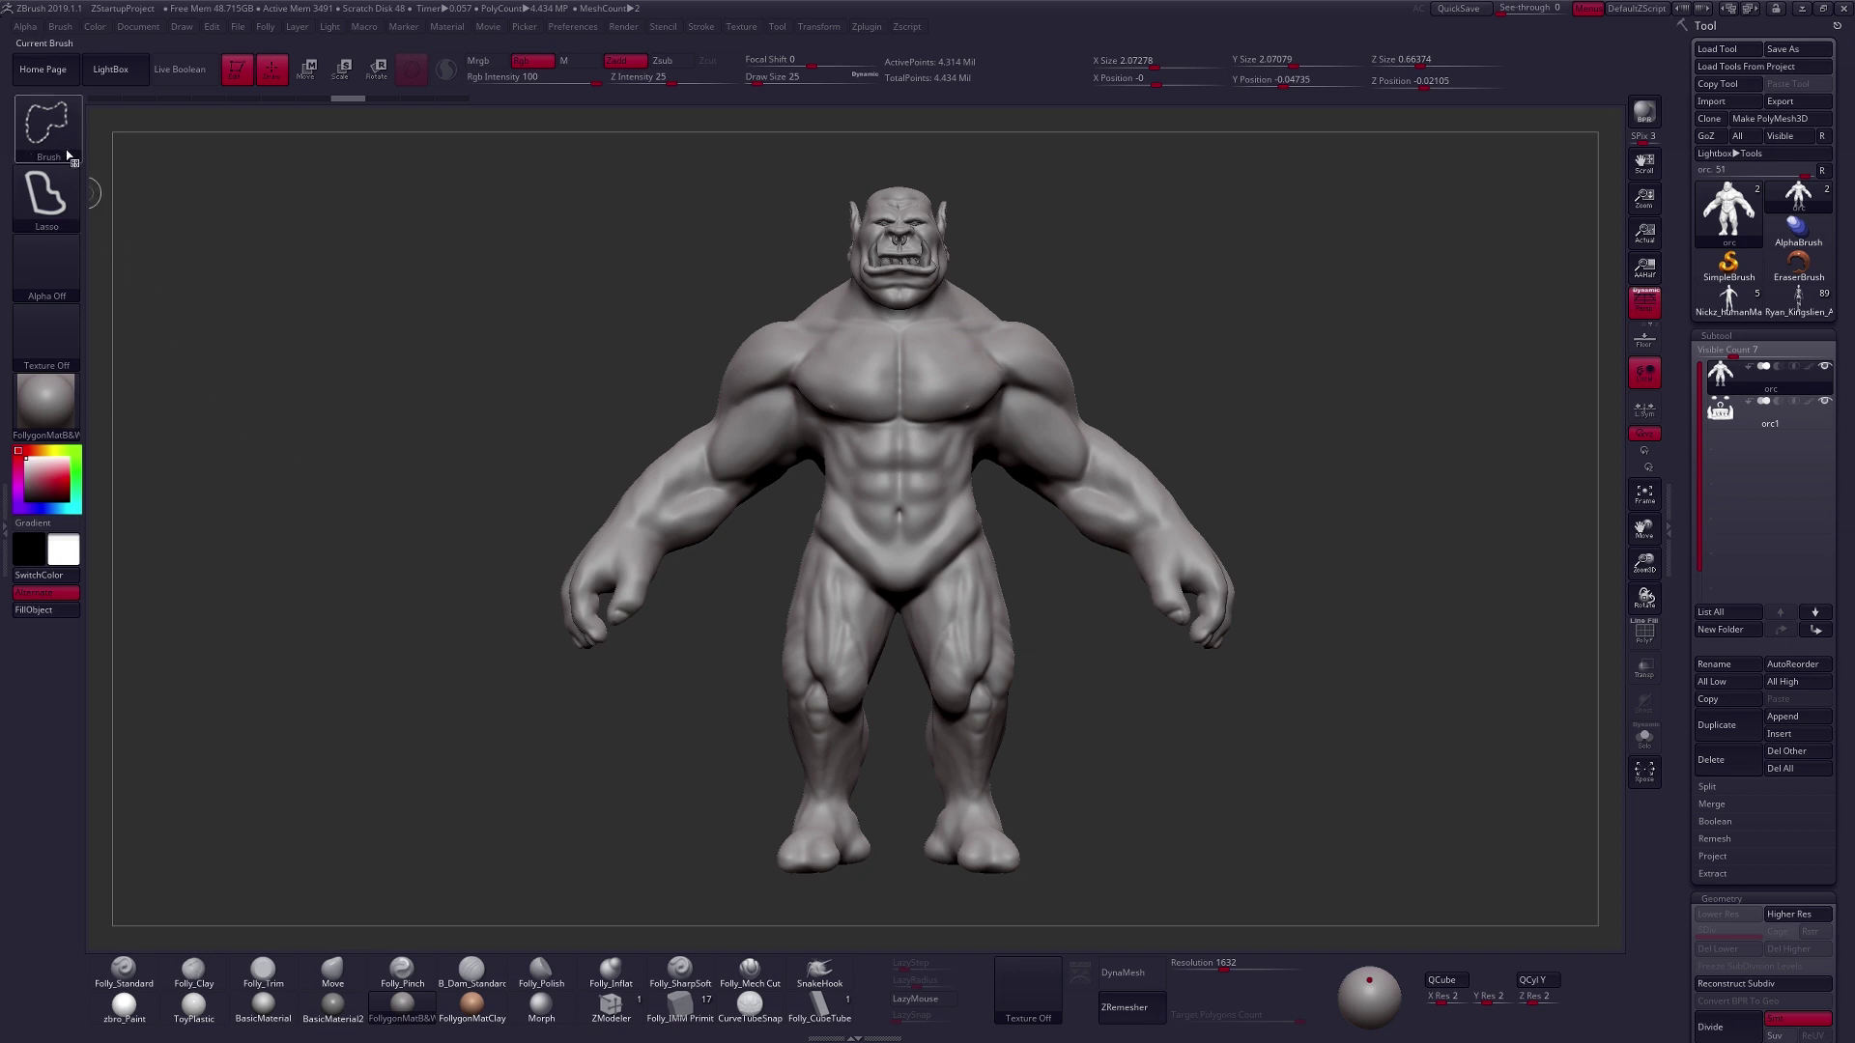
click(67, 154)
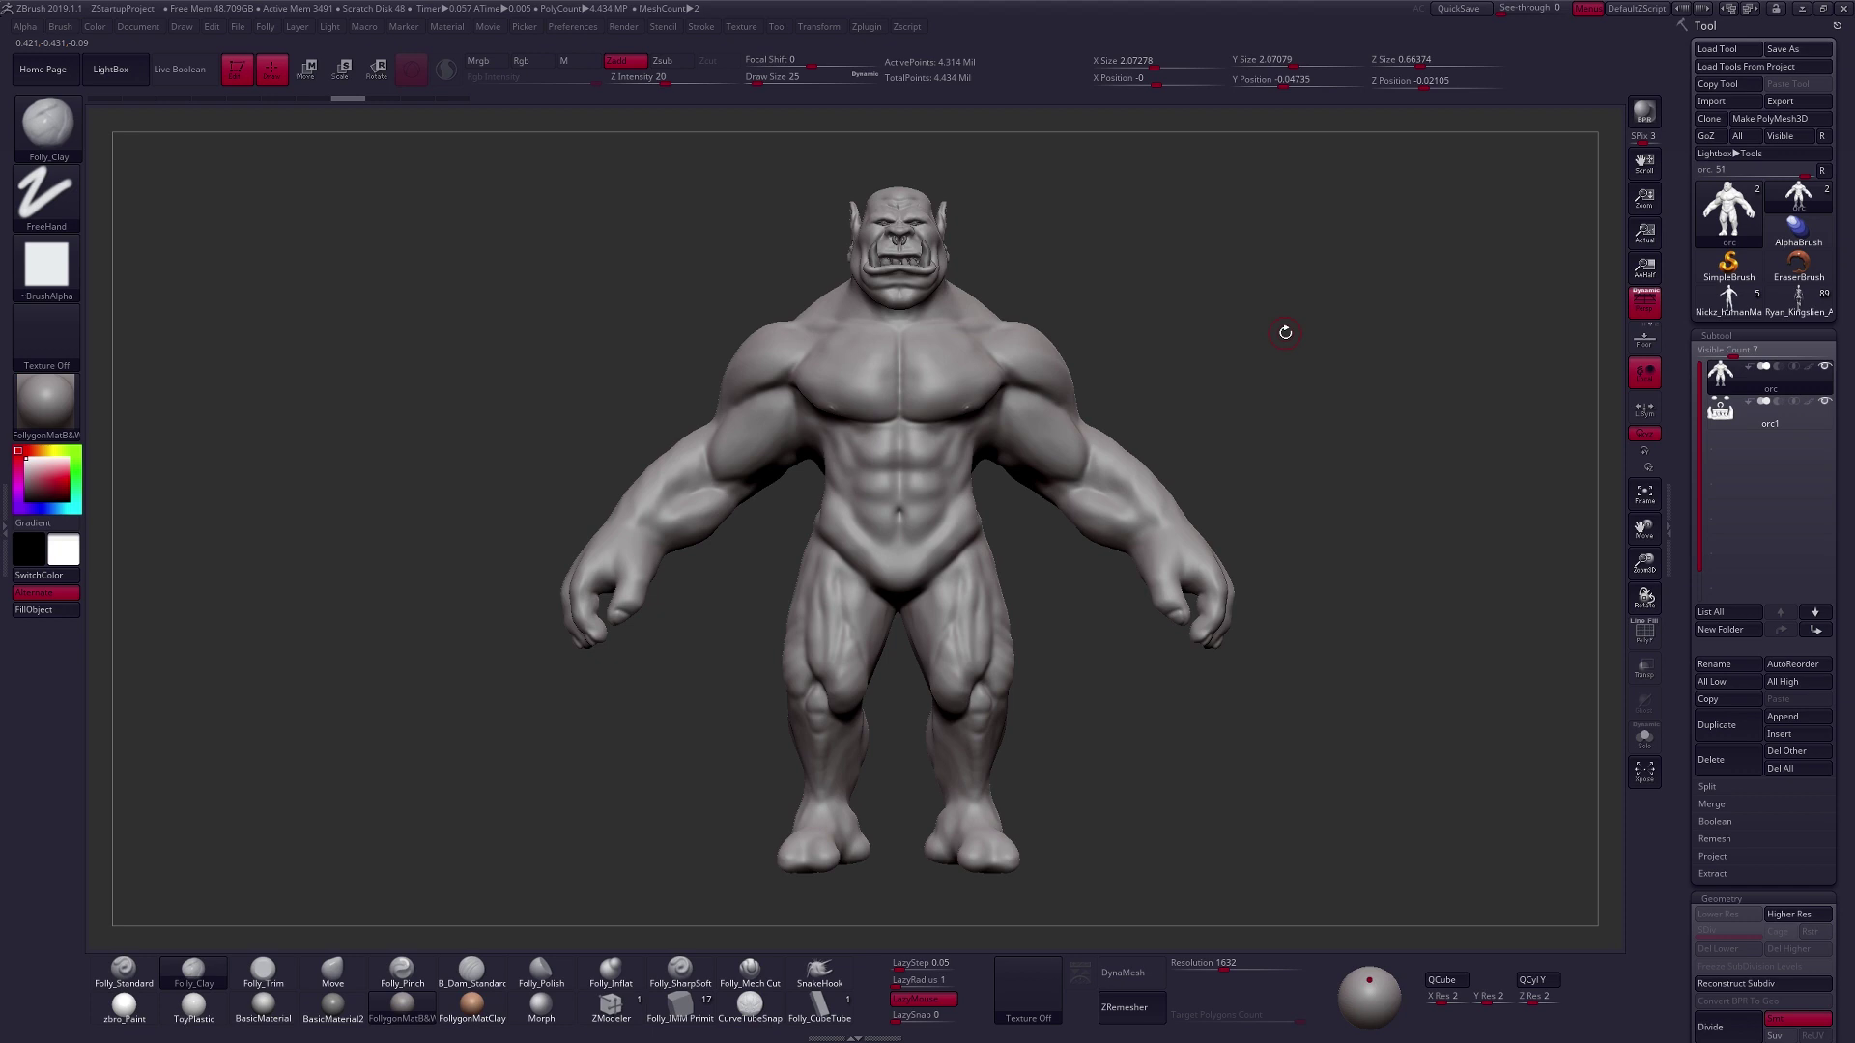
key(ctrl+shift)
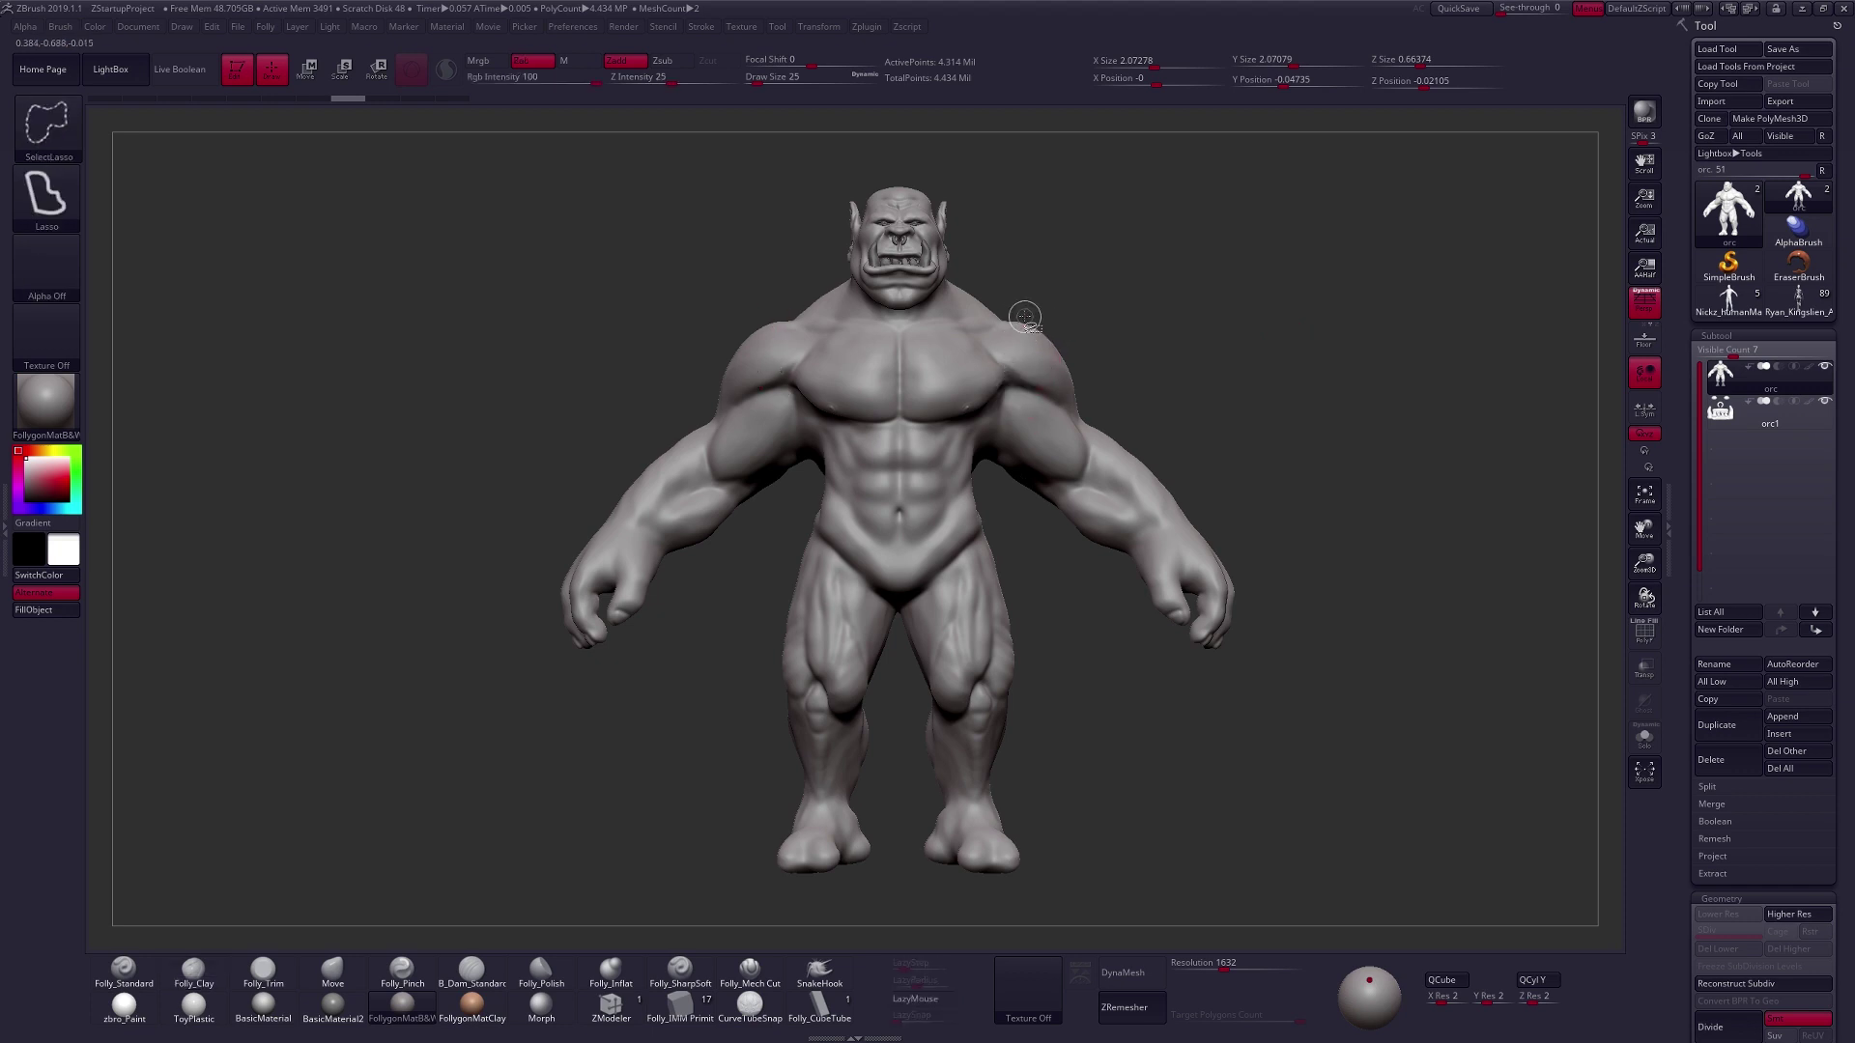
mouse_move(993, 441)
ctrl+shift+mouse_down()
mouse_move(1048, 580)
mouse_move(1396, 628)
mouse_move(1438, 517)
ctrl+shift+mouse_up()
mouse_move(1326, 862)
mouse_down()
mouse_move(1208, 875)
mouse_move(1310, 863)
mouse_up()
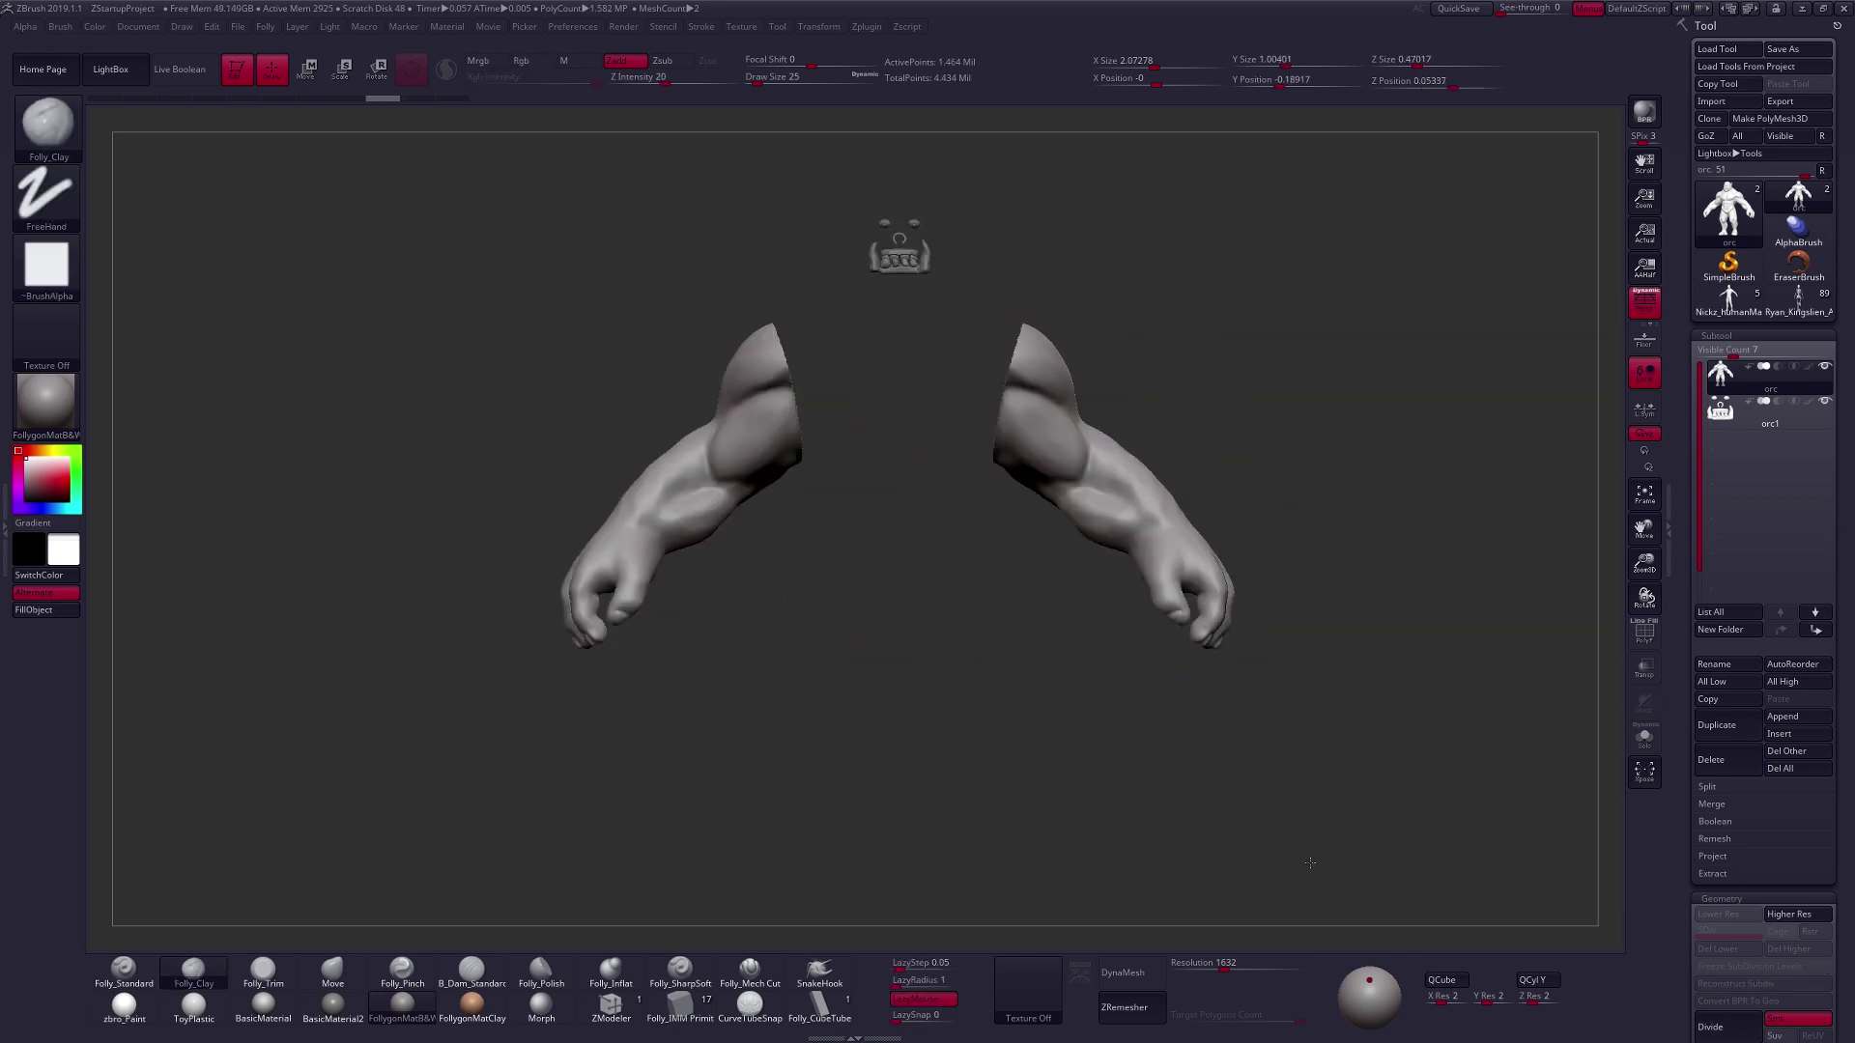
key(ctrl+w)
Turn on double-sided display for the orc mesh so the insides of the cut arms are rendered.
drag(1683, 502, 1692, 326)
click(1730, 638)
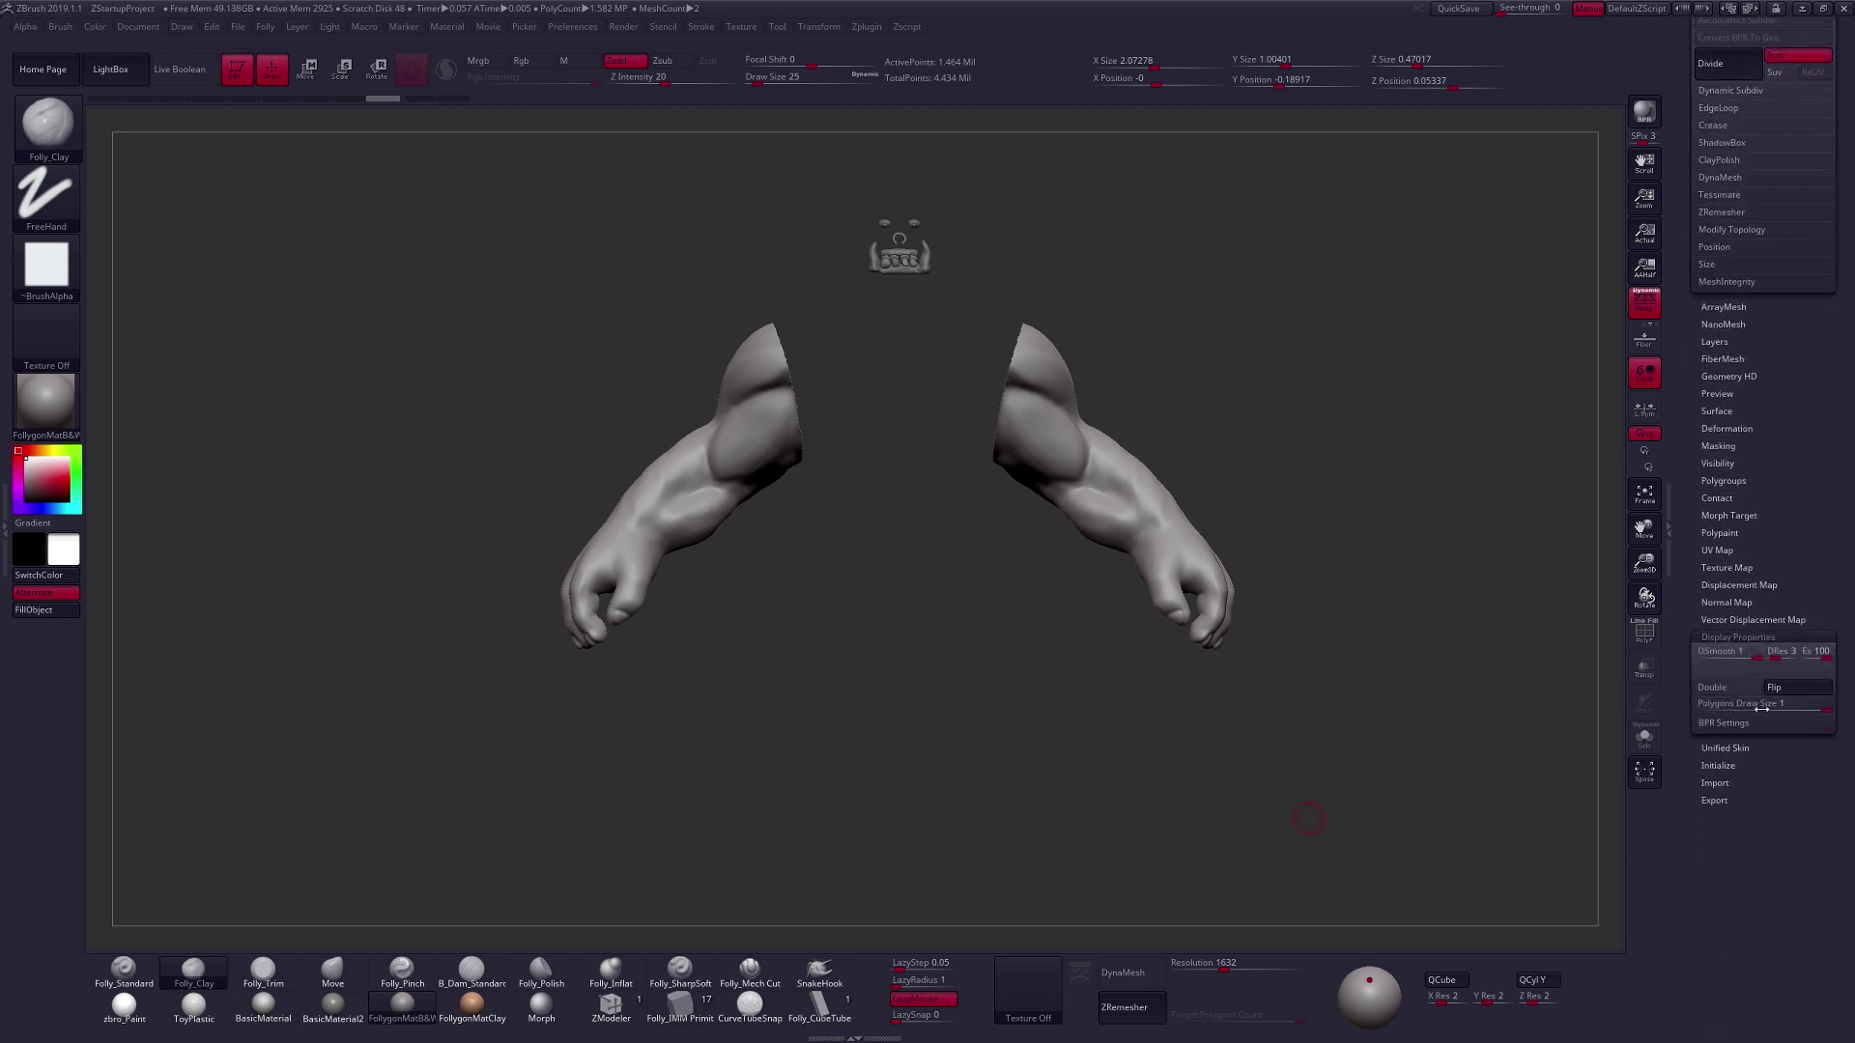
drag(896, 410, 1018, 383)
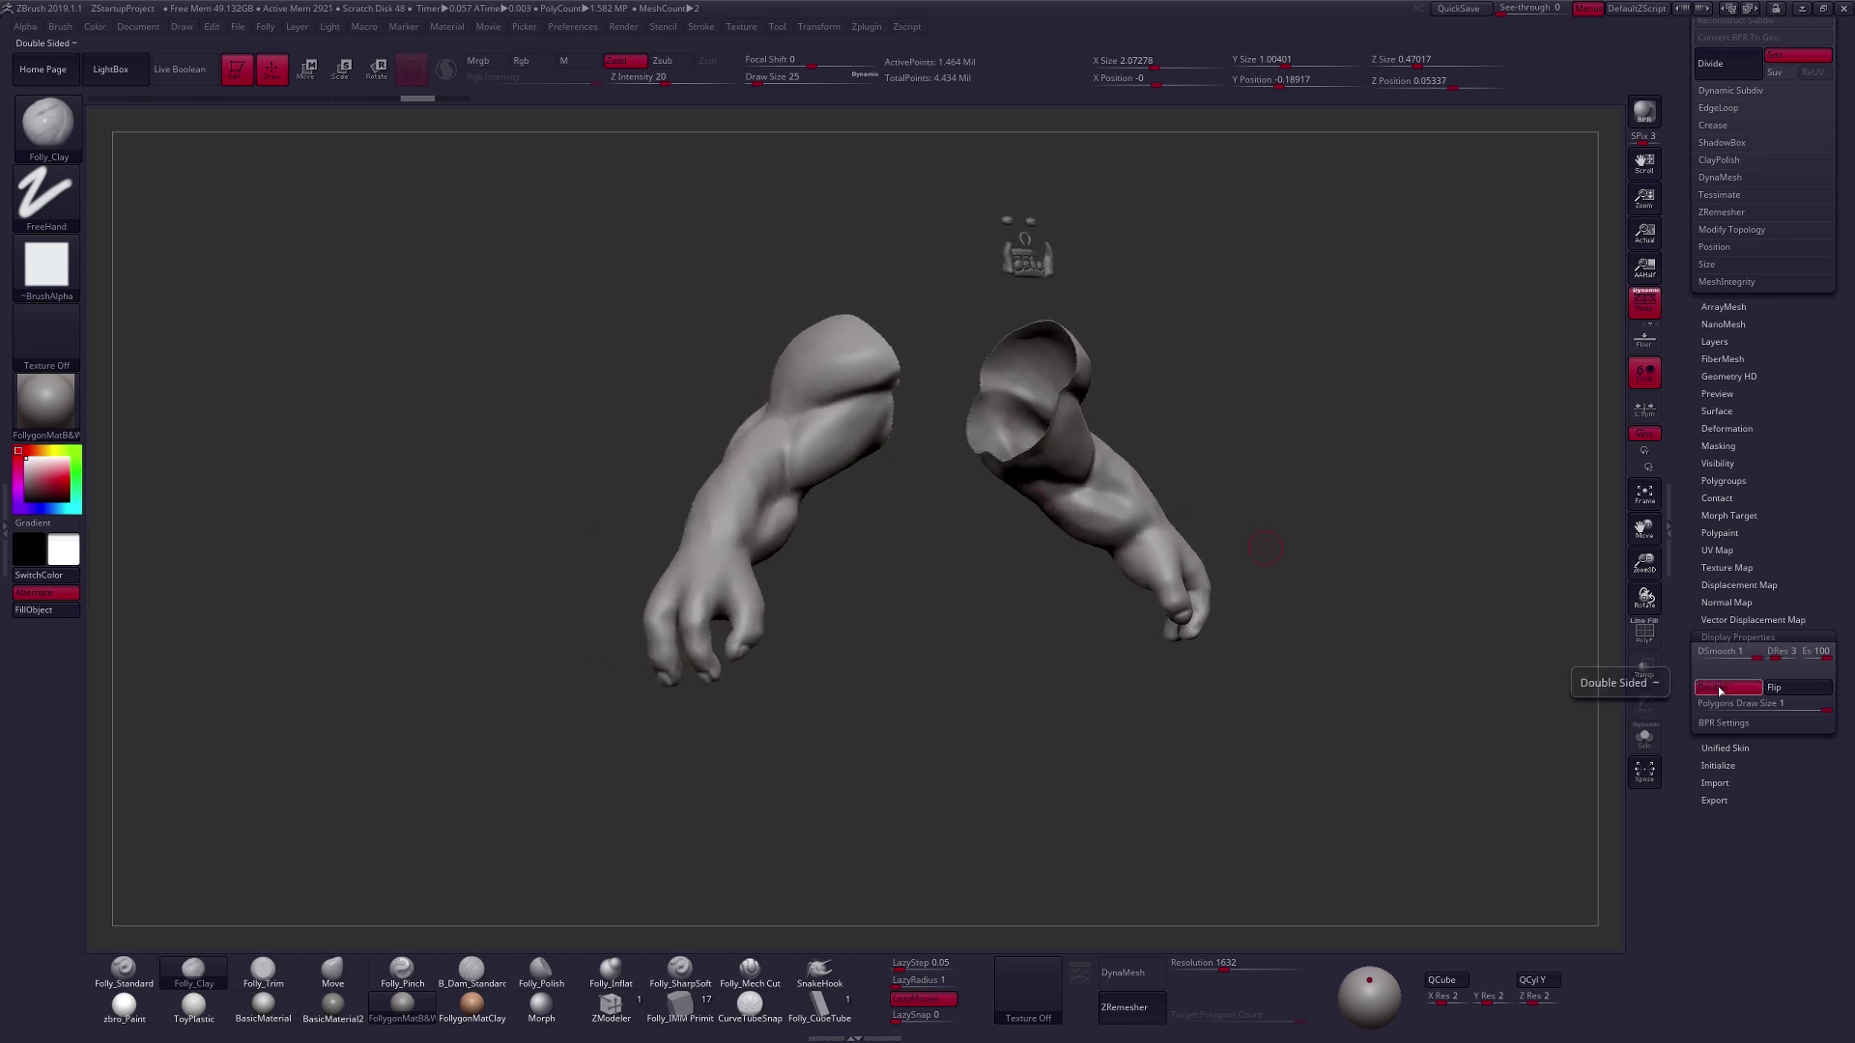
click(1737, 636)
click(1742, 555)
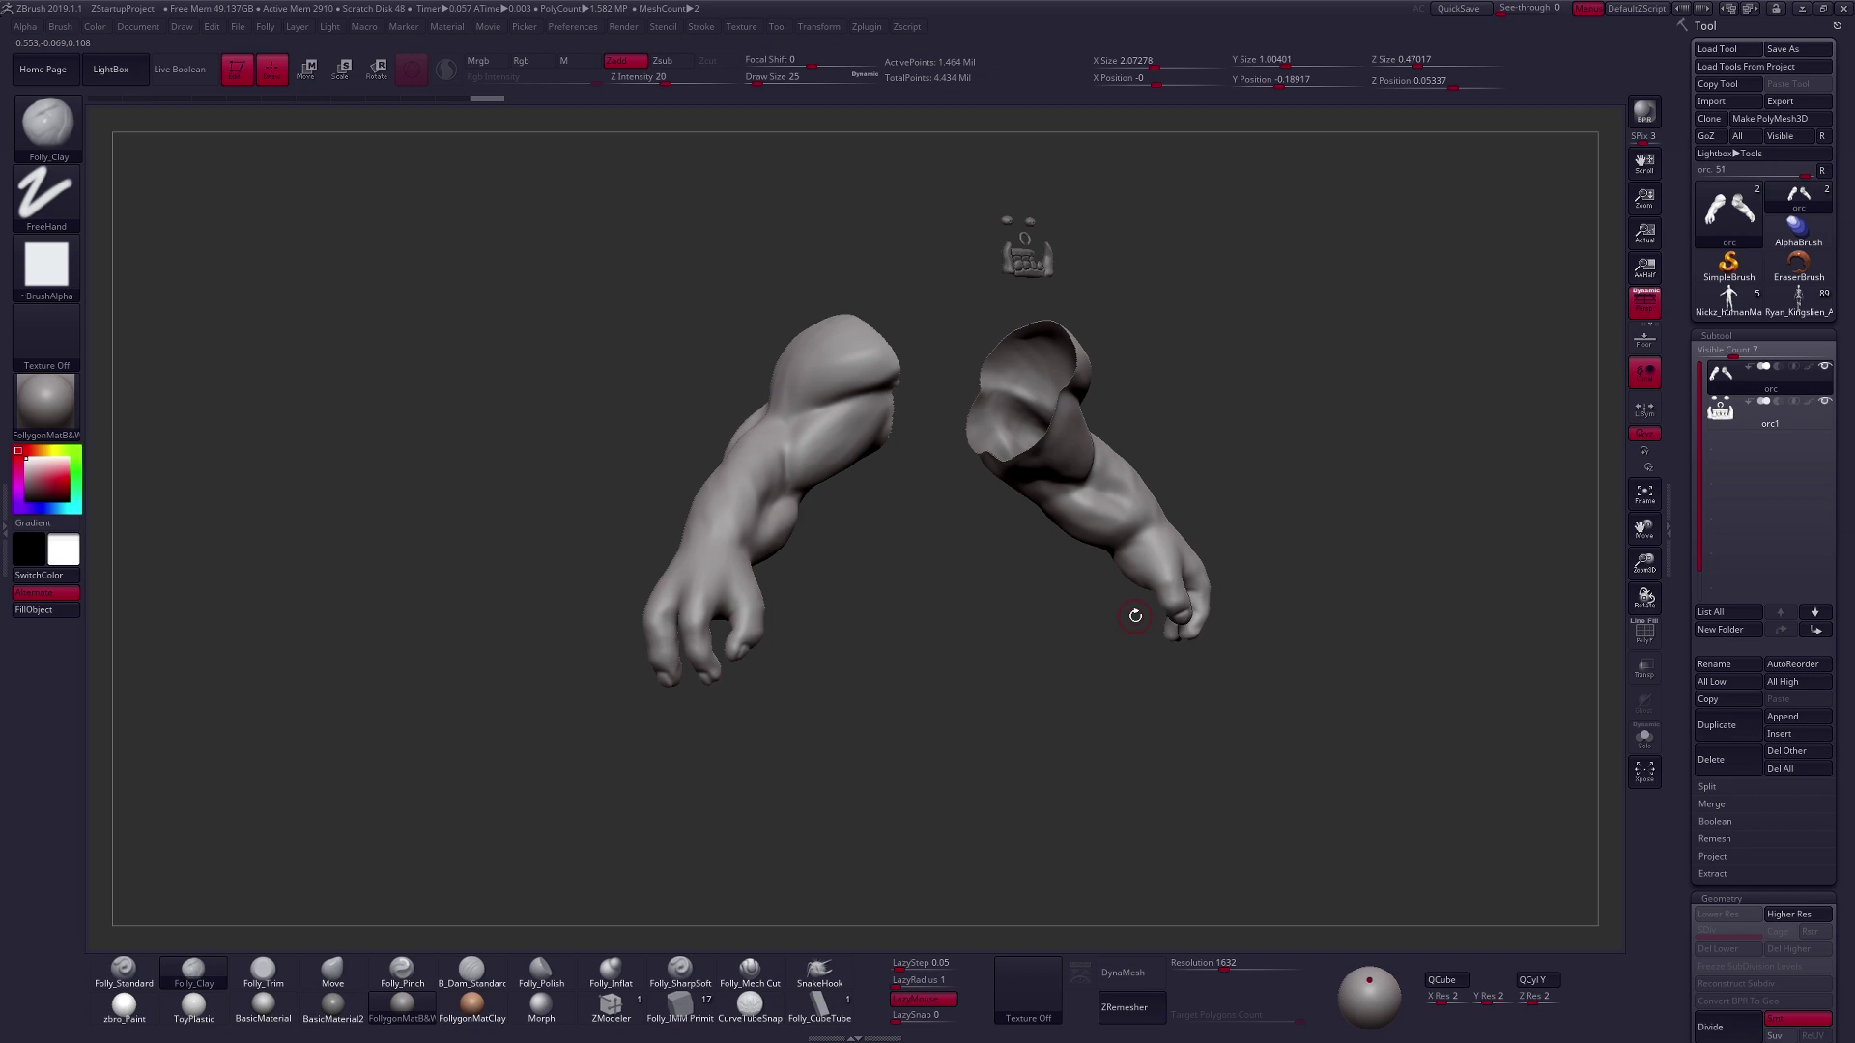
Invert the mesh visibility to hide the arms and show only the orc's head, torso and legs.
key(ctrl+z)
key(ctrl+shift+z)
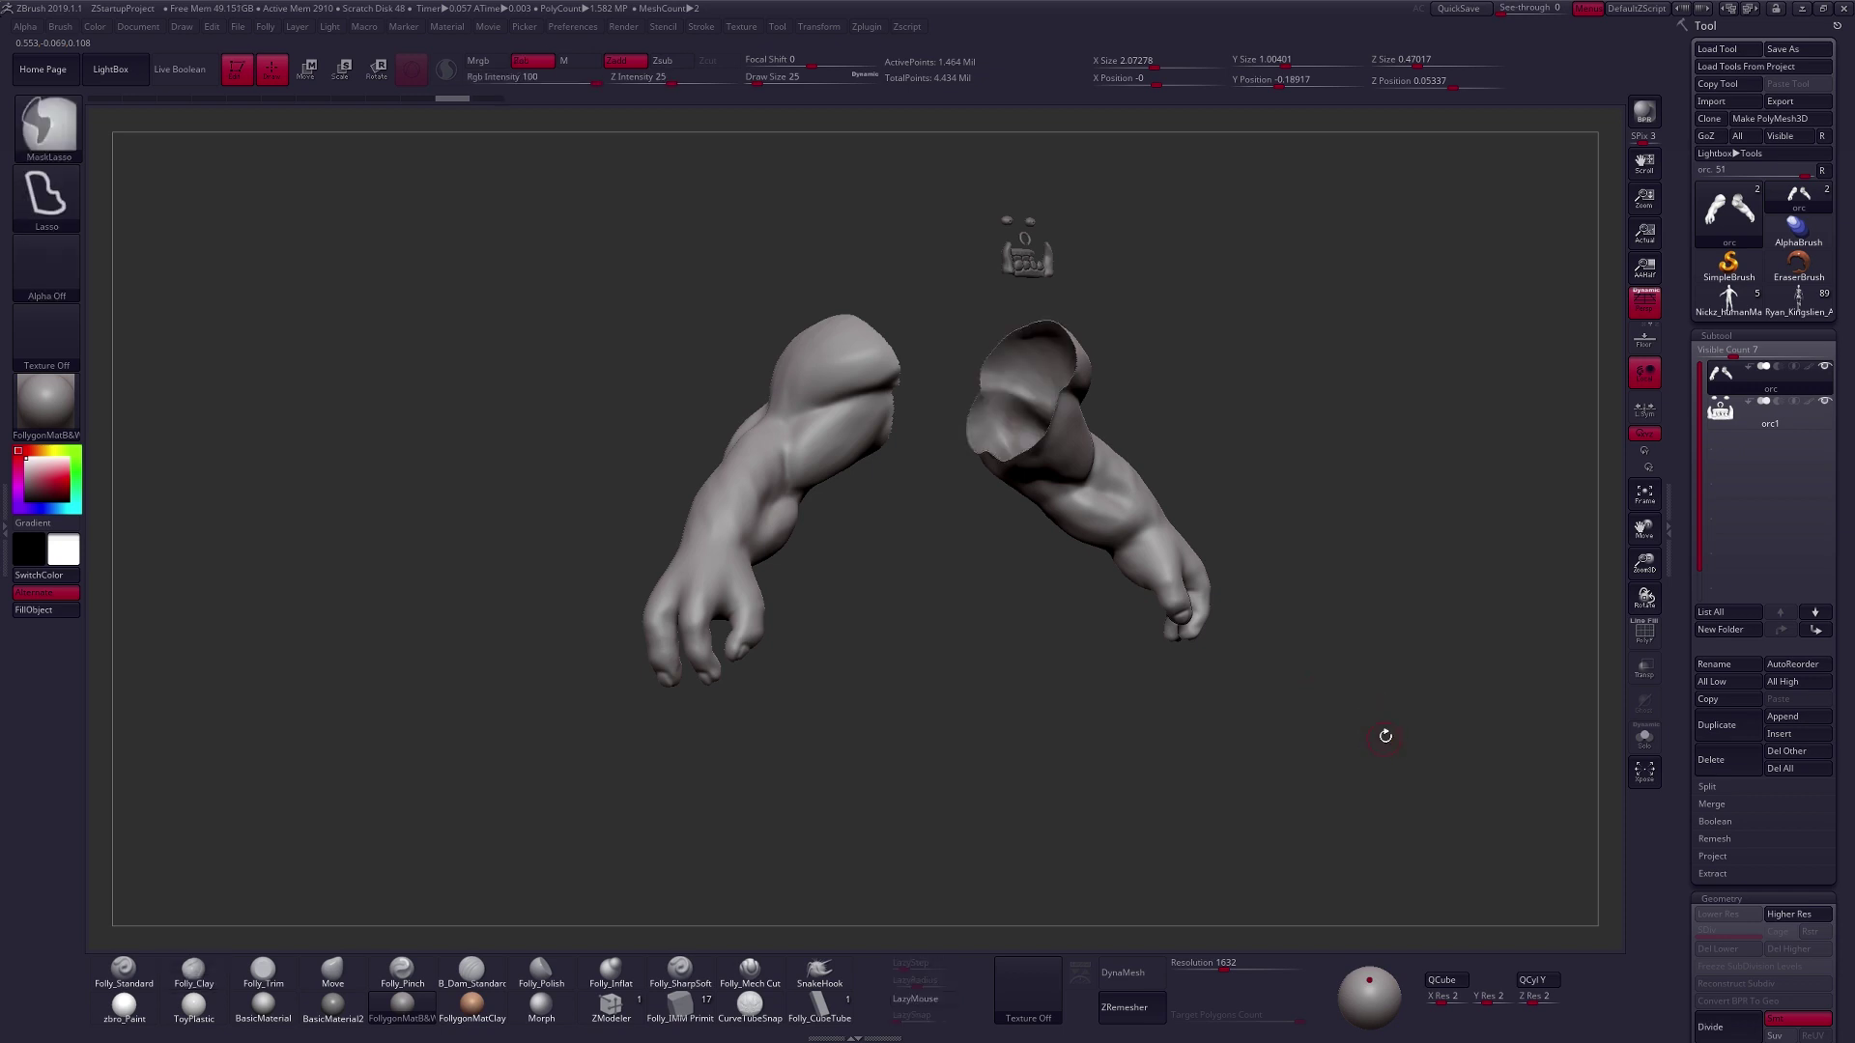
ctrl+shift+click(1382, 750)
mouse_move(1394, 757)
mouse_down()
mouse_move(1341, 771)
mouse_move(1379, 704)
mouse_up()
key(ctrl+z)
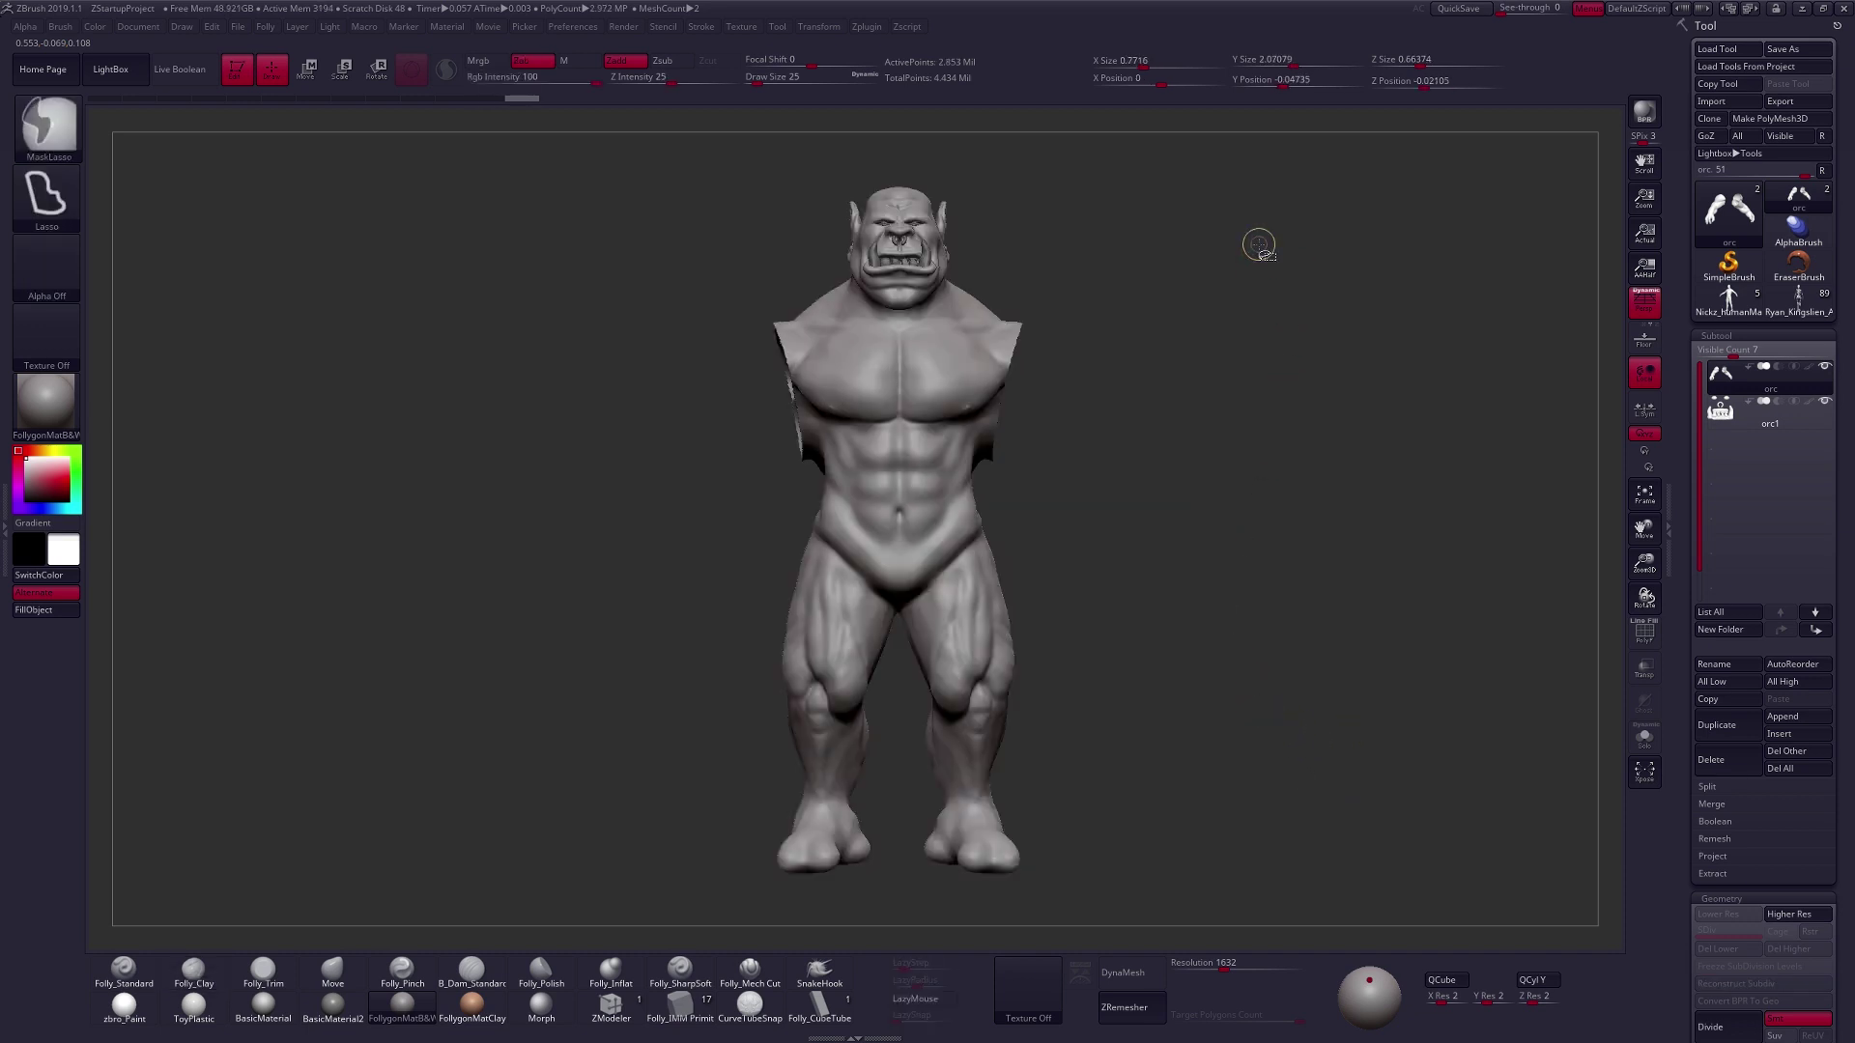
ctrl+shift+drag(1313, 249, 1451, 388)
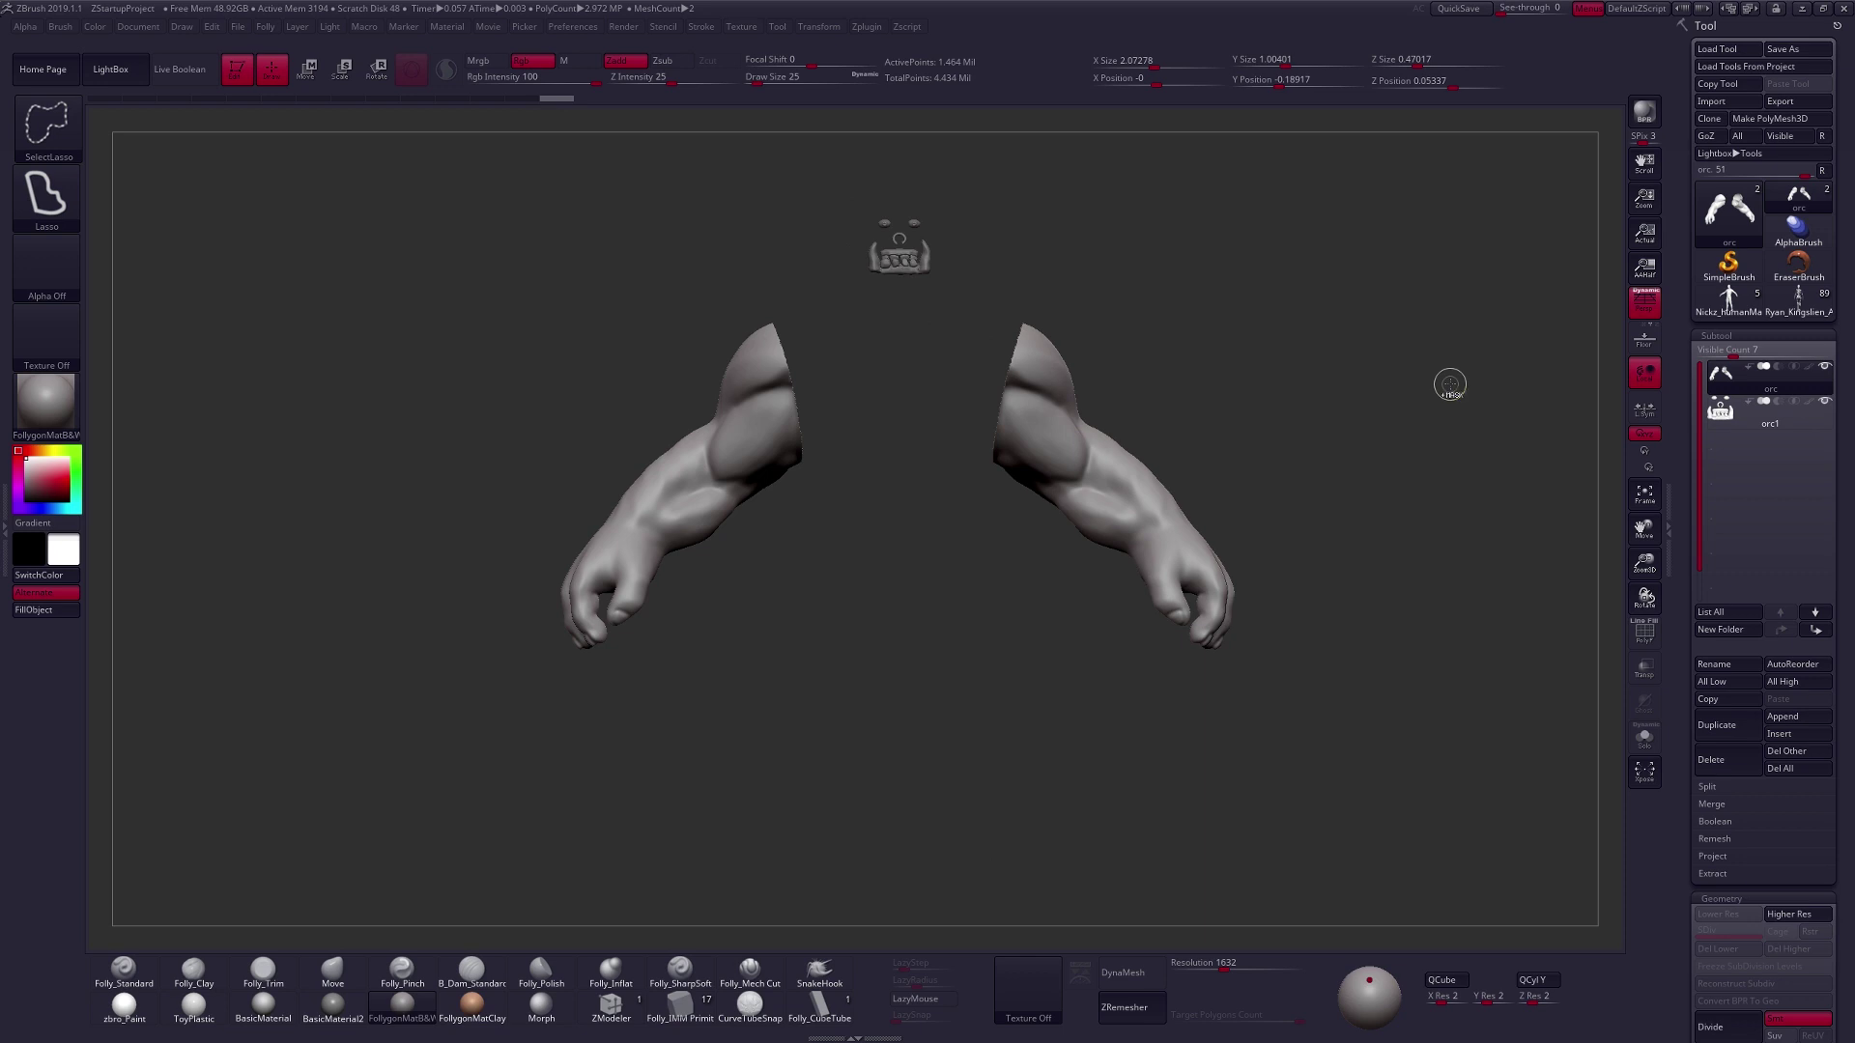
key(ctrl+z)
Lasso-hide the leftover arm geometry around the shoulder openings from behind, and return to a front view of the armless body.
drag(1287, 469, 1138, 493)
right_drag(1138, 493, 1092, 498)
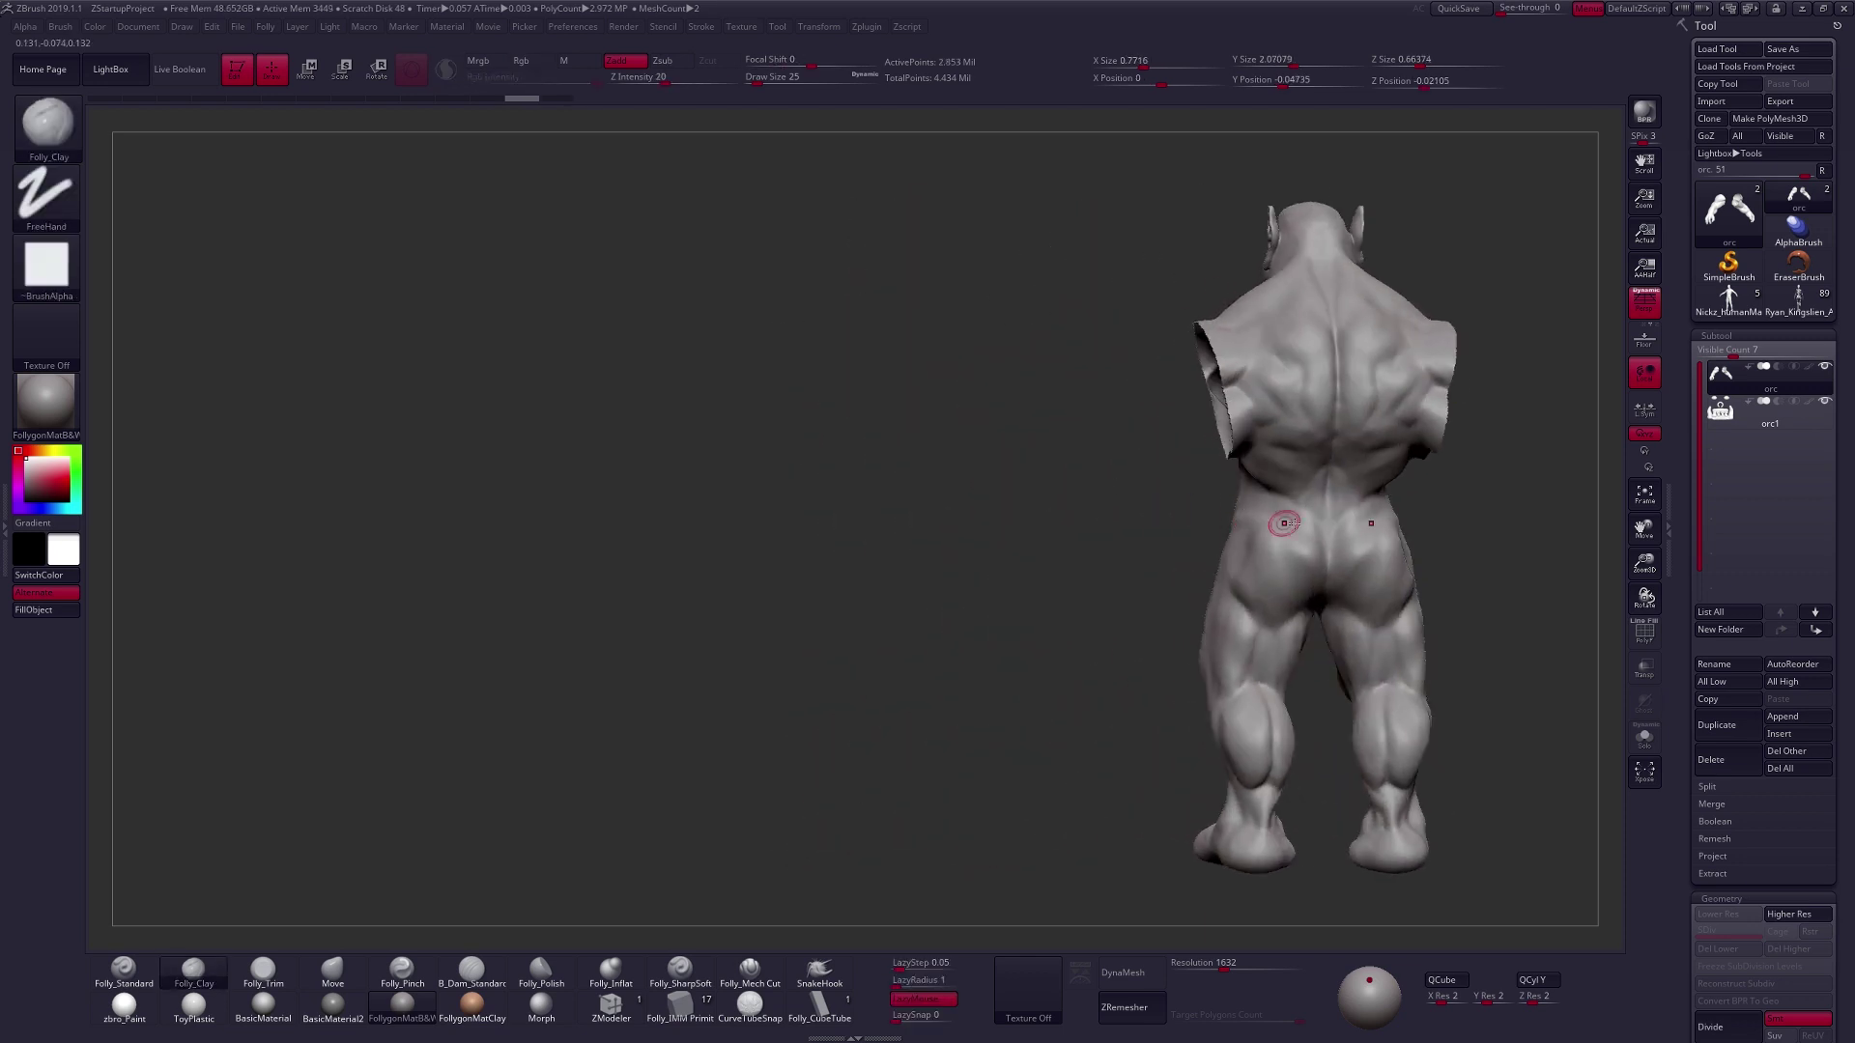
alt+right_drag(1284, 522, 849, 621)
right_drag(991, 474, 1002, 403)
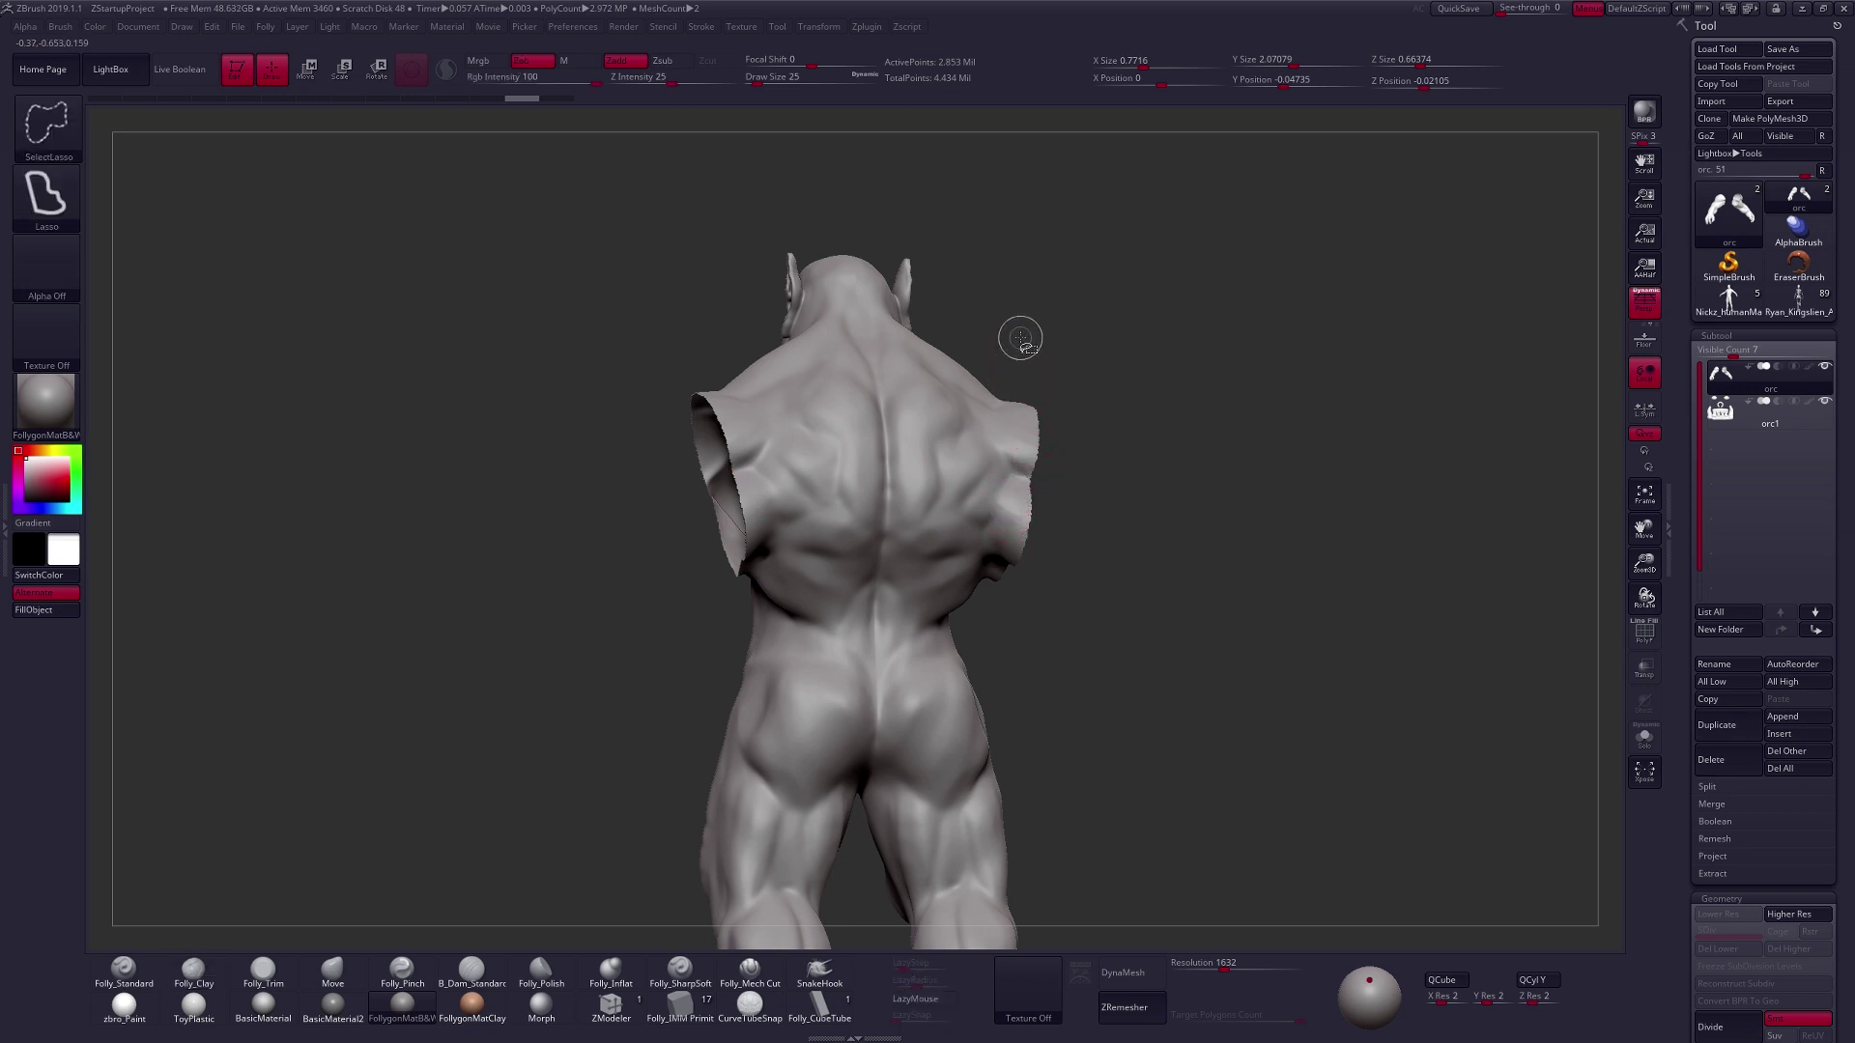
ctrl+shift+drag(1021, 346, 1010, 425)
mouse_move(979, 639)
ctrl+shift+mouse_down()
mouse_move(1010, 652)
mouse_move(1285, 565)
ctrl+shift+mouse_up()
mouse_move(1194, 686)
ctrl+shift+mouse_down()
mouse_move(1155, 731)
mouse_move(1163, 750)
mouse_move(1233, 737)
mouse_move(1267, 693)
mouse_move(1189, 642)
mouse_move(1246, 638)
ctrl+shift+mouse_up()
drag(1159, 646, 1214, 654)
right_drag(1096, 600, 1110, 612)
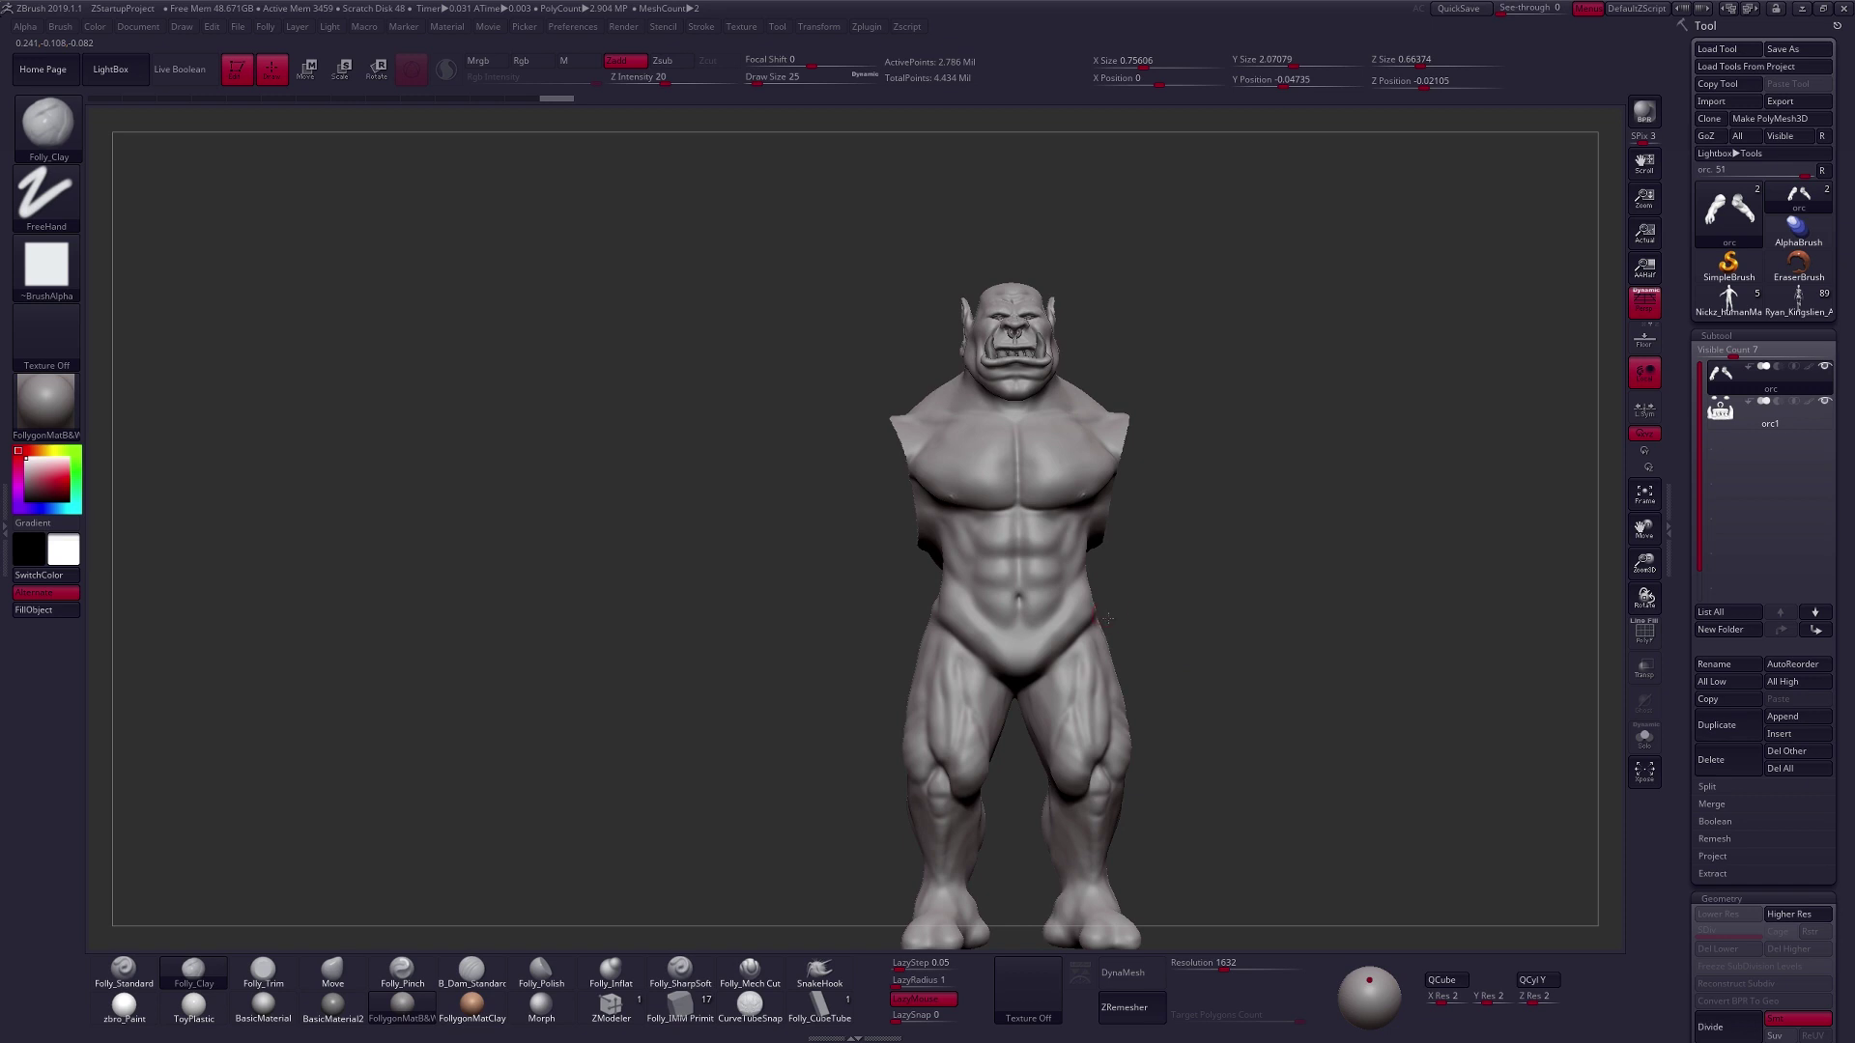
alt+drag(1134, 672, 1112, 603)
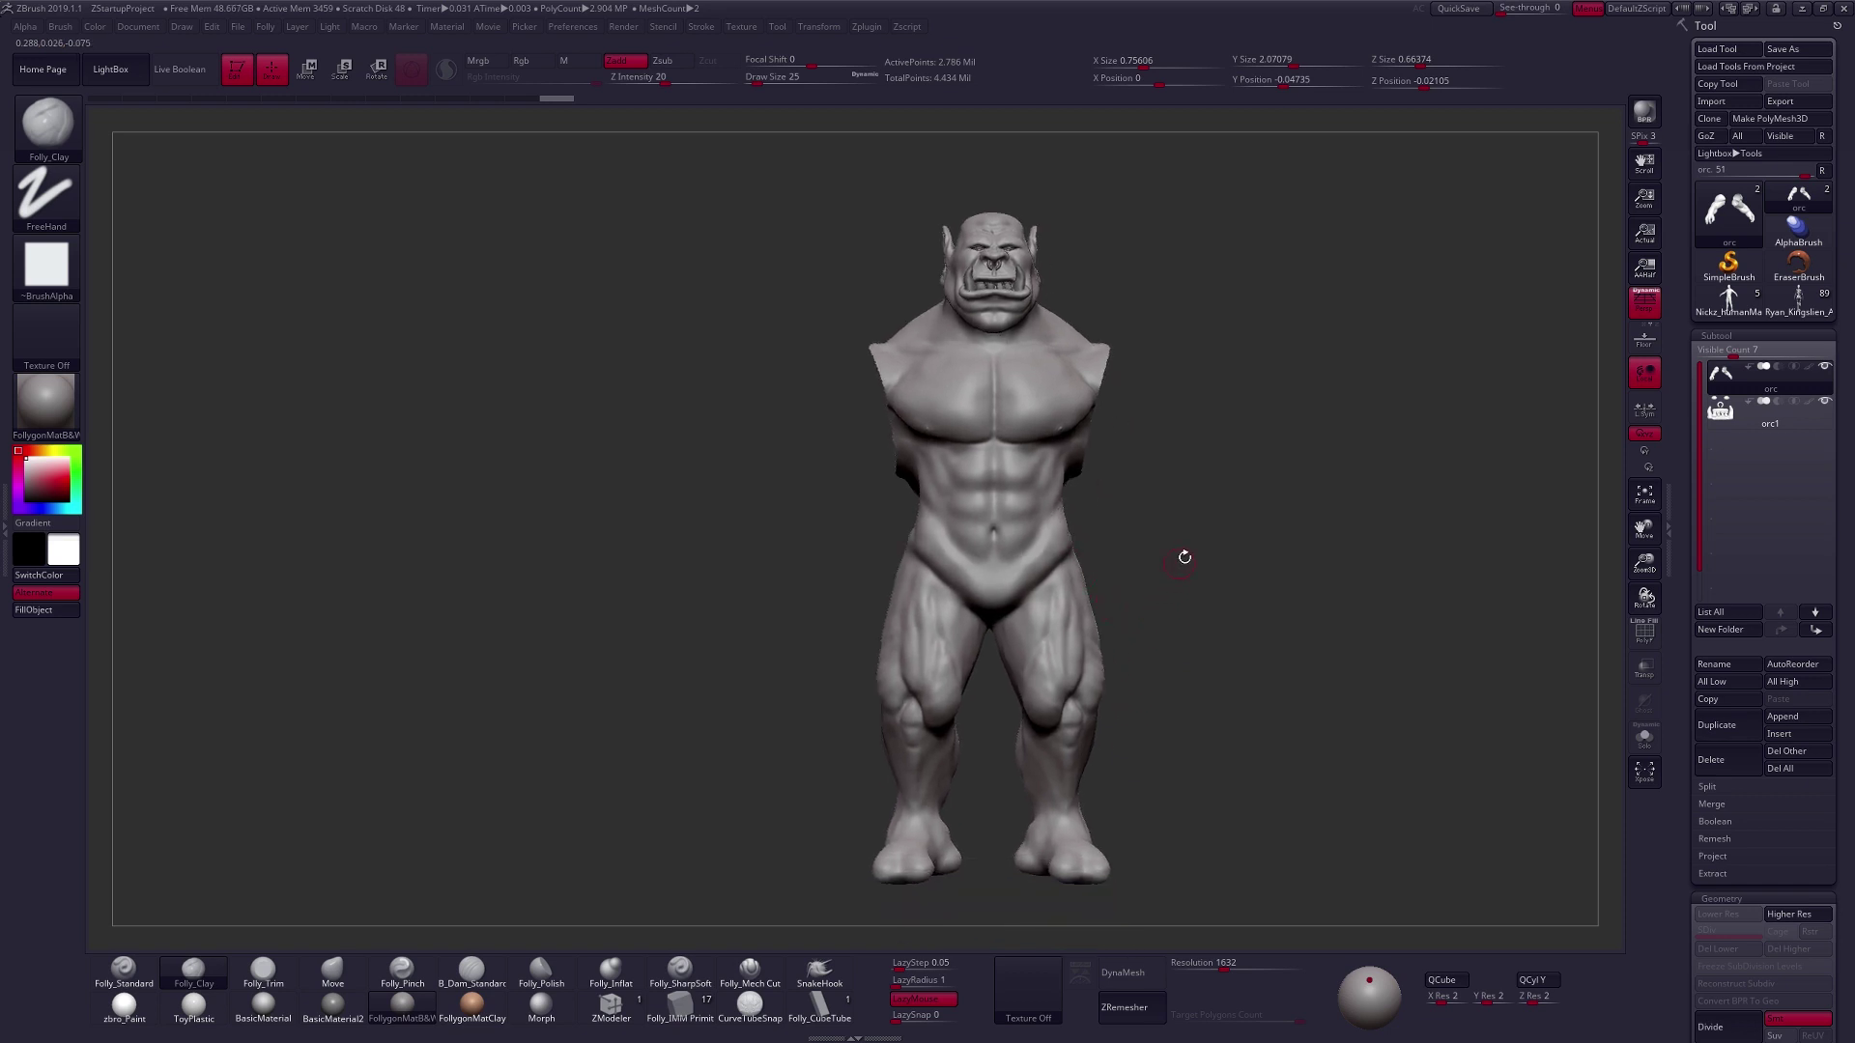
Split the hidden arms off the orc body into their own subtool.
drag(1684, 540, 1686, 364)
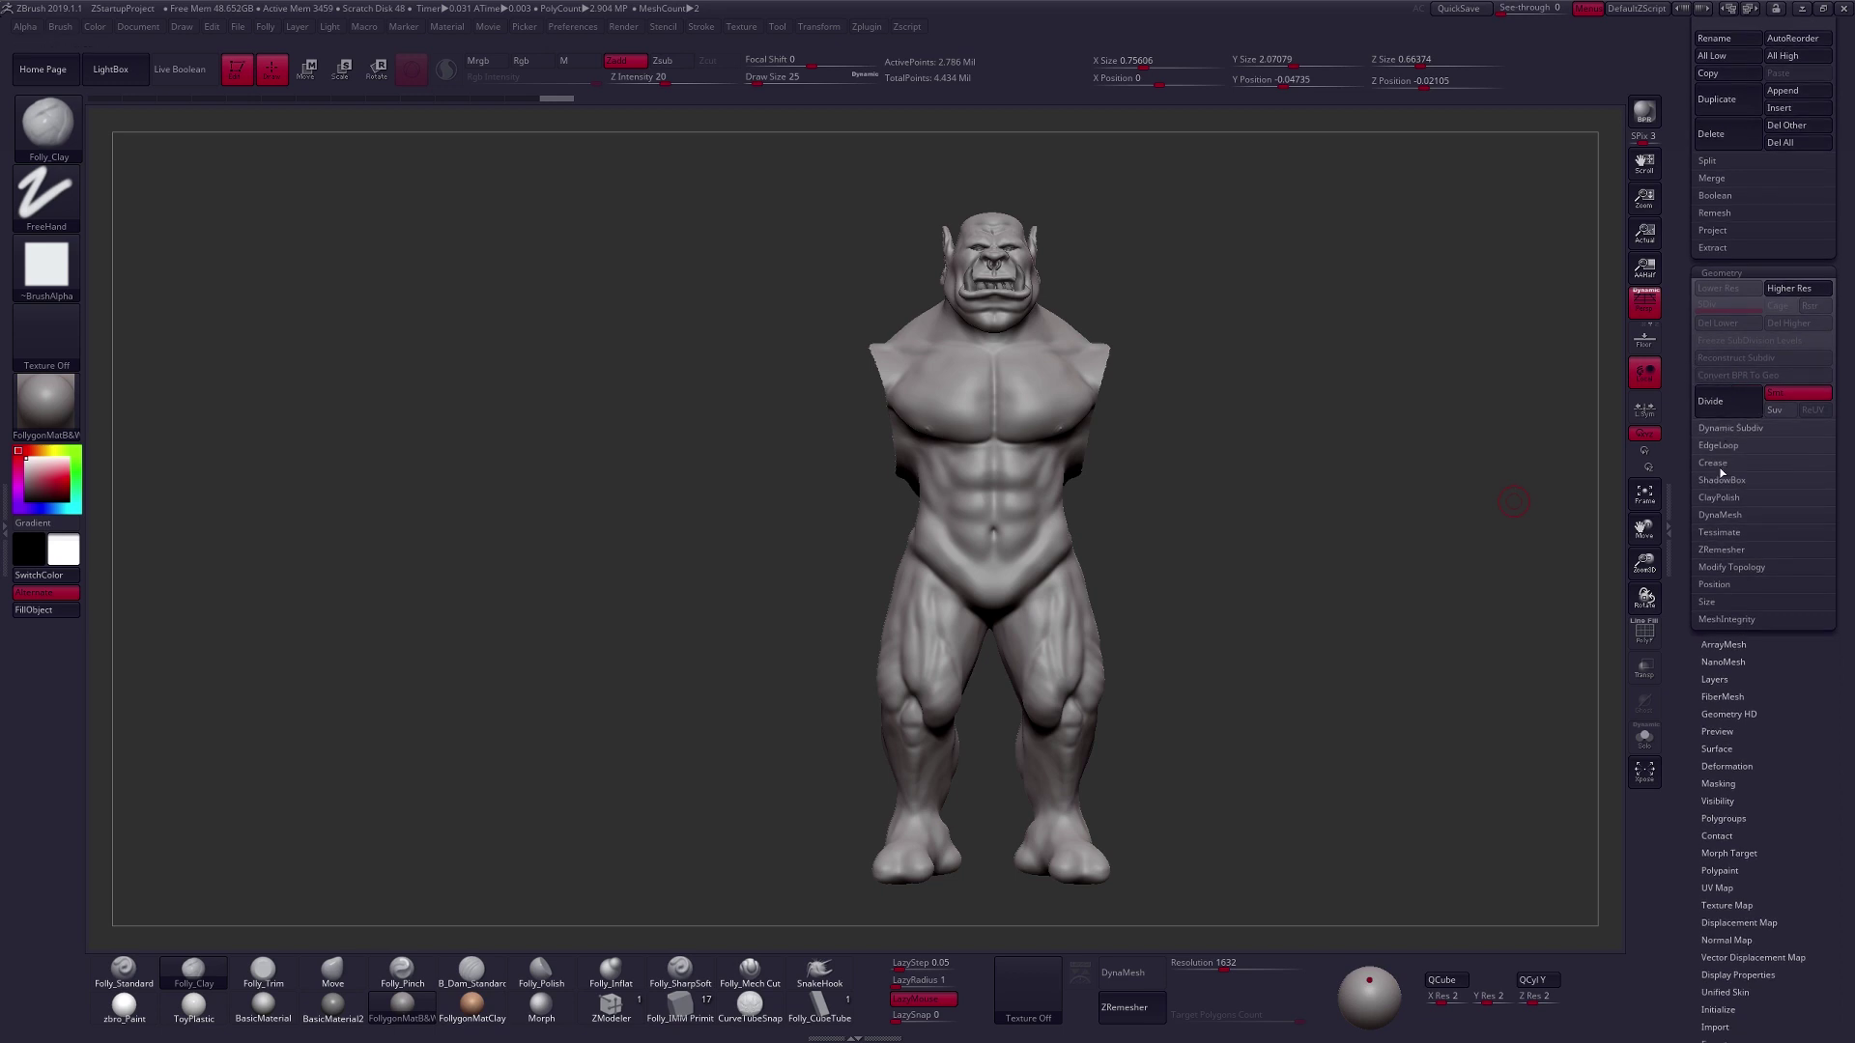
drag(1681, 191, 1684, 401)
click(1732, 562)
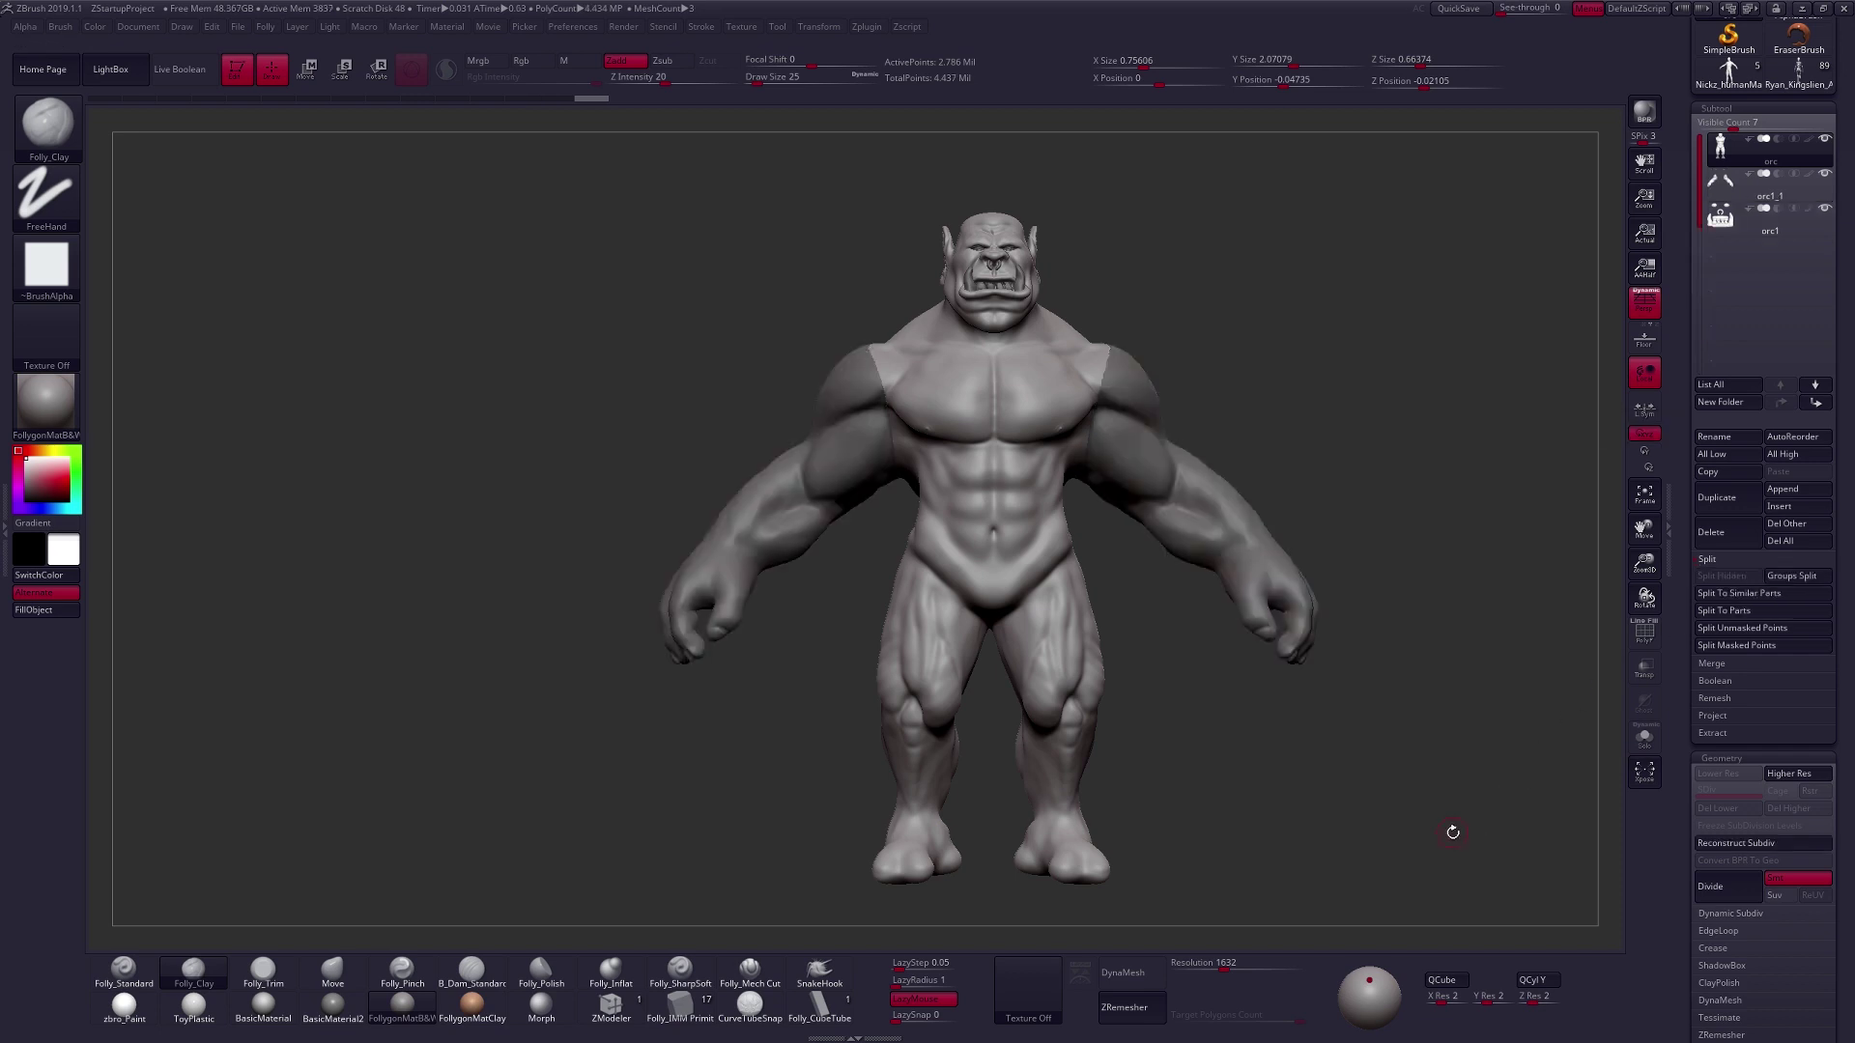
drag(1694, 591, 1697, 821)
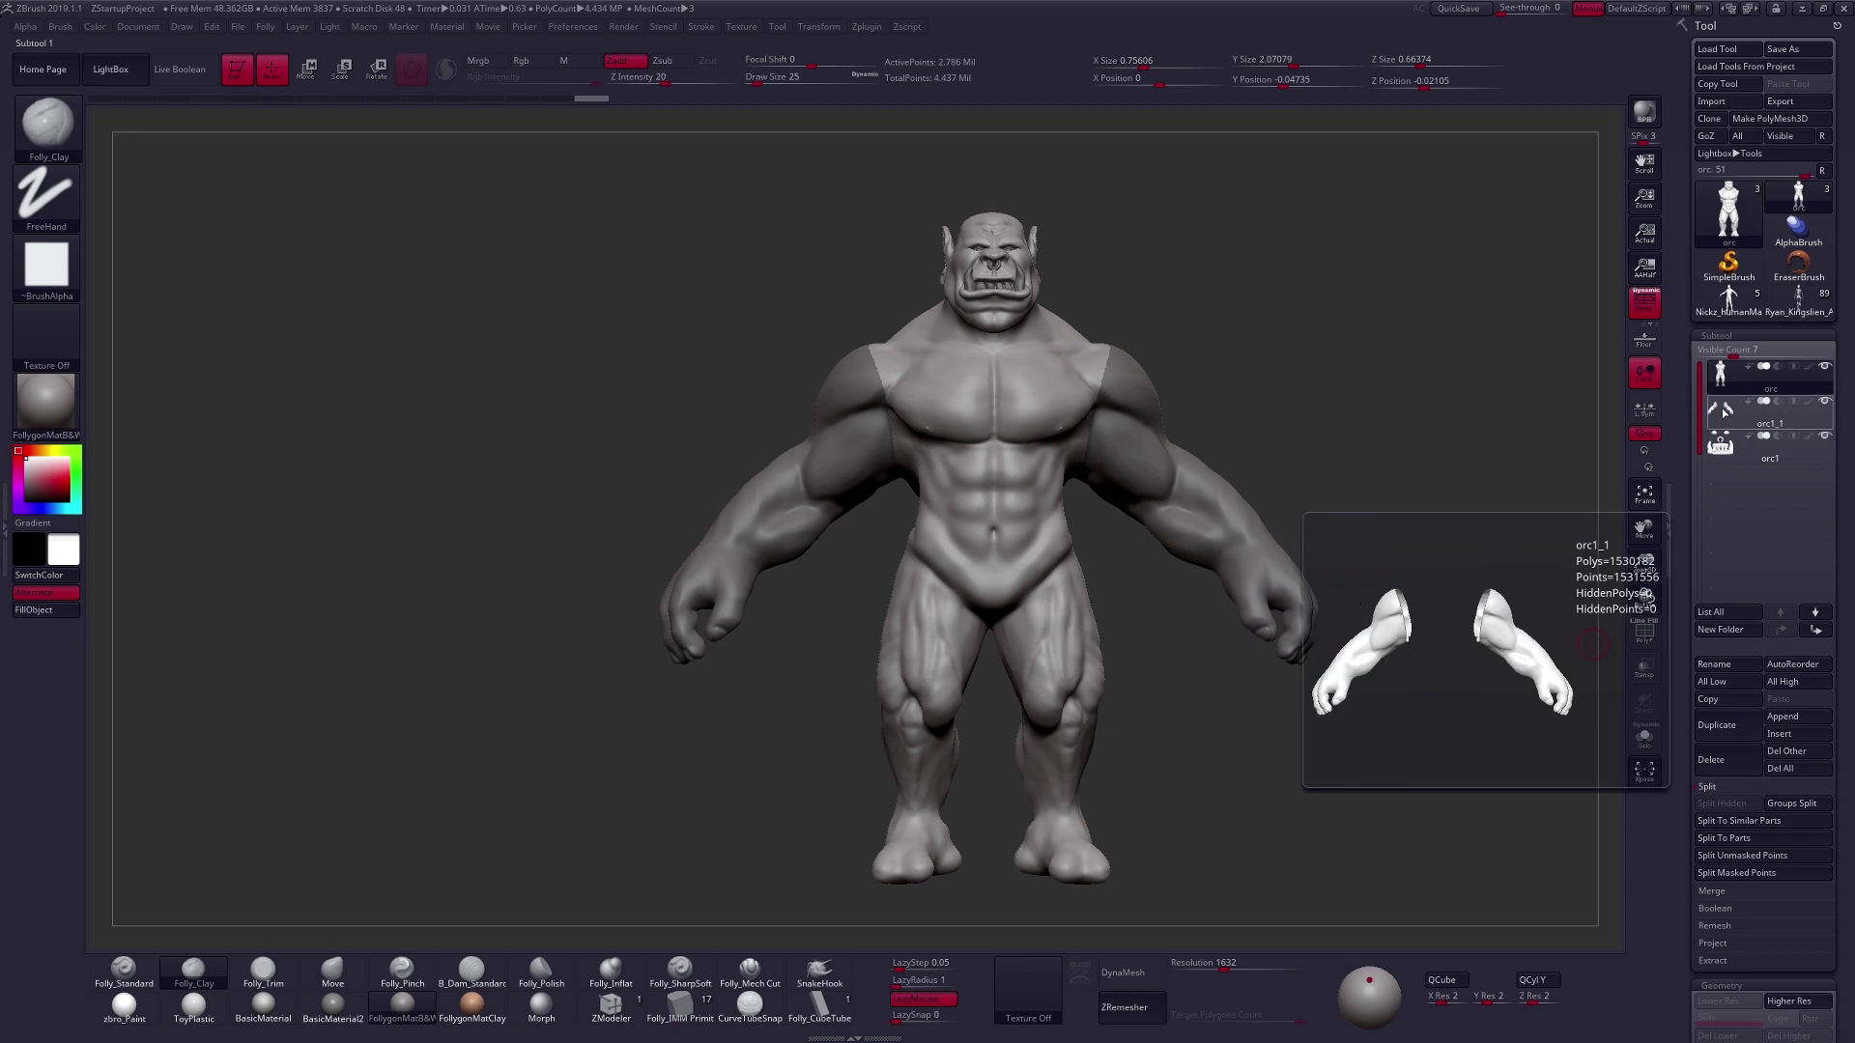
Examine the whole orc with its separated arms from an angle and from the front.
alt+drag(1345, 733, 1235, 829)
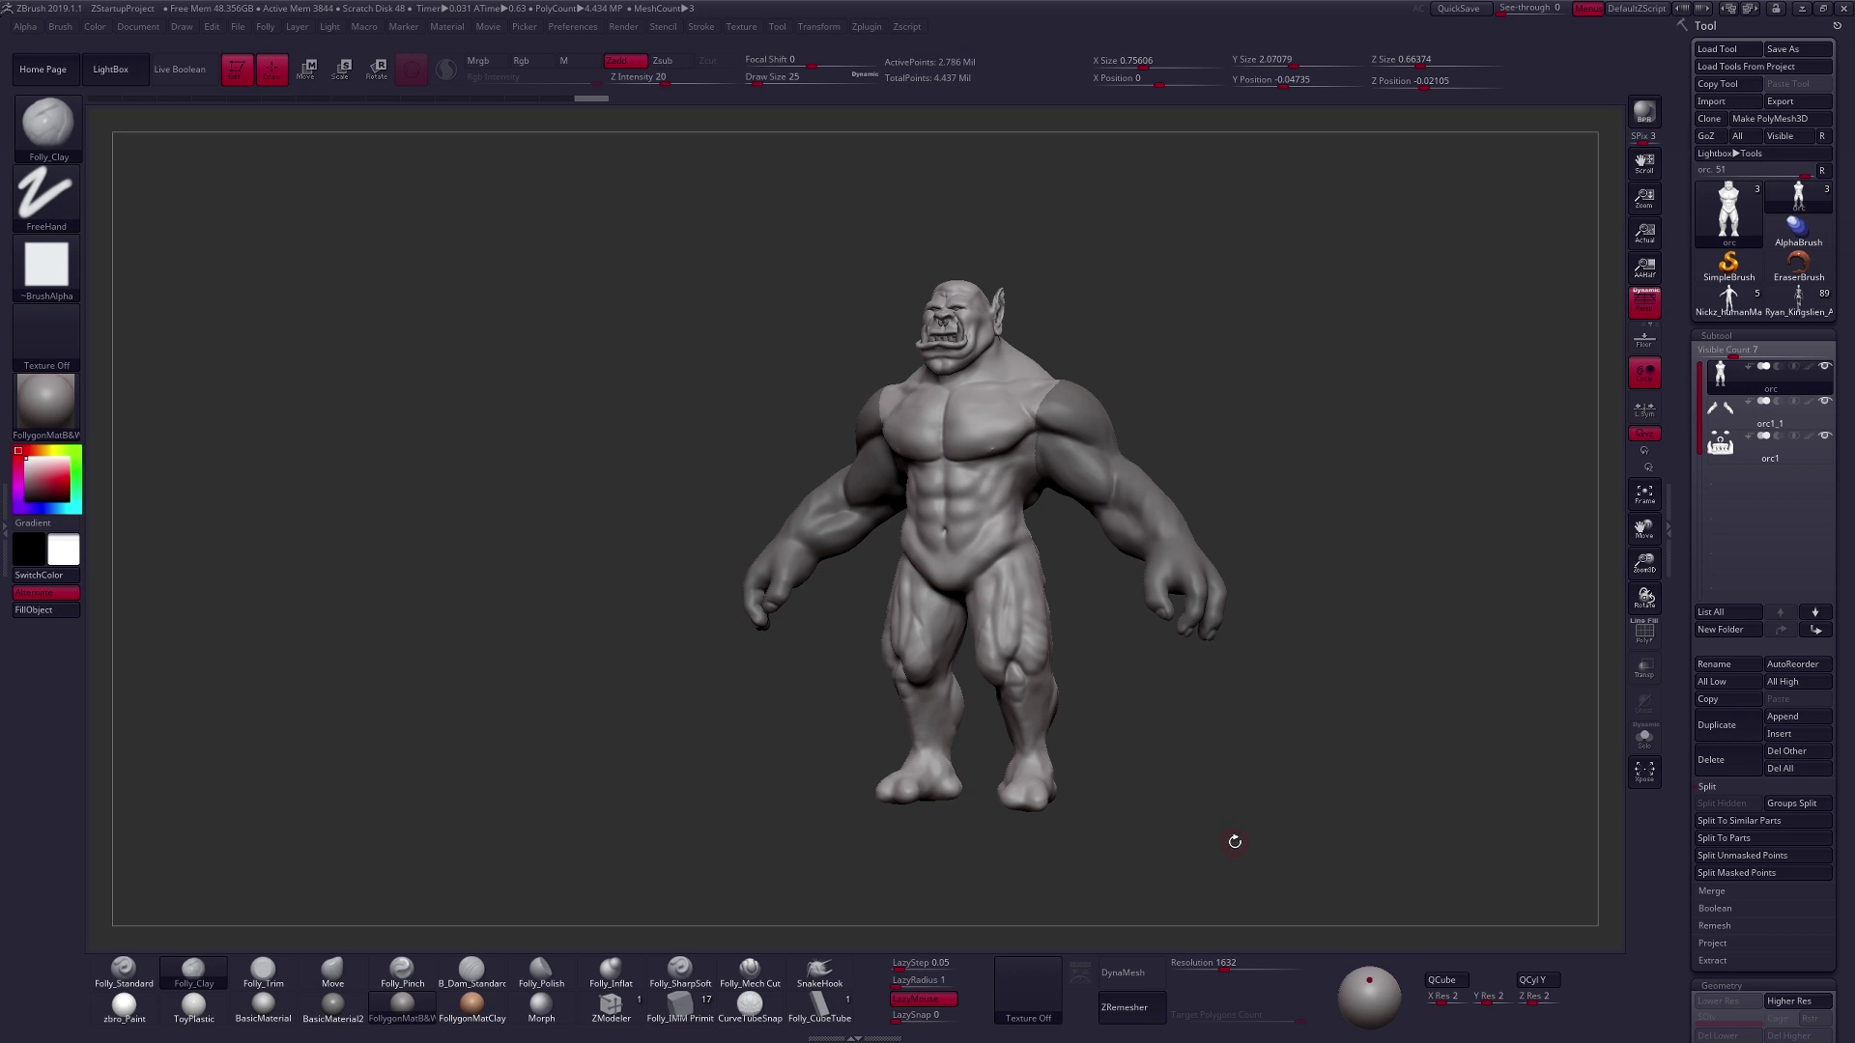
click(1239, 838)
drag(1276, 840, 1211, 846)
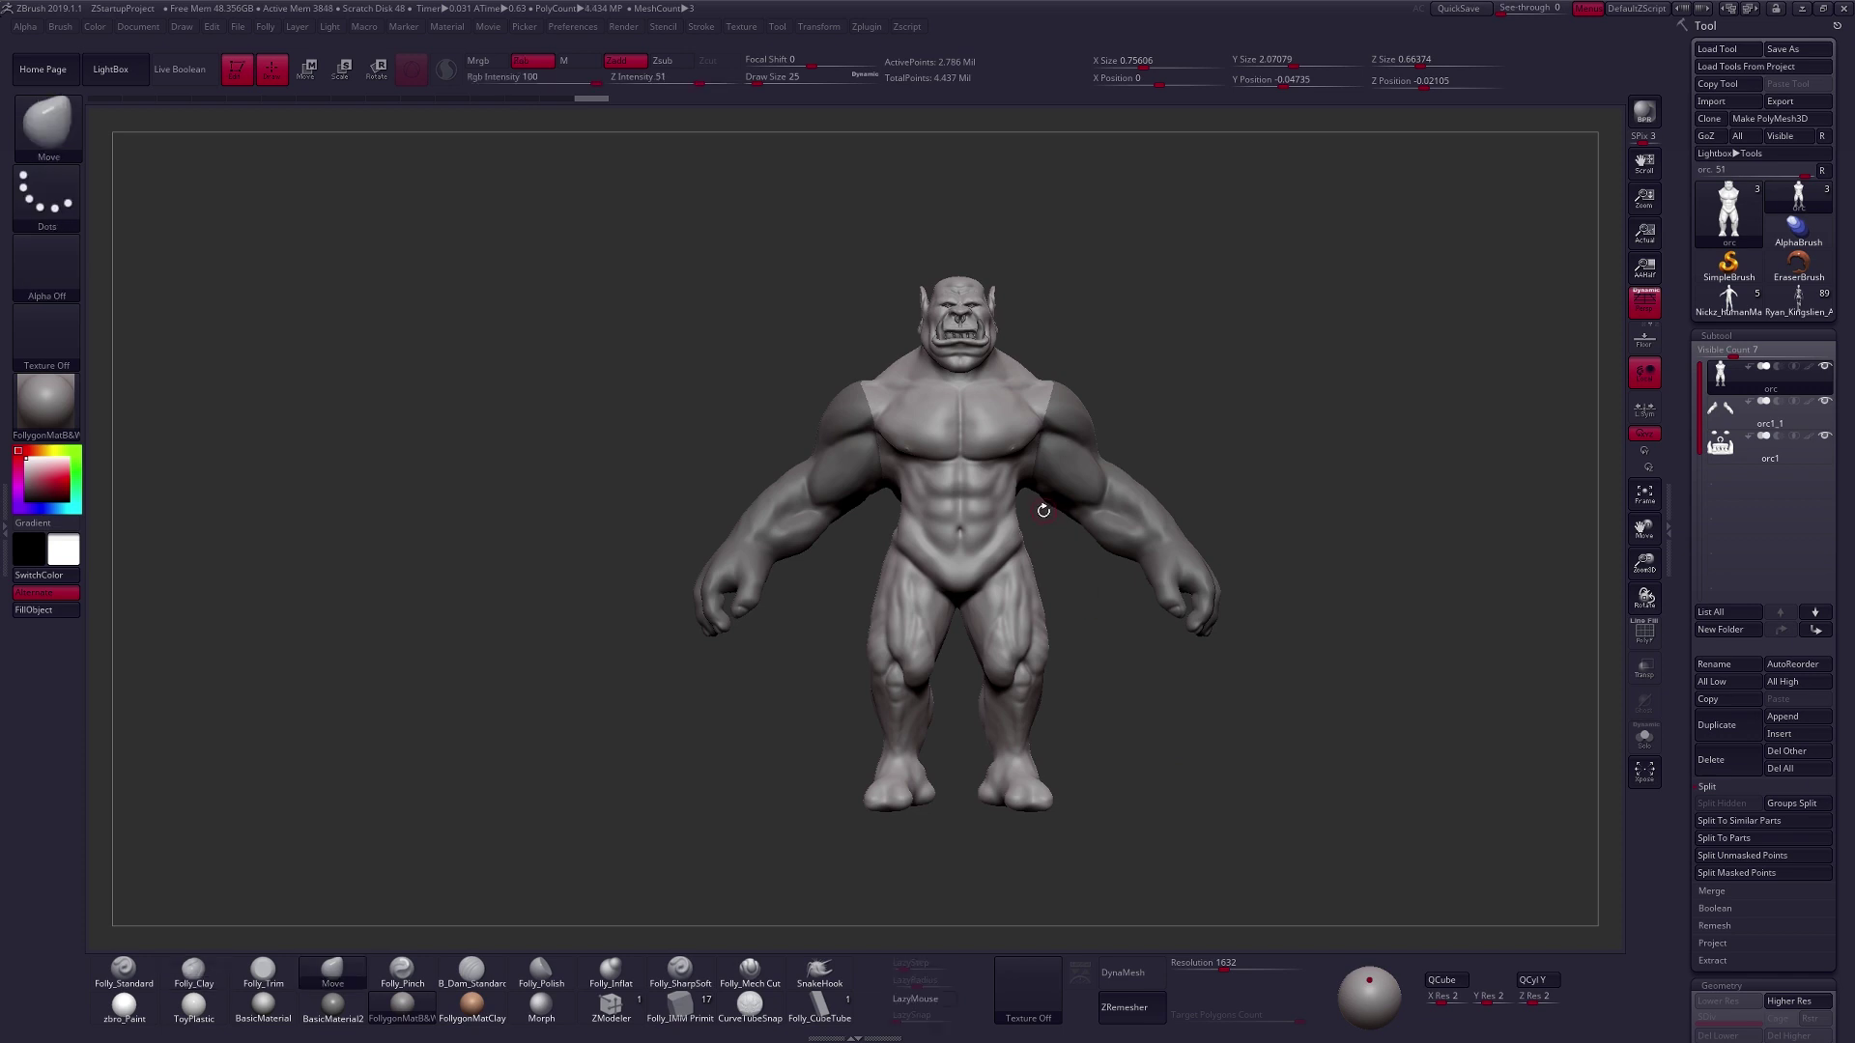
Set the Move brush's draw size to 54 and examine the orc's waist and flank up close.
key(space)
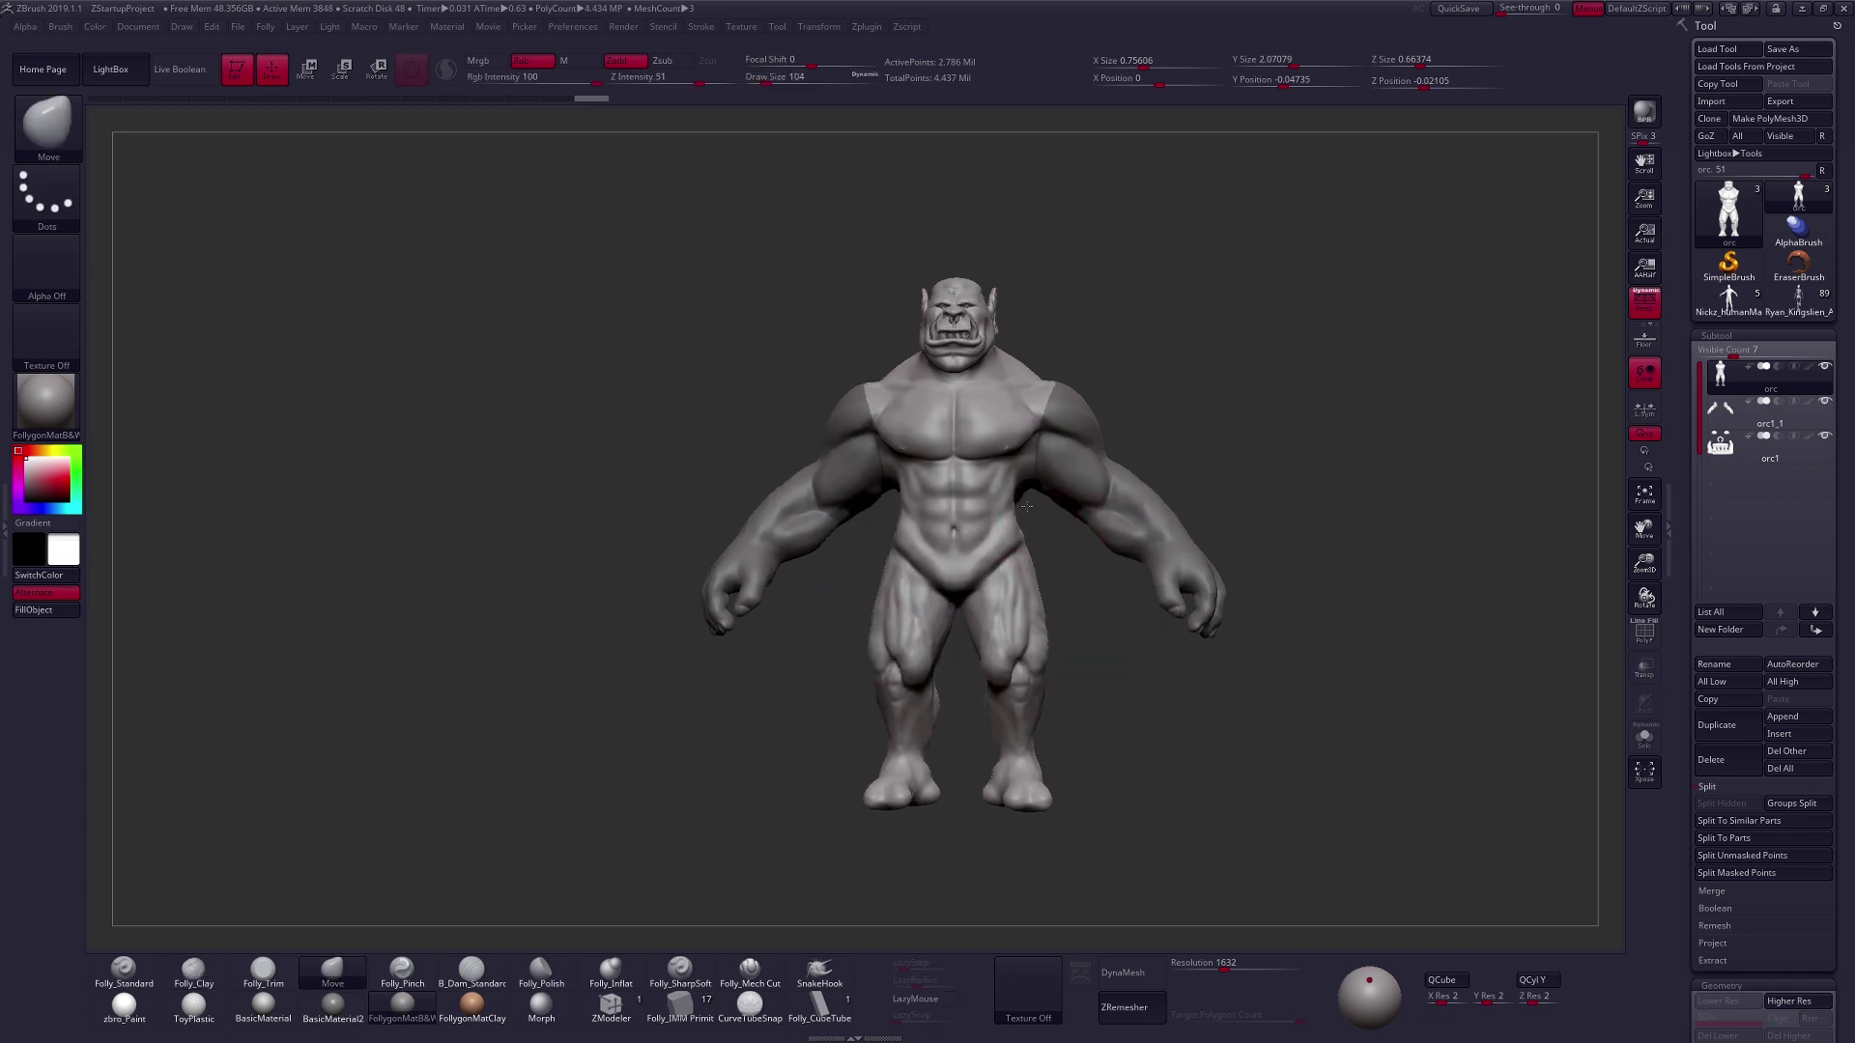
key(space)
mouse_move(1026, 507)
mouse_down()
mouse_move(969, 497)
mouse_move(1041, 502)
mouse_move(1149, 653)
mouse_up()
key(space)
drag(1060, 547, 1081, 565)
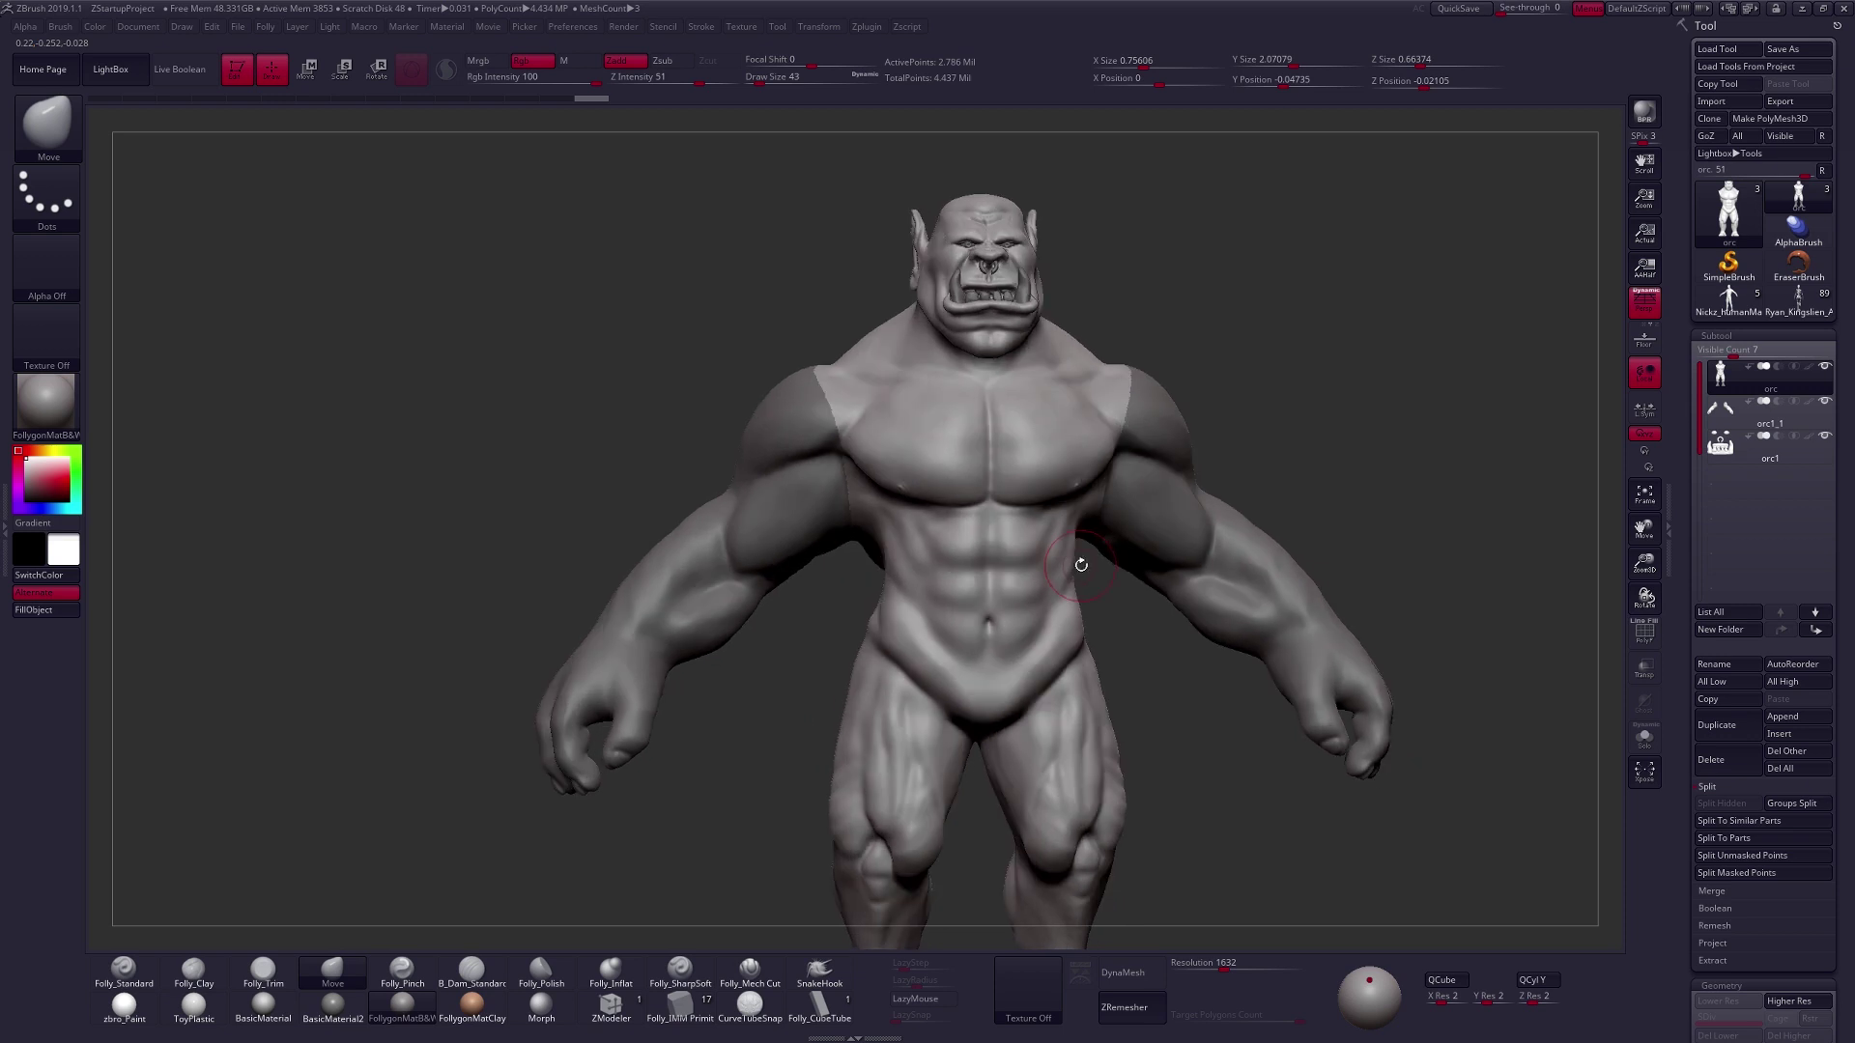
key(space)
mouse_move(1077, 632)
mouse_down()
mouse_move(1104, 629)
mouse_move(1074, 560)
mouse_move(1099, 552)
mouse_up()
key(space)
key(space)
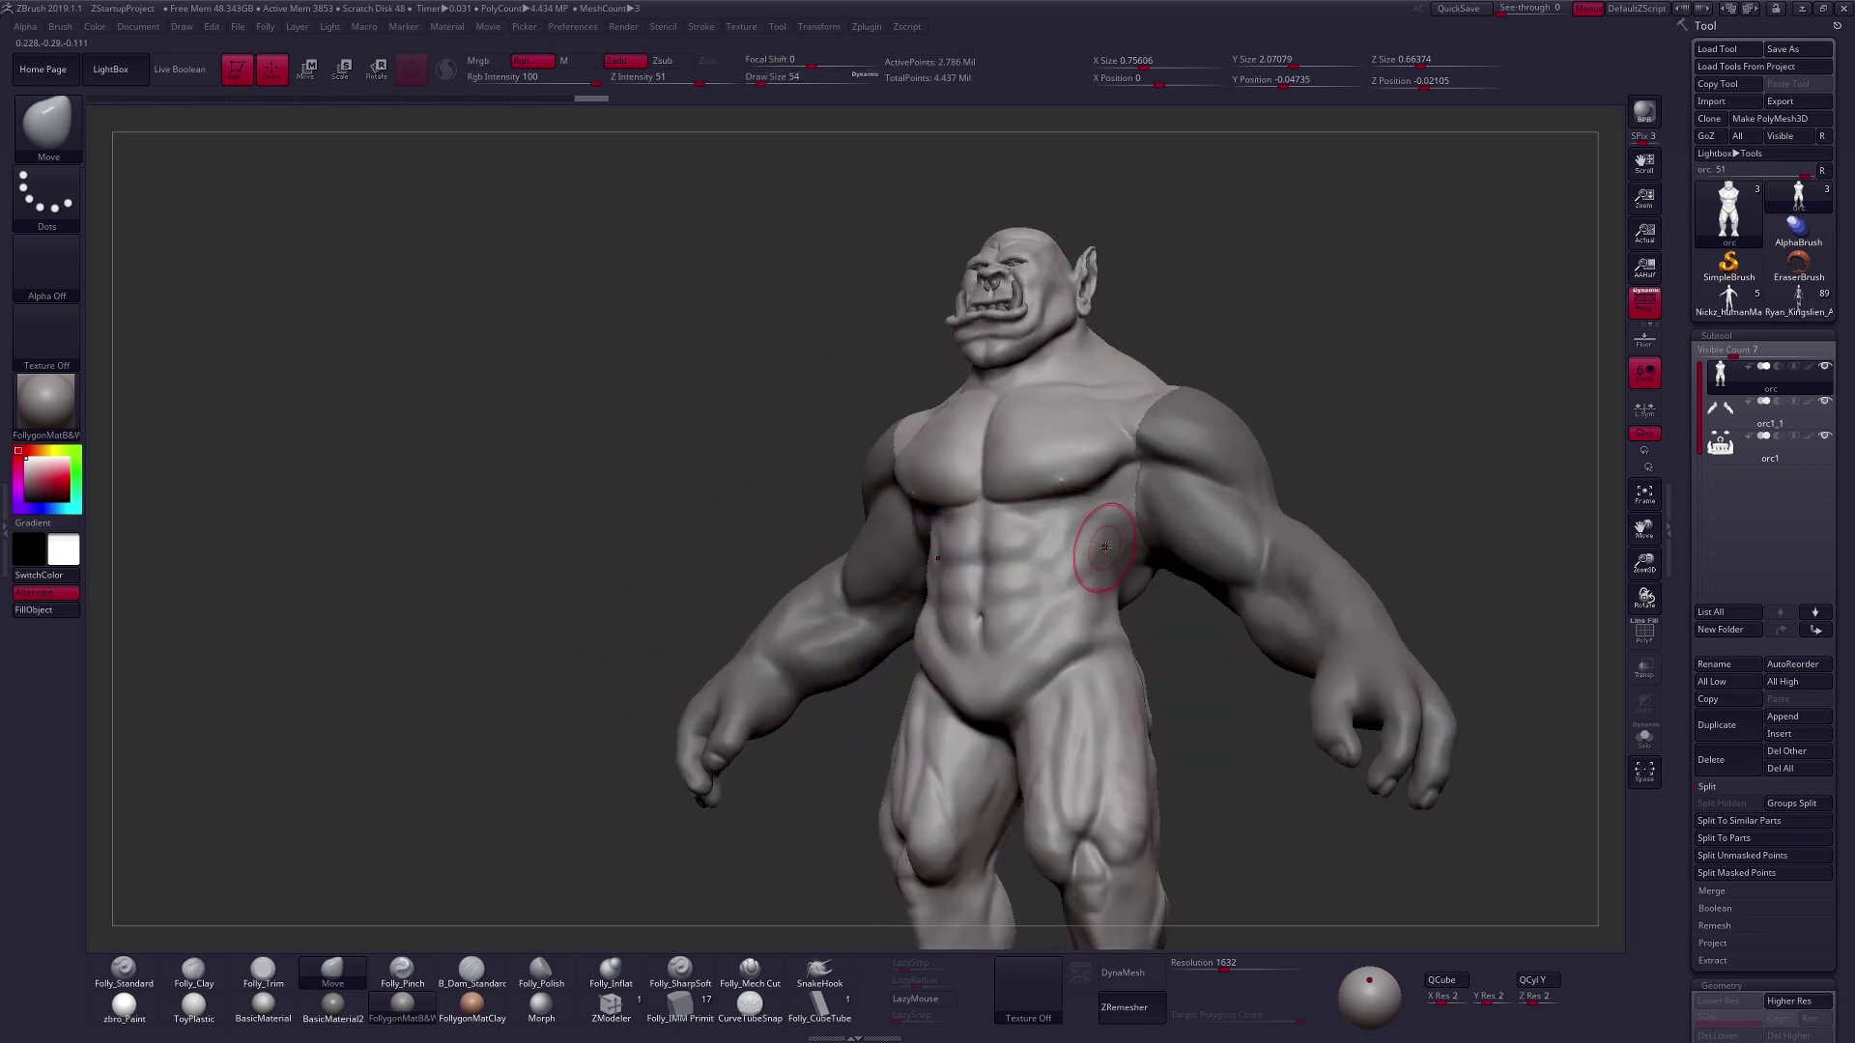
mouse_move(1104, 548)
right_down()
mouse_move(1123, 547)
mouse_move(1074, 583)
mouse_move(1115, 582)
right_up()
Isolate the body subtool in Solo mode, try a lasso mask beside the waist and undo it.
key(2)
key(shift+s)
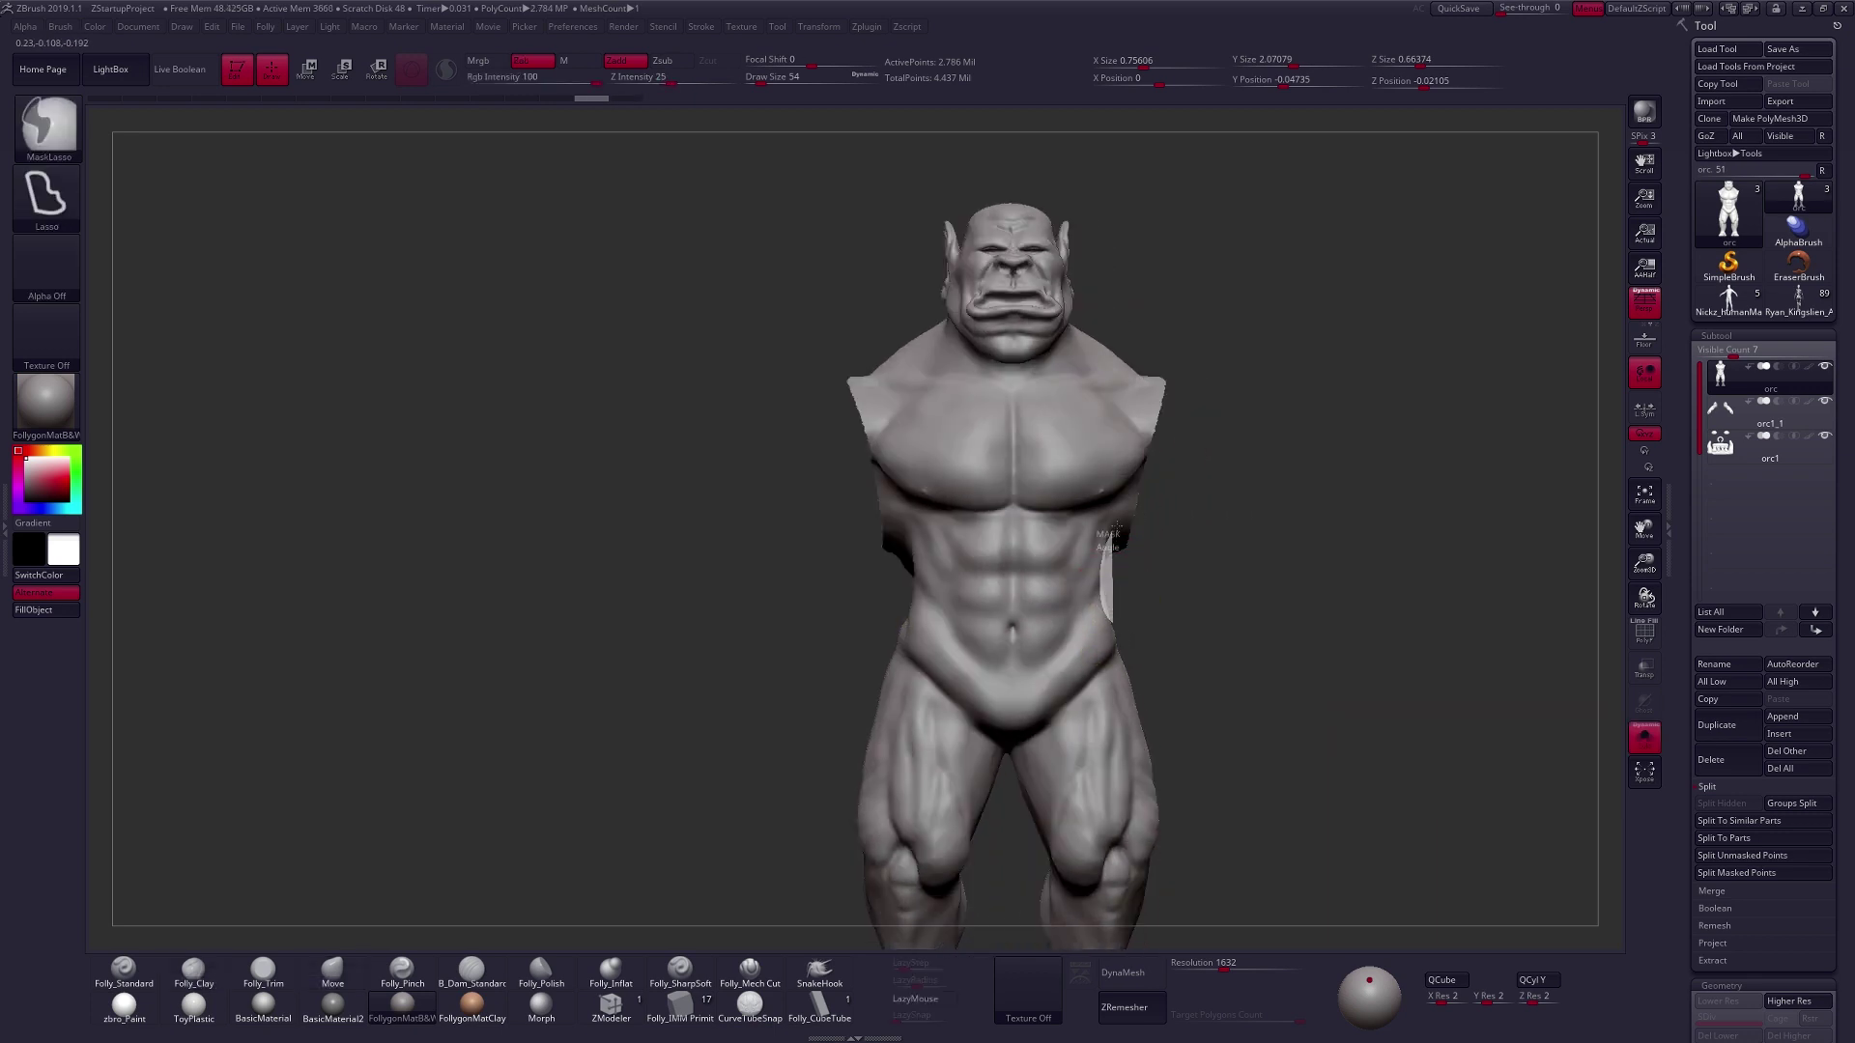
mouse_move(1115, 525)
ctrl+mouse_down()
mouse_move(1293, 544)
mouse_move(1254, 625)
ctrl+mouse_up()
key(ctrl+z)
ctrl+right_drag(1254, 625, 1192, 633)
alt+right_drag(1192, 632, 1126, 561)
Switch to the human male base model, frame its torso, try a lasso mask beside the waist and clear it.
click(1744, 306)
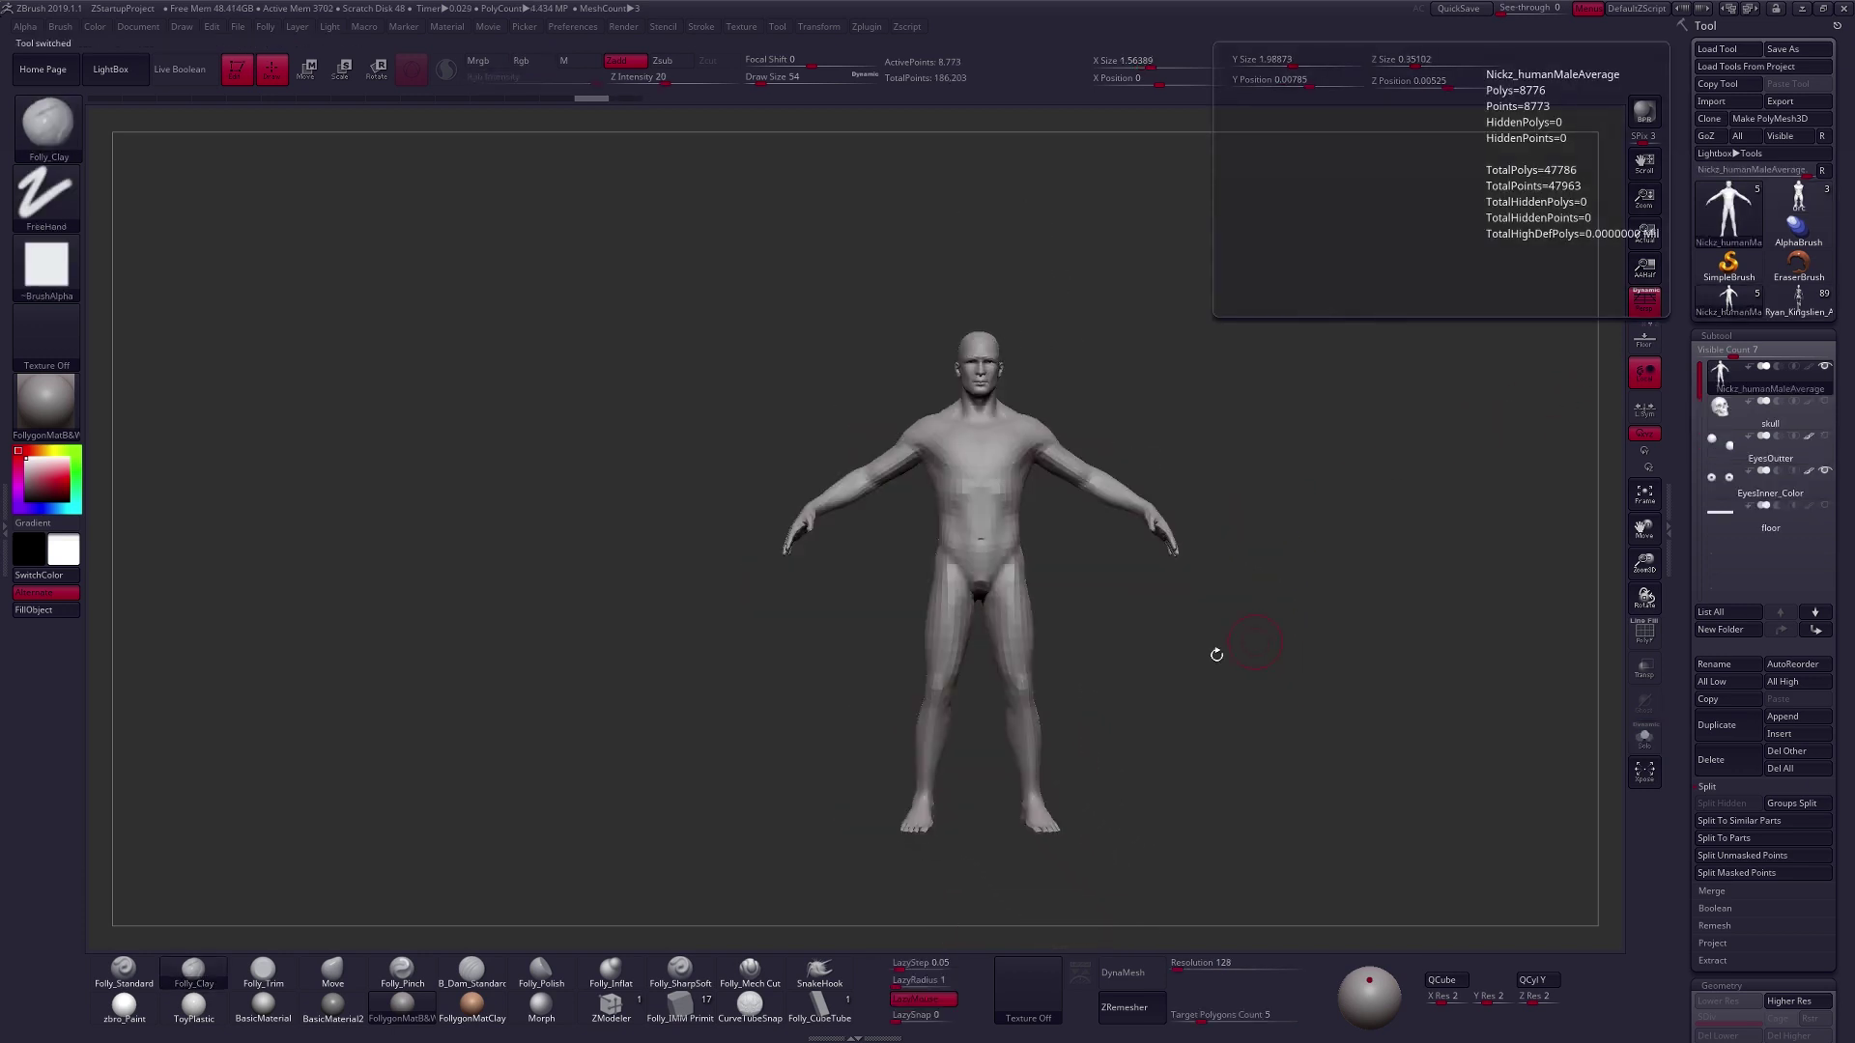
alt+right_drag(1098, 541, 1066, 501)
right_drag(1045, 432, 953, 644)
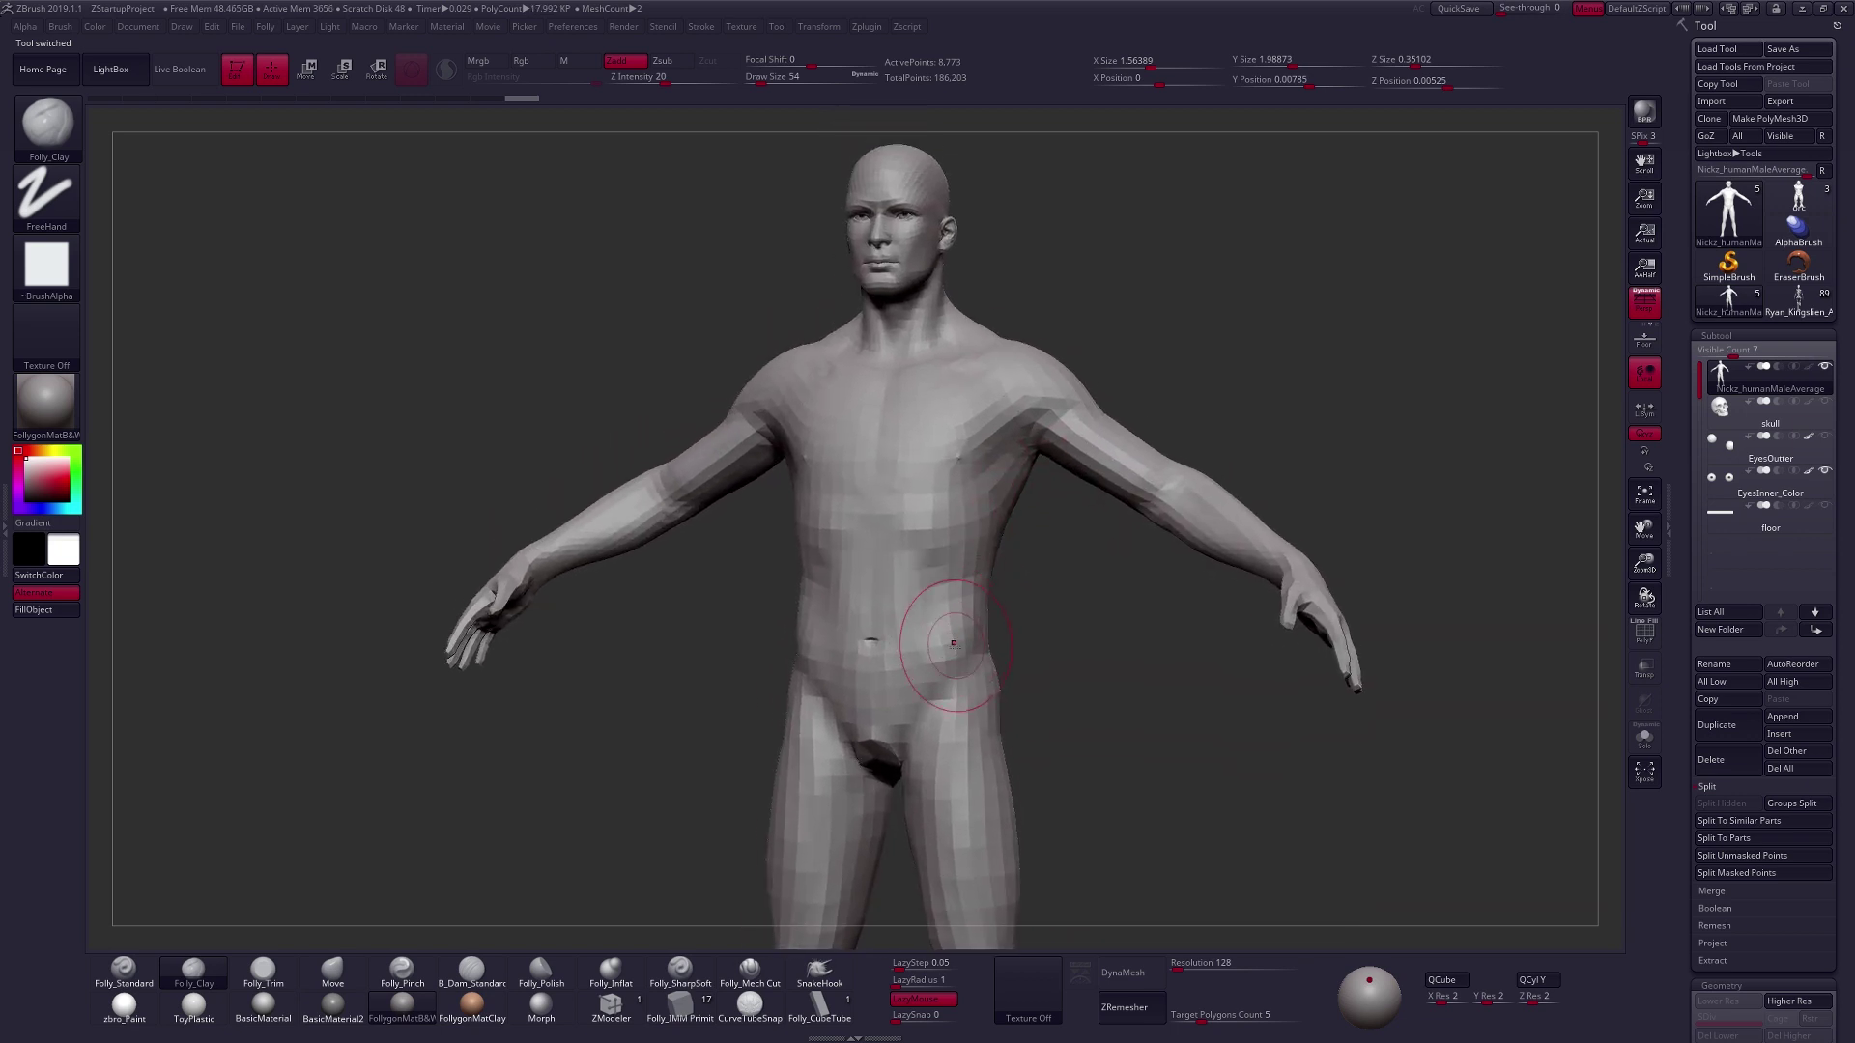
mouse_move(992, 618)
ctrl+mouse_down()
mouse_move(1038, 459)
mouse_move(1182, 530)
ctrl+mouse_up()
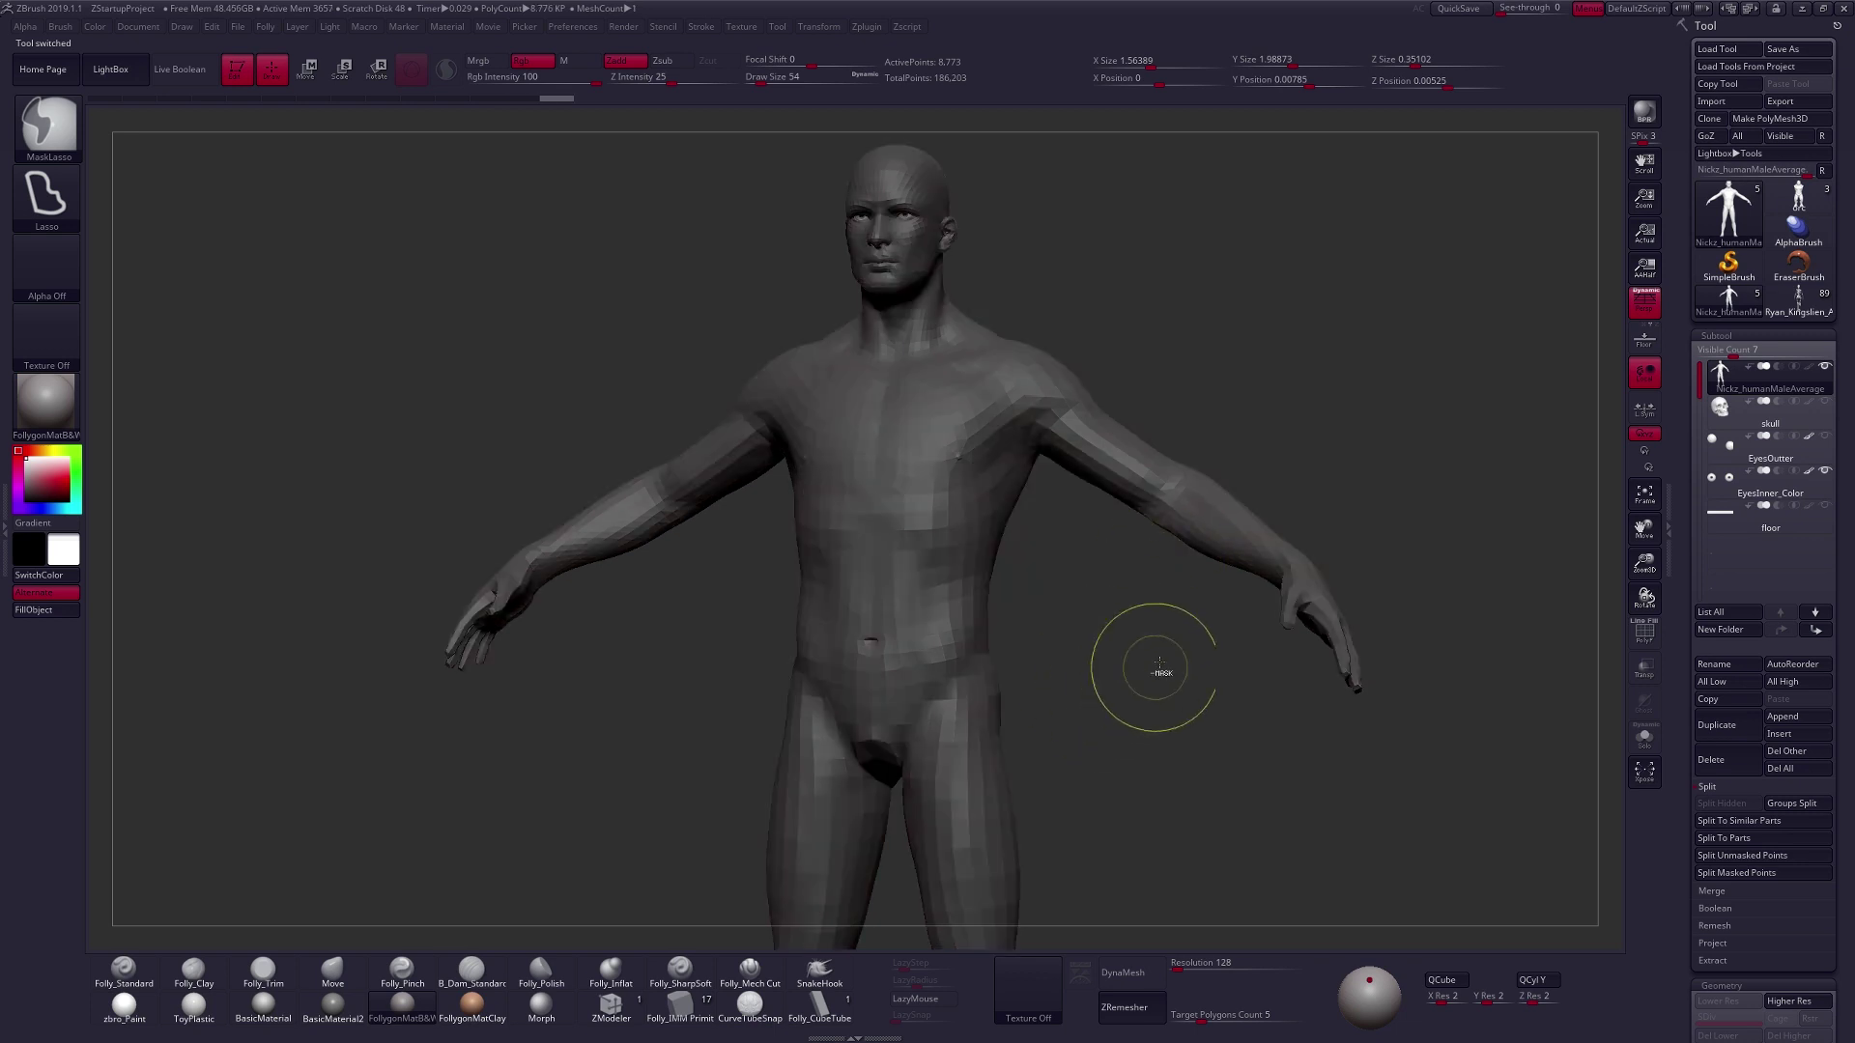
ctrl+click(1188, 726)
ctrl+right_drag(1189, 725, 1213, 606)
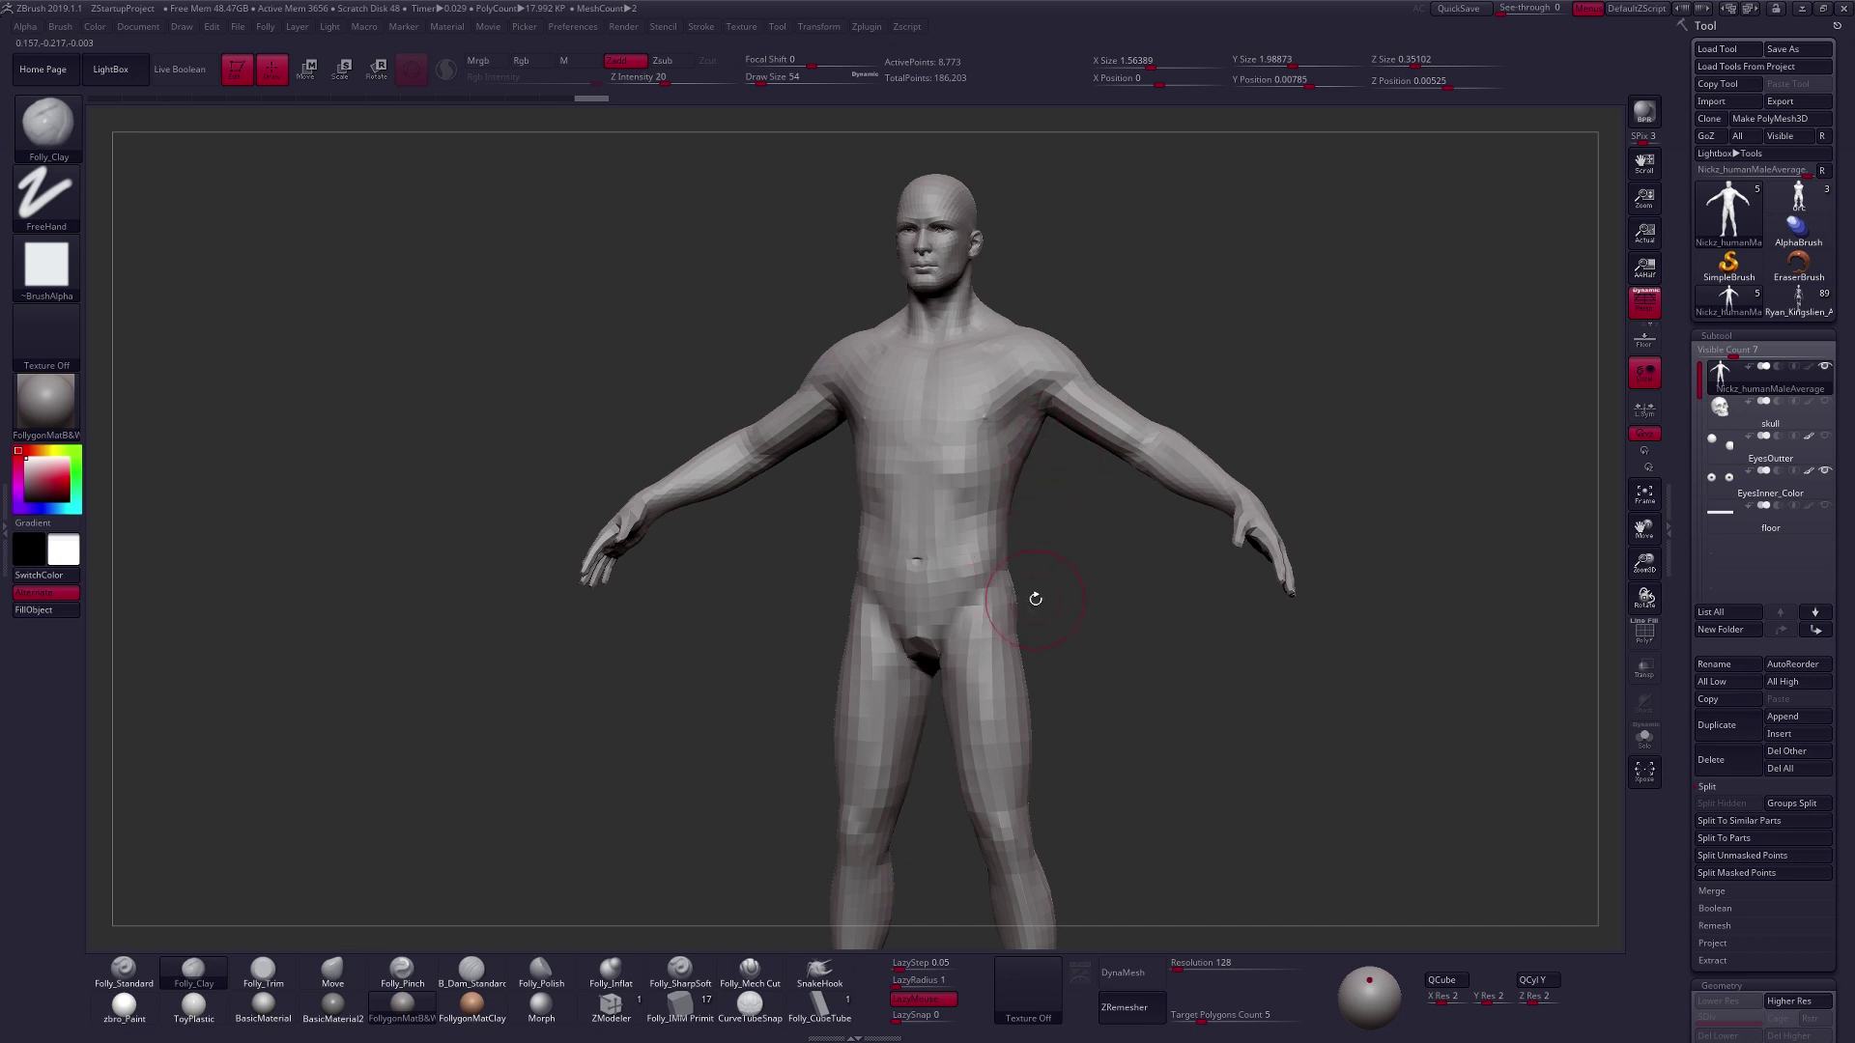
Switch back to the orc, frame its full figure from the front and set the draw size to 67.
click(1800, 208)
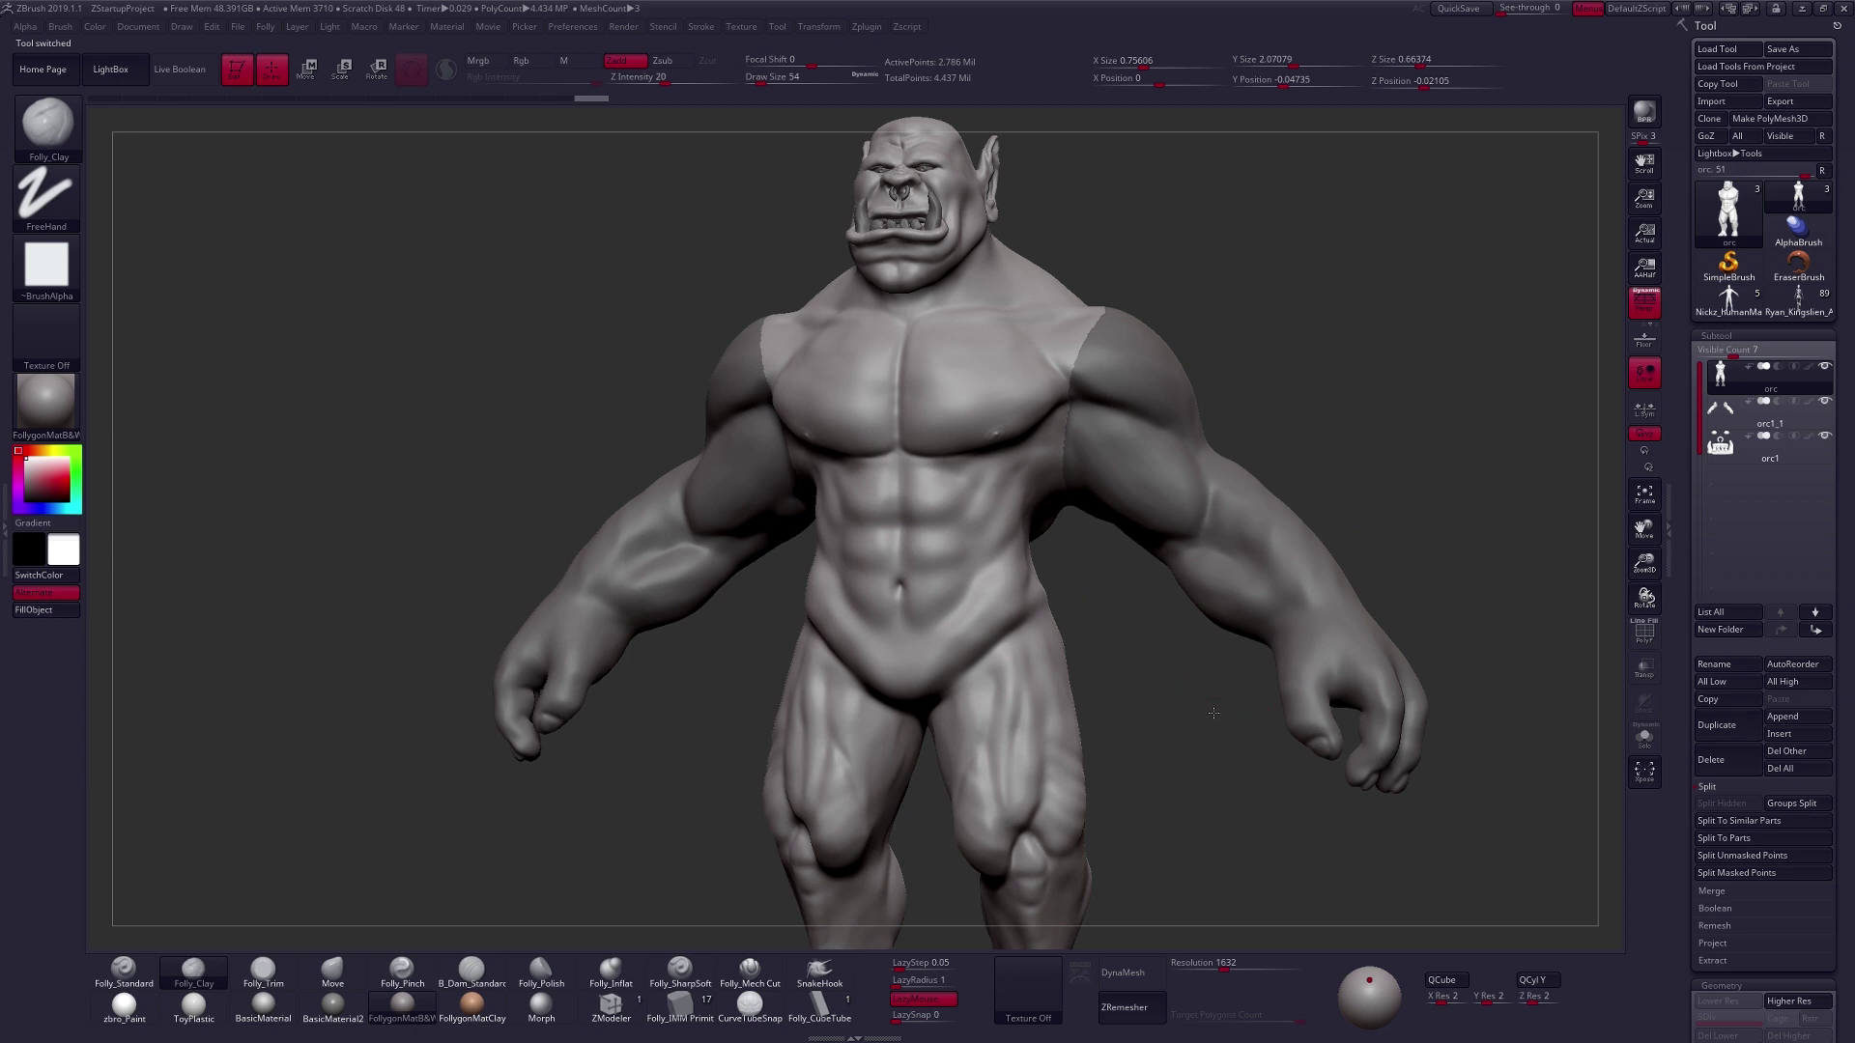
shift+drag(1221, 801, 1186, 760)
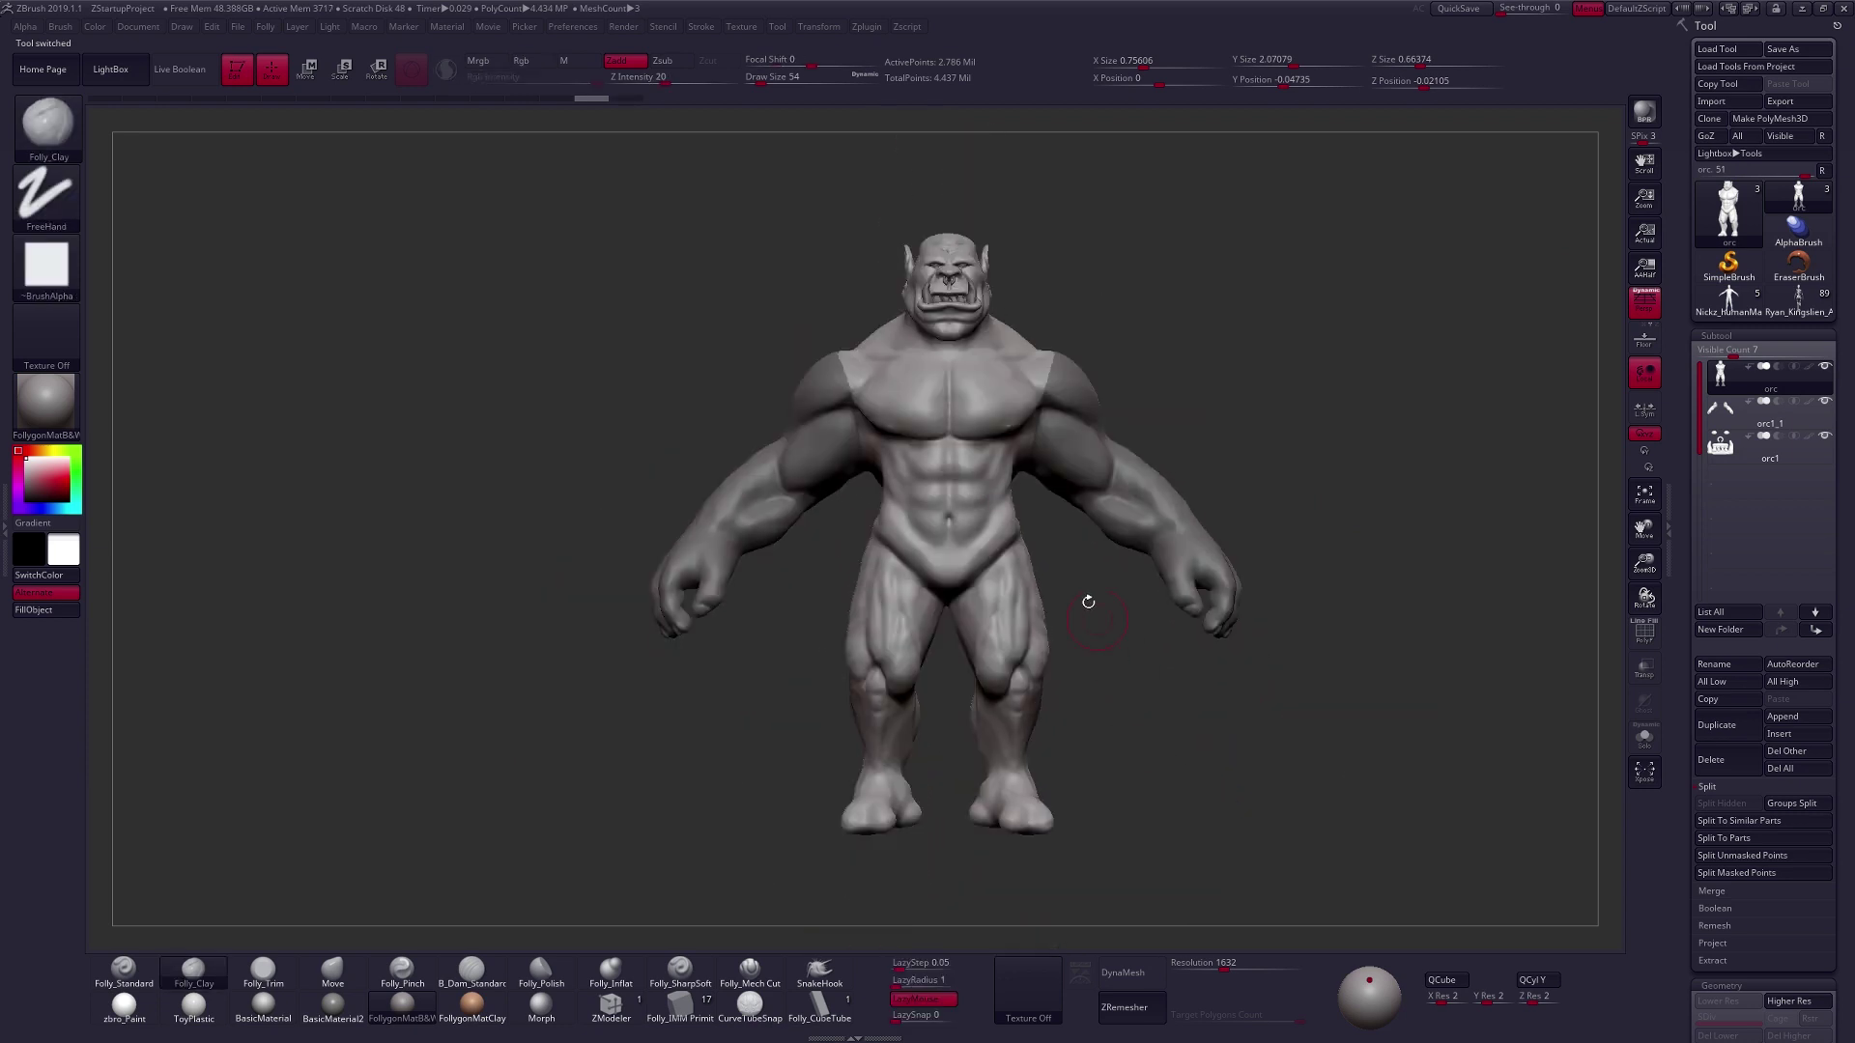
key(space)
drag(1042, 501, 1048, 501)
mouse_move(1132, 768)
alt+mouse_down()
mouse_move(1157, 728)
mouse_move(1032, 782)
mouse_move(995, 773)
mouse_move(1116, 710)
alt+mouse_up()
key(s)
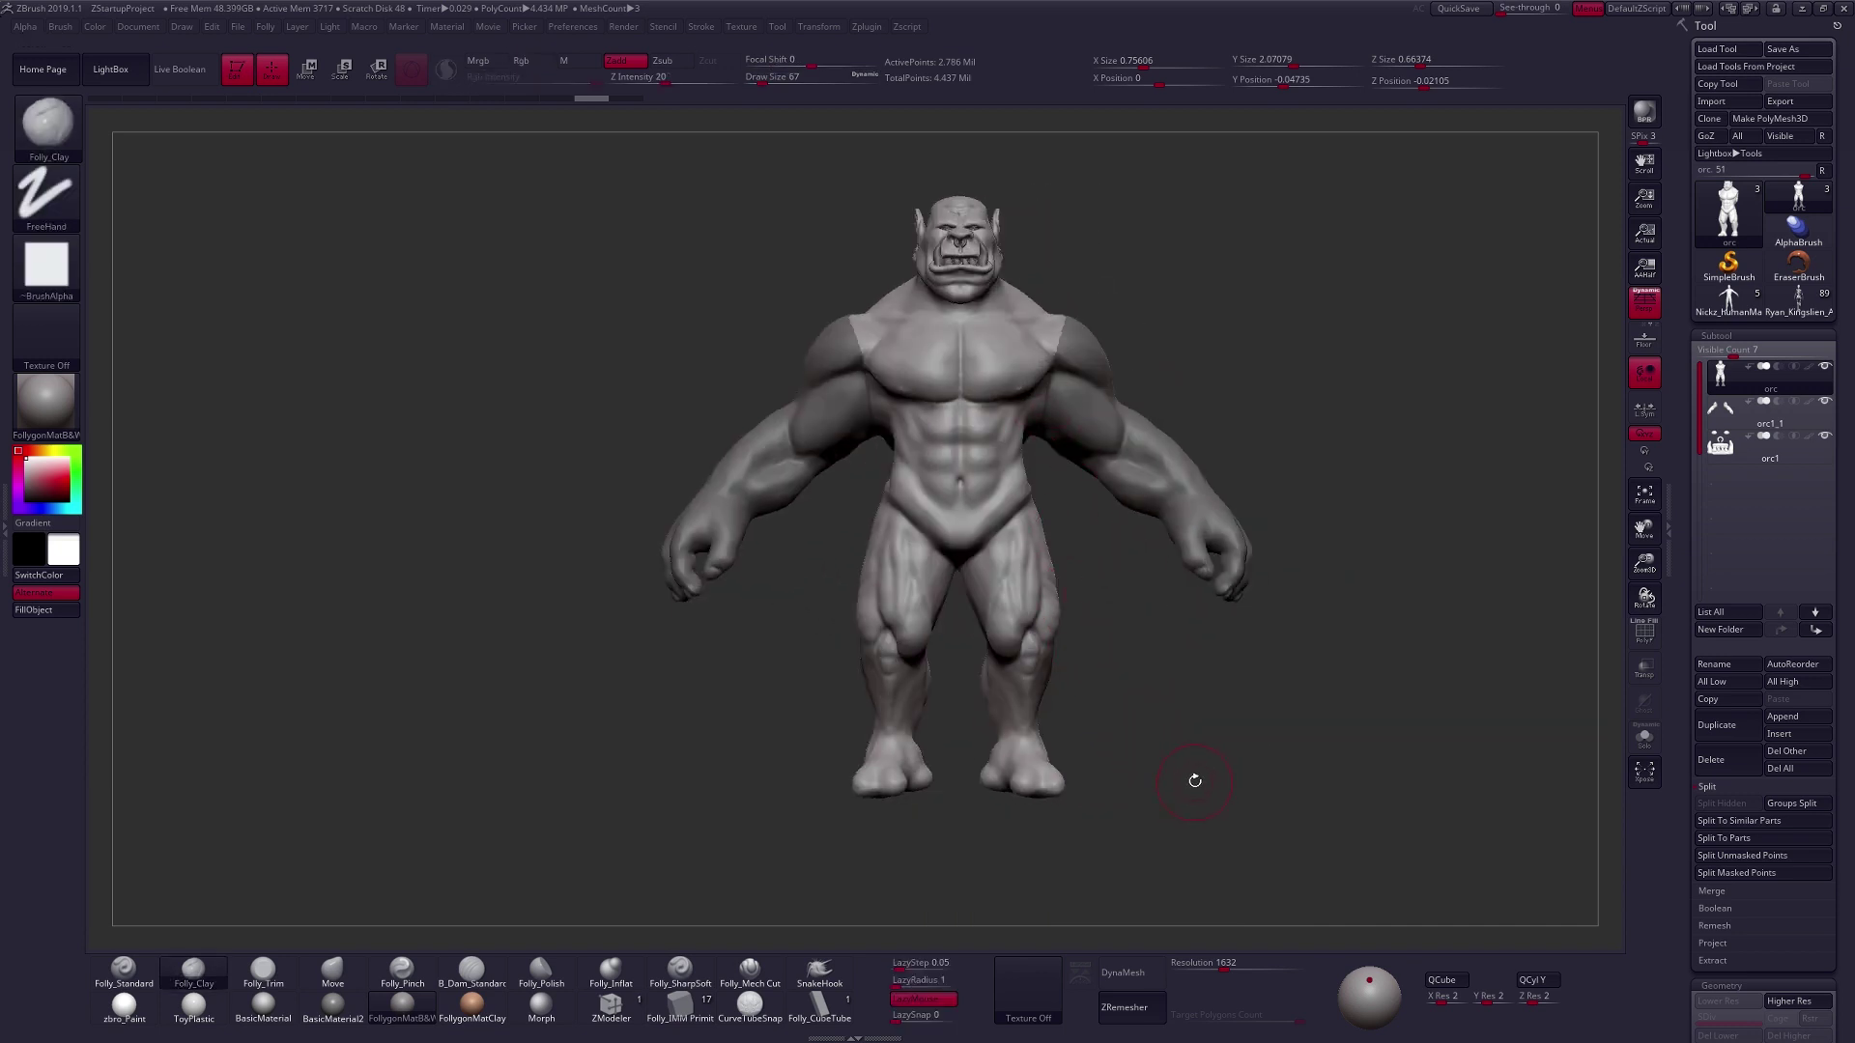
Isolate the orc's body in Solo mode and examine the open shoulder hole from the side and front.
key(alt+s)
drag(1236, 809, 1180, 795)
alt+drag(1396, 682, 1302, 722)
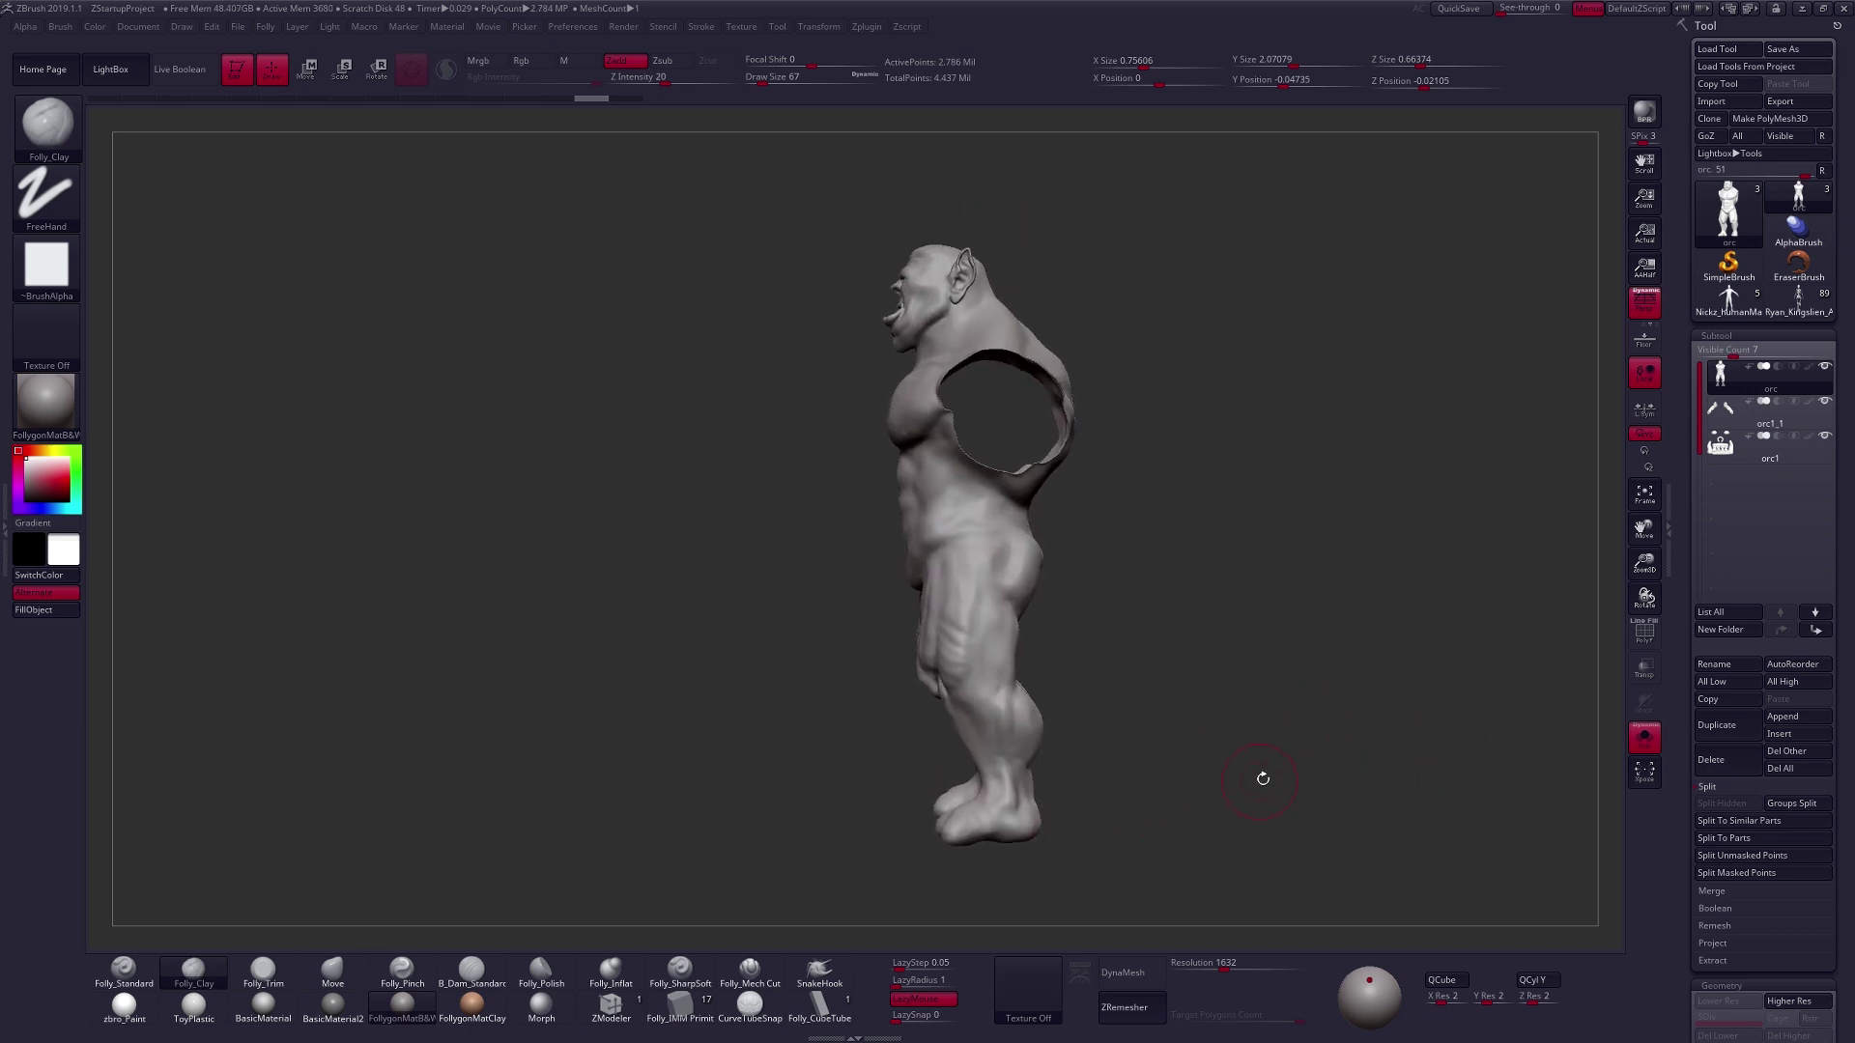
mouse_move(1263, 779)
mouse_down()
mouse_move(1272, 811)
mouse_move(1316, 799)
mouse_move(1297, 757)
mouse_move(1263, 810)
mouse_up()
ctrl+right_drag(1053, 435, 1055, 396)
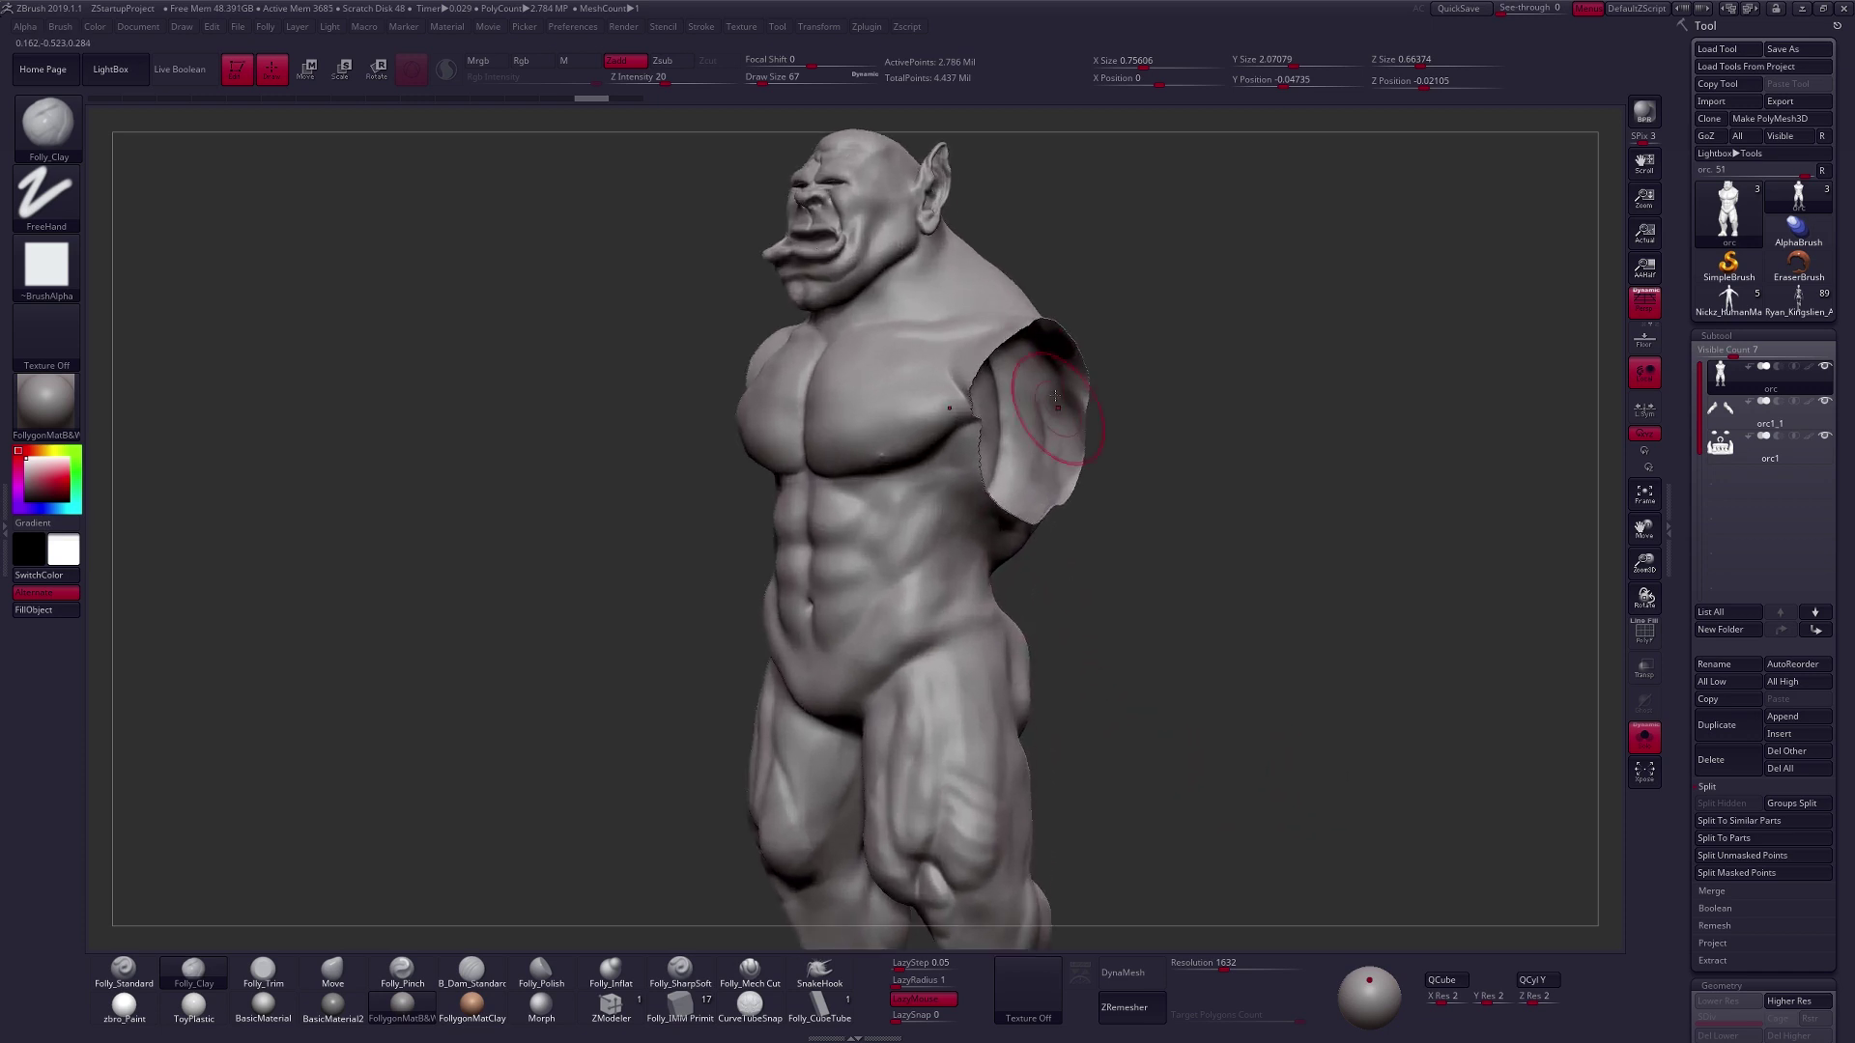
Set the draw size to 43 for the isolated armless body.
key(space)
drag(1193, 515, 1221, 563)
ctrl+click(1155, 548)
ctrl+click(1121, 530)
Set the body's DynaMesh resolution to 480 and remesh it to close the open shoulder holes.
drag(1689, 584, 1773, 411)
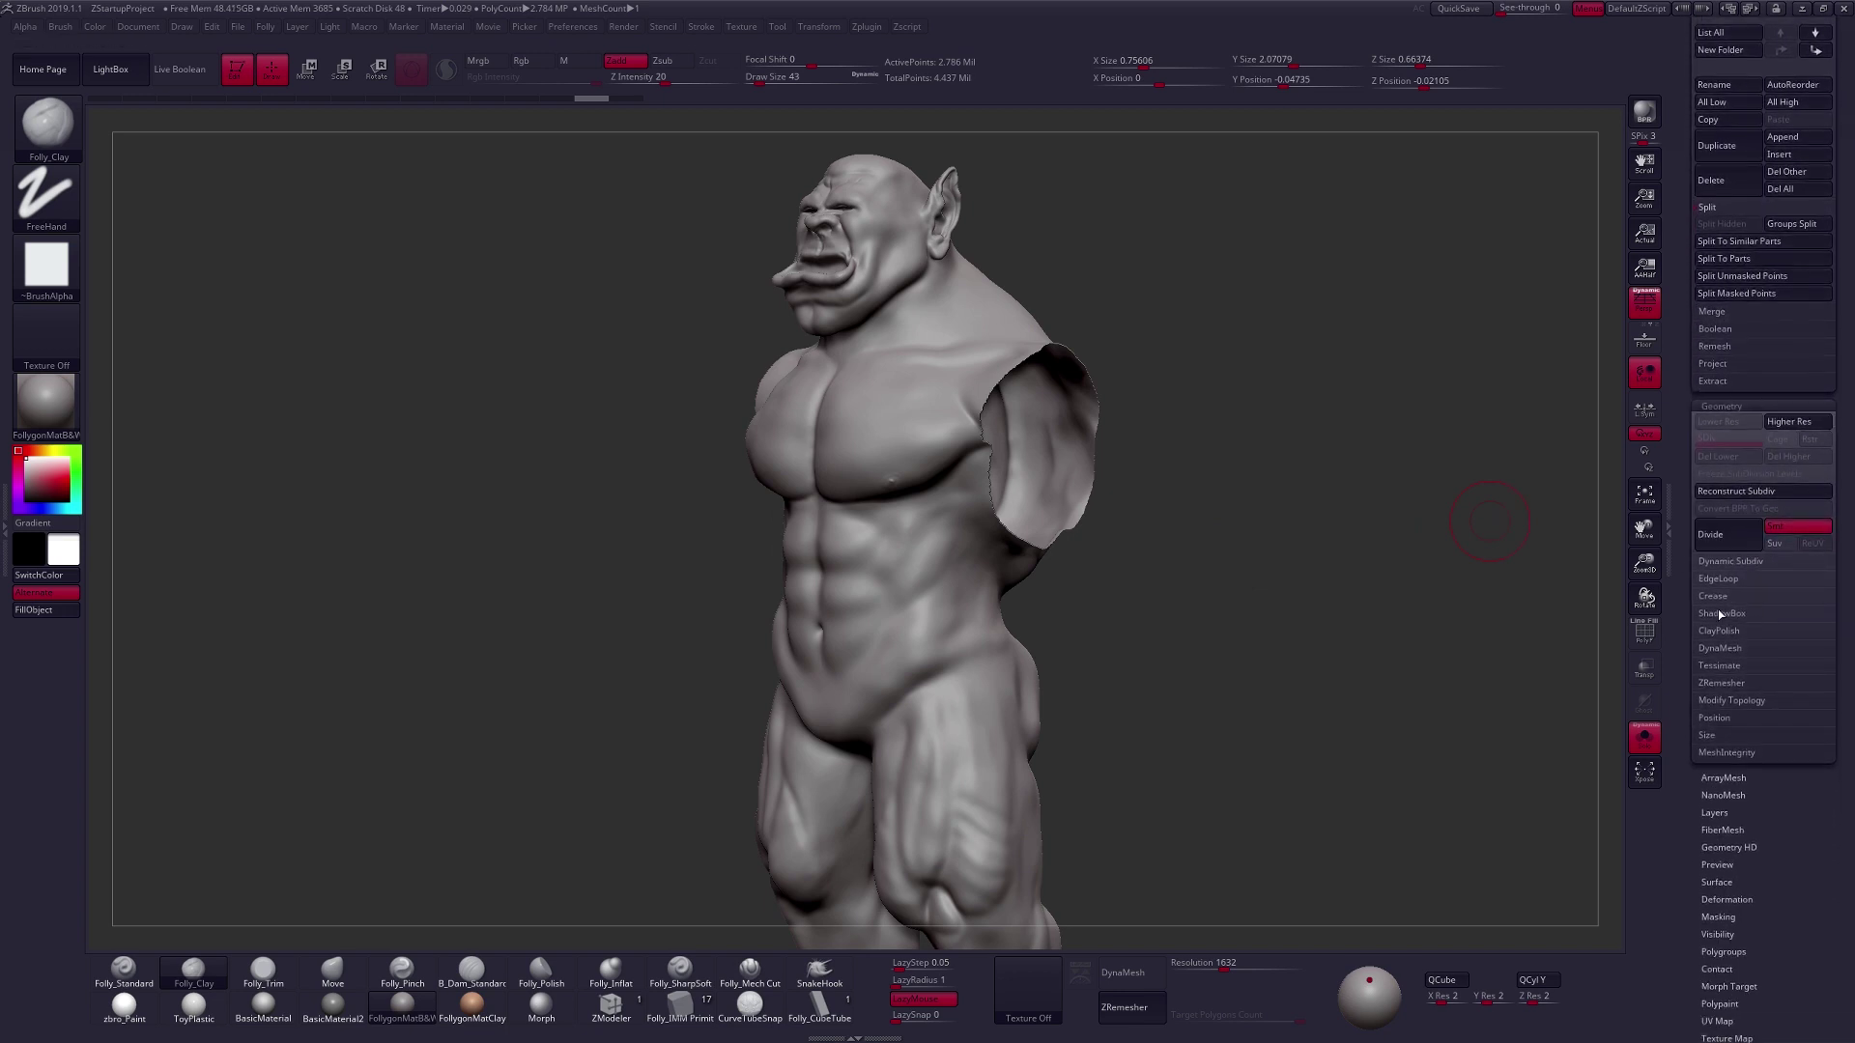
click(1720, 648)
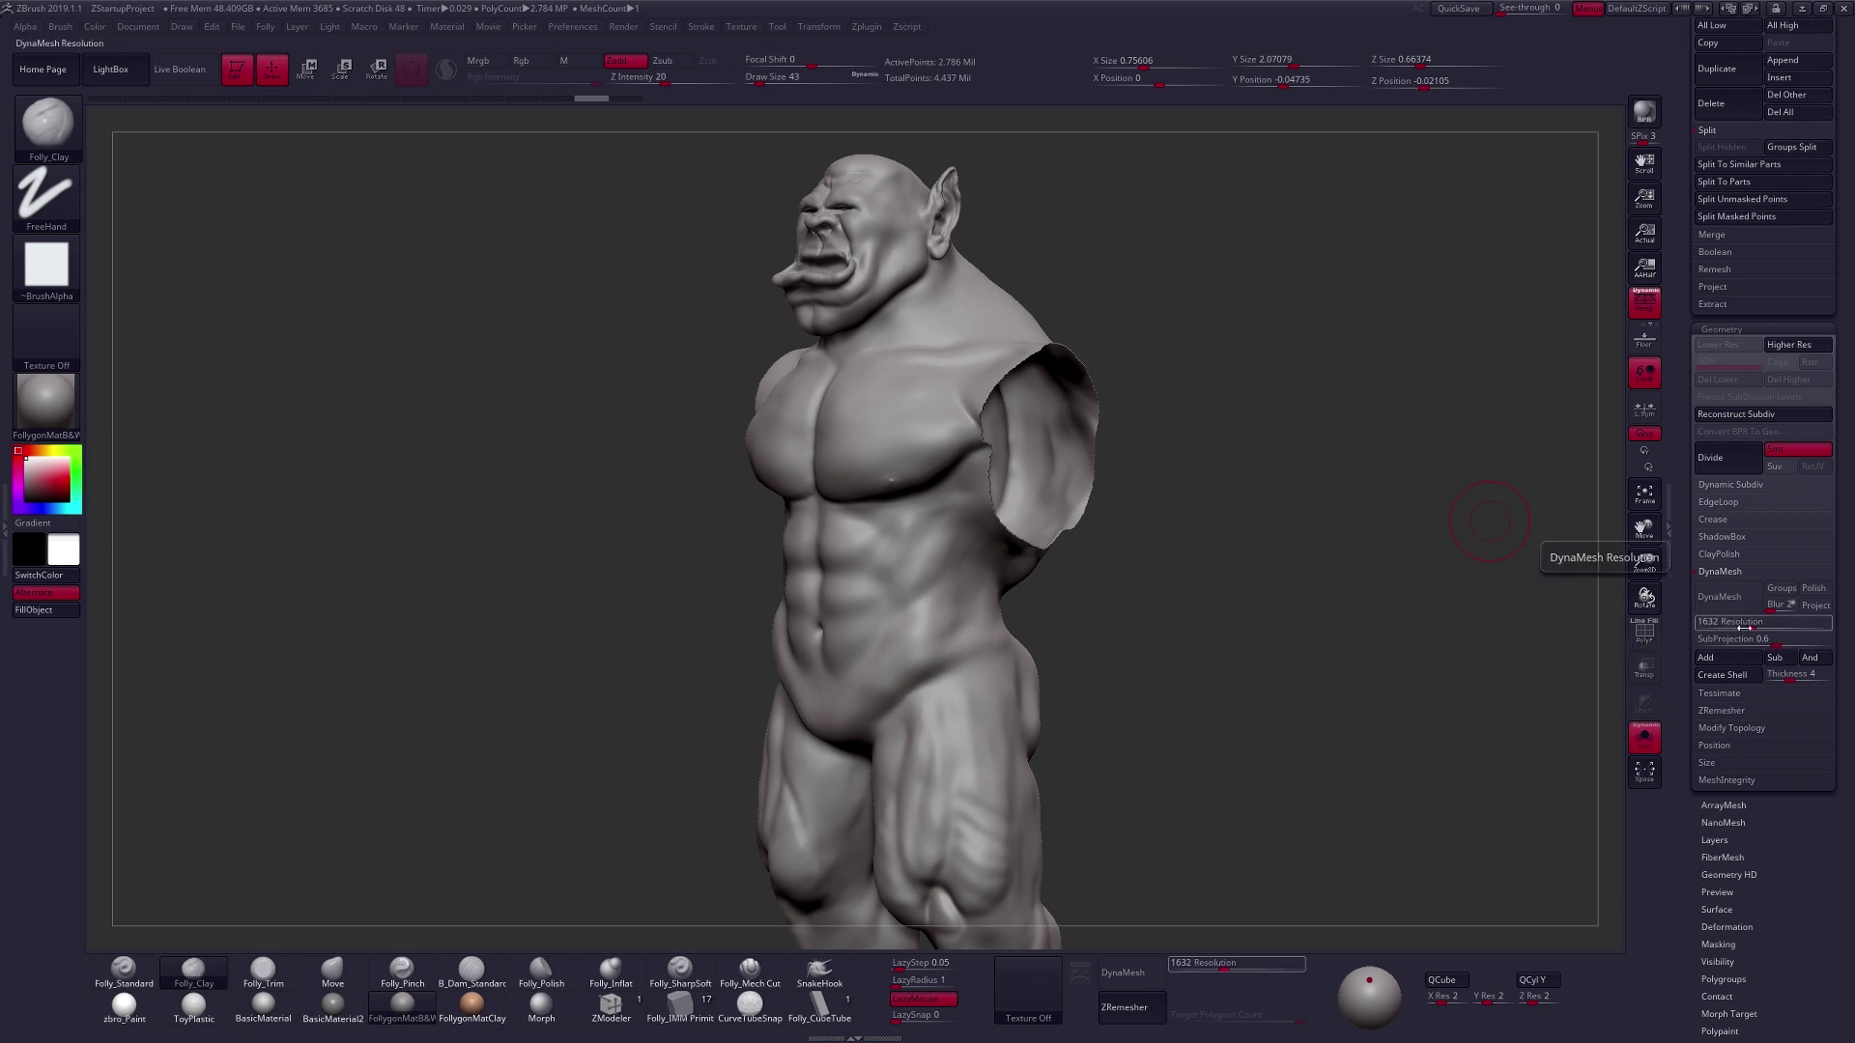
drag(1751, 626, 1746, 628)
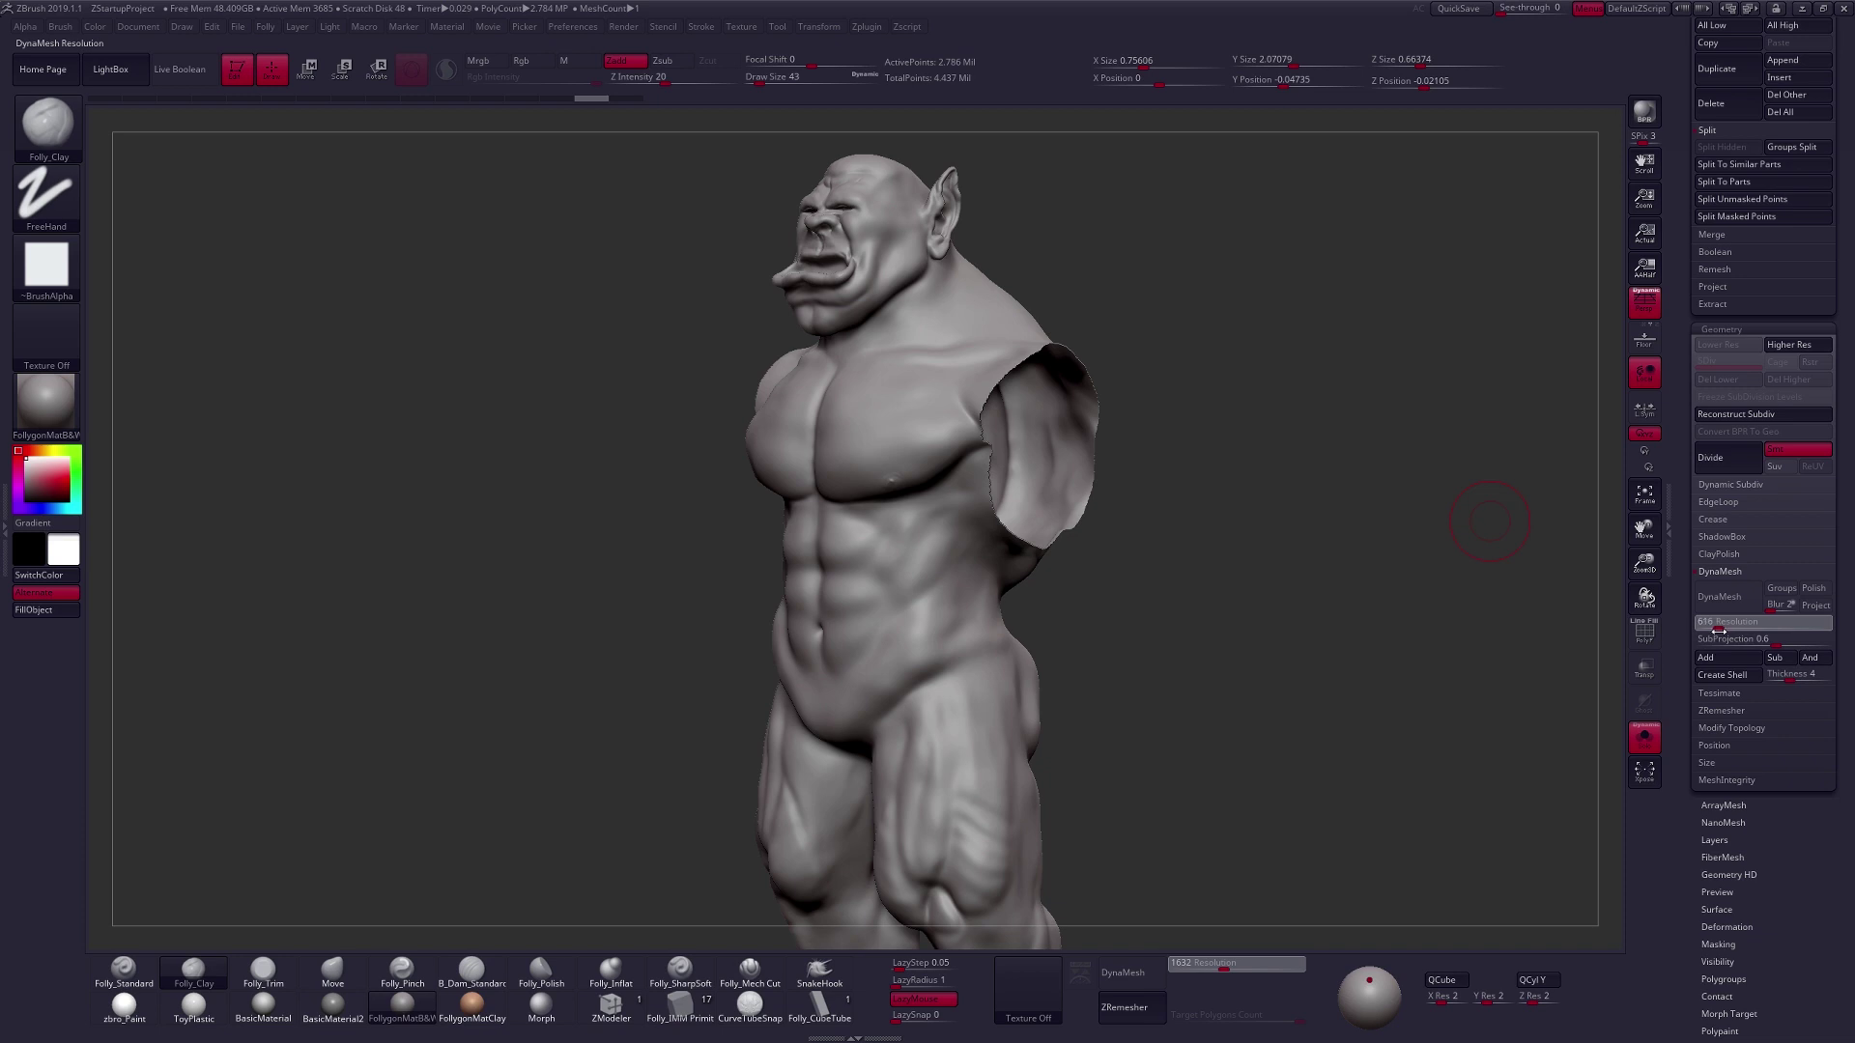
drag(1718, 630, 1714, 631)
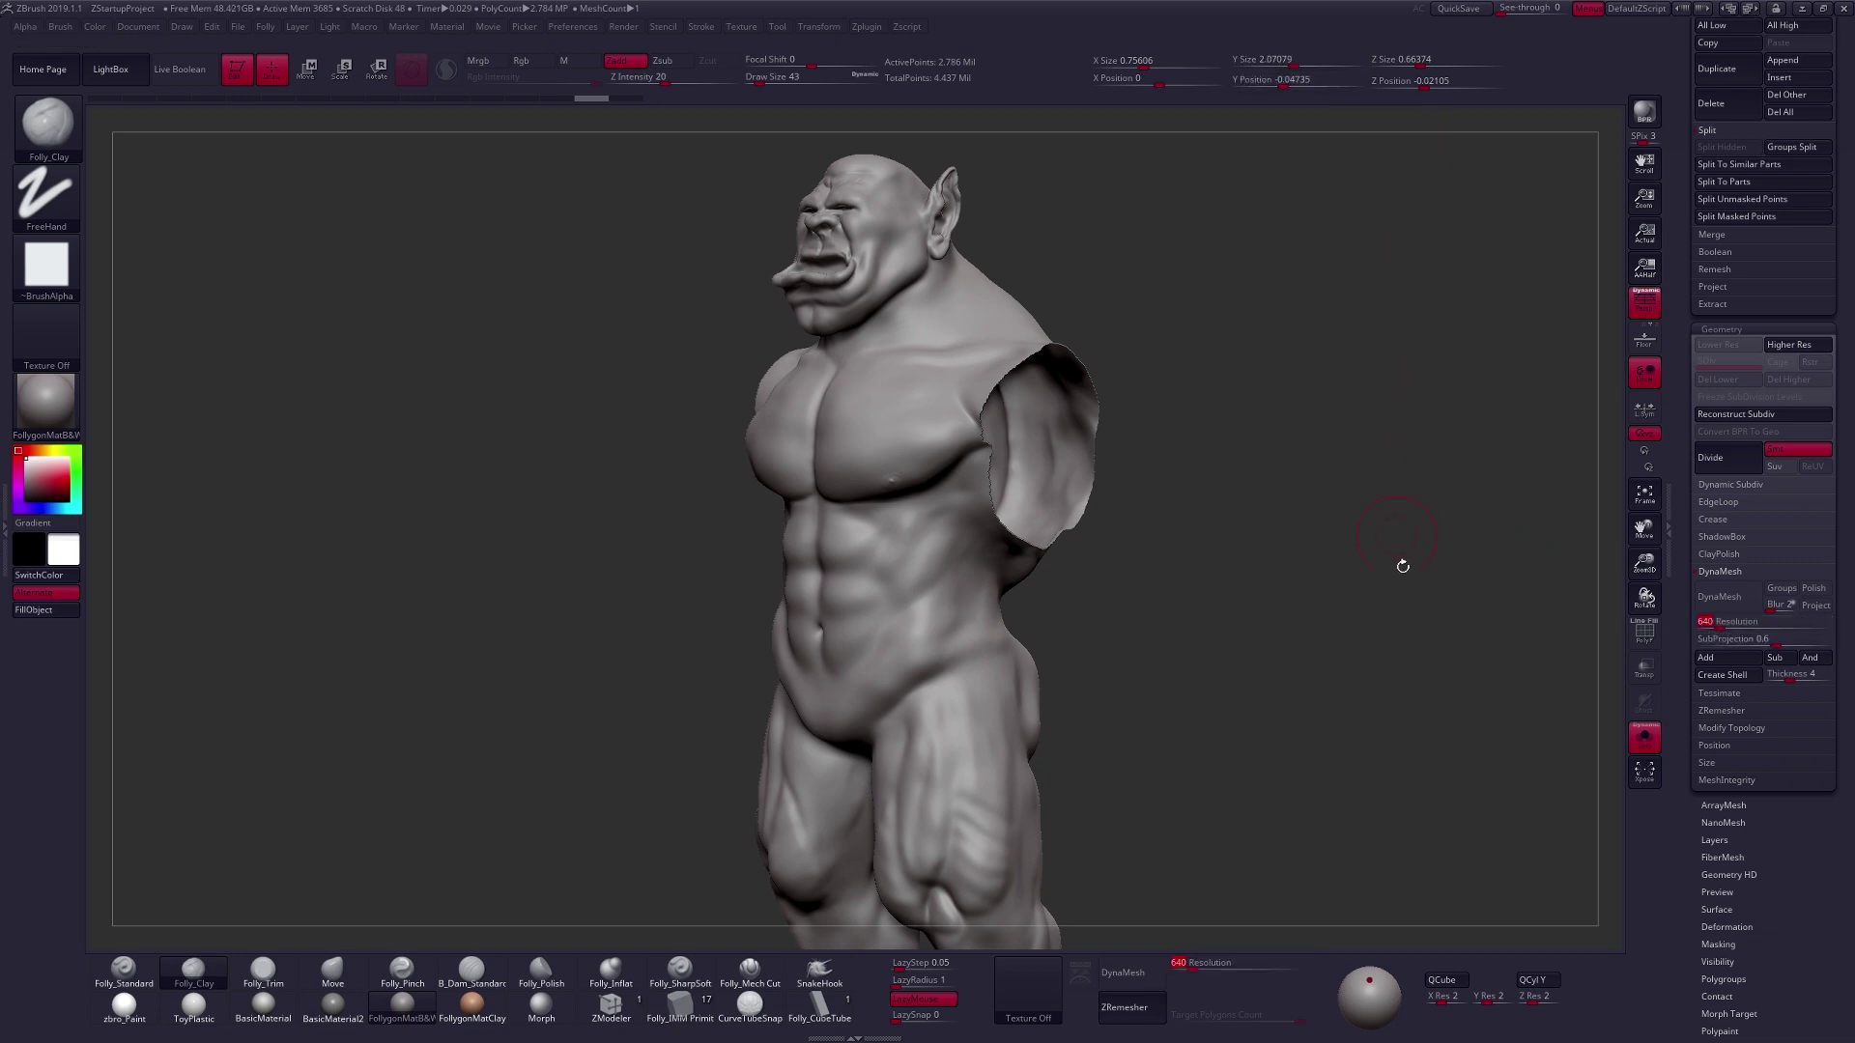
click(1705, 623)
text(480)
key(Return)
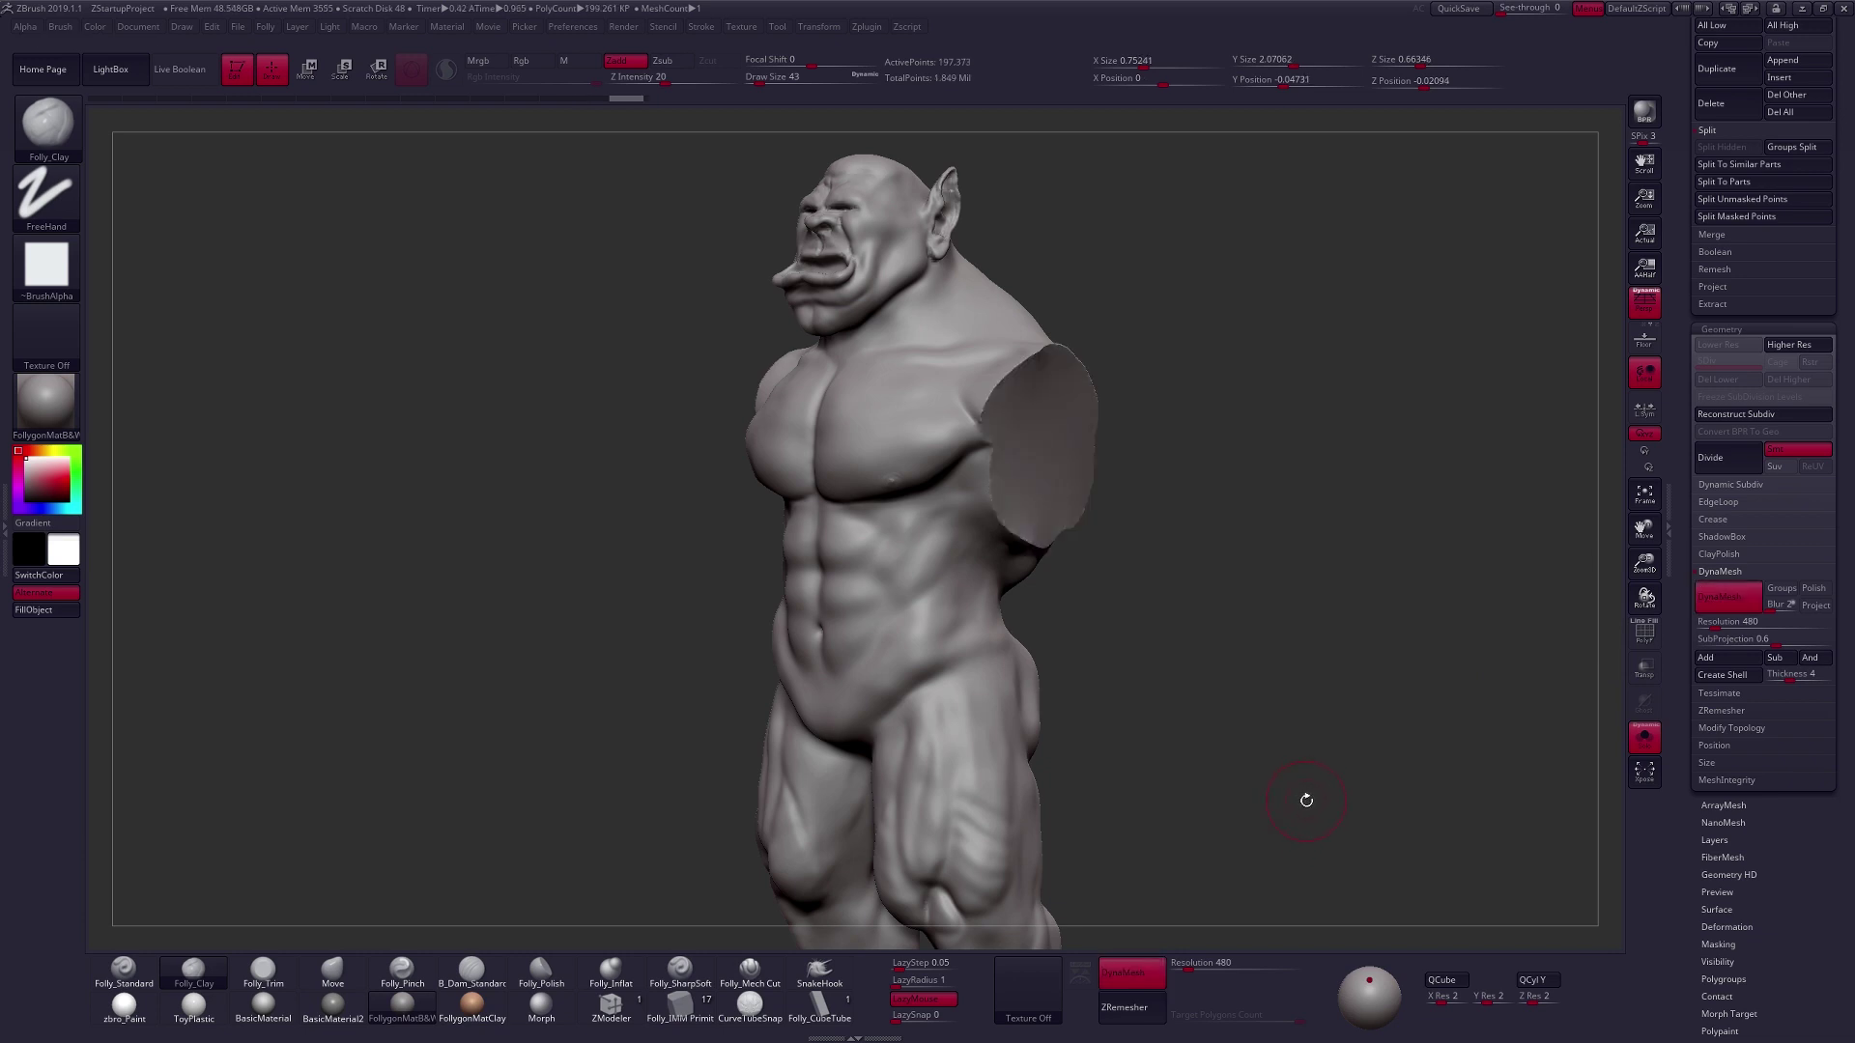
Undo and redo the body's DynaMesh to compare the surface before and after, isolated and with the arms shown.
key(ctrl)
key(ctrl+z)
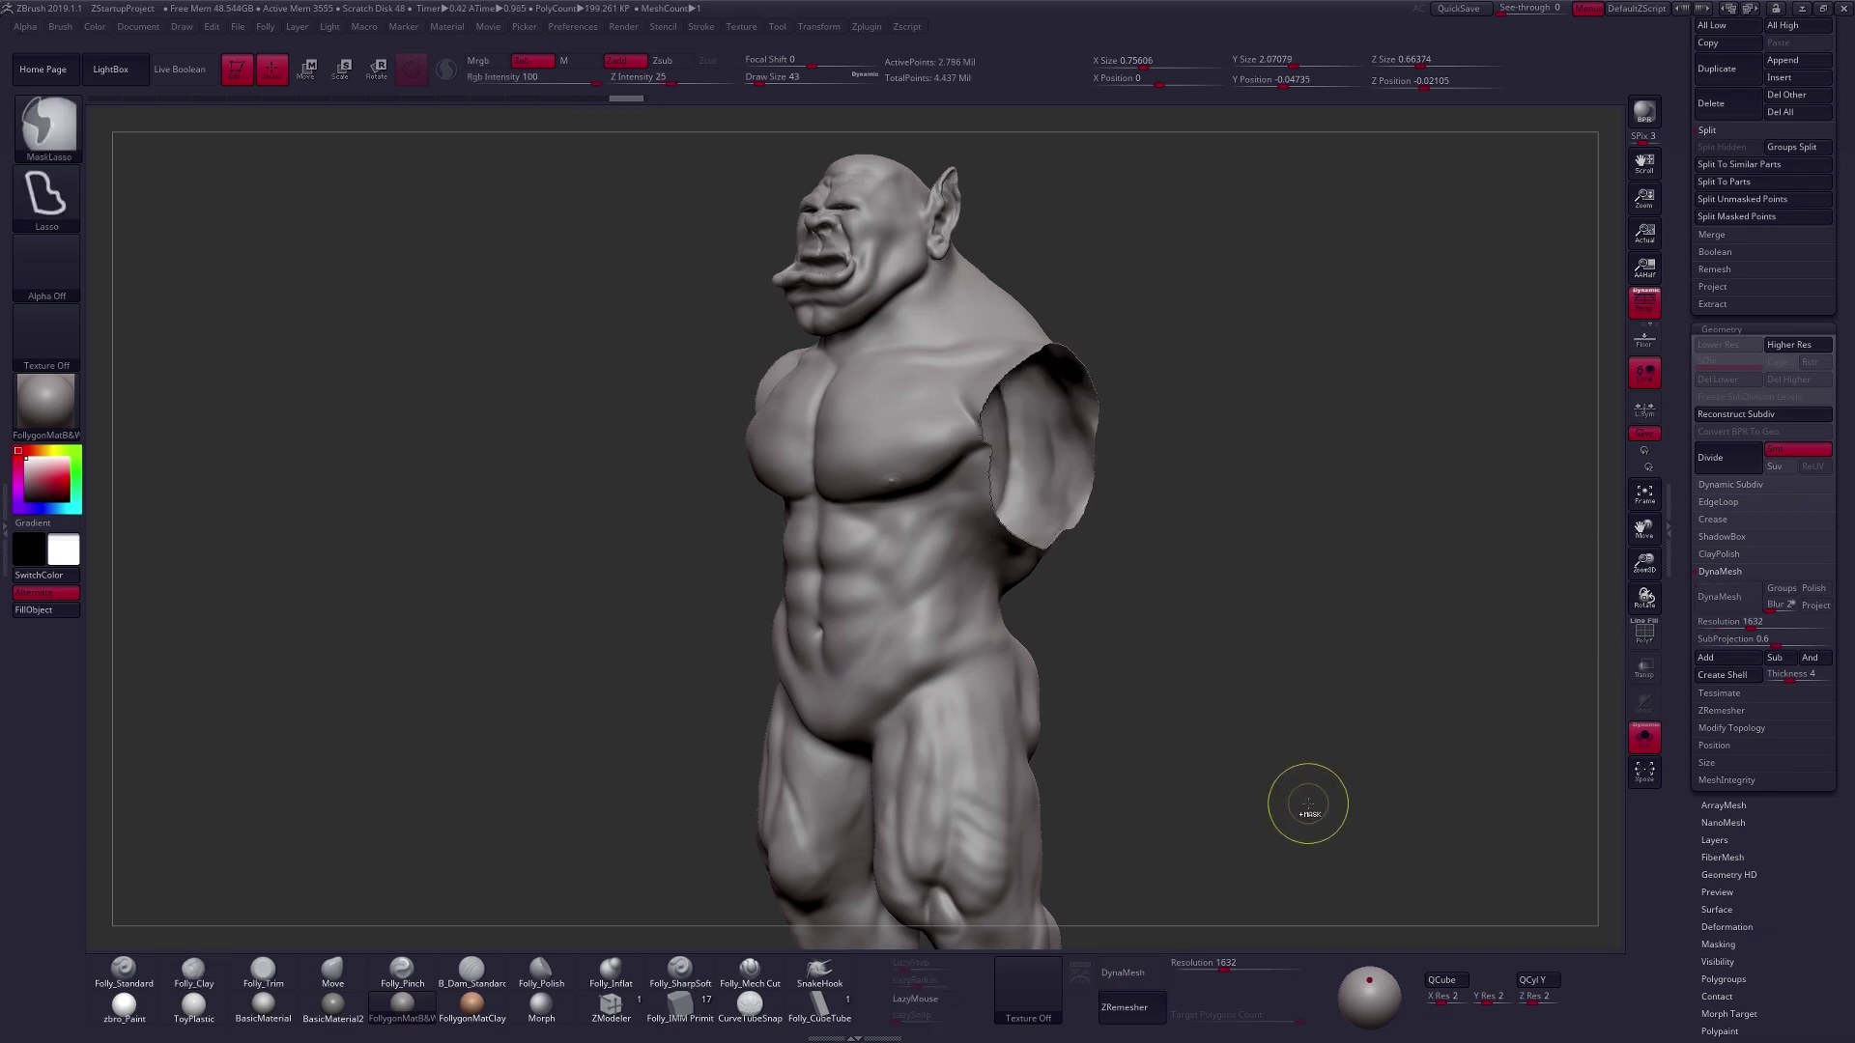
key(ctrl+shift+z)
mouse_move(1310, 787)
mouse_down()
mouse_move(1327, 795)
mouse_move(1287, 750)
mouse_up()
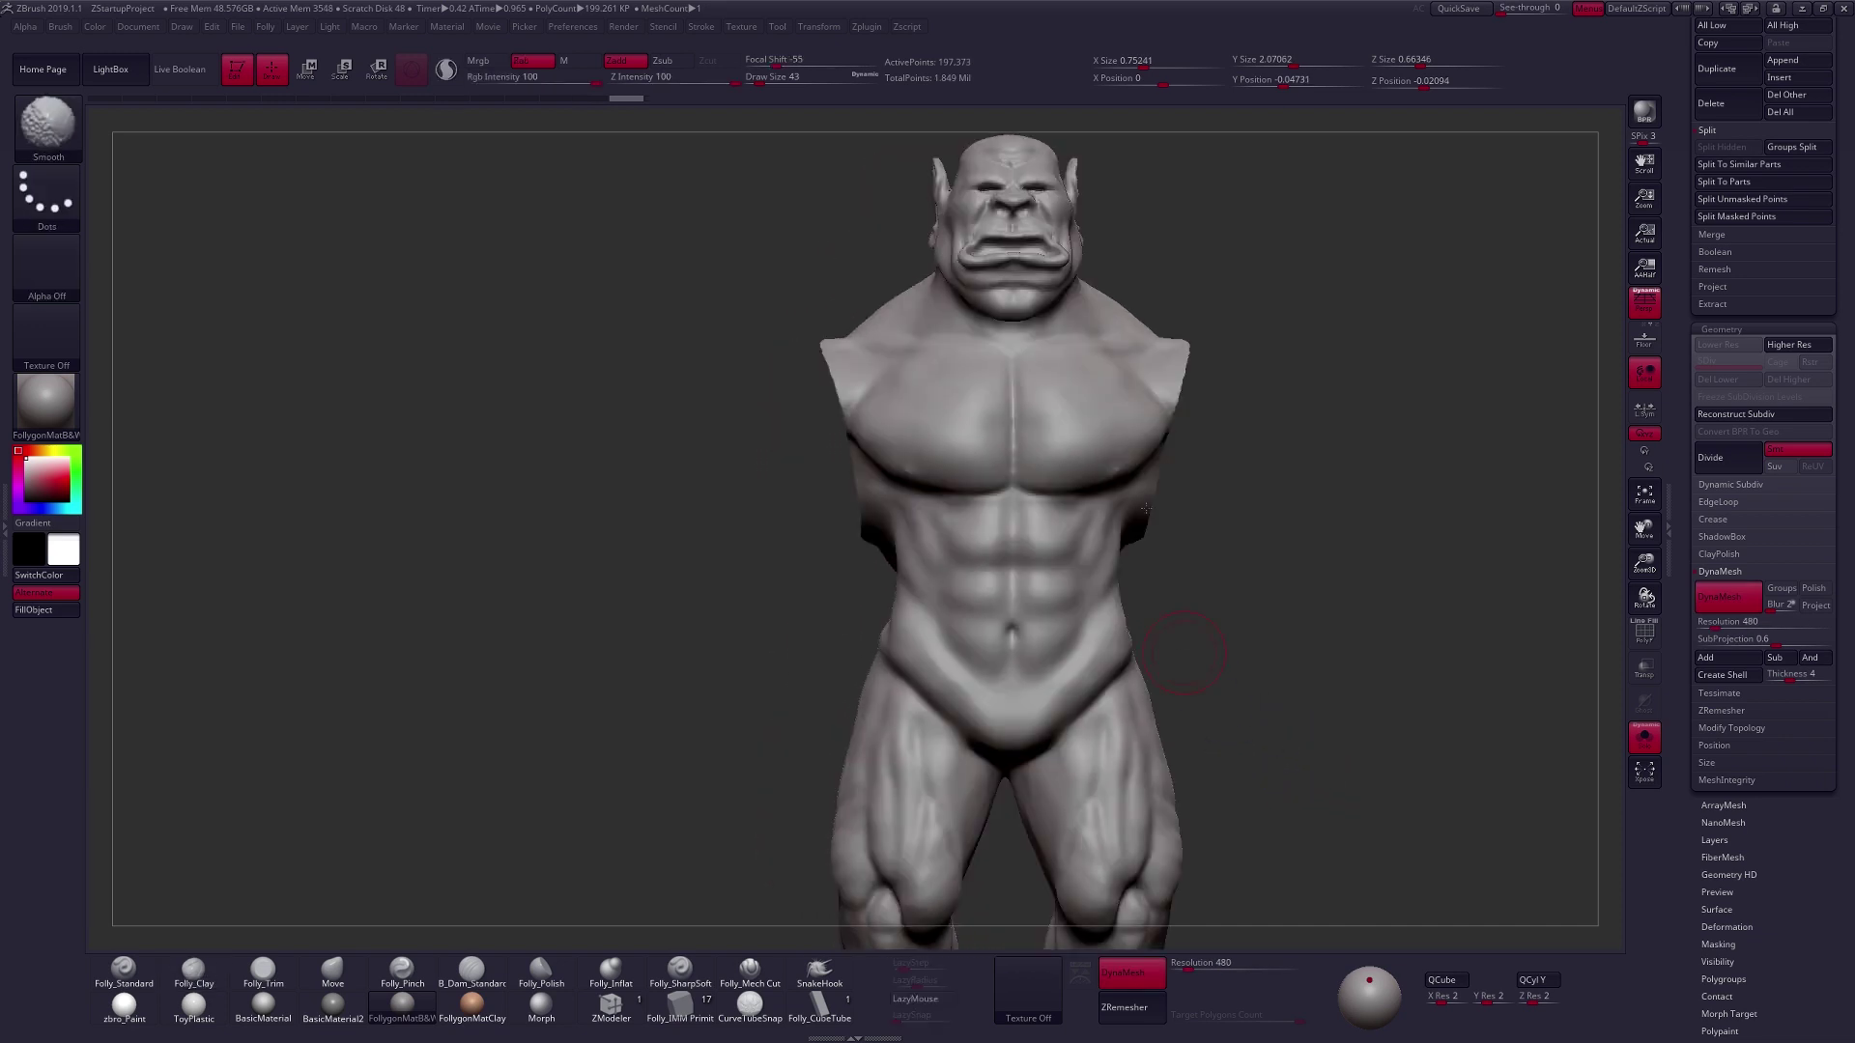
alt+drag(1213, 407, 1082, 462)
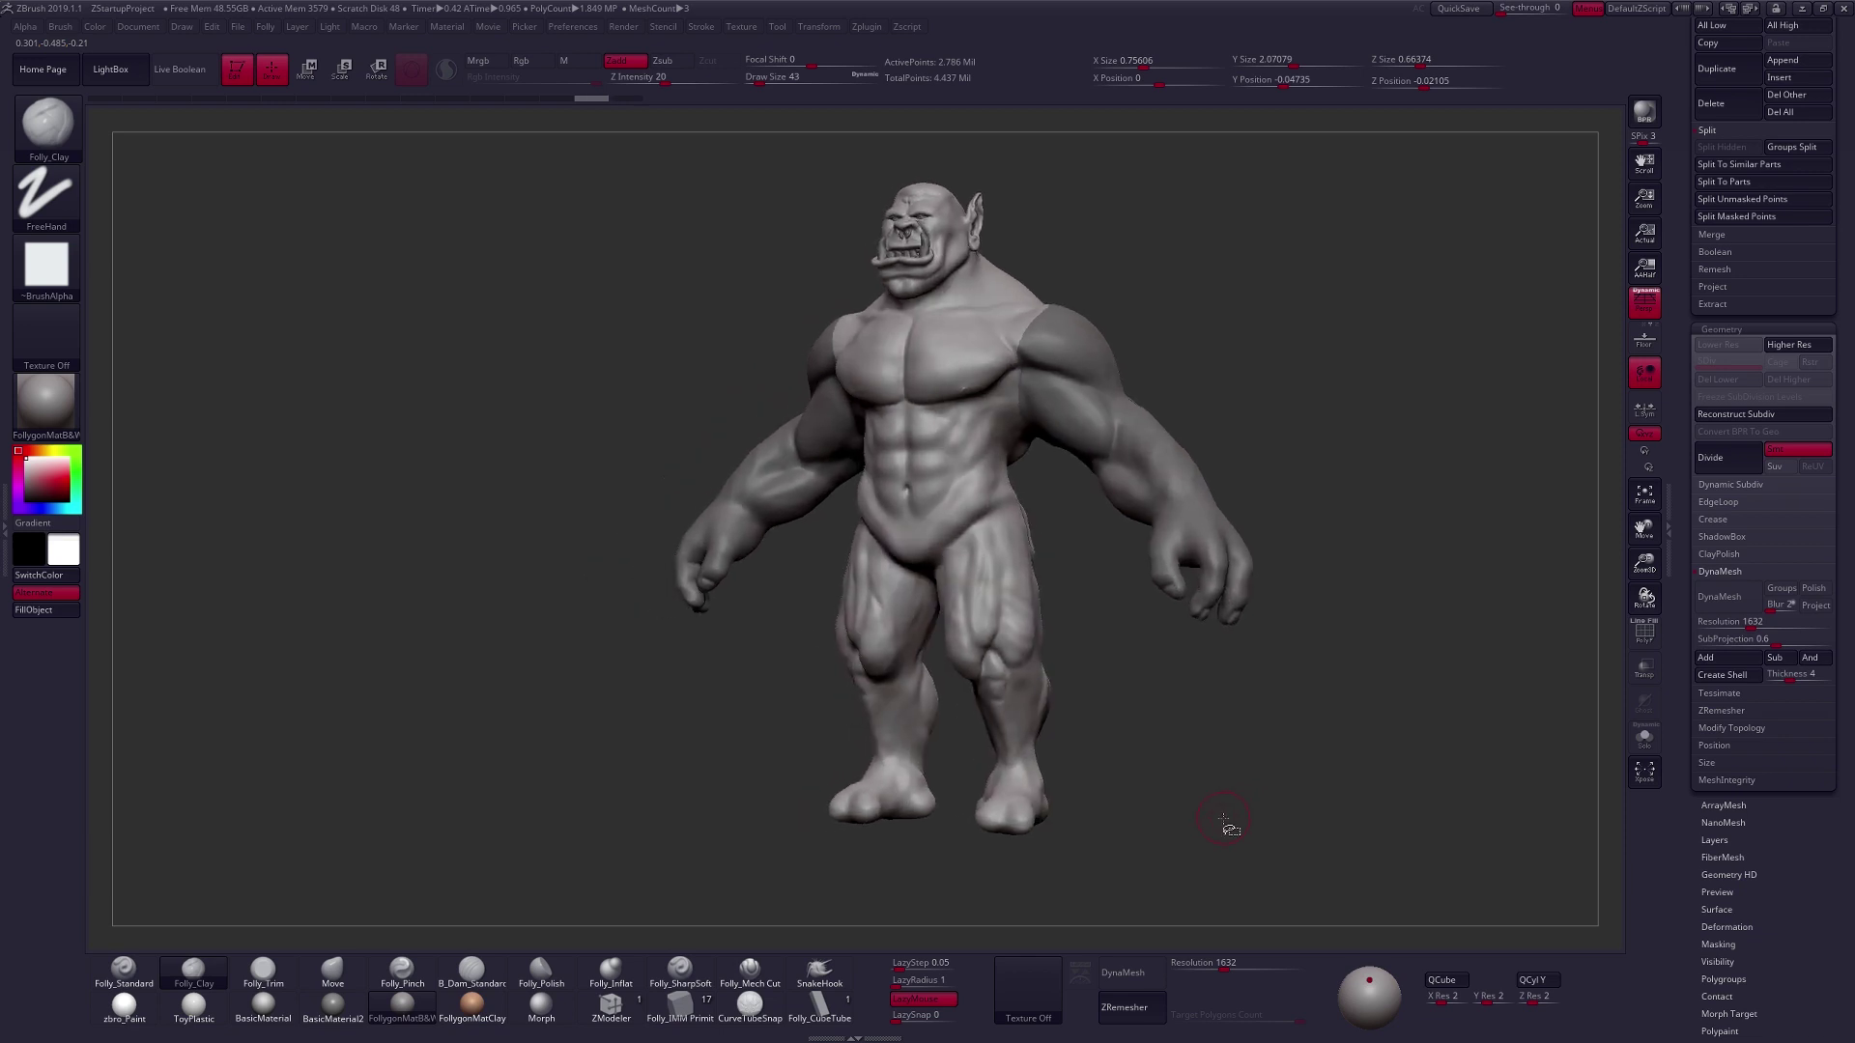
key(ctrl+shift+z)
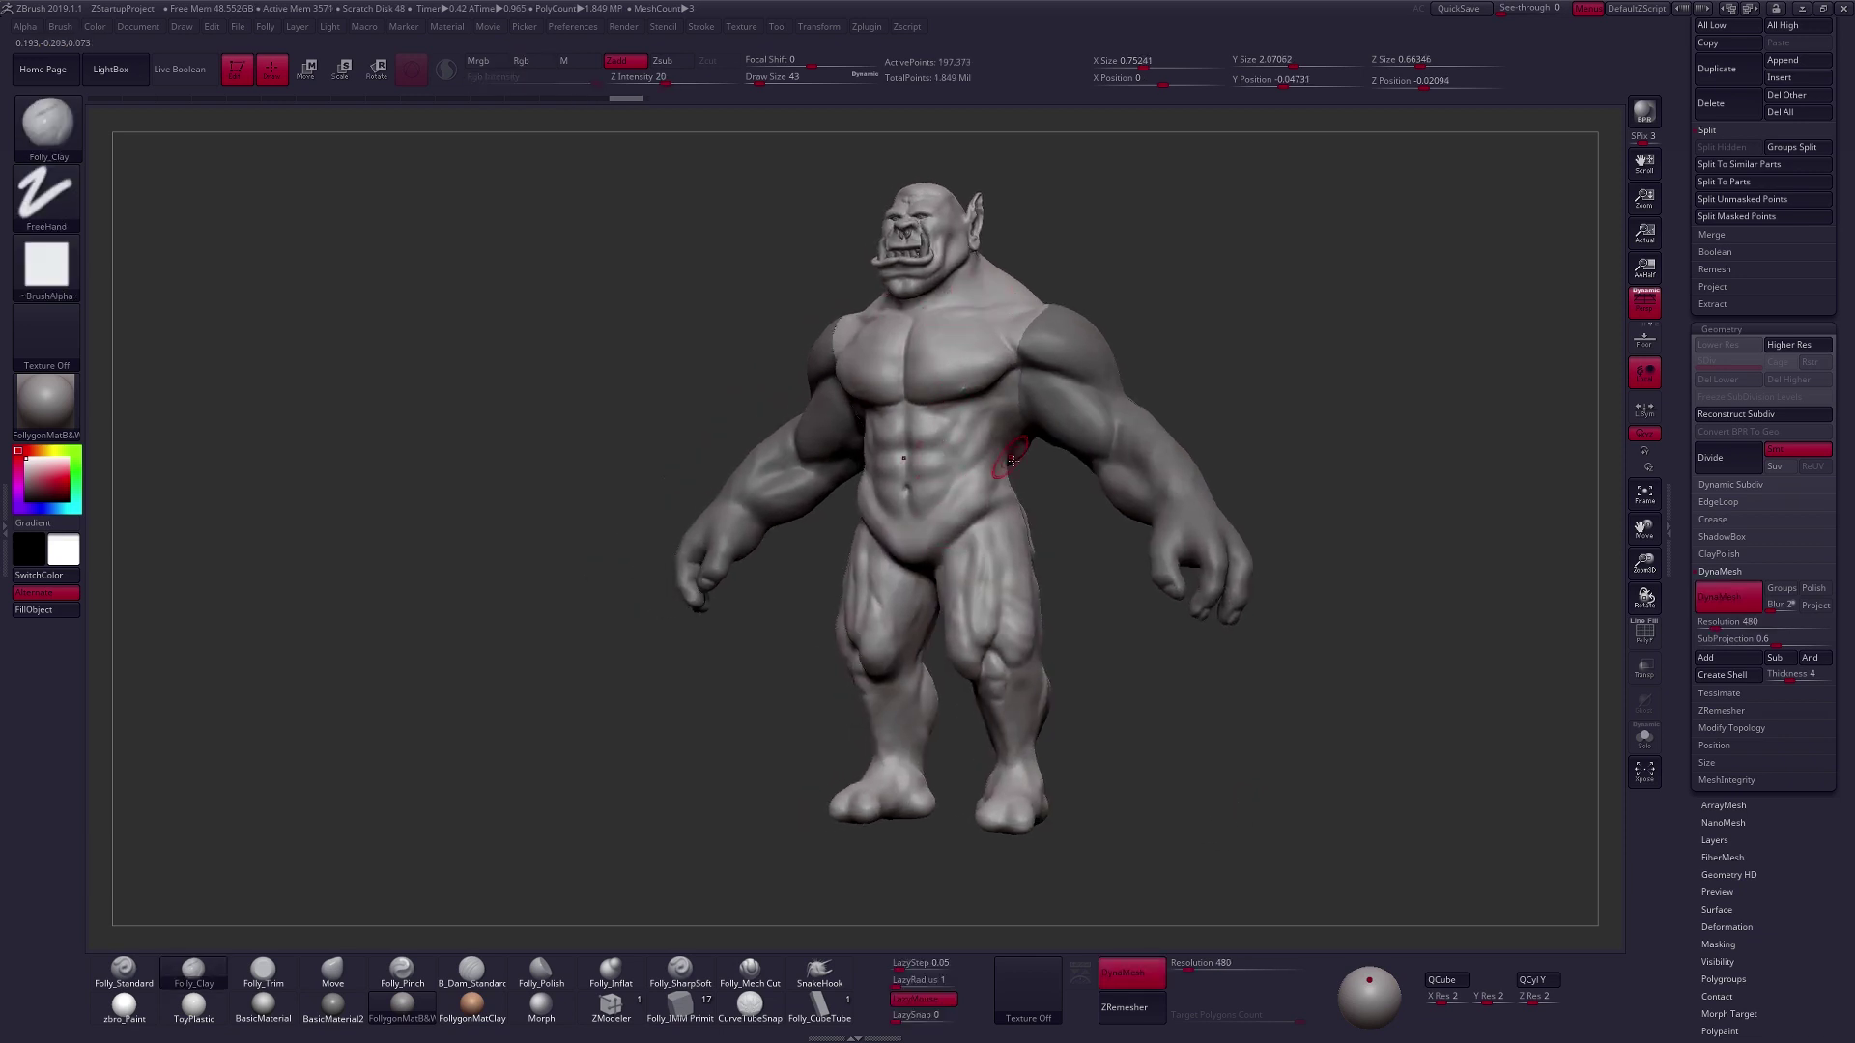
mouse_move(1075, 662)
mouse_down()
mouse_move(821, 657)
mouse_move(1026, 652)
mouse_up()
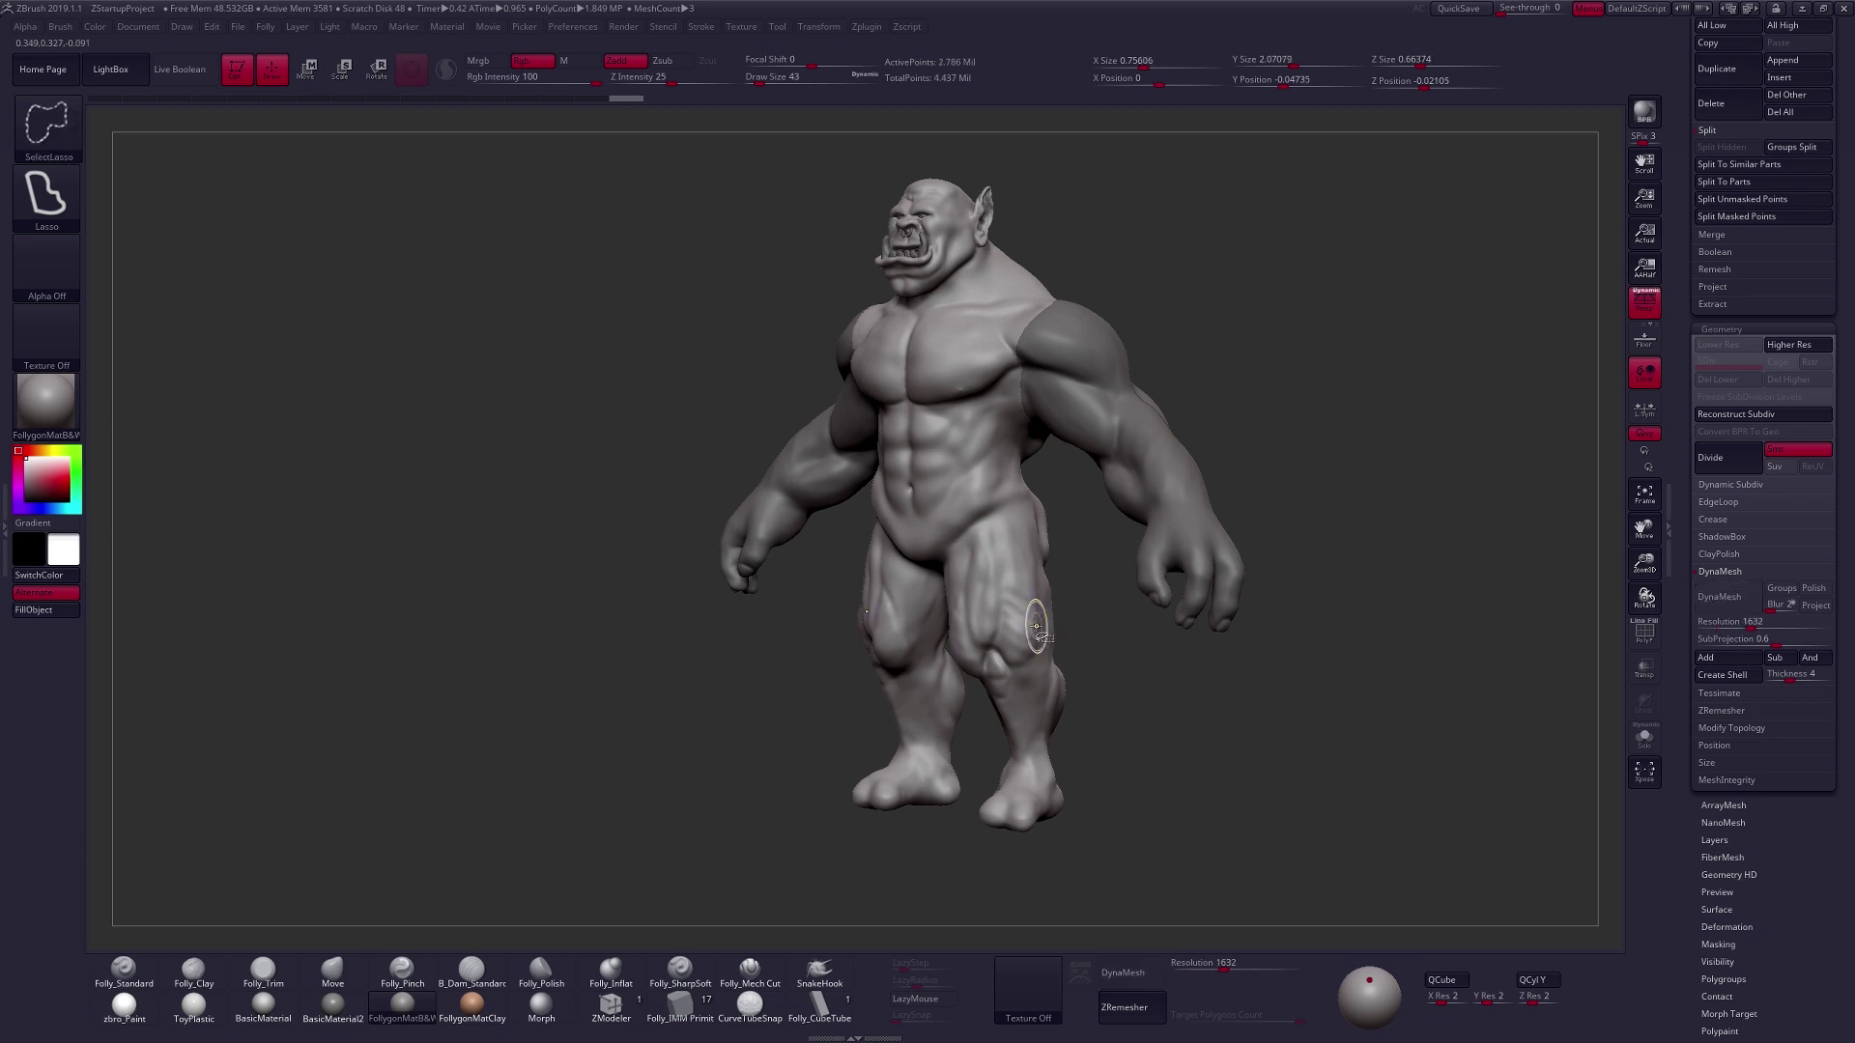
Examine the remeshed orc's head and shoulder seams up close, then the full figure from the front.
mouse_move(983, 241)
alt+right_down()
mouse_move(978, 449)
mouse_move(983, 425)
mouse_move(1131, 547)
alt+right_up()
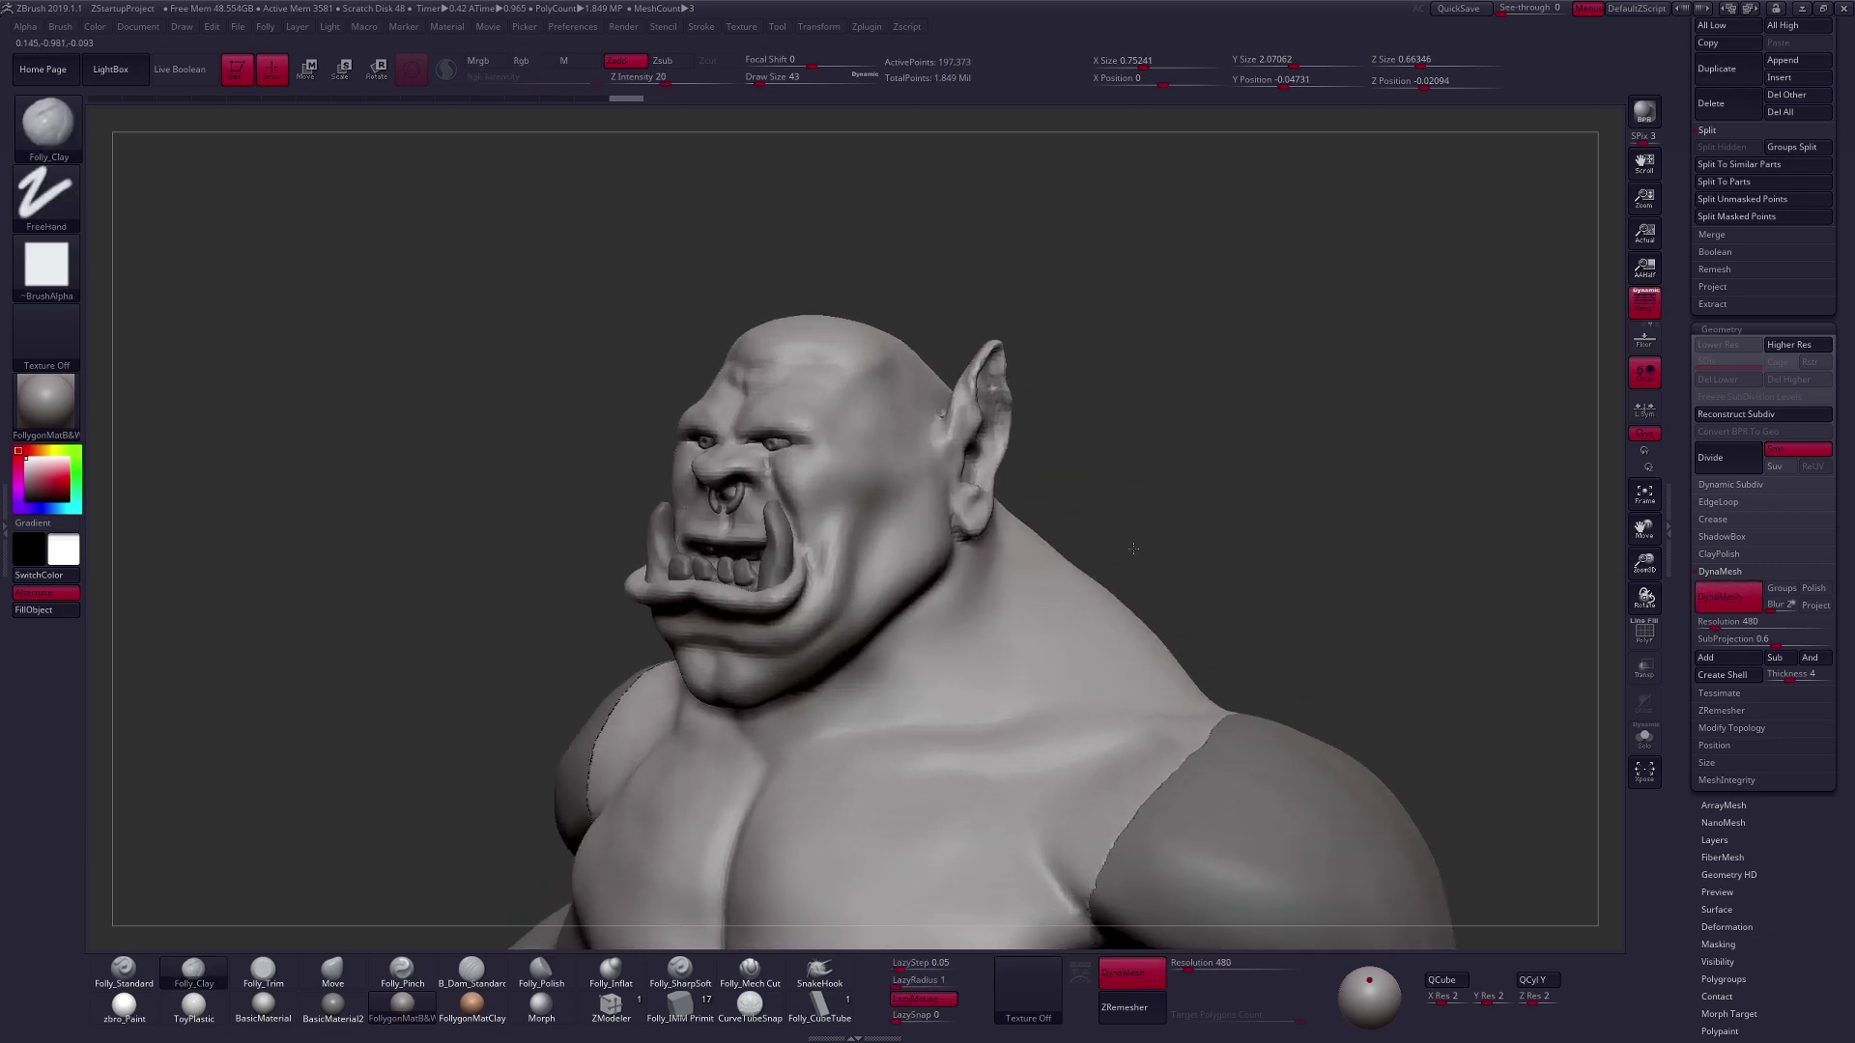
right_drag(986, 489, 1164, 387)
alt+right_drag(1177, 483, 1233, 685)
alt+right_drag(1239, 794, 1225, 683)
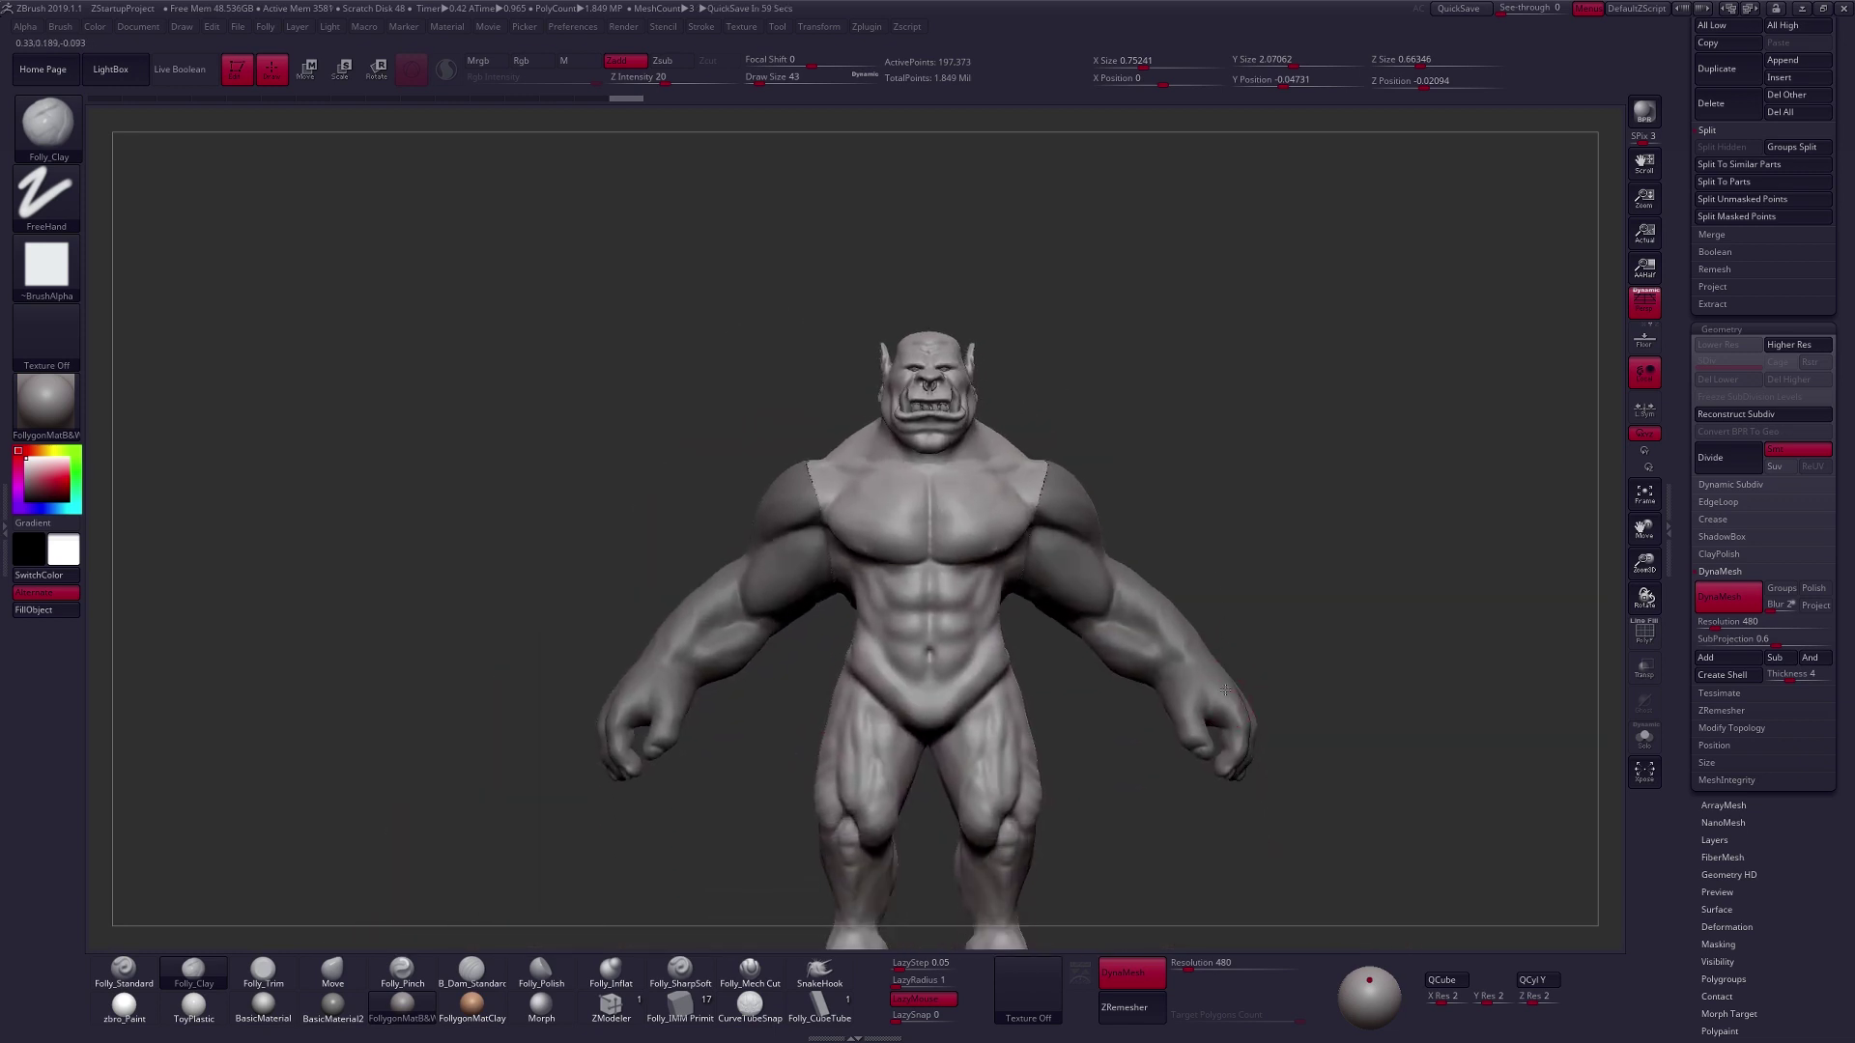
alt+right_drag(1263, 750, 1262, 634)
alt+right_drag(1409, 577, 1347, 547)
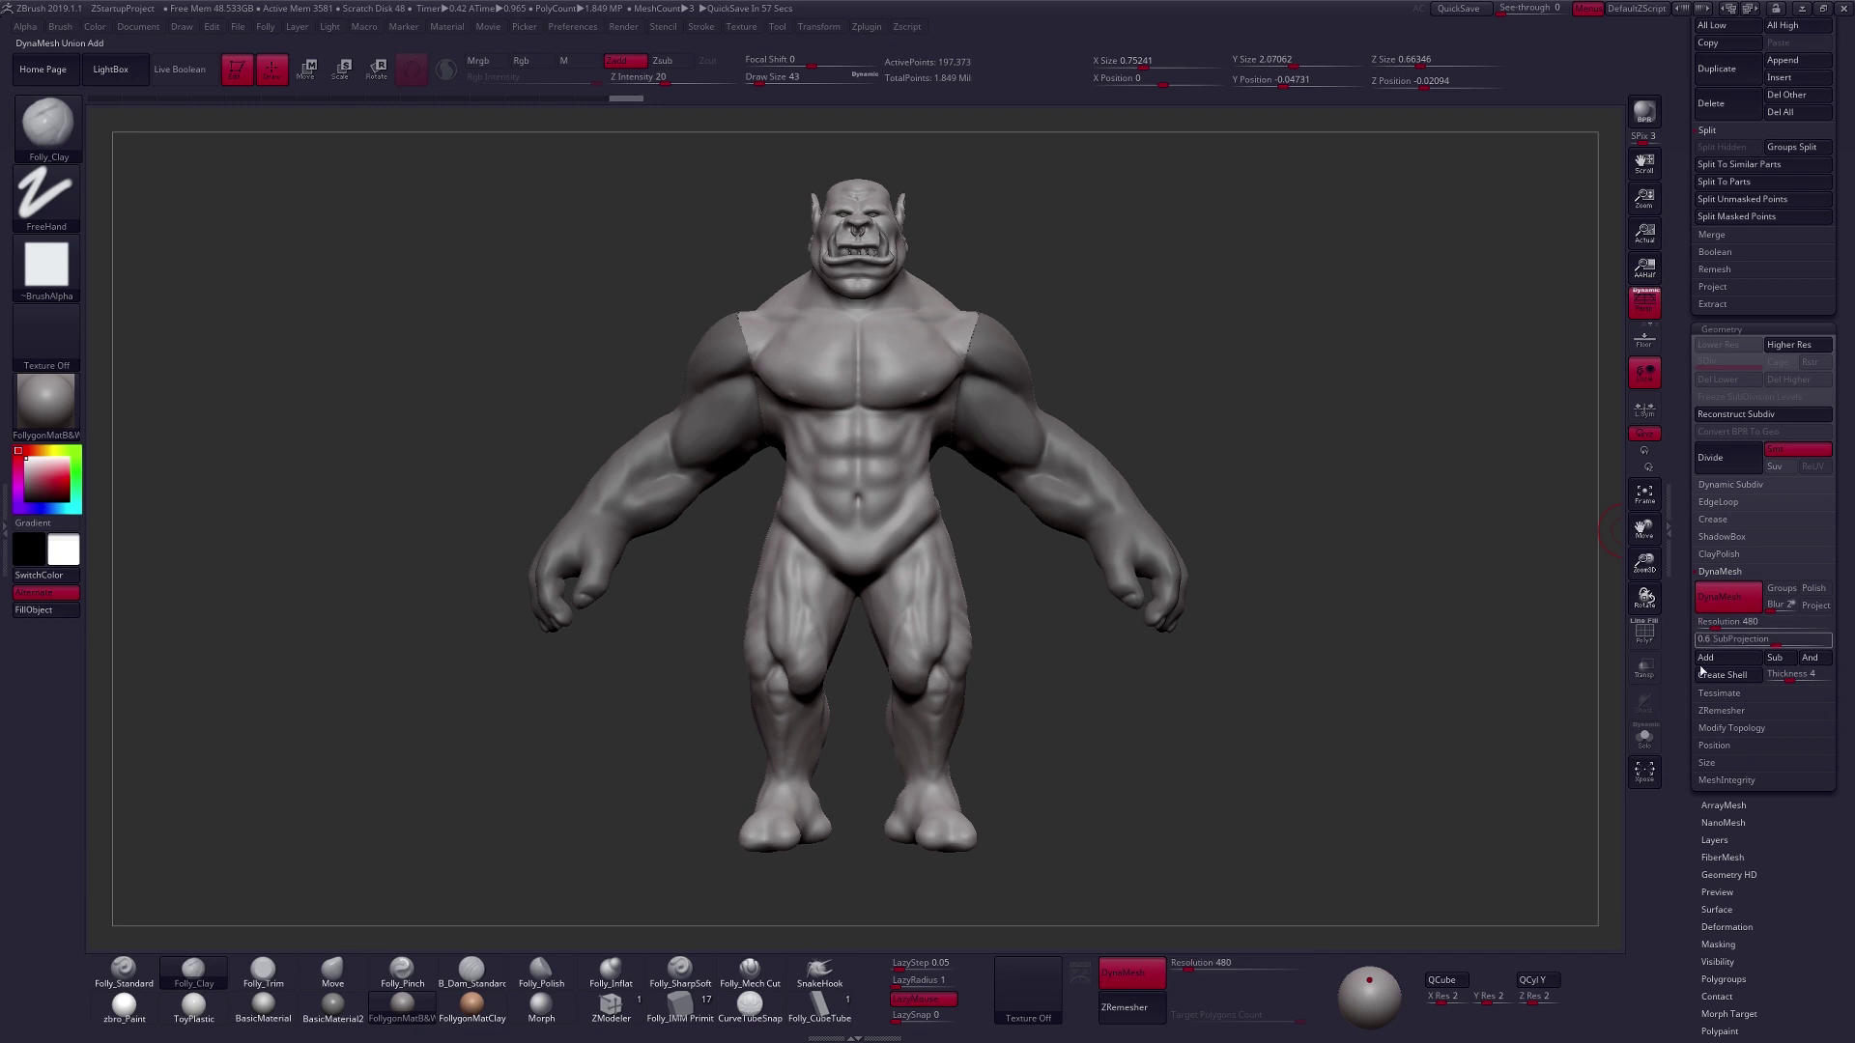
Select the arms subtool, set its DynaMesh resolution to 552 and remesh it.
drag(1687, 533, 1697, 749)
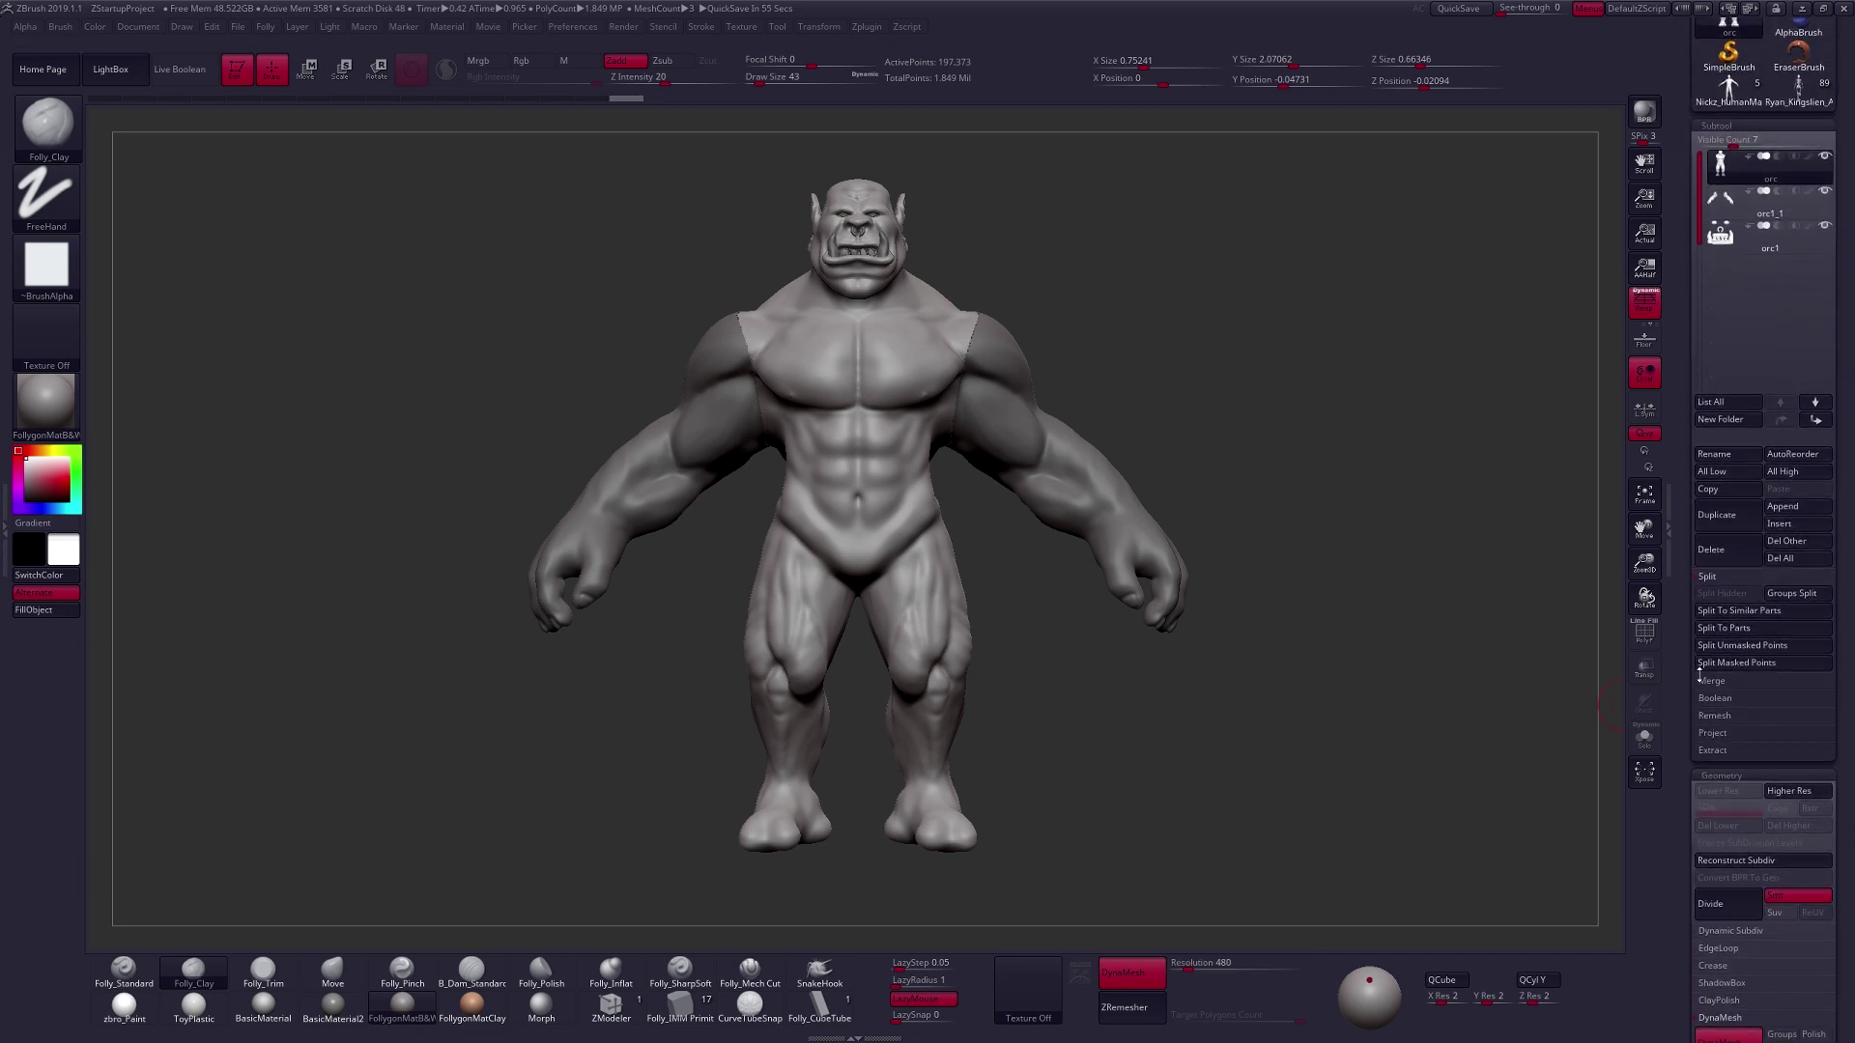
click(1739, 209)
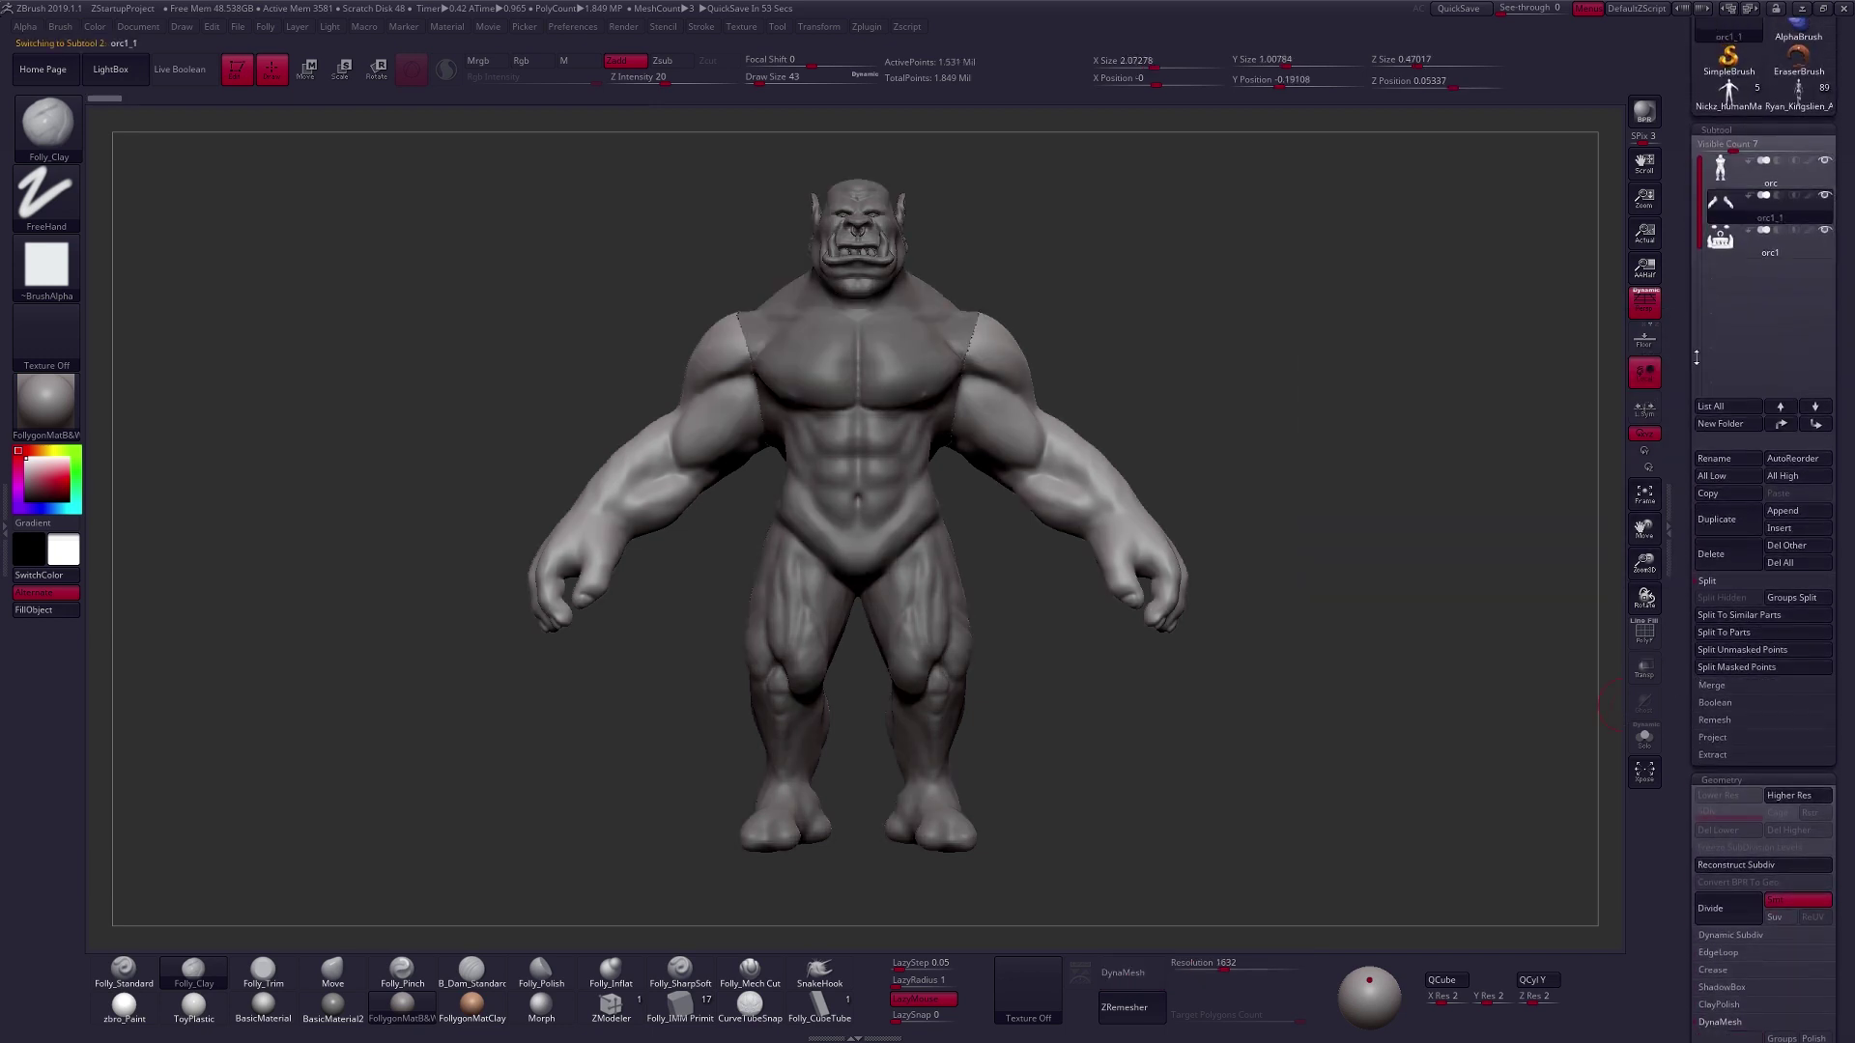
drag(1685, 481, 1695, 375)
click(1748, 856)
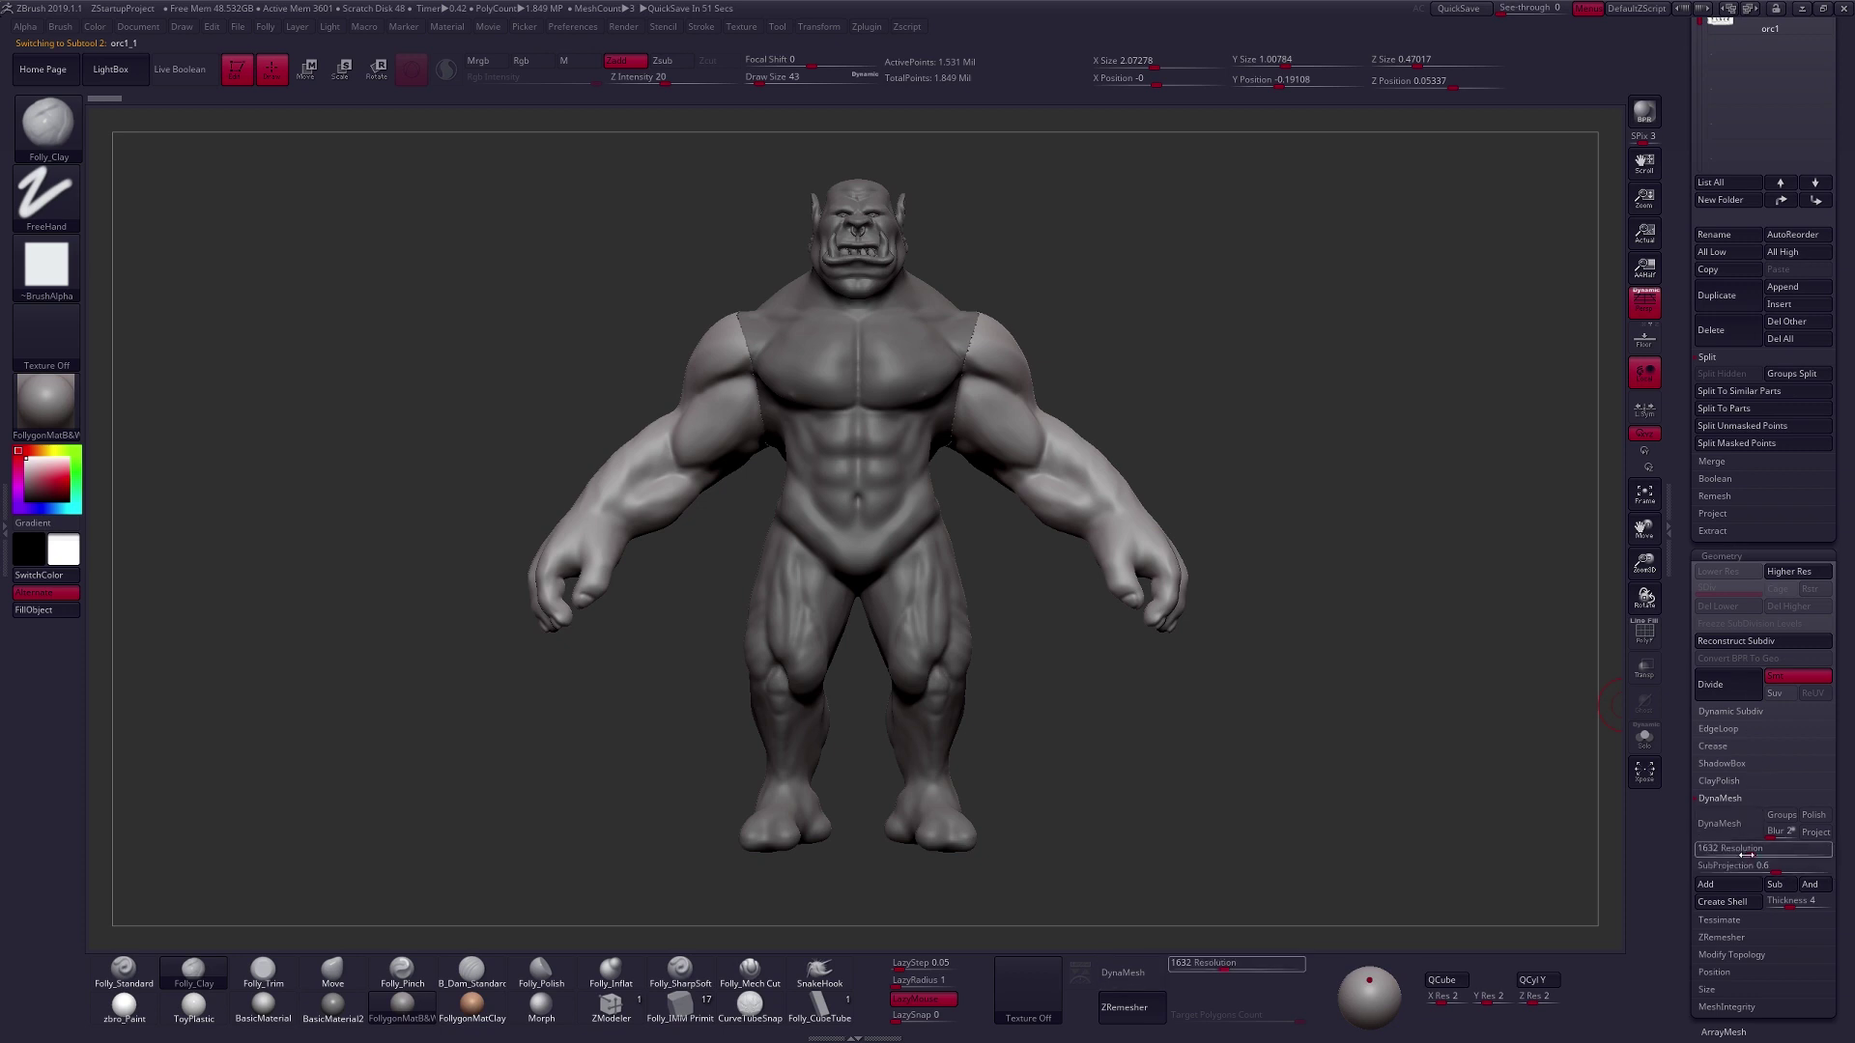
text(555)
key(Tab)
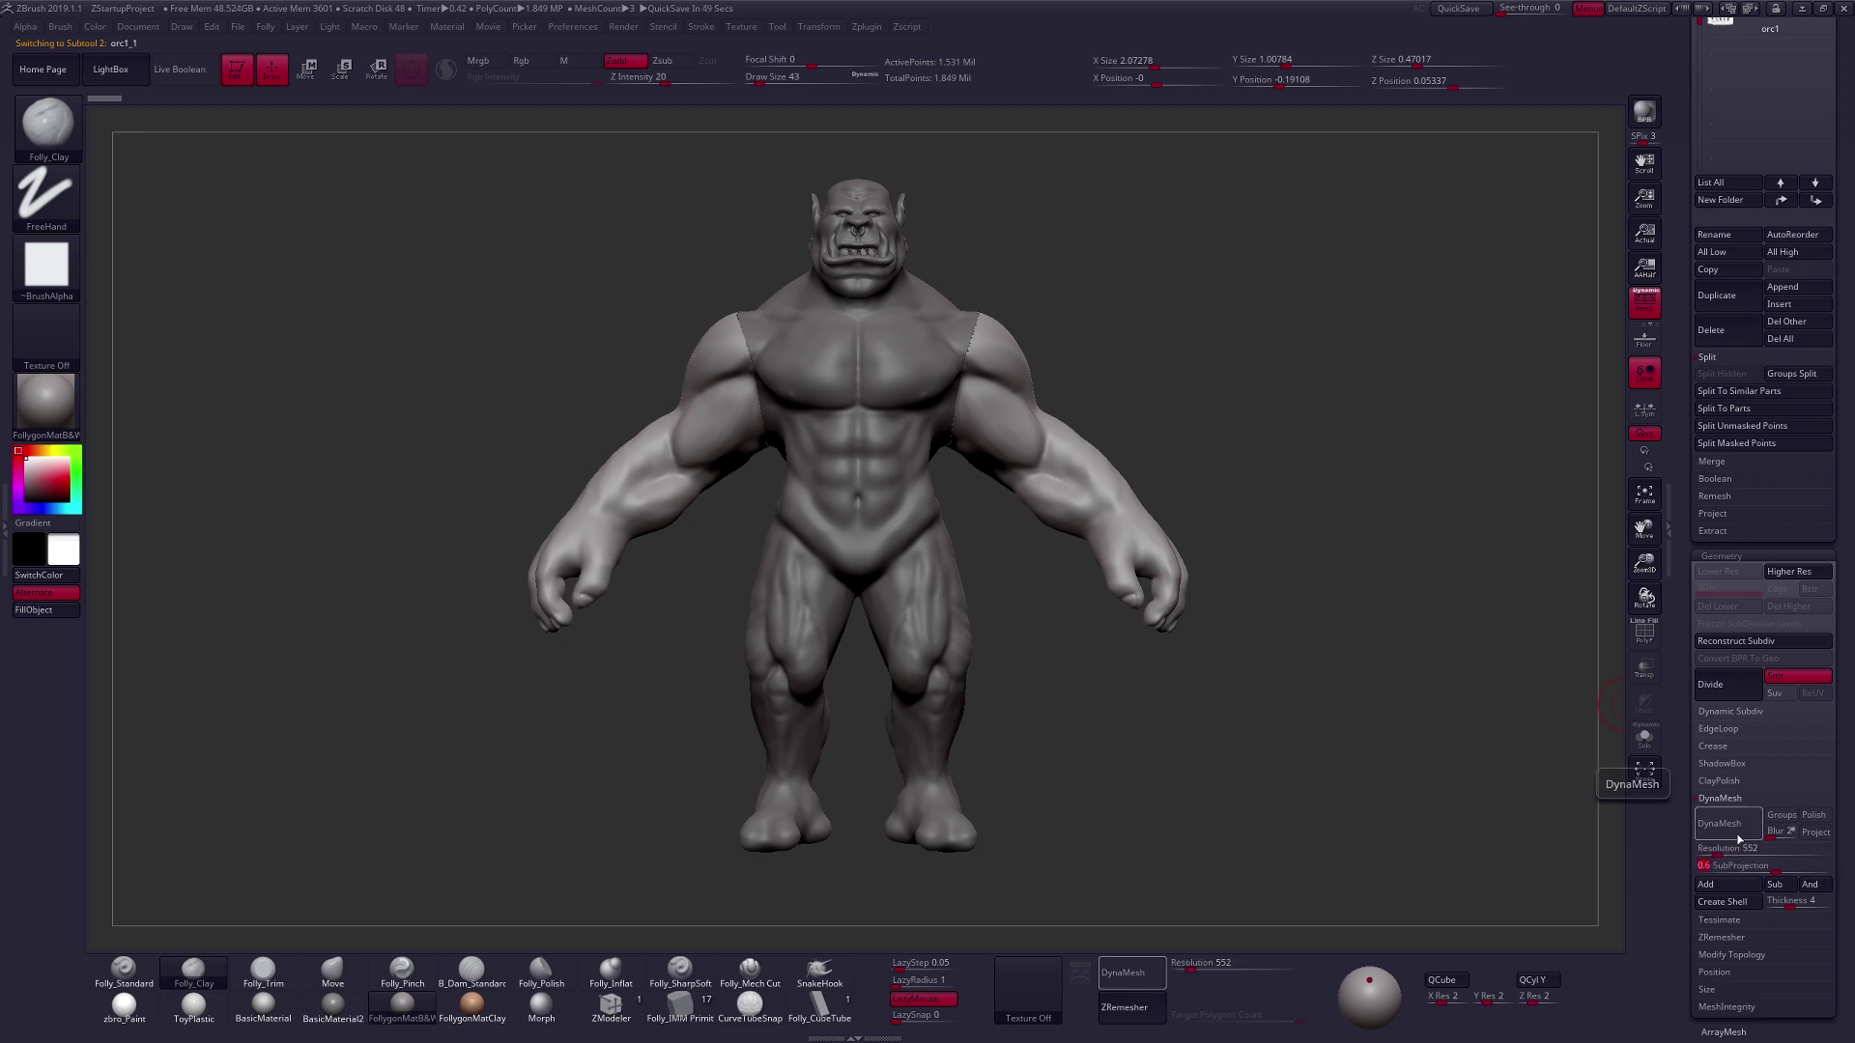
click(1720, 823)
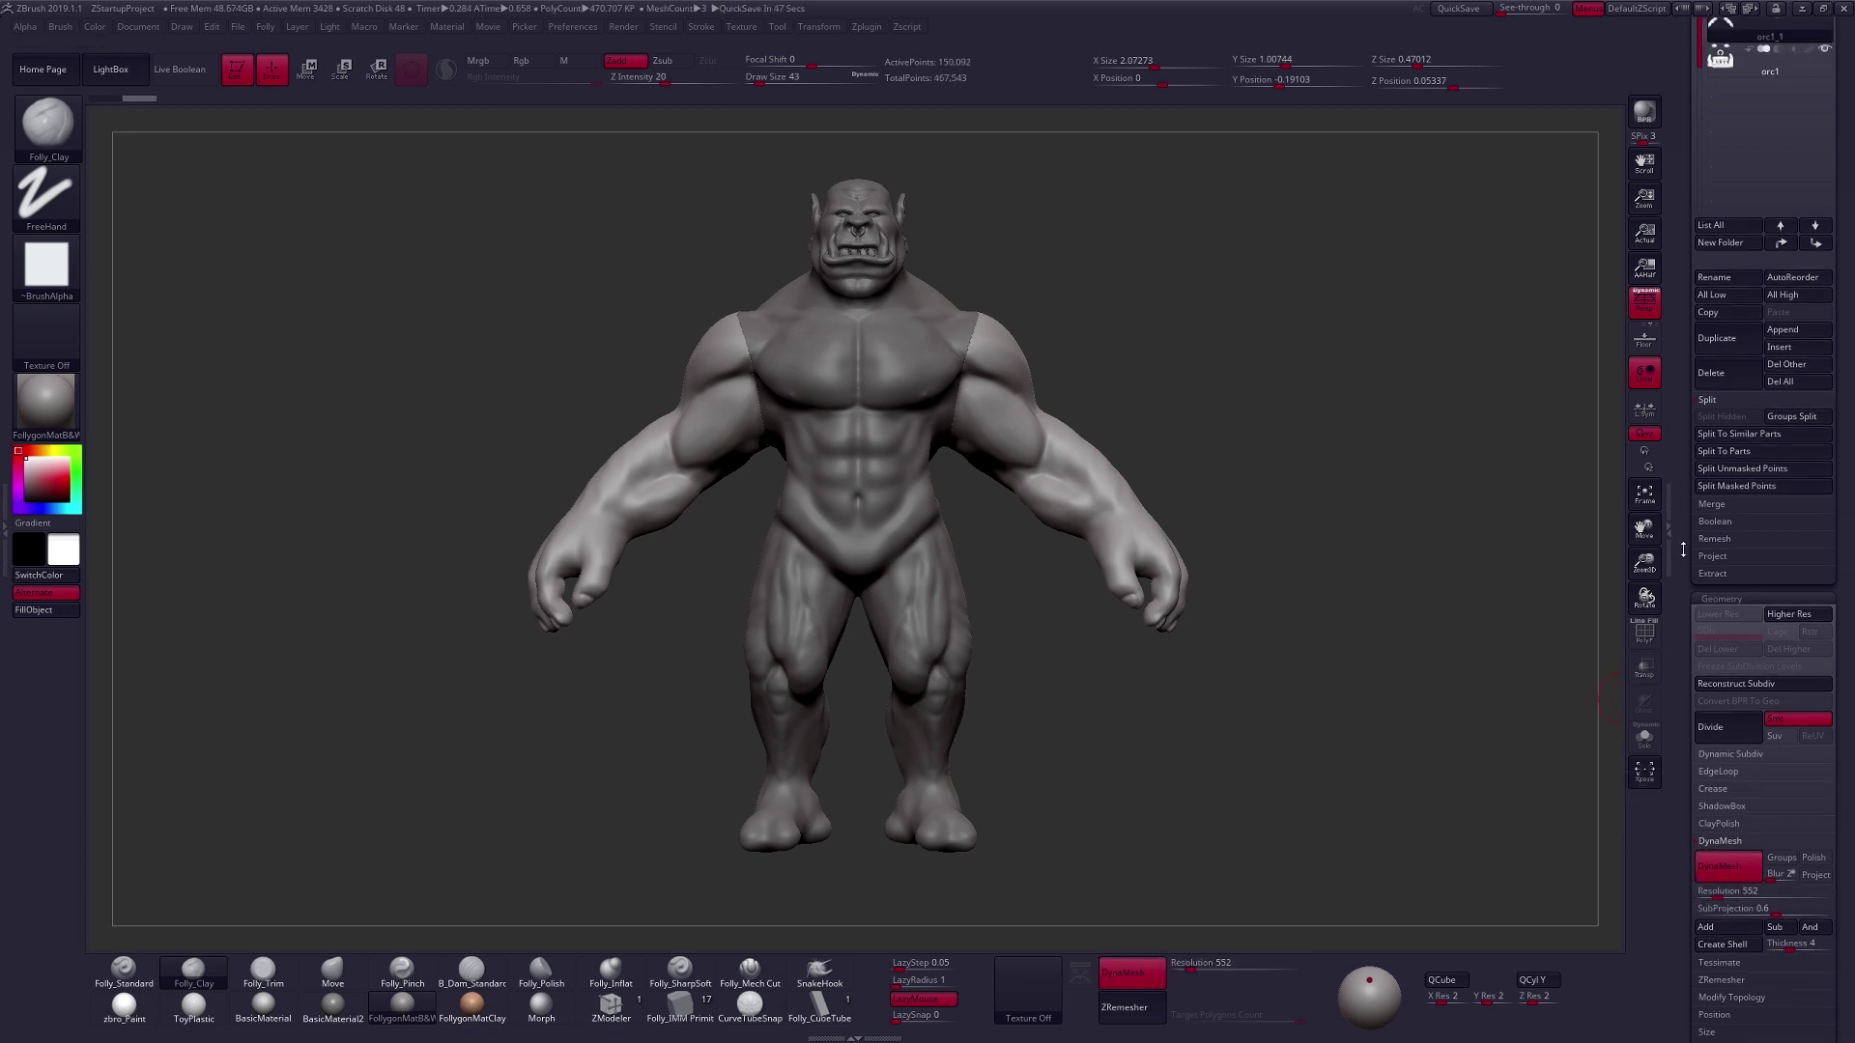
Select the orc's body subtool and choose the Move brush for shaping around the shoulder.
drag(1324, 824, 1356, 776)
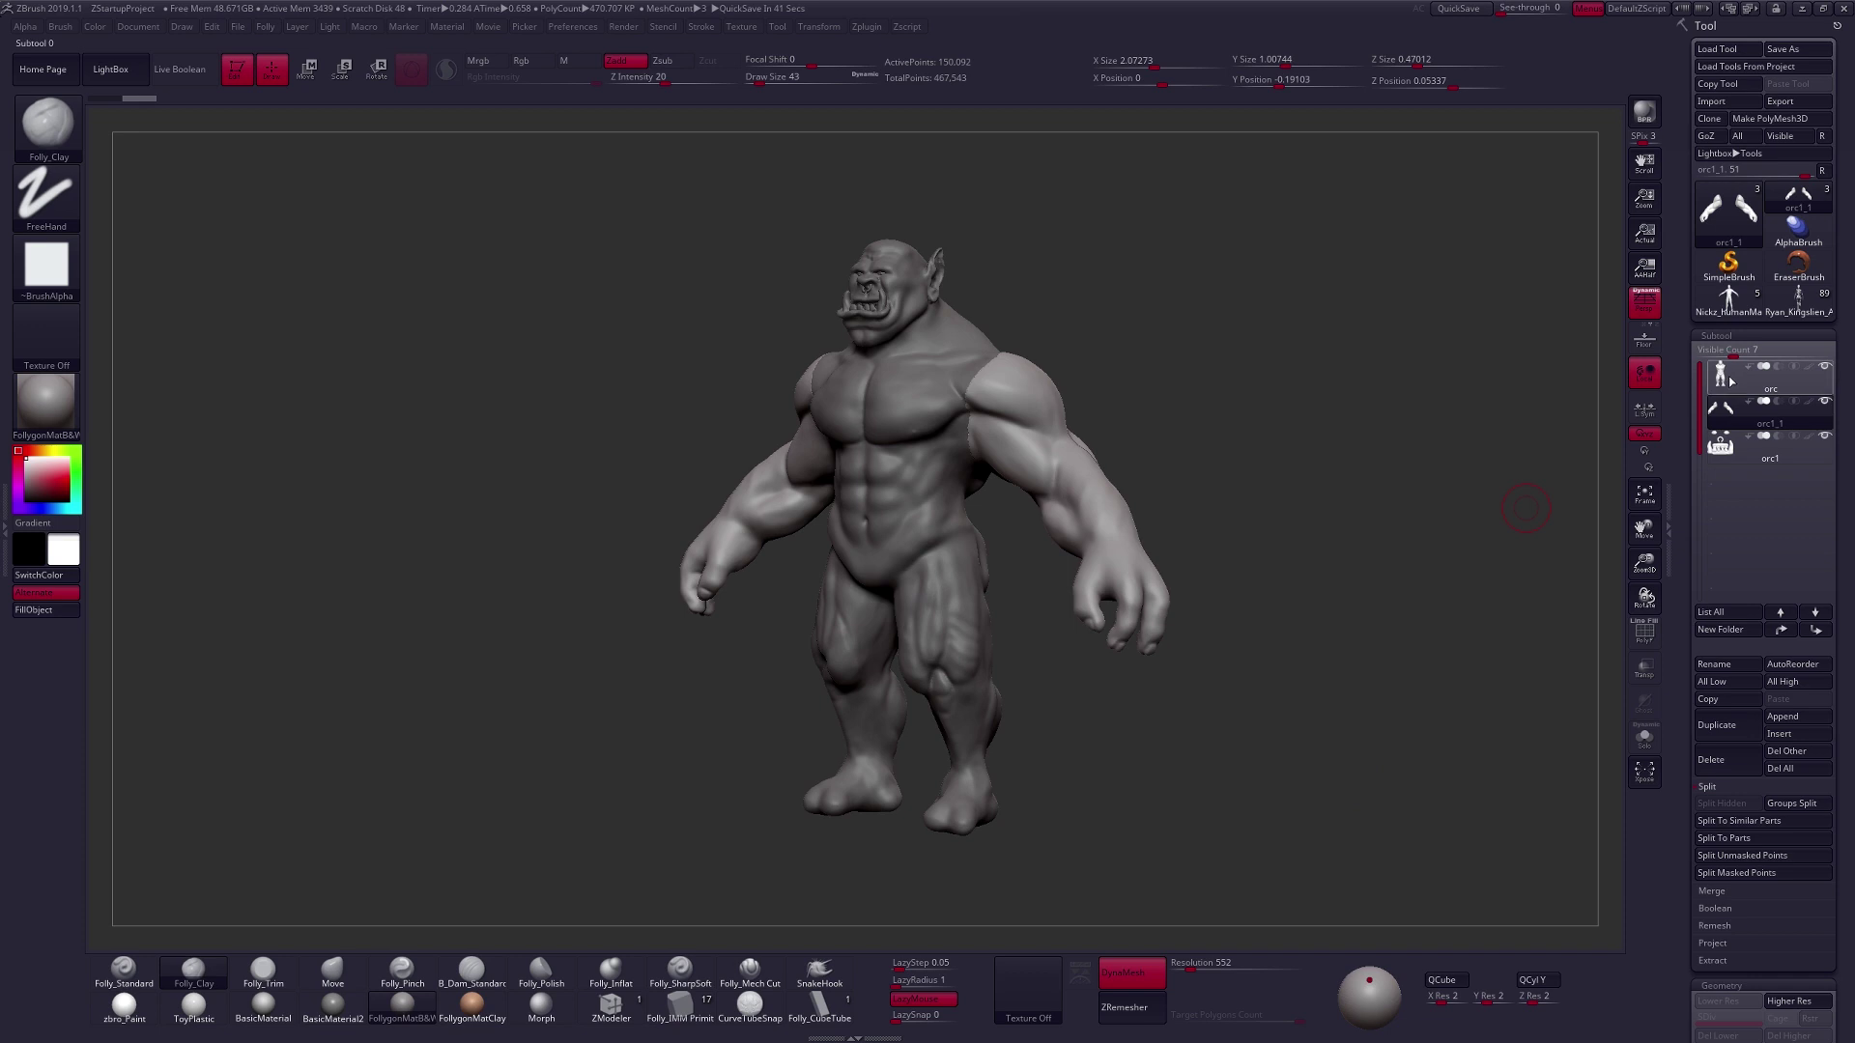
click(1730, 381)
key(b)
key(m)
key(v)
key(space)
mouse_move(1175, 443)
mouse_down()
mouse_move(1193, 444)
mouse_move(1117, 451)
mouse_move(1124, 419)
mouse_move(1094, 413)
mouse_up()
key(space)
Select the arms subtool and pull the tops of the shoulders upward with a large Move brush.
alt+click(1067, 438)
key(space)
mouse_move(1164, 423)
right_down()
mouse_move(1094, 418)
mouse_move(1196, 410)
right_up()
key(space)
drag(1113, 406, 1087, 374)
key(space)
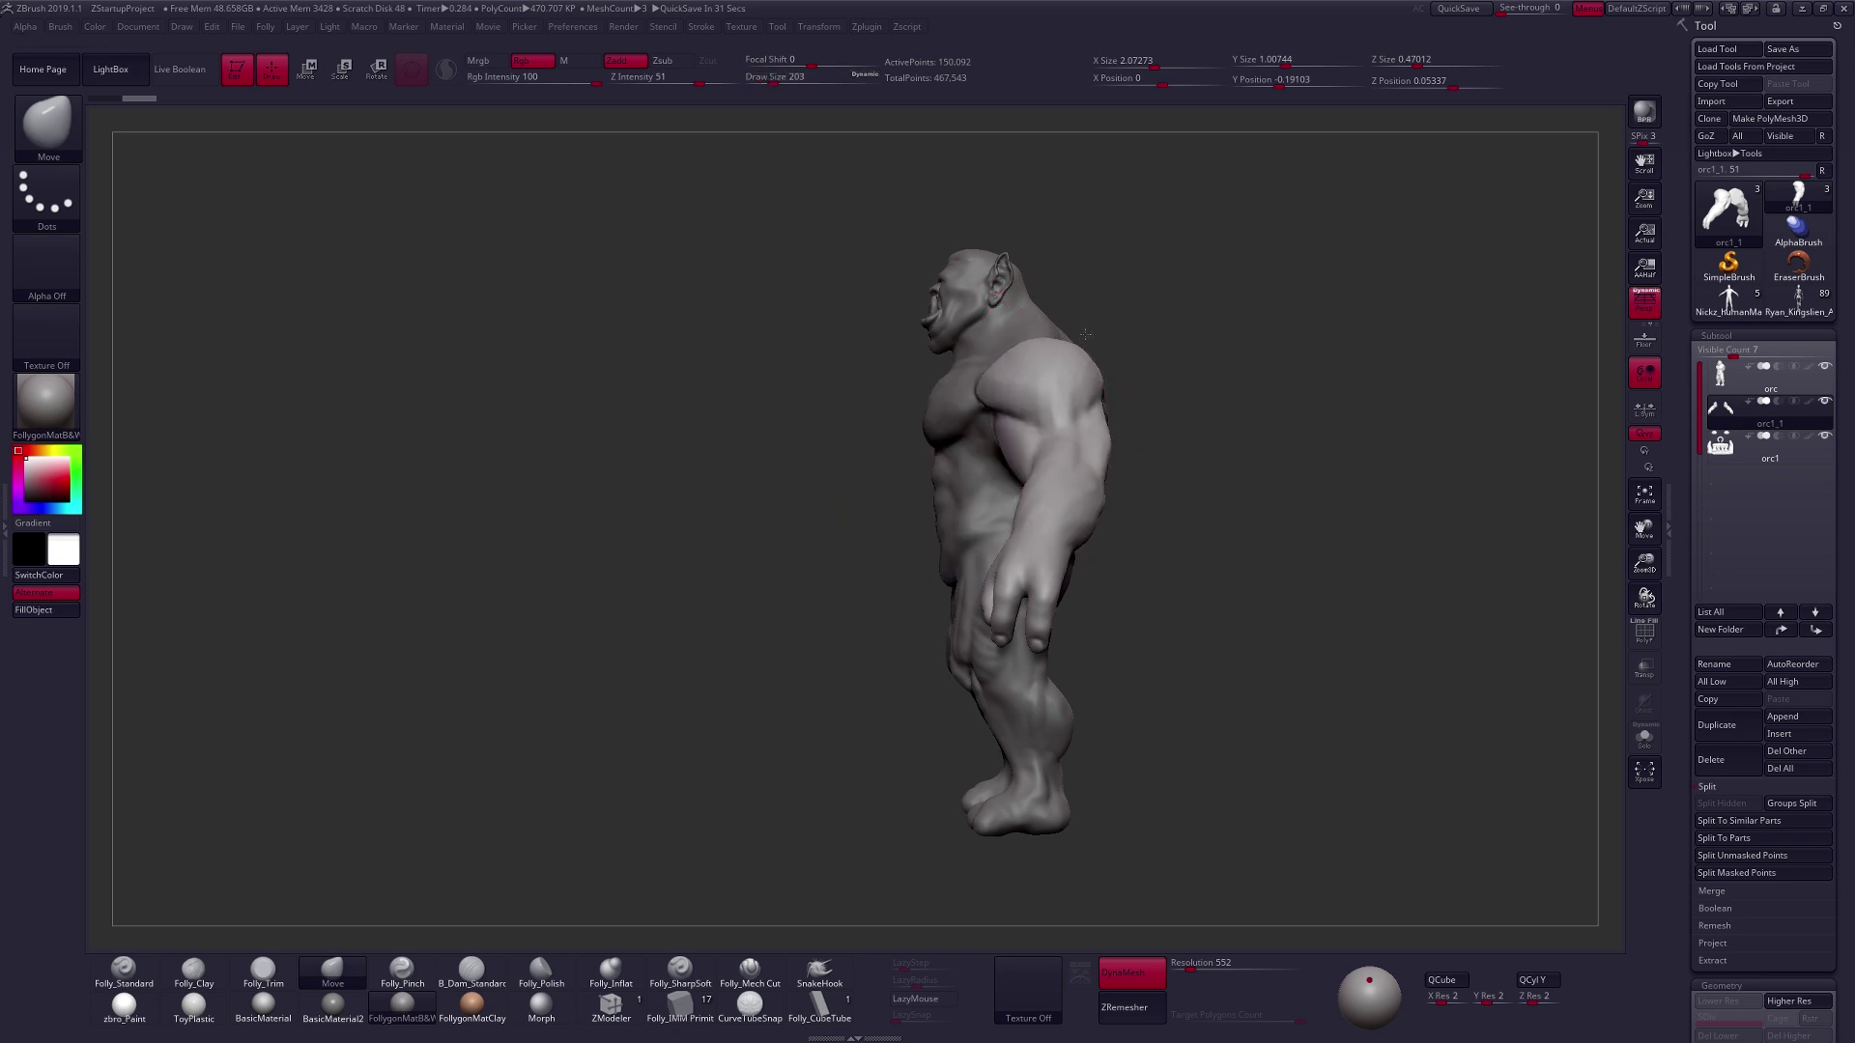
key(space)
drag(1125, 409, 1121, 409)
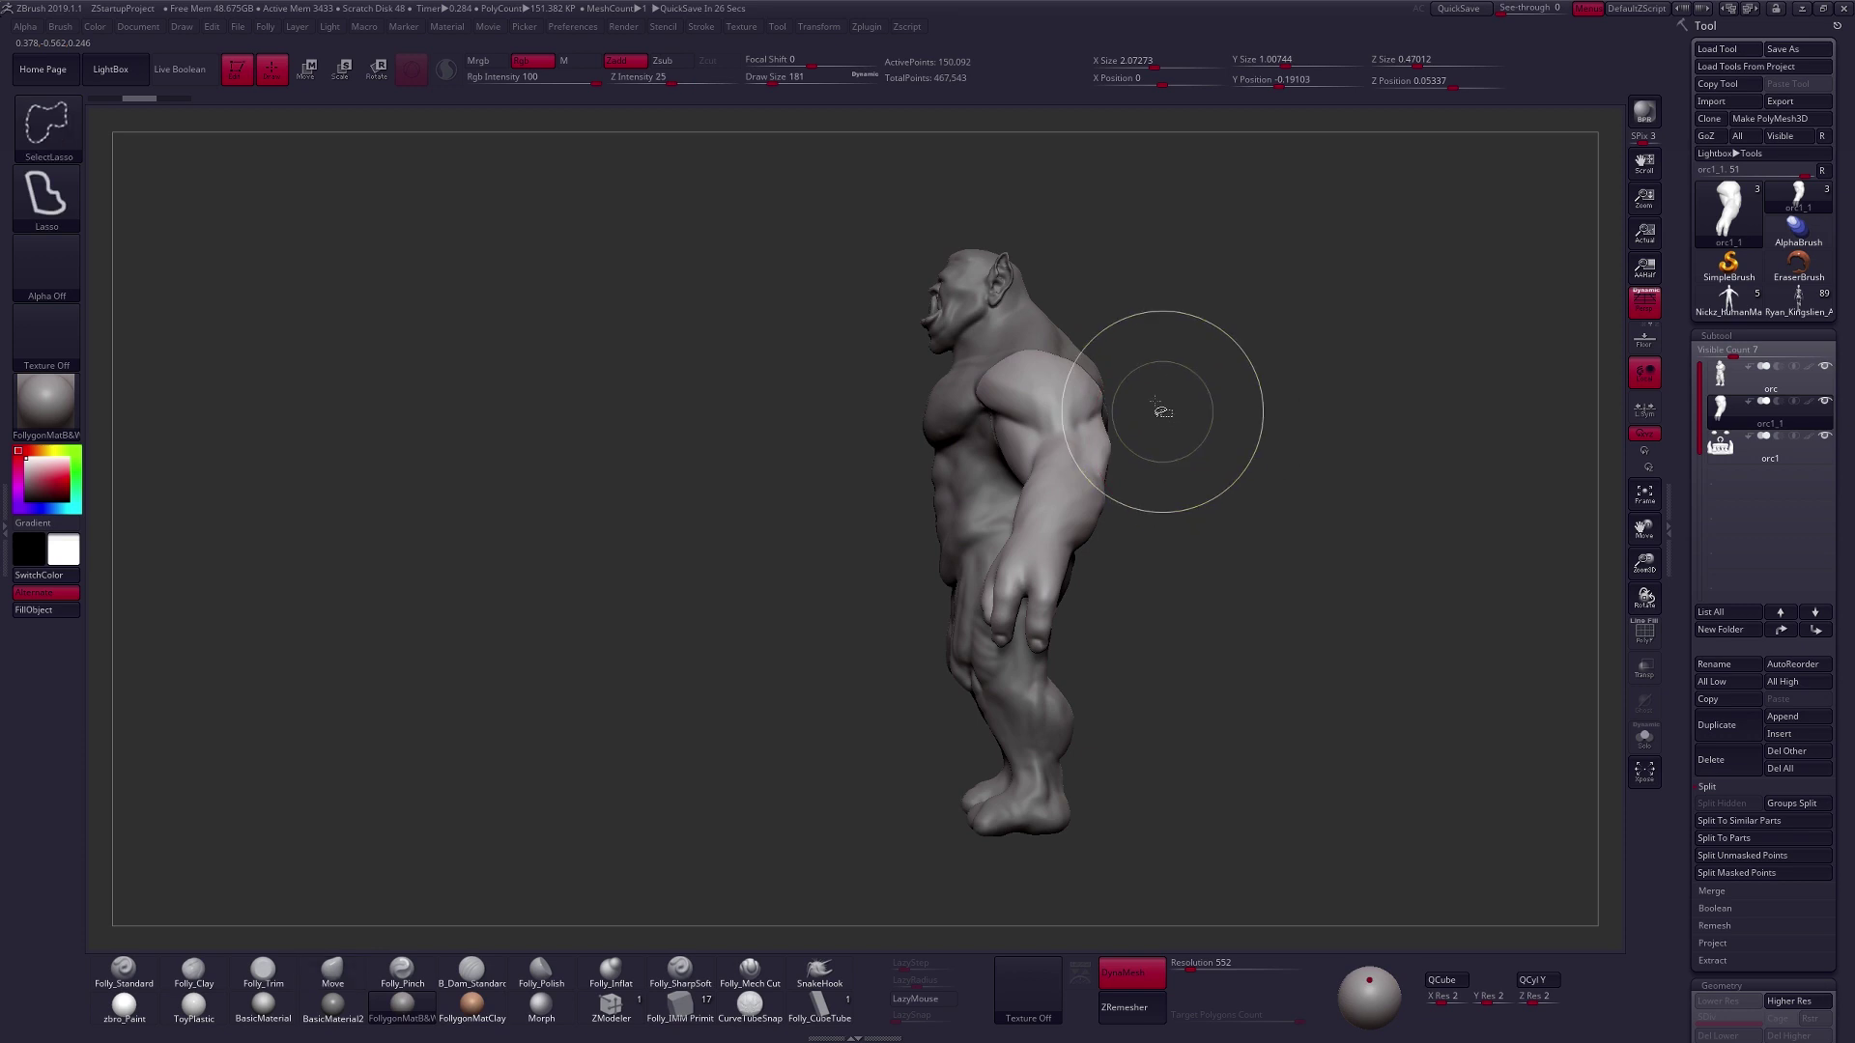
key(space)
drag(1077, 393, 1071, 393)
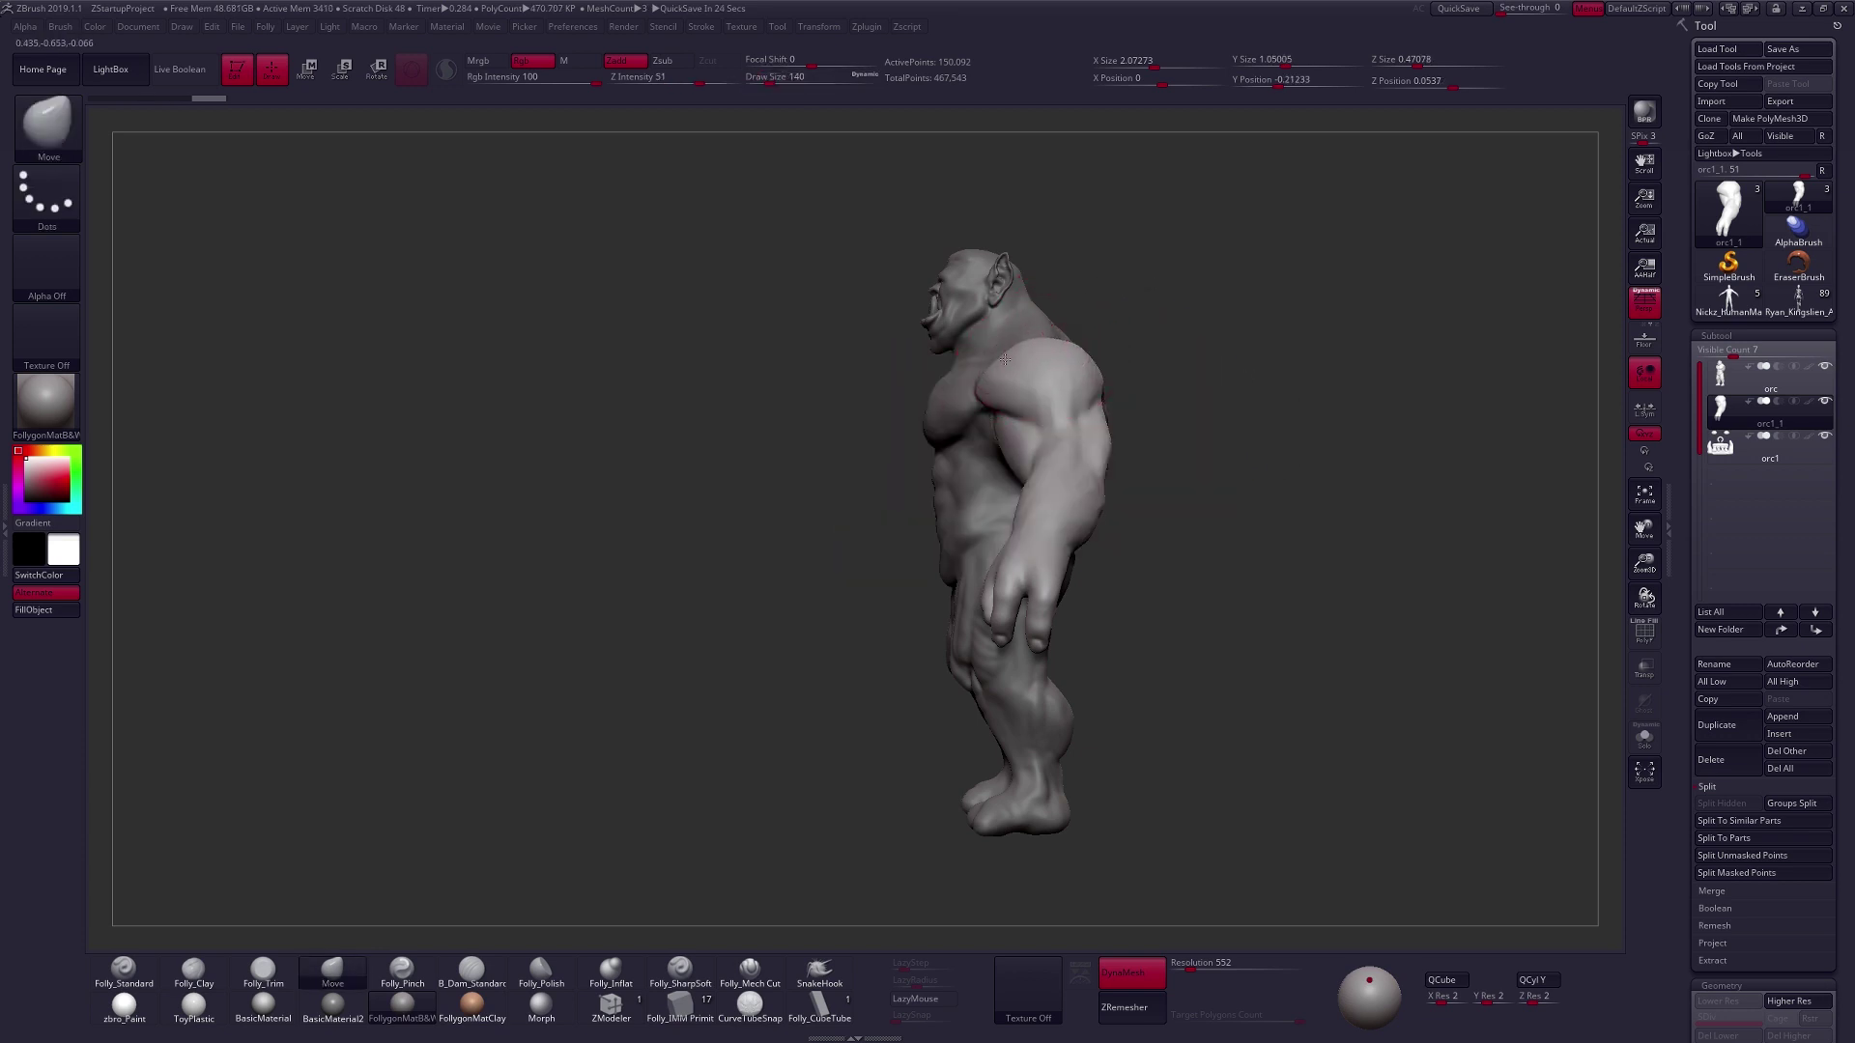
Adjust the shoulder tops of the arms further with the Move brush at draw size 150.
right_drag(1044, 386, 978, 386)
key(space)
drag(1137, 368, 1142, 369)
drag(1146, 349, 1159, 345)
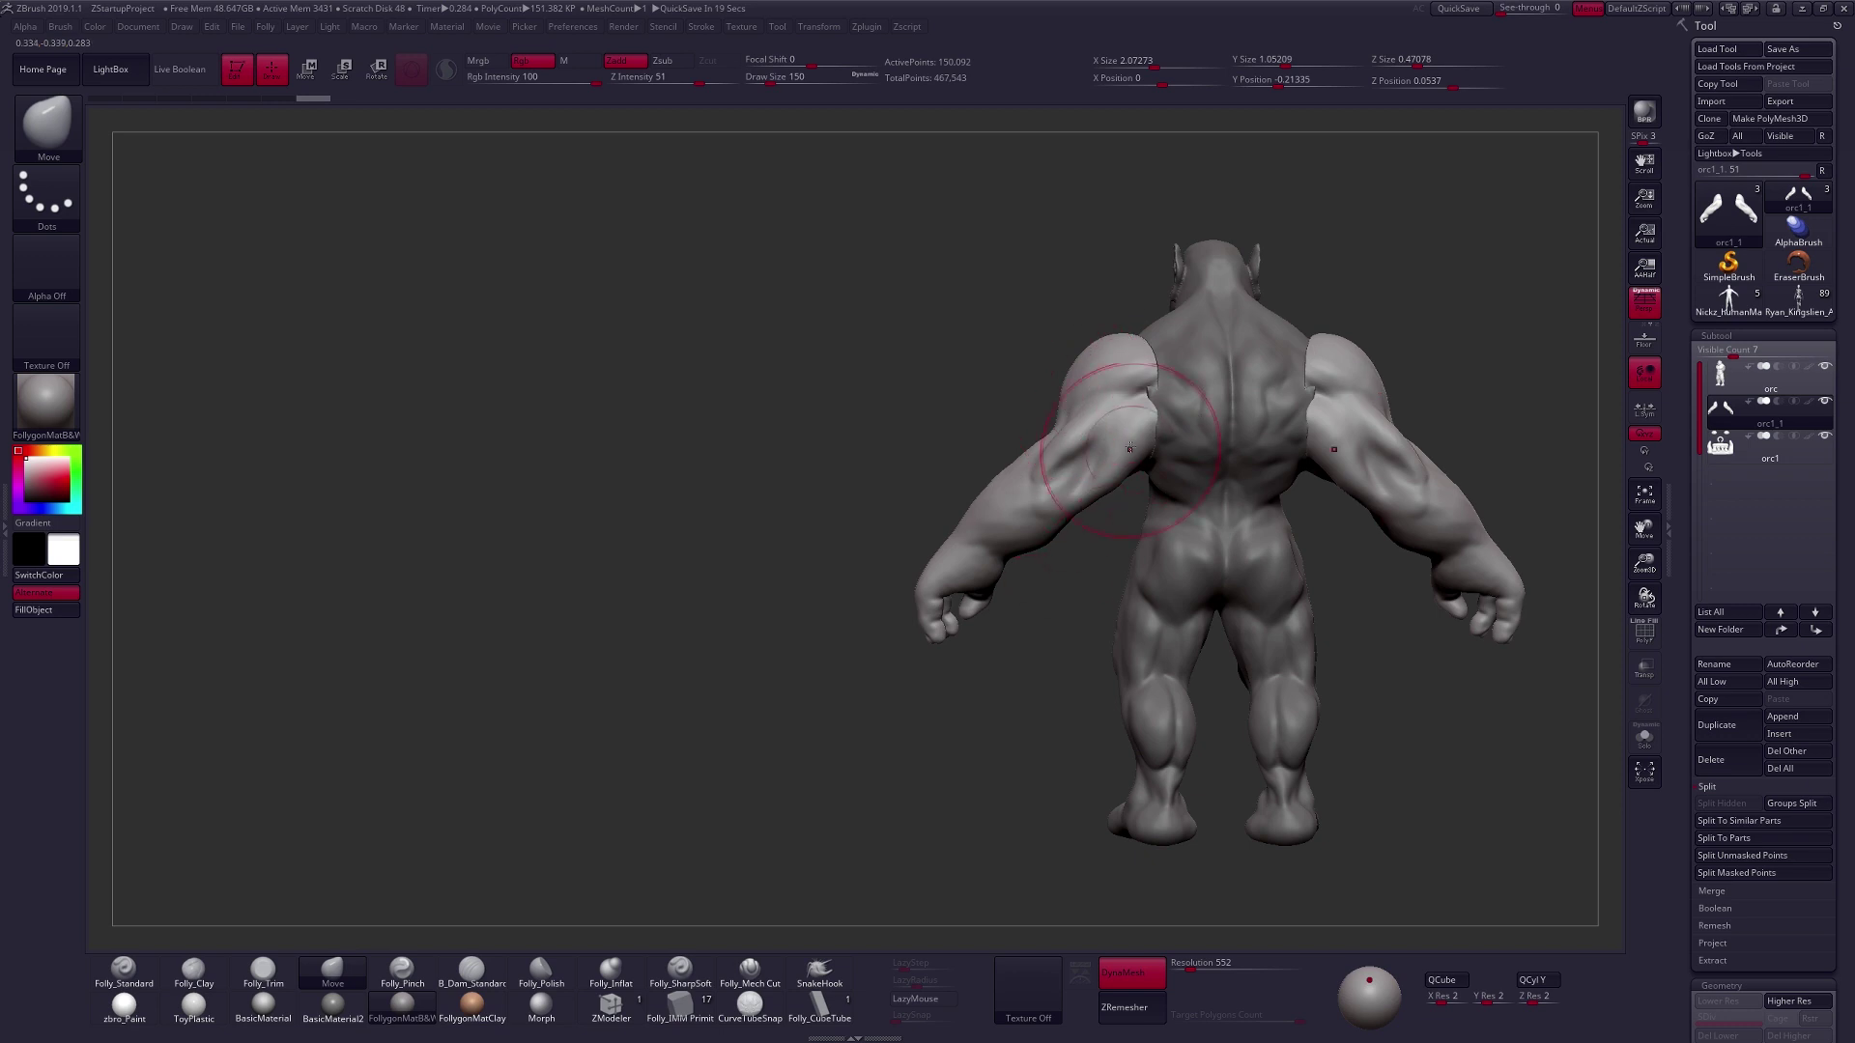
Isolate the arms in Solo mode, set the draw size to 74, choose Folly_Clay and smooth the capped shoulder surface.
key(space)
drag(1130, 448, 1118, 448)
right_drag(1193, 375, 1329, 381)
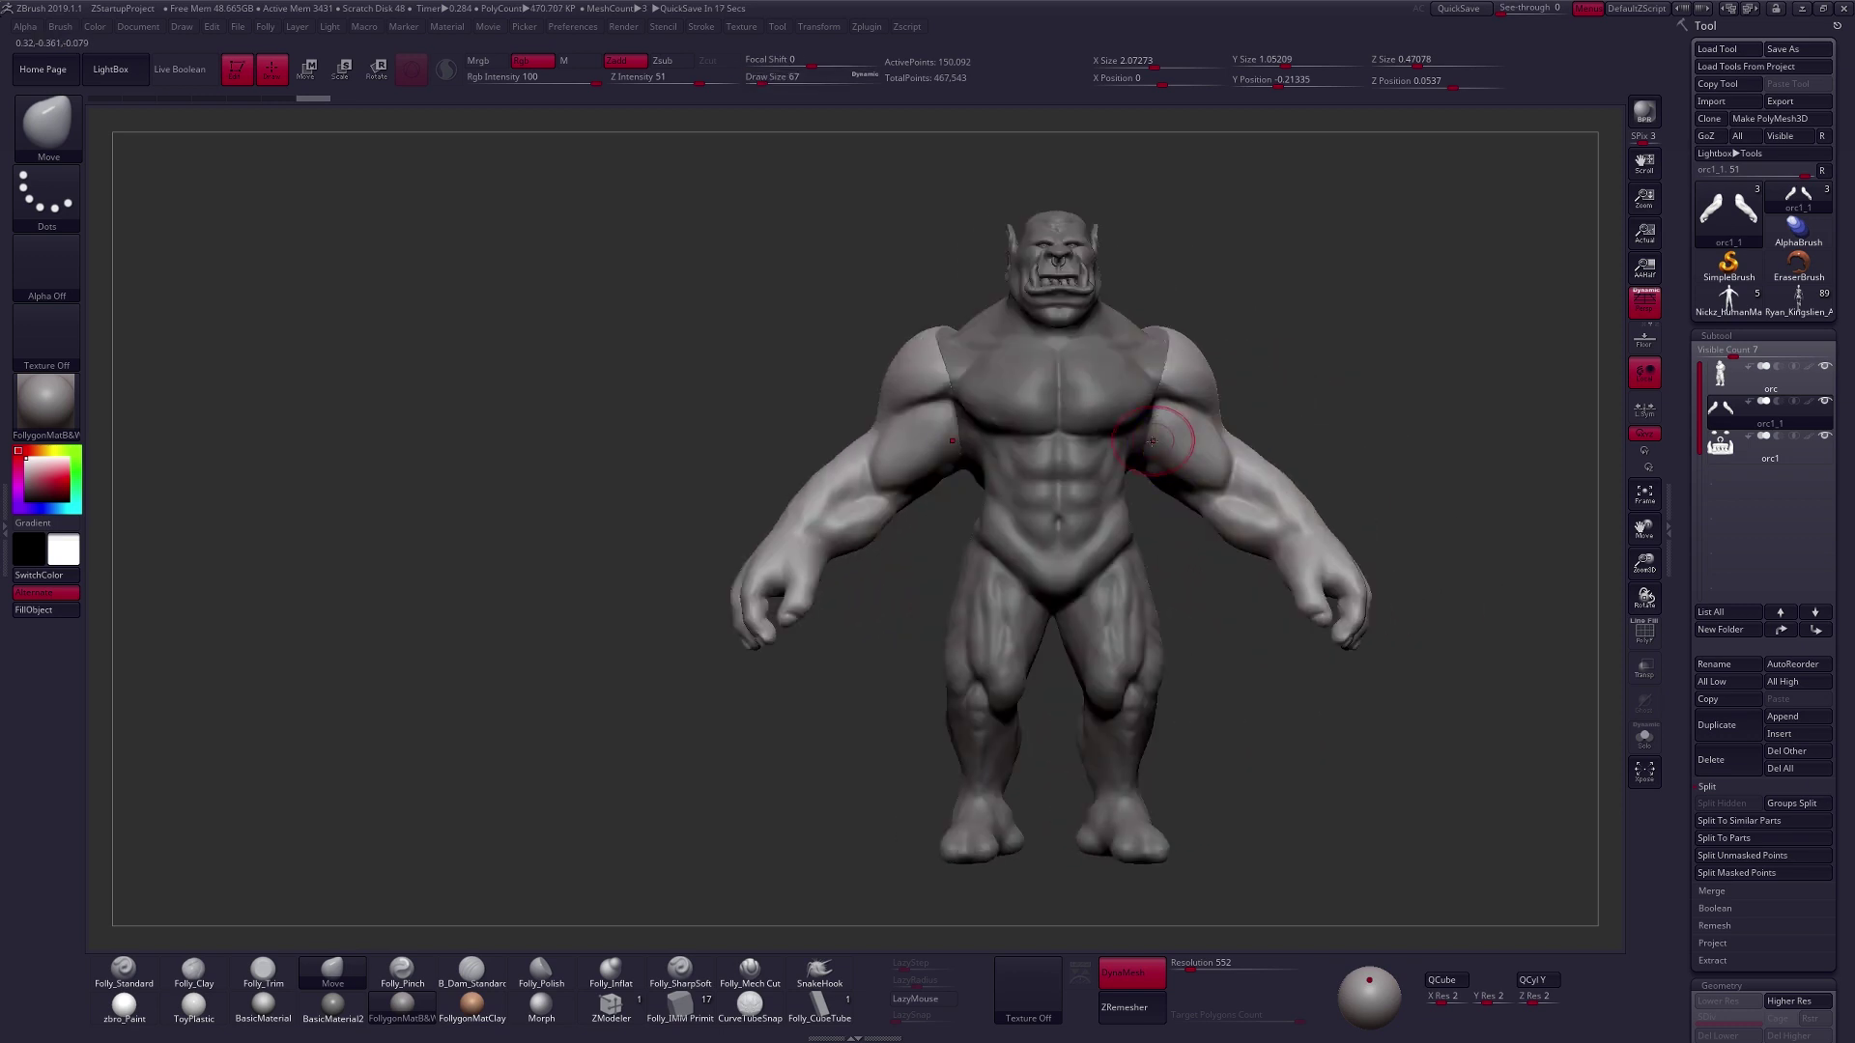
key(space)
drag(1153, 441, 1154, 440)
right_drag(1163, 441, 1174, 382)
key(alt+s)
key(2)
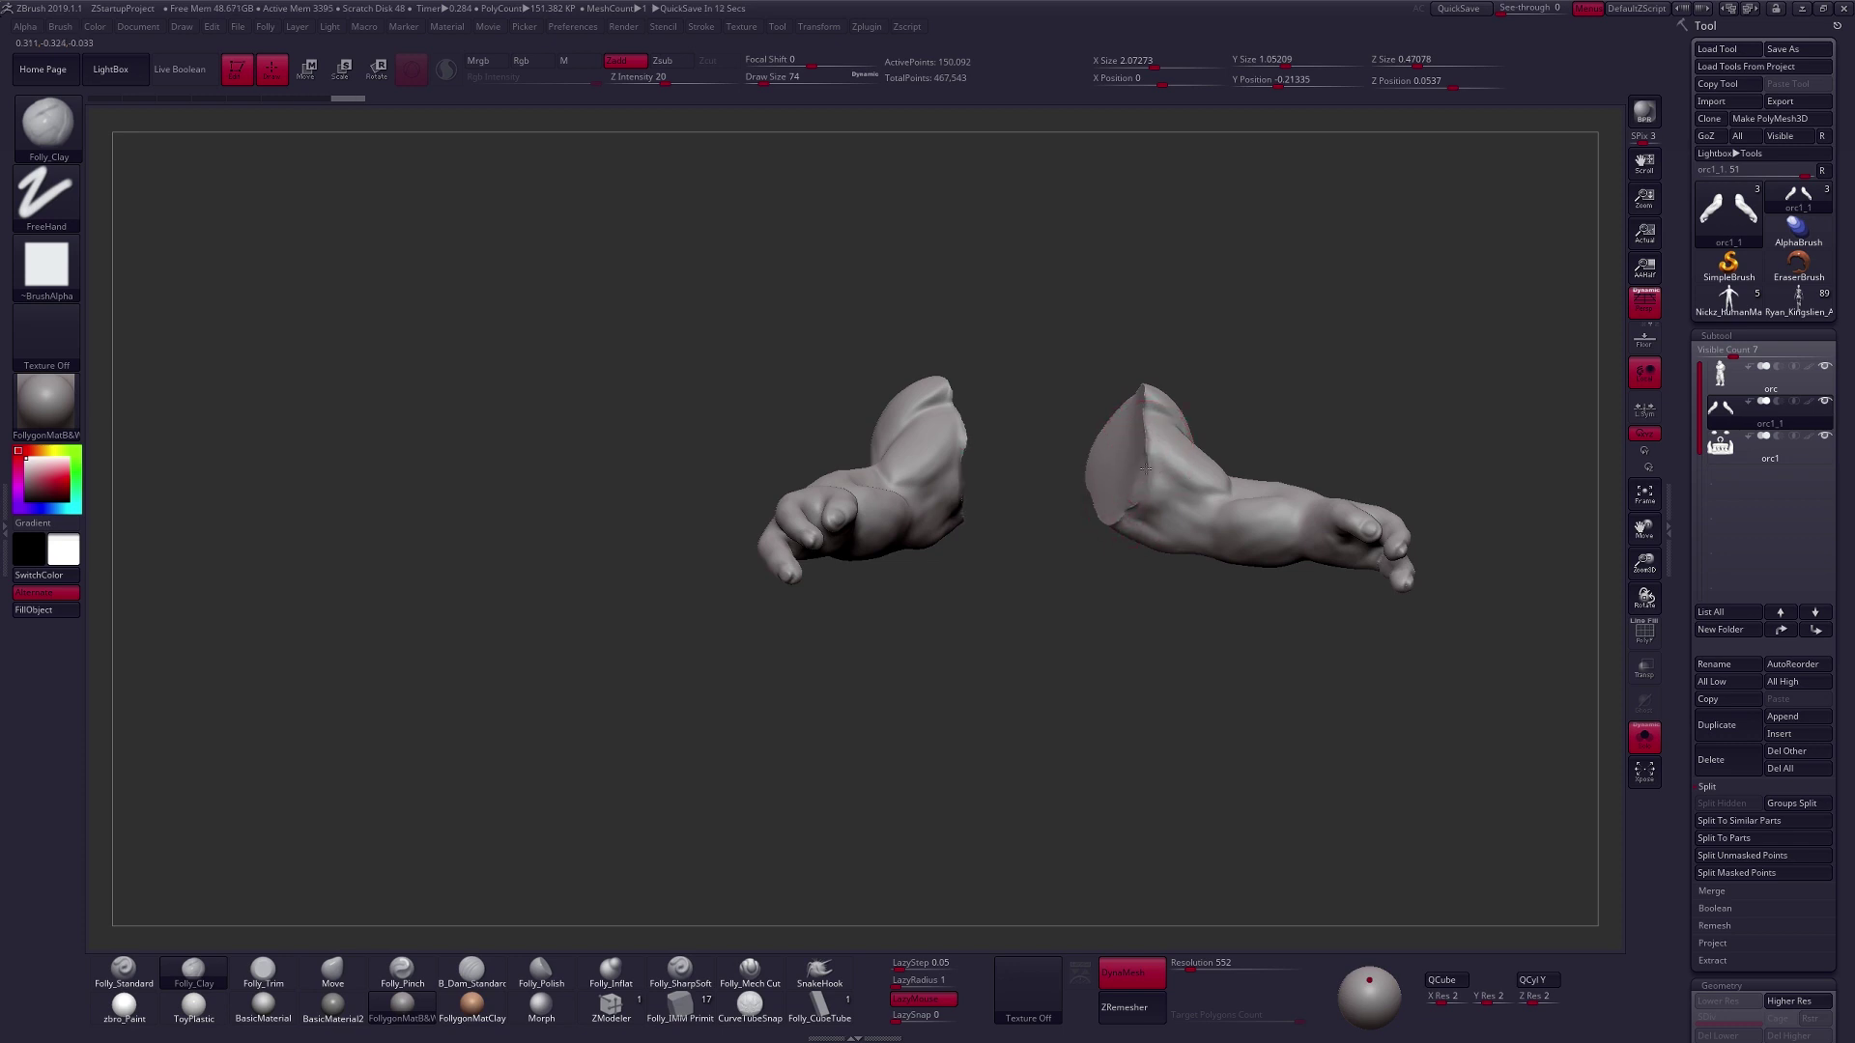
shift+drag(1150, 486, 1154, 465)
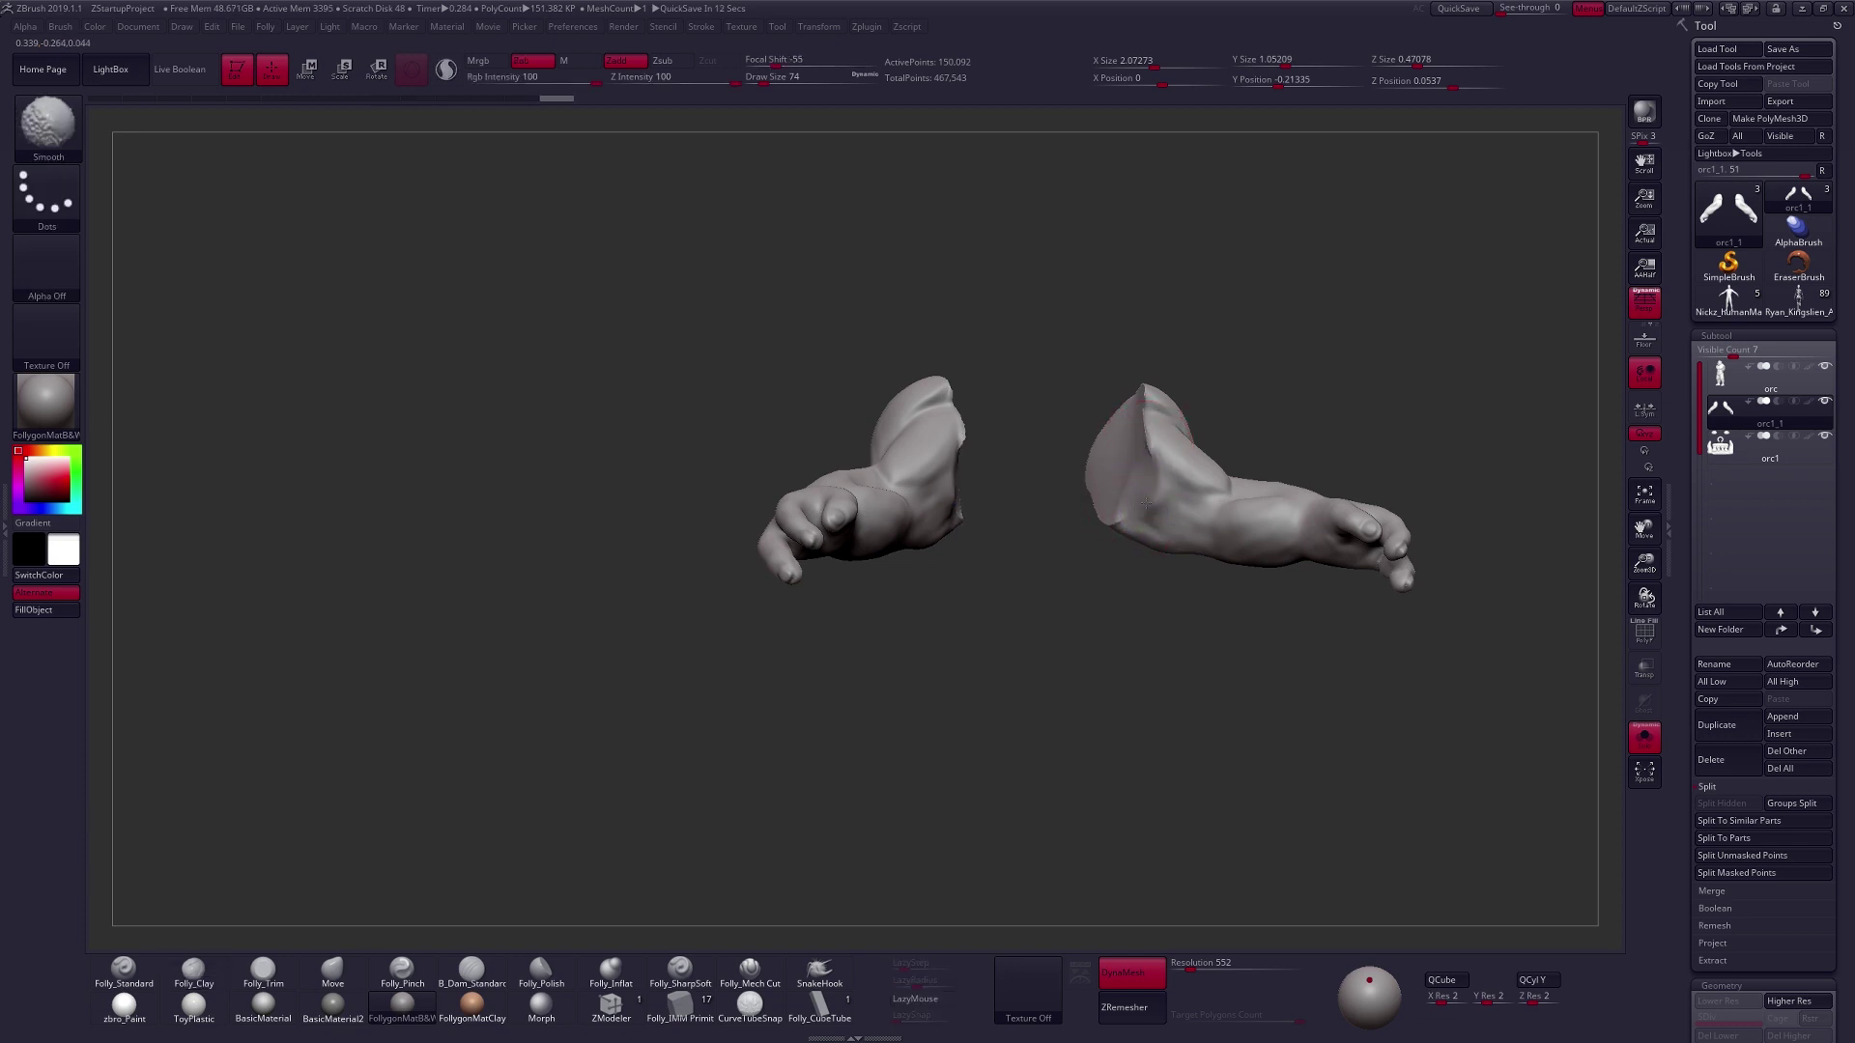
mouse_move(1153, 483)
right_down()
mouse_move(1151, 606)
mouse_move(1112, 502)
right_up()
Check the arms against the full figure, isolate them again and choose the Move brush with draw size 96.
key(alt+s)
key(space)
drag(1112, 502, 1117, 502)
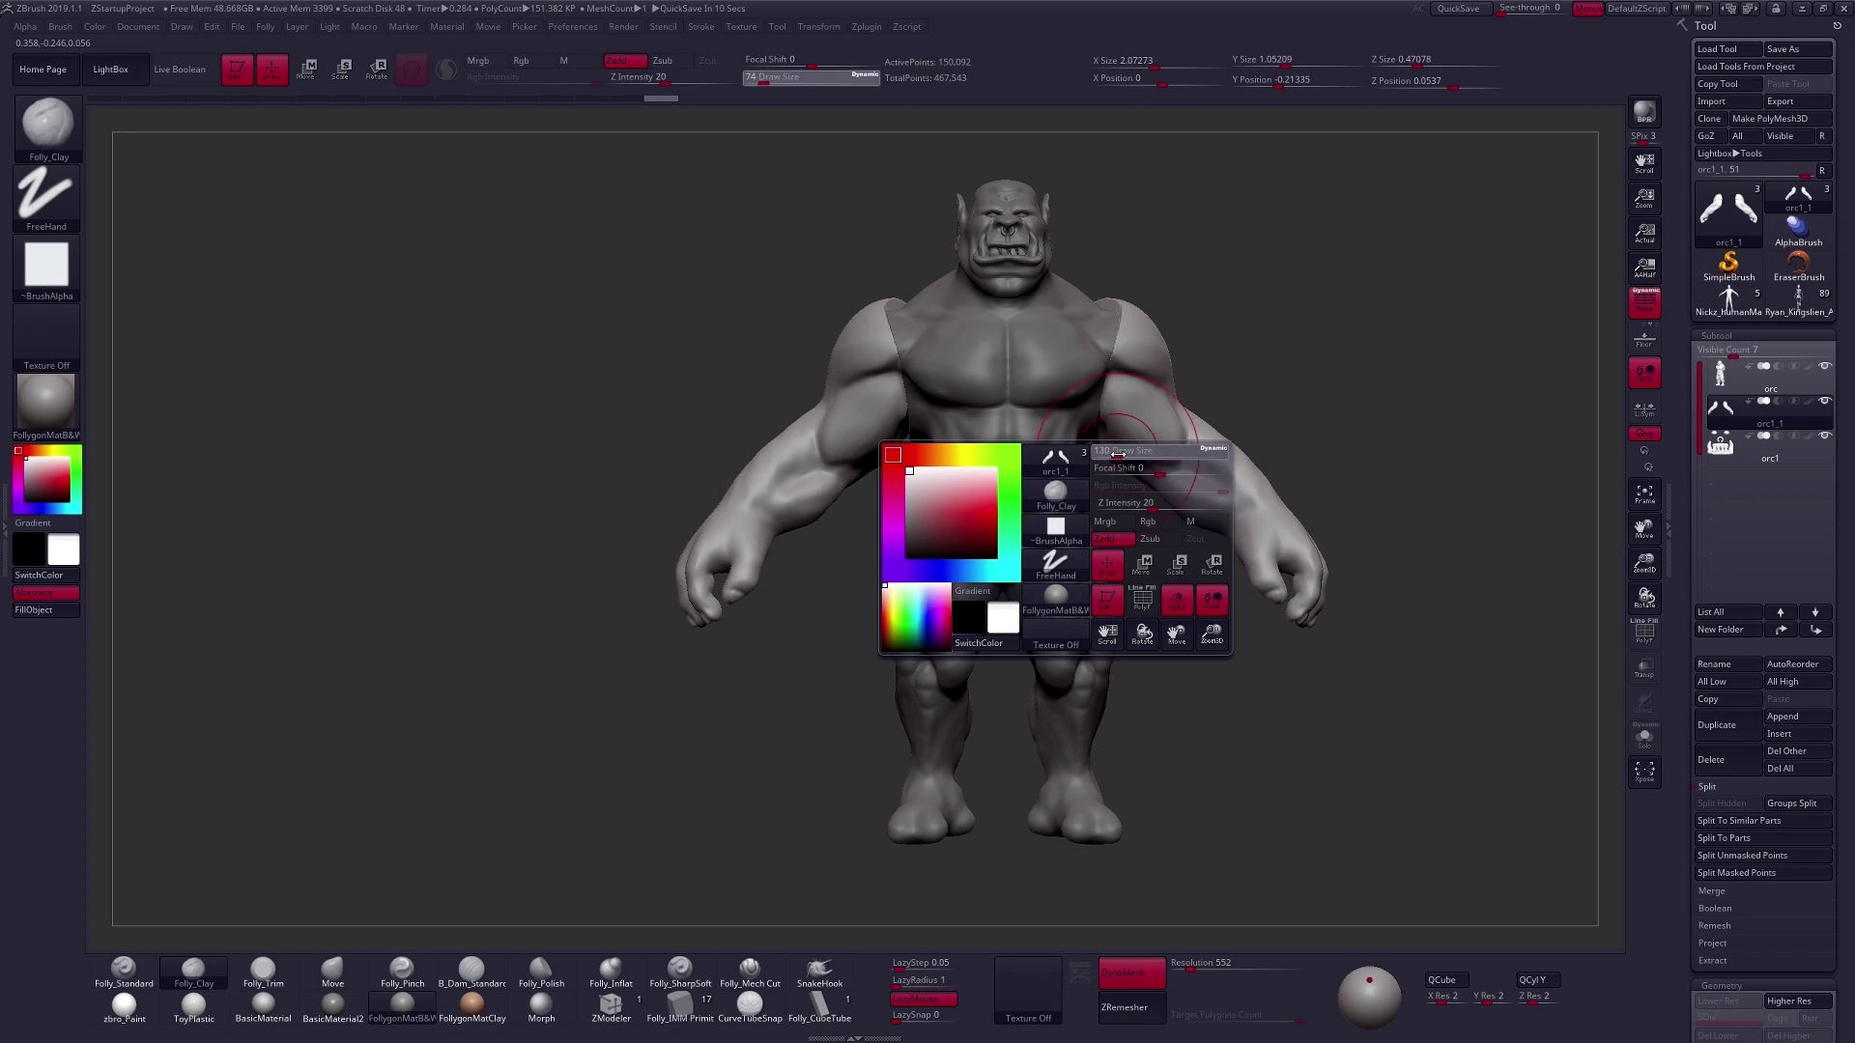
key(alt+s)
right_drag(1110, 428, 1145, 422)
key(1)
key(space)
drag(1111, 432, 1105, 431)
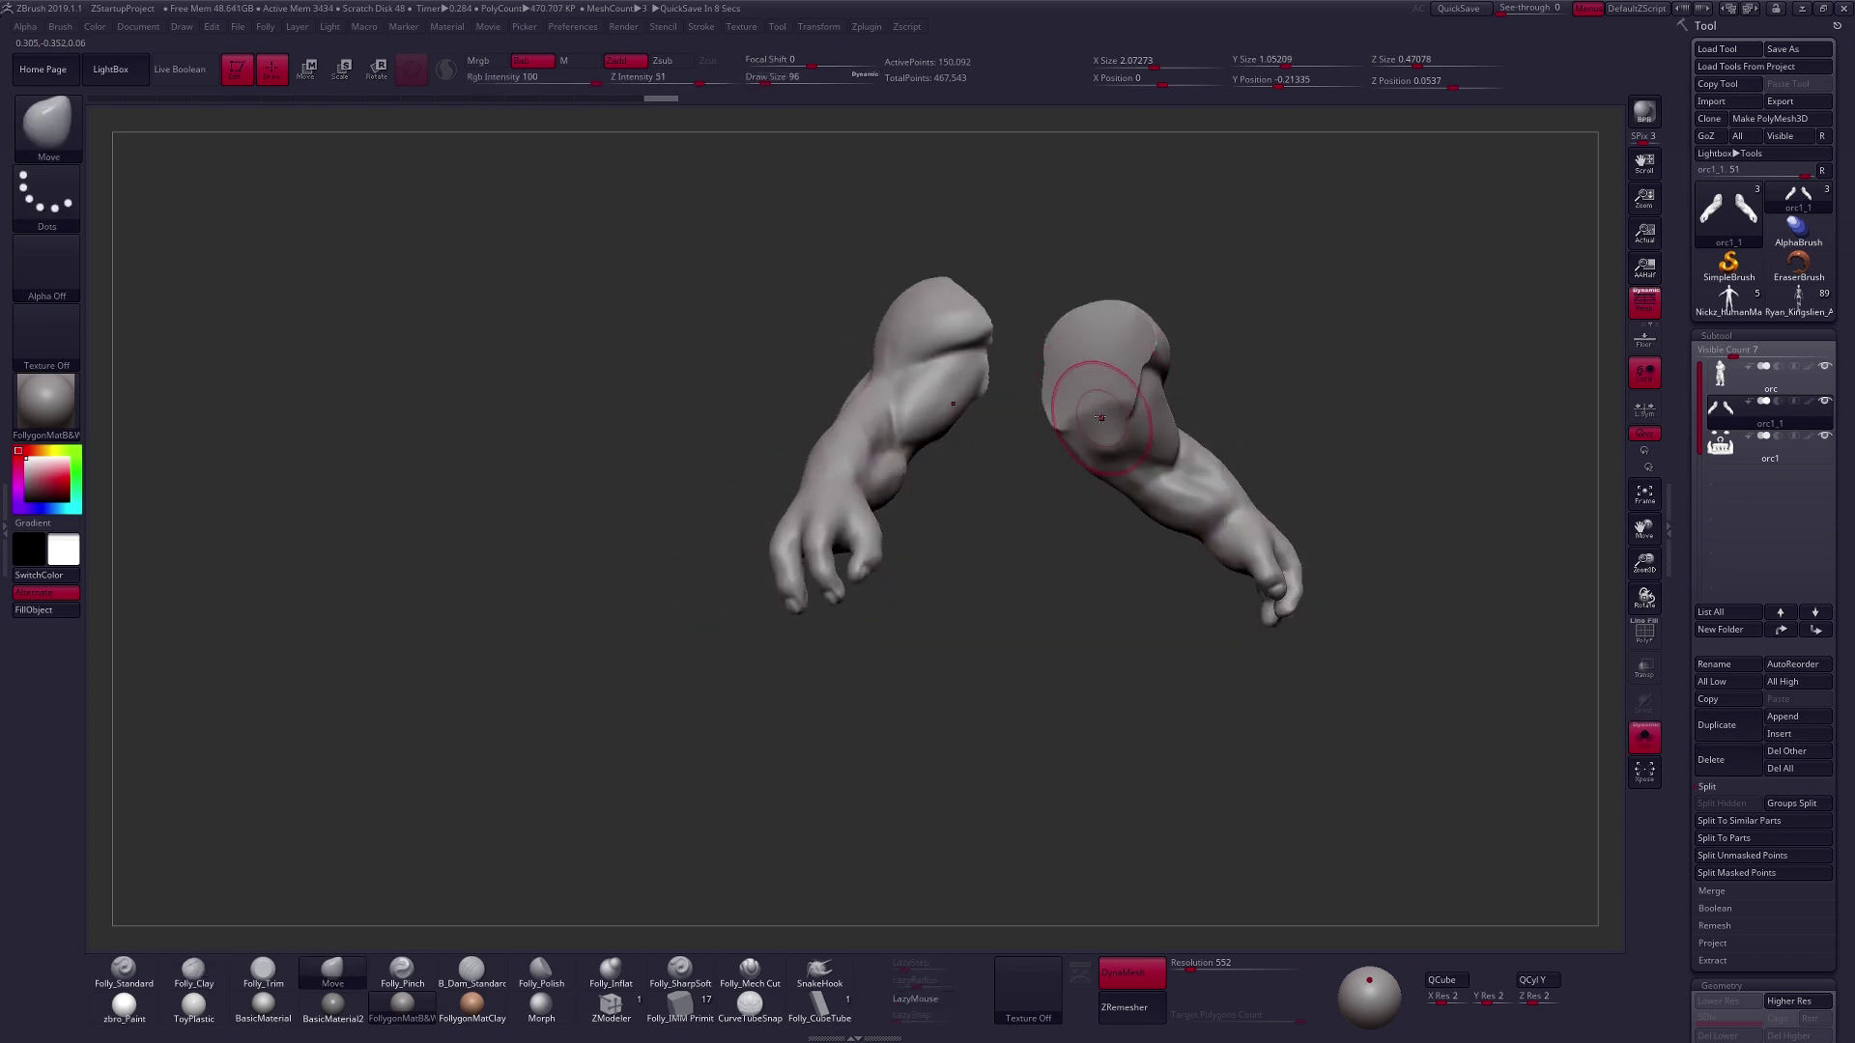
Switch to the body subtool in Solo mode and choose the Folly_Clay brush with draw size 74.
right_drag(1089, 406, 1072, 437)
alt+click(1096, 425)
drag(1165, 397, 1167, 397)
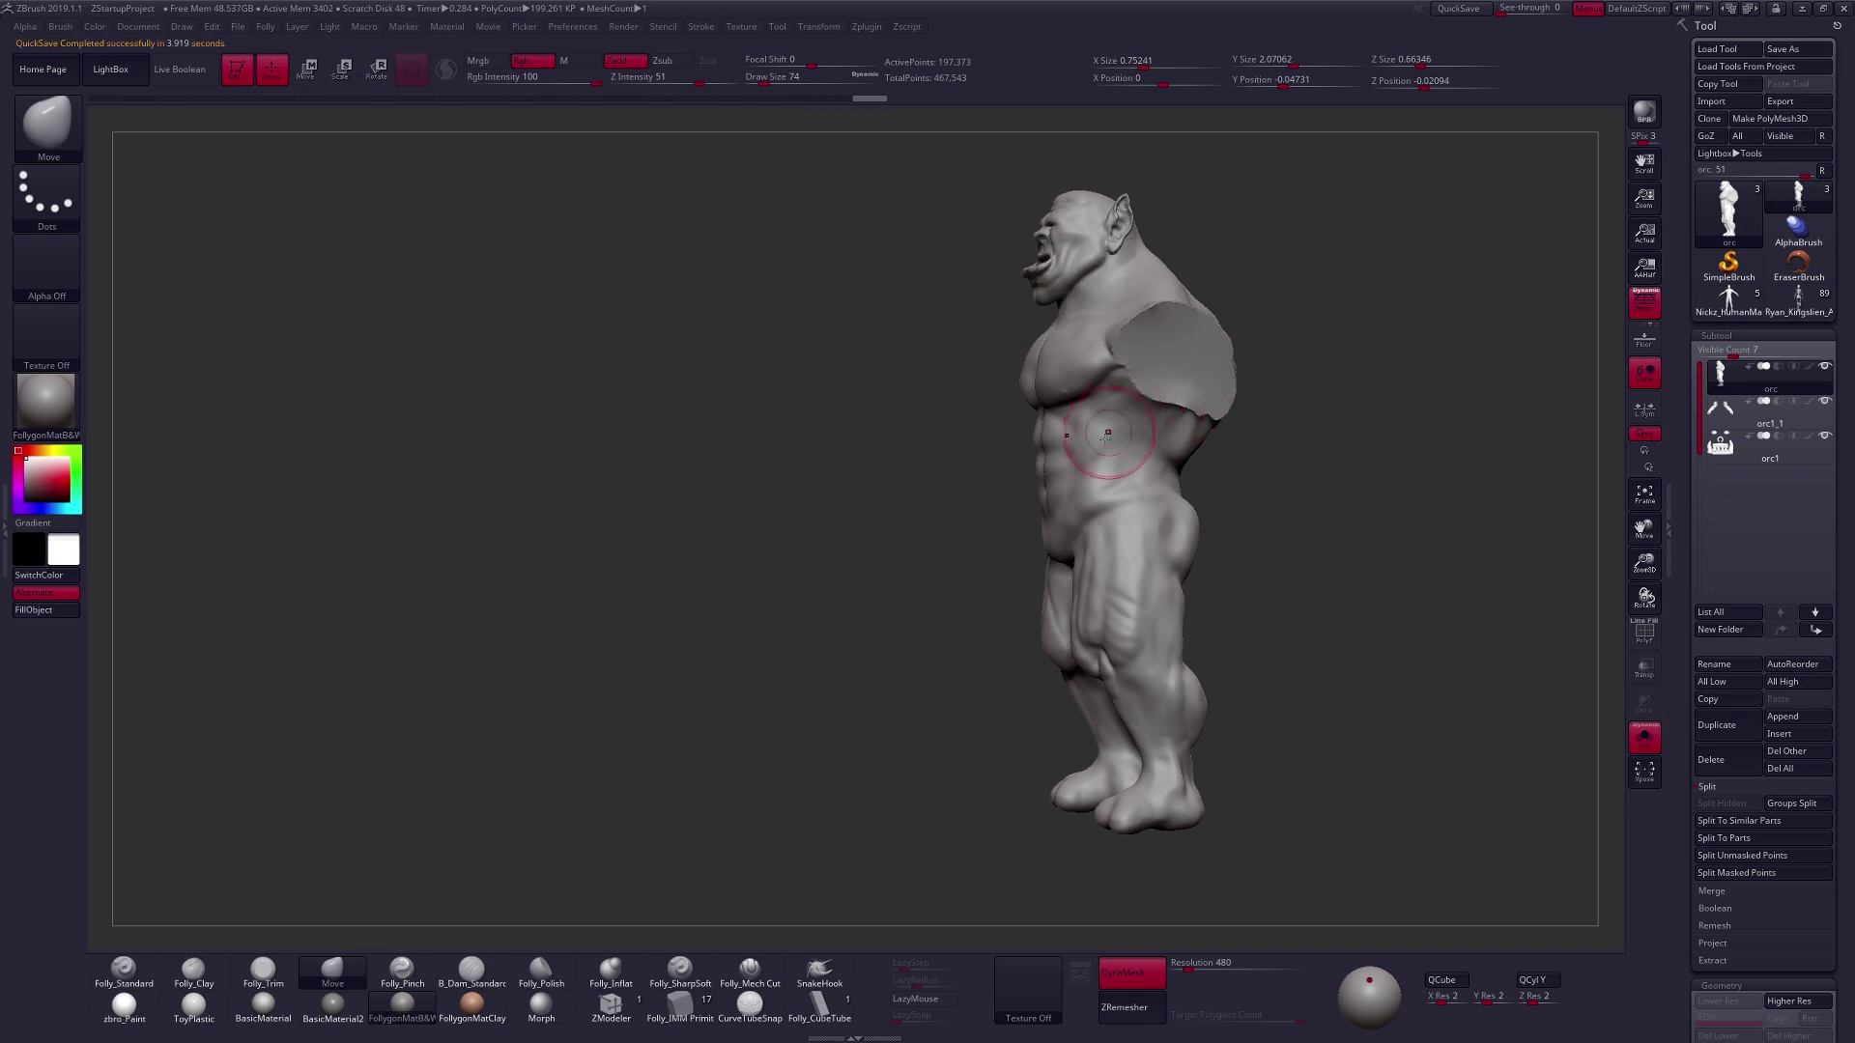
mouse_move(1093, 433)
right_down()
mouse_move(1125, 411)
mouse_move(1118, 433)
right_up()
key(2)
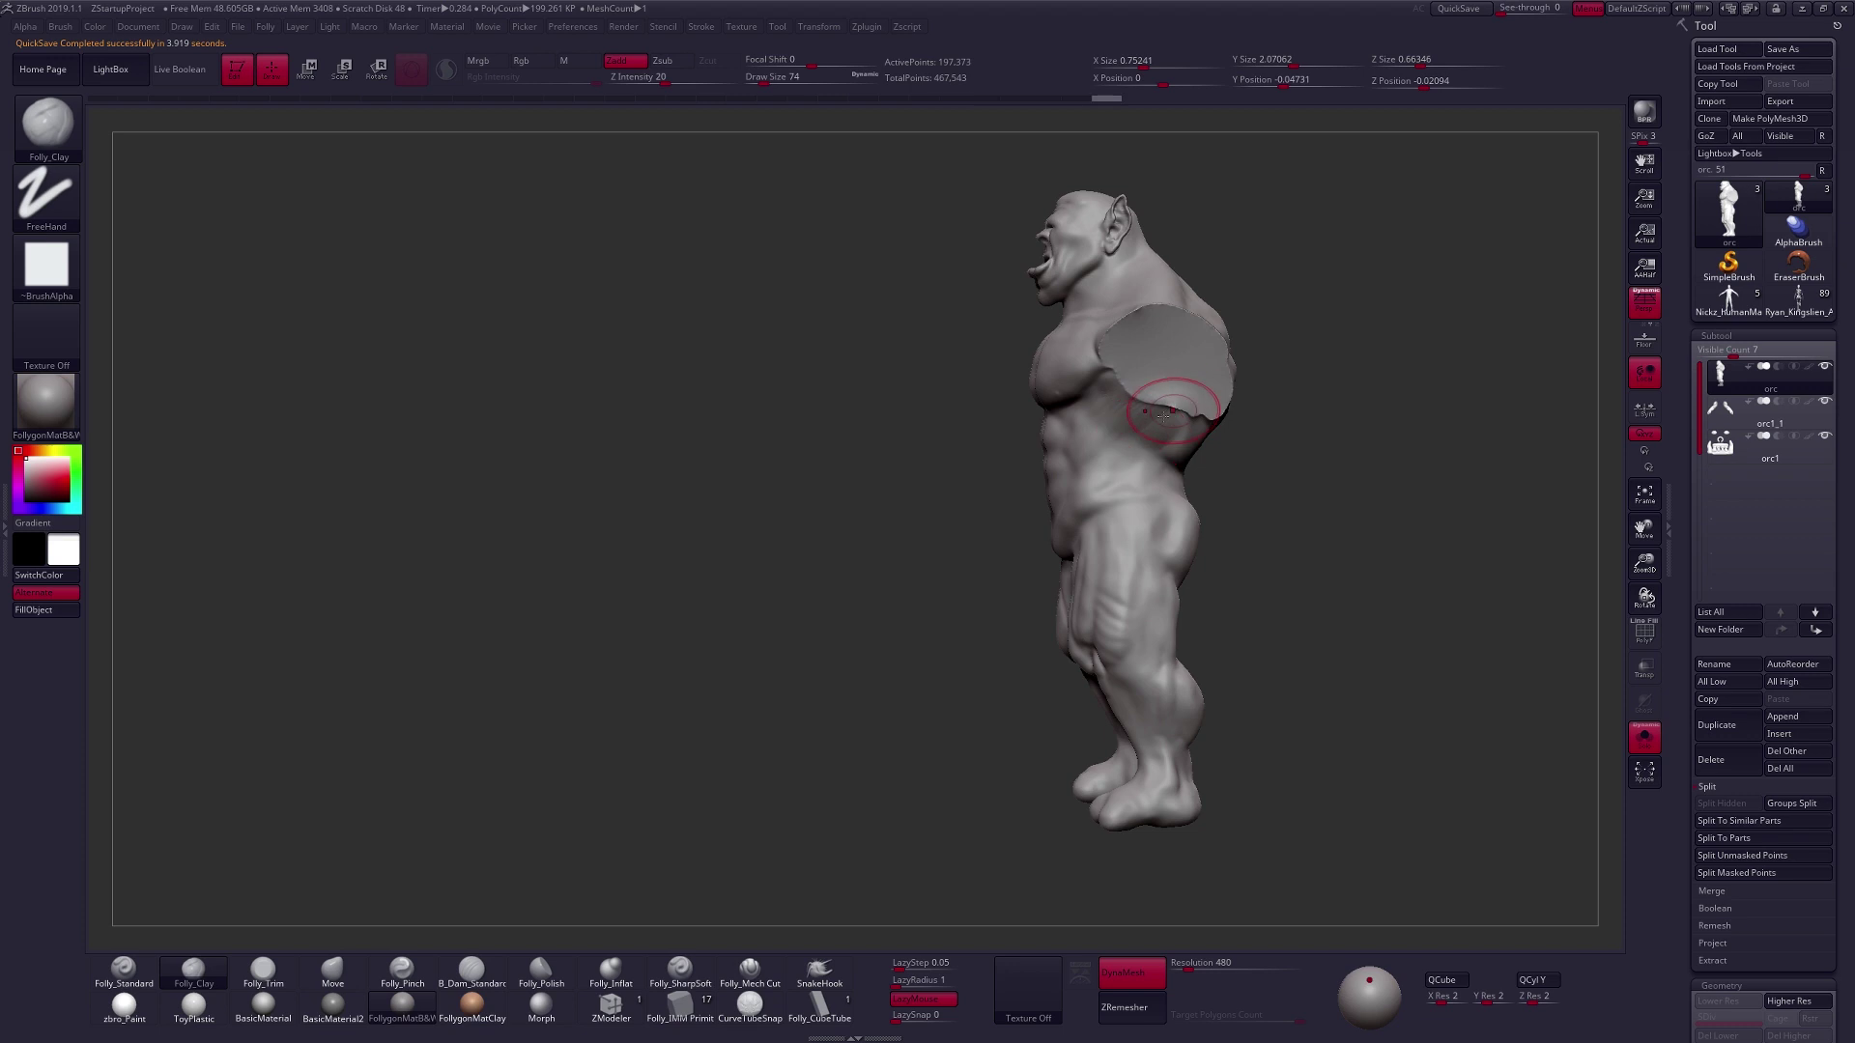
Reshape the body around the rear of the shoulder cut with the Move brush at draw size 67.
mouse_move(1178, 415)
right_down()
mouse_move(1210, 441)
mouse_move(1169, 477)
mouse_move(1080, 456)
right_up()
key(alt+s)
key(alt+s)
key(space)
key(4)
key(space)
drag(1056, 423, 1119, 440)
right_drag(1124, 442, 1103, 450)
drag(1104, 445, 1109, 440)
mouse_move(1109, 442)
right_down()
mouse_move(1039, 463)
mouse_move(1121, 456)
mouse_move(1082, 423)
right_up()
Check the shoulder against the arms and refine the area behind the cut with the Move and Folly_Clay brushes.
key(alt+s)
key(alt+s)
drag(1072, 419, 1076, 404)
right_drag(1076, 404, 1046, 409)
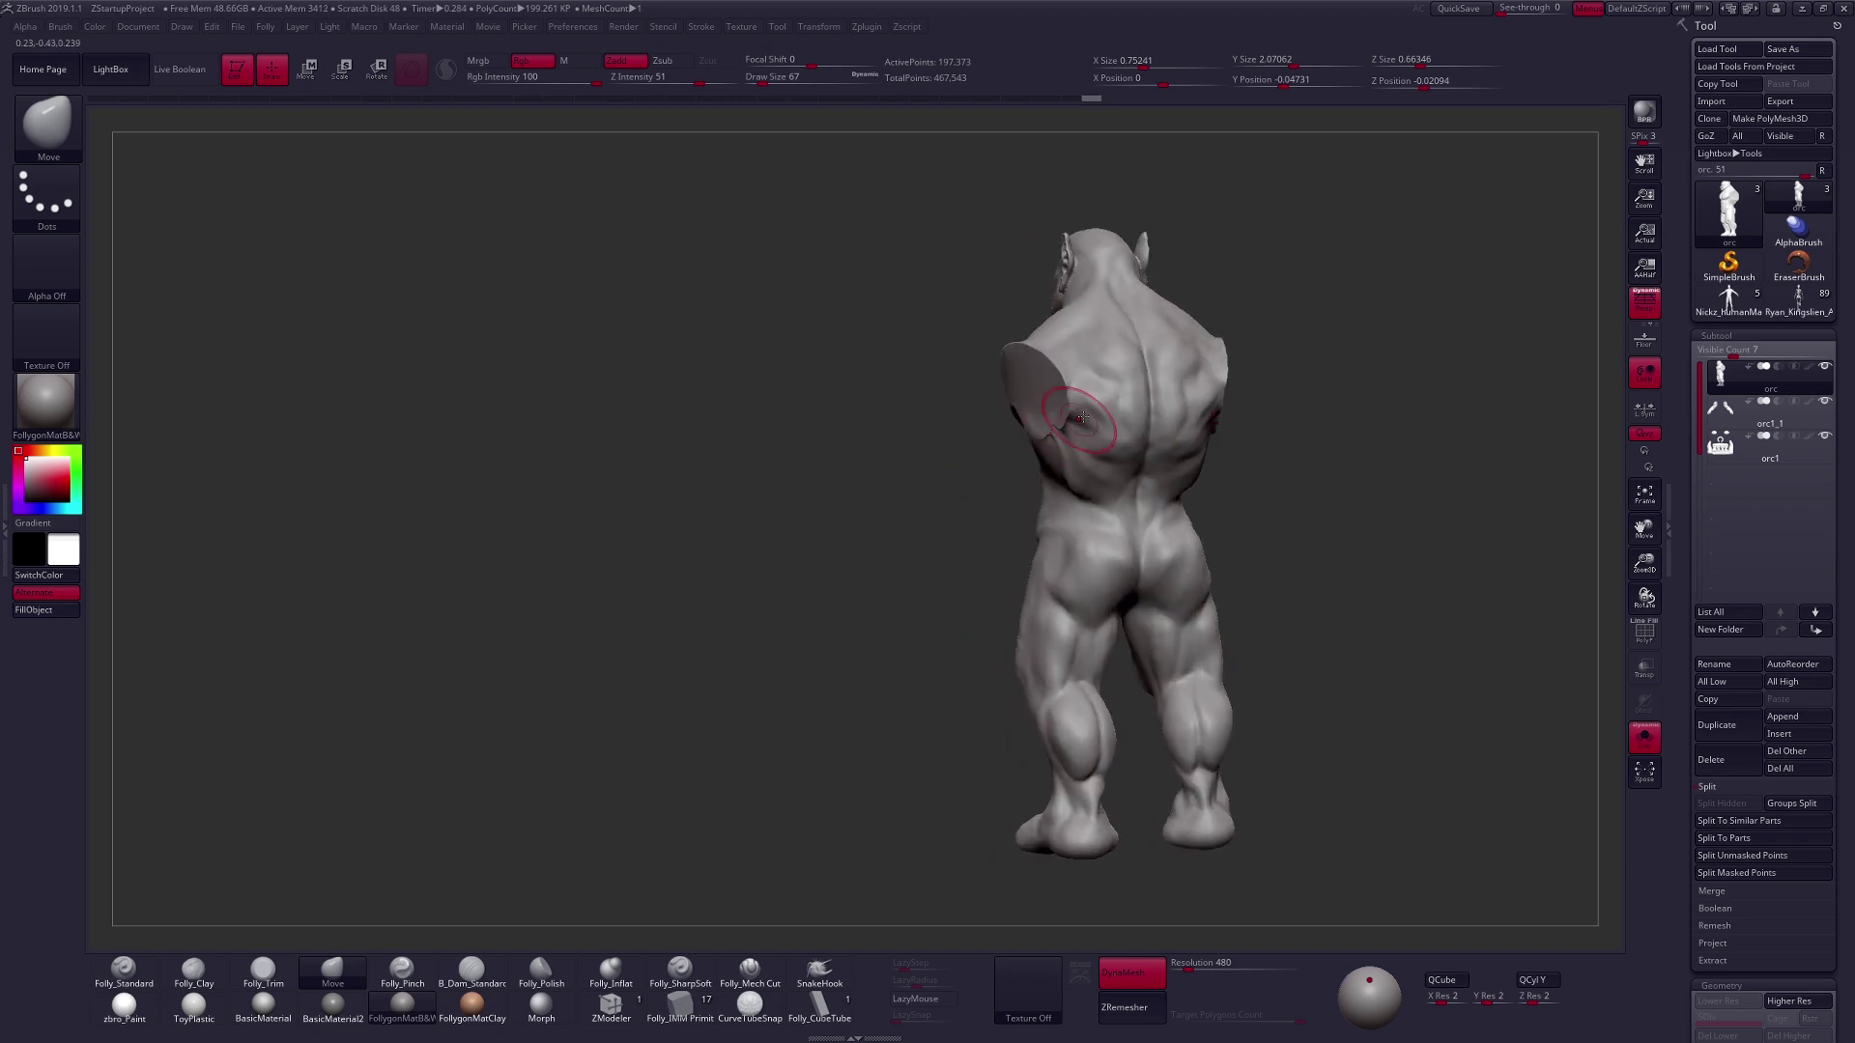
key(2)
drag(1060, 406, 1070, 431)
Check the figure from behind with the arms shown, set the draw size to 81 and isolate the body again.
shift+right_drag(1089, 471, 992, 543)
key(alt+s)
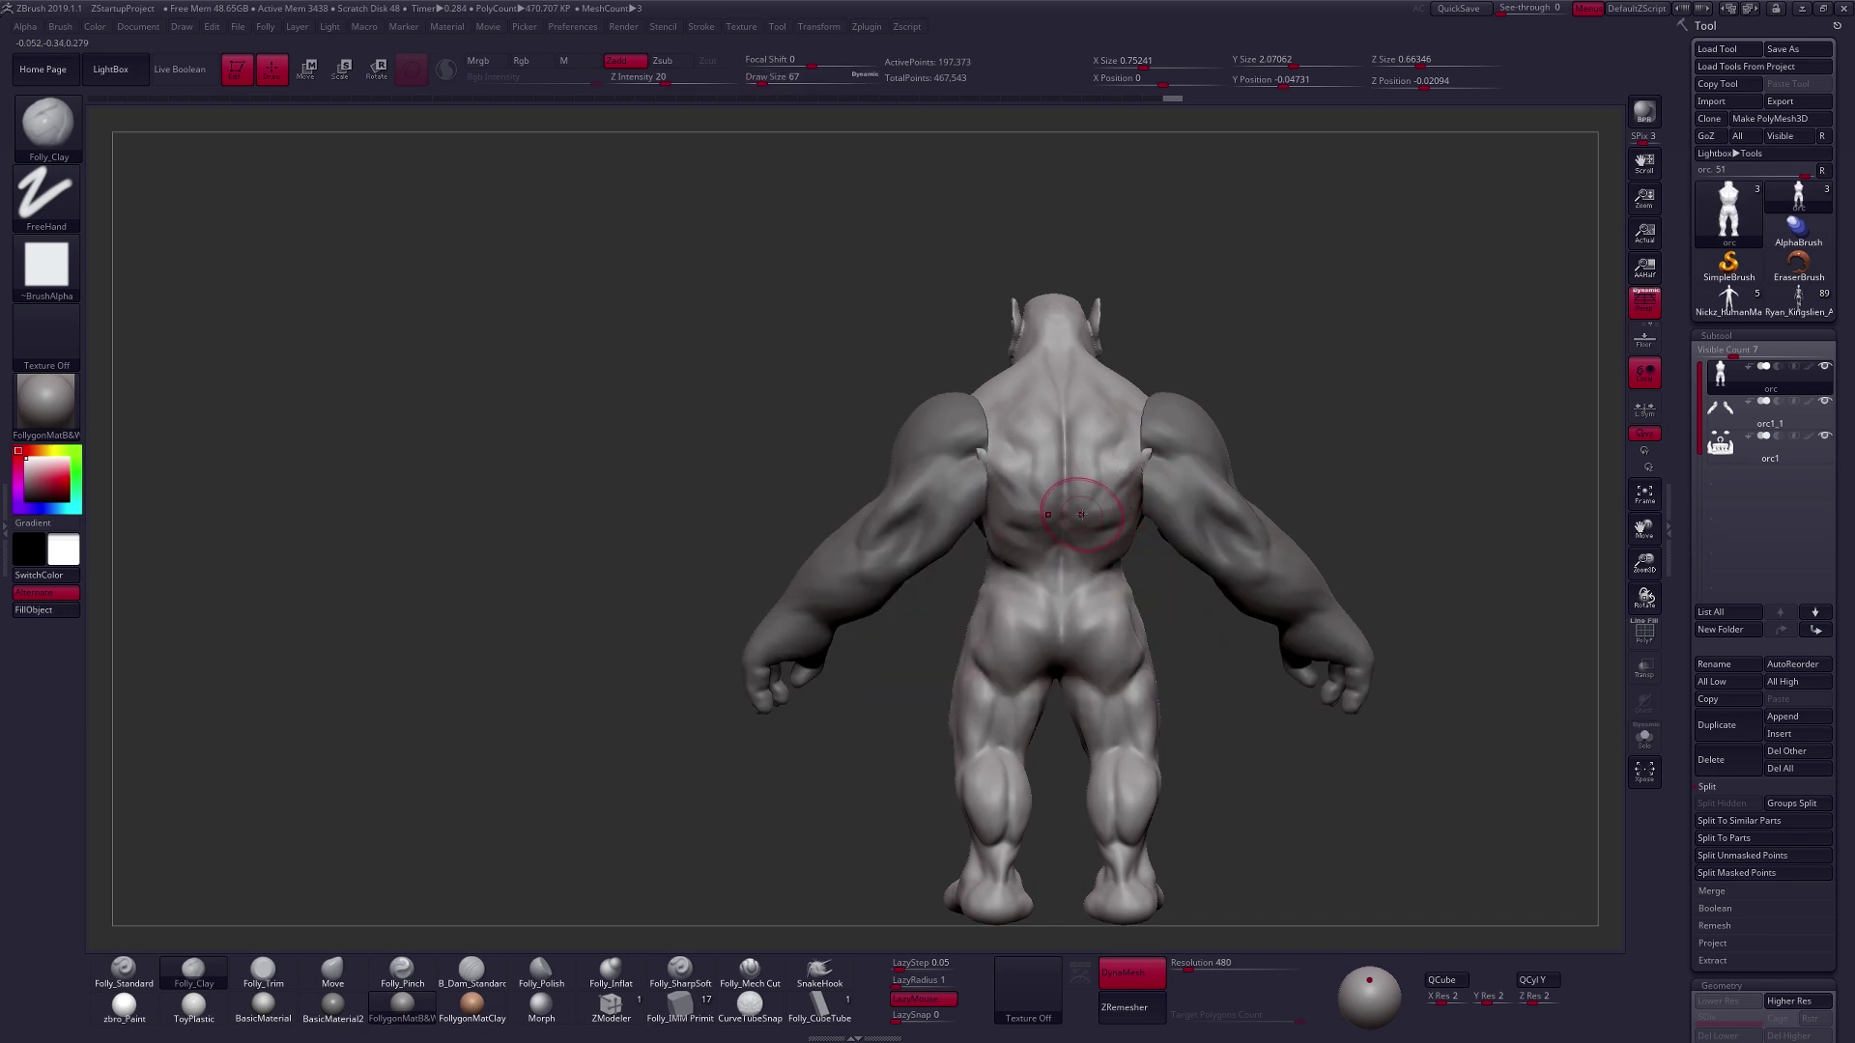
right_drag(1082, 515, 1132, 522)
key(space)
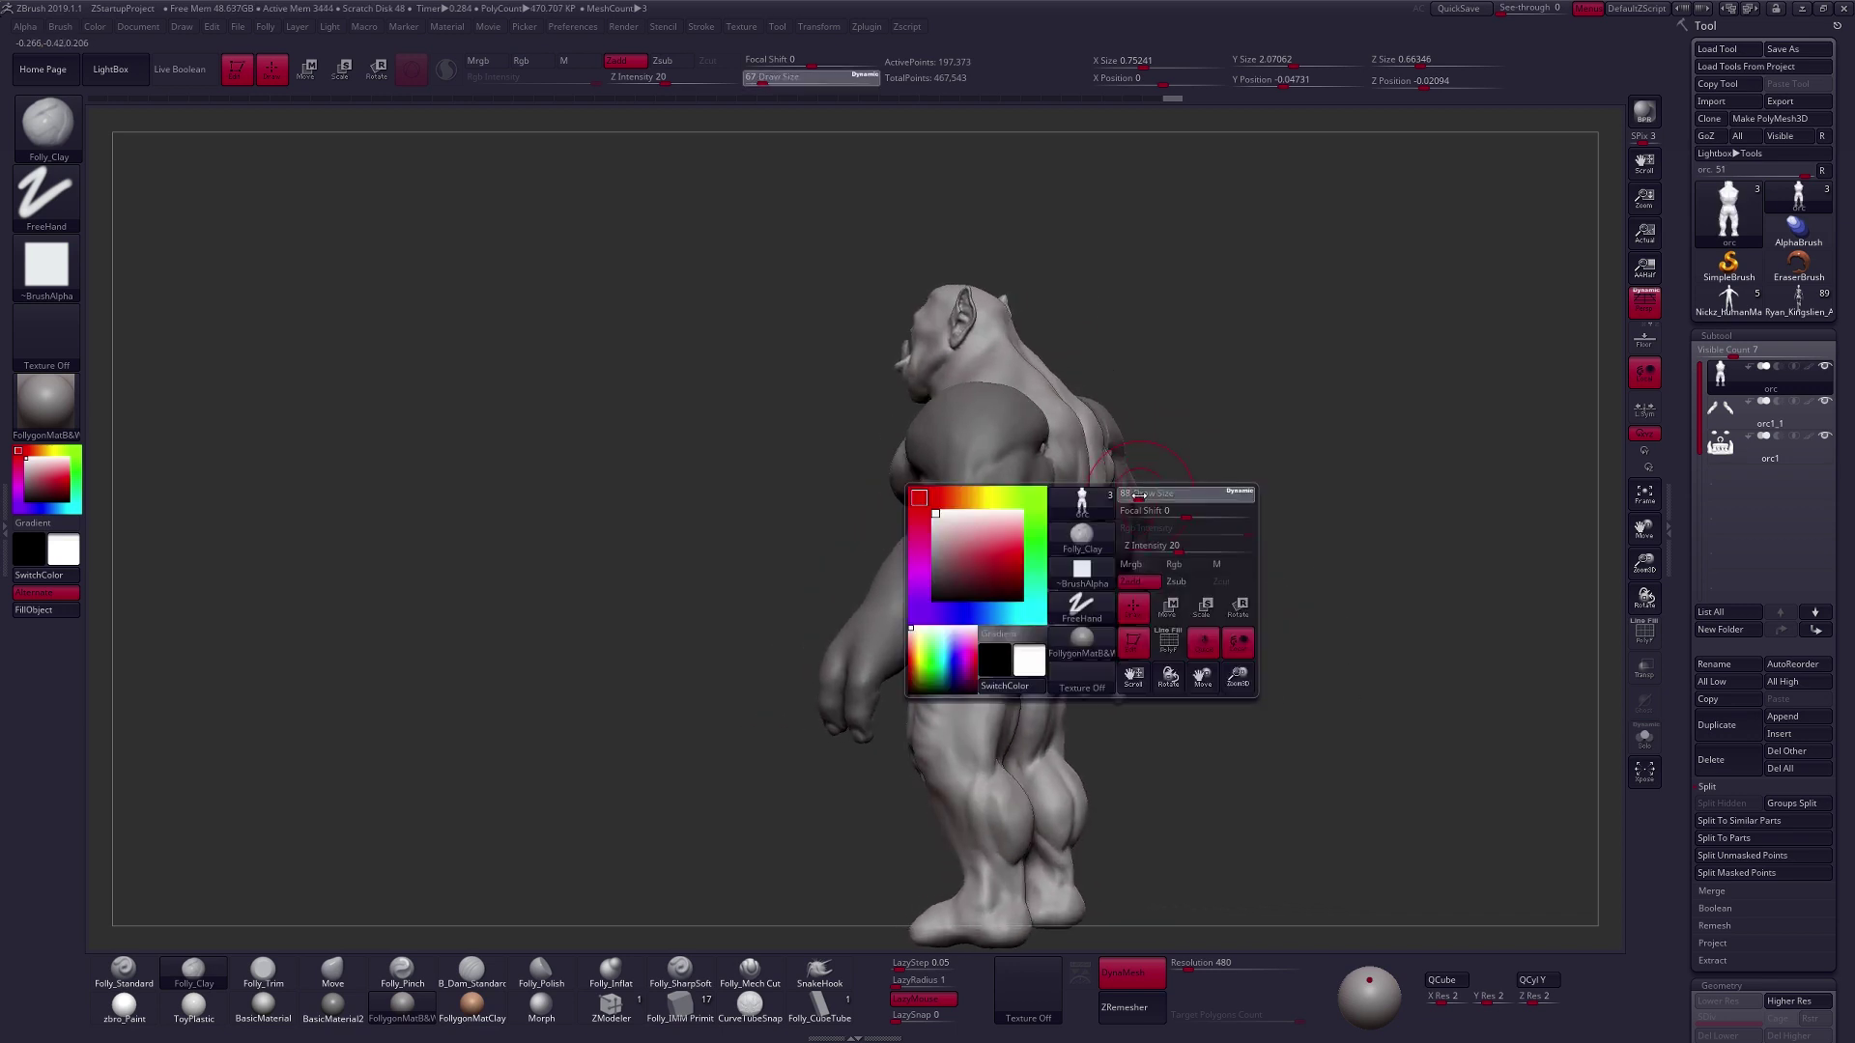
drag(1134, 497, 1137, 497)
key(alt+s)
shift+right_drag(1108, 553, 1110, 563)
alt+right_drag(1132, 633, 1118, 583)
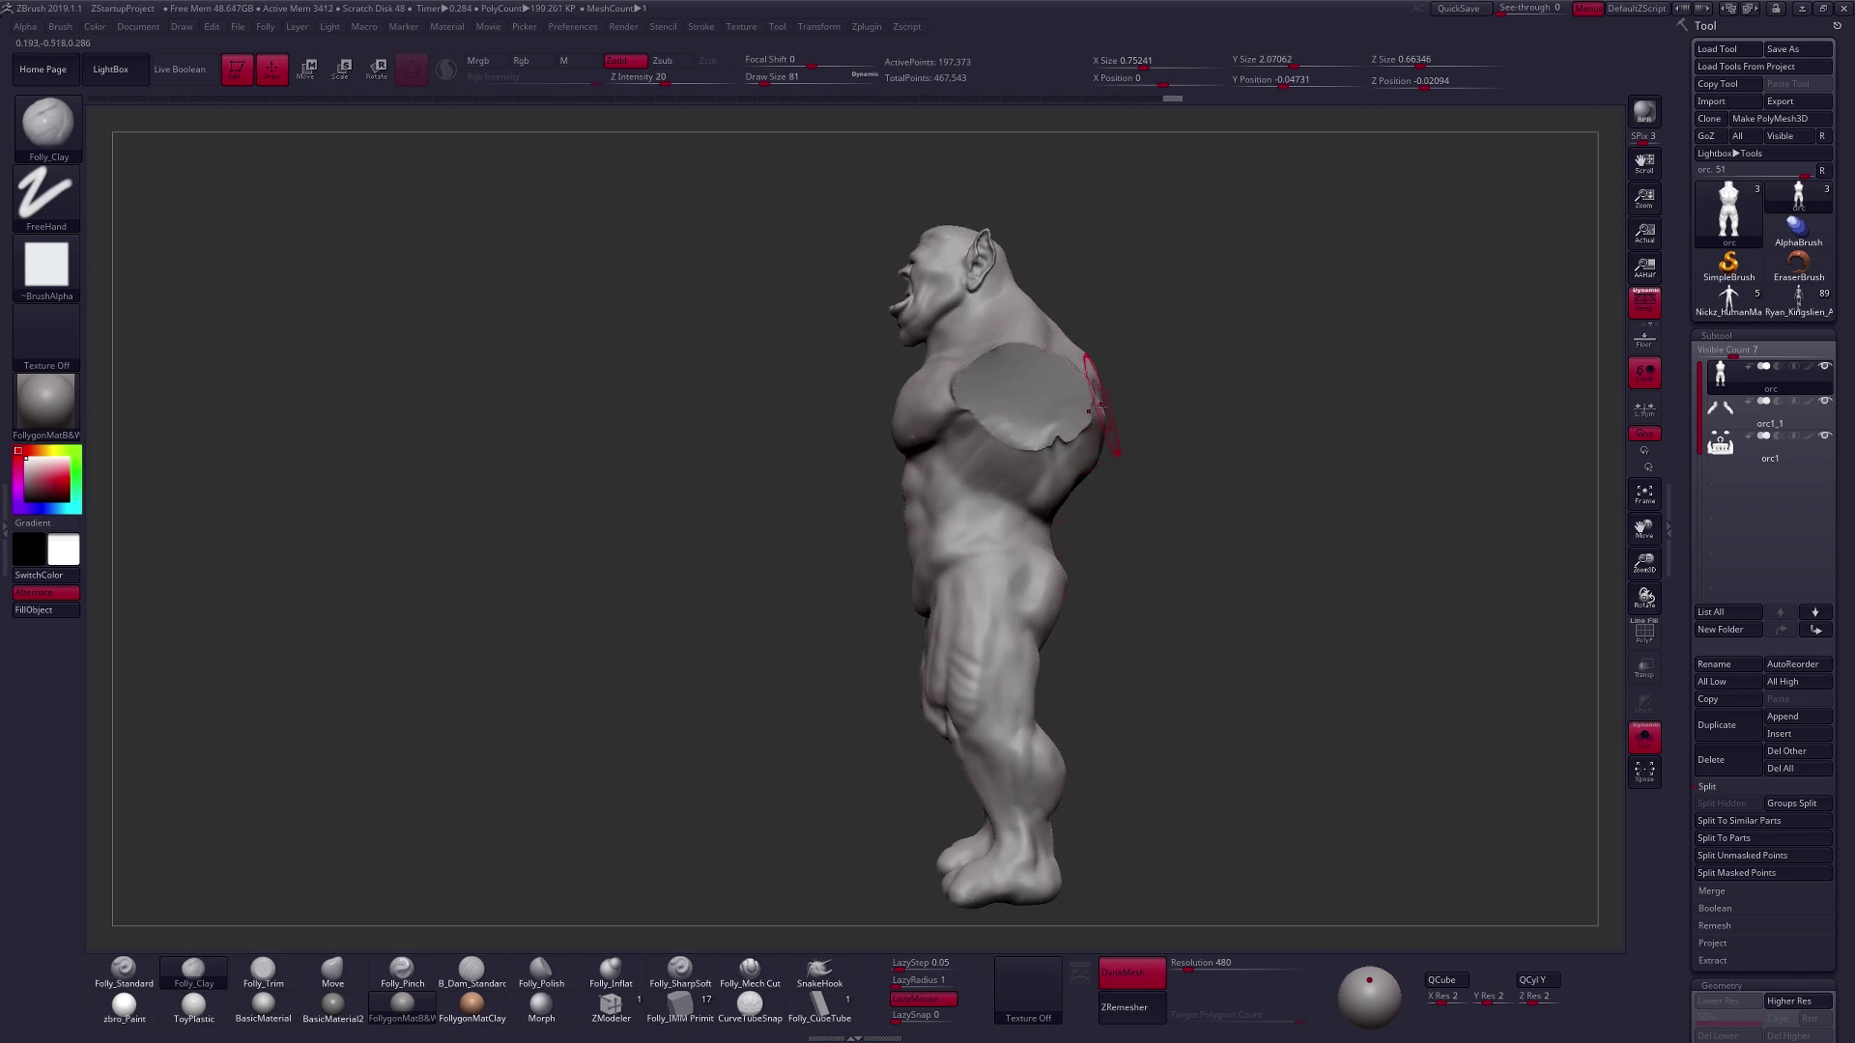
Reshape the body's back behind the shoulder cut with the Move brush at draw size 121 and check it with the arms shown.
key(space)
drag(1124, 433, 1129, 433)
key(space)
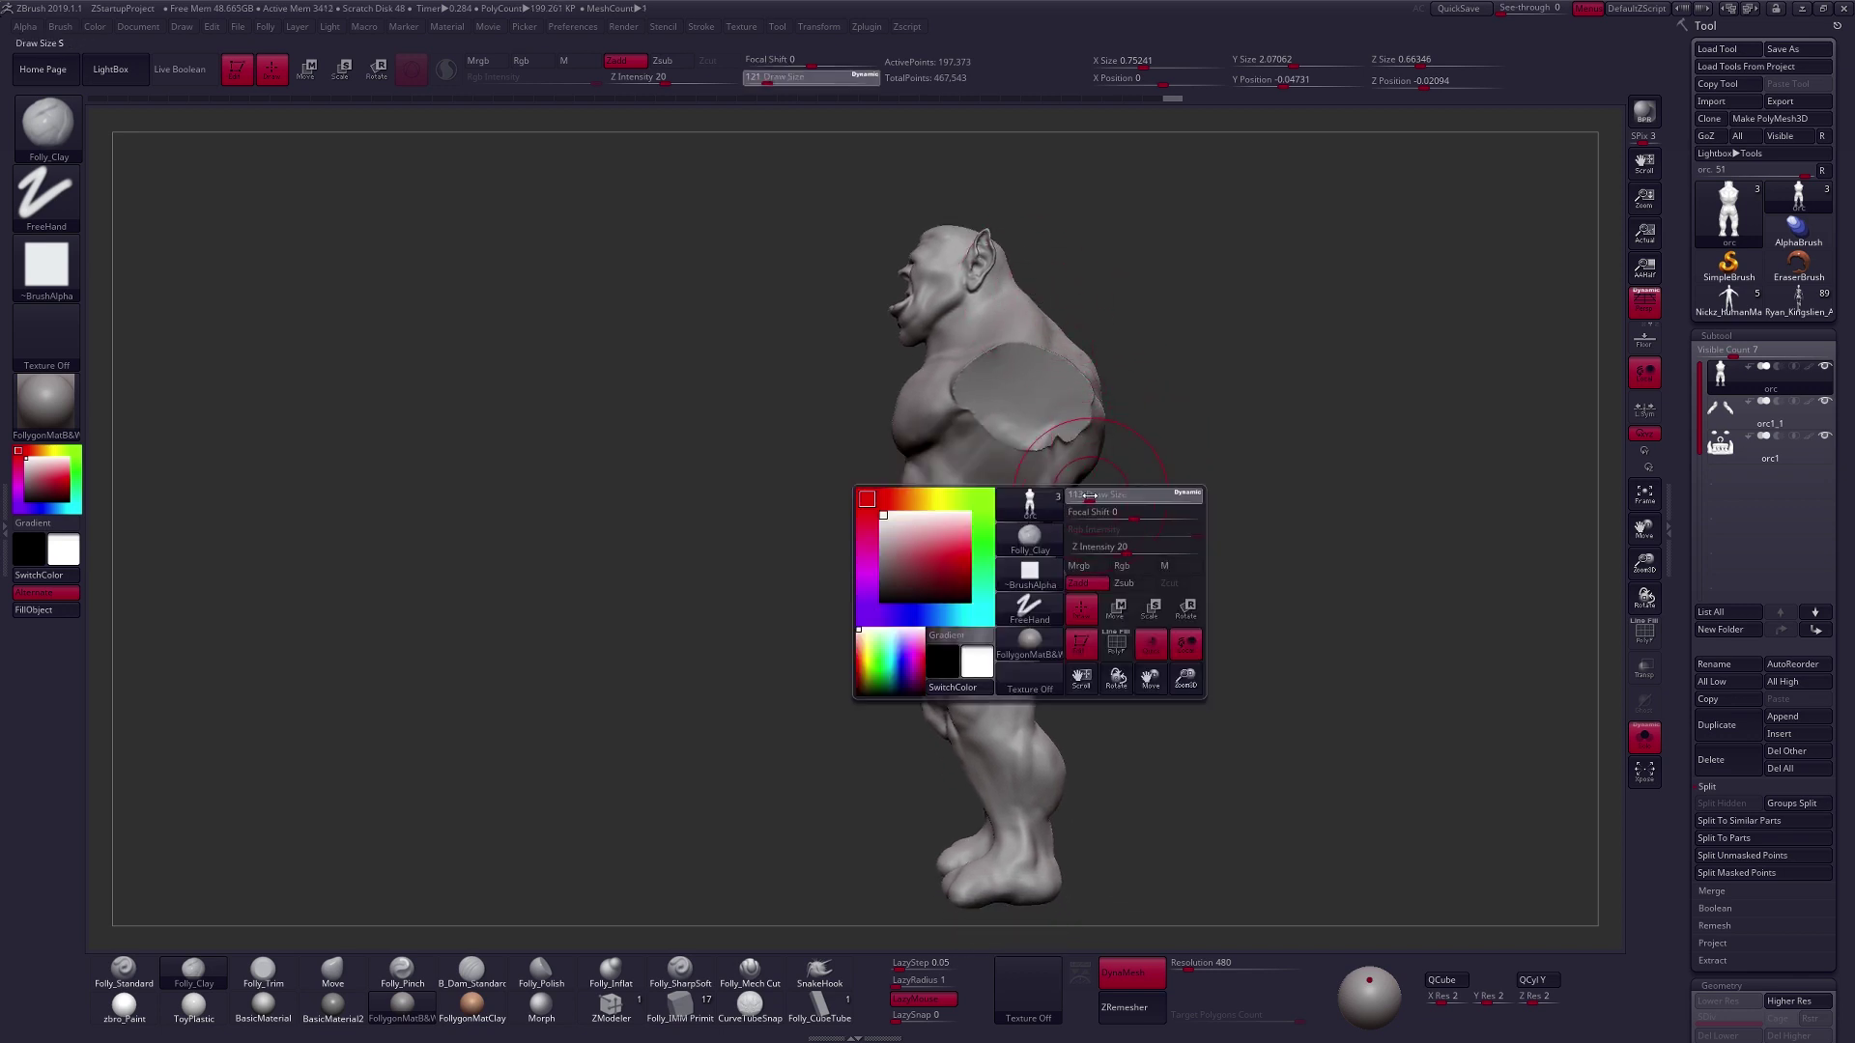
key(b)
key(m)
key(v)
key(space)
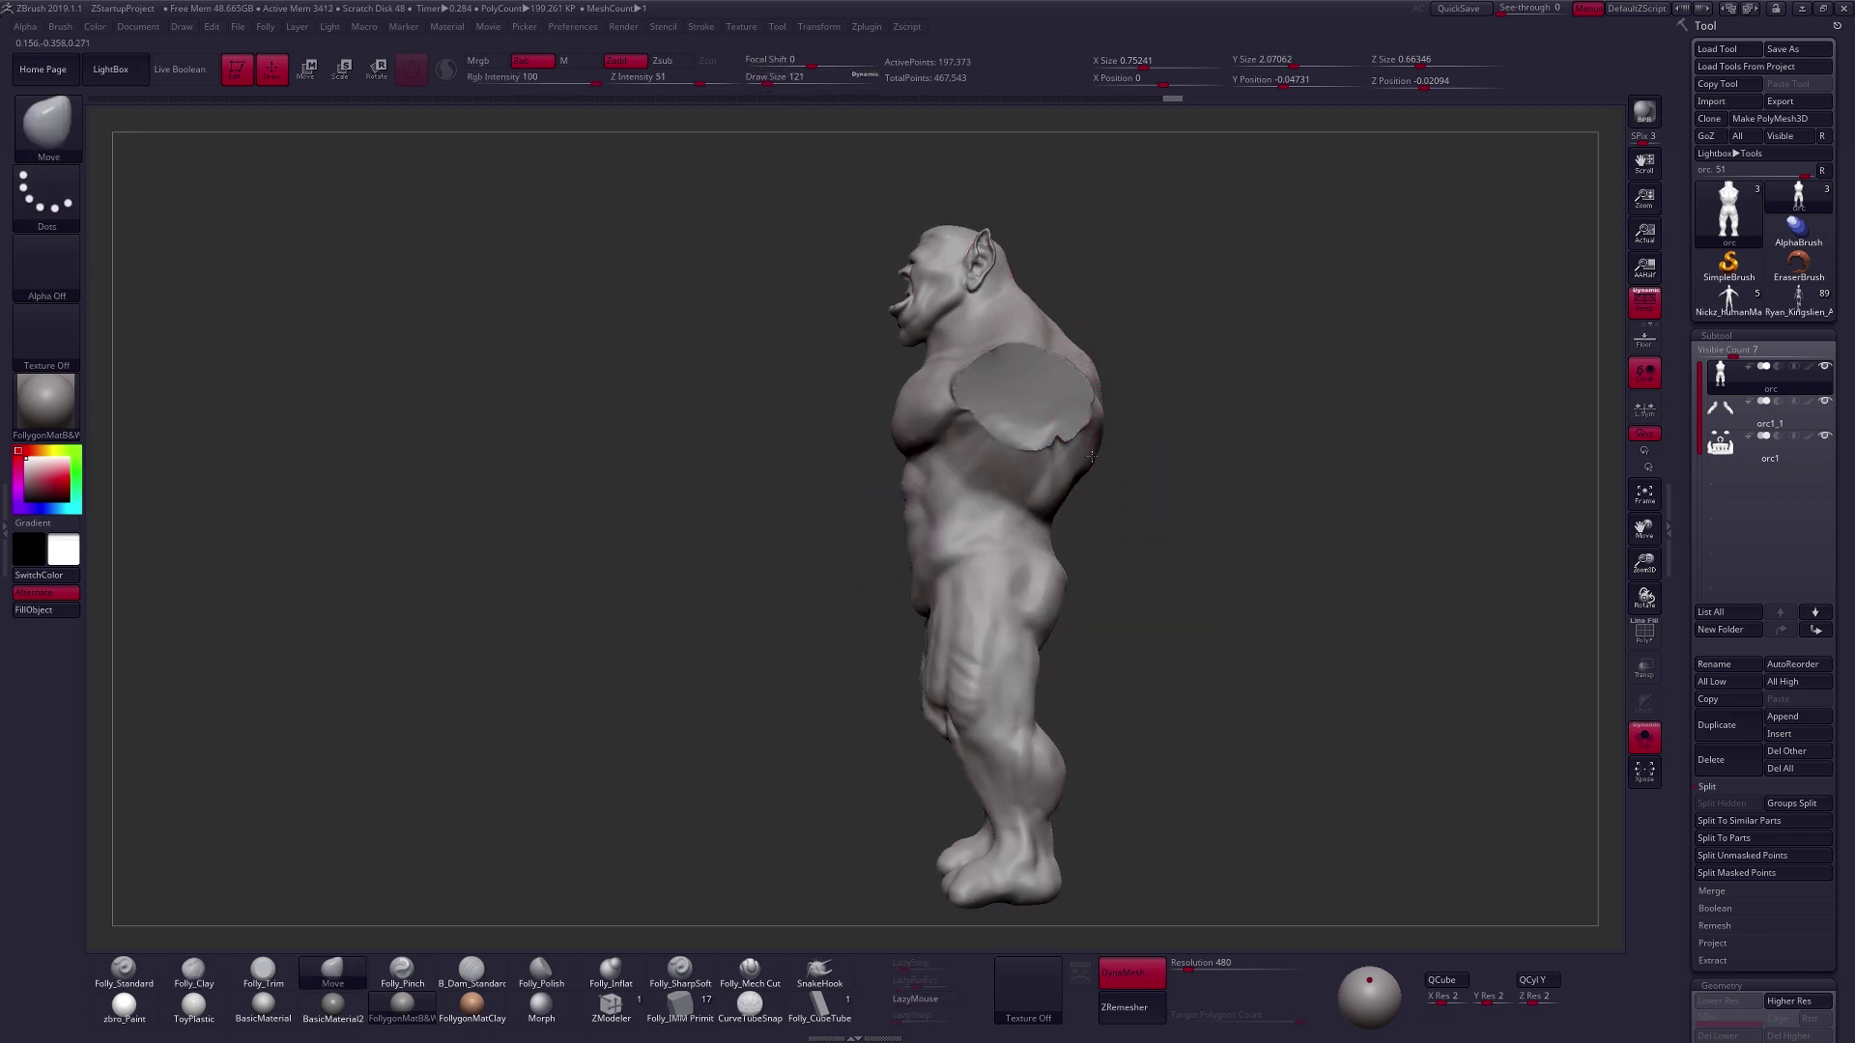
drag(1091, 456, 1090, 456)
right_drag(1145, 457, 1083, 471)
drag(1100, 465, 1094, 463)
drag(1284, 729, 1310, 739)
right_drag(1275, 714, 1207, 621)
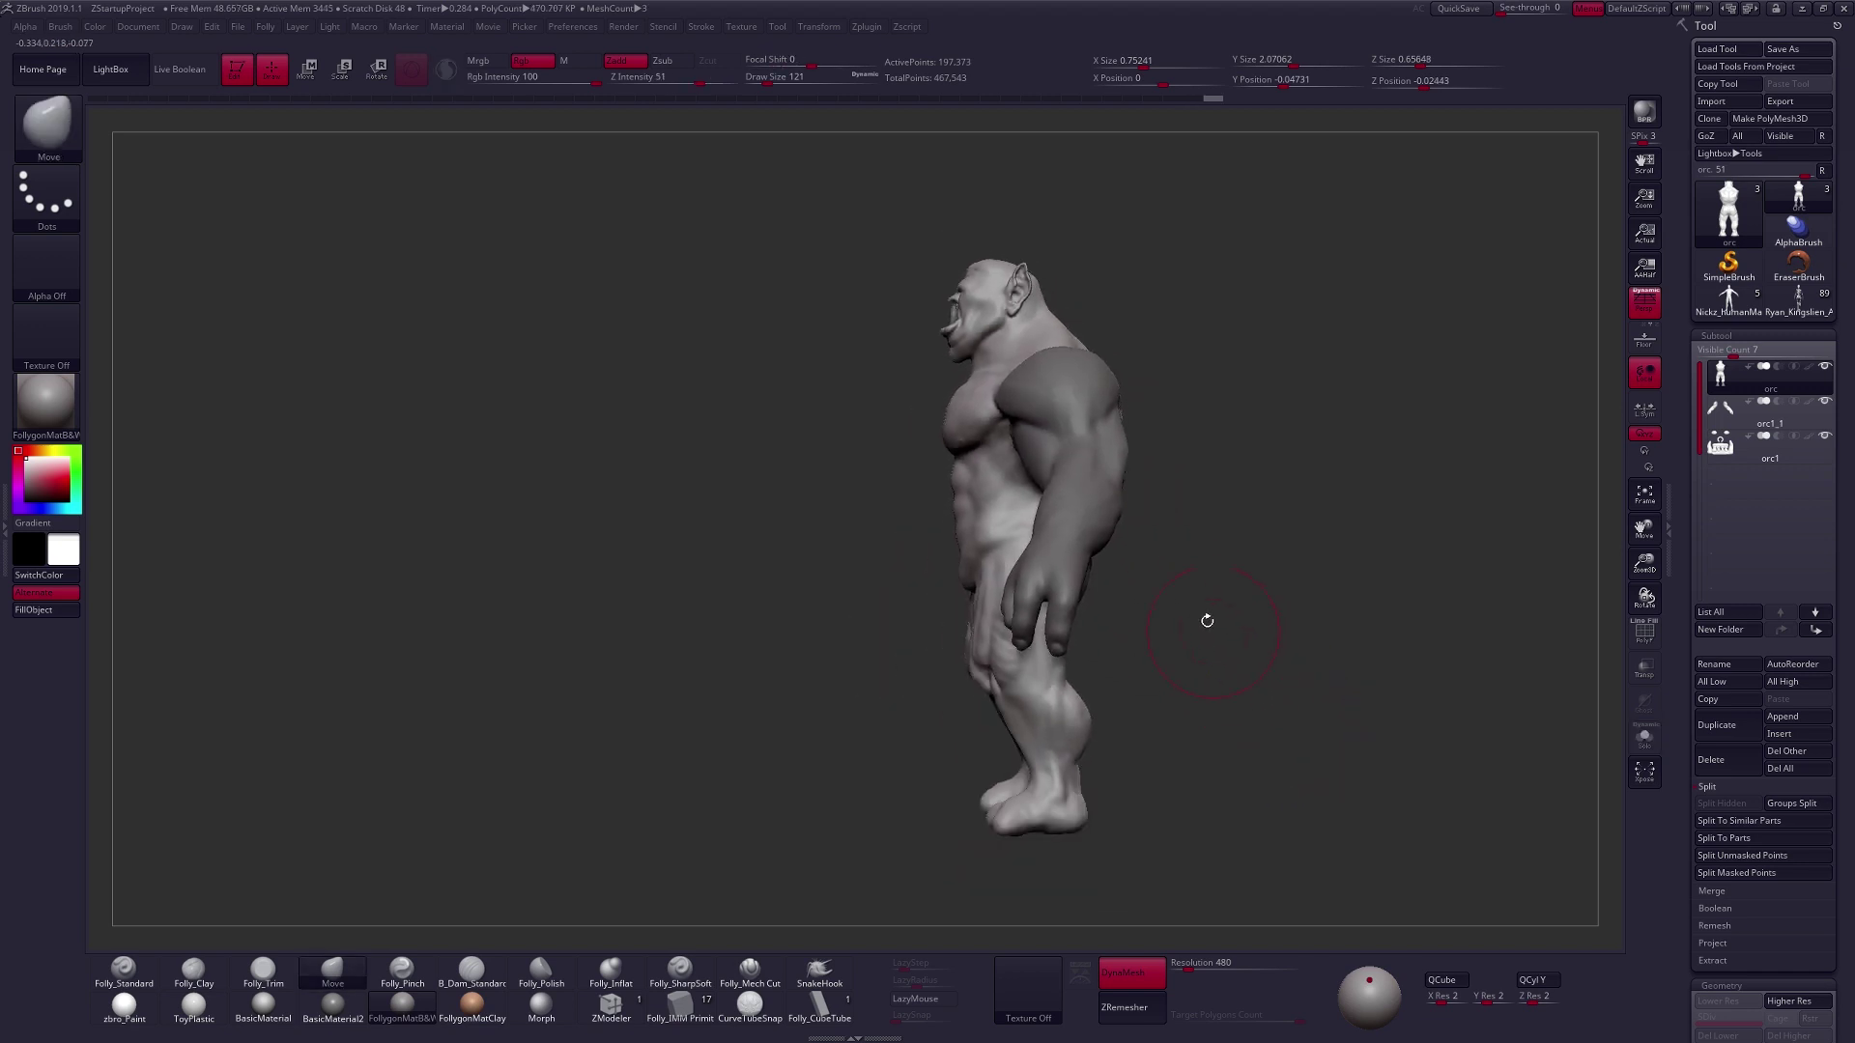
Switch to the arms subtool and reshape the shoulders with the Move brush at draw size 96.
alt+click(1104, 447)
key(space)
drag(1107, 466, 1070, 454)
right_drag(1068, 435, 1113, 450)
key(space)
drag(1009, 401, 1014, 401)
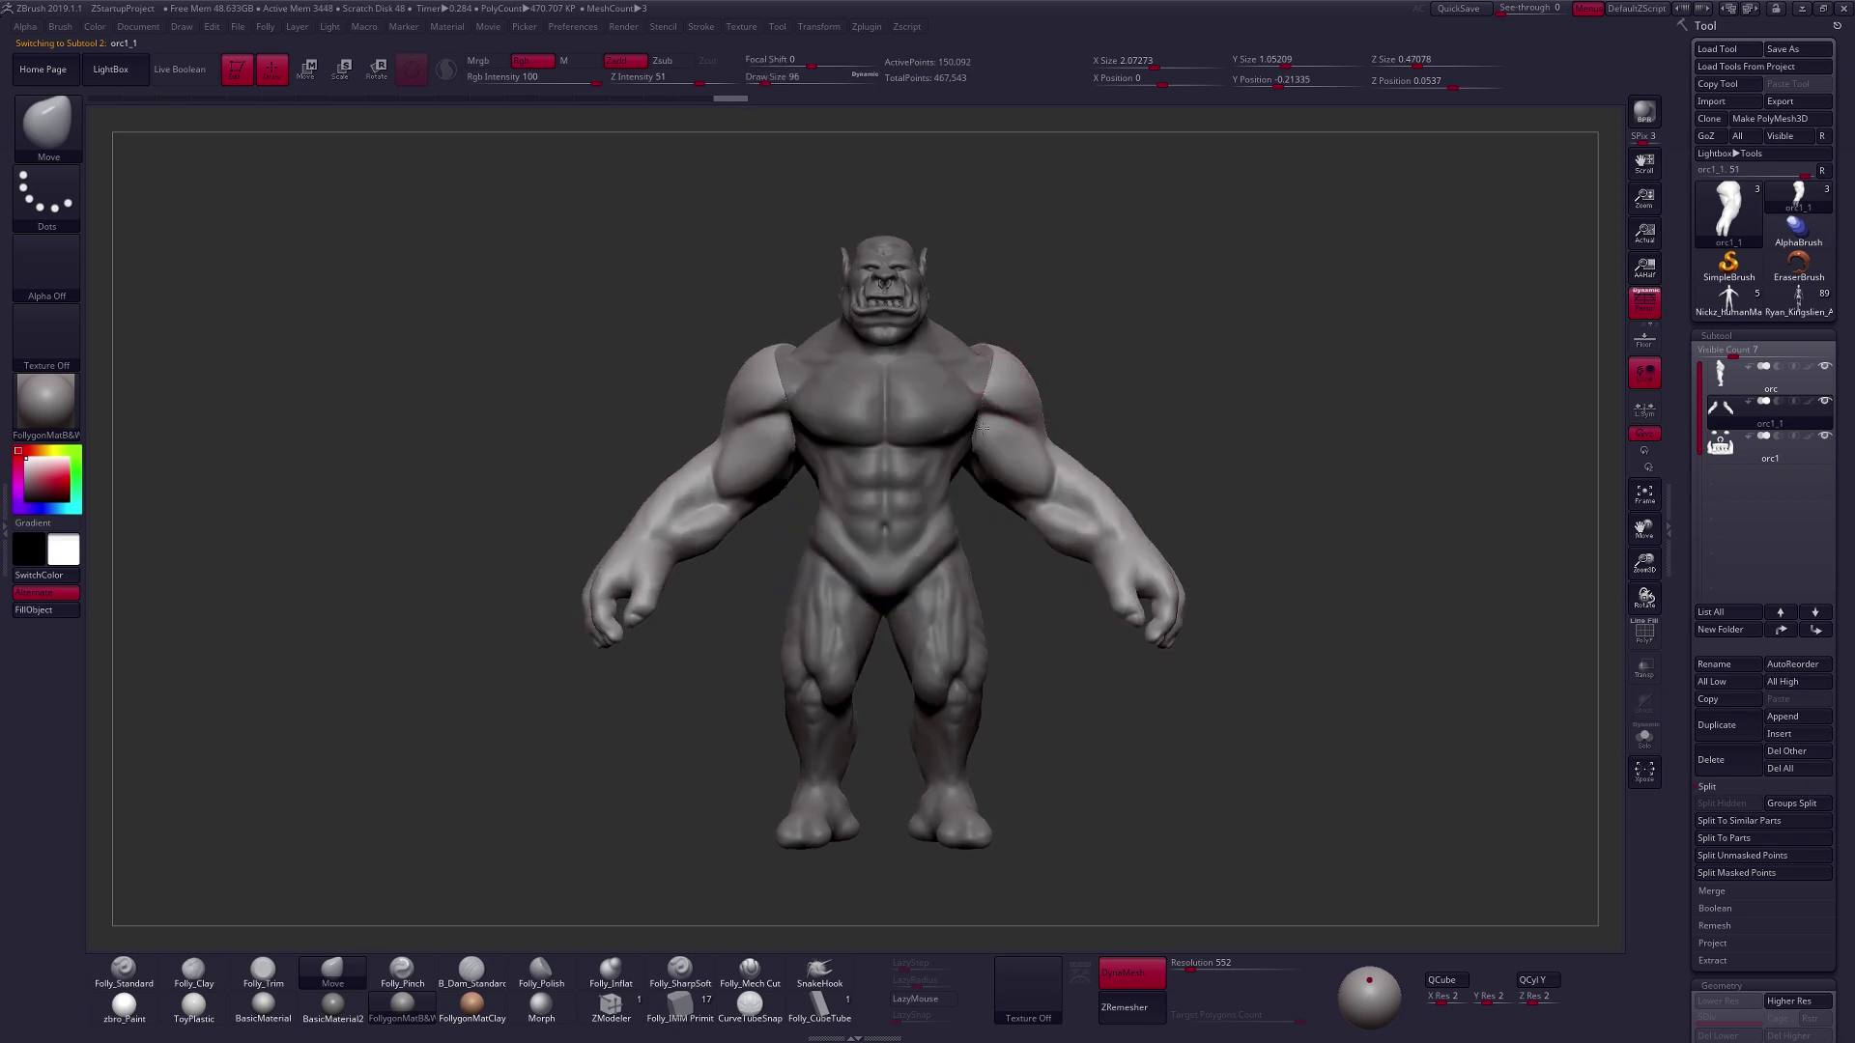
shift+right_drag(982, 427, 995, 541)
drag(991, 331, 966, 335)
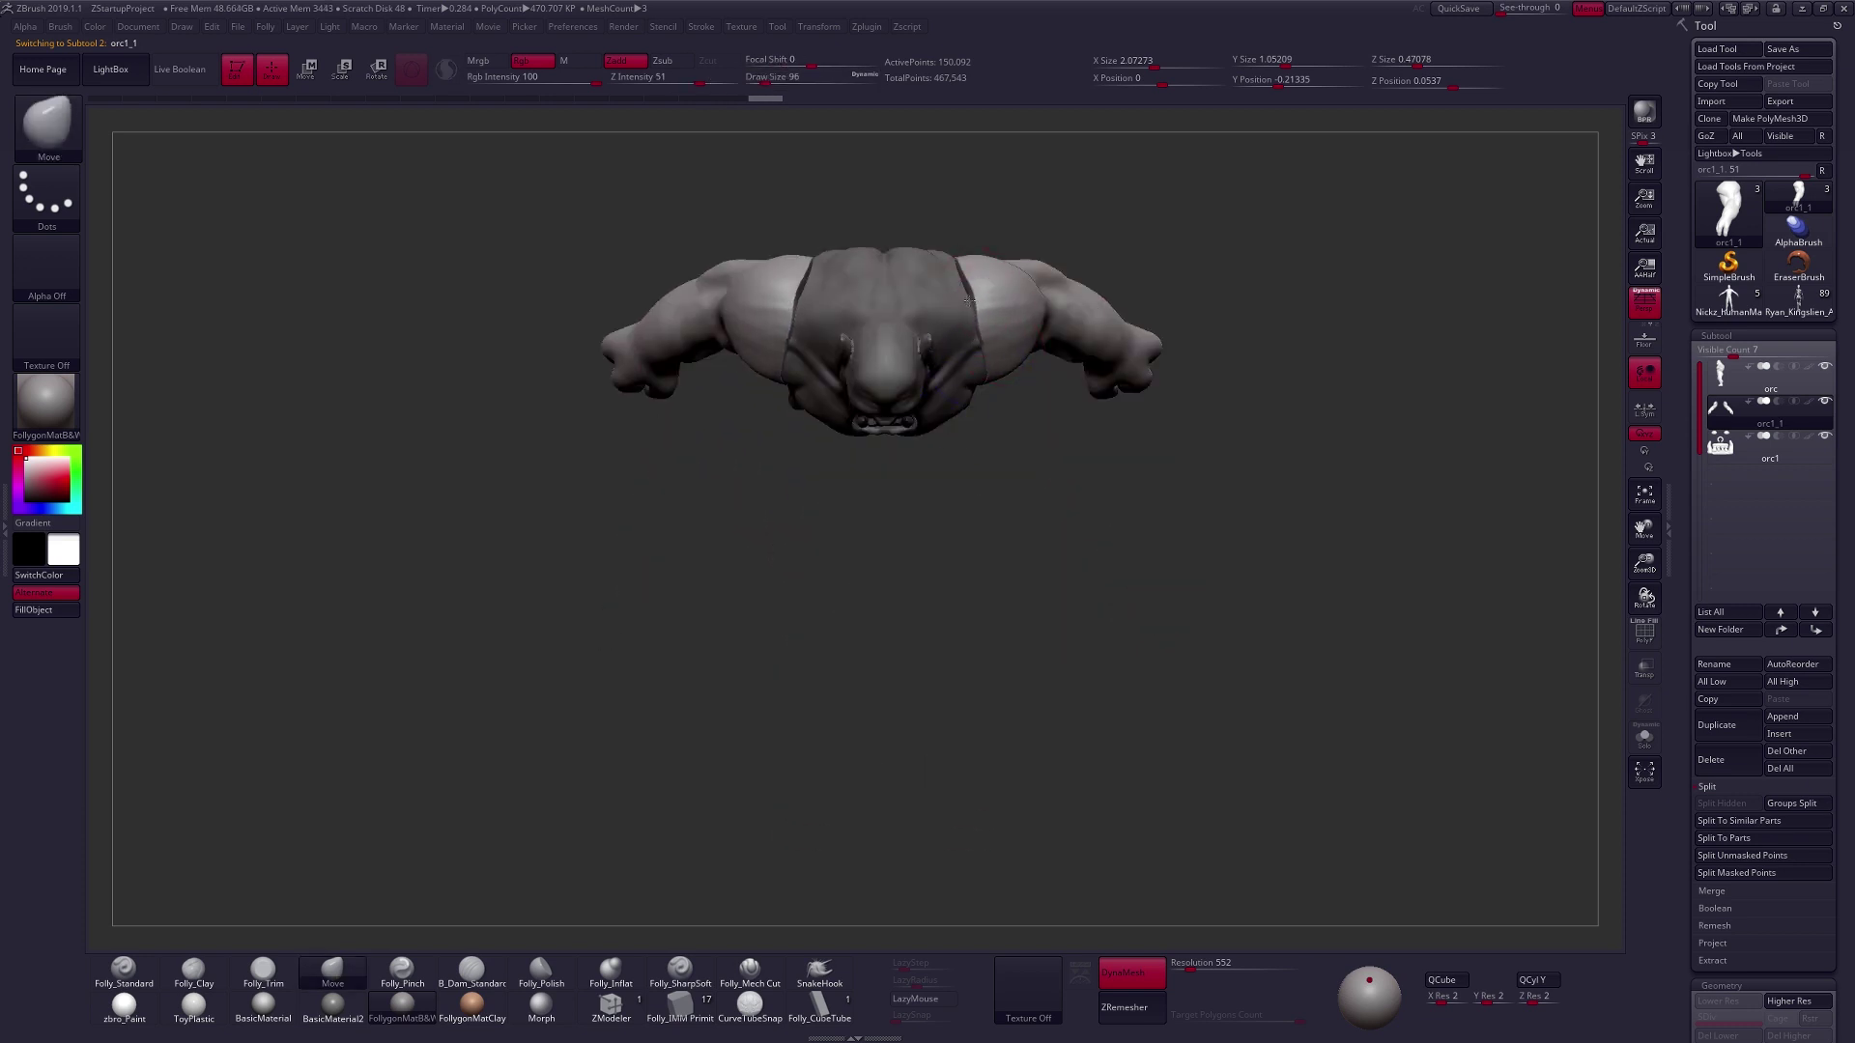
shift+right_drag(971, 298, 1005, 174)
alt+right_drag(1195, 681, 1174, 594)
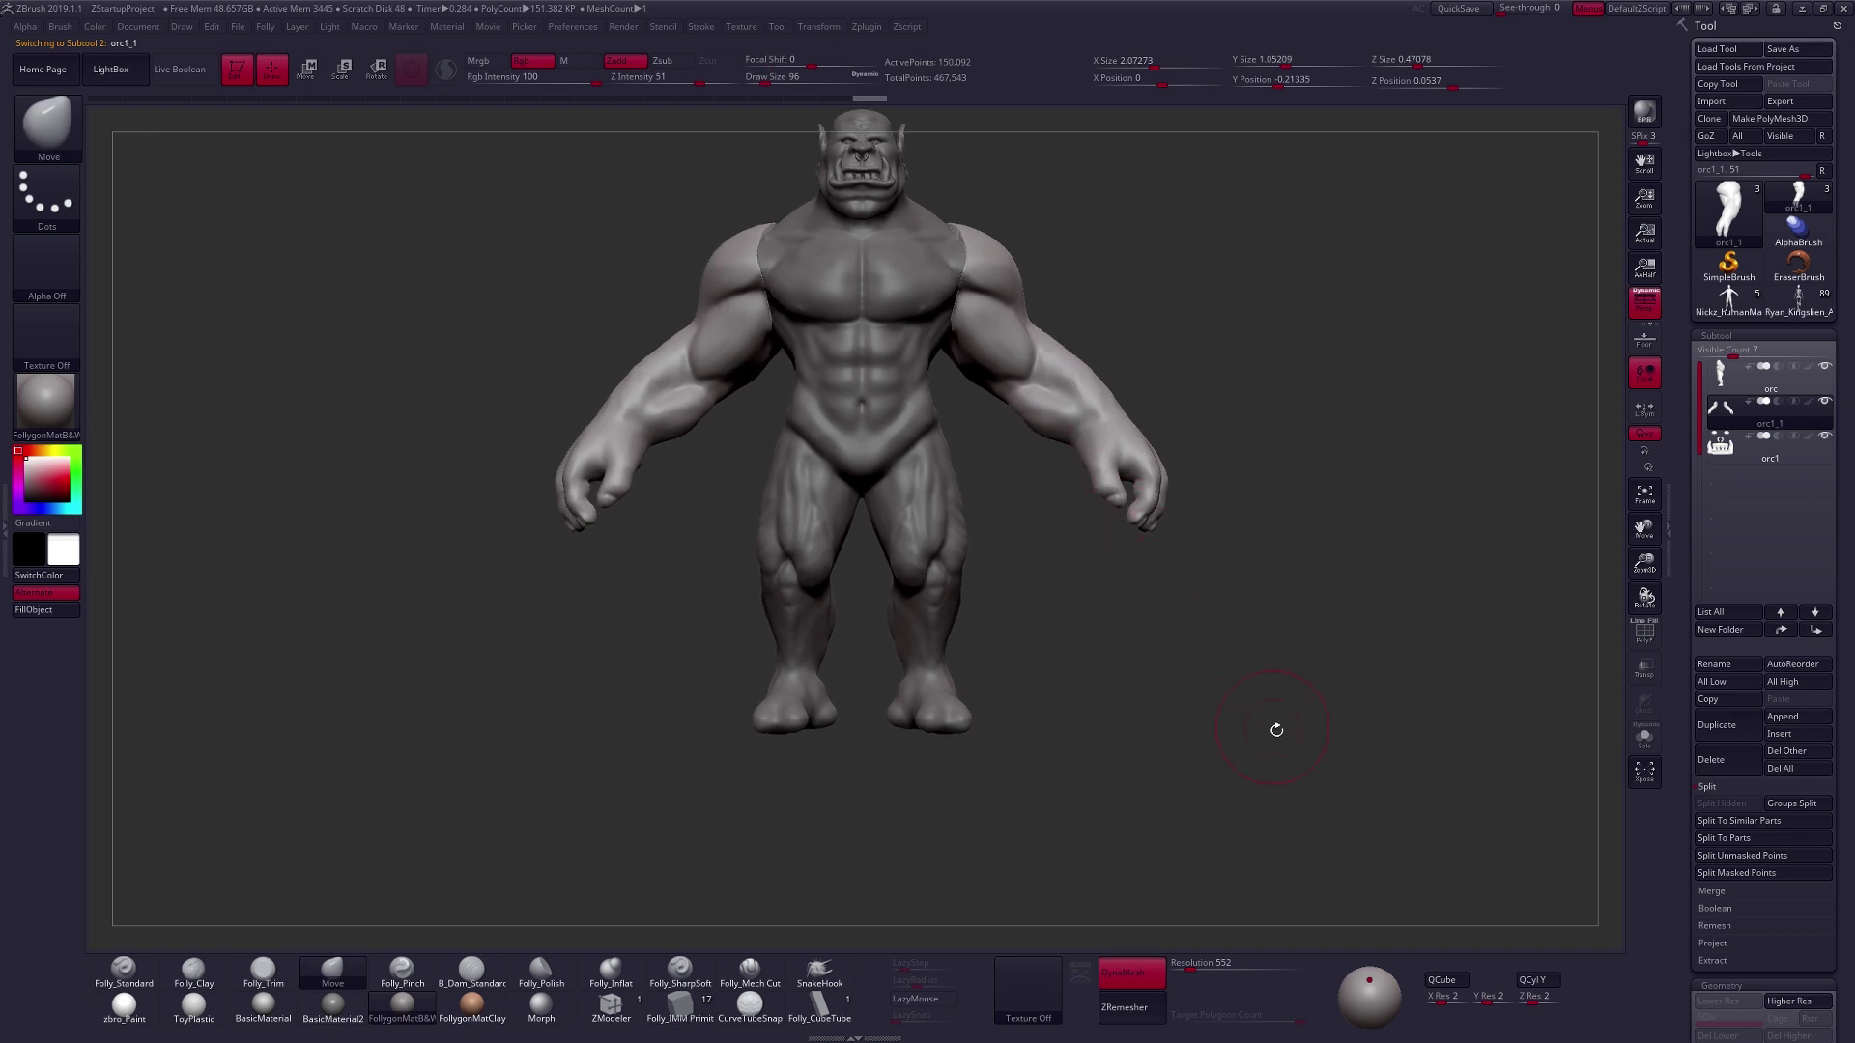
Turn off DynaMesh for the arms subtool and open the ZRemesher settings.
alt+right_drag(1268, 694, 1187, 792)
right_click(1237, 632)
key(shift+f)
key(shift+f)
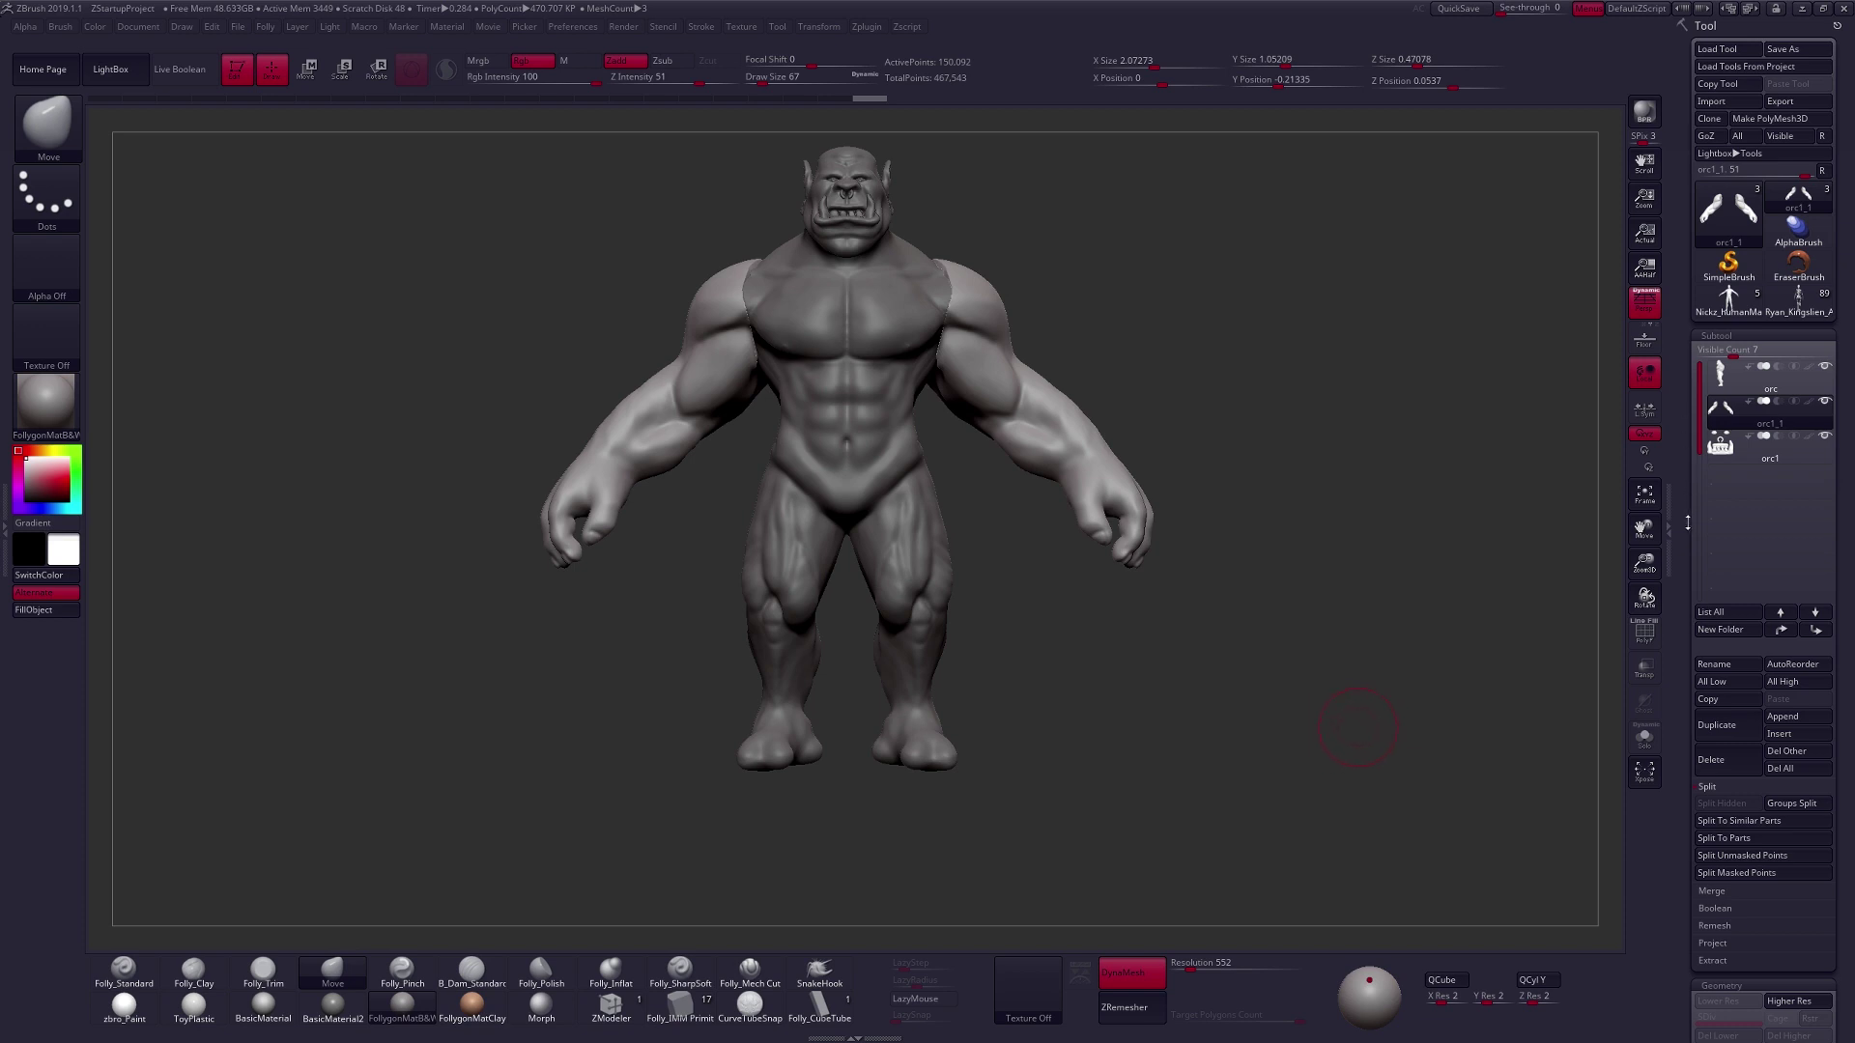
drag(1686, 534, 1703, 319)
click(1725, 406)
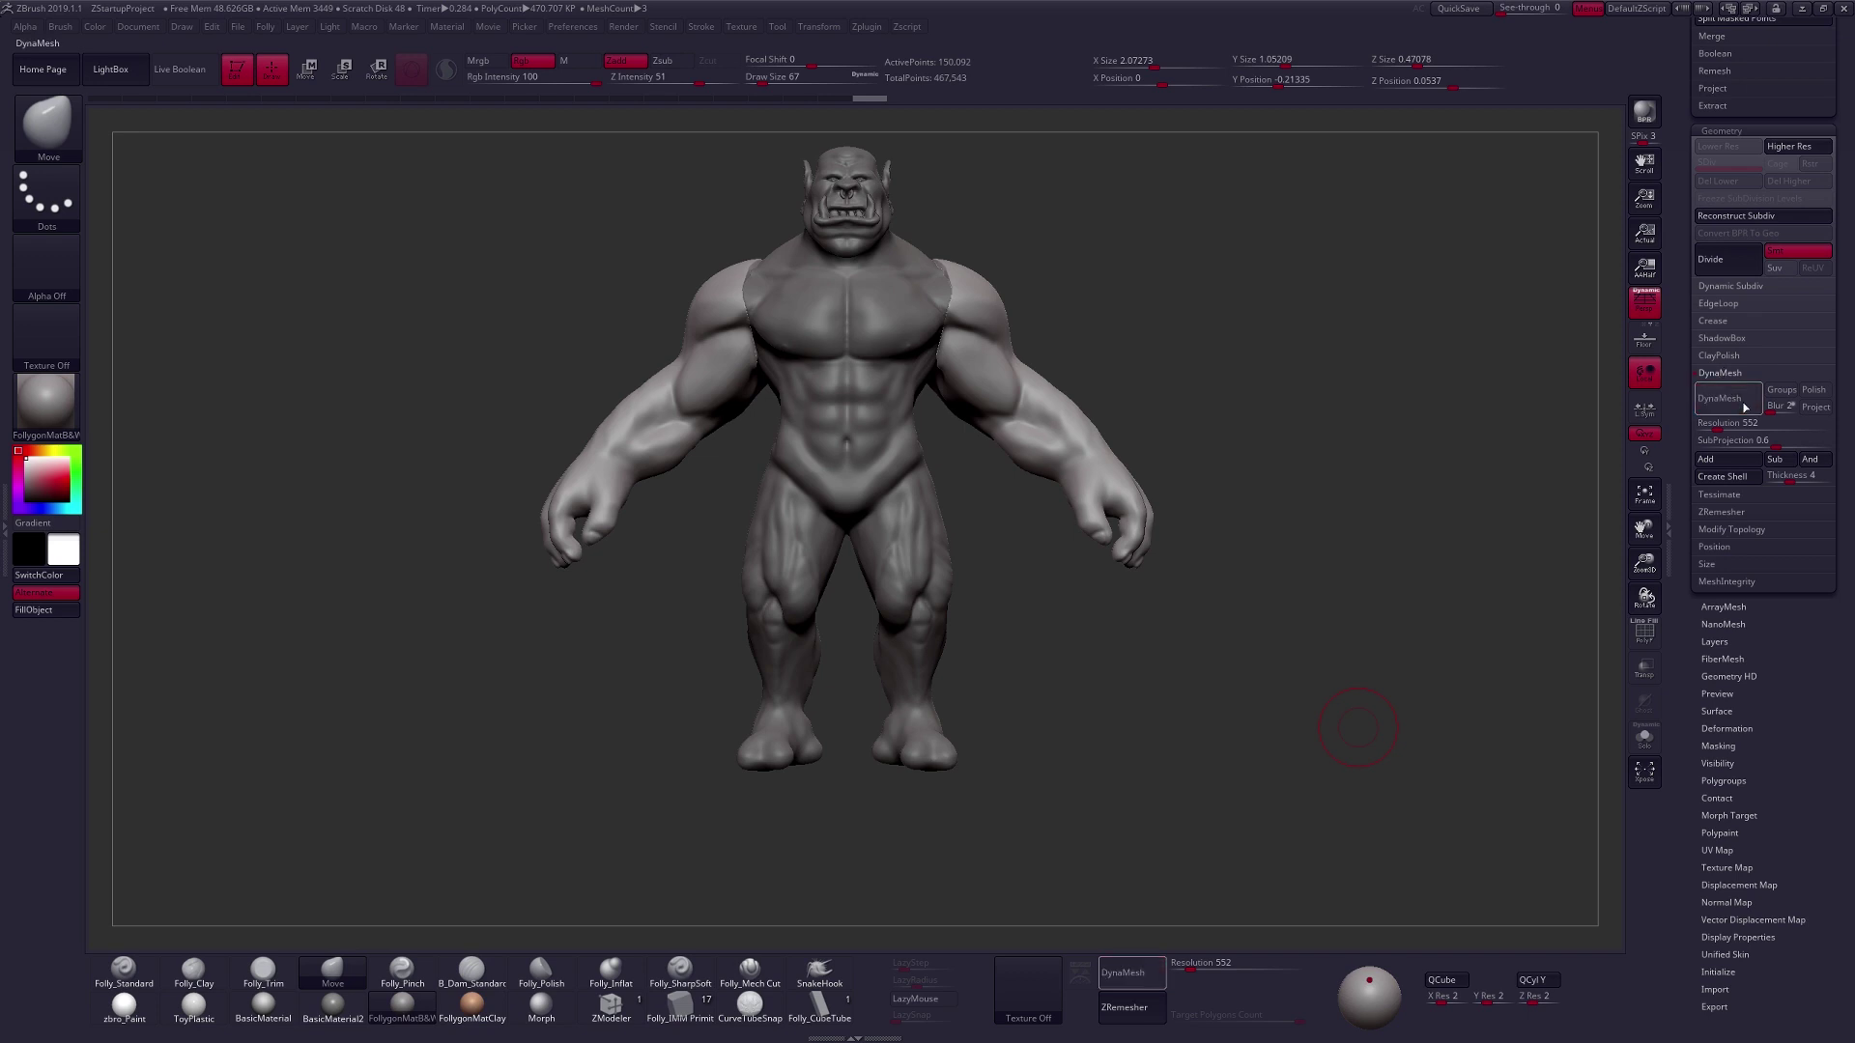
click(1734, 514)
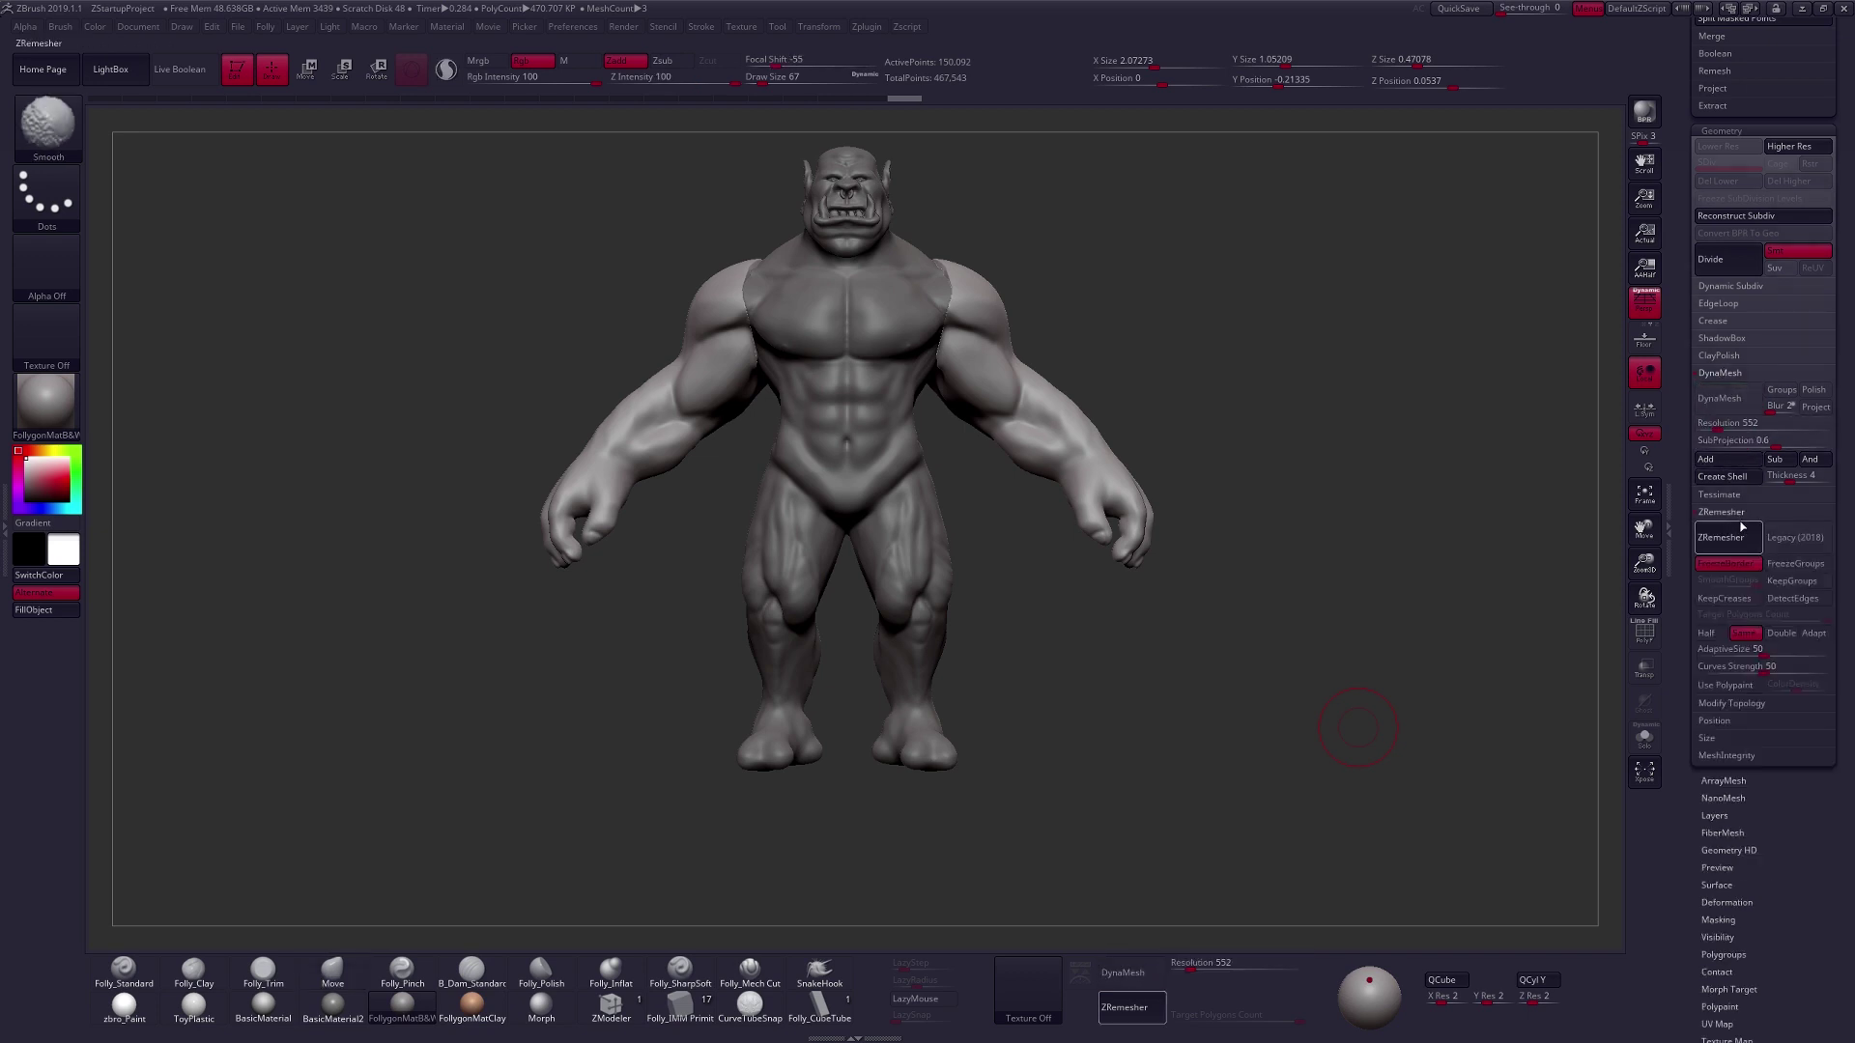
Show the polygon wireframe, set the draw size to 54 and examine the density of the arms' mesh.
key(shift+f)
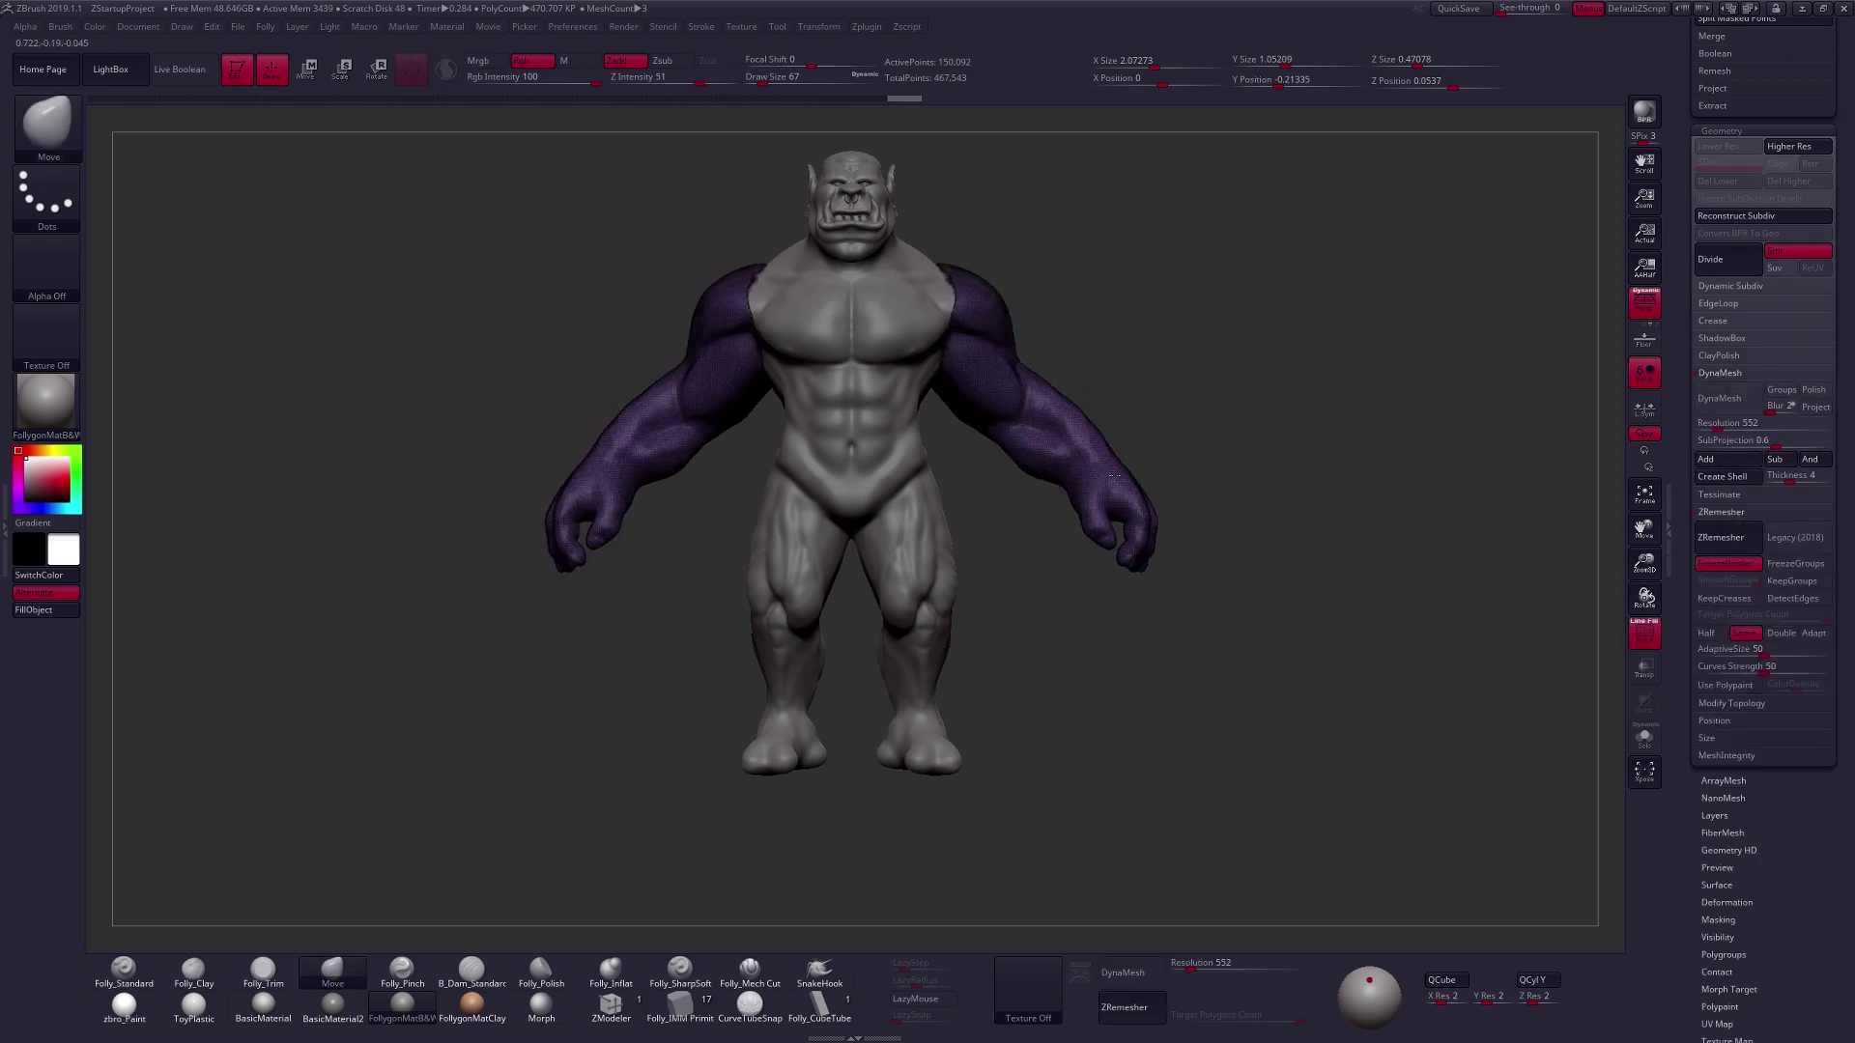
ctrl+right_drag(1070, 430, 1128, 593)
key(space)
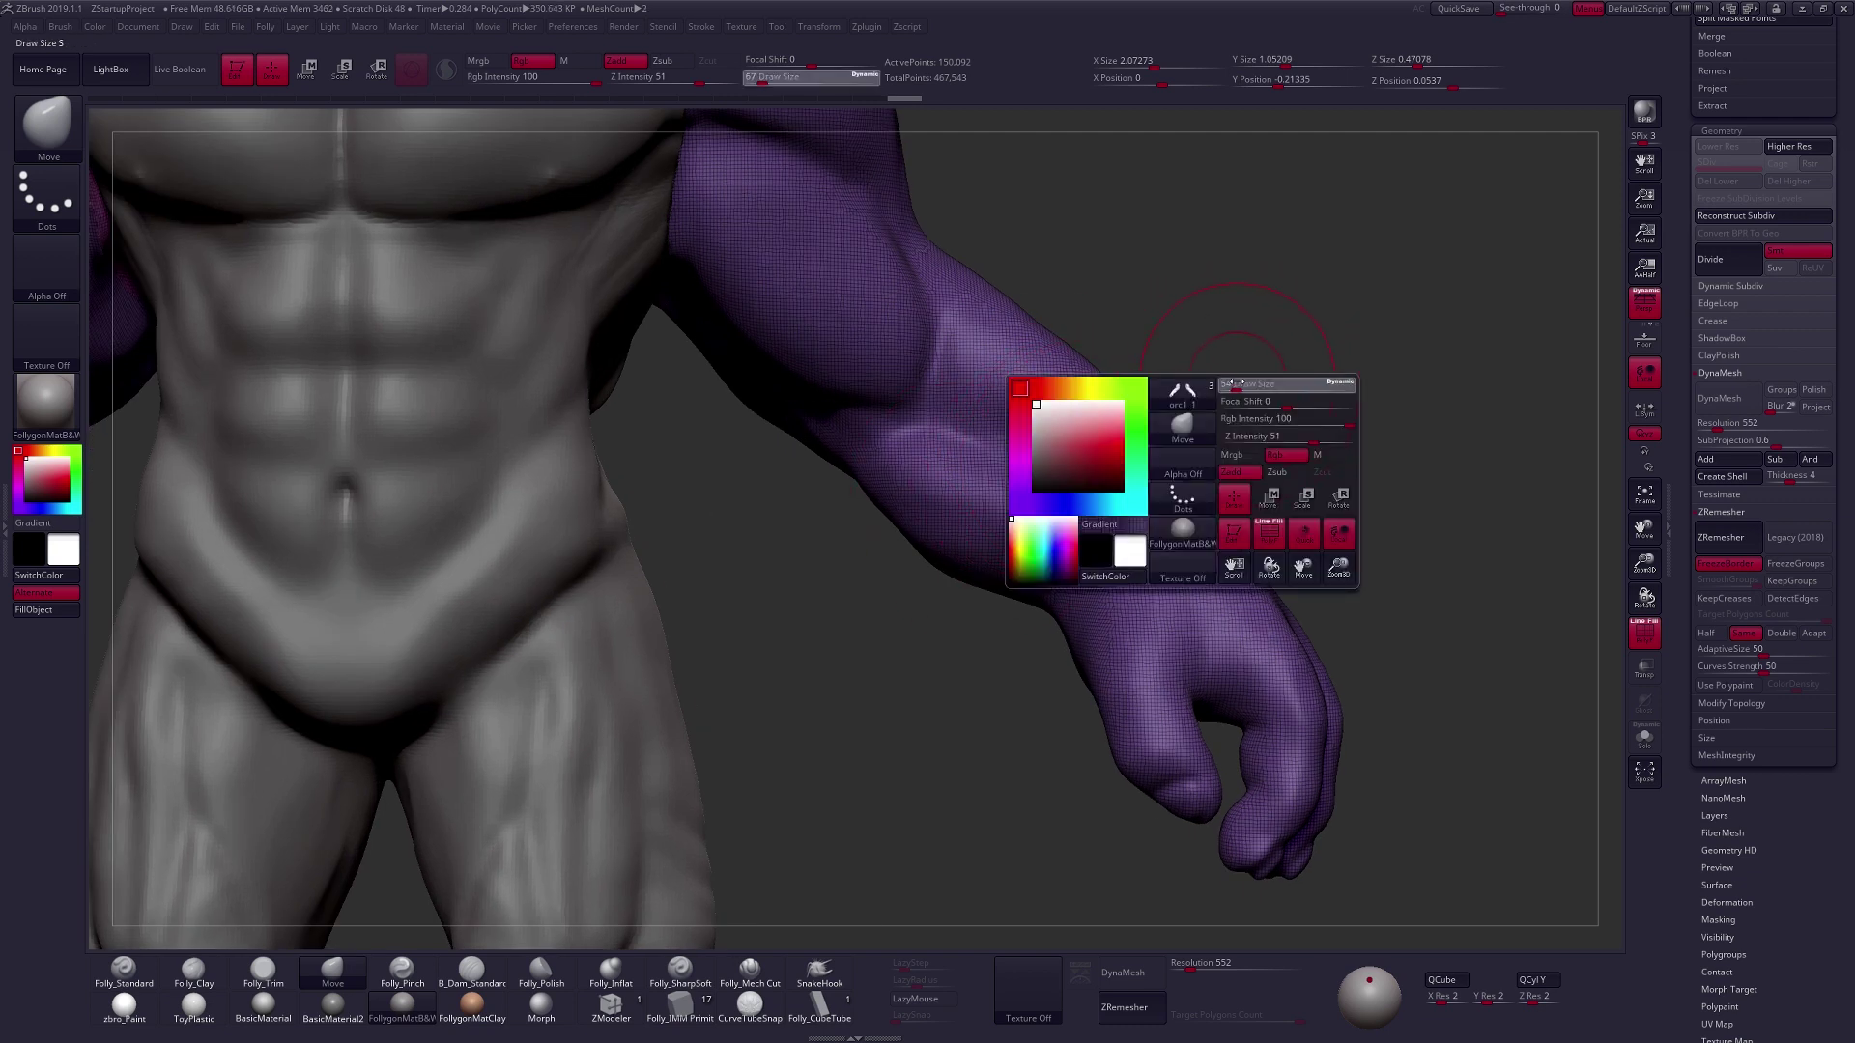
drag(1236, 385, 1233, 388)
ctrl+right_drag(1364, 773, 1360, 682)
alt+right_drag(1360, 682, 1332, 765)
drag(1332, 765, 1300, 776)
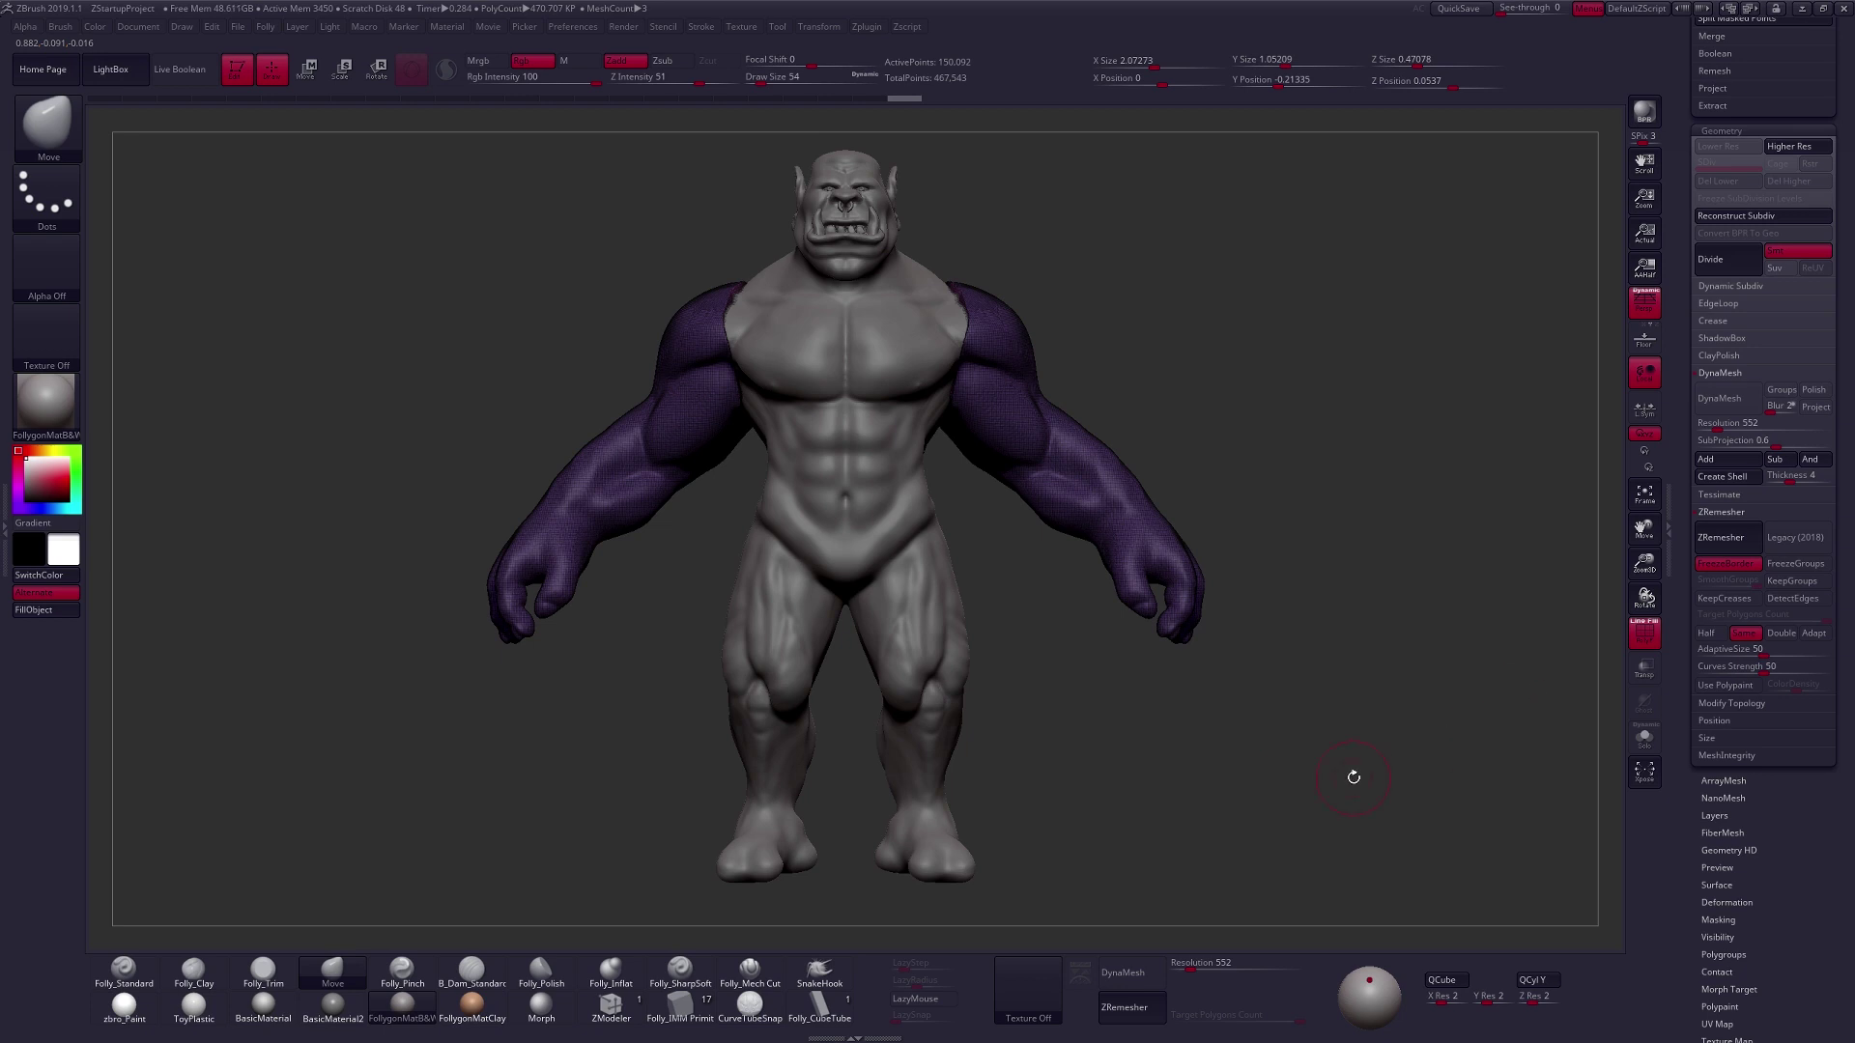
Set ZRemesher to run without FreezeBorder, with Adapt on and a target polygon count of 5.
click(1706, 572)
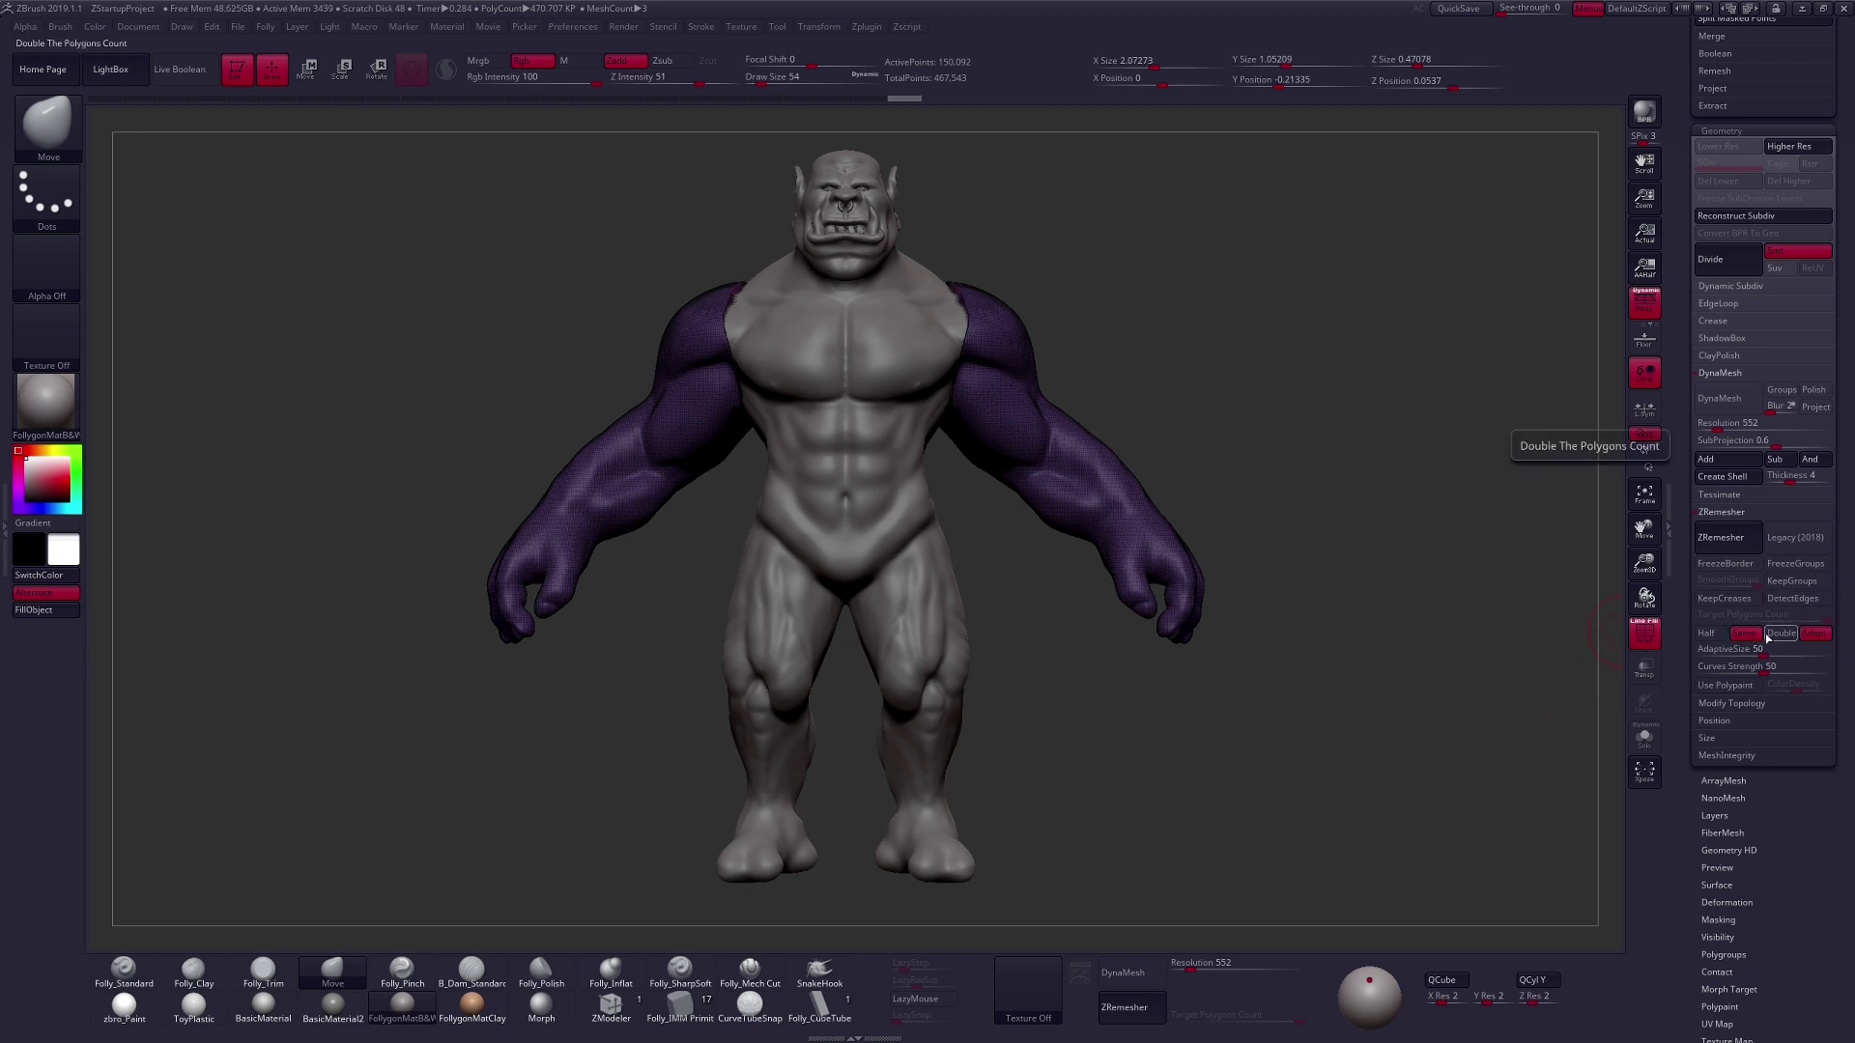
click(1813, 634)
click(1799, 619)
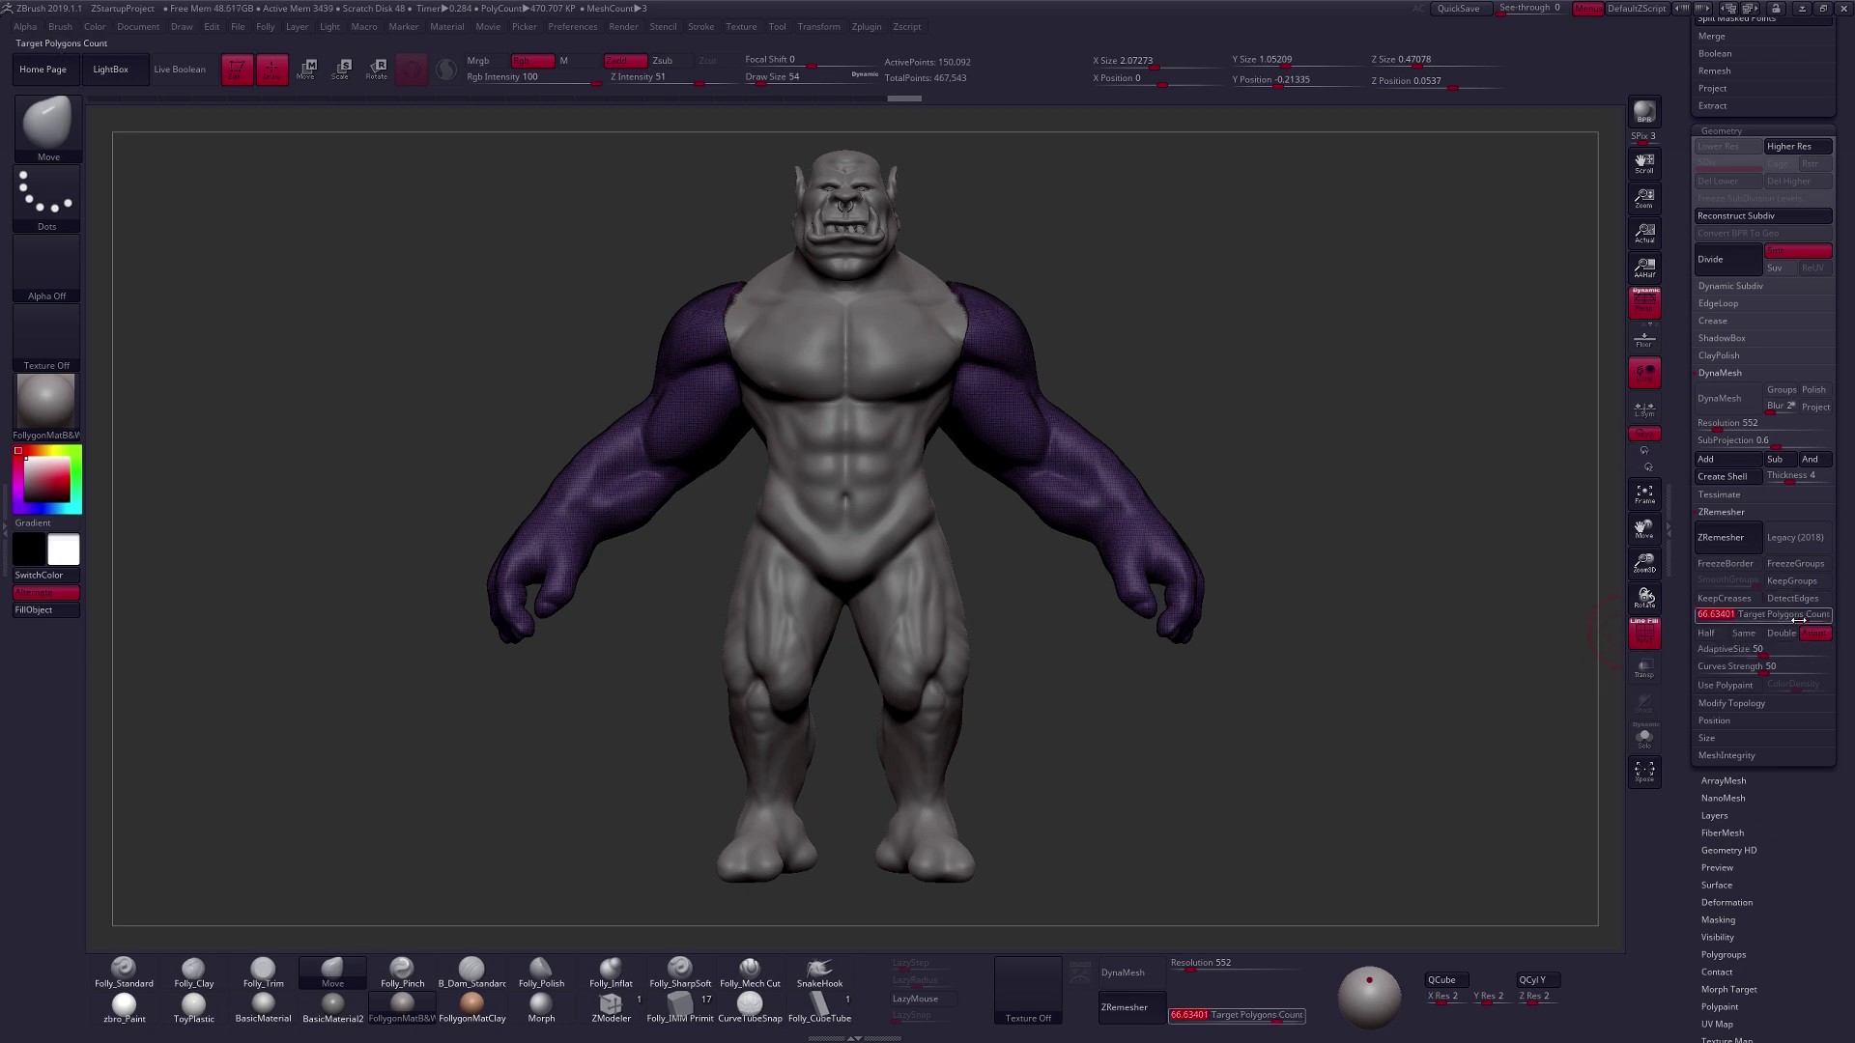
text(5)
key(Tab)
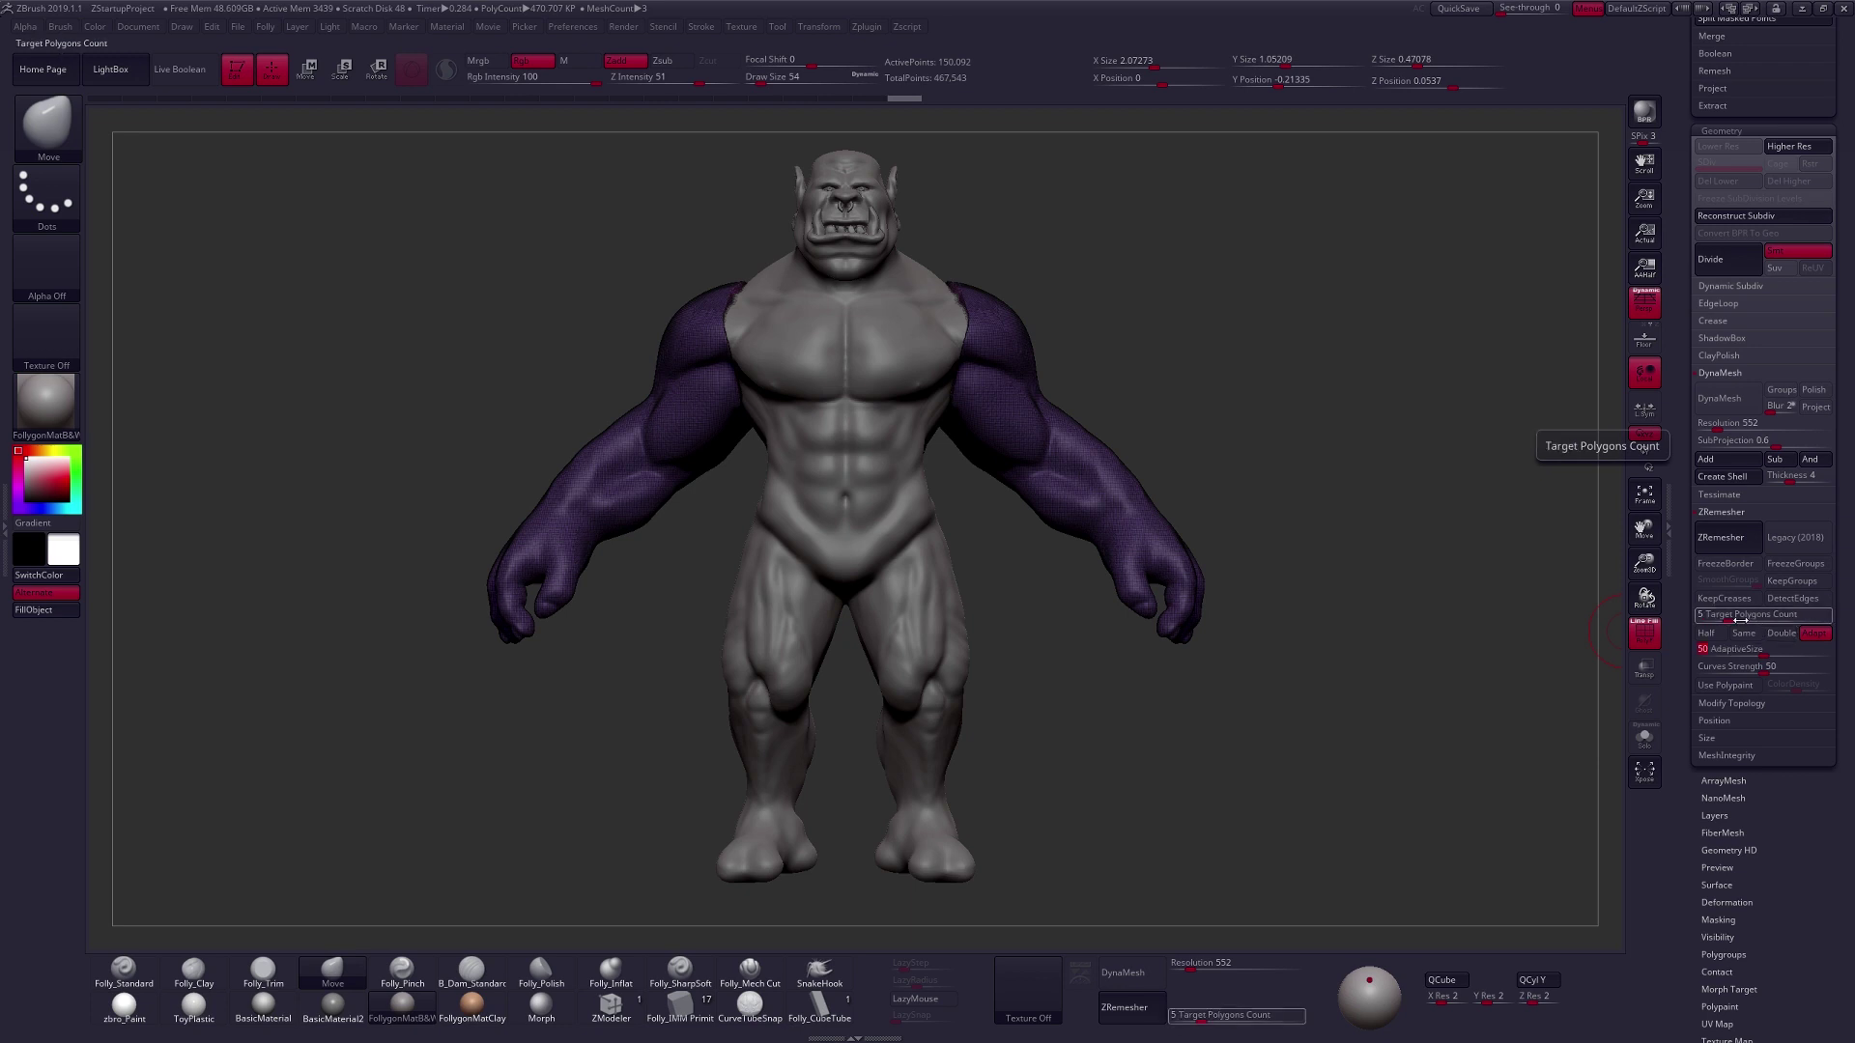
key(Return)
Hide the wireframe and run ZRemesher on the arms.
mouse_move(1487, 663)
mouse_down()
mouse_move(1334, 700)
mouse_move(1424, 675)
mouse_move(1487, 684)
mouse_up()
key(shift+f)
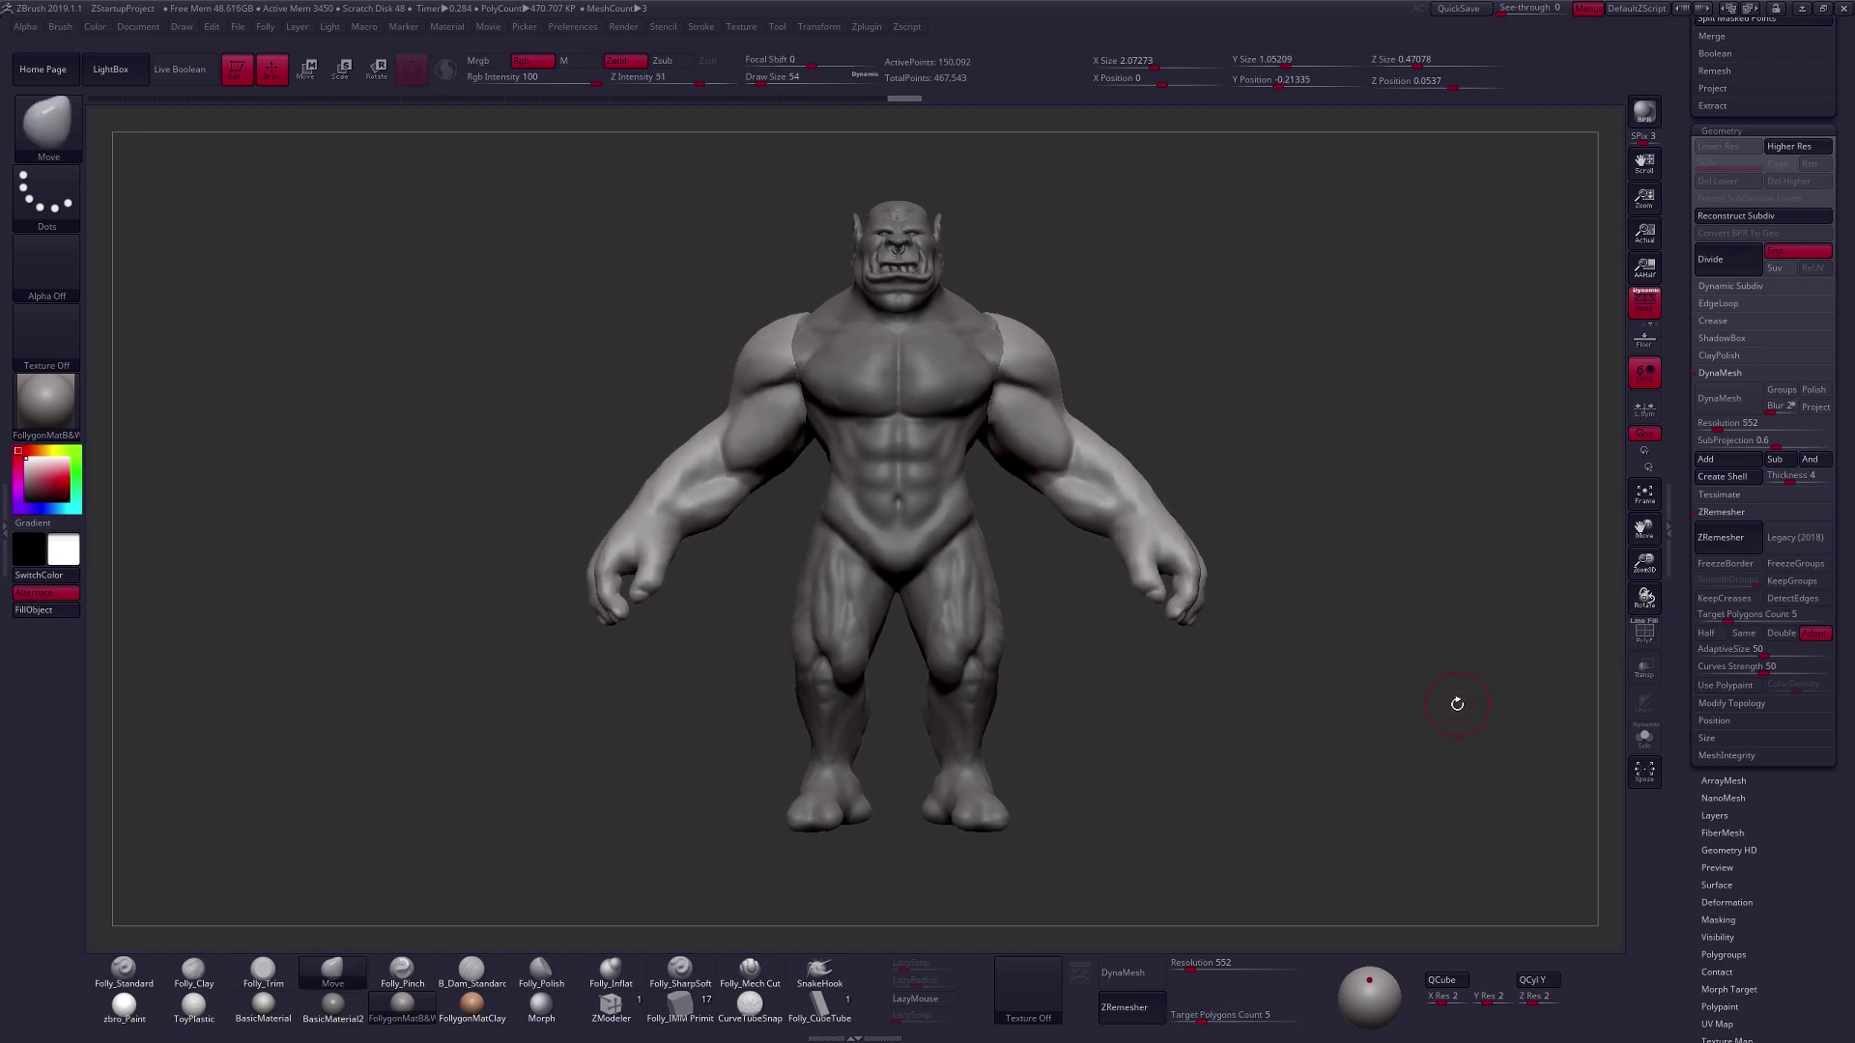
click(1736, 542)
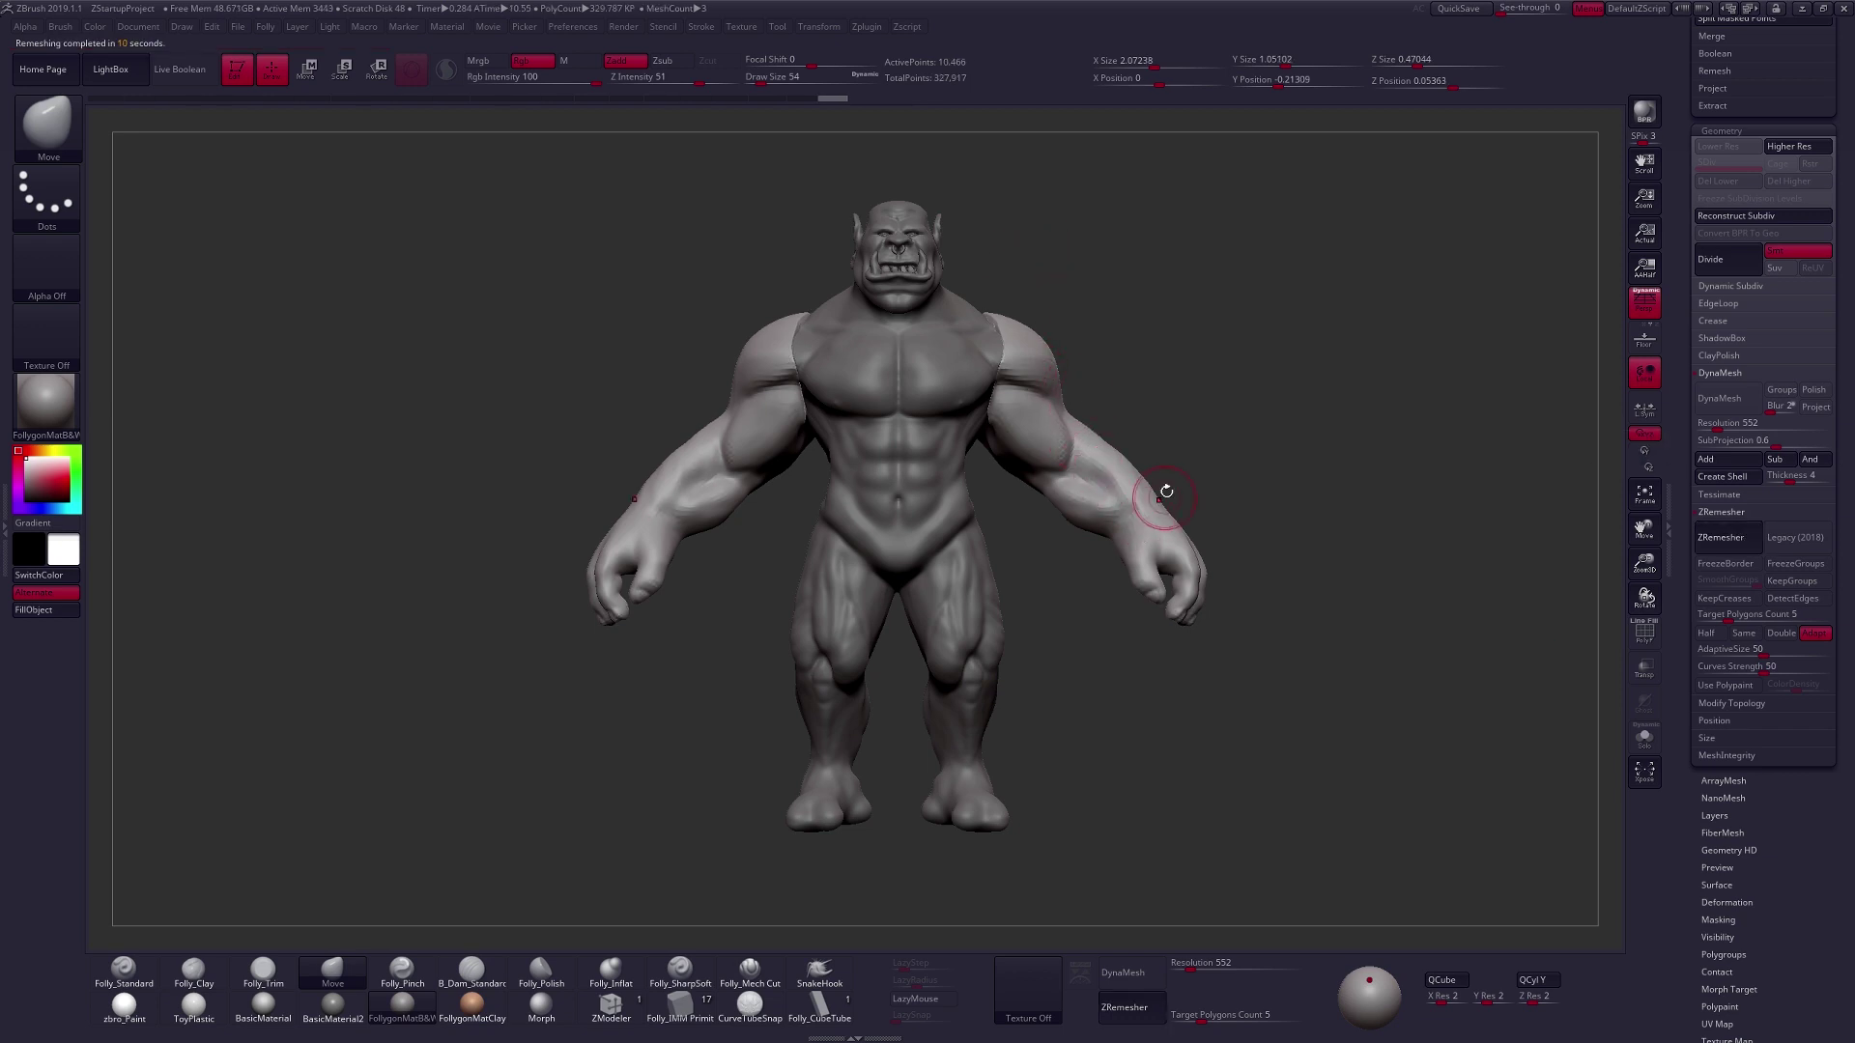
Compare the arms before and after remeshing by undoing and redoing ZRemesher, examining the shoulders and hands from several angles.
key(ctrl+z)
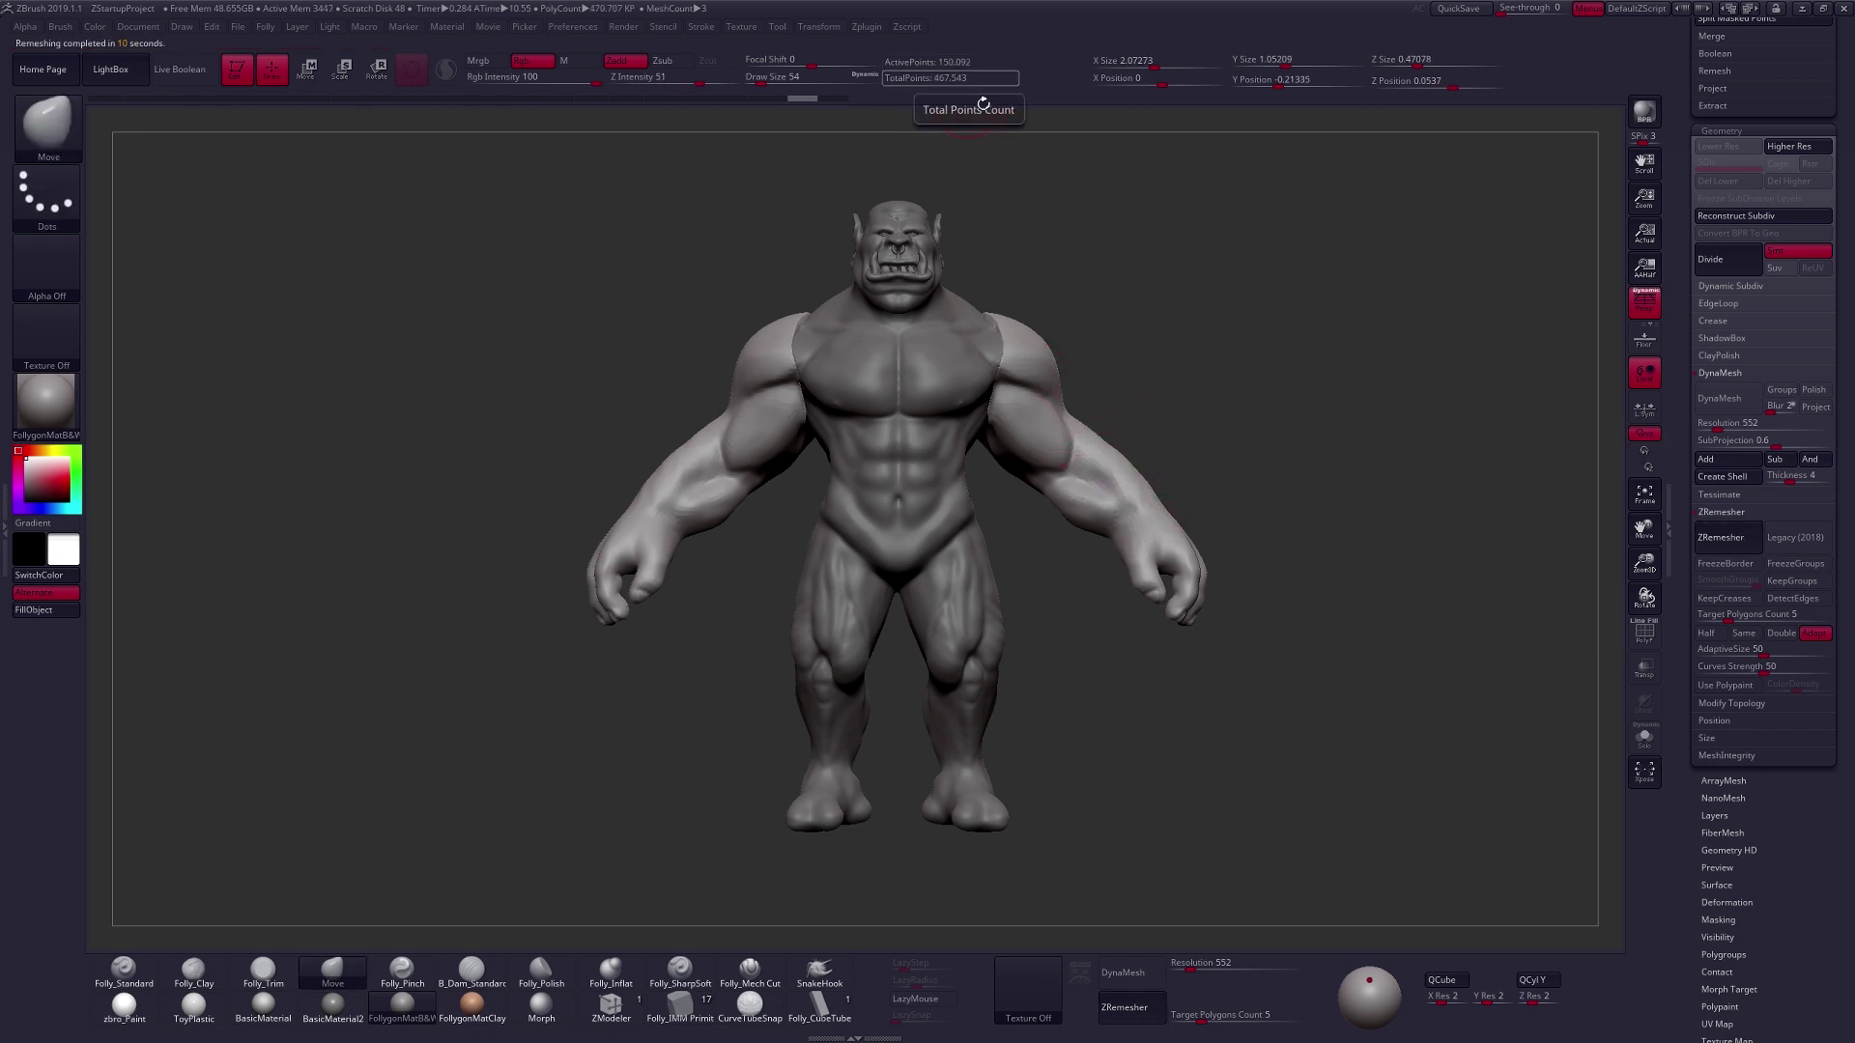
key(ctrl+shift+z)
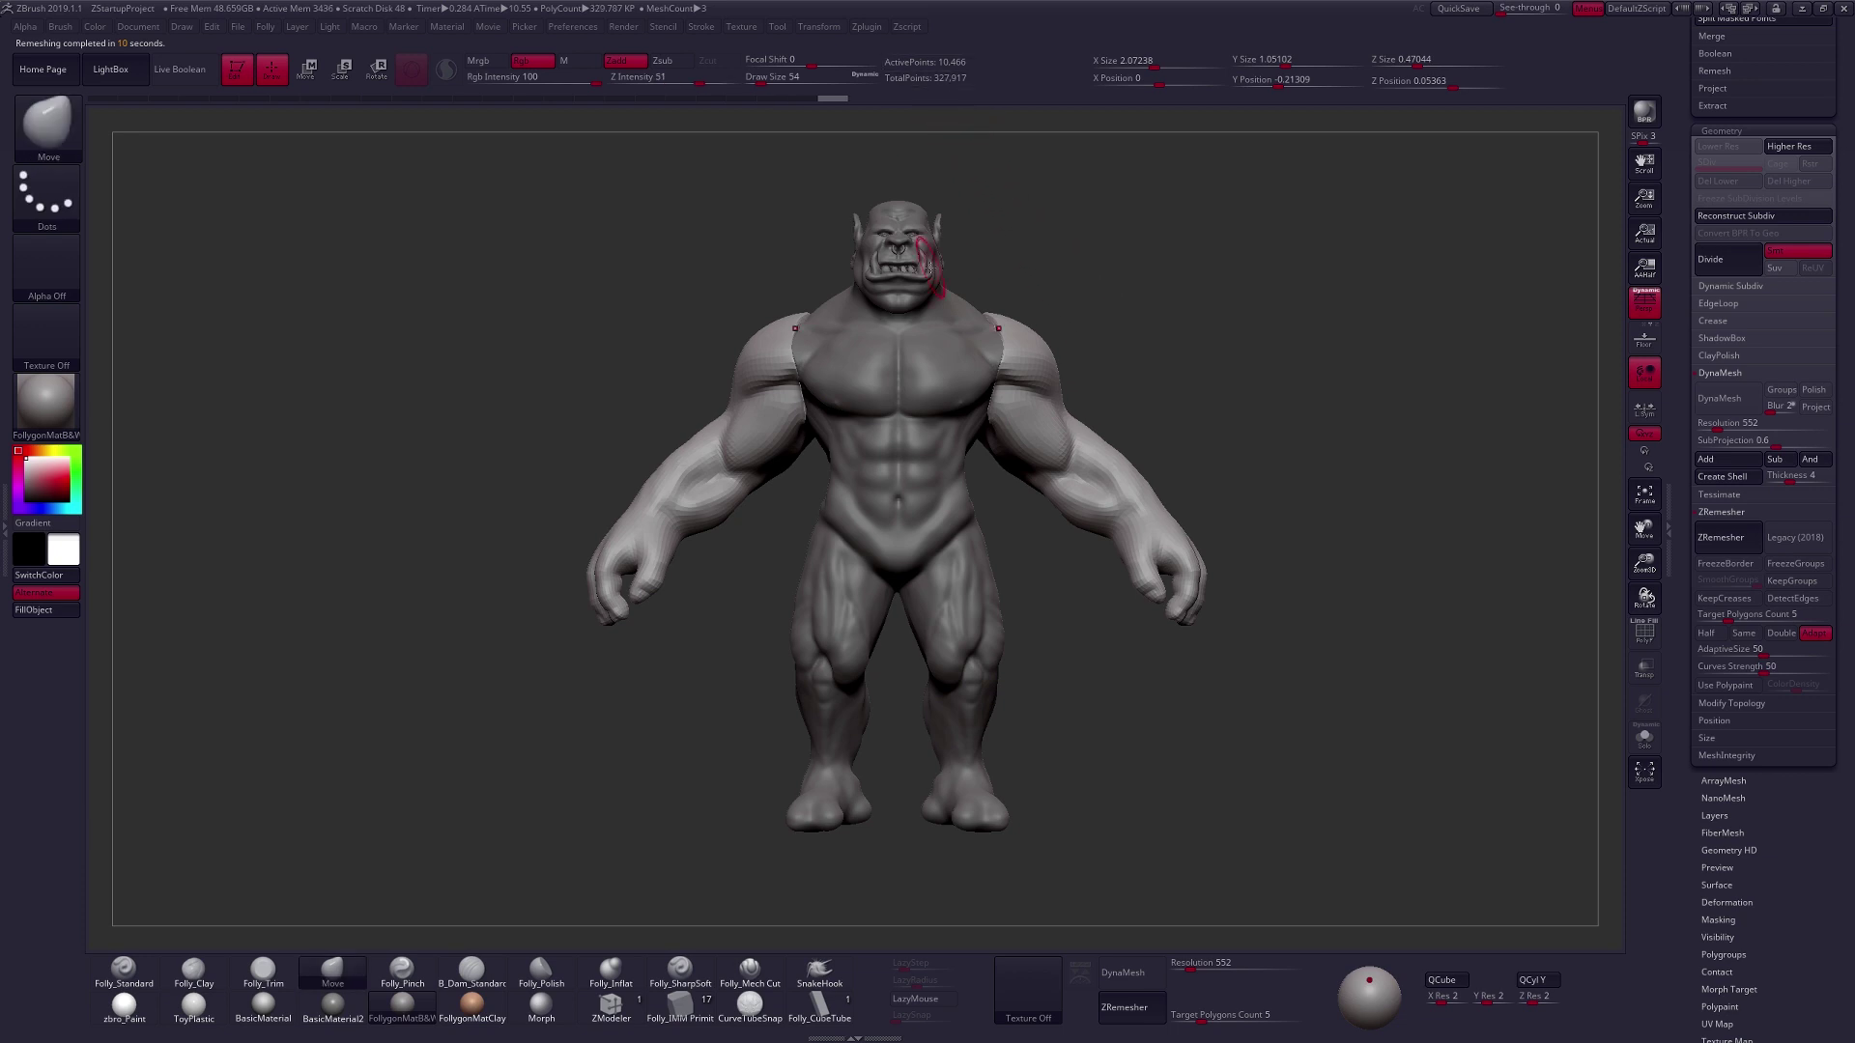
right_drag(618, 536, 724, 541)
alt+right_drag(725, 541, 1102, 638)
mouse_move(1144, 732)
right_down()
mouse_move(1185, 728)
mouse_move(1195, 756)
mouse_move(1101, 744)
right_up()
key(ctrl+z)
key(ctrl+shift+z)
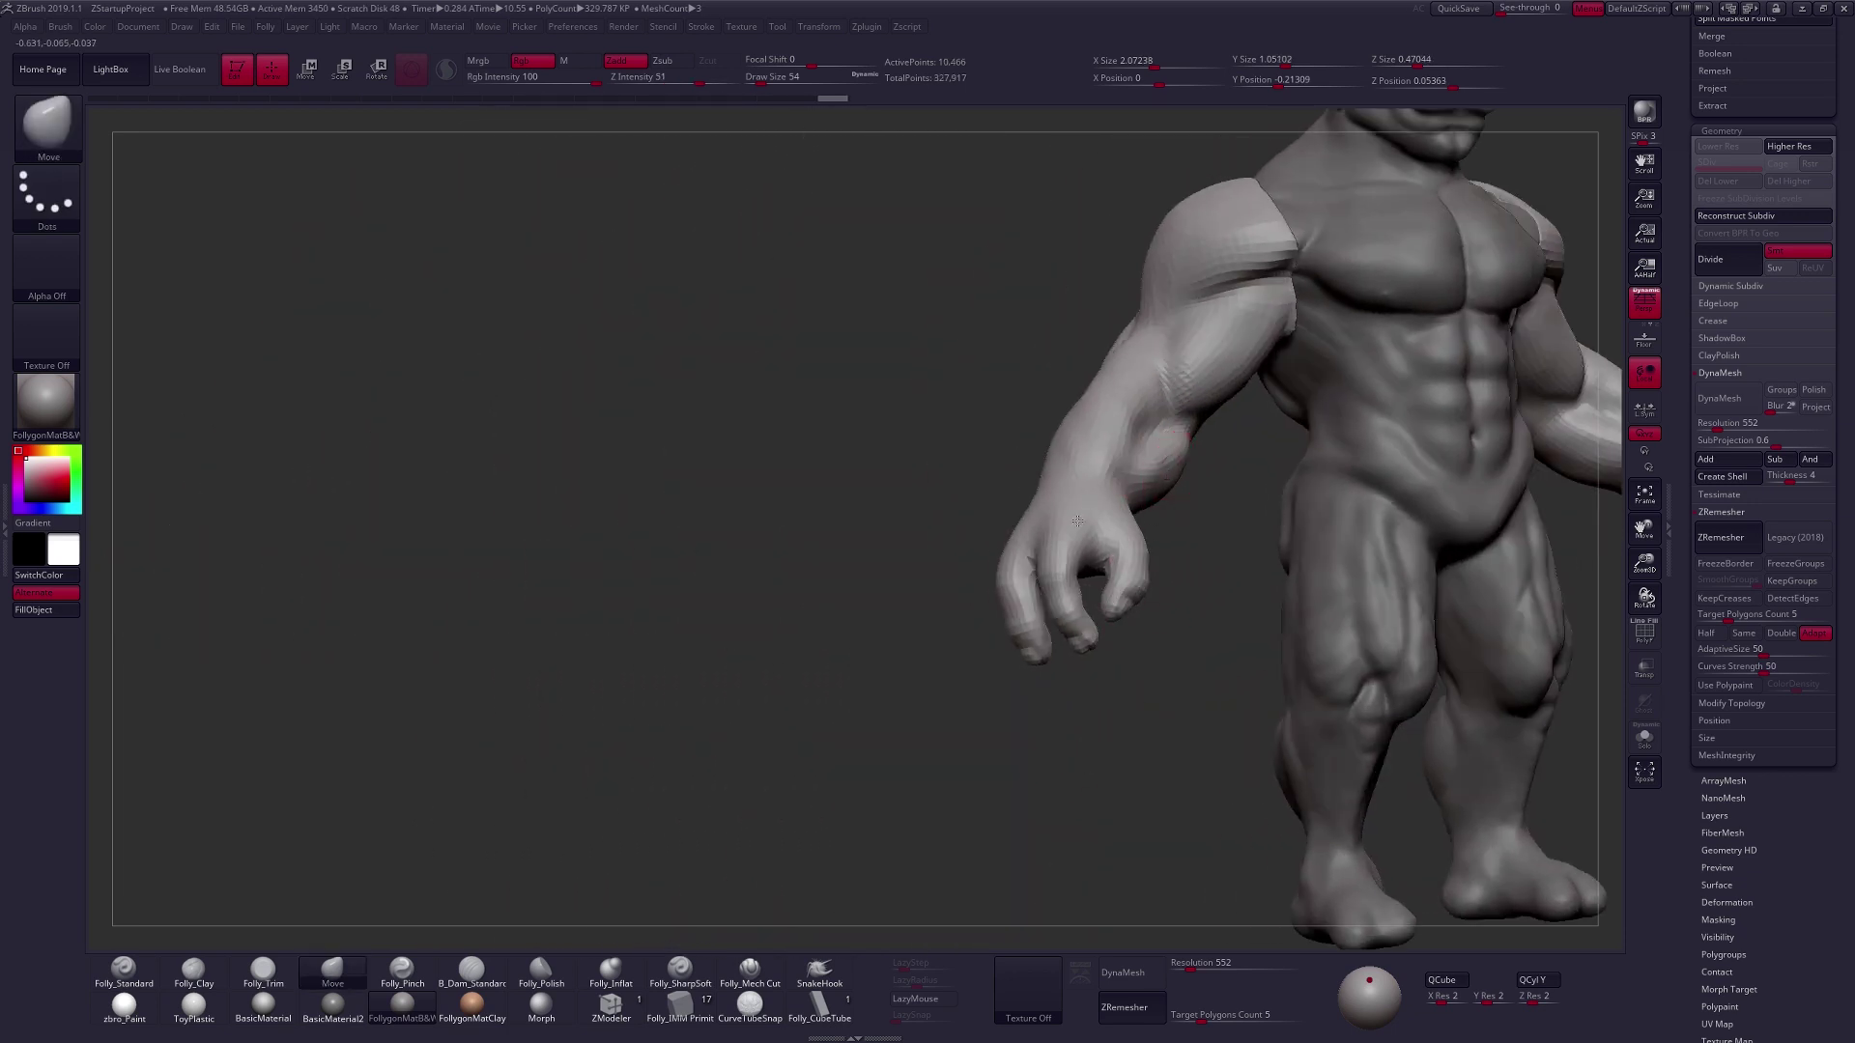
alt+right_drag(1077, 522, 911, 610)
key(ctrl+z)
key(ctrl+shift+z)
mouse_move(1014, 525)
ctrl+right_down()
mouse_move(1038, 493)
mouse_move(982, 495)
ctrl+right_up()
mouse_move(1280, 544)
alt+right_down()
mouse_move(1044, 520)
mouse_move(1198, 523)
mouse_move(1035, 528)
mouse_move(1072, 586)
mouse_move(1069, 534)
alt+right_up()
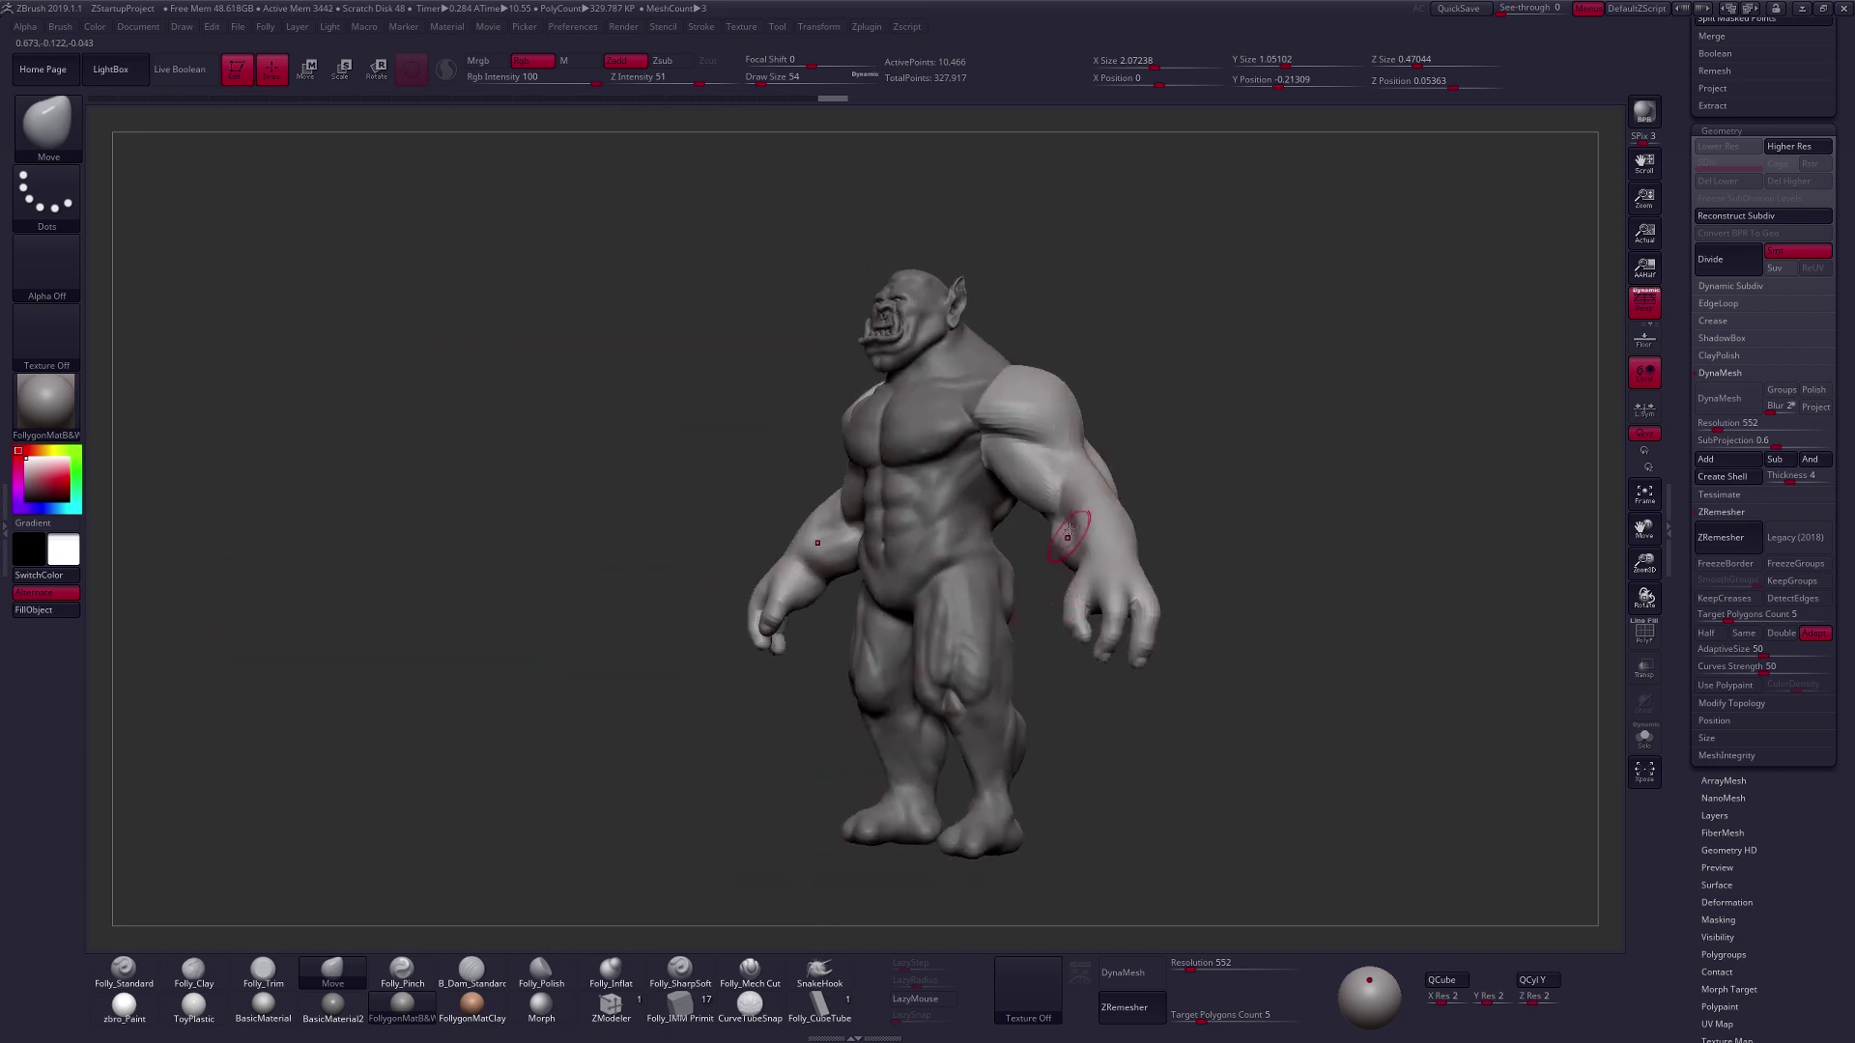
alt+right_drag(1145, 703, 1094, 661)
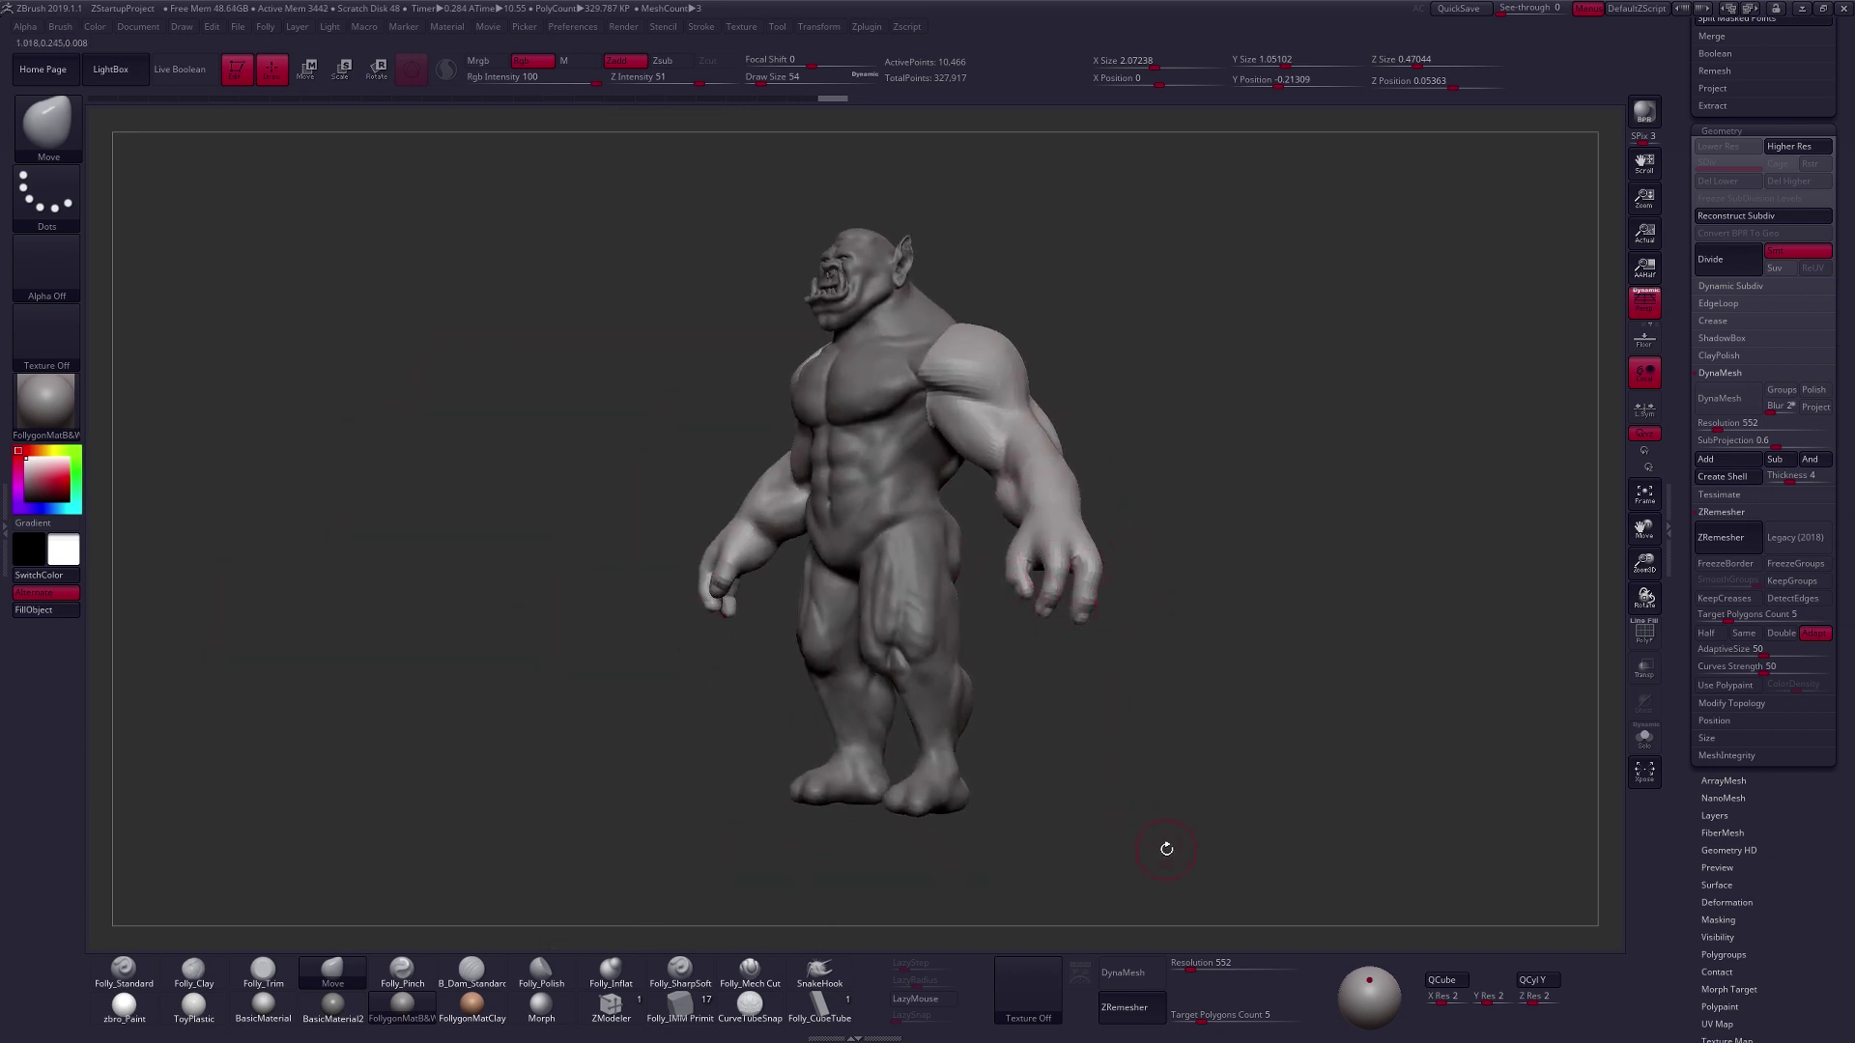
drag(1163, 849, 1178, 791)
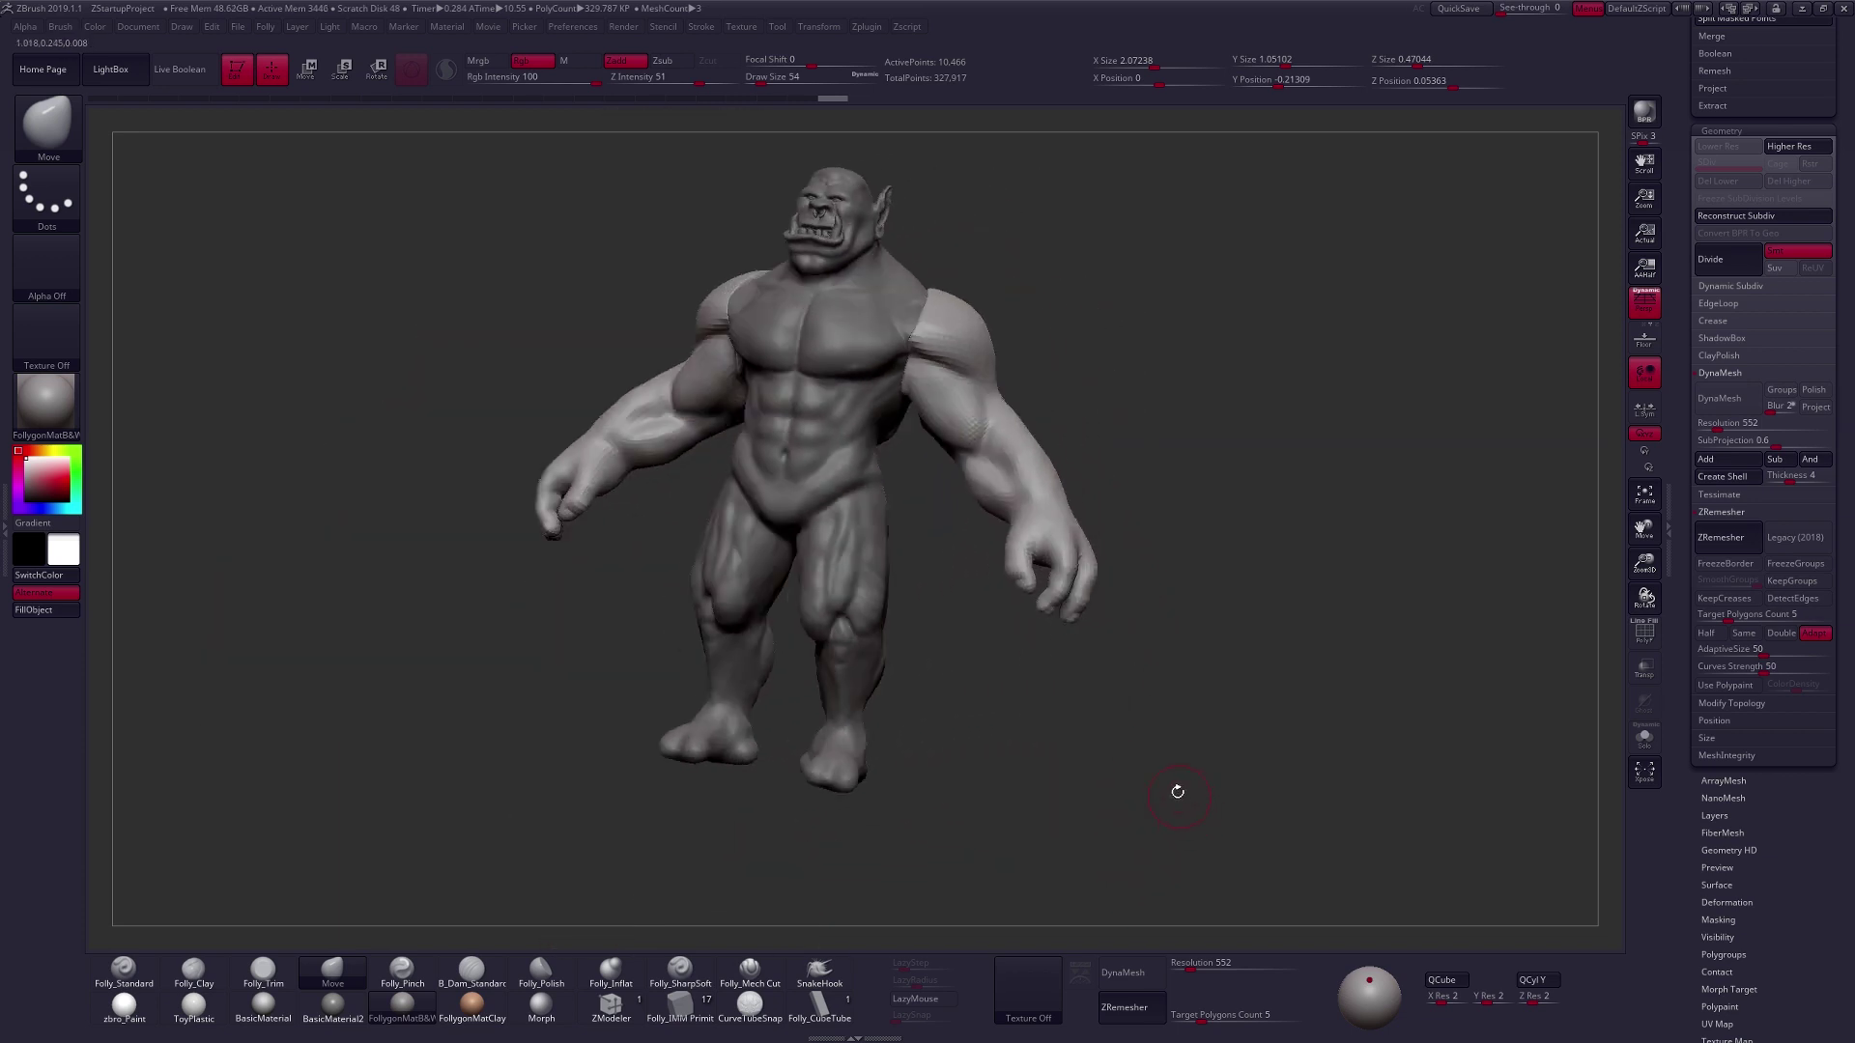
ctrl+right_drag(1099, 577, 1071, 570)
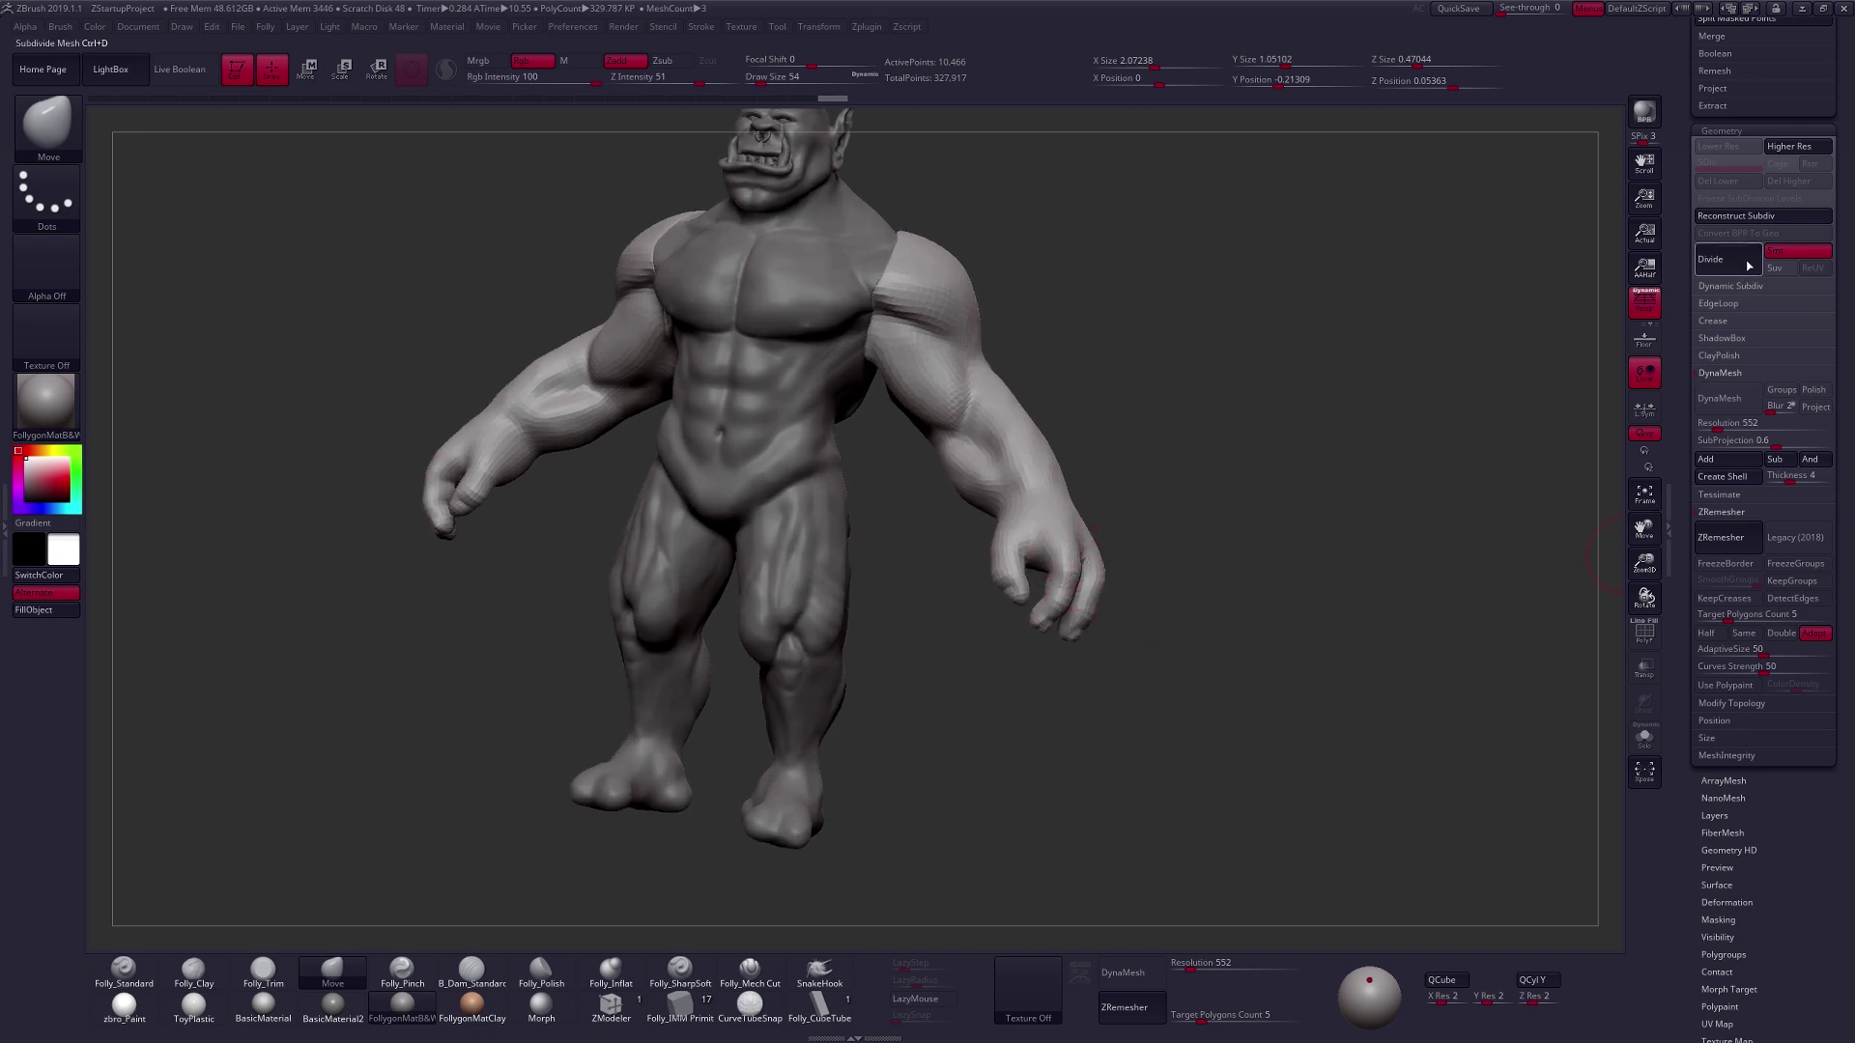
Try subdividing the remeshed arms to level 3 with Divide and undo the subdivisions.
click(1716, 268)
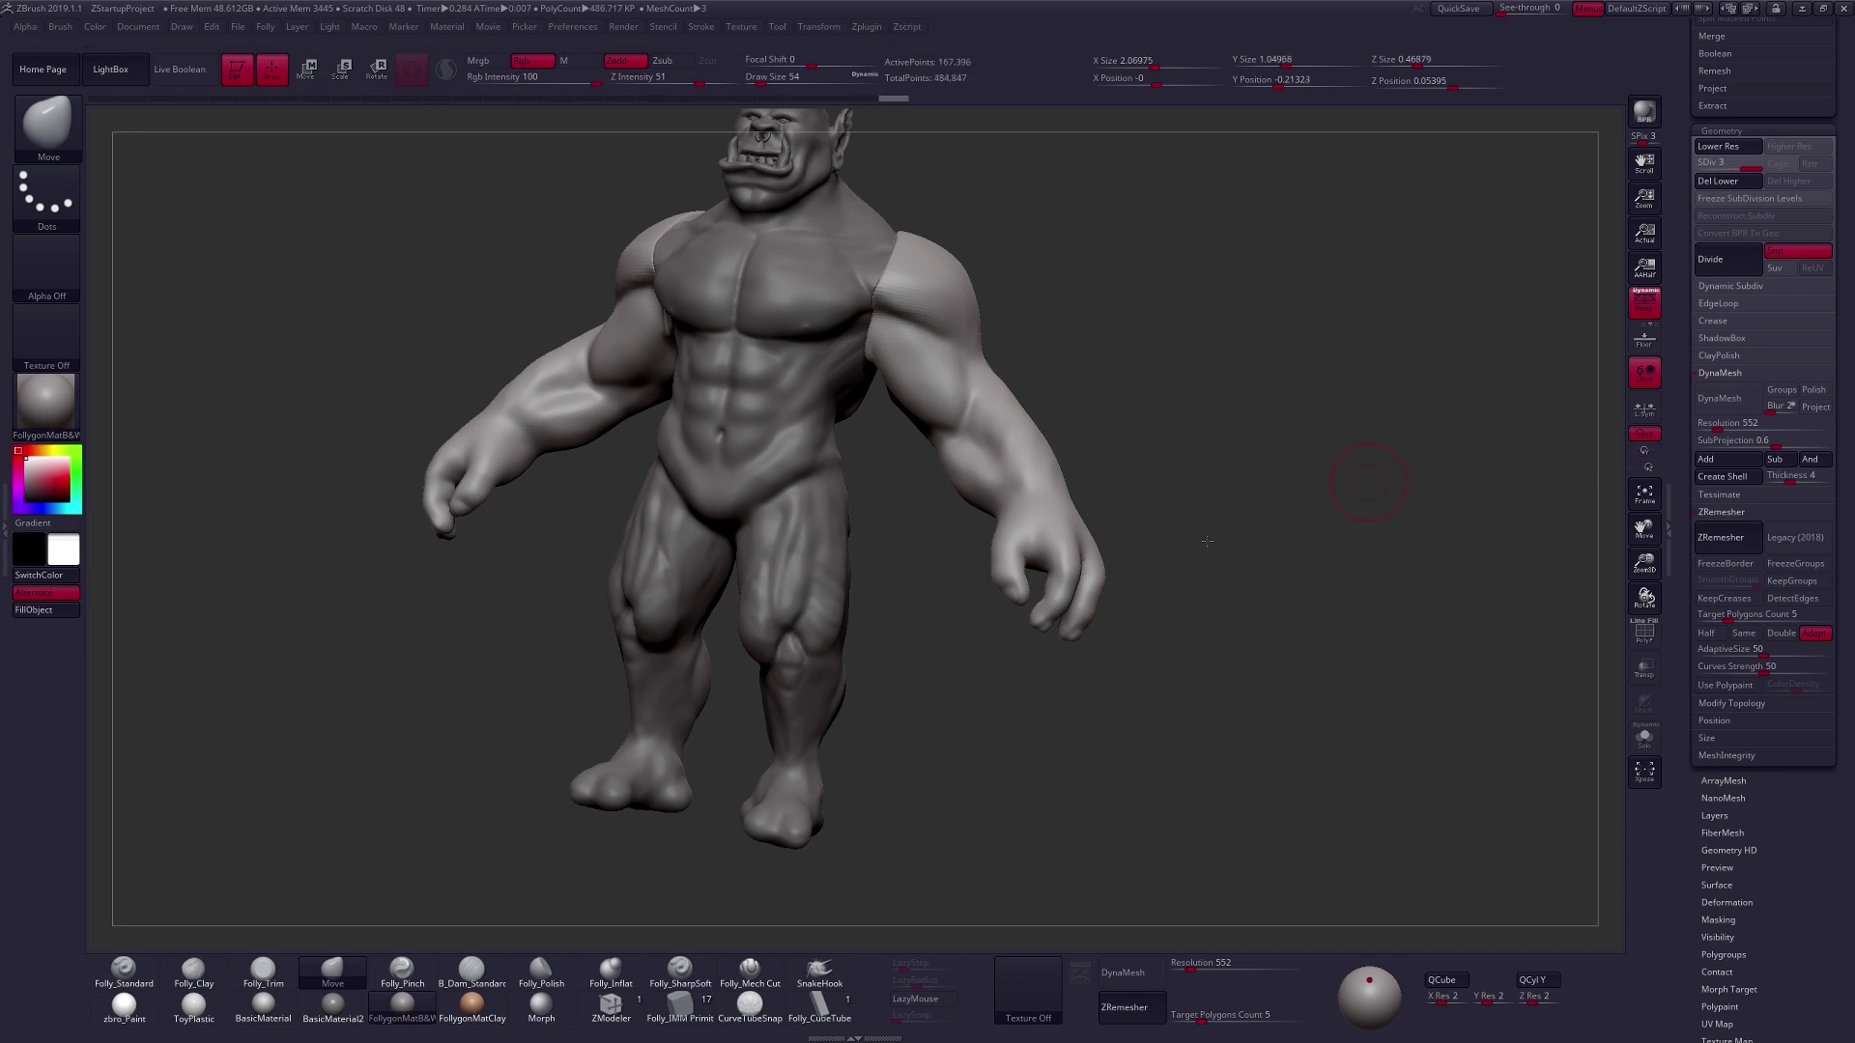
drag(1366, 496, 1109, 603)
key(ctrl+z)
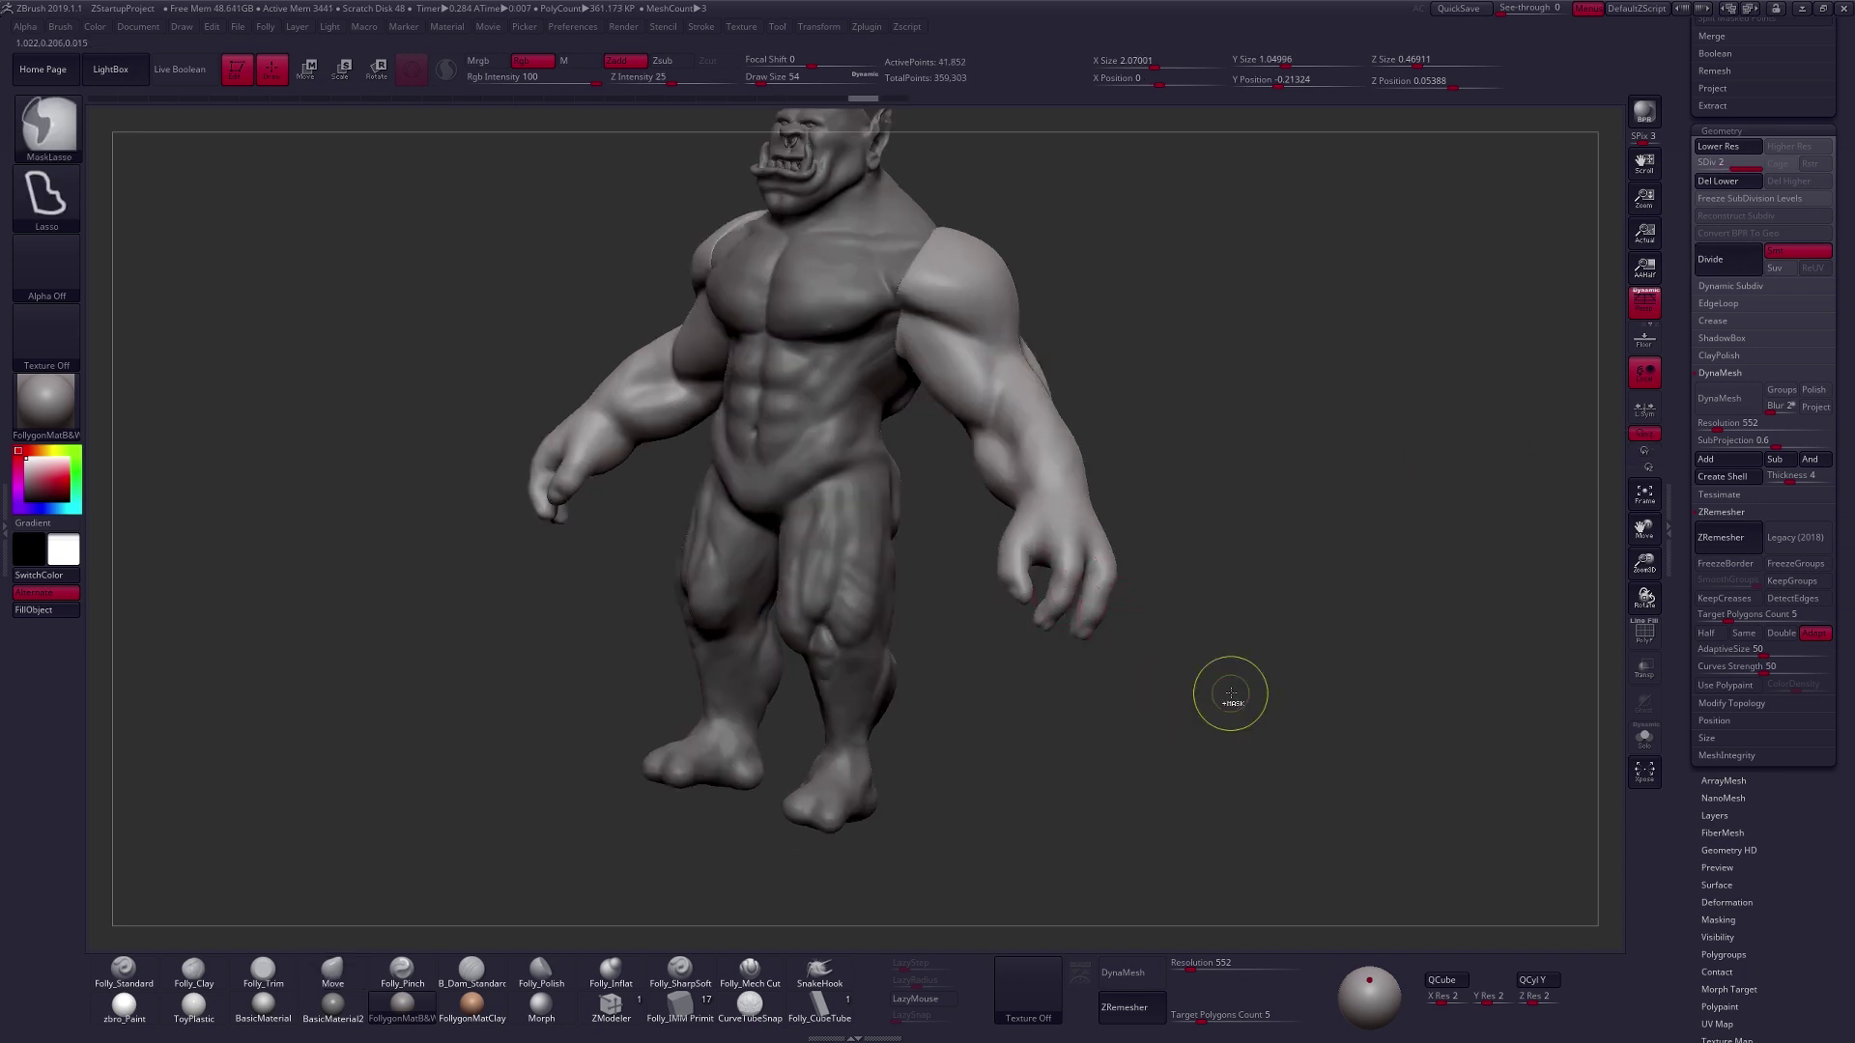
key(shift+d)
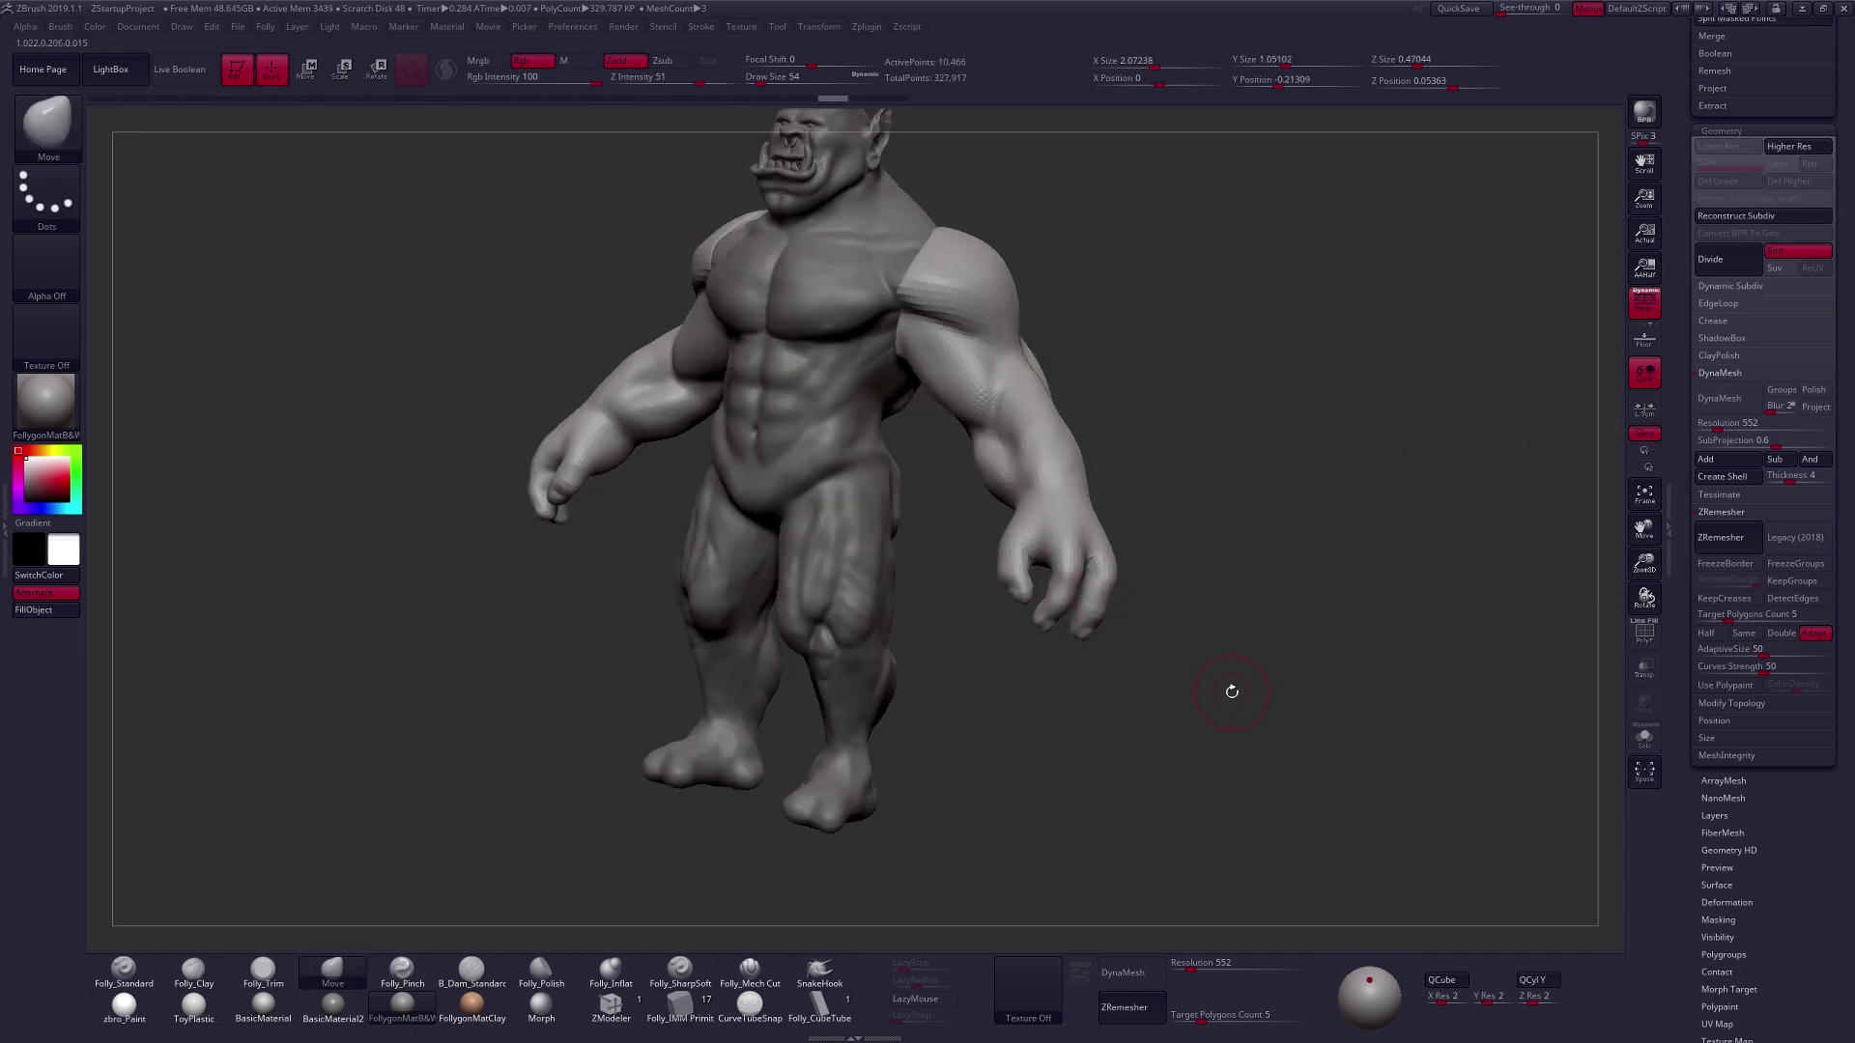
Preview the arms with Dynamic Subdiv, choose Always YES for its auto-activation, and switch the smoothing preview off again.
click(1719, 286)
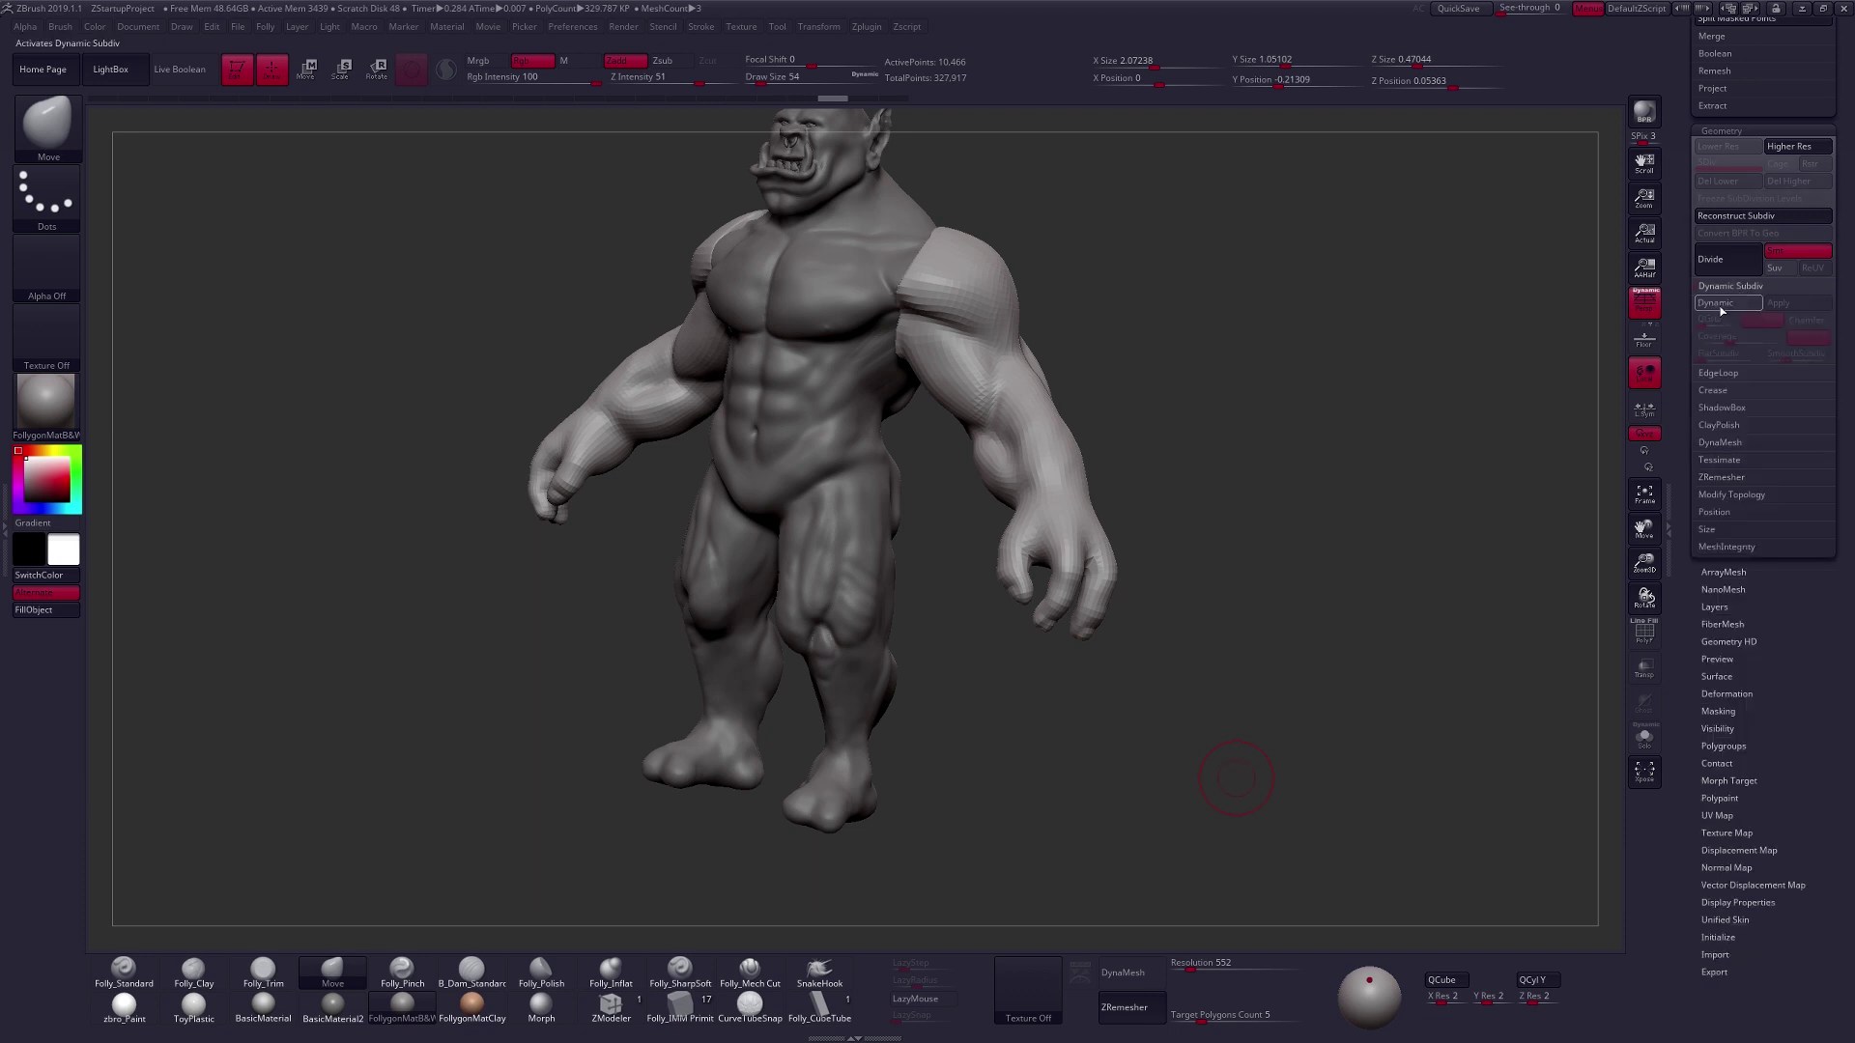
click(1732, 303)
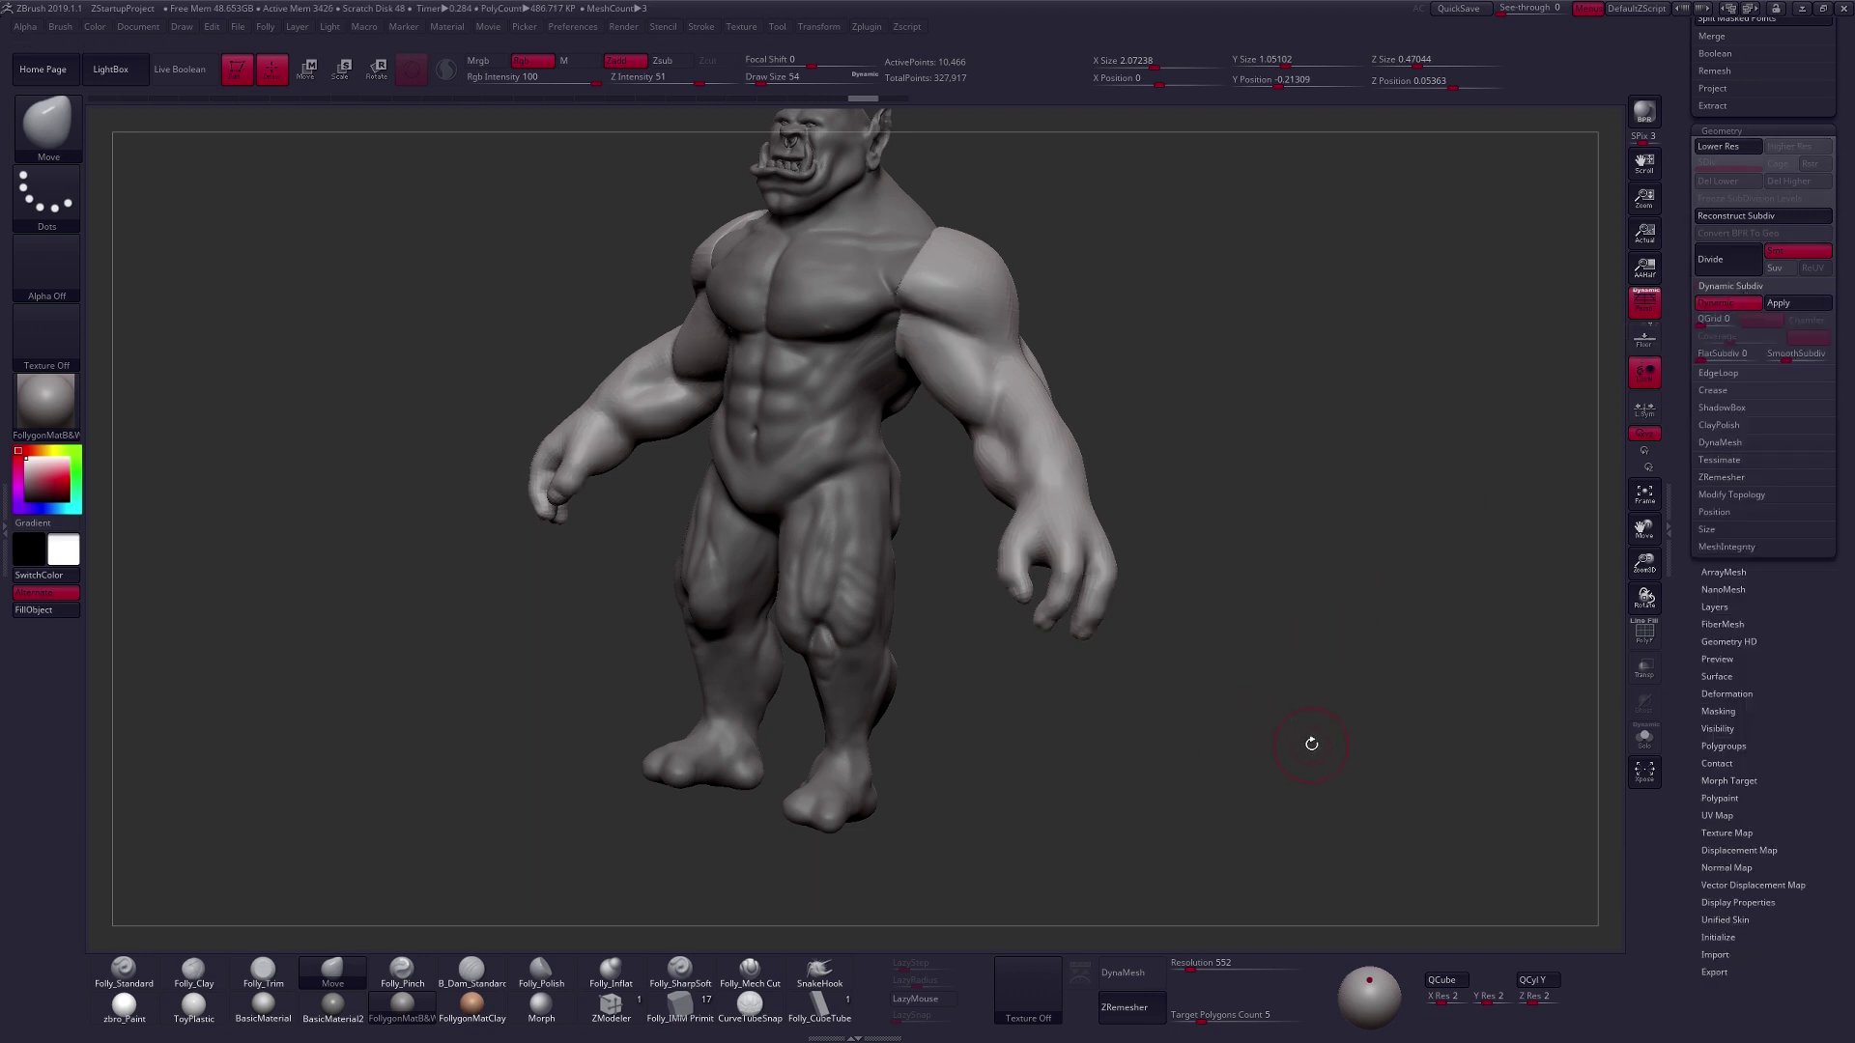
key(shift+d)
key(d)
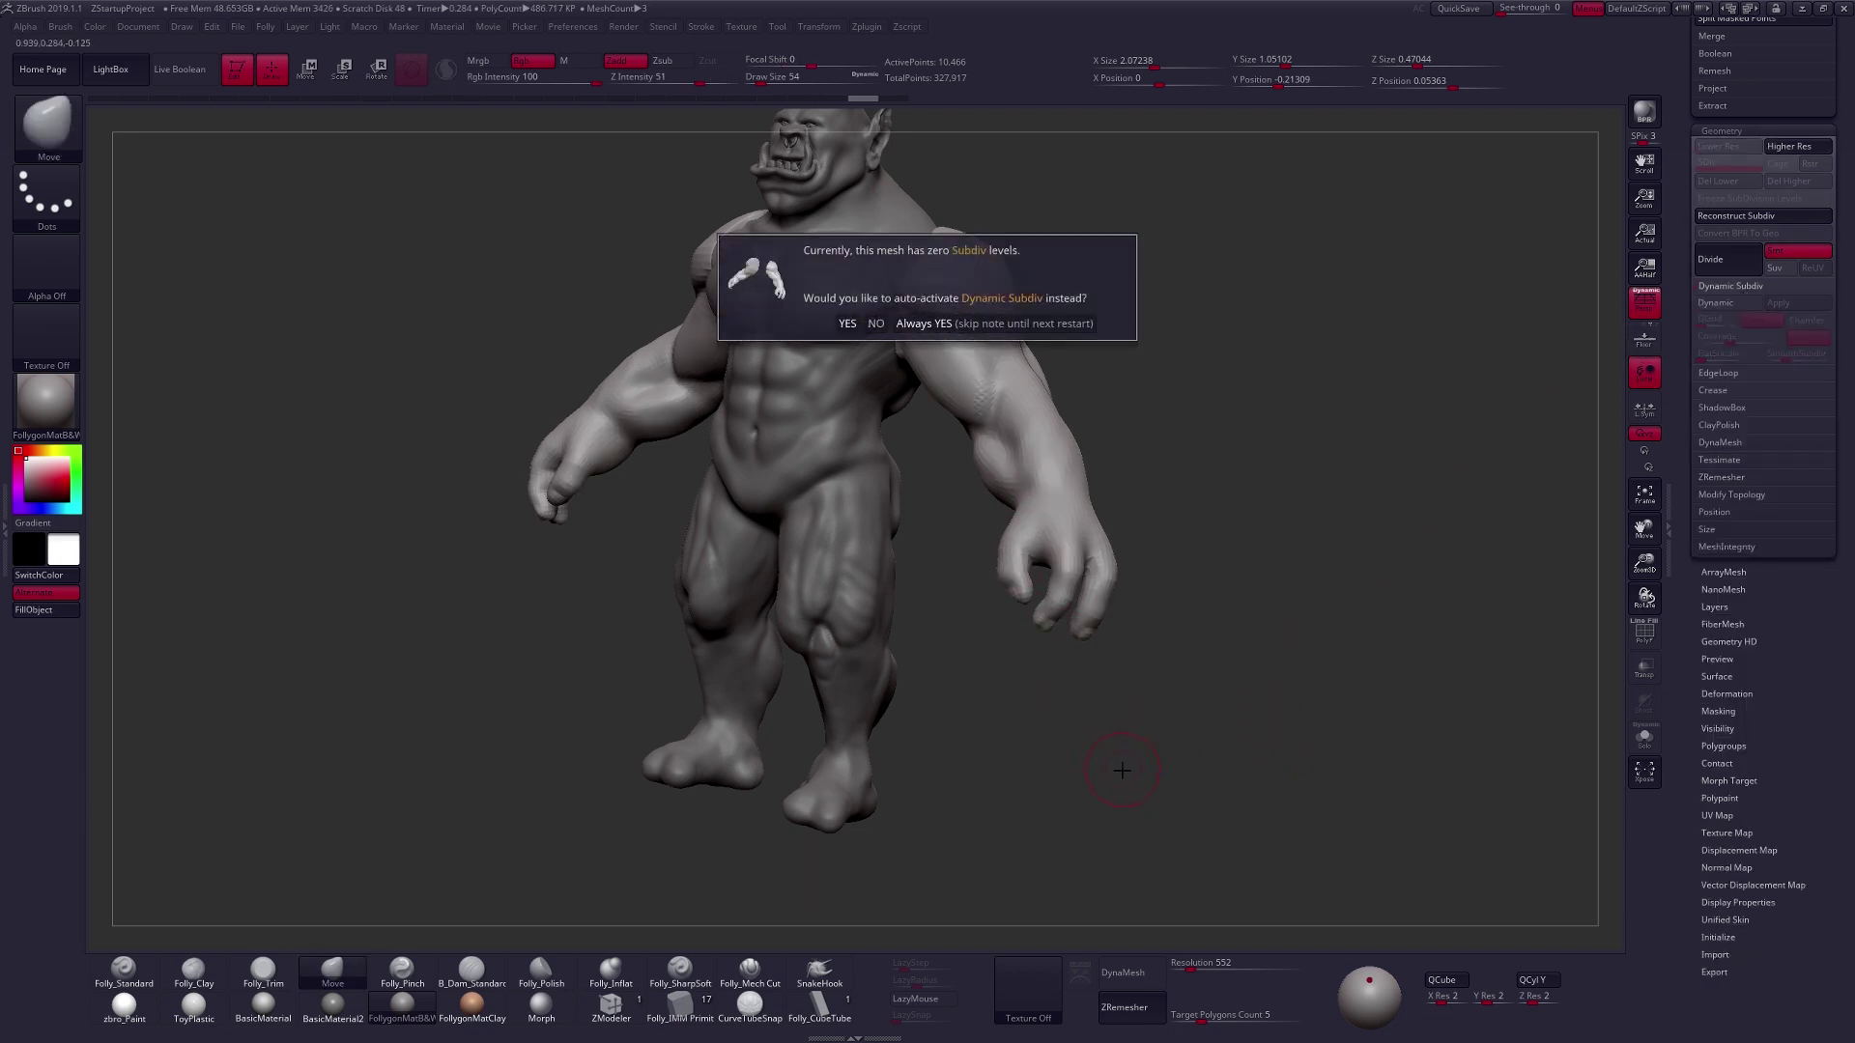
click(1063, 324)
key(shift+d)
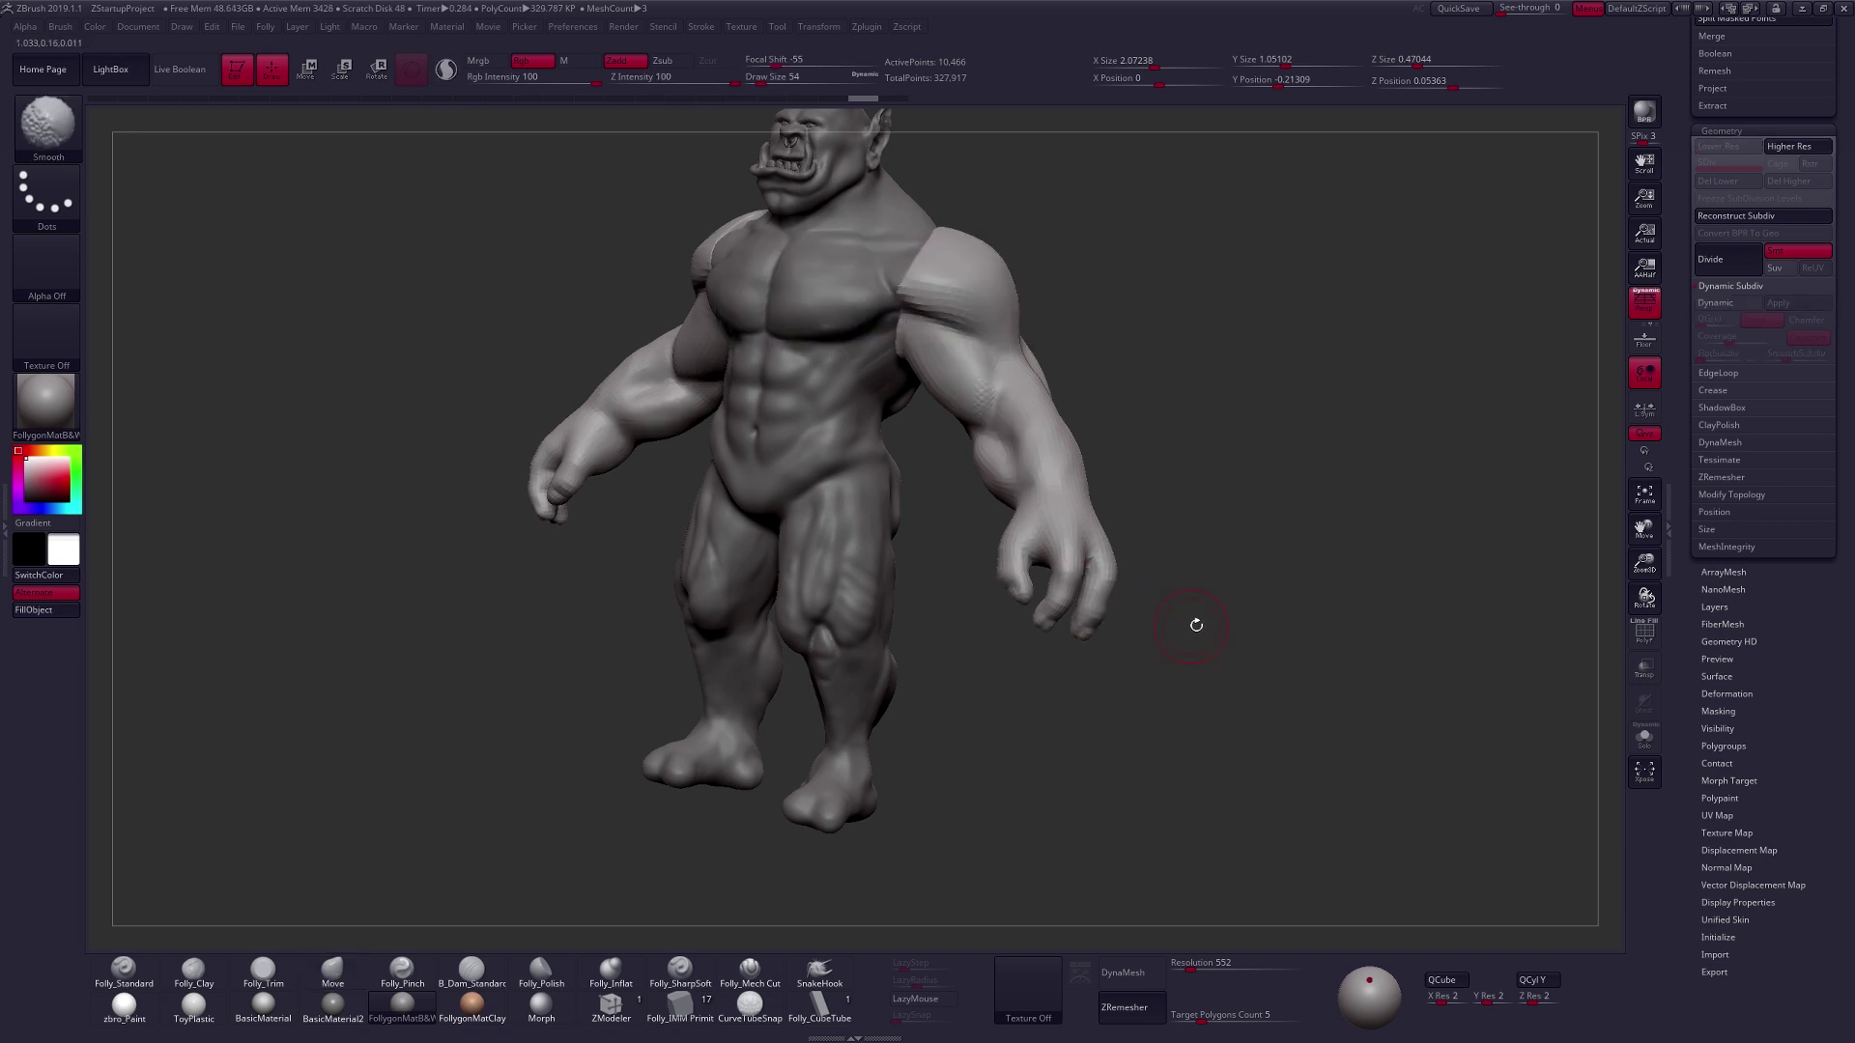
mouse_move(1196, 625)
shift+mouse_down()
mouse_move(1284, 634)
mouse_move(1190, 616)
shift+mouse_up()
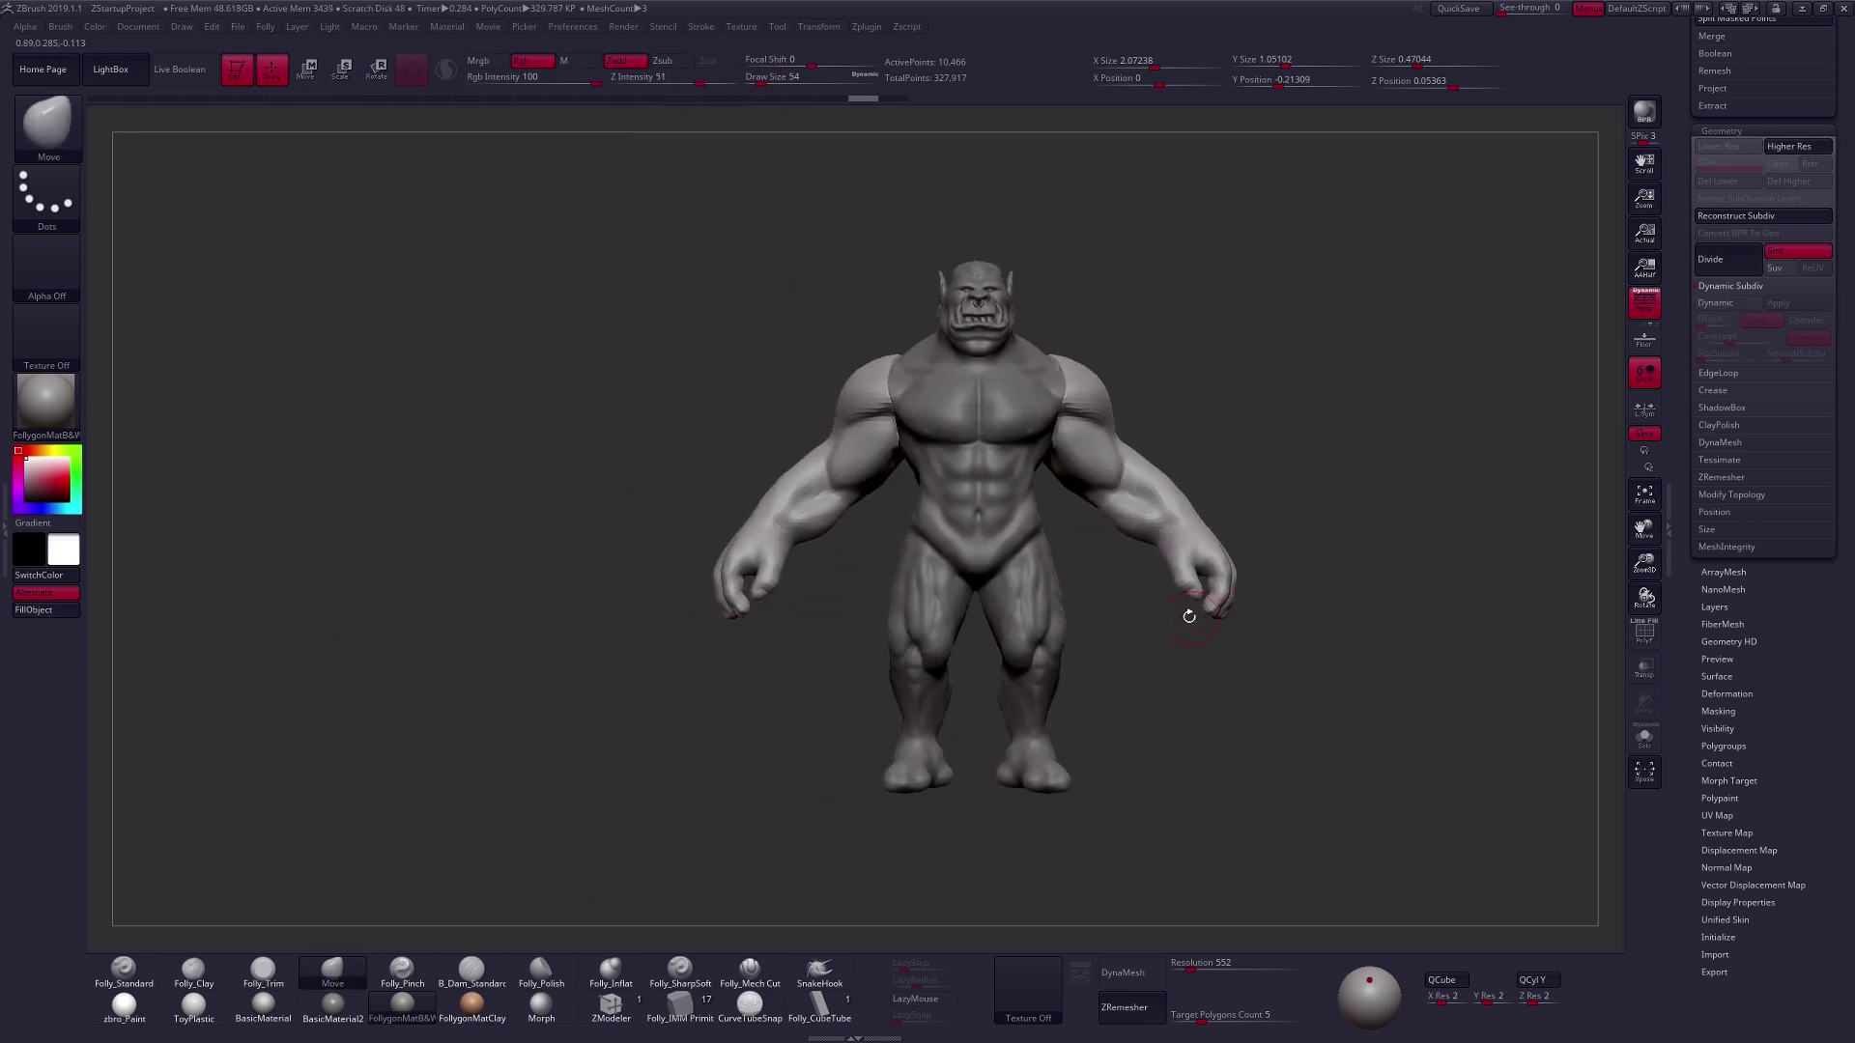
Adjust the low-poly arms at the shoulder joints with the Move brush at draw size 81.
key(space)
drag(1087, 425, 1094, 425)
drag(1174, 426, 1064, 393)
key(space)
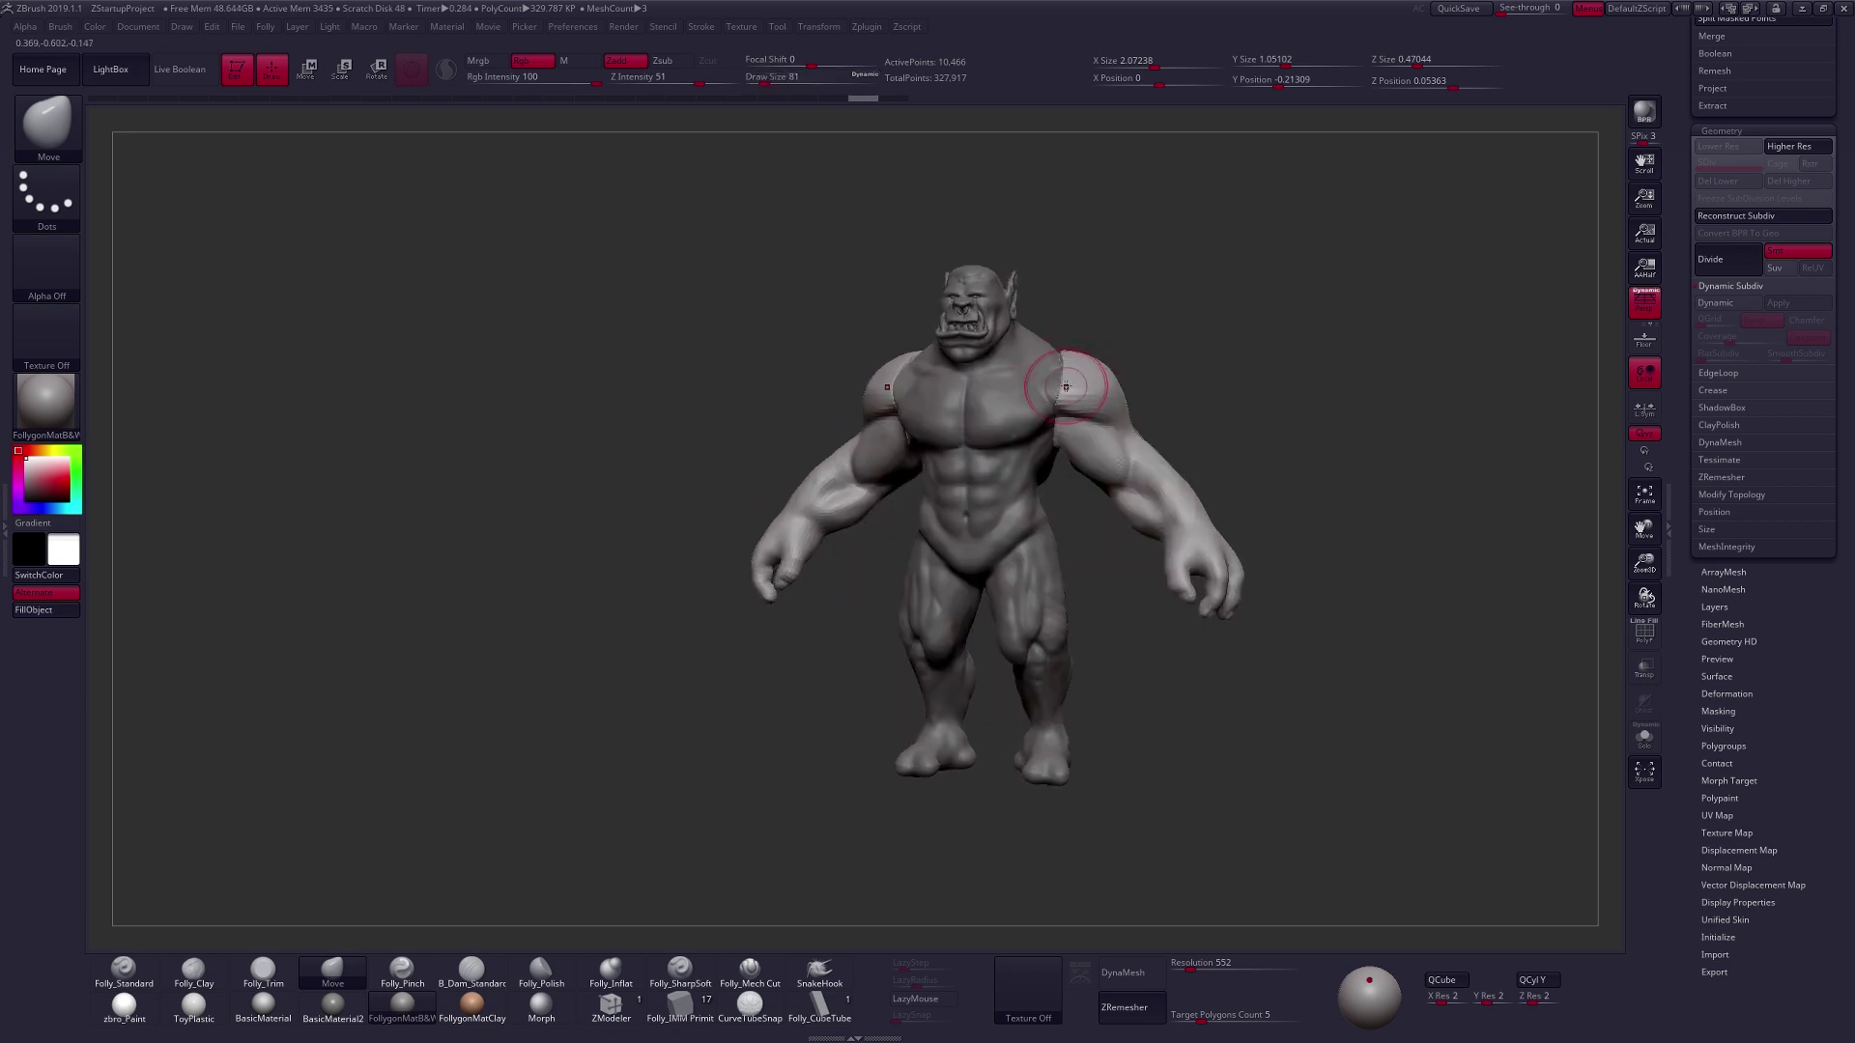
key(ctrl+shift+z)
key(ctrl+shift+z)
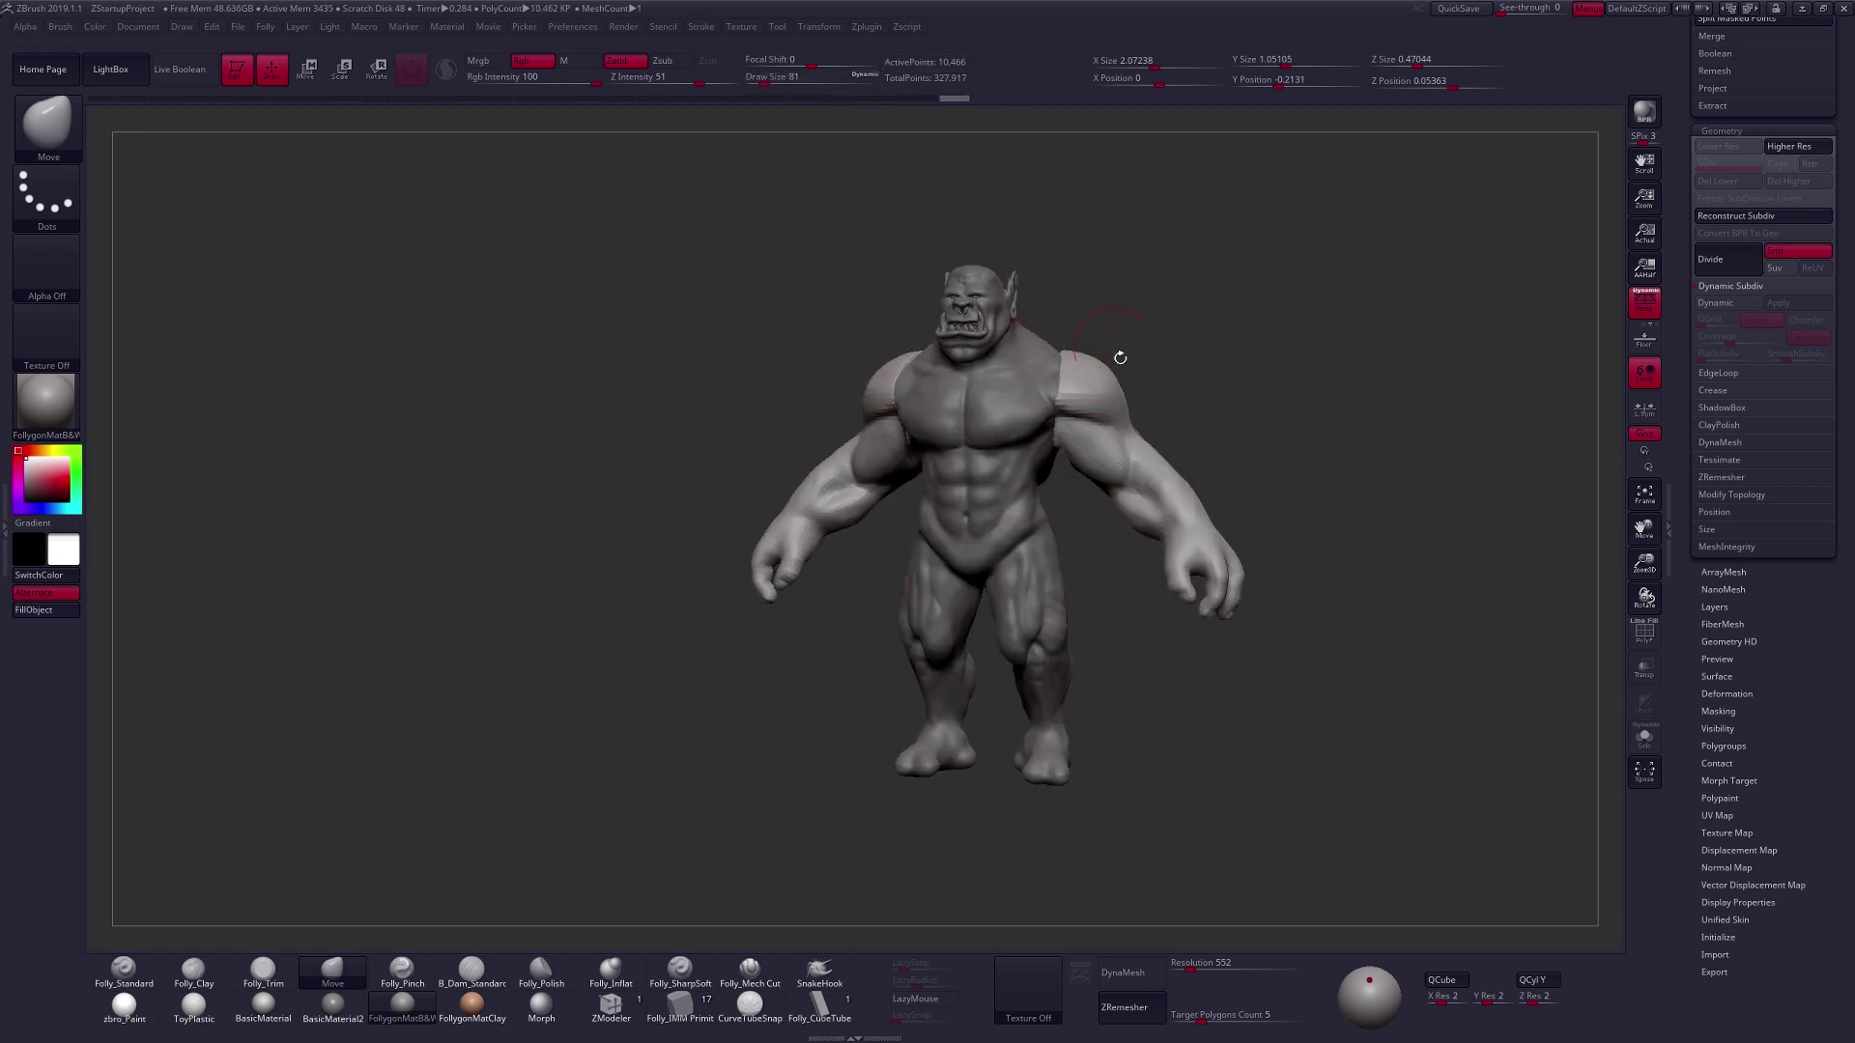
drag(1357, 729, 1302, 731)
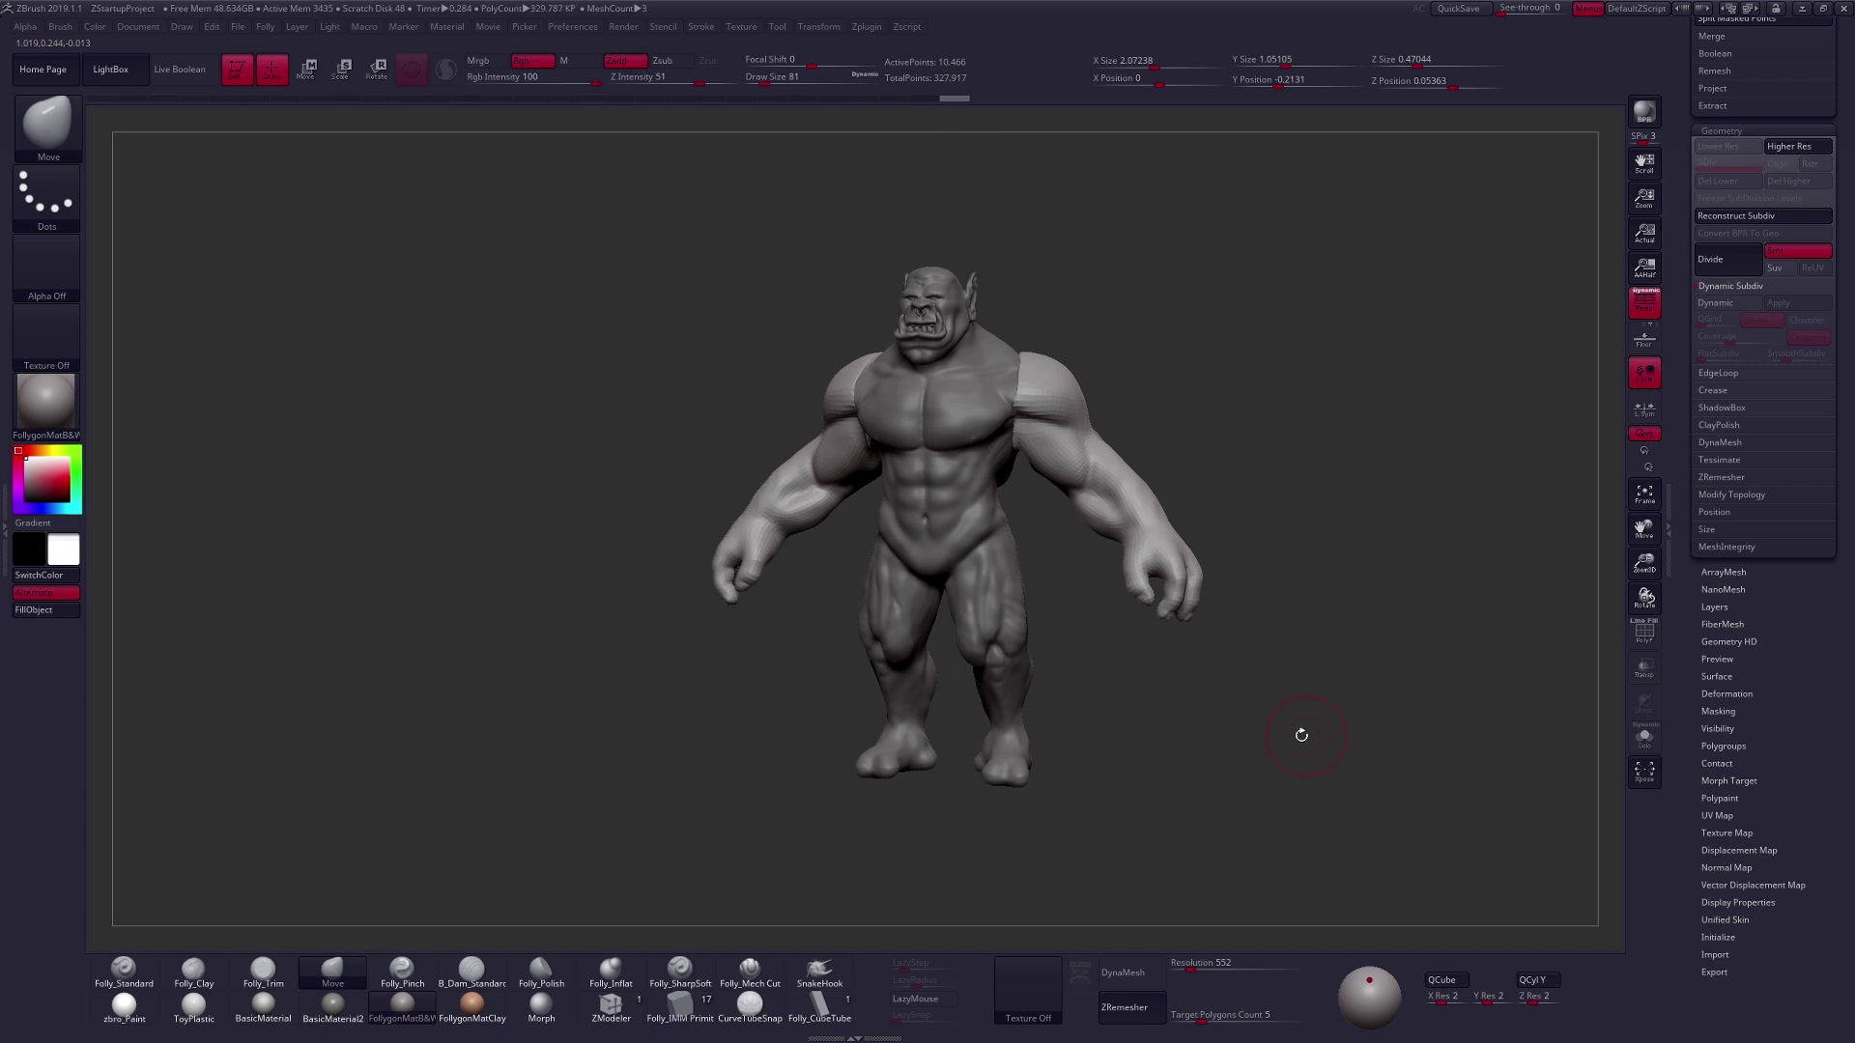
Reshape the arms around the shoulders from the back and side with the Move brush at draw size 140.
drag(1270, 749, 1039, 739)
key(space)
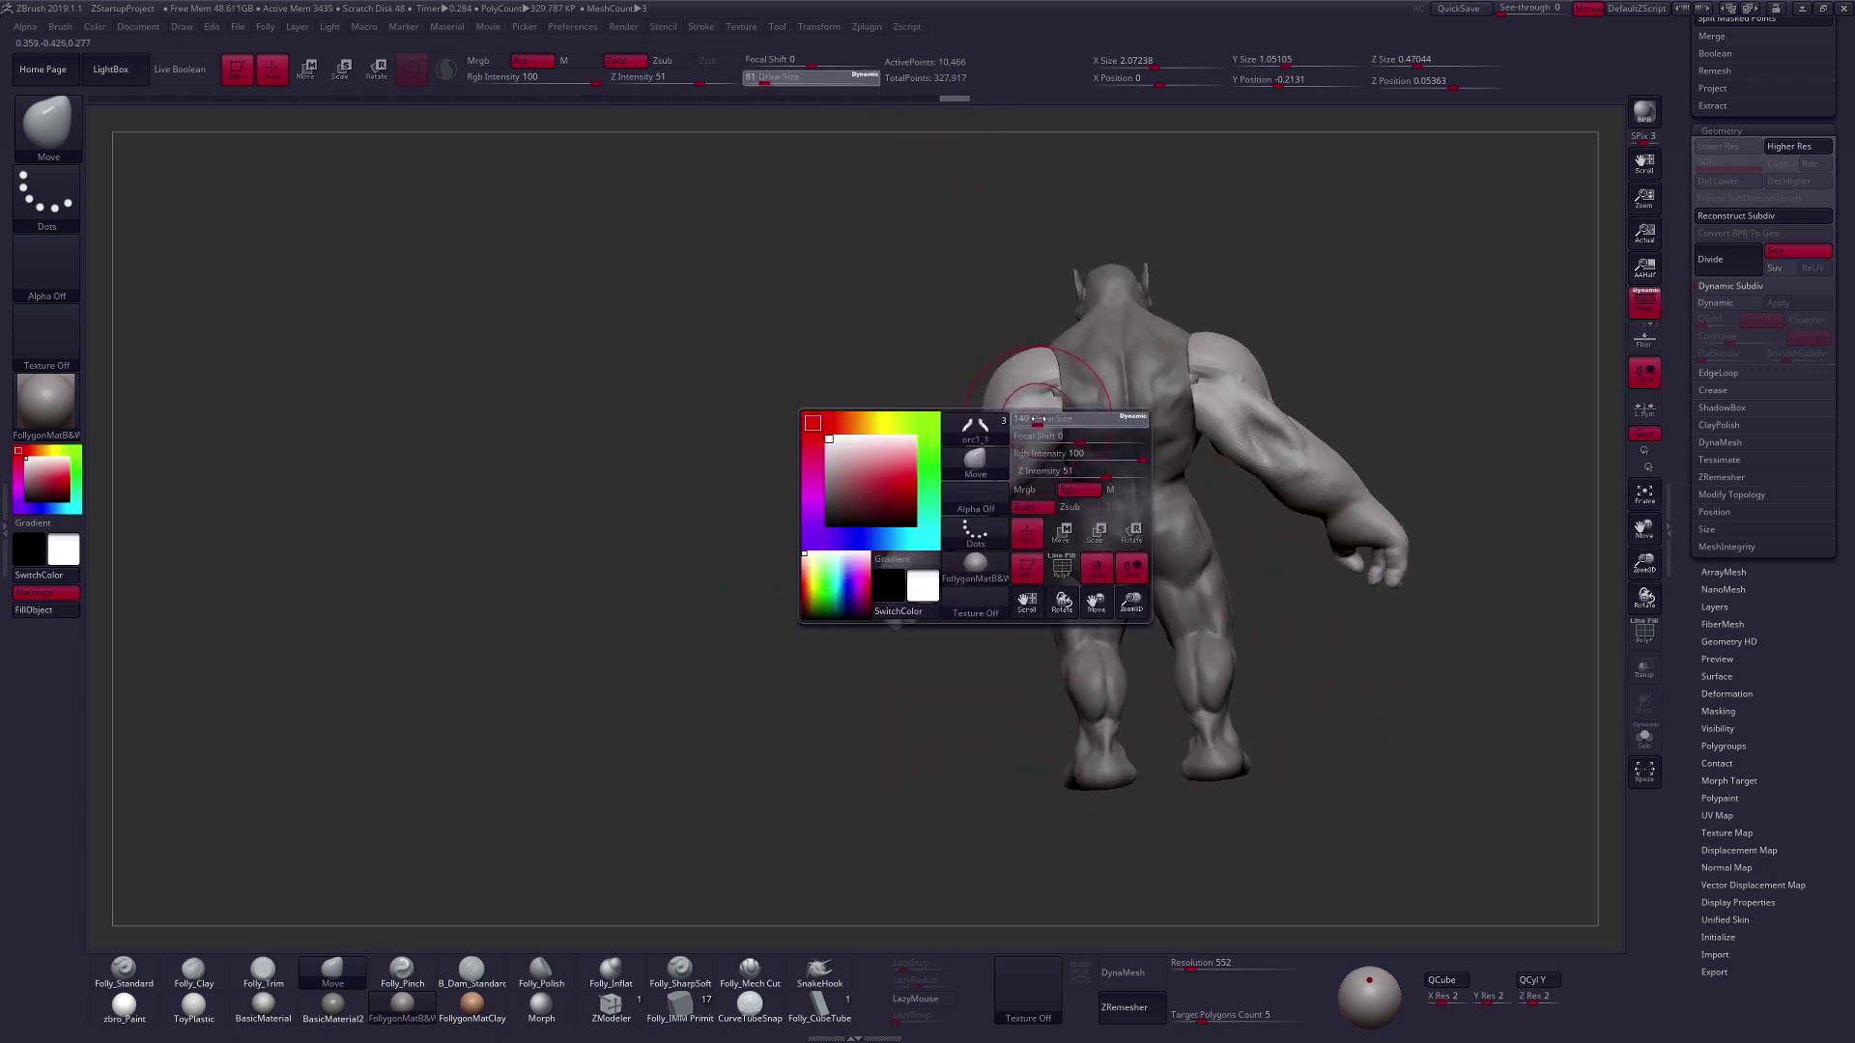
drag(1033, 421, 1039, 421)
drag(908, 340, 1005, 336)
drag(977, 393, 981, 383)
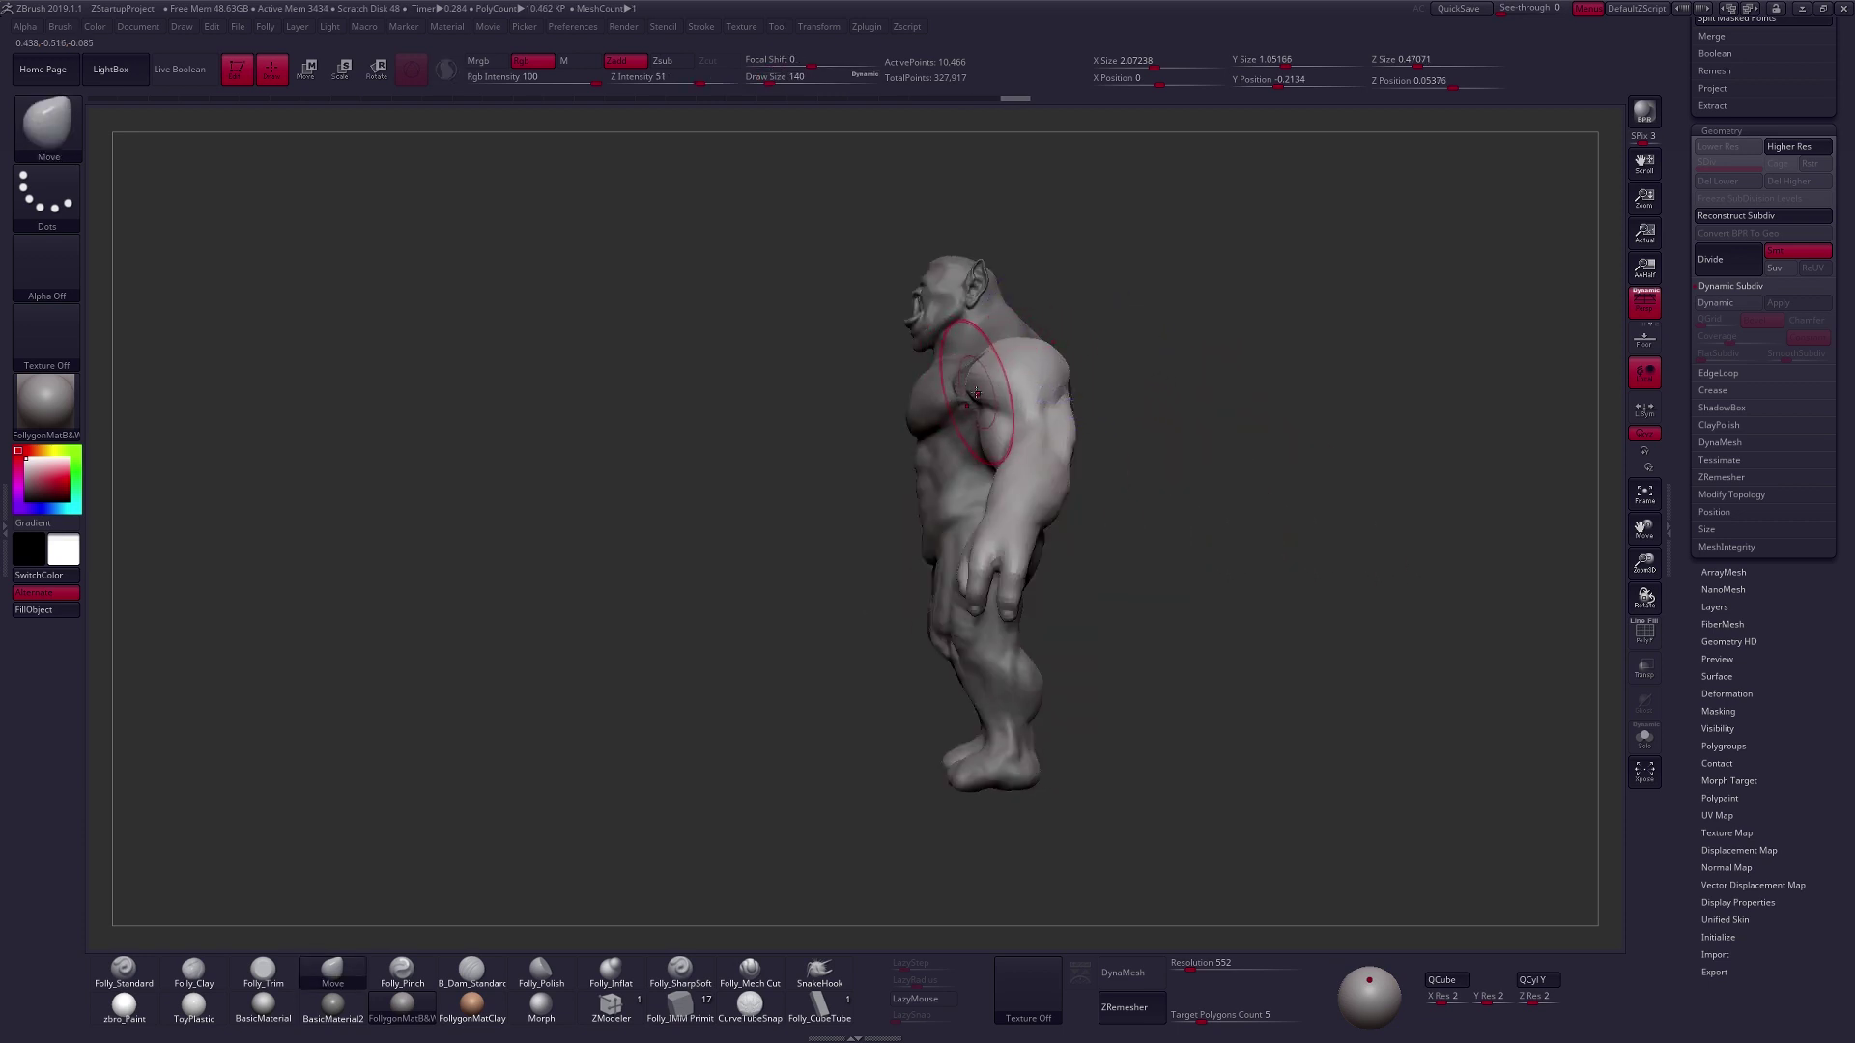
key(alt+s)
mouse_move(874, 481)
mouse_down()
mouse_move(1060, 497)
mouse_move(1071, 521)
mouse_move(981, 497)
mouse_up()
key(space)
key(alt+s)
Switch to the body subtool and adjust the chest beside the armpit with the Move brush at draw size 88.
alt+click(1010, 436)
key(space)
mouse_move(1003, 422)
ctrl+right_down()
mouse_move(1002, 479)
mouse_move(1058, 439)
ctrl+right_up()
key(space)
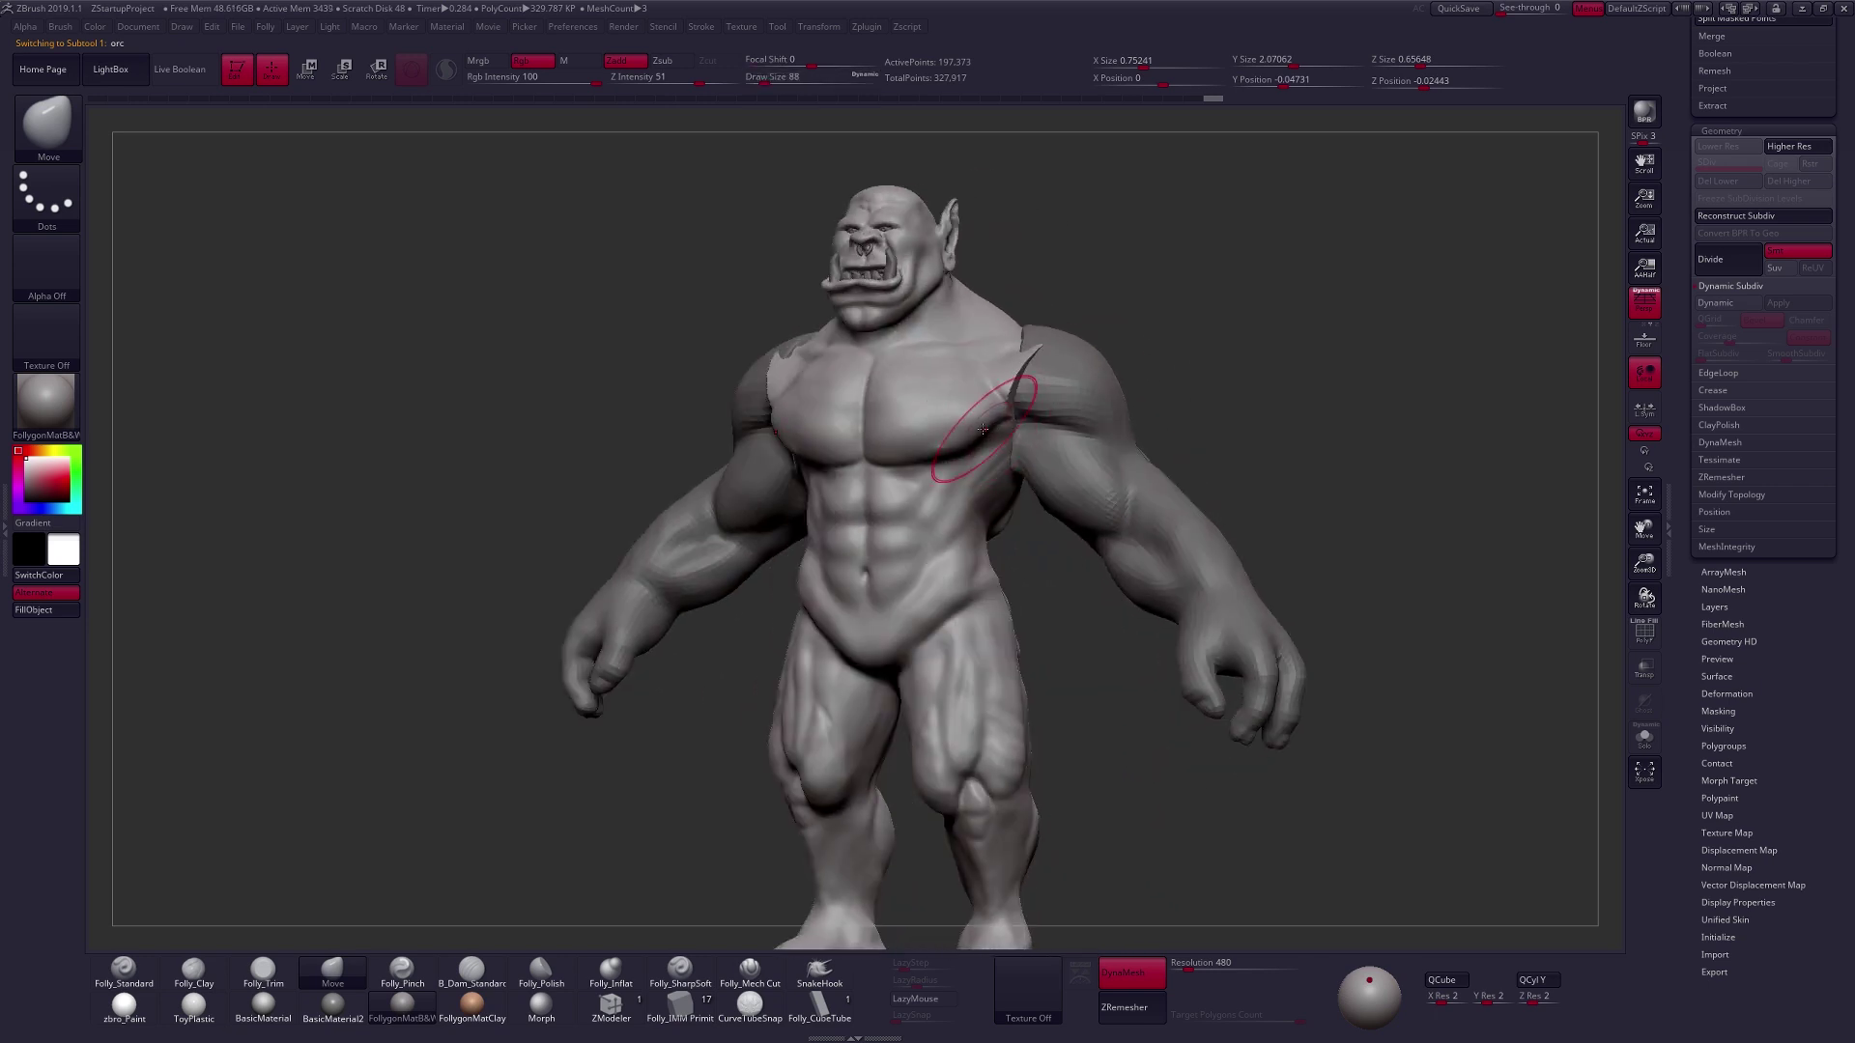
key(space)
drag(983, 417, 976, 417)
mouse_move(1002, 426)
right_down()
mouse_move(899, 452)
mouse_move(838, 439)
right_up()
right_drag(1099, 391, 1157, 398)
Isolate the body and reshape the upper back behind the shoulder with the Move brush at draw size about 120.
key(alt+s)
key(space)
drag(1082, 400, 1097, 400)
mouse_move(1080, 394)
right_down()
mouse_move(1120, 403)
mouse_move(1086, 398)
right_up()
key(space)
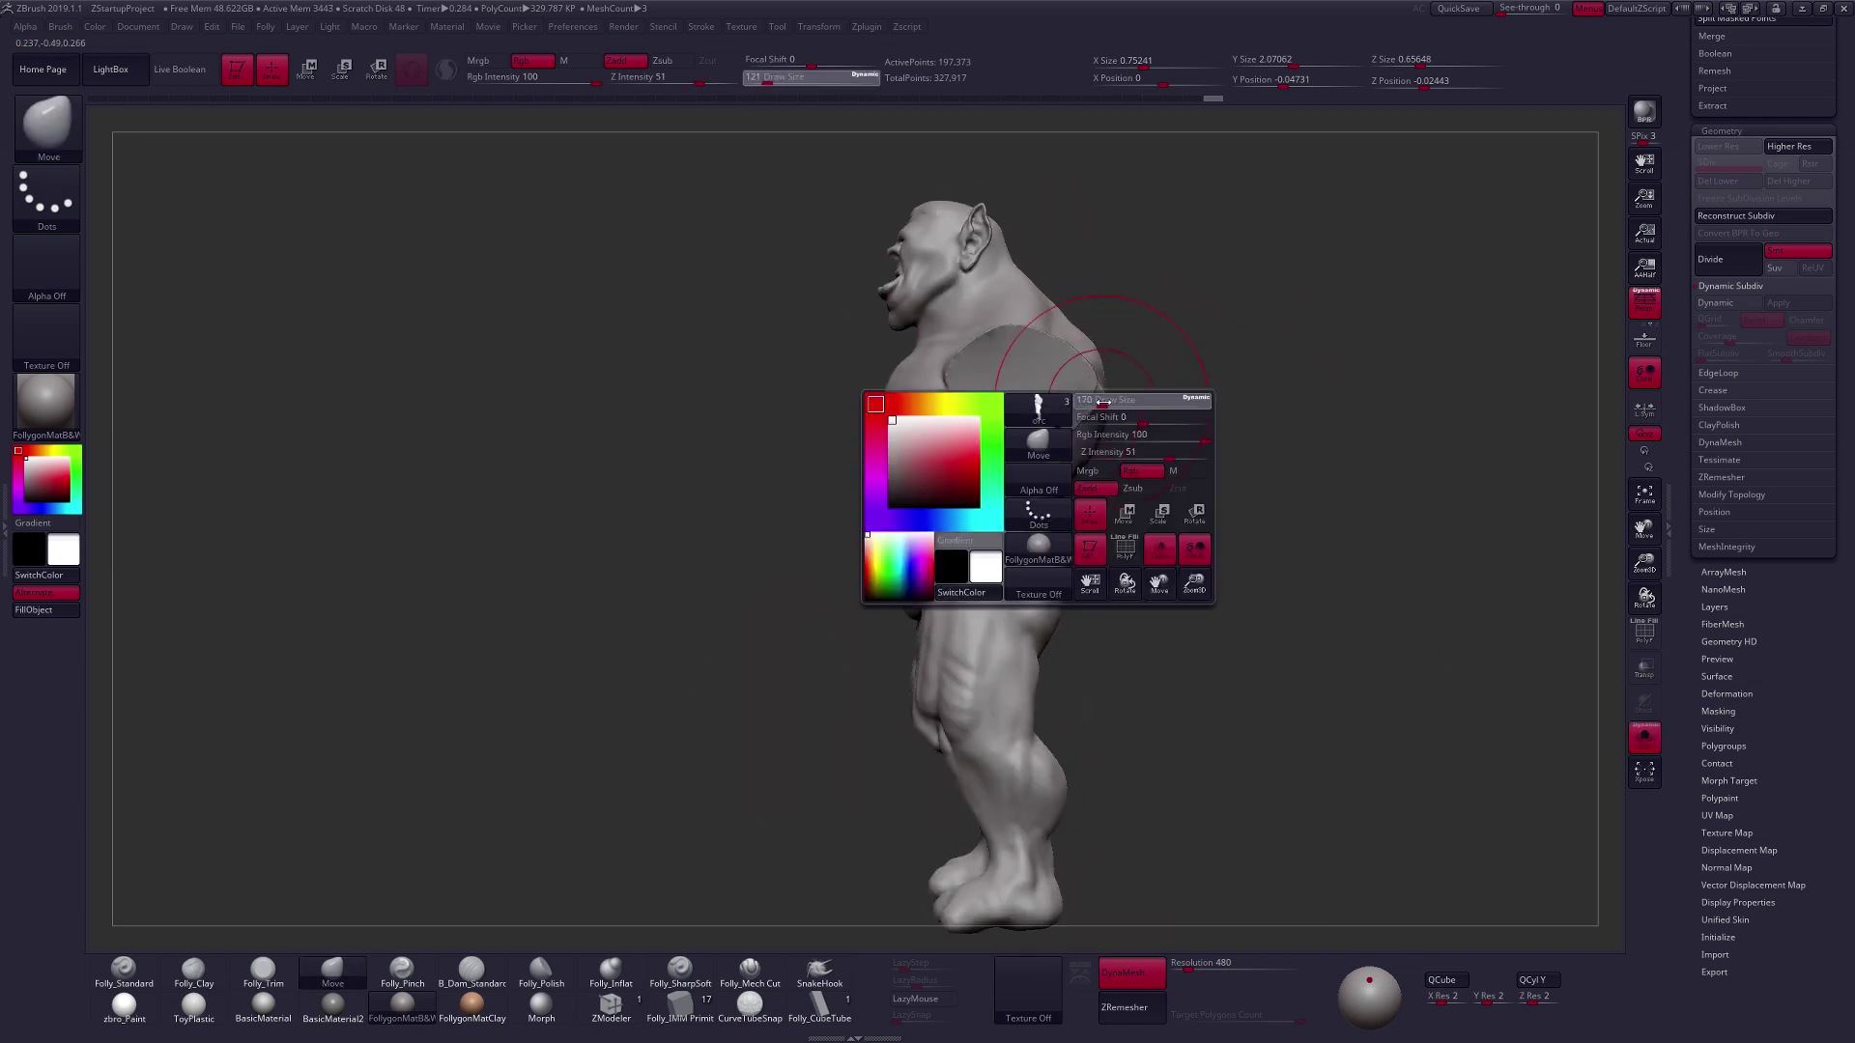
mouse_move(1084, 401)
mouse_down()
mouse_move(1102, 401)
mouse_move(1080, 401)
mouse_up()
right_drag(1126, 410, 1089, 417)
Refine the body around the shoulder cut and below it with the Move brush at draw size 61.
key(space)
drag(1088, 416, 1059, 417)
mouse_move(1061, 420)
ctrl+right_down()
mouse_move(1087, 431)
mouse_move(1073, 399)
ctrl+right_up()
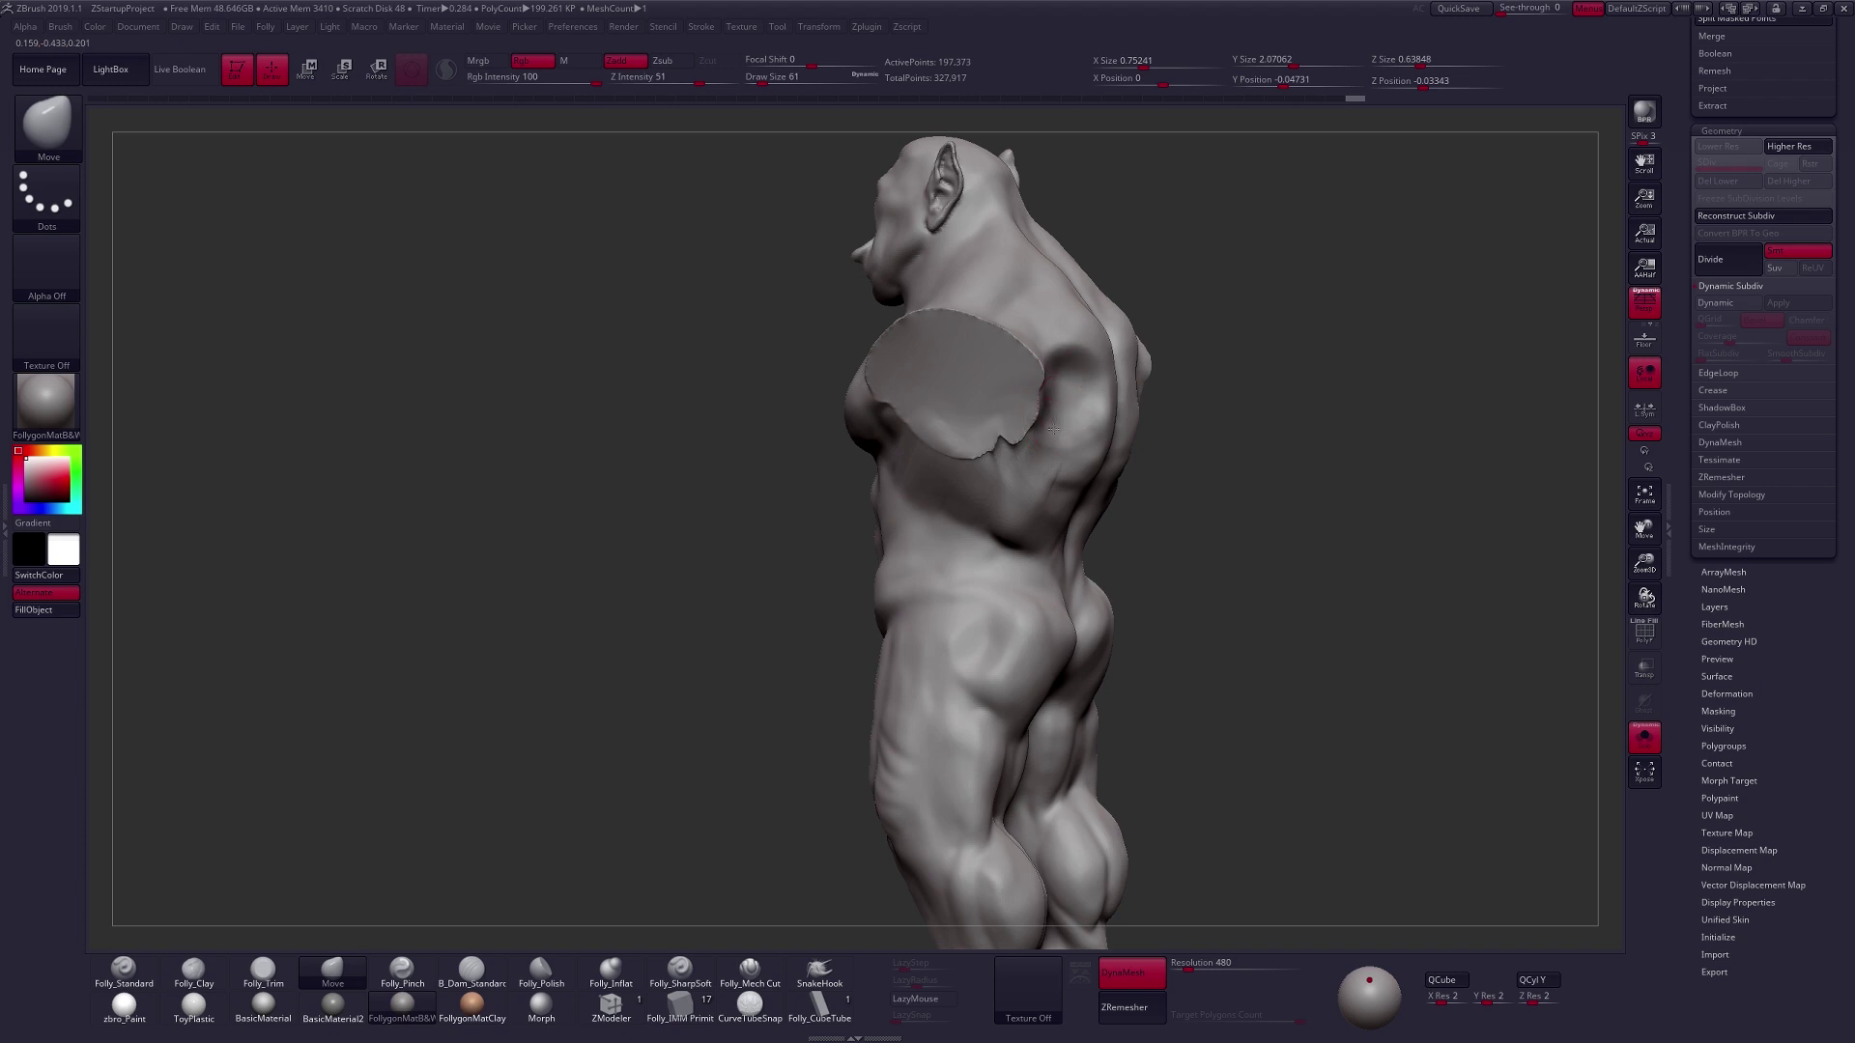
mouse_move(1035, 495)
right_down()
mouse_move(1062, 425)
mouse_move(1029, 468)
right_up()
drag(1029, 468, 1027, 460)
mouse_move(1027, 462)
right_down()
mouse_move(1051, 554)
mouse_move(1115, 525)
right_up()
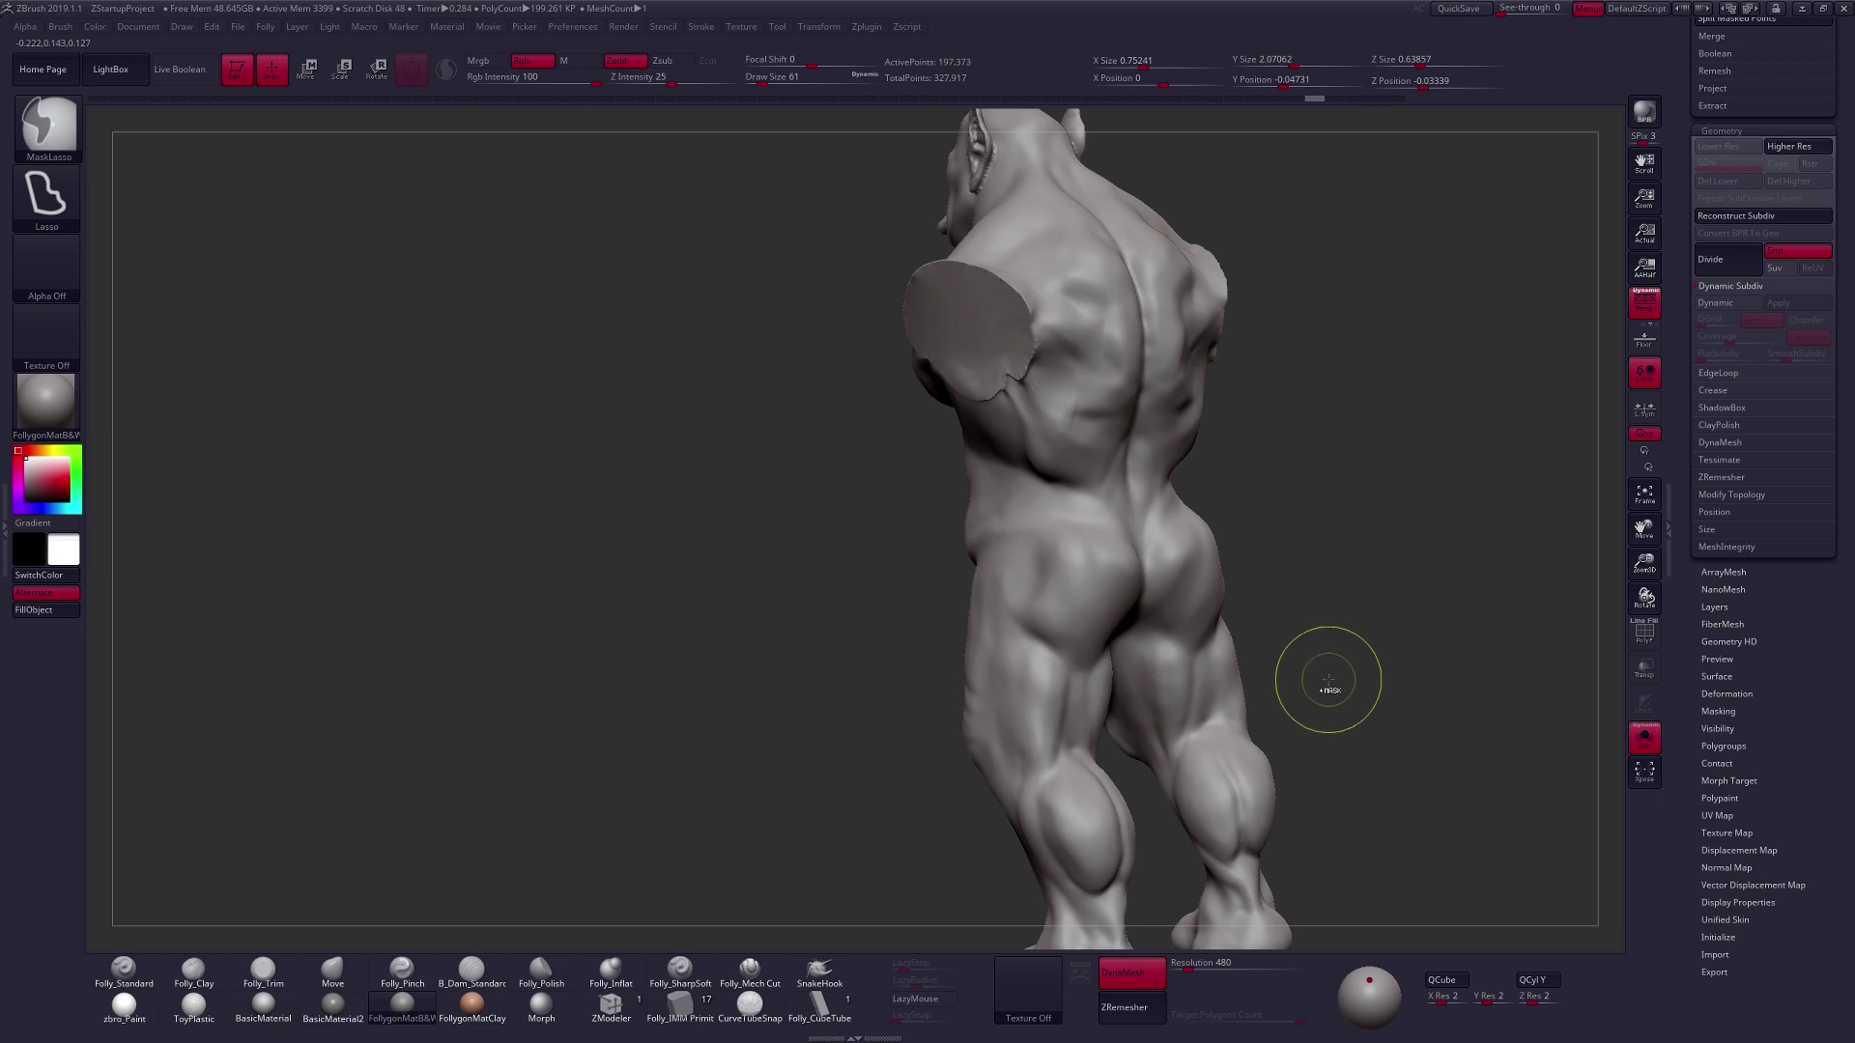
ctrl+right_drag(1336, 685, 1245, 624)
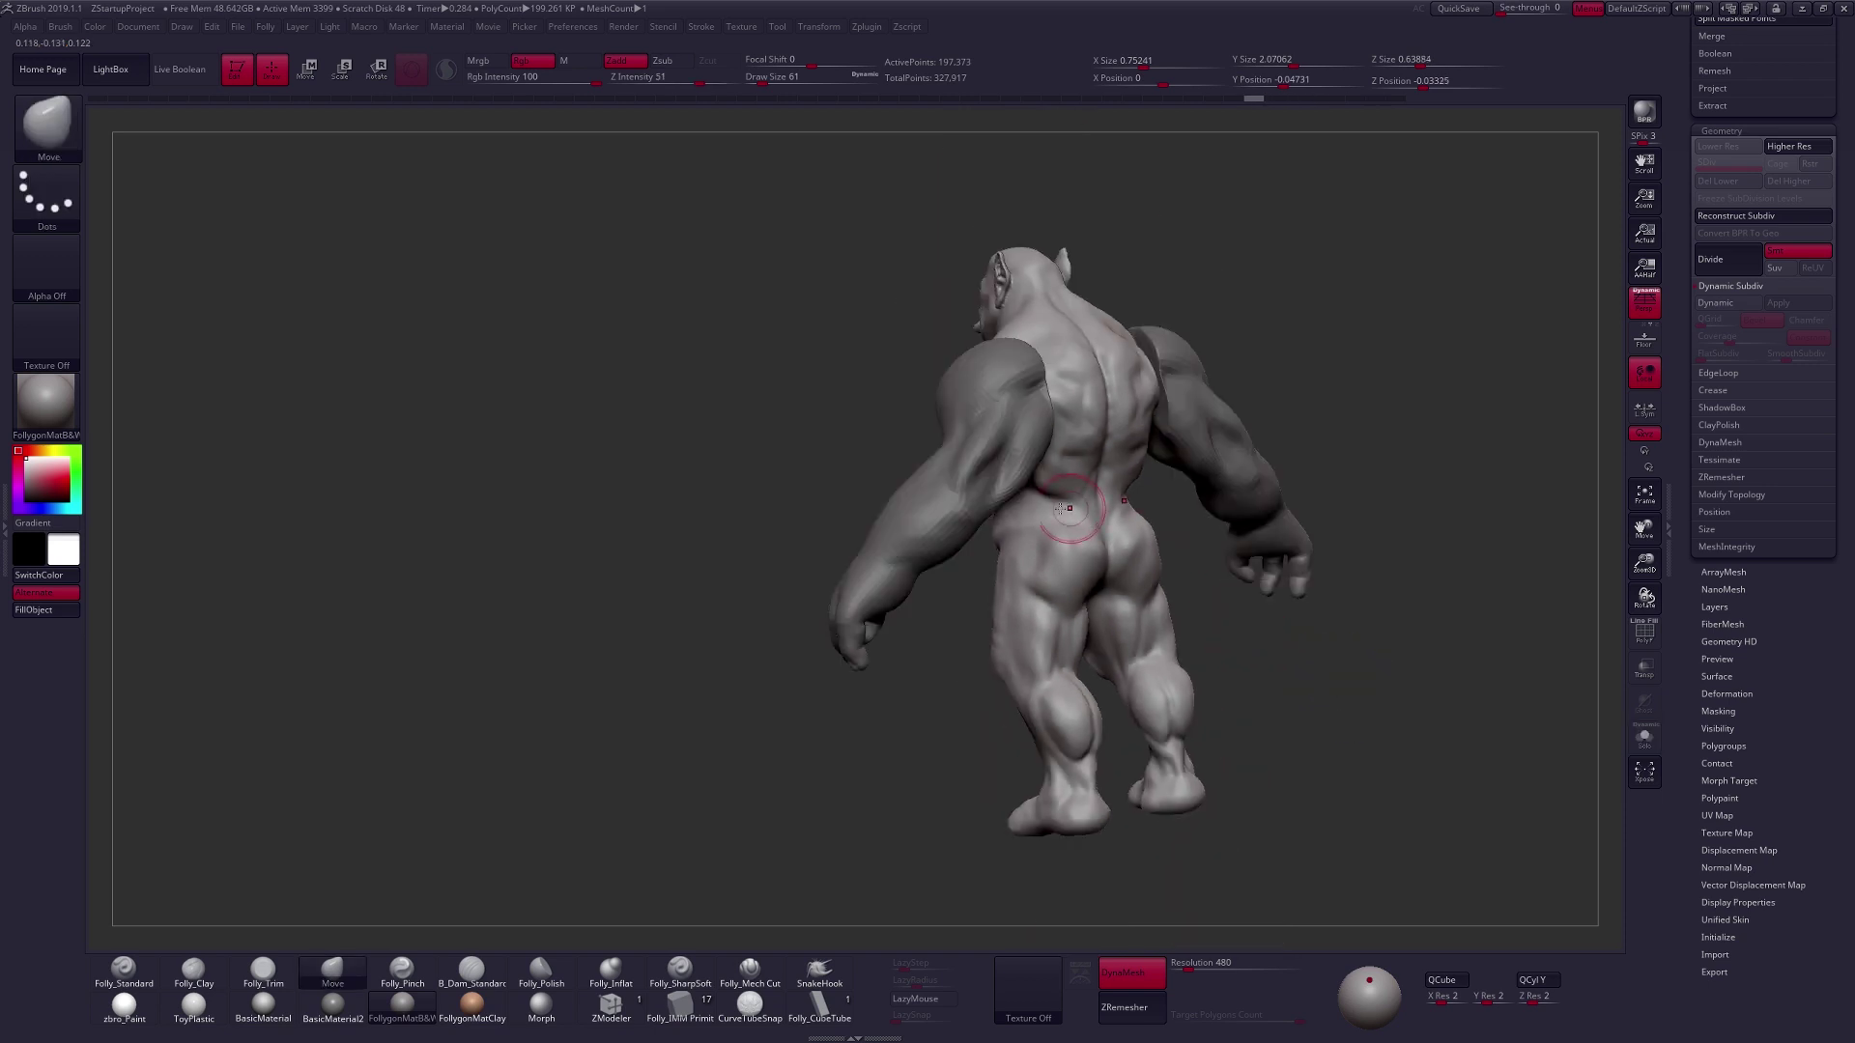
Switch to the arms subtool and reshape the upper arms from the side with the Move brush at draw size 192.
alt+click(1008, 473)
right_drag(984, 471, 1018, 455)
key(space)
drag(1015, 463, 1024, 463)
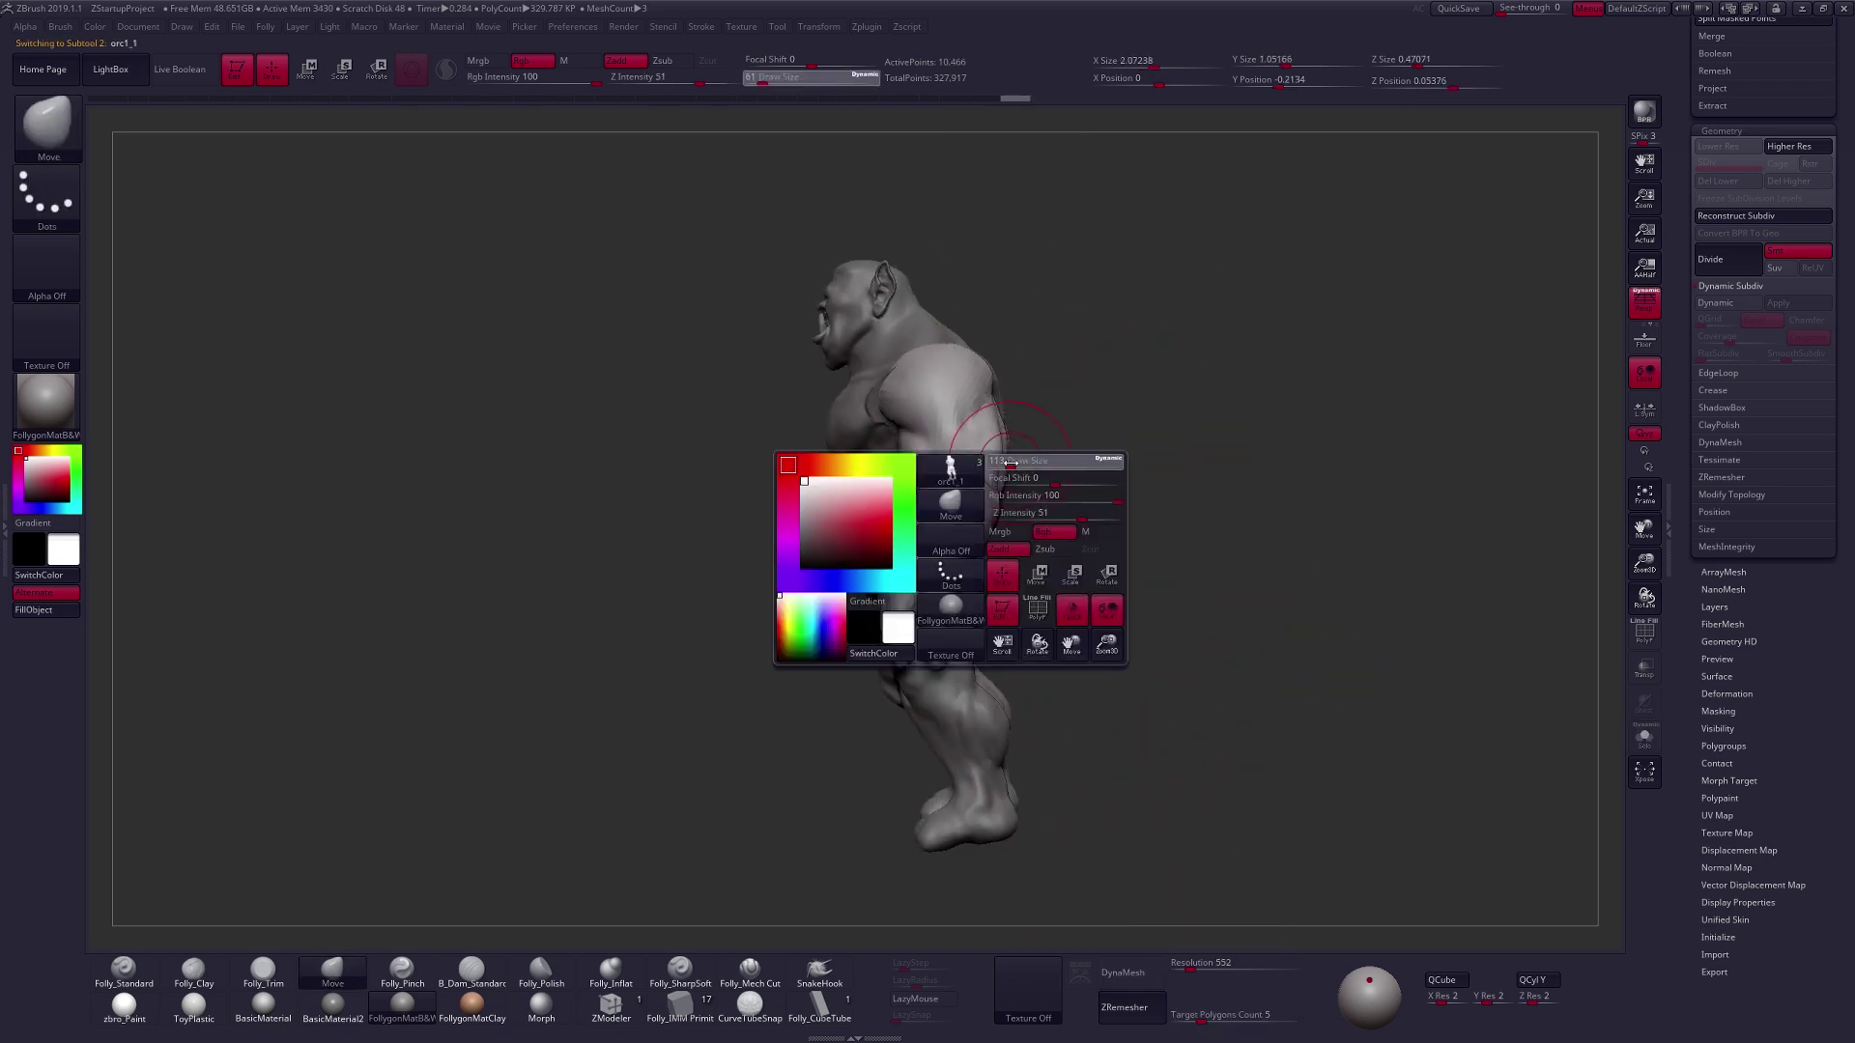
mouse_move(1014, 459)
right_down()
mouse_move(1045, 448)
mouse_move(1000, 461)
right_up()
key(space)
drag(995, 461, 1006, 461)
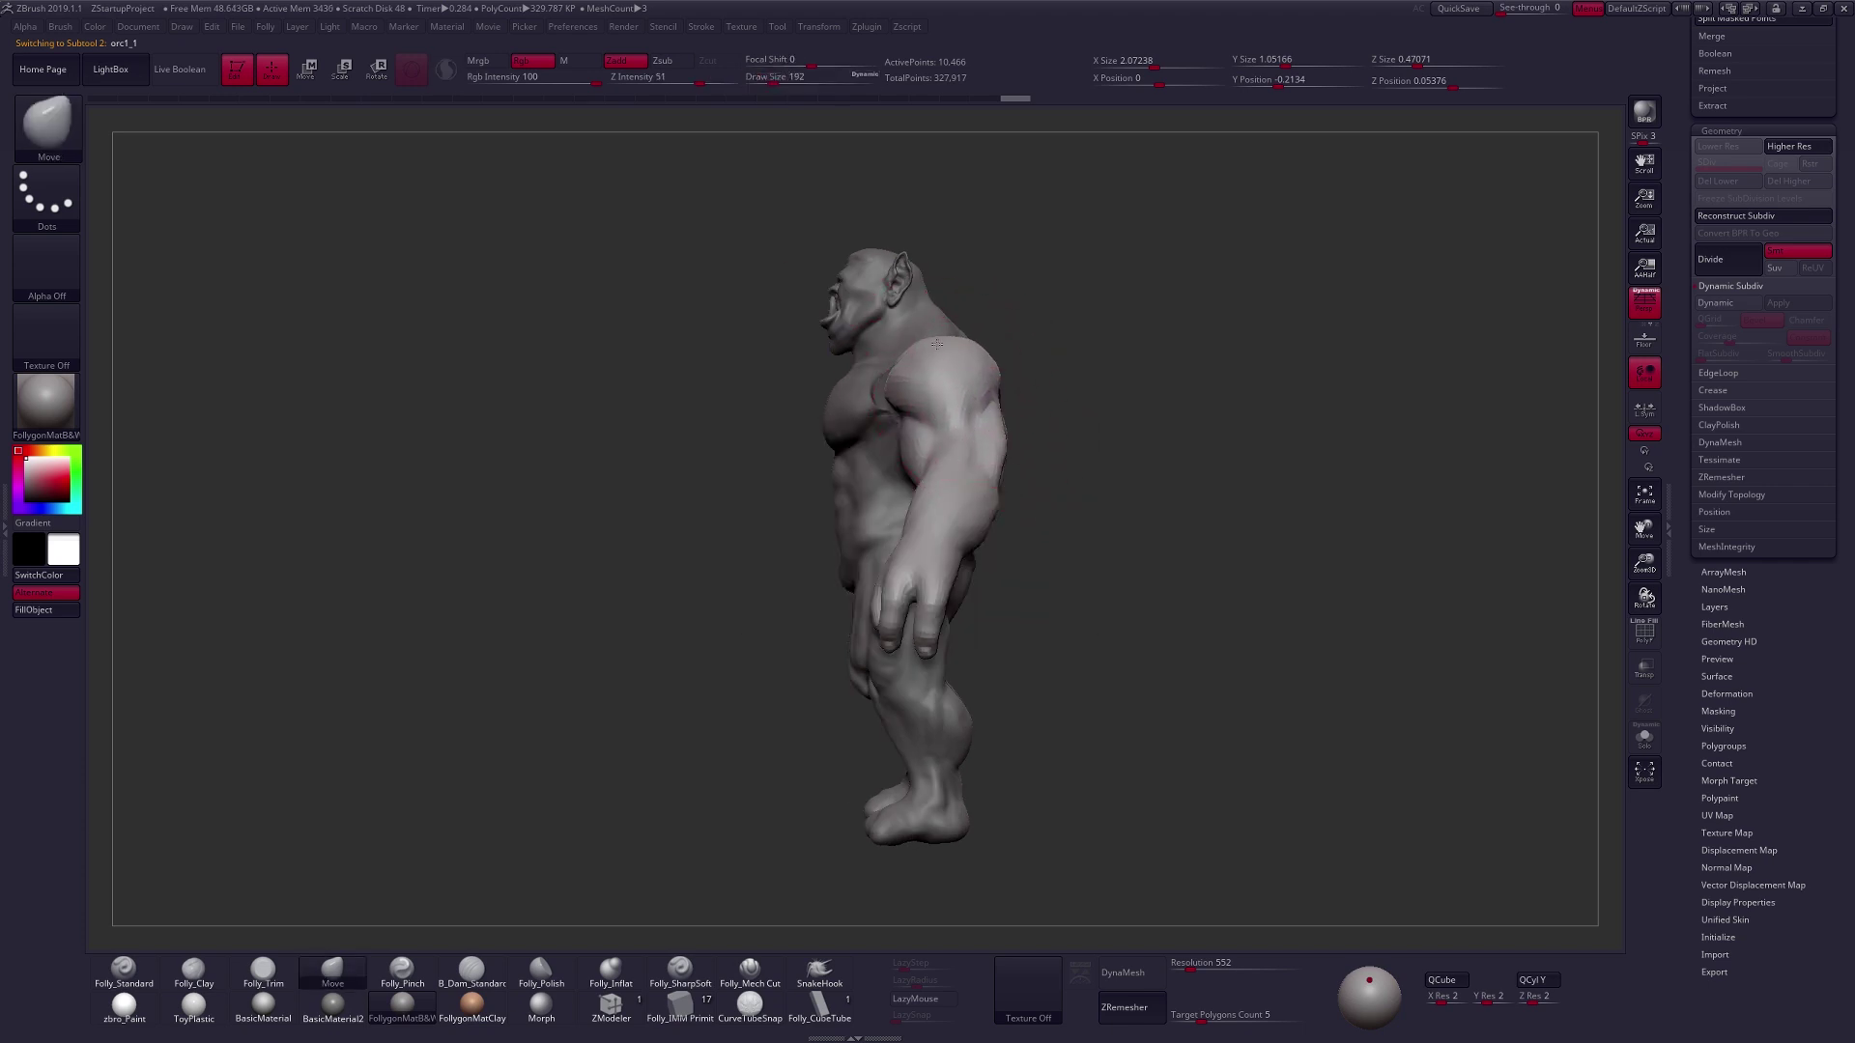
key(space)
mouse_move(946, 348)
mouse_down()
mouse_move(990, 388)
mouse_move(970, 394)
mouse_up()
Refine the shoulders and upper arms with the Move brush at draw size 121.
key(space)
alt+right_drag(957, 402, 1048, 448)
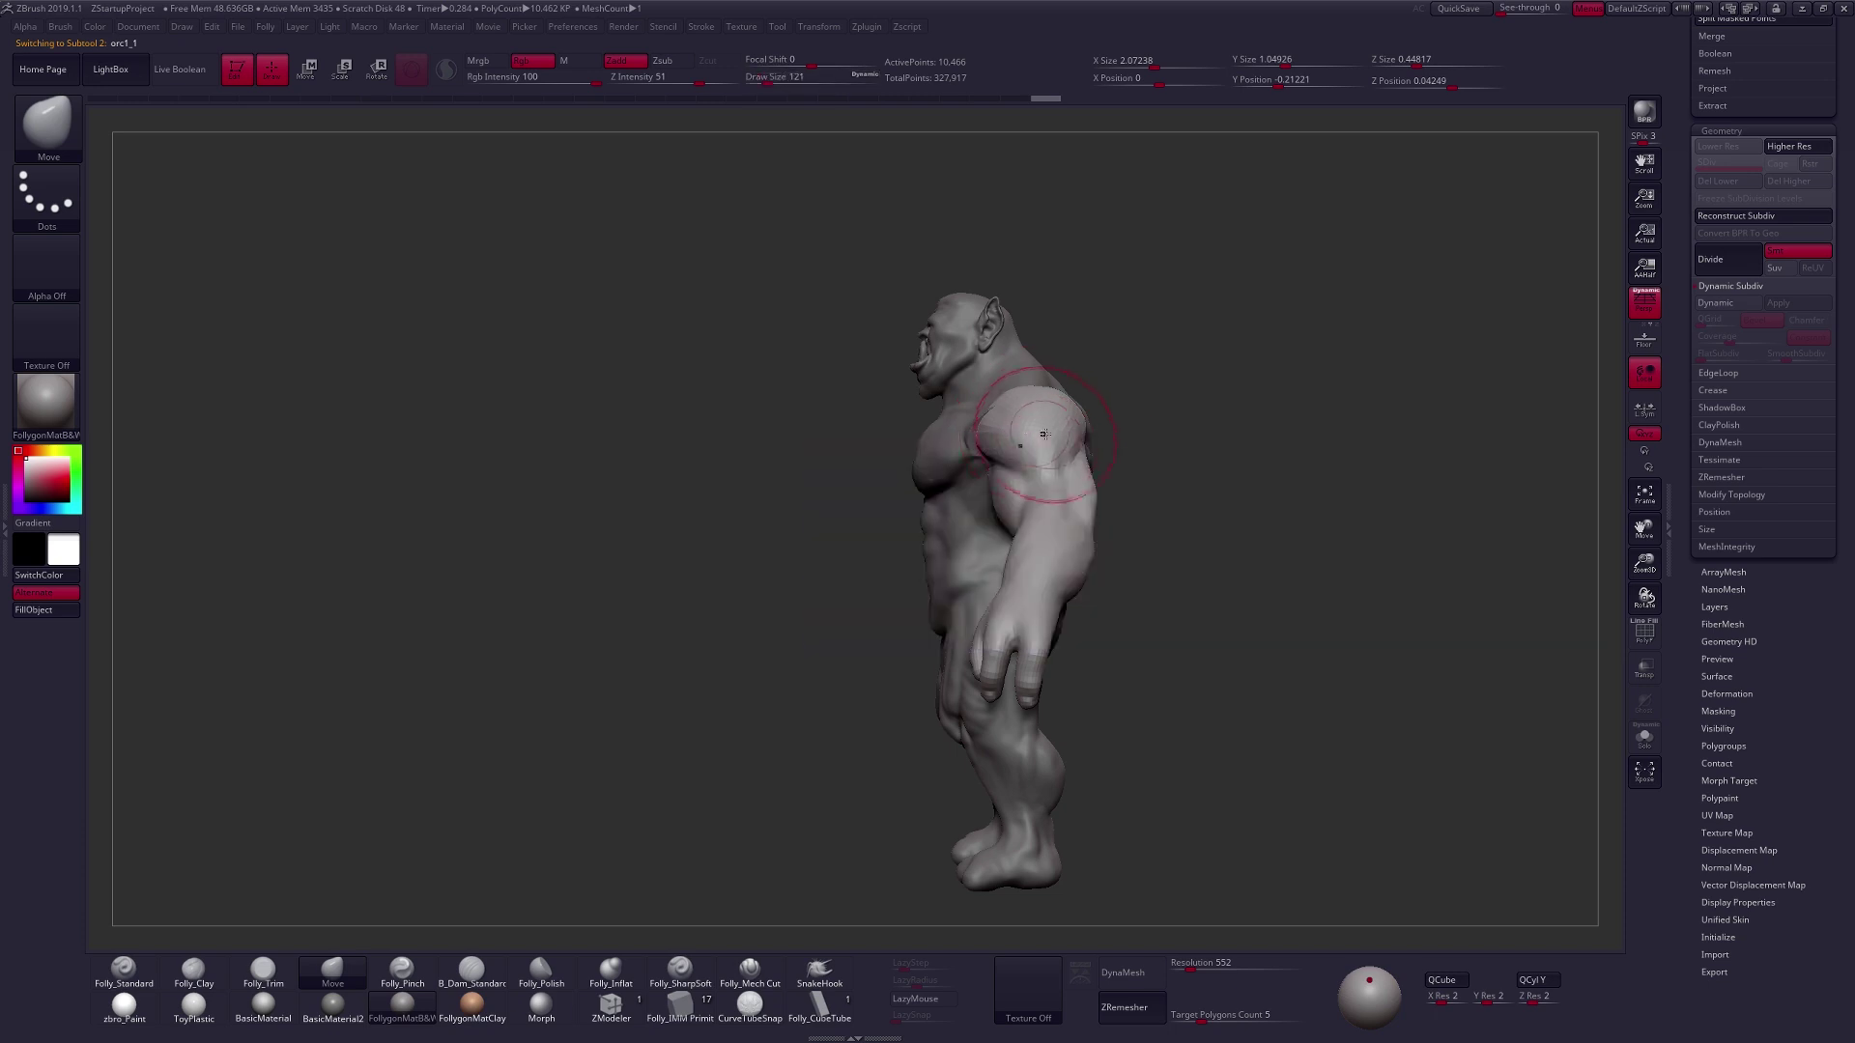
key(space)
drag(991, 432, 994, 432)
mouse_move(994, 436)
right_down()
mouse_move(1050, 466)
mouse_move(1128, 461)
right_up()
key(space)
drag(1120, 479, 1118, 479)
right_drag(1118, 479, 1010, 471)
Switch to the body subtool and adjust the chest at the shoulder joint using Move brush draw sizes 88 and 130.
alt+click(1008, 471)
key(space)
drag(1008, 472, 1000, 472)
right_drag(1000, 471, 923, 466)
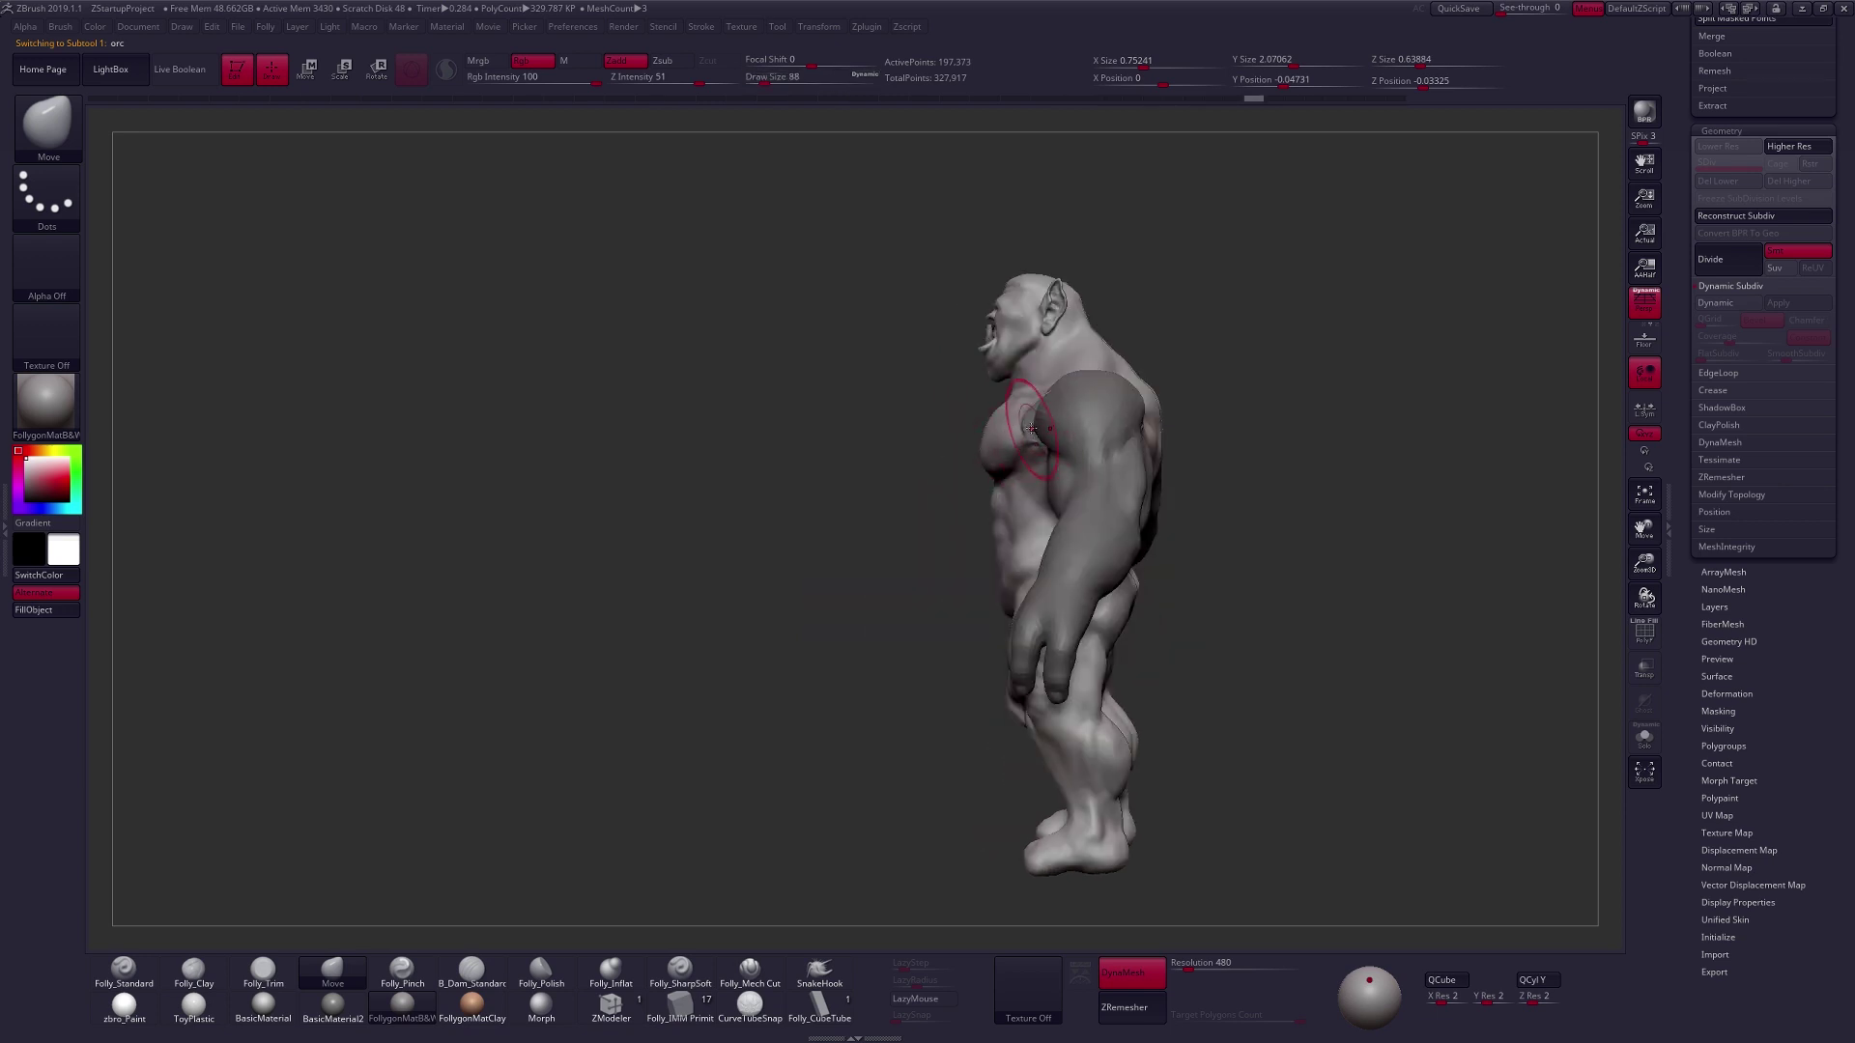
right_drag(1053, 449, 1079, 447)
key(space)
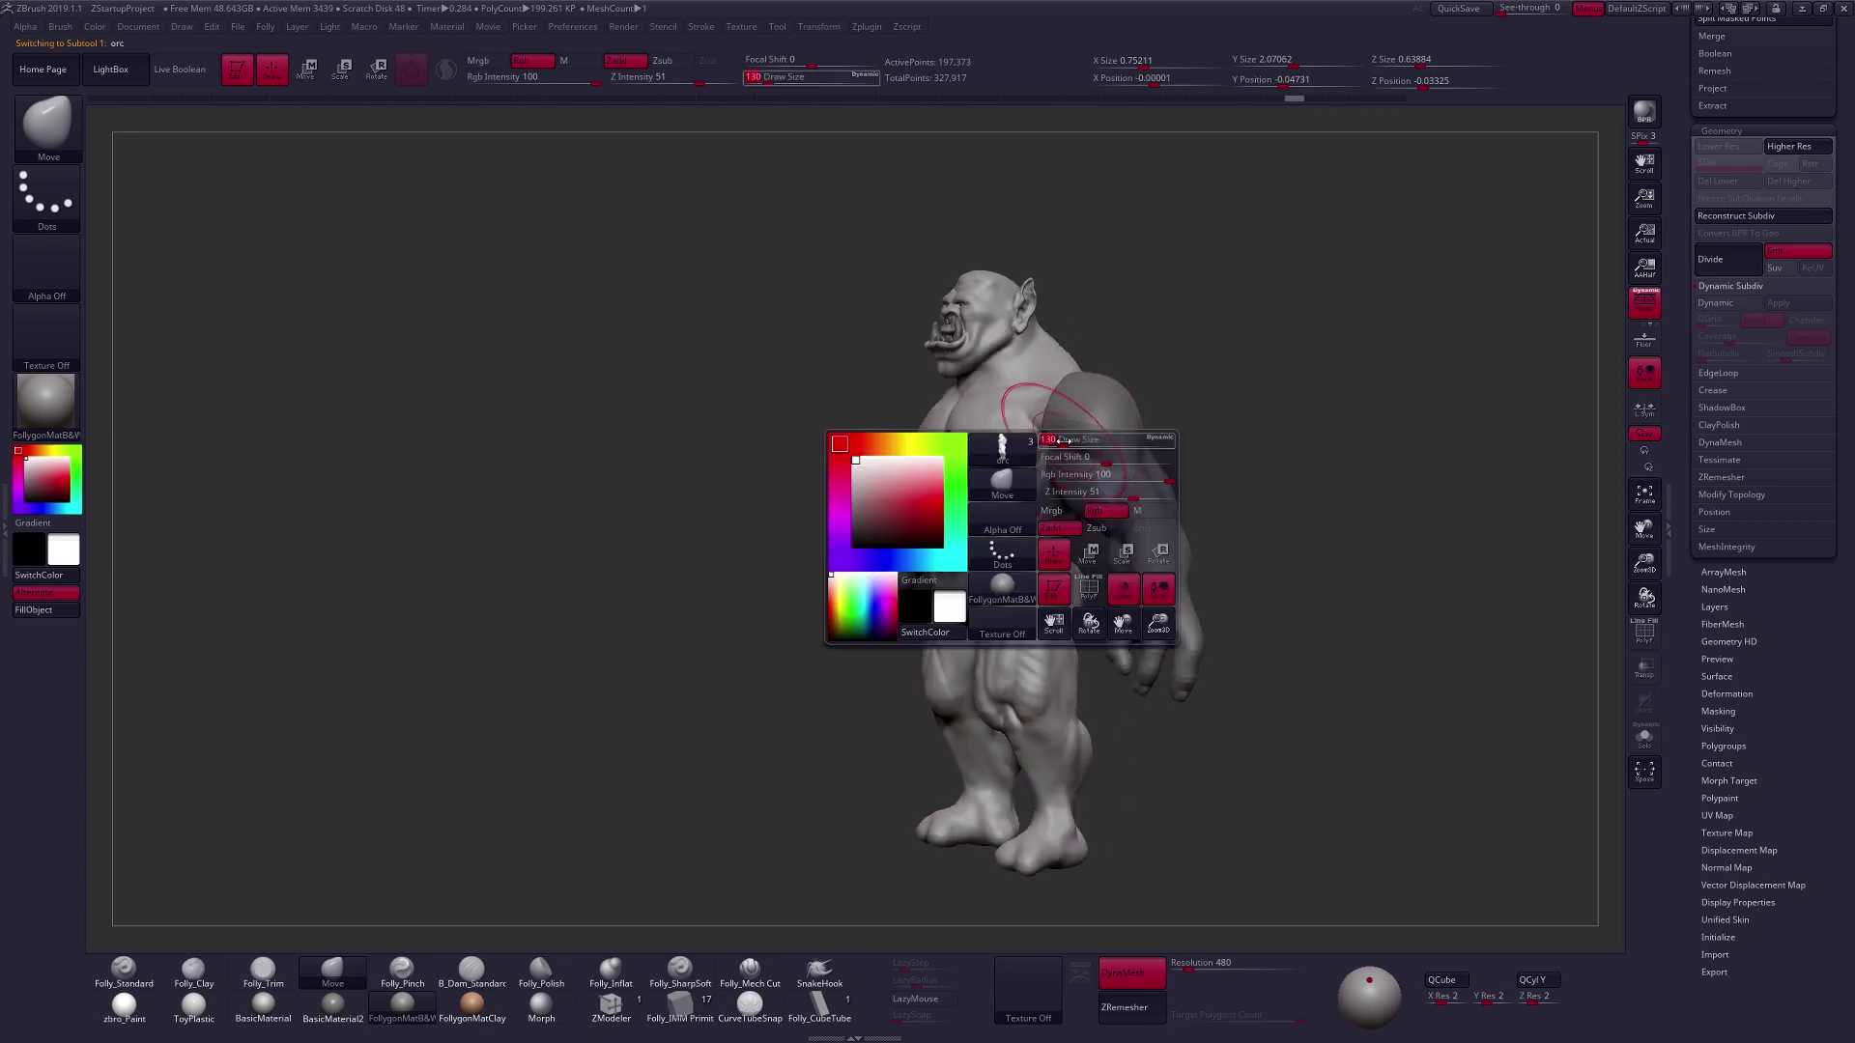
drag(1079, 447, 1095, 438)
Switch back to the arms subtool and smooth the biceps and inner elbows at draw size 81.
alt+click(1092, 446)
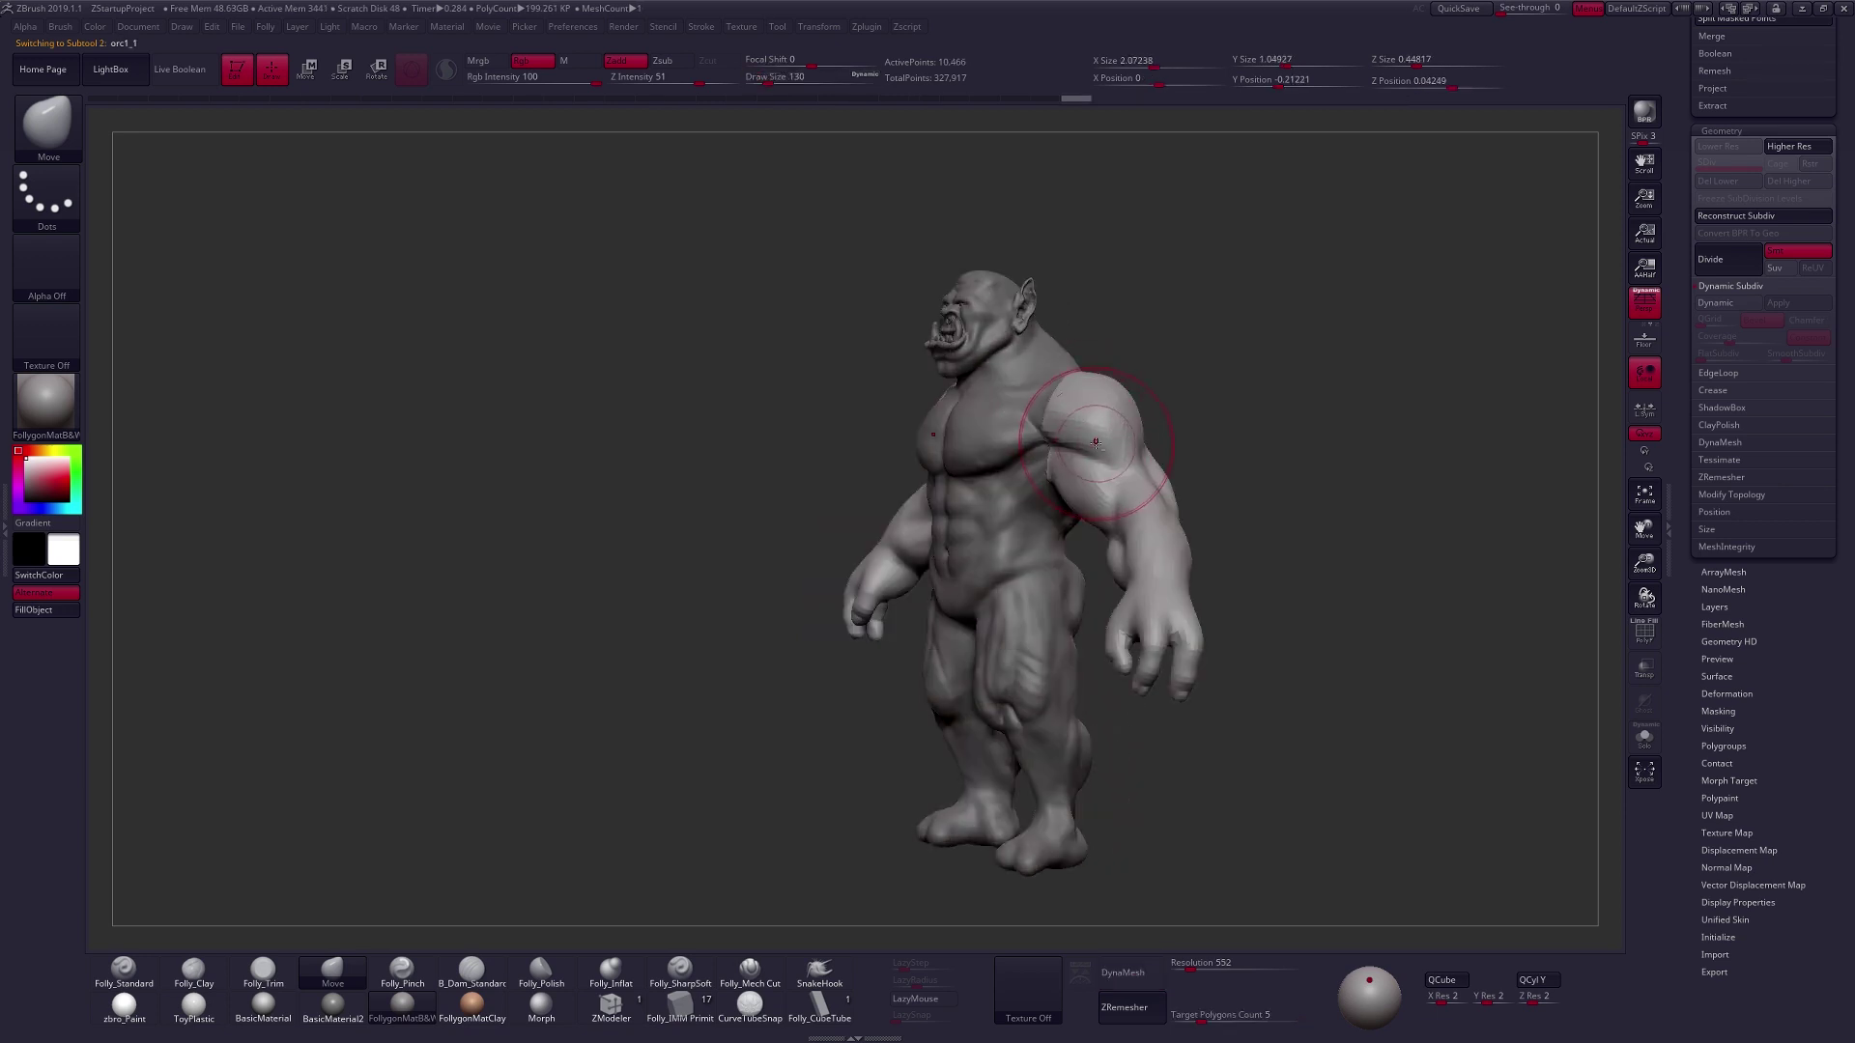
right_drag(1092, 445, 1154, 445)
alt+right_drag(1154, 446, 1331, 404)
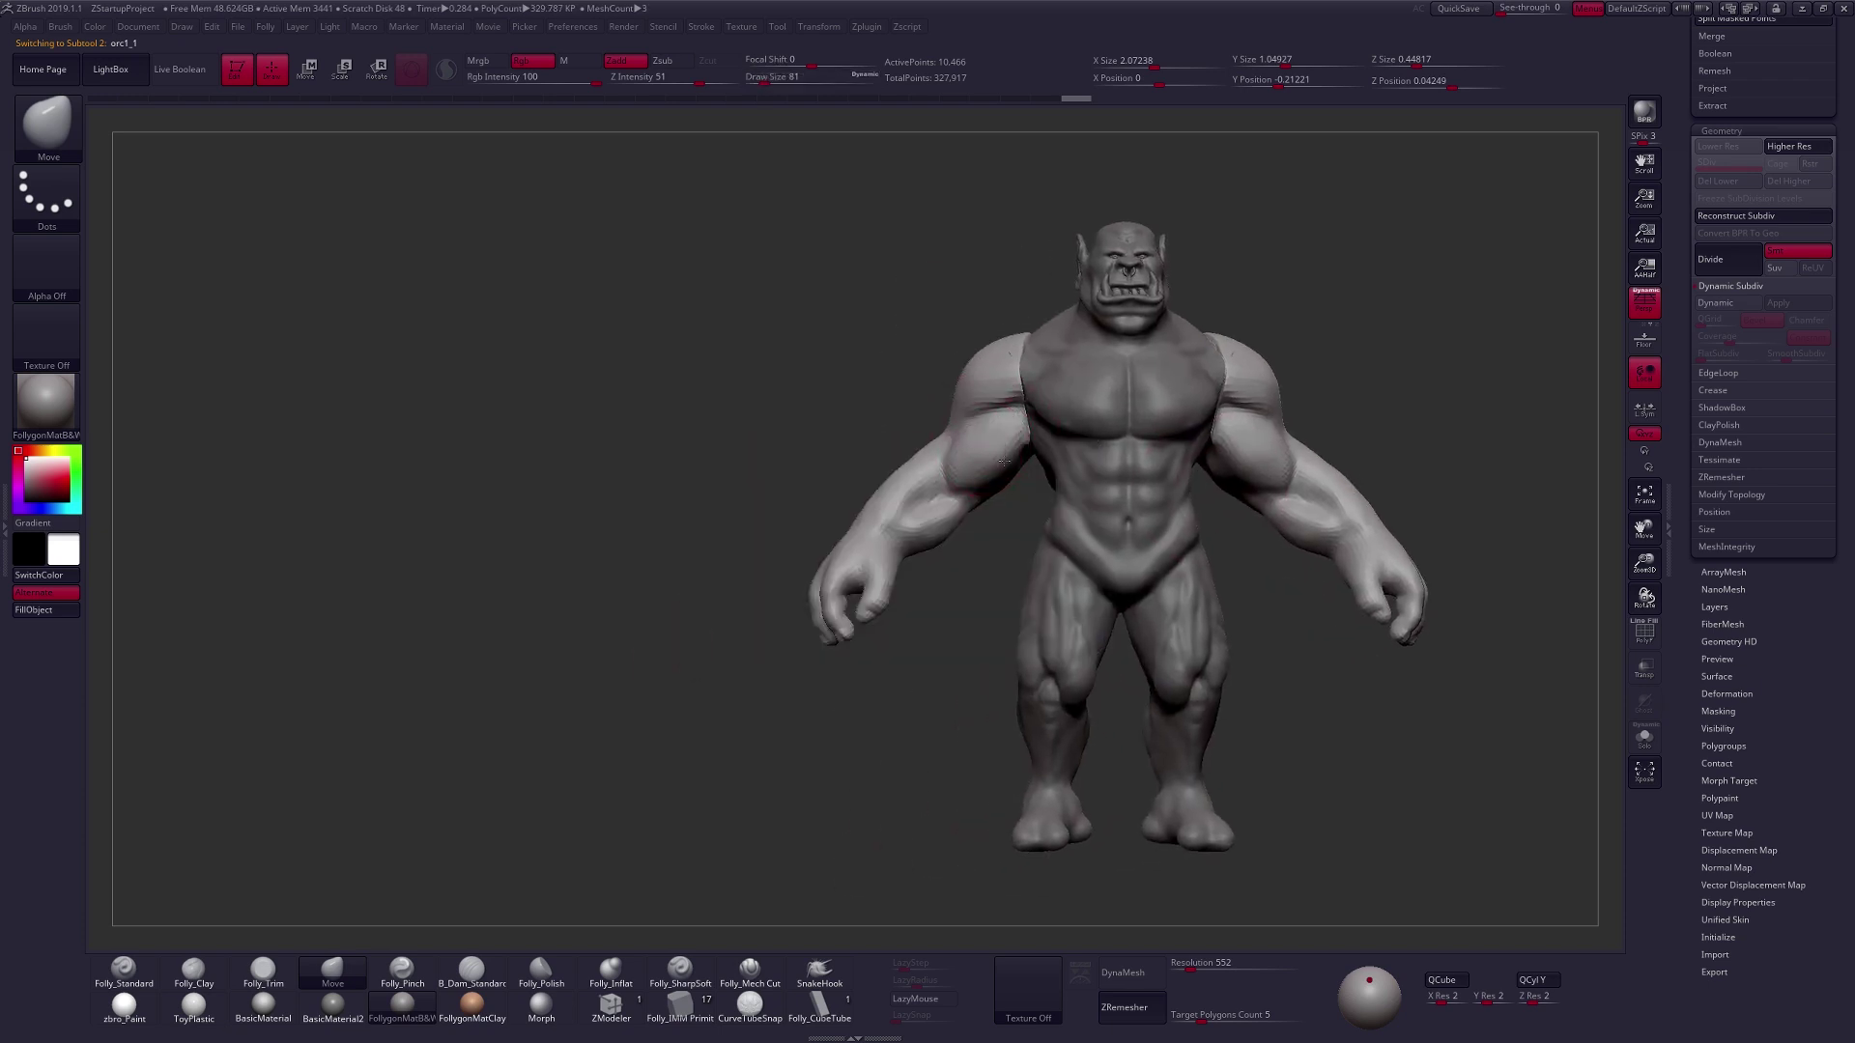
mouse_move(1003, 461)
right_down()
mouse_move(1075, 443)
mouse_move(976, 476)
right_up()
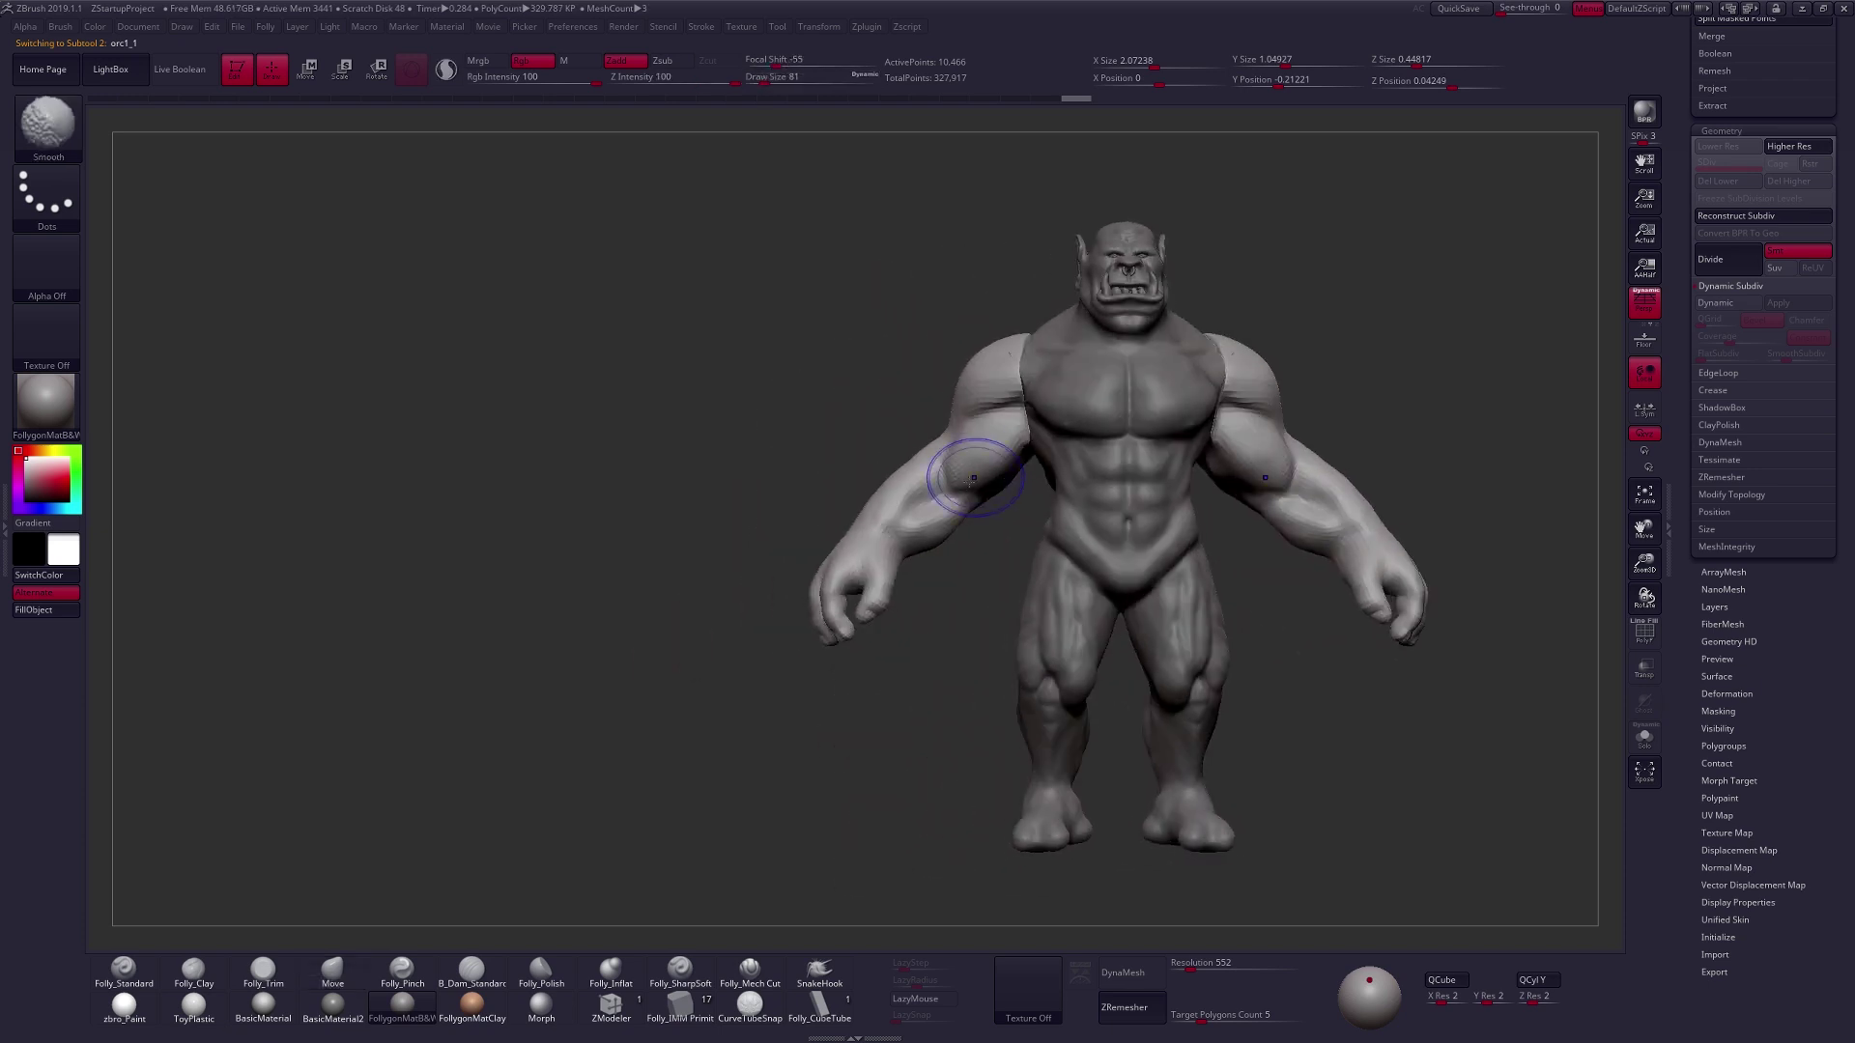
right_drag(1169, 682, 1189, 757)
alt+right_drag(806, 520, 927, 537)
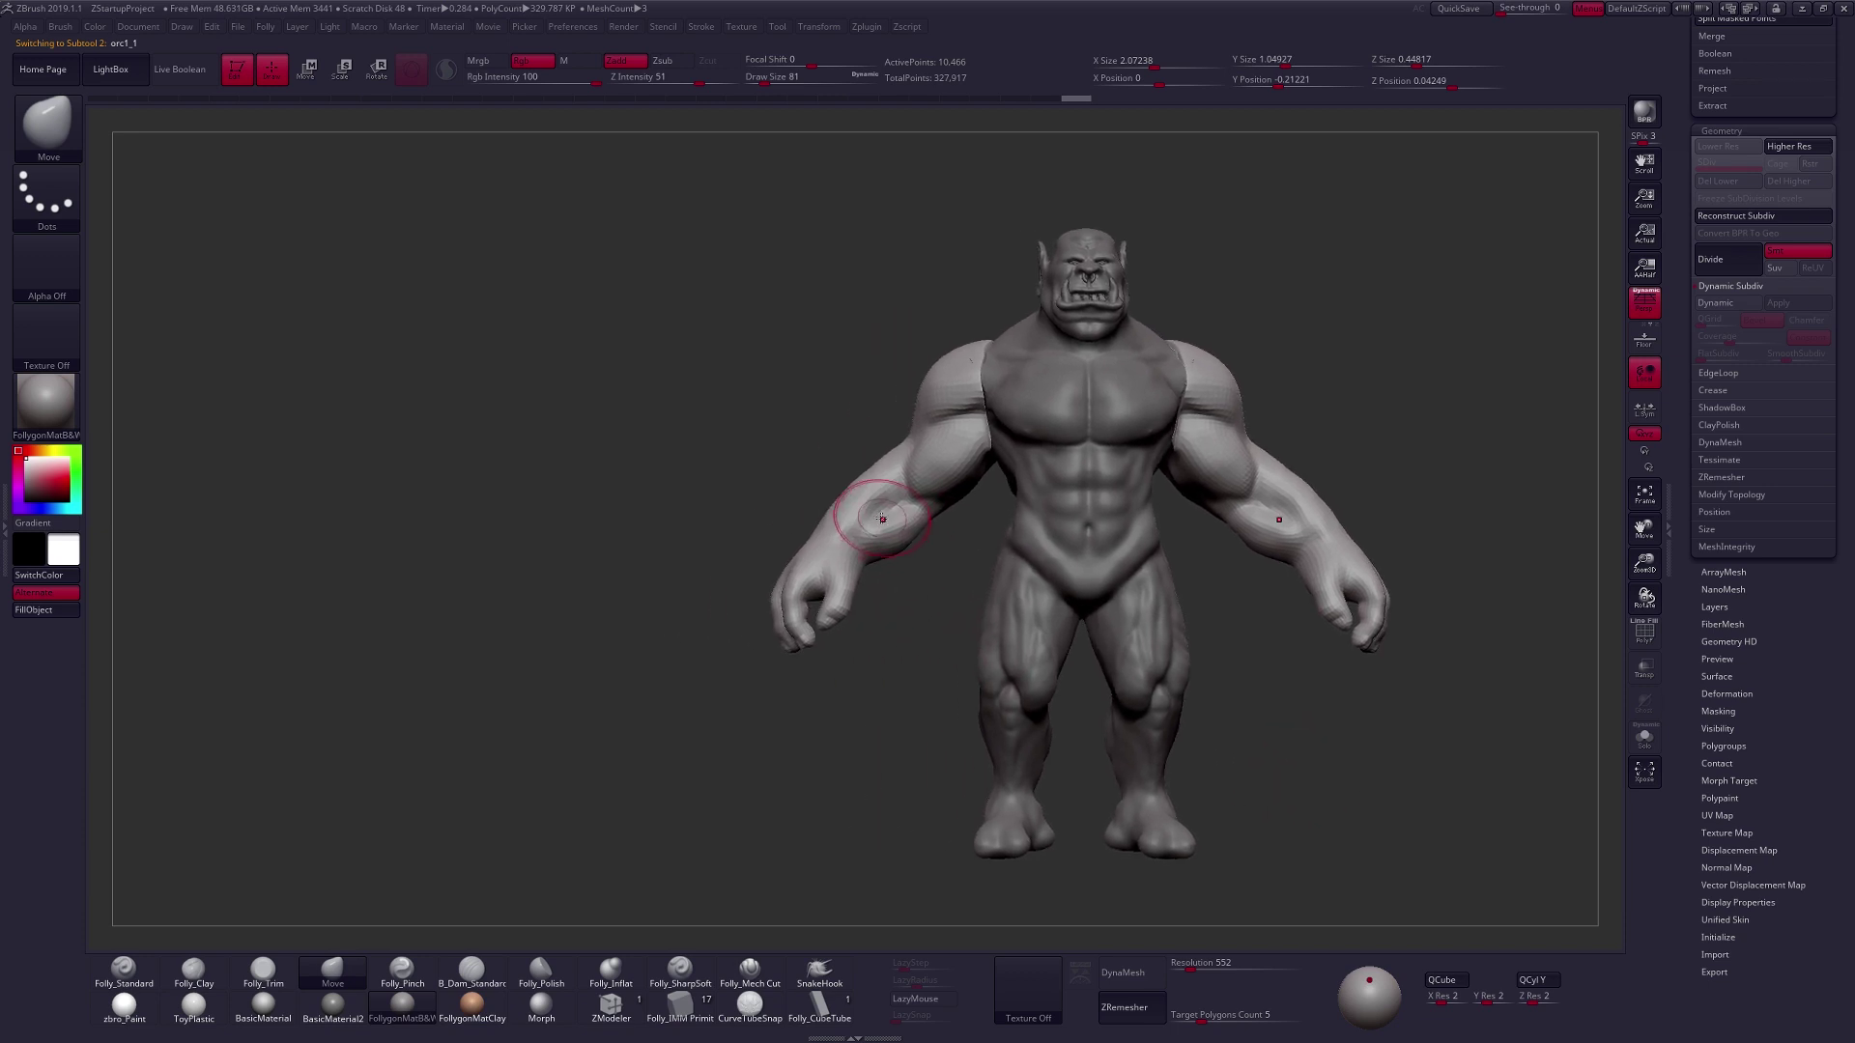
Reshape the forearms and upper arms from the front with the Move brush at draw size 121.
key(space)
drag(899, 539, 898, 531)
alt+right_drag(829, 580, 855, 630)
key(space)
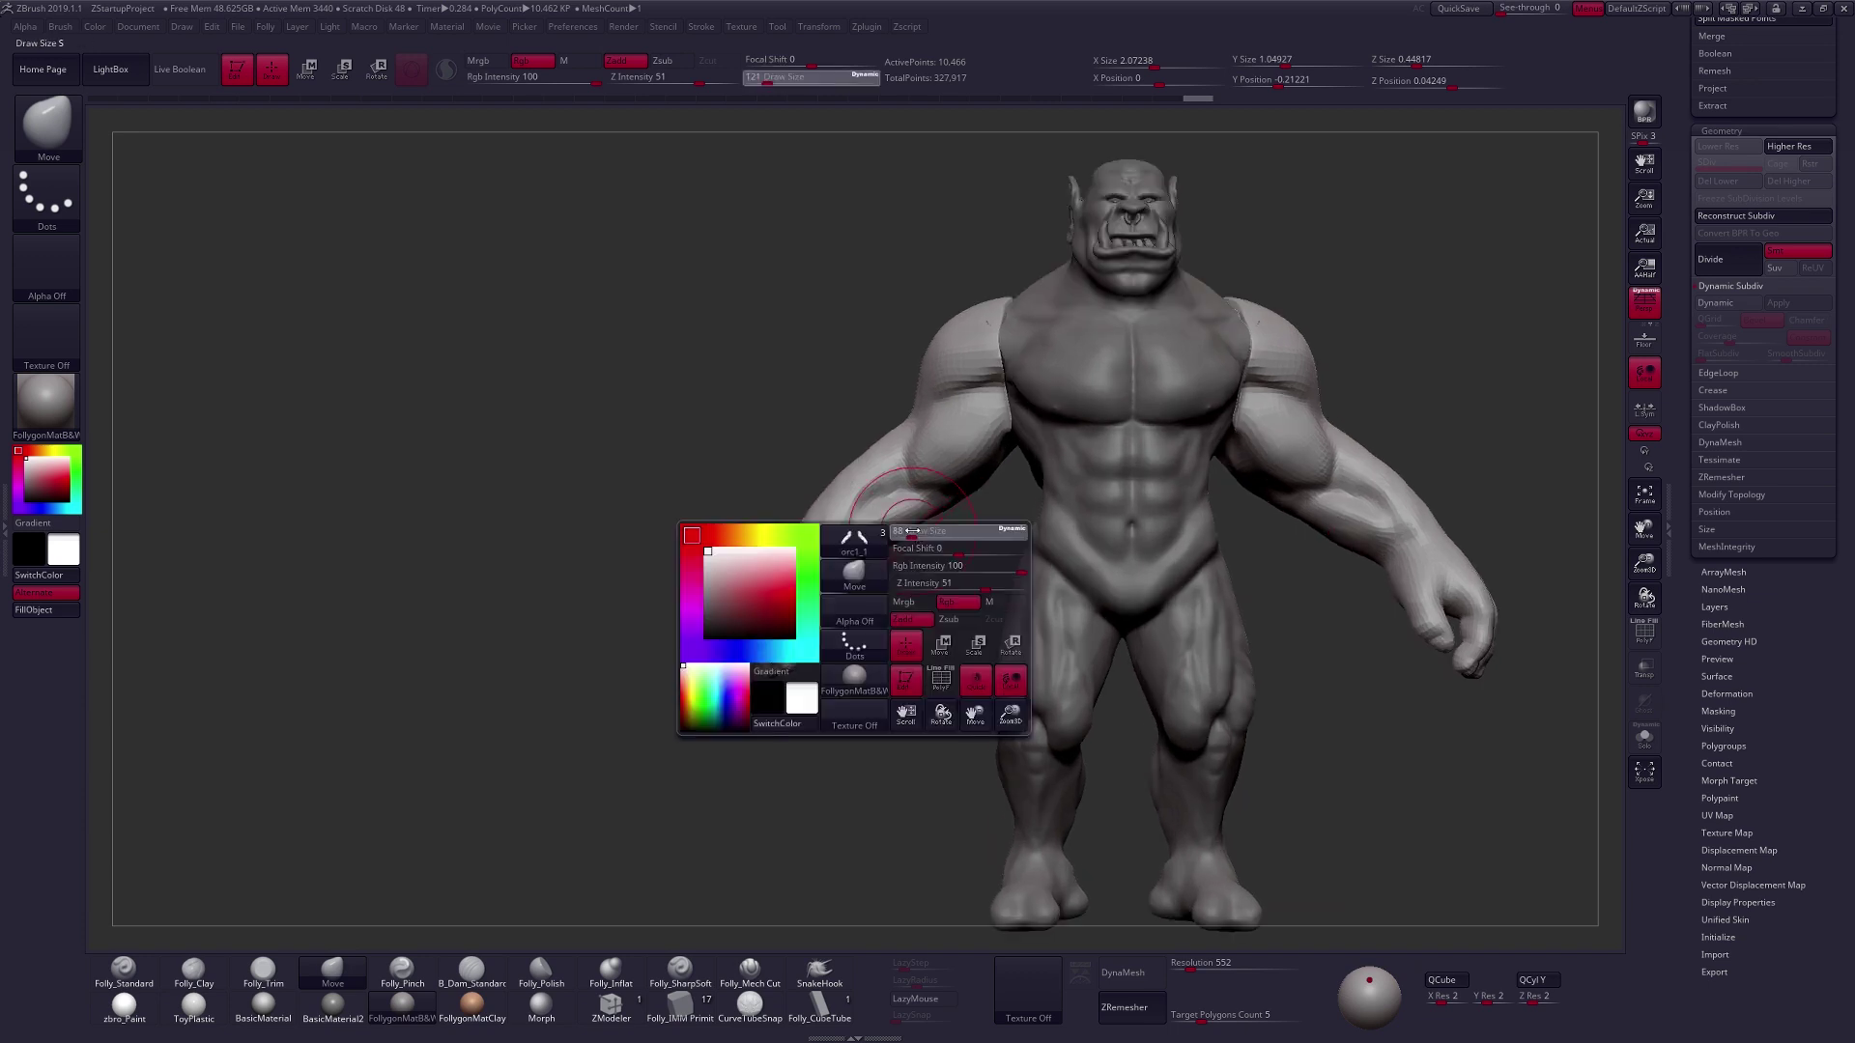
mouse_move(918, 534)
mouse_down()
mouse_move(853, 494)
mouse_move(893, 503)
mouse_up()
key(space)
key(space)
mouse_move(916, 466)
mouse_down()
mouse_move(987, 480)
mouse_move(858, 513)
mouse_move(908, 478)
mouse_up()
Adjust the forearm's outer profile from the side with the Move brush at draw size 96.
key(space)
key(space)
key(2)
key(space)
drag(695, 512, 903, 542)
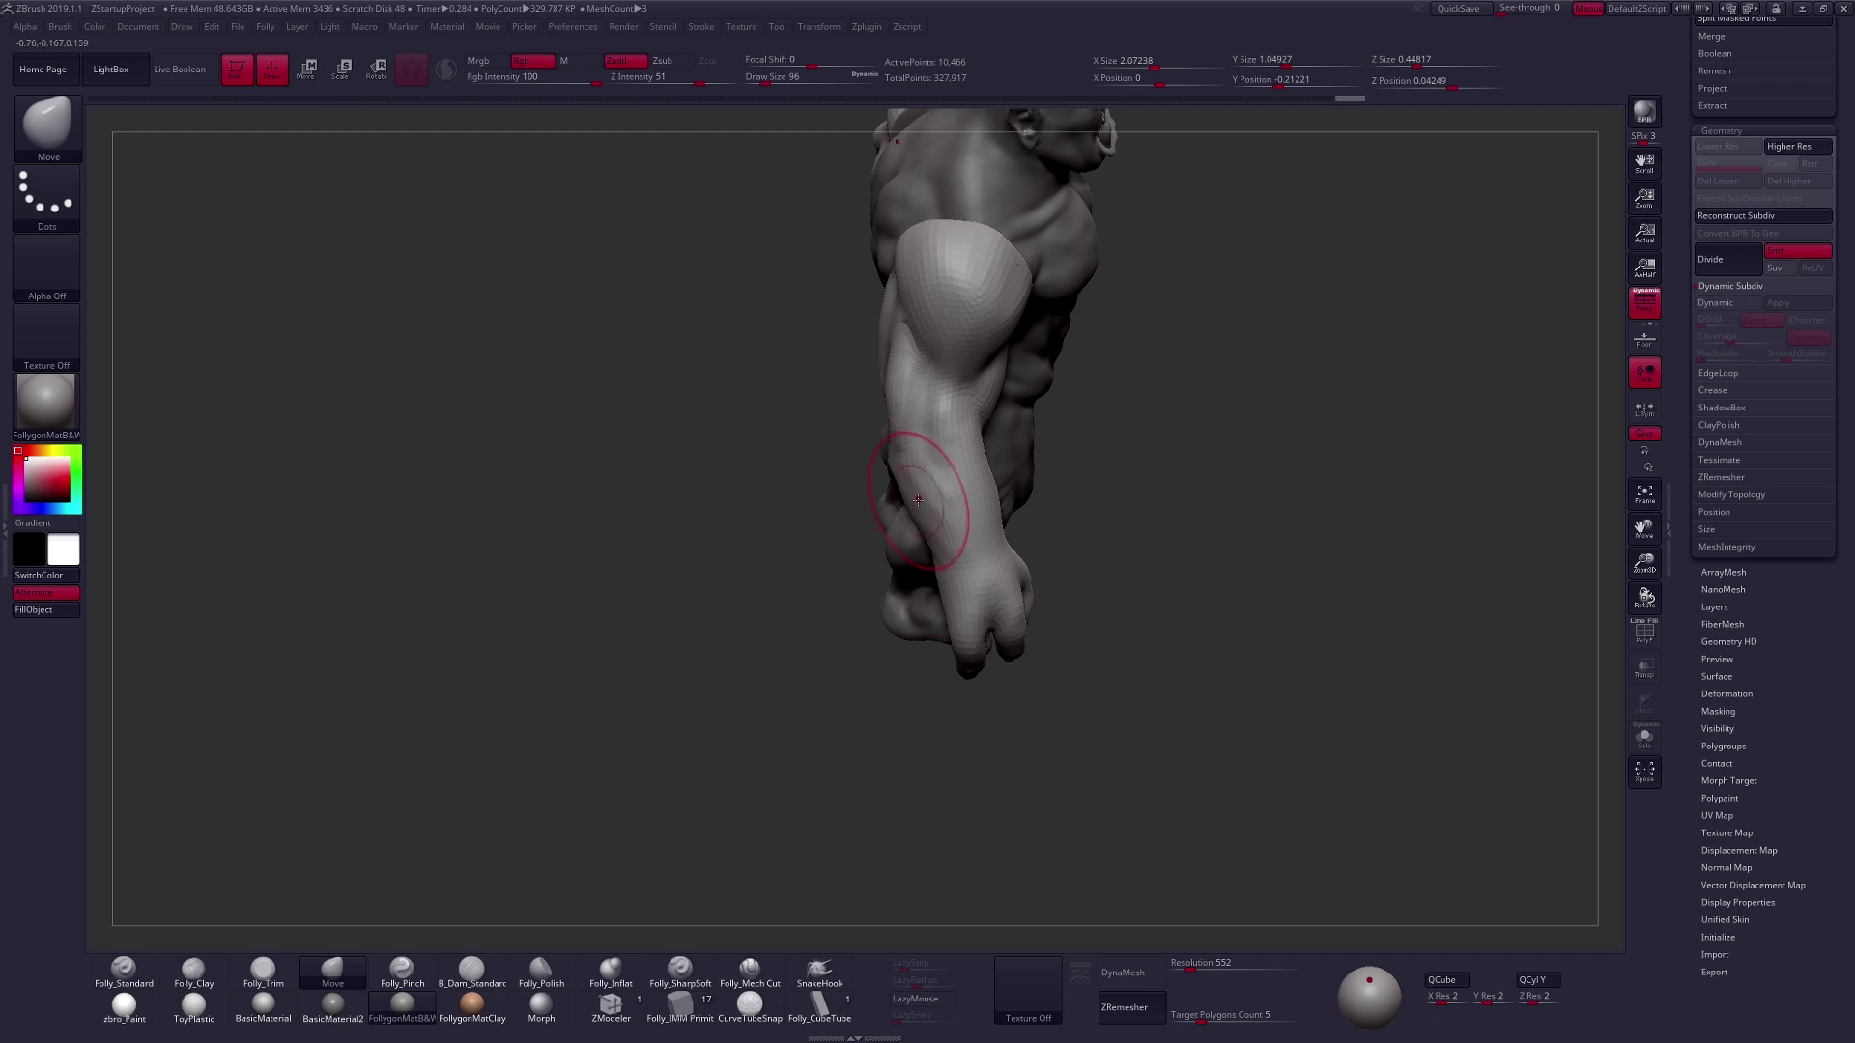
drag(918, 500, 913, 492)
drag(734, 521, 831, 464)
Refine the elbow and forearm contours from the side with the Move brush at draw sizes 104 and 81.
key(space)
drag(1053, 502, 863, 513)
right_drag(933, 658, 927, 596)
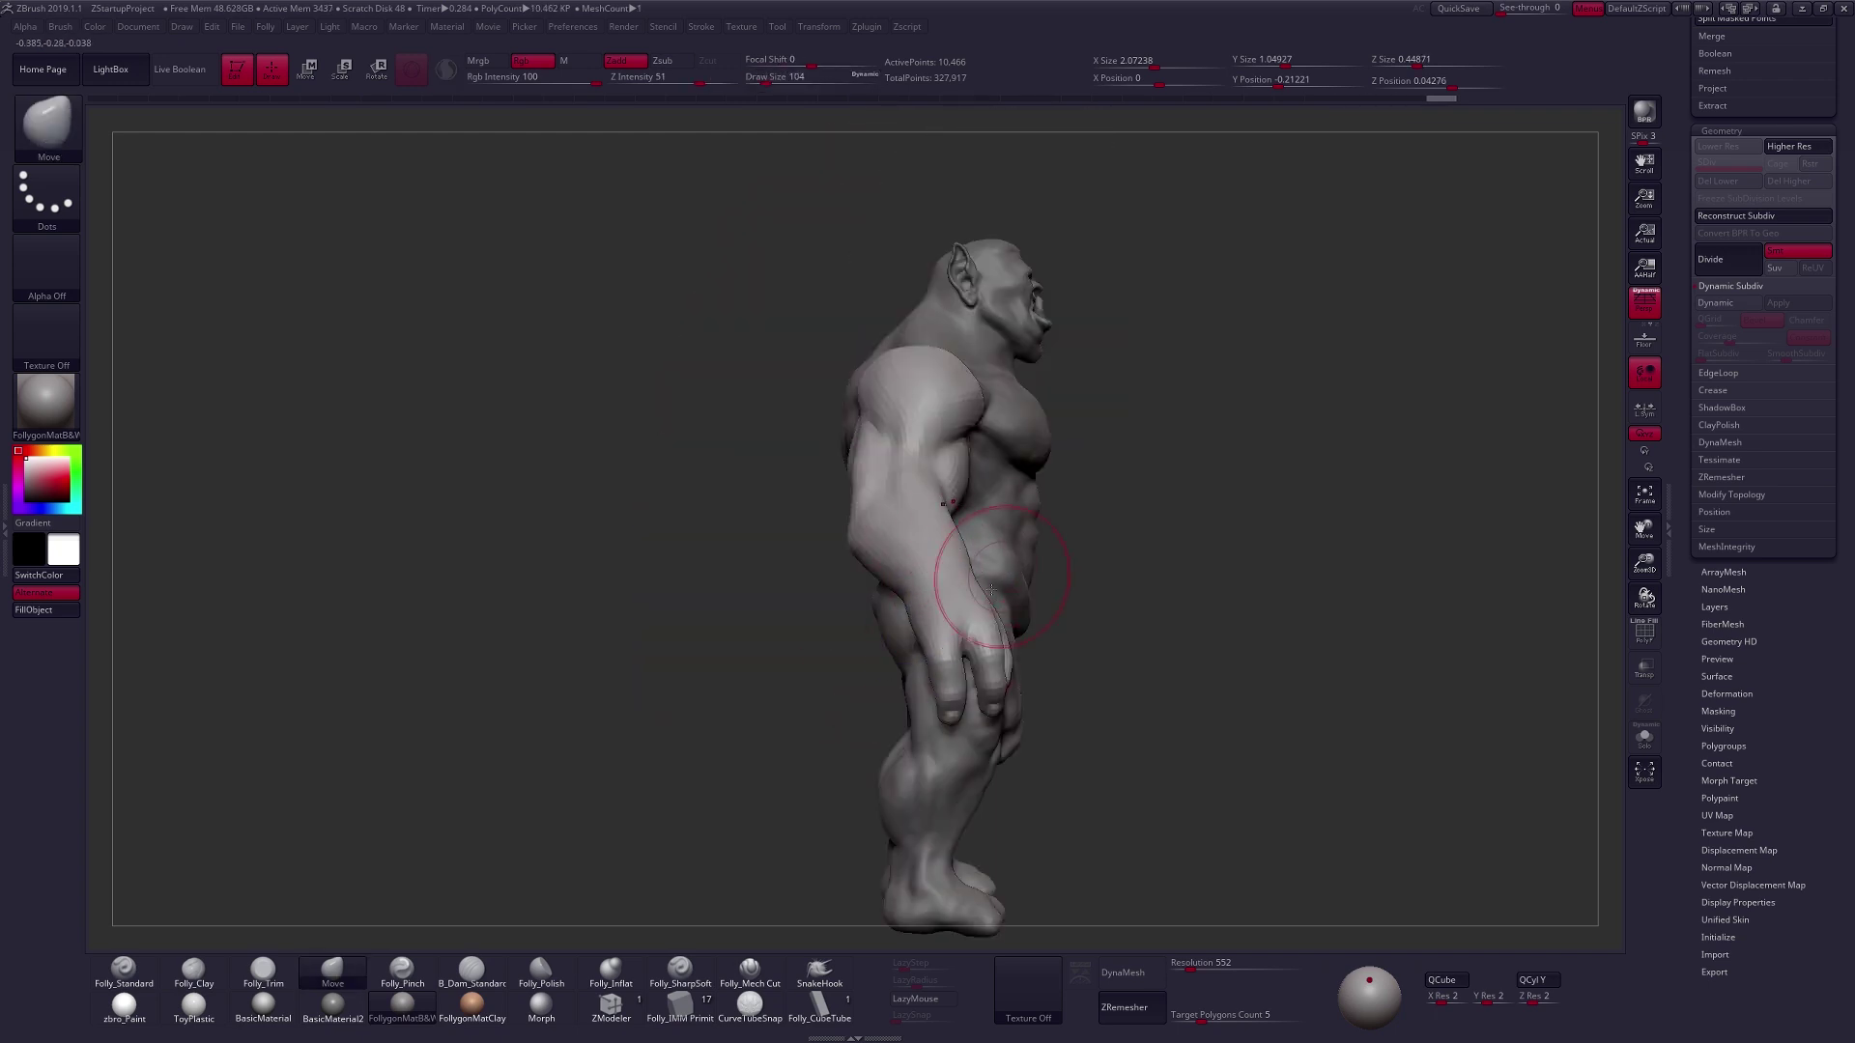
right_drag(949, 675, 930, 688)
key(space)
drag(952, 538, 941, 537)
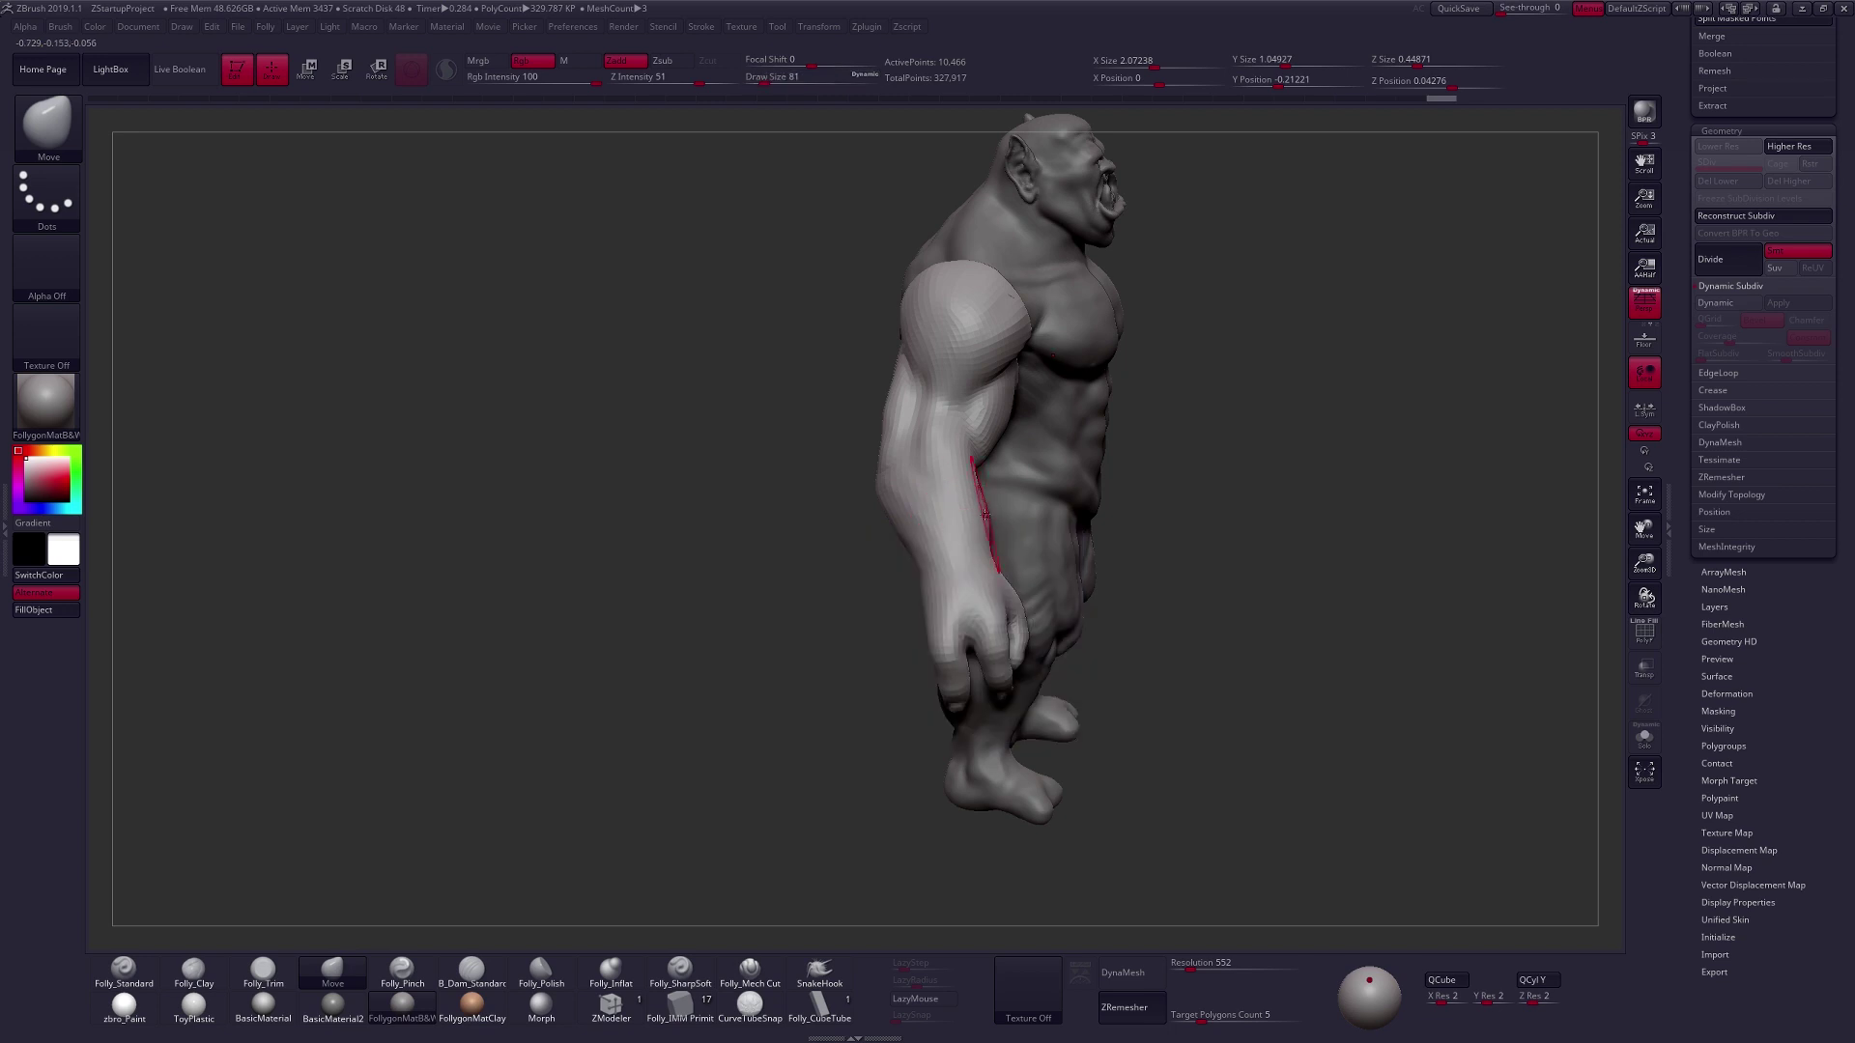
right_drag(986, 514, 987, 520)
drag(988, 504, 979, 506)
right_drag(980, 521, 925, 568)
Sculpt and smooth the forearms near the elbows with the Folly_Clay brush at draw size 96.
key(2)
shift+drag(1060, 522, 1043, 541)
right_drag(1048, 541, 1140, 517)
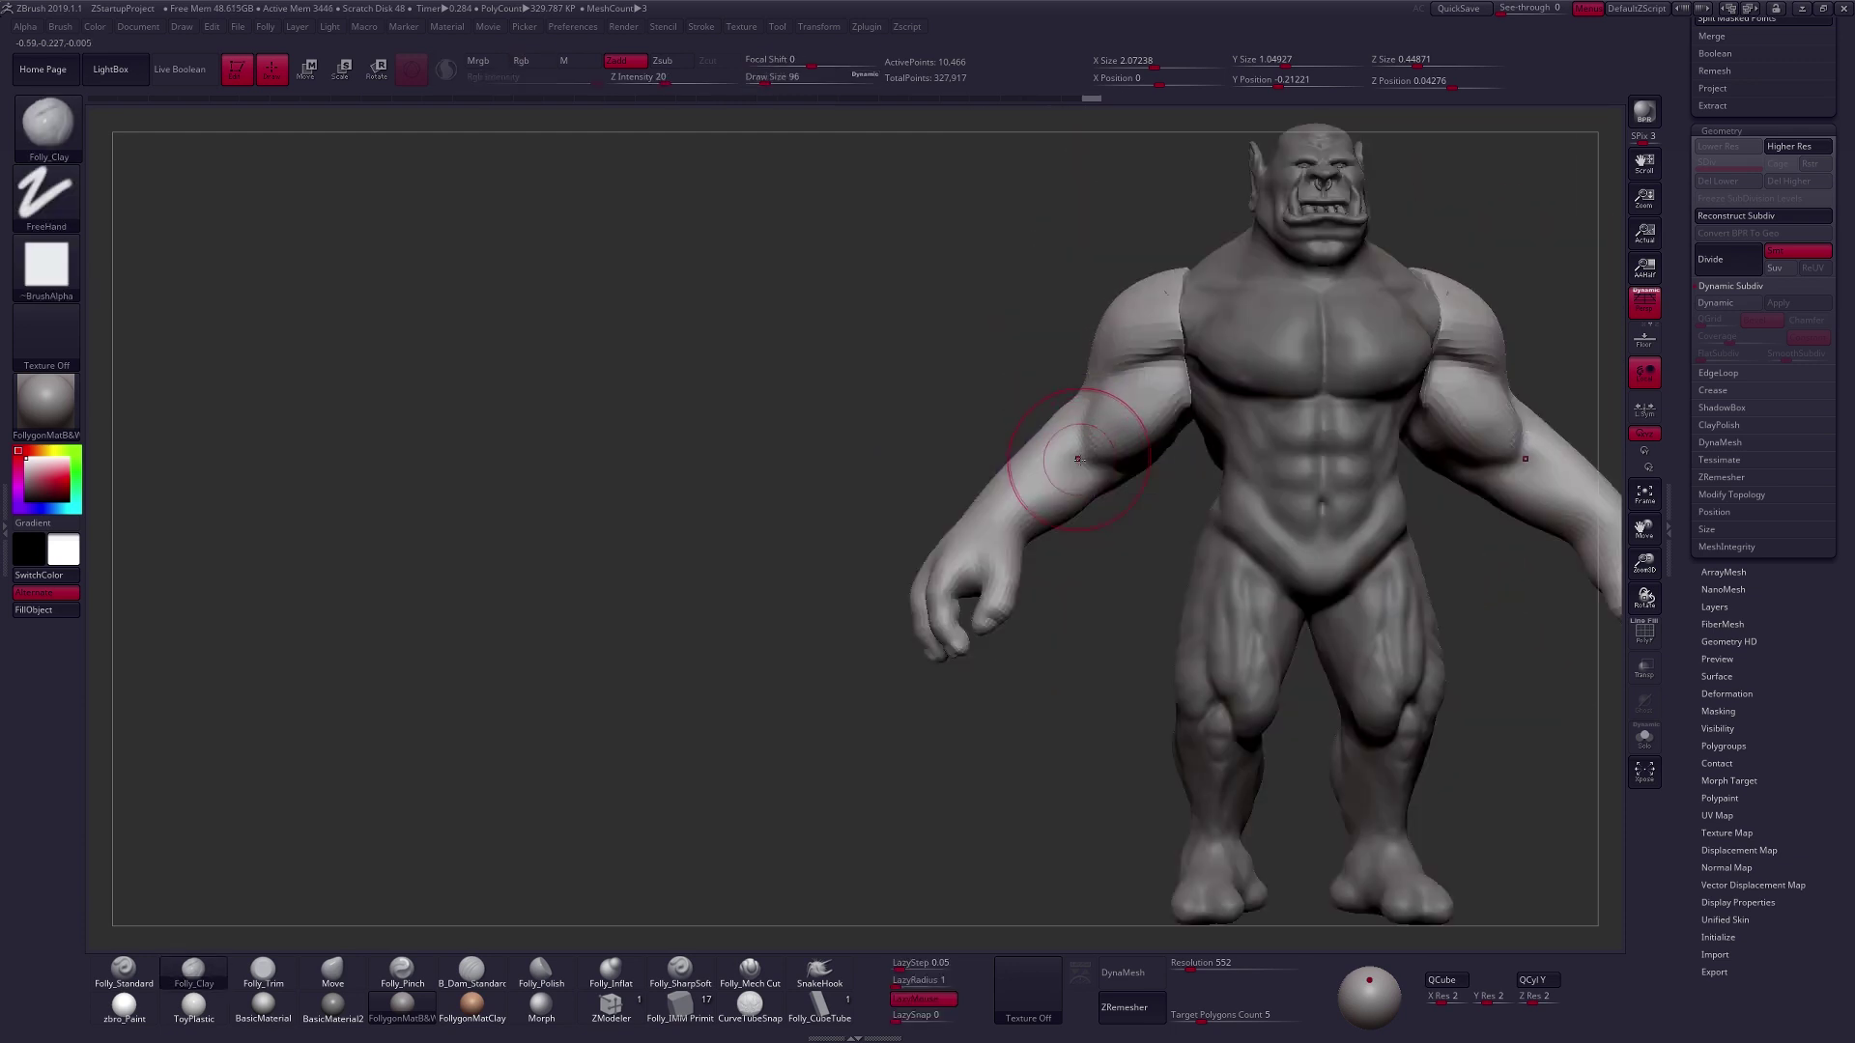
Adjust the forearm silhouette above the wrists with the Move brush at draw size 104.
key(4)
mouse_move(1044, 531)
mouse_down()
mouse_move(1061, 507)
mouse_move(1022, 503)
mouse_up()
key(s)
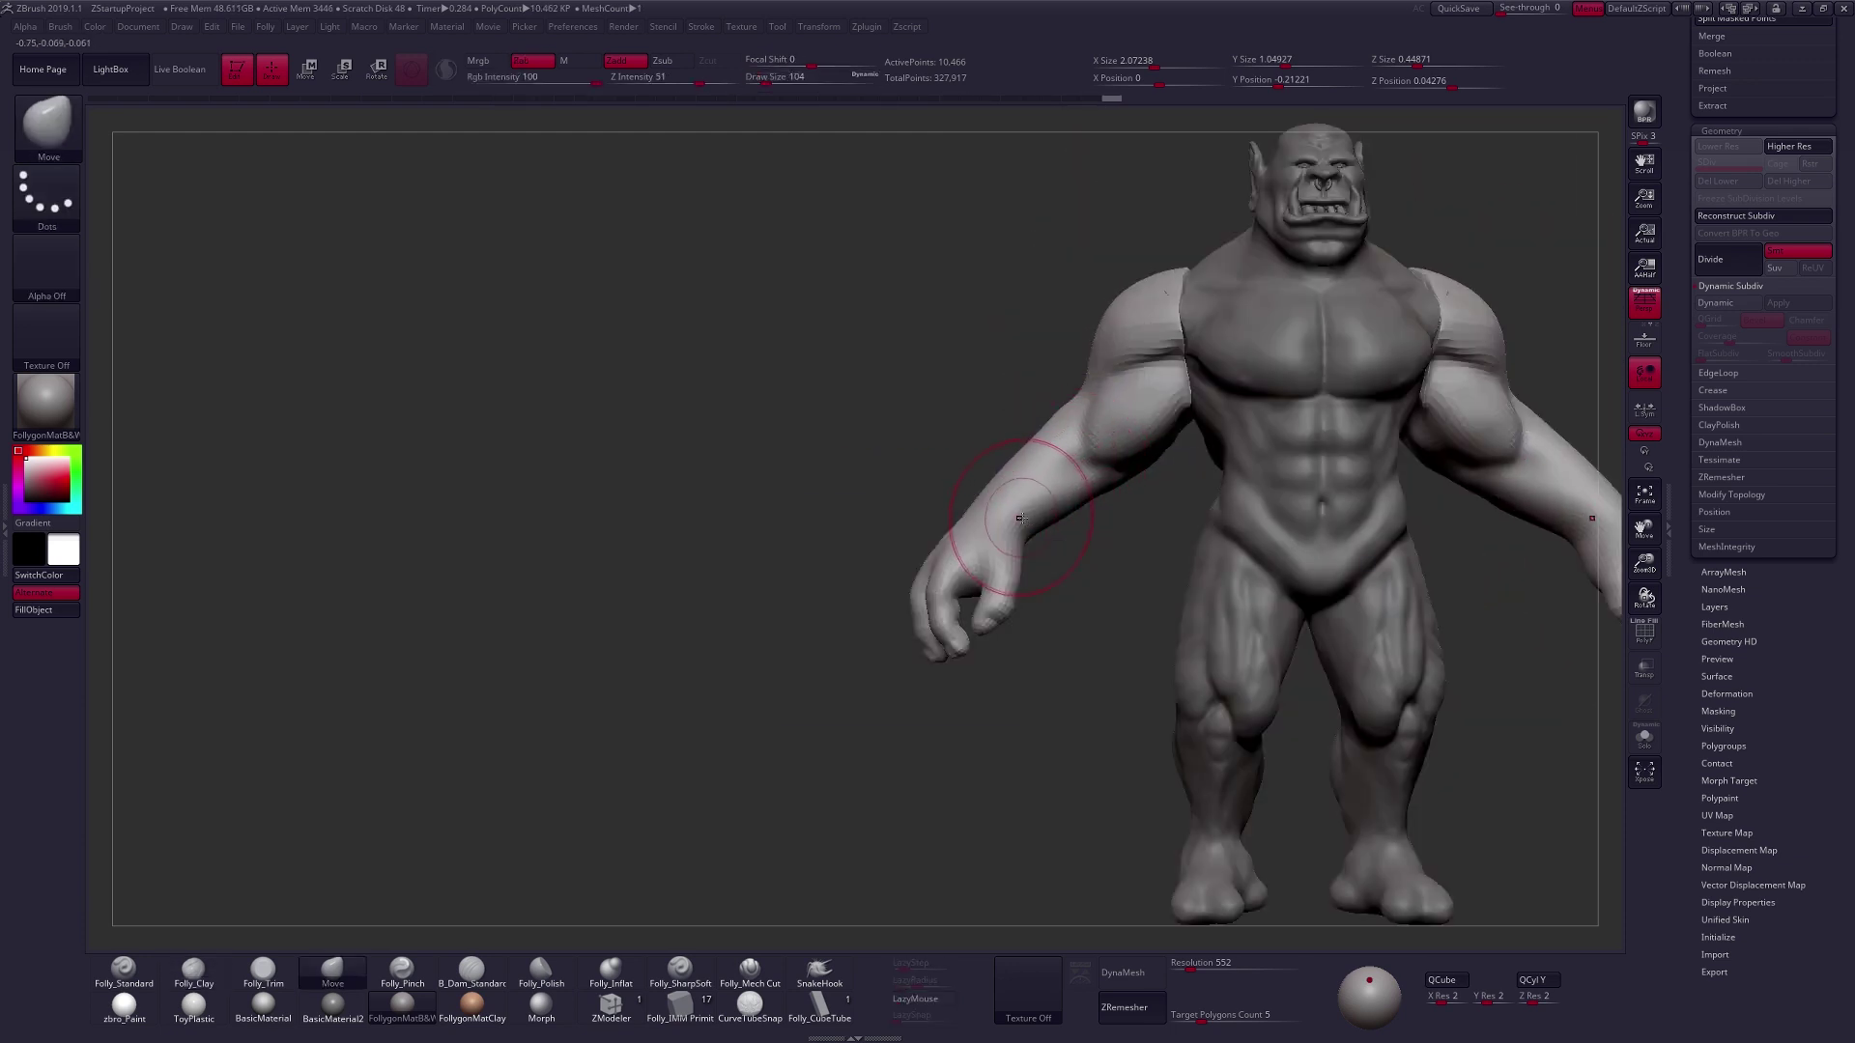
right_drag(1024, 514, 1049, 464)
drag(994, 568, 1092, 572)
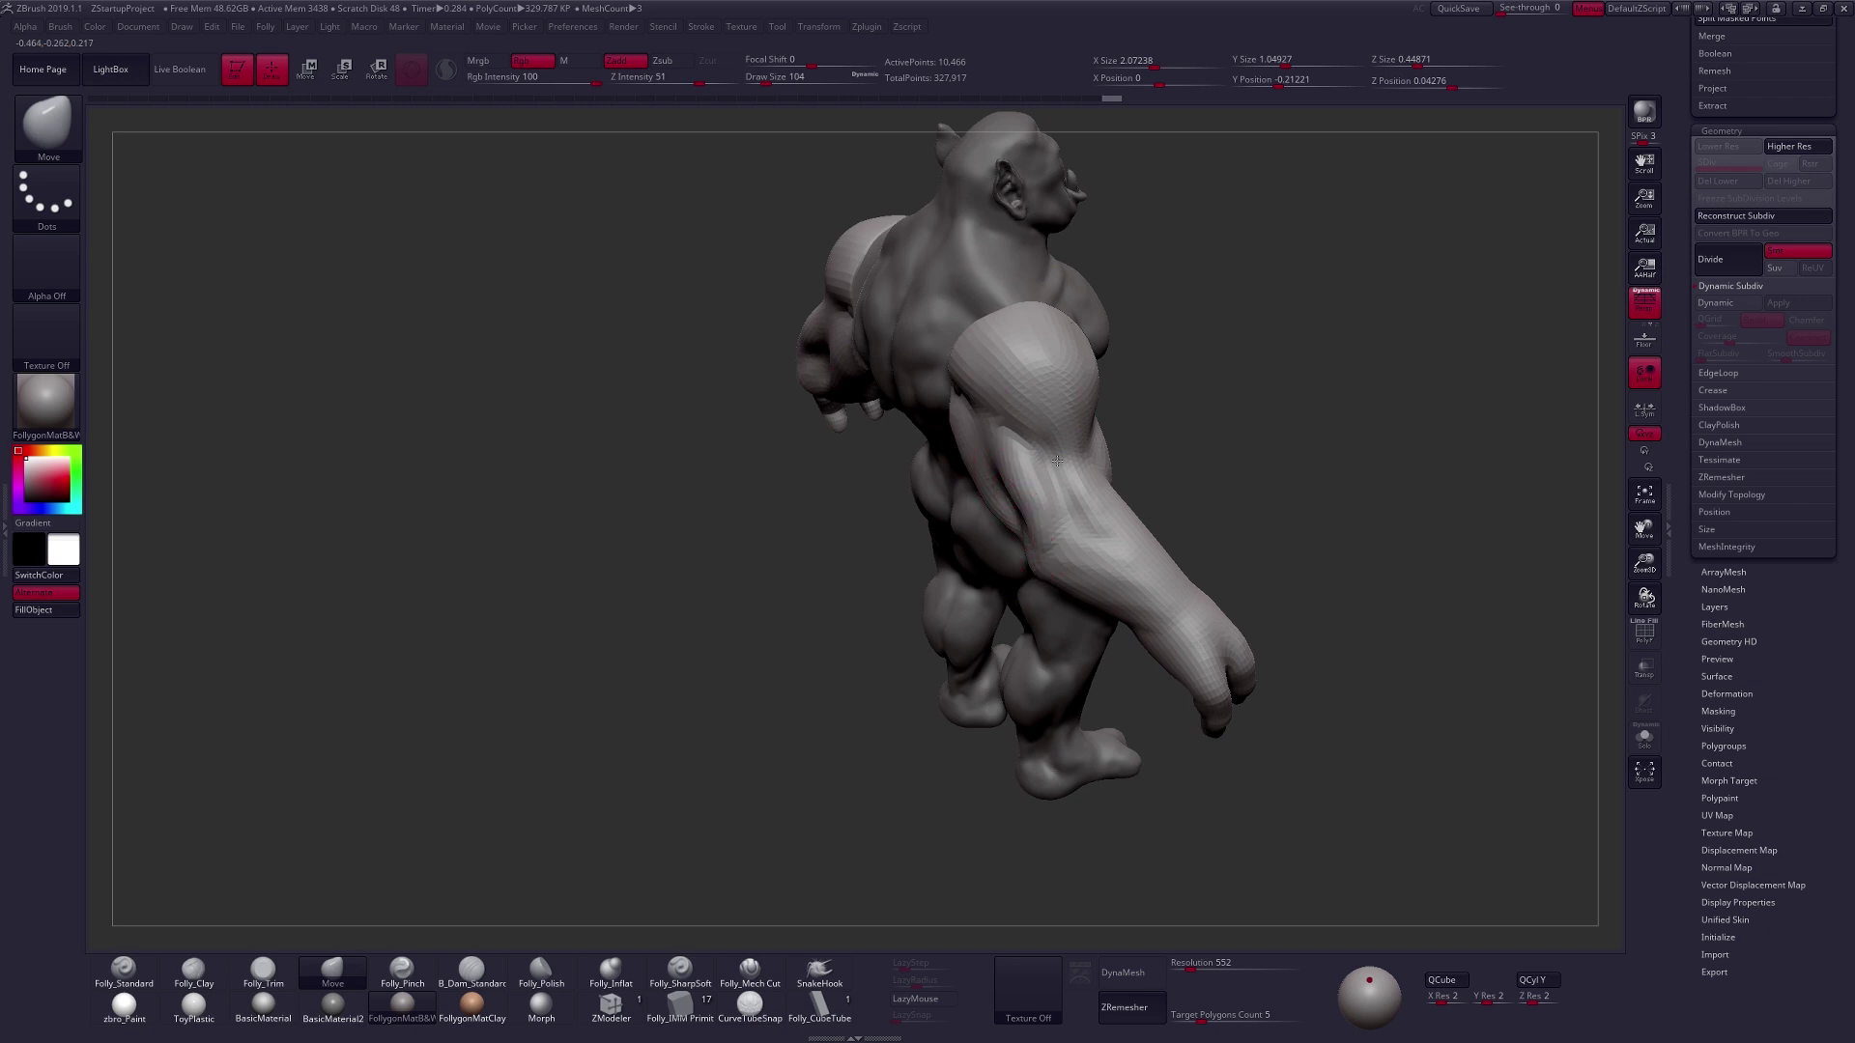
Isolate the arms and build up the triceps with the Folly_Clay brush at draw size 74, finishing with the body shown again.
key(space)
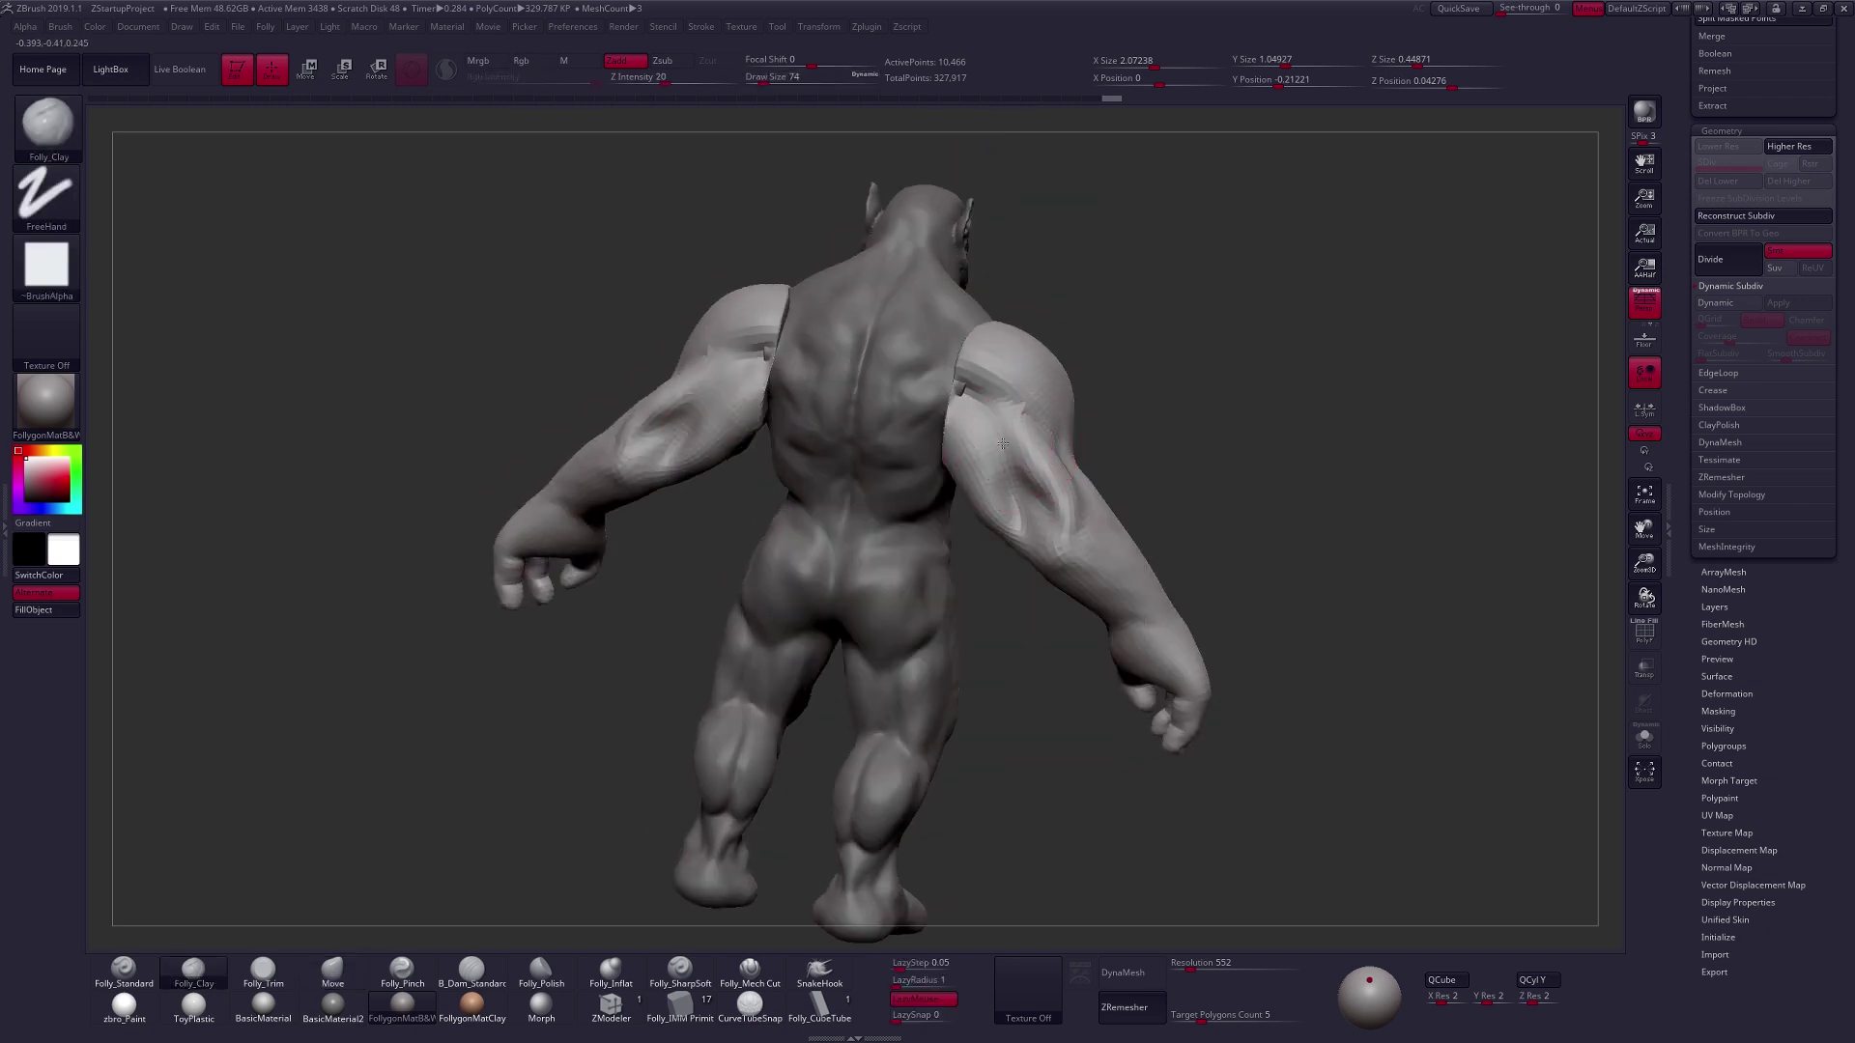
shift+right_drag(1003, 444, 999, 424)
key(alt+s)
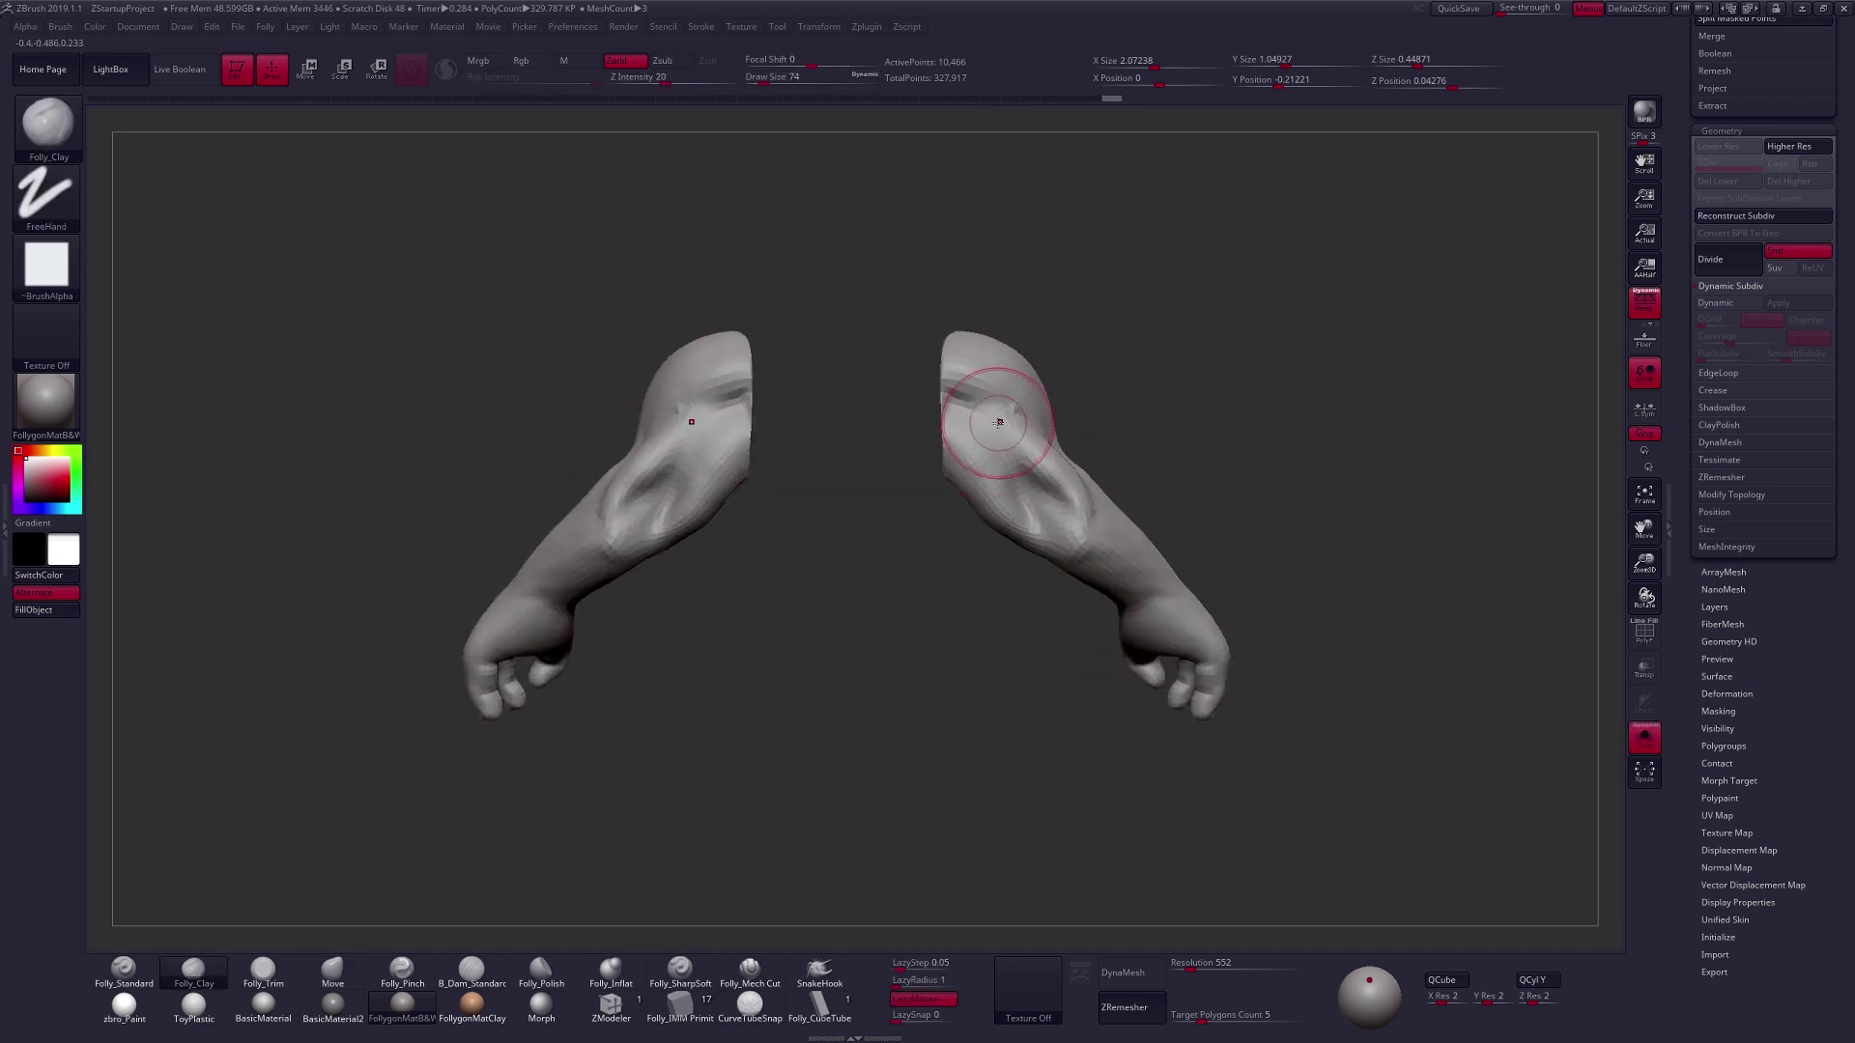
drag(1025, 464, 1022, 505)
mouse_move(1036, 471)
mouse_down()
mouse_move(1038, 515)
mouse_move(1030, 491)
mouse_up()
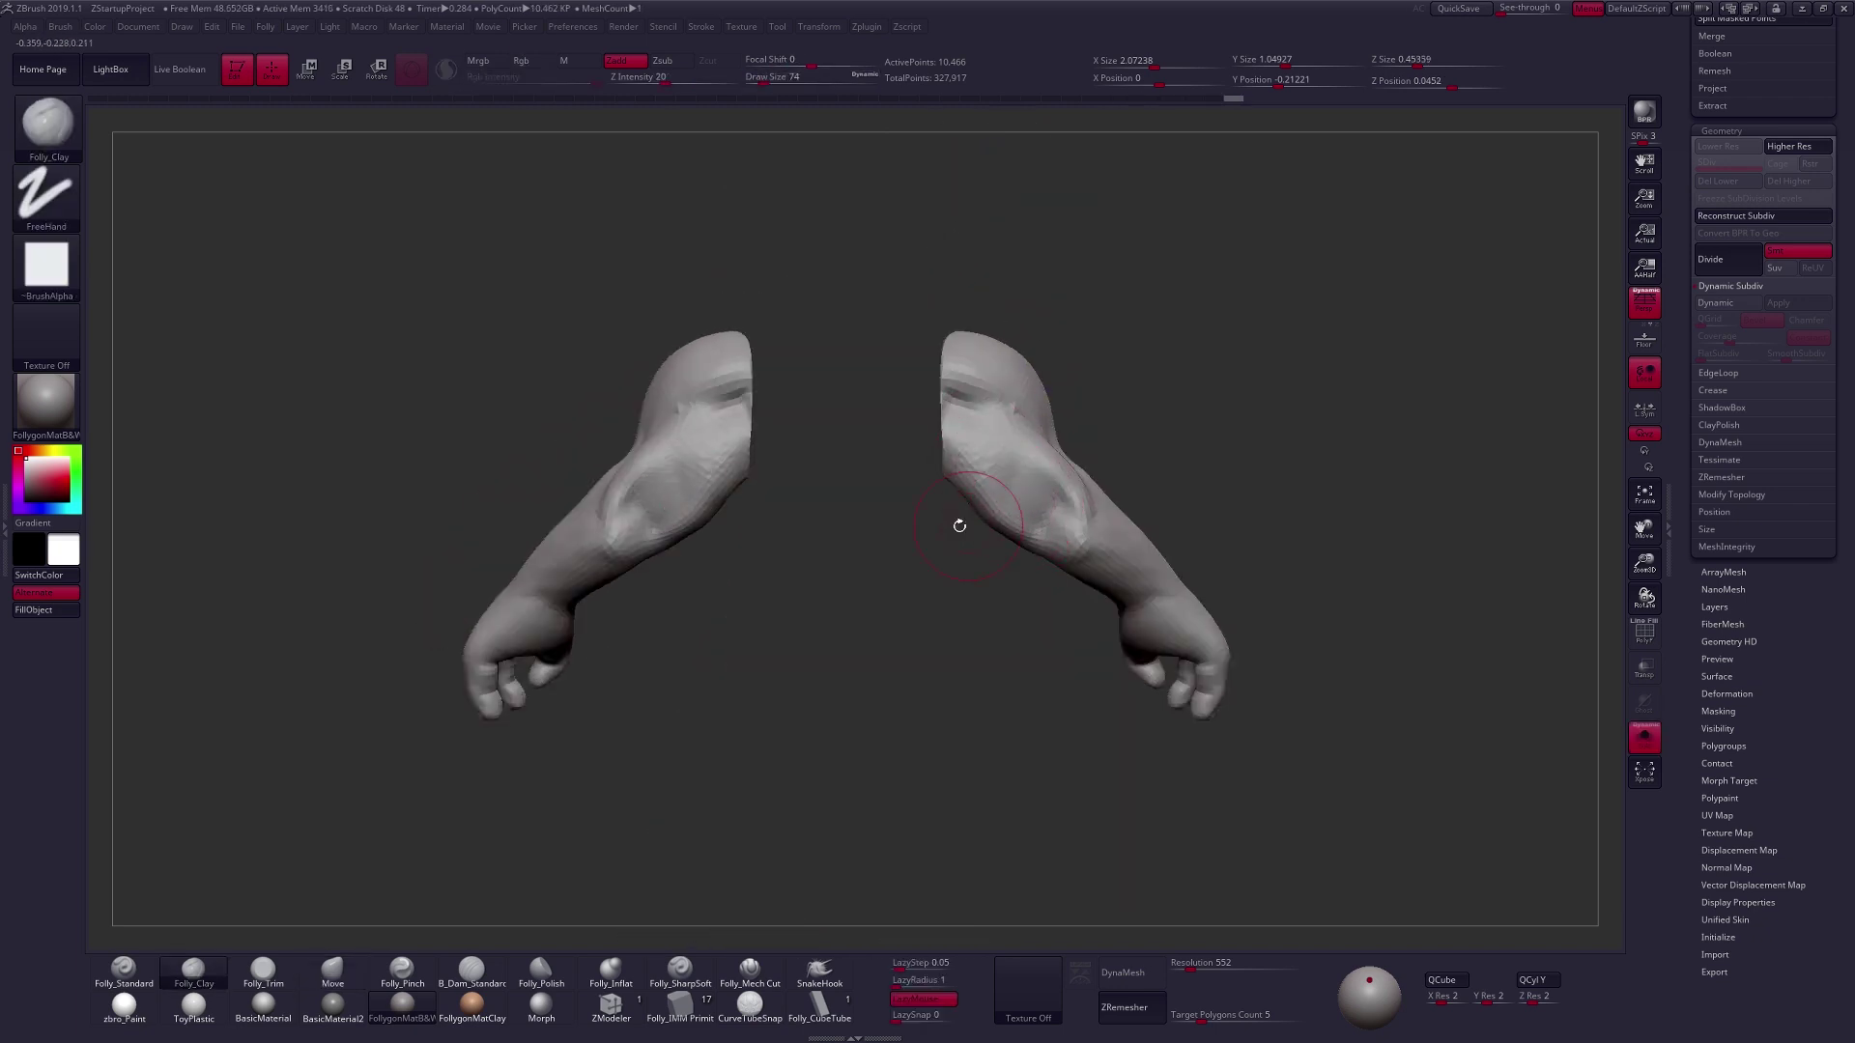
key(shift+s)
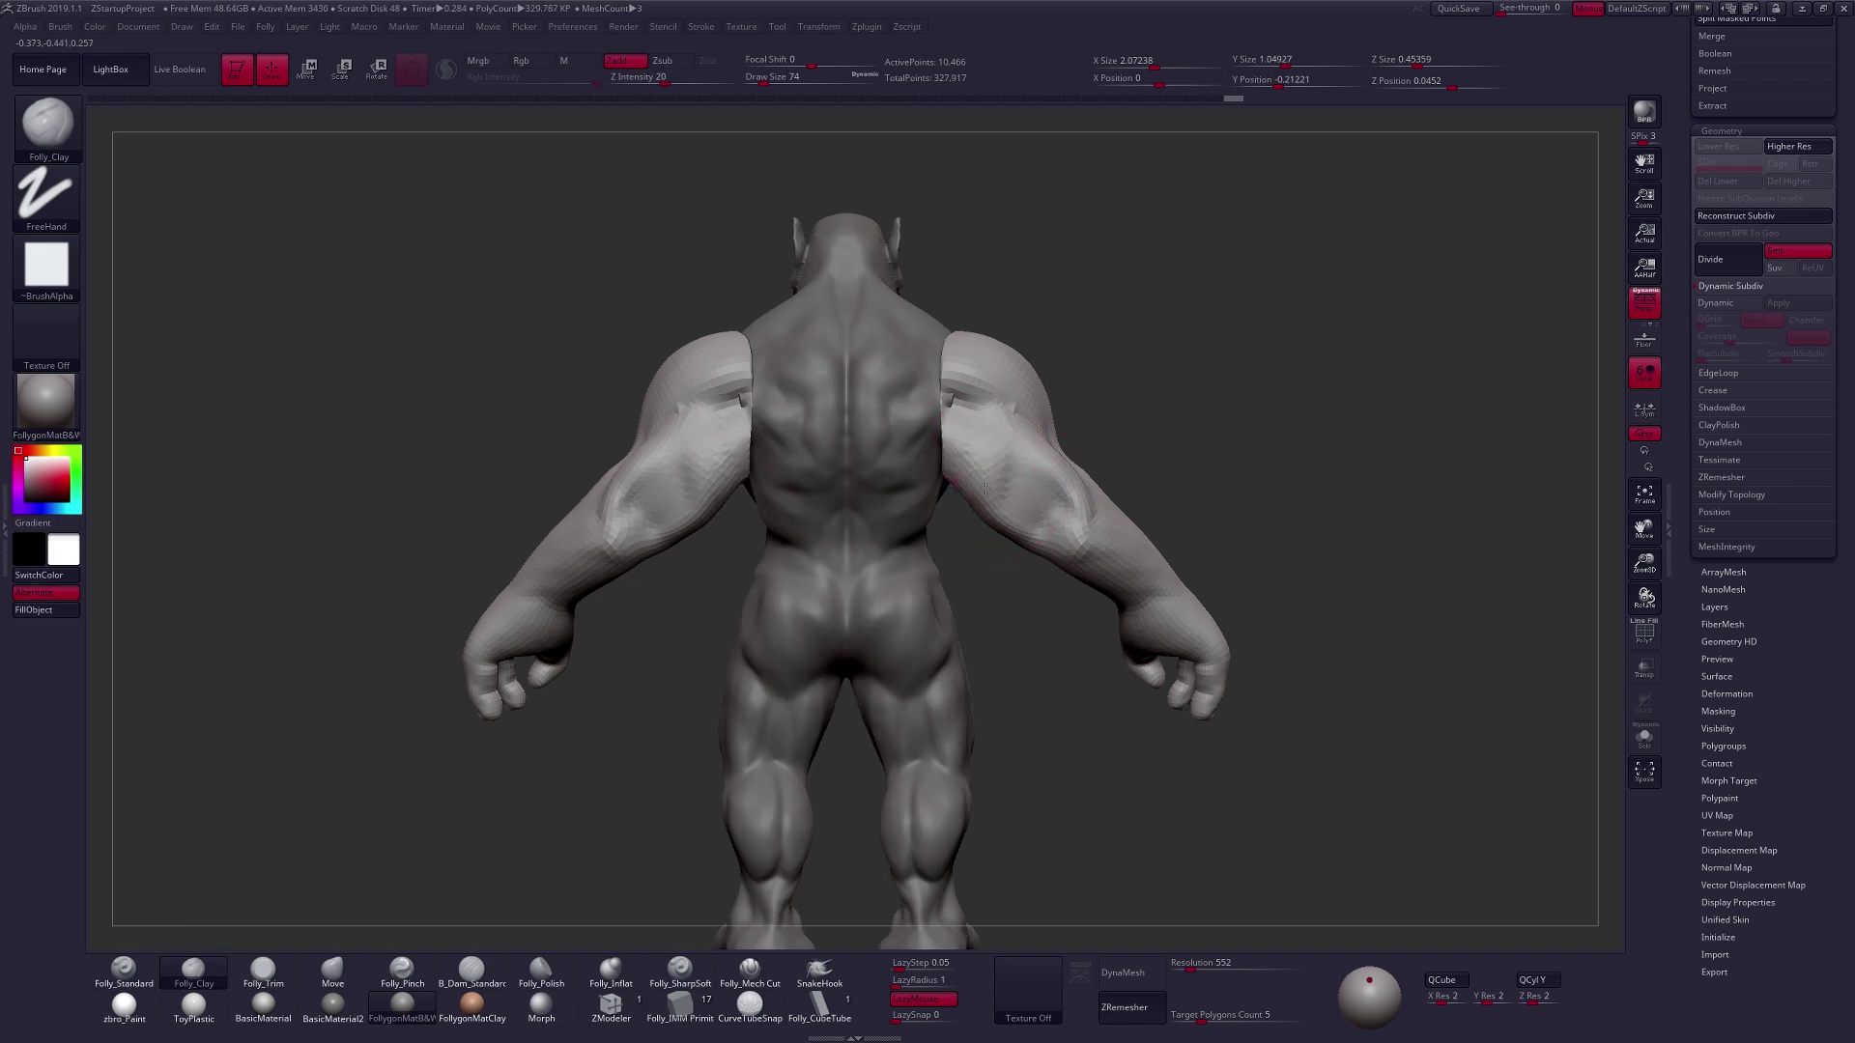
drag(1014, 478, 1026, 523)
Reshape the back of the upper arms and the elbows with the Move brush at draw size 74.
right_drag(1024, 527, 763, 512)
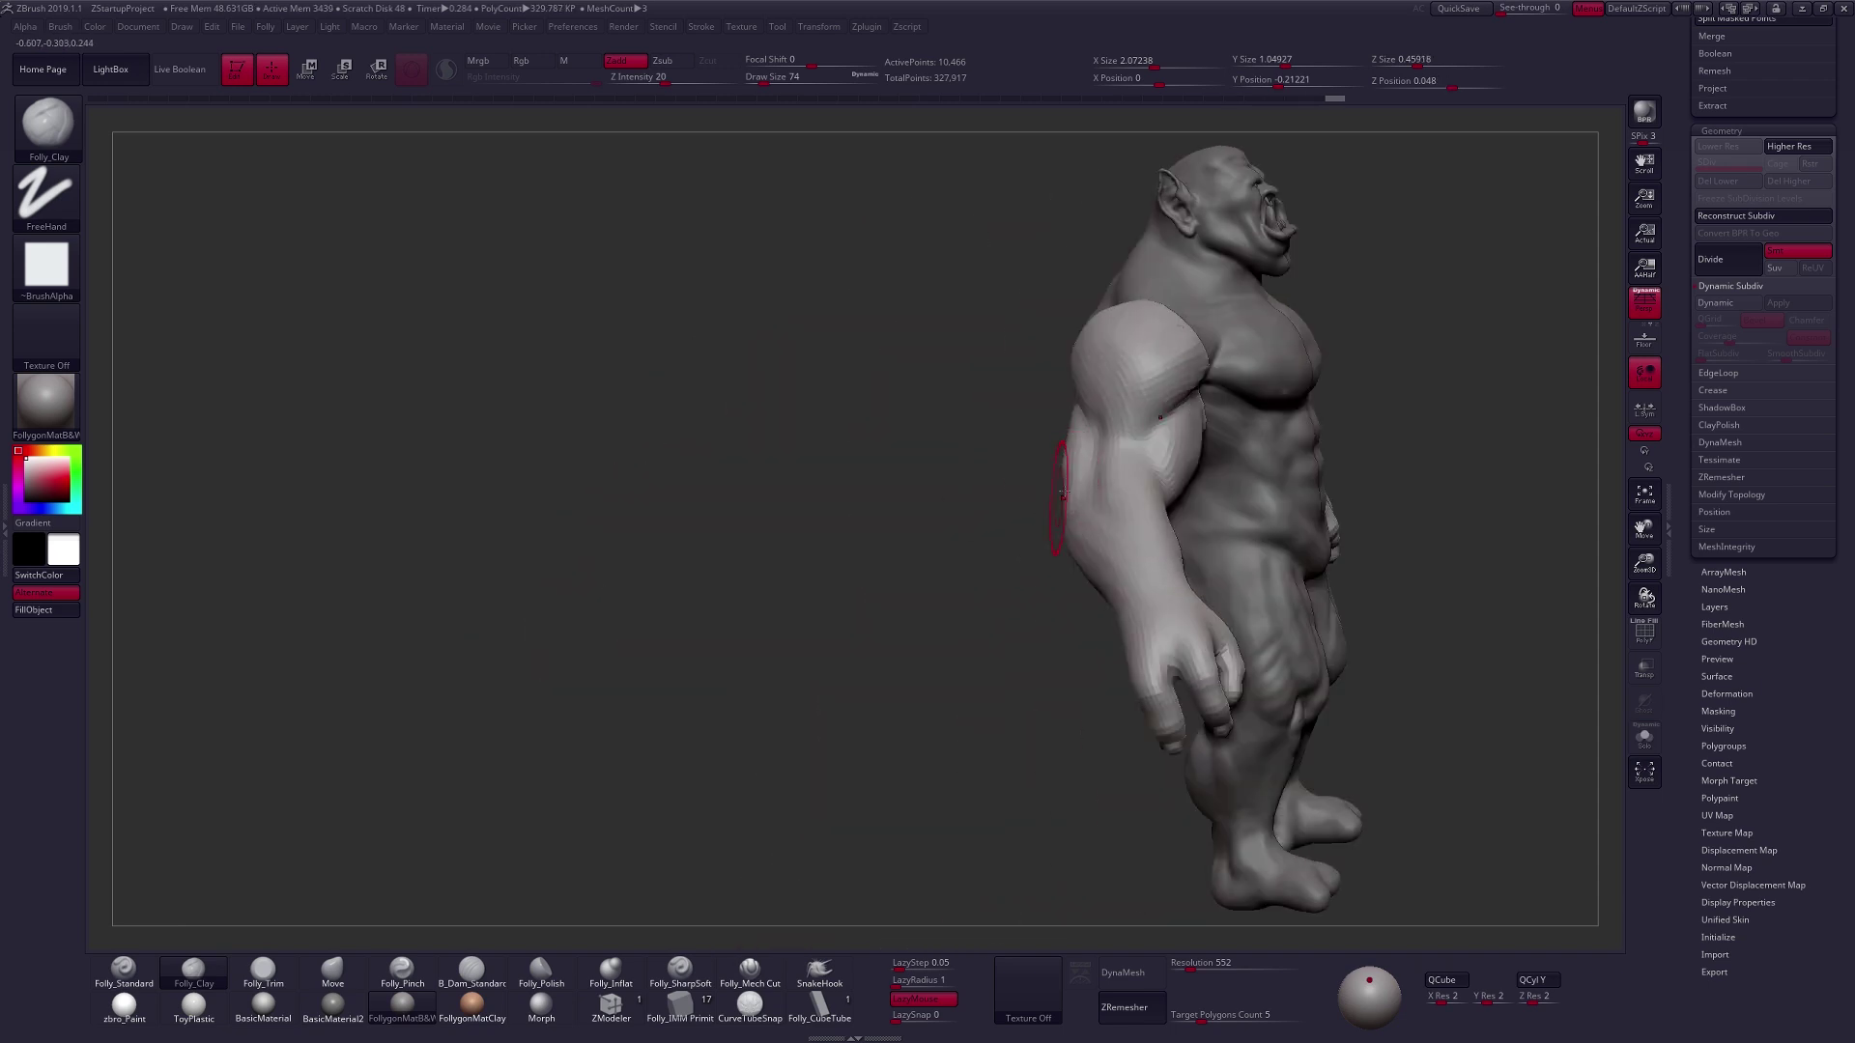
key(b)
key(m)
key(v)
drag(1079, 419, 1088, 427)
mouse_move(1088, 427)
right_down()
mouse_move(1203, 451)
mouse_move(1198, 470)
right_up()
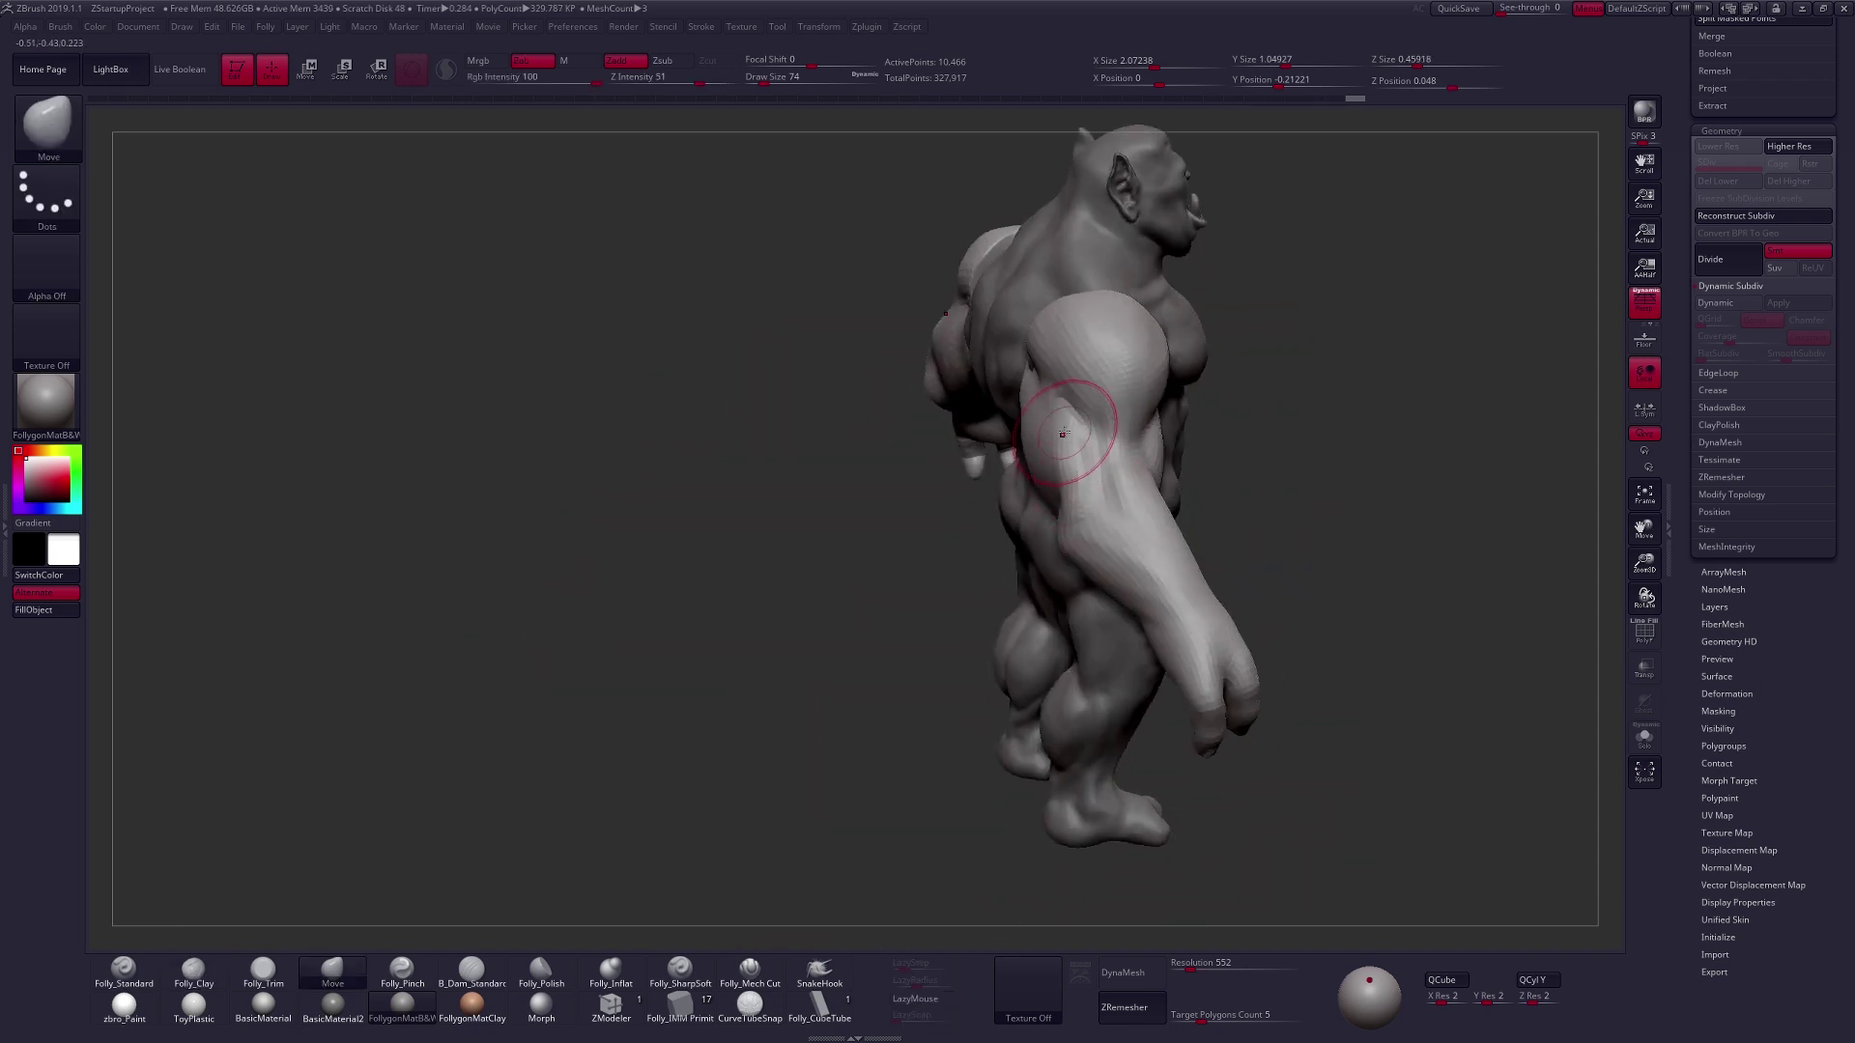
drag(1069, 497, 1067, 491)
right_drag(1068, 489, 1198, 454)
alt+right_drag(986, 542, 1226, 560)
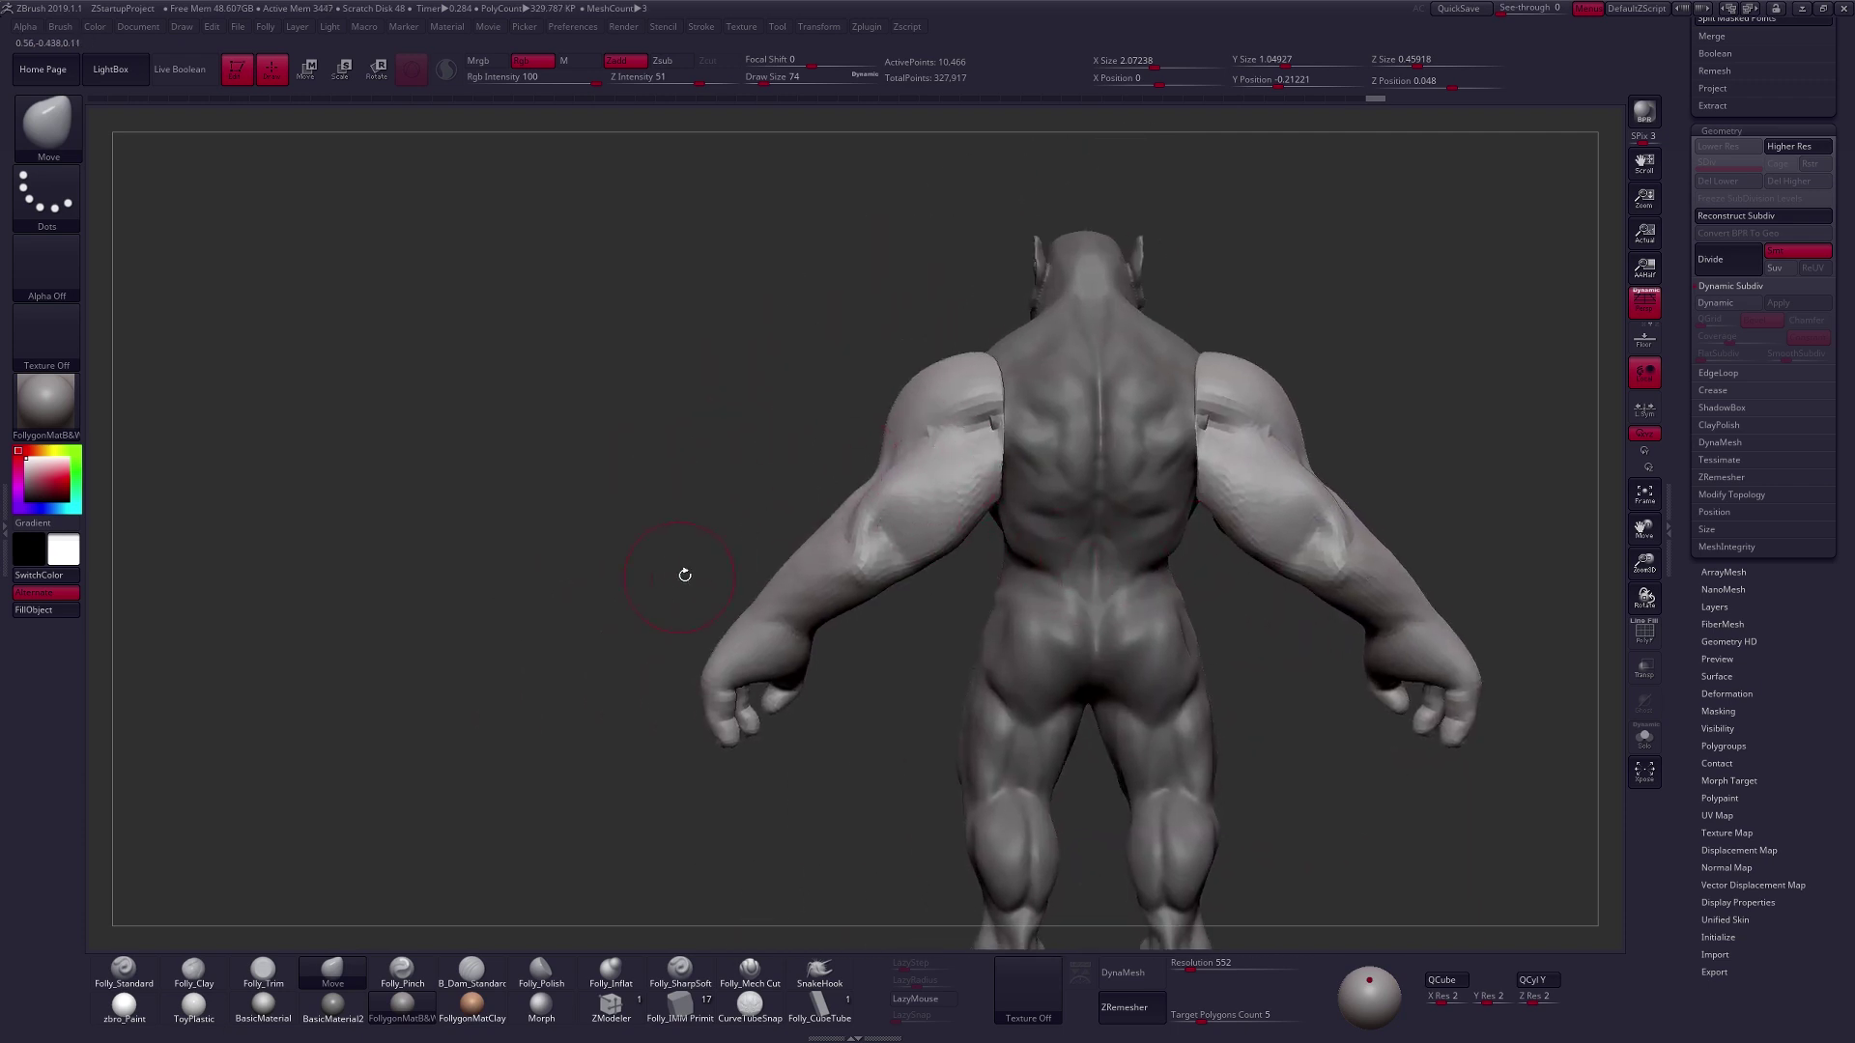
Sculpt the triceps down to the elbows with the Folly_Clay brush at draw size 74, temporarily isolating the arms.
key(2)
right_drag(957, 477, 1001, 470)
key(alt+s)
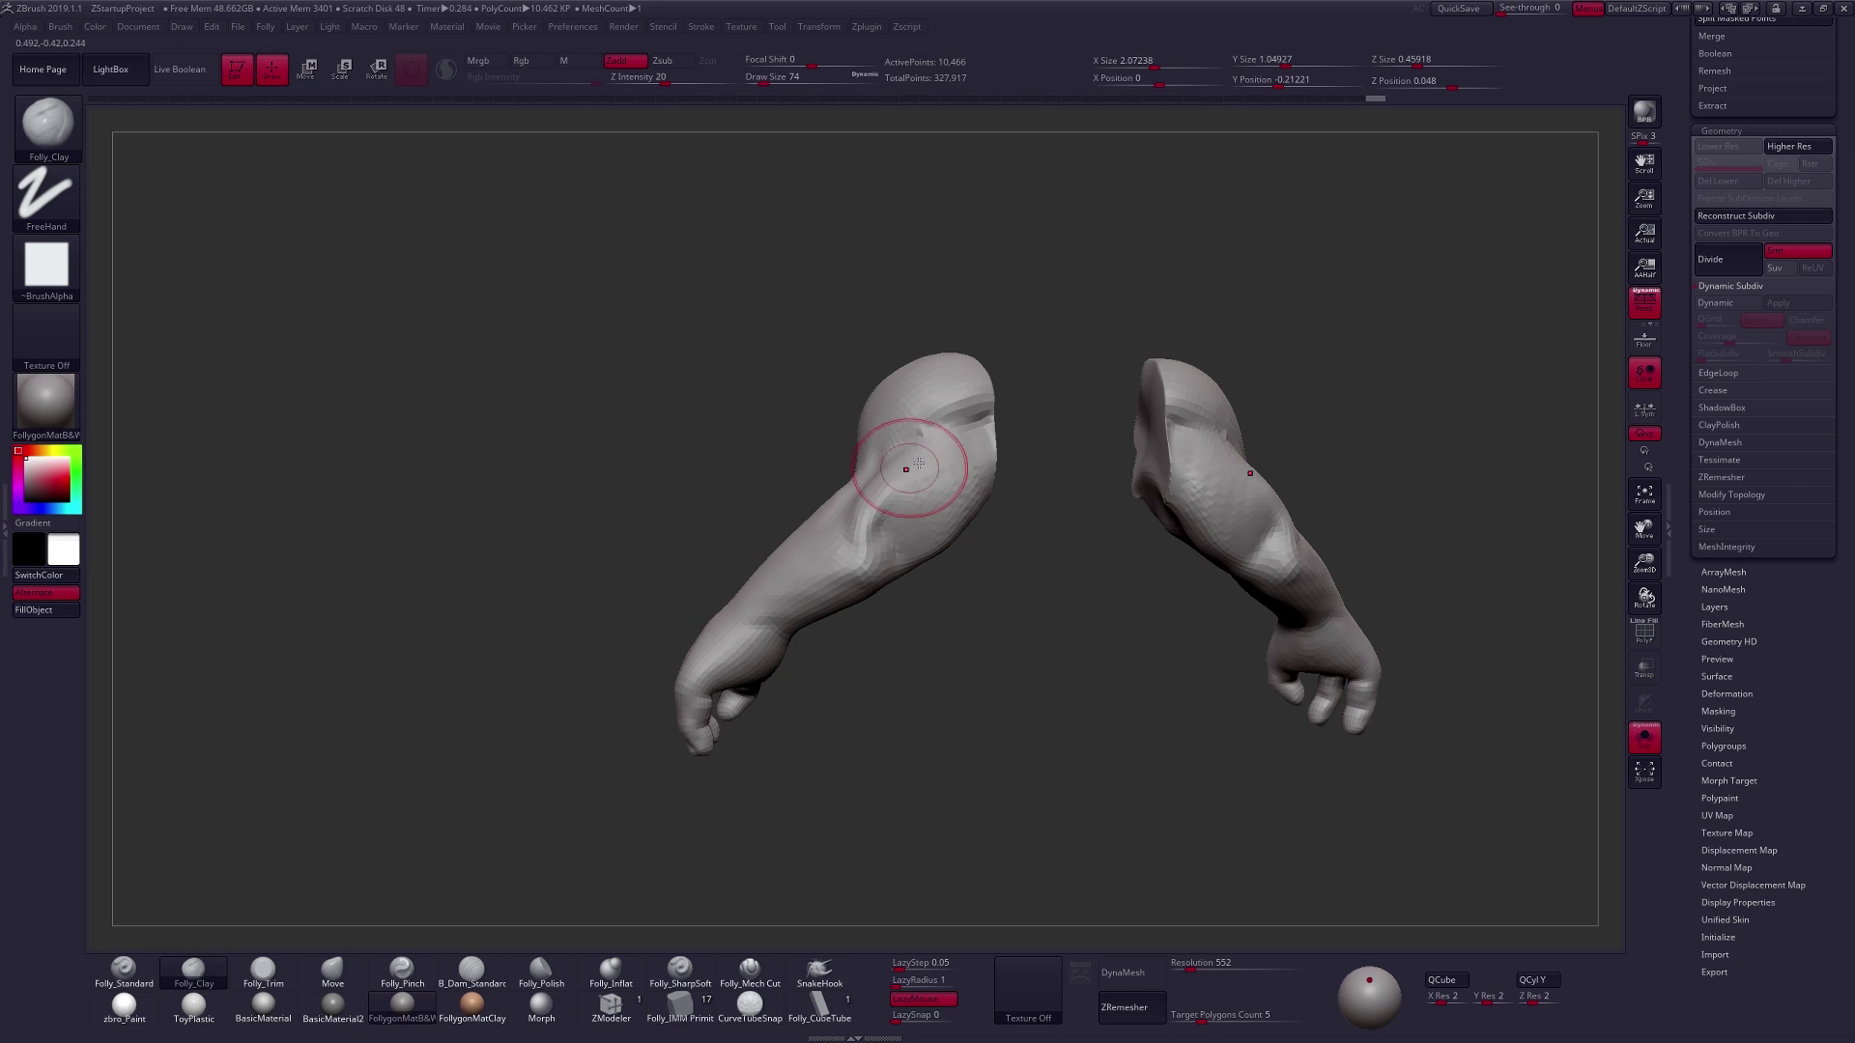
key(alt+s)
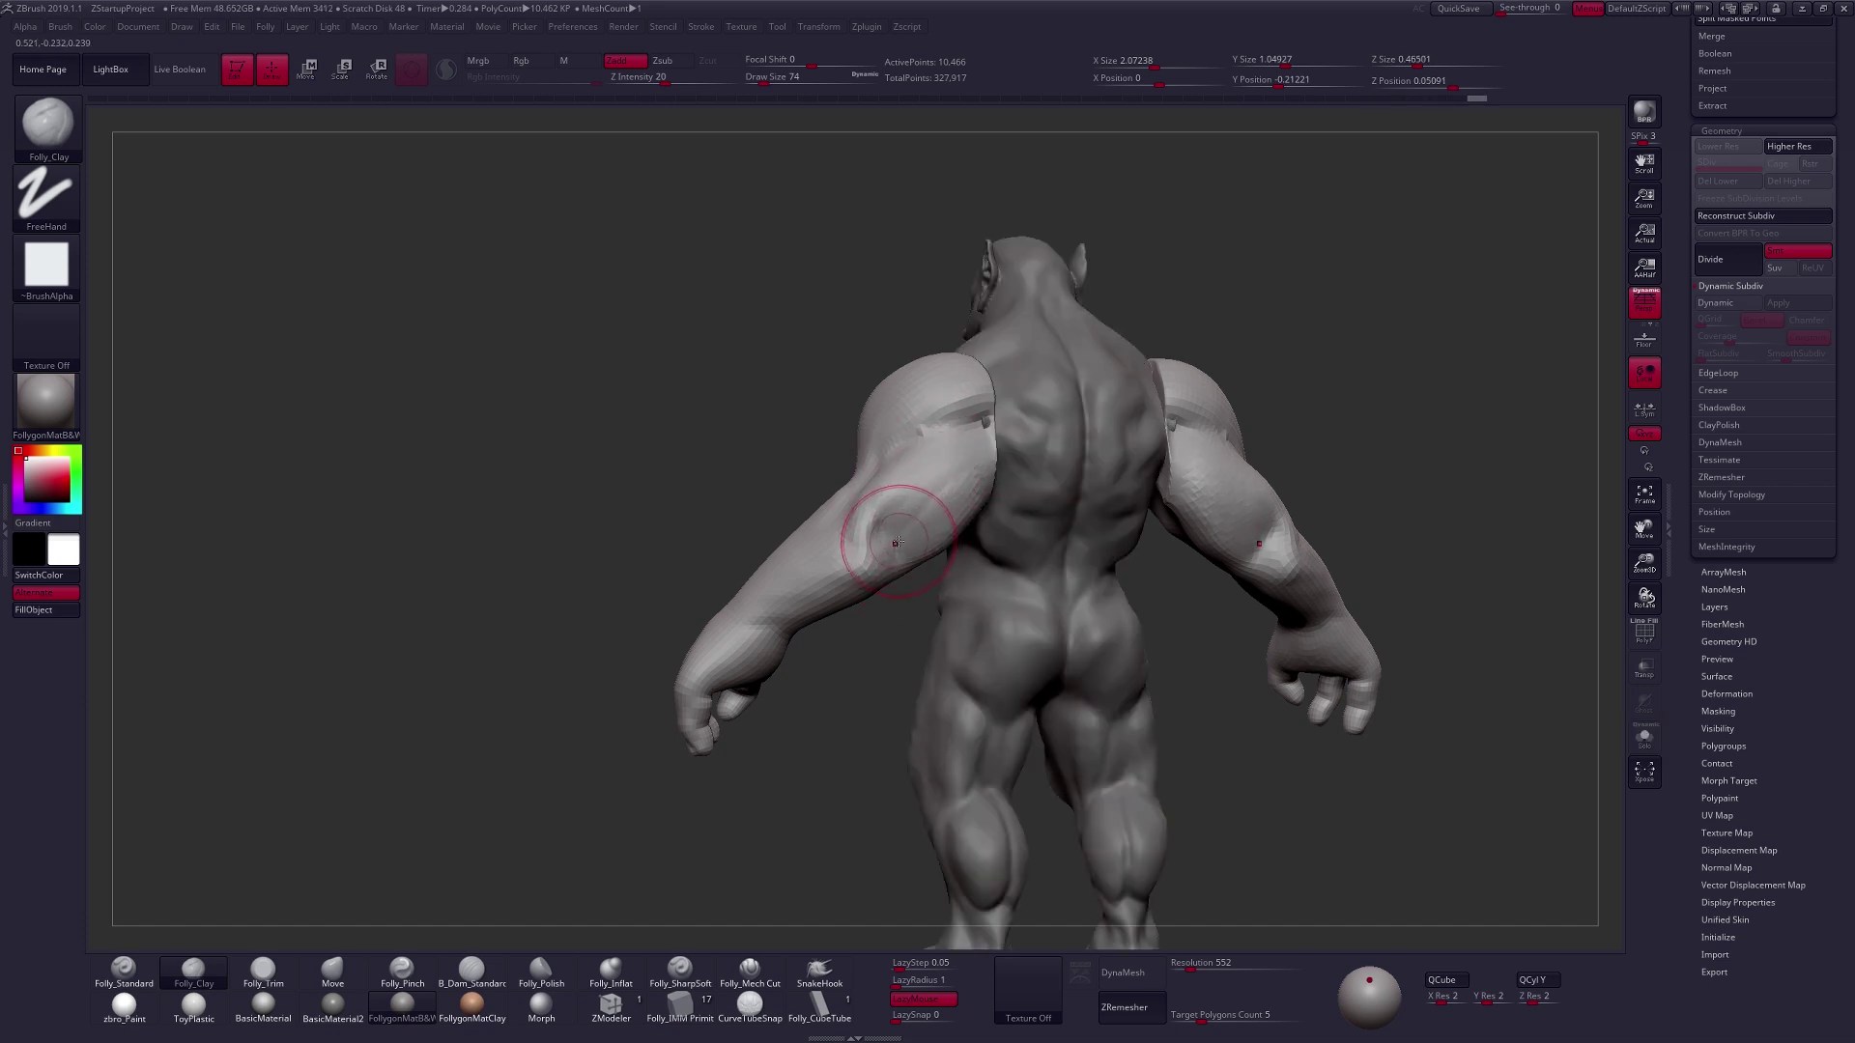
right_drag(898, 531, 906, 583)
Adjust the back contour of the upper arms above the elbows from the side with the Move brush.
right_drag(943, 398, 962, 367)
key(4)
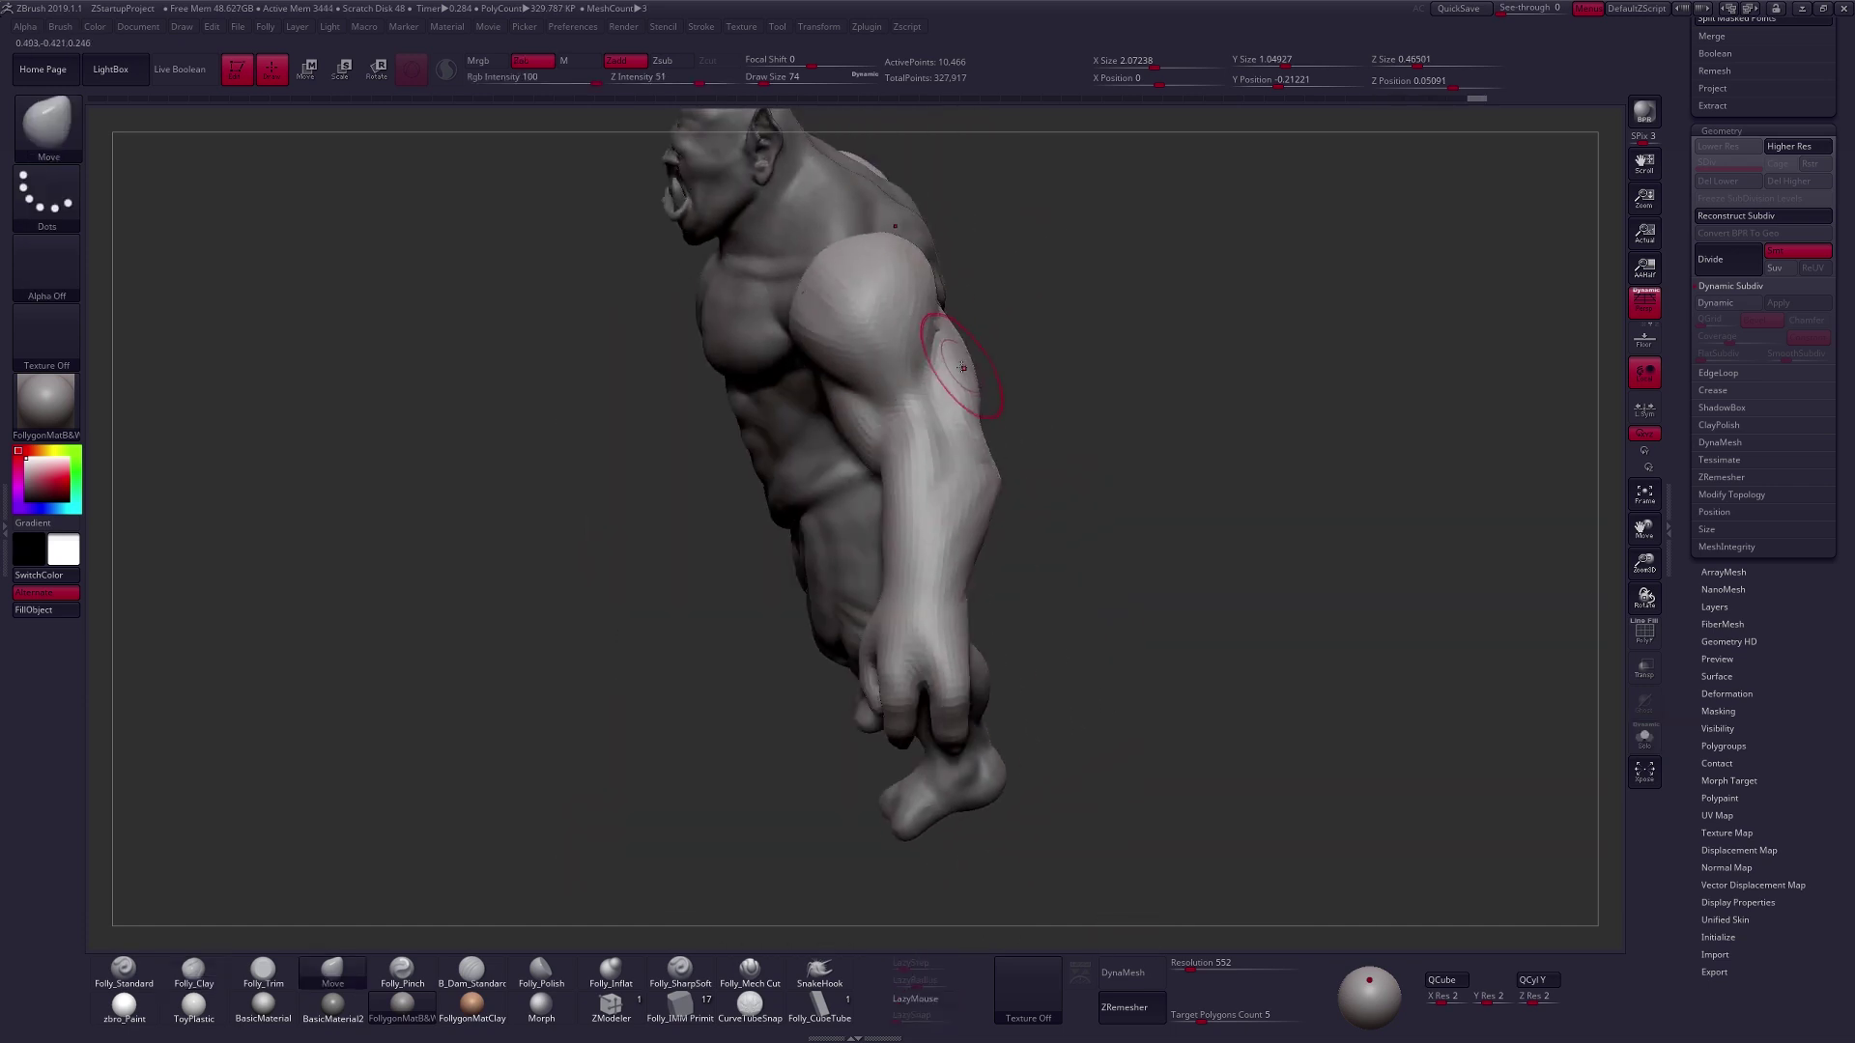
drag(953, 399, 946, 392)
mouse_move(947, 416)
right_down()
mouse_move(977, 431)
mouse_move(908, 406)
right_up()
key(space)
drag(989, 442, 995, 442)
mouse_move(918, 454)
right_down()
mouse_move(952, 492)
mouse_move(915, 493)
mouse_move(976, 531)
mouse_move(940, 545)
mouse_move(973, 464)
right_up()
Isolate the arms and build up the outer forearms below the elbows with the Folly_Clay brush at draw size 54.
key(2)
key(alt+s)
key(space)
drag(973, 466, 956, 466)
right_drag(927, 464, 970, 435)
drag(913, 430, 949, 520)
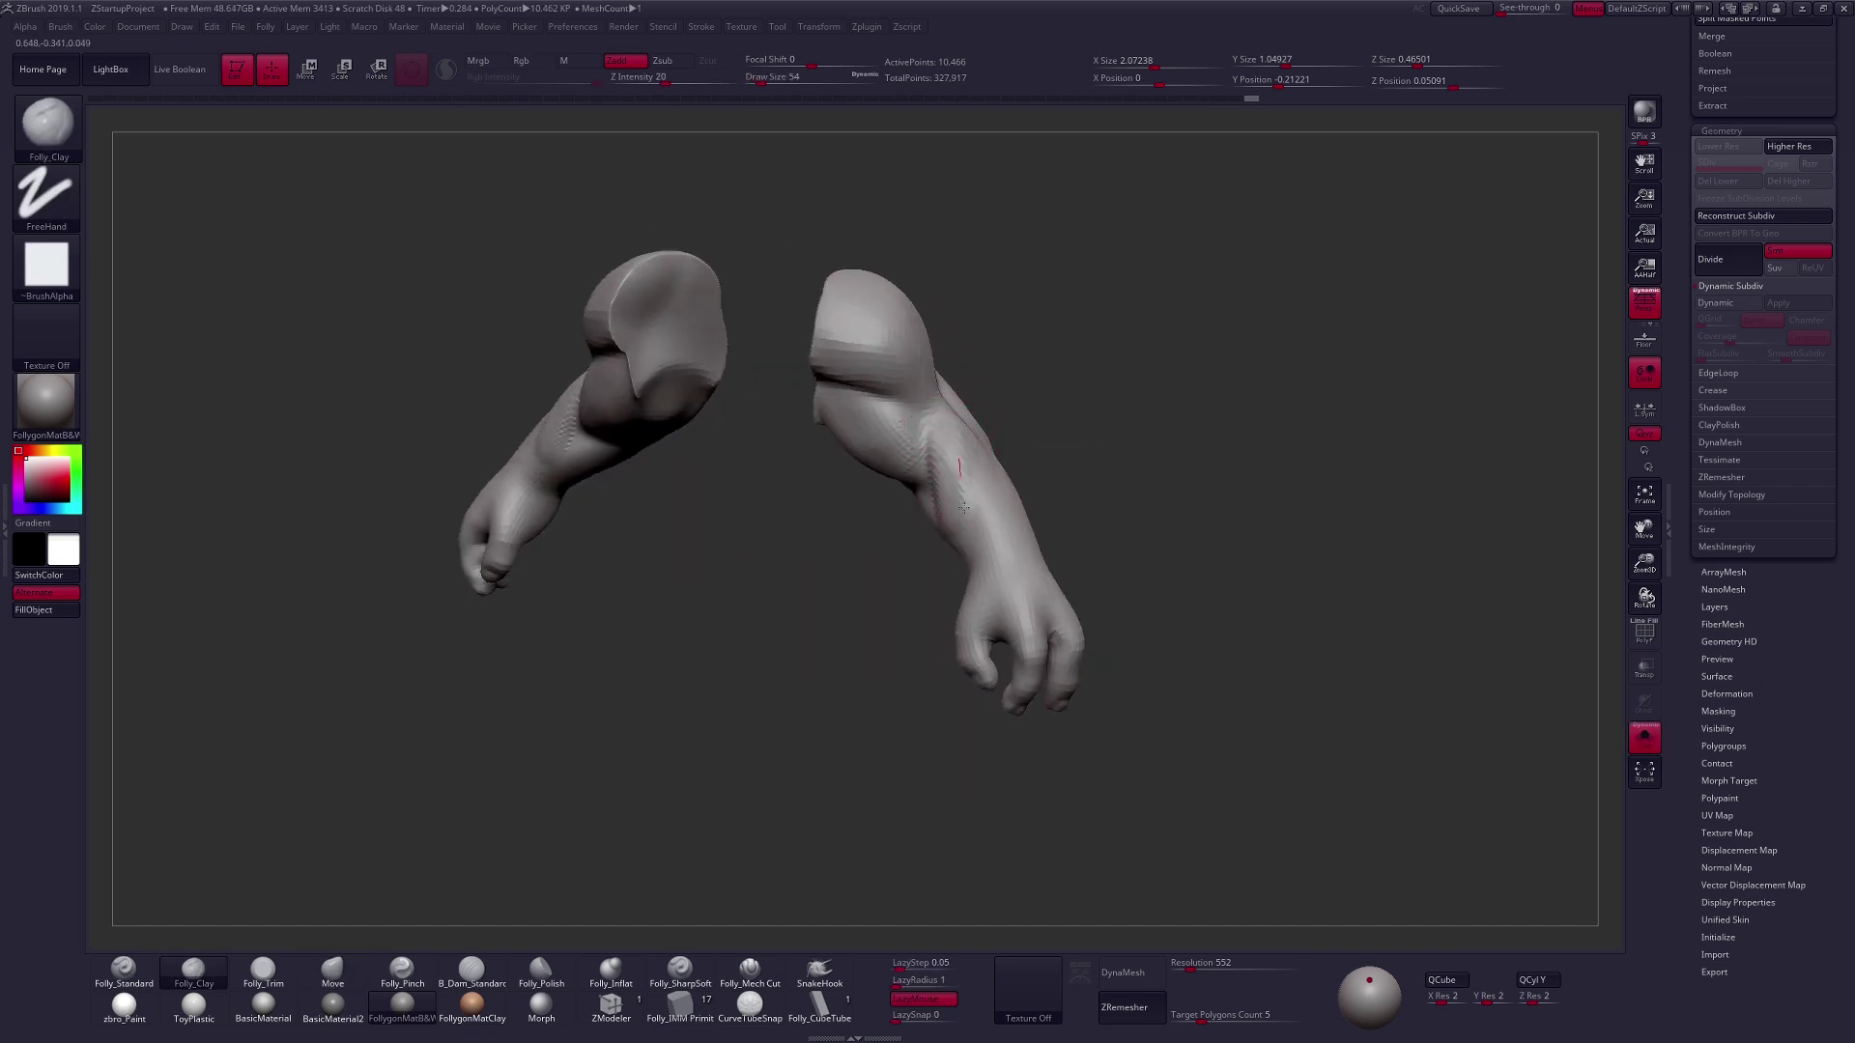
right_drag(1003, 580, 944, 449)
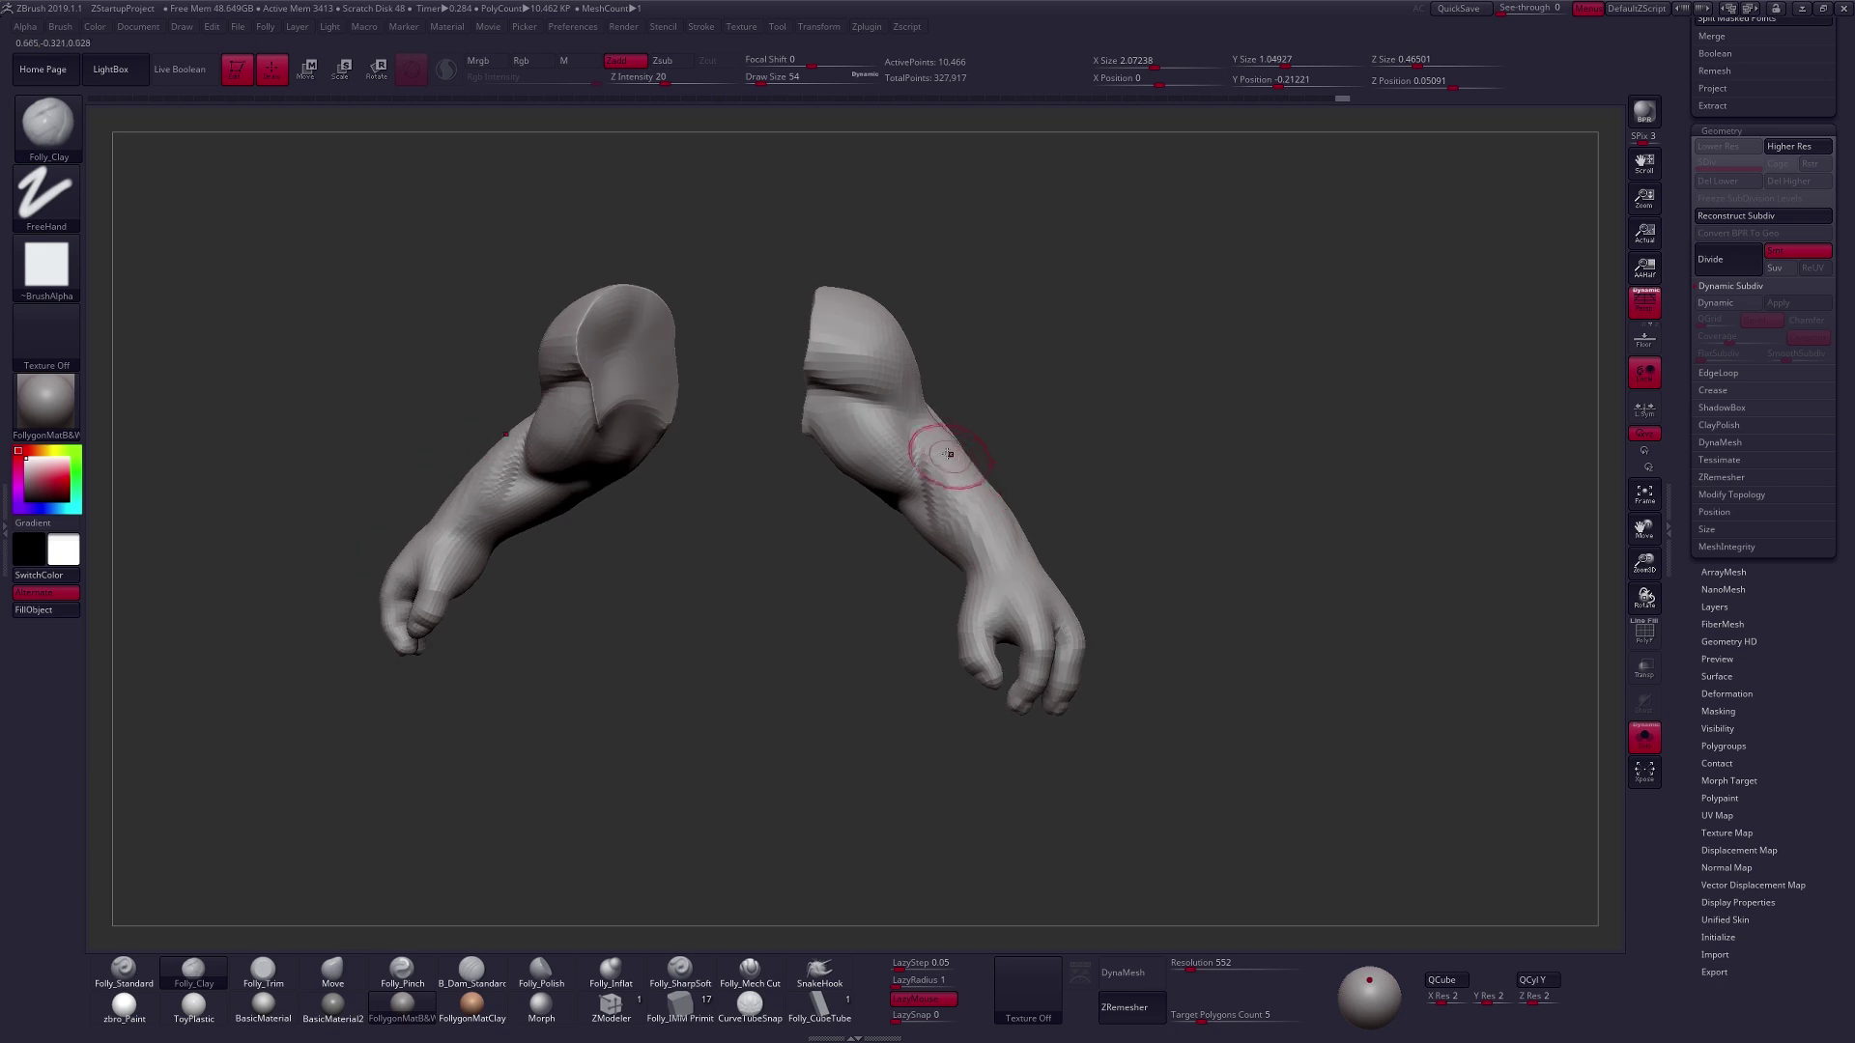
drag(964, 514, 982, 585)
Extend the Folly_Clay strokes along the top and side of the forearms toward the wrists at draw size 54.
mouse_move(1009, 550)
right_down()
mouse_move(962, 504)
mouse_move(985, 522)
right_up()
mouse_move(1044, 427)
mouse_down()
mouse_move(1020, 522)
mouse_move(1048, 551)
mouse_up()
right_drag(1040, 568, 971, 521)
mouse_move(1101, 439)
mouse_down()
mouse_move(1067, 555)
mouse_move(1083, 585)
mouse_up()
mouse_move(1083, 586)
right_down()
mouse_move(1126, 525)
mouse_move(1075, 418)
right_up()
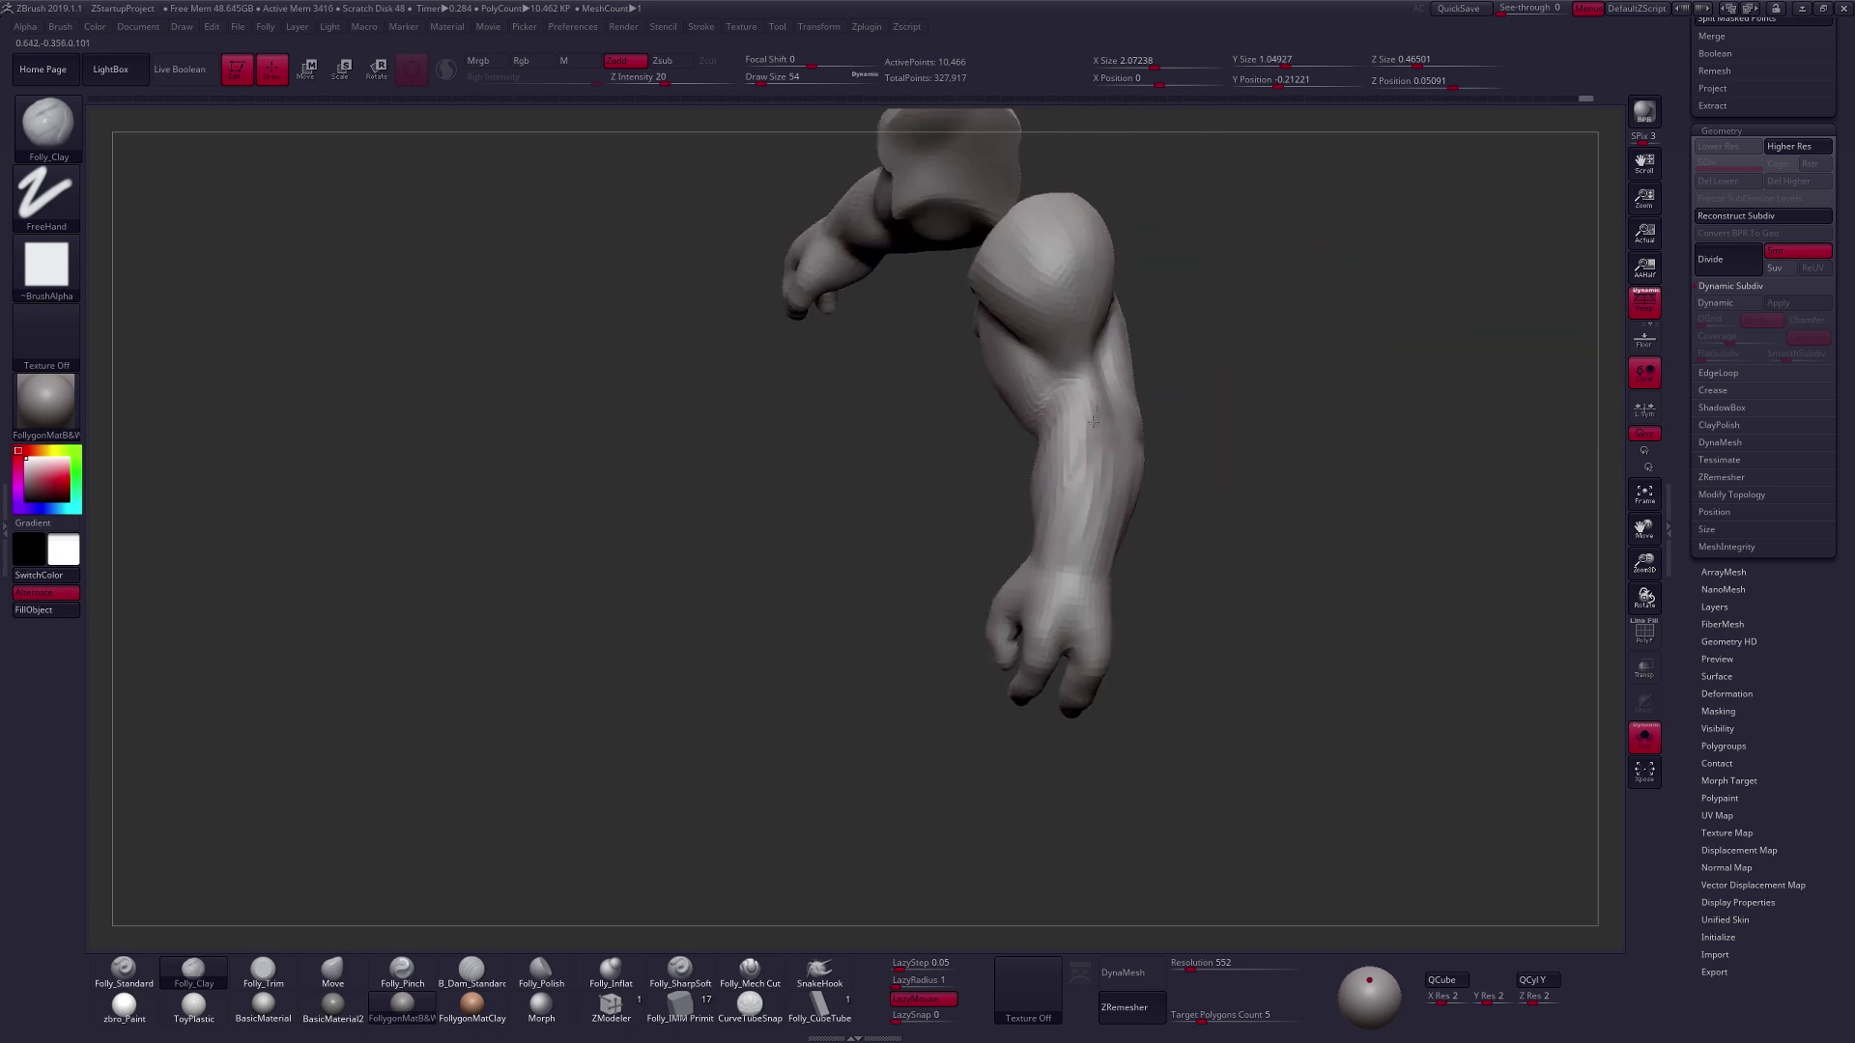
drag(1093, 422, 1069, 521)
right_drag(1064, 525, 1024, 507)
Reshape the front of the forearms just below the elbow bend with the Move brush at draw size 81.
key(b)
key(m)
key(v)
key(space)
drag(1072, 439, 1080, 437)
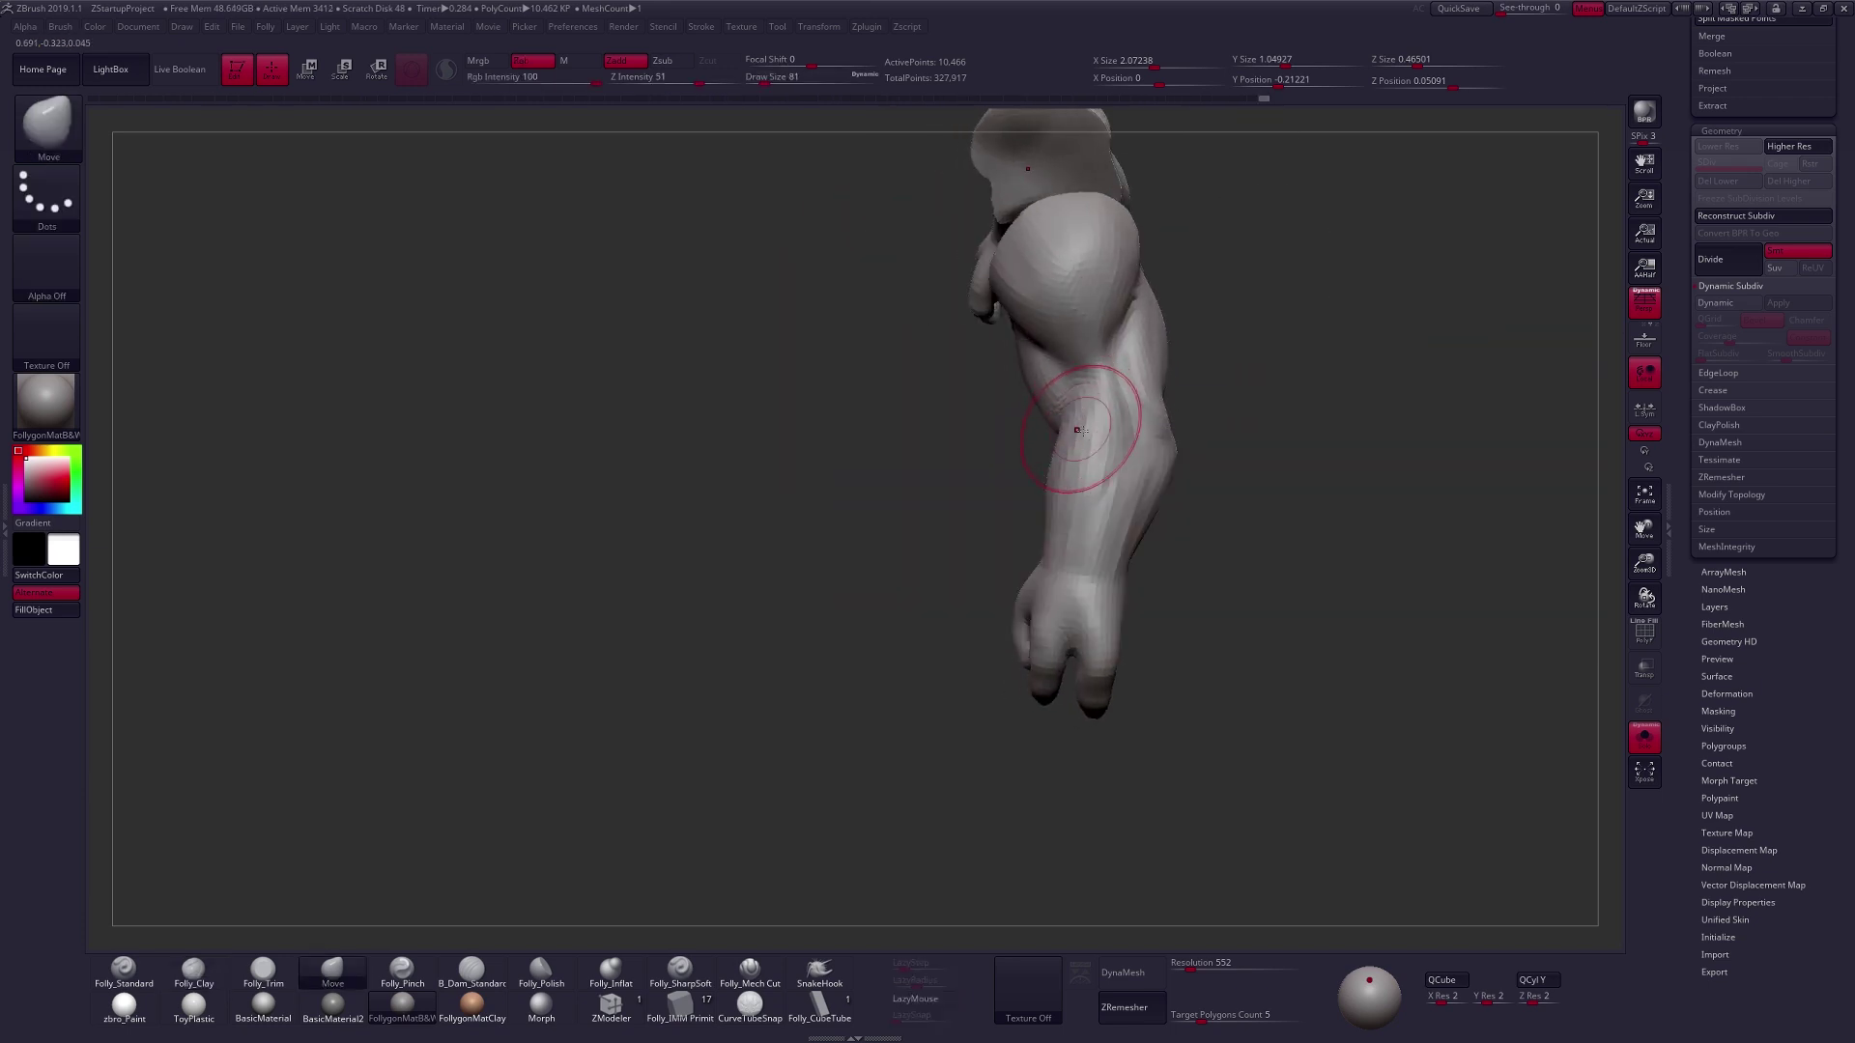
right_drag(1080, 431, 1053, 425)
drag(1053, 425, 1066, 446)
right_drag(1069, 449, 1060, 495)
Sculpt the inner and underside forearm muscles with the Folly_Clay brush at draw size 81, temporarily showing the body.
key(2)
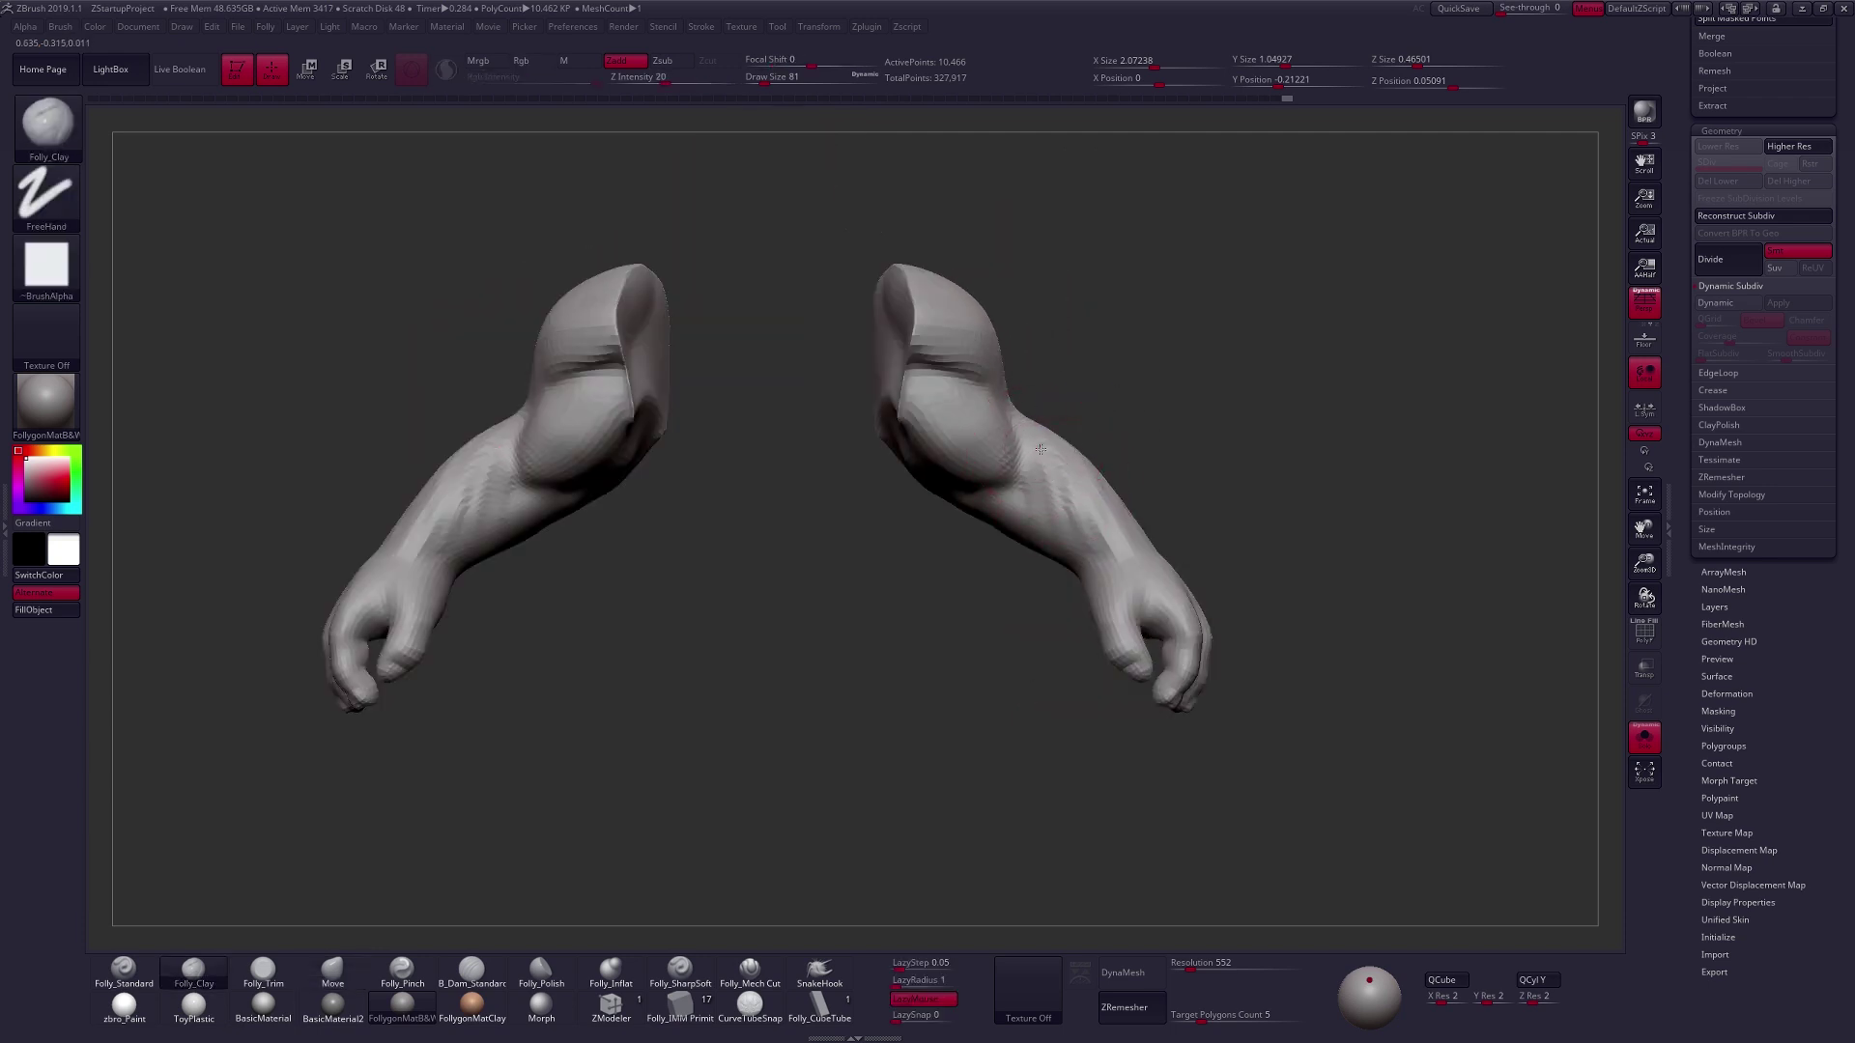
key(alt+s)
drag(1067, 450, 1134, 533)
mouse_move(1134, 533)
ctrl+right_down()
mouse_move(804, 526)
mouse_move(833, 525)
ctrl+right_up()
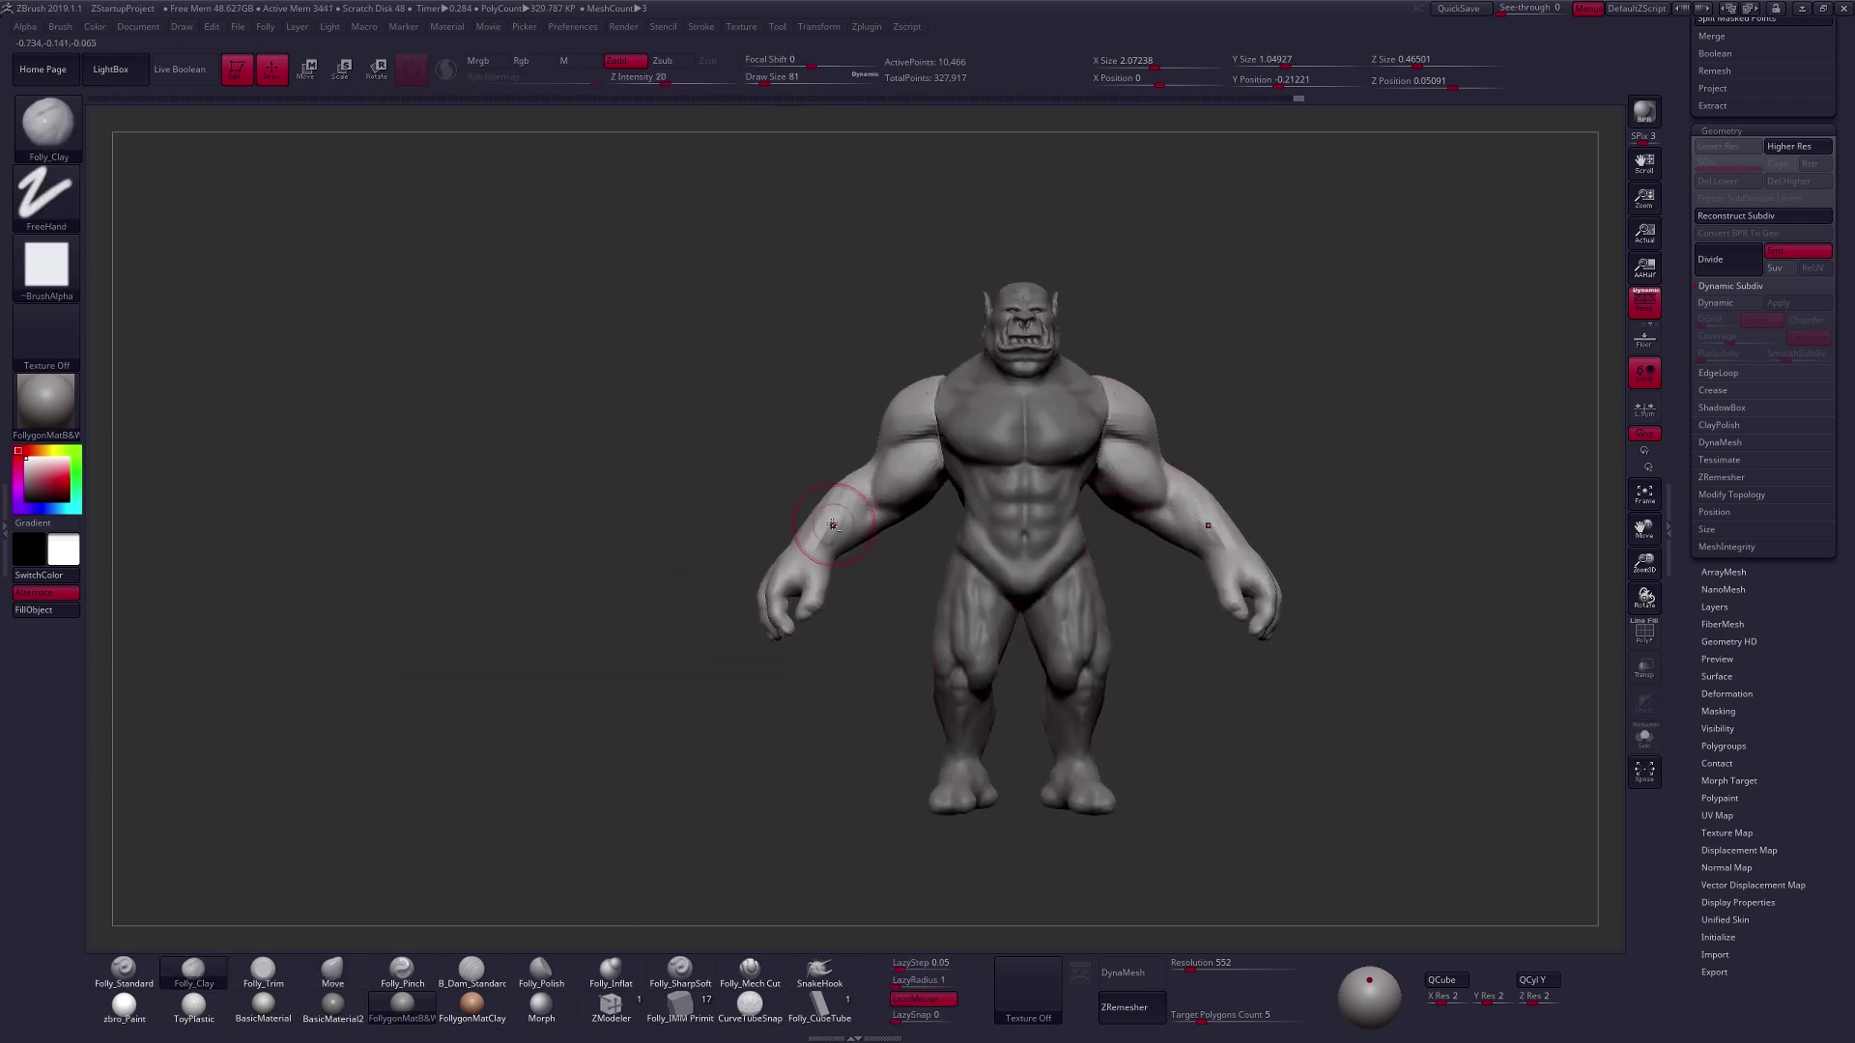
key(ctrl+shift+s)
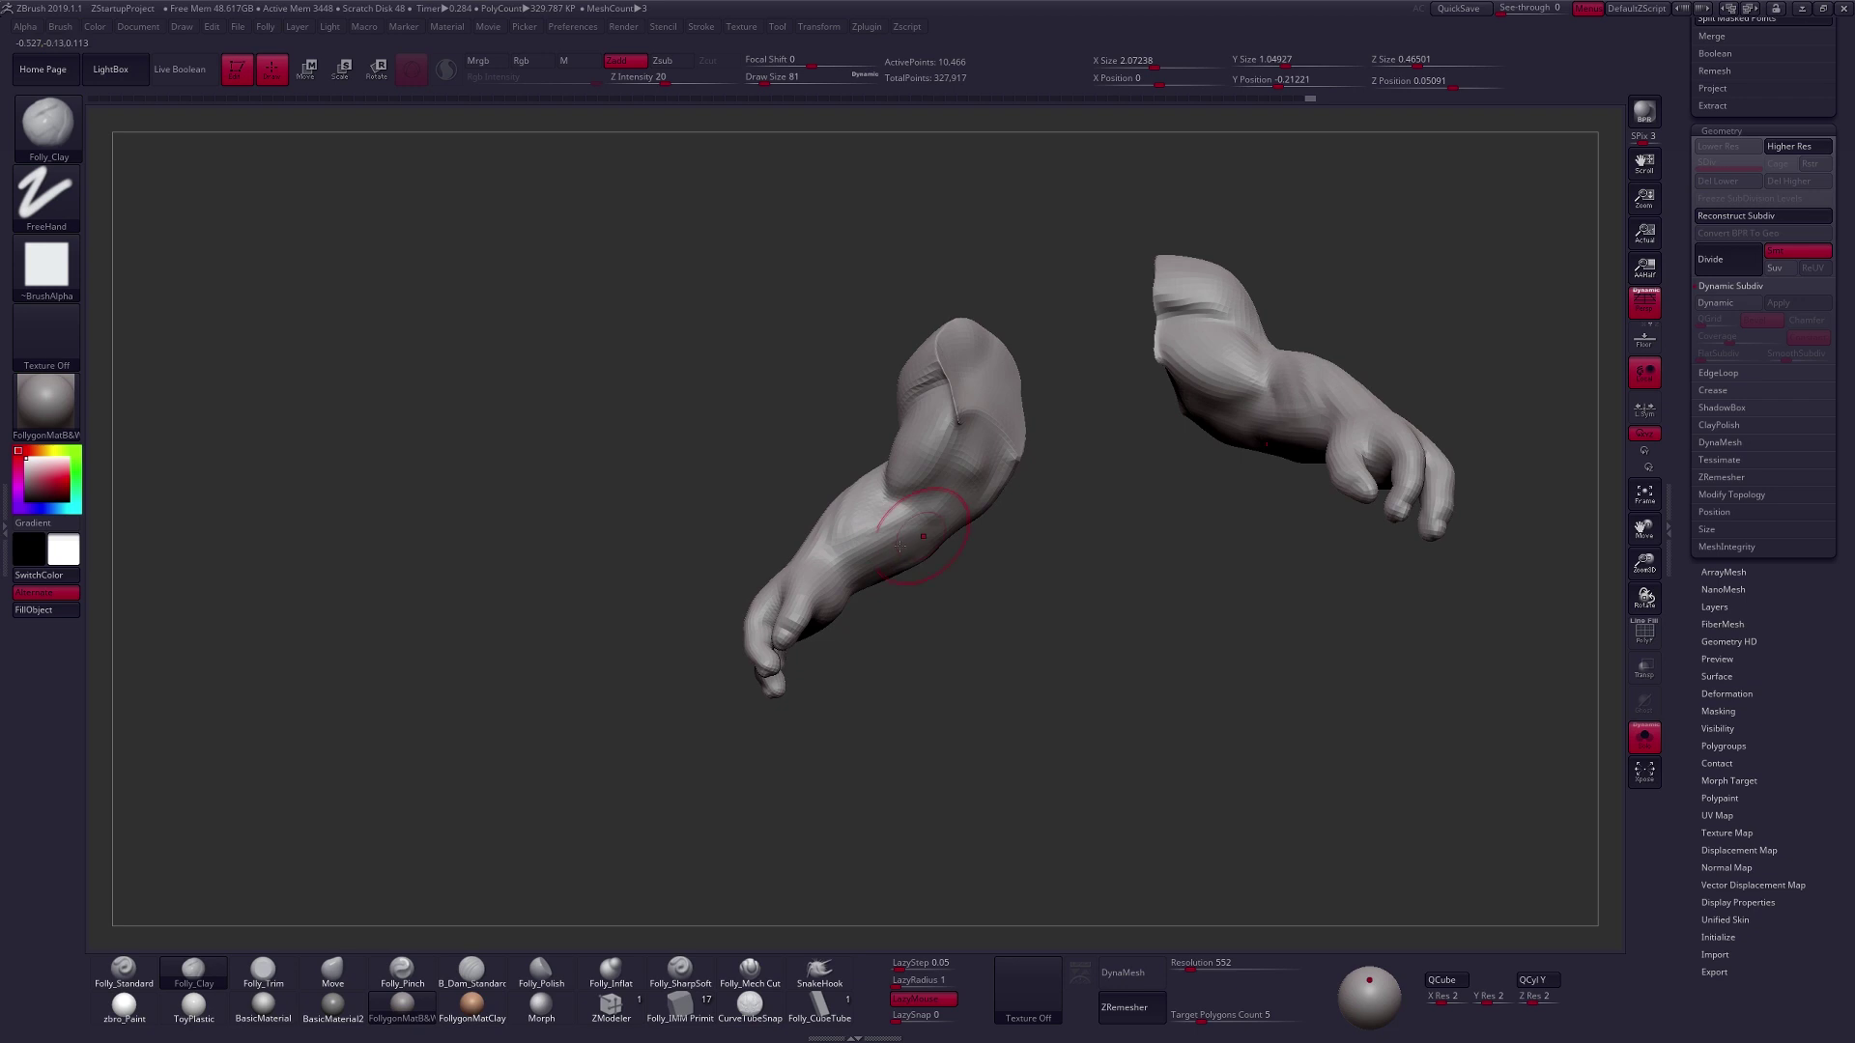
drag(899, 546, 832, 595)
right_drag(832, 595, 807, 529)
Adjust the forearm contour near the wrists with the Move brush at draw size 81.
key(4)
drag(855, 588, 843, 580)
mouse_move(843, 579)
right_down()
mouse_move(886, 684)
mouse_move(828, 623)
right_up()
drag(823, 612, 814, 614)
mouse_move(813, 615)
right_down()
mouse_move(1006, 576)
mouse_move(952, 570)
right_up()
Refine the silhouette of the forearms from behind with the Move brush at draw size 113.
key(2)
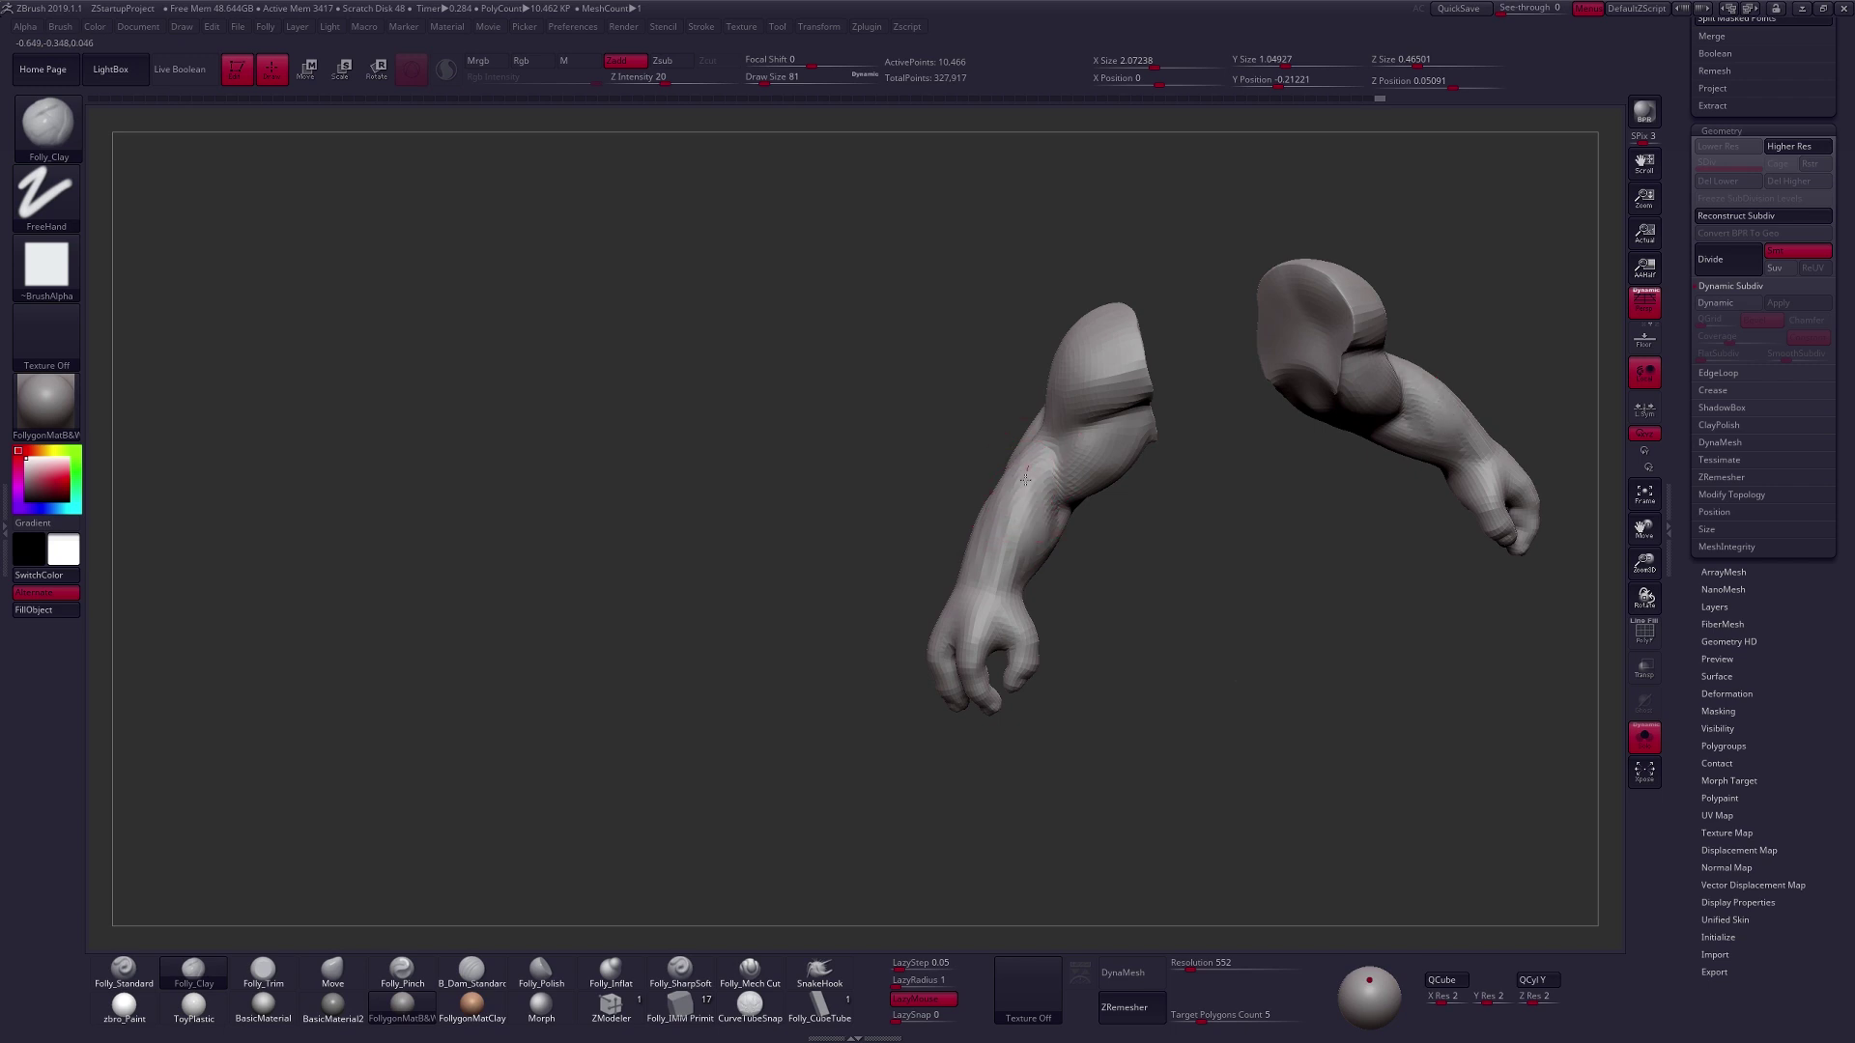
mouse_move(1025, 477)
right_down()
mouse_move(1035, 546)
mouse_move(1072, 526)
mouse_move(1056, 481)
right_up()
key(space)
drag(1070, 591, 1080, 591)
key(4)
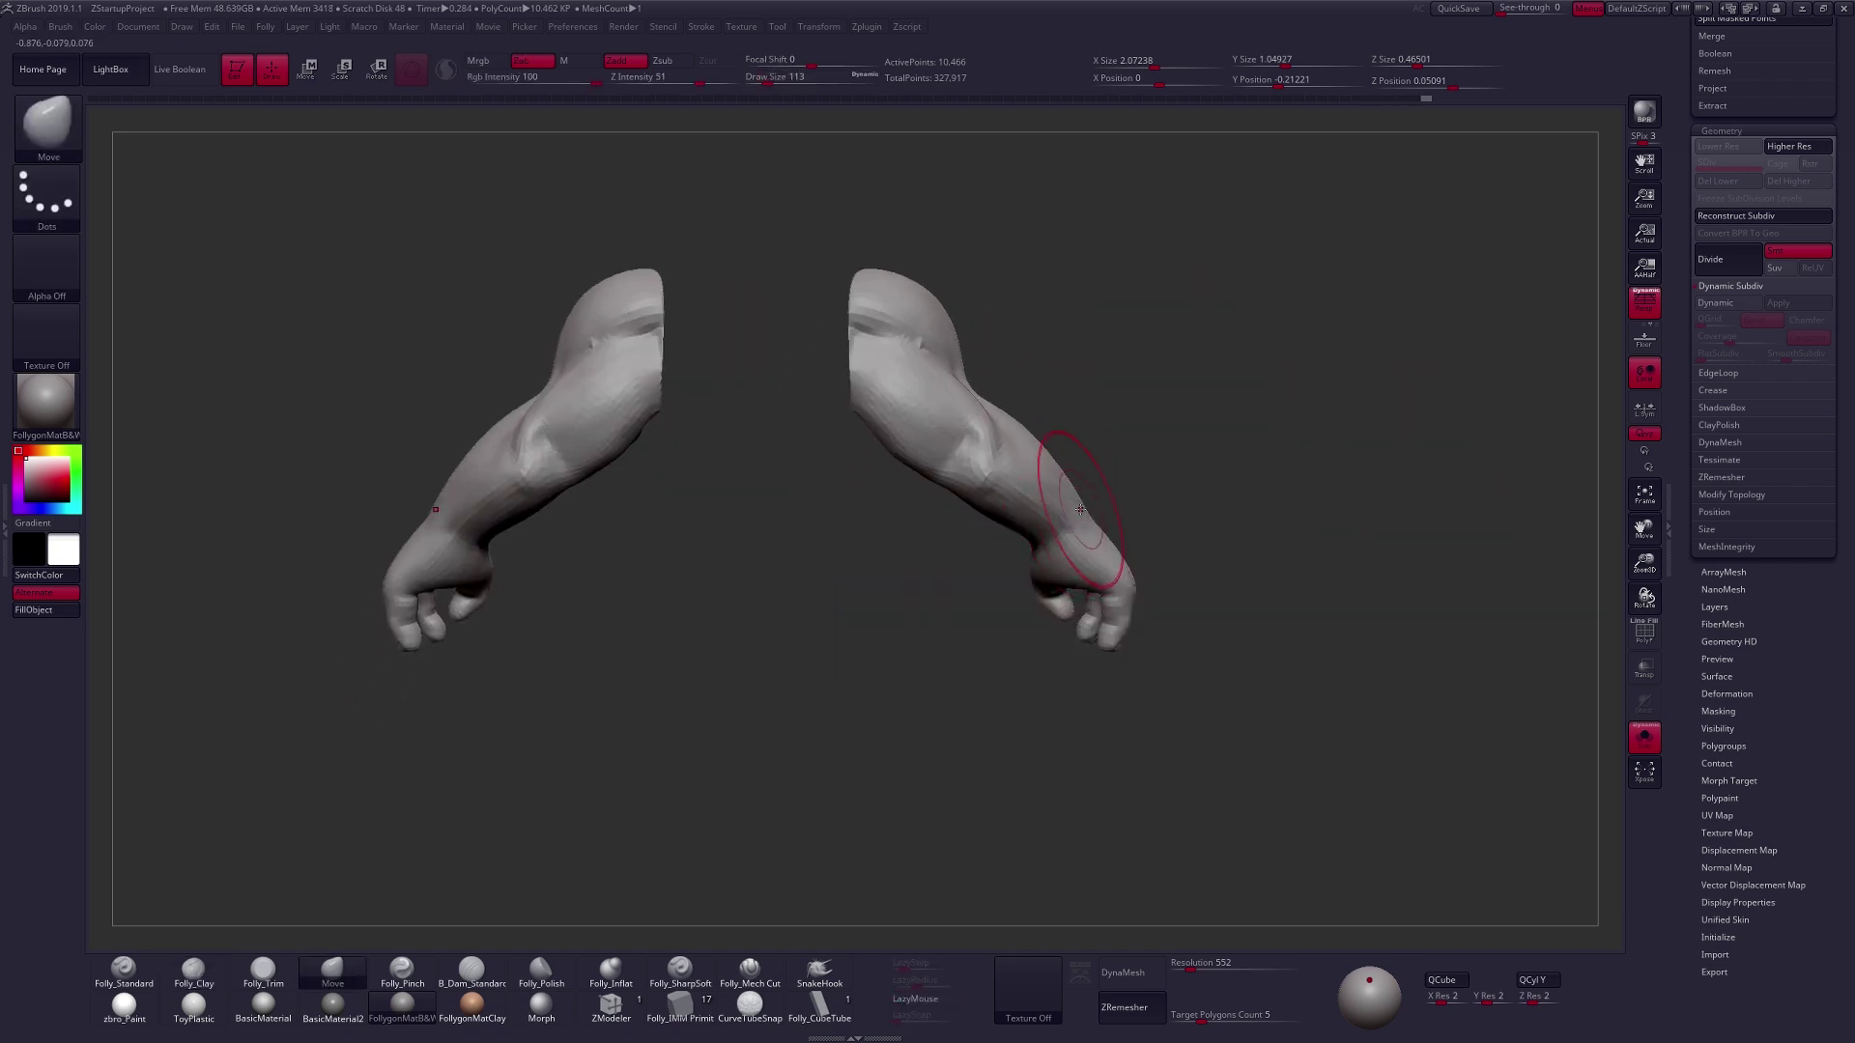
drag(1080, 509, 1074, 512)
right_drag(1074, 512, 1063, 472)
drag(1063, 472, 1056, 475)
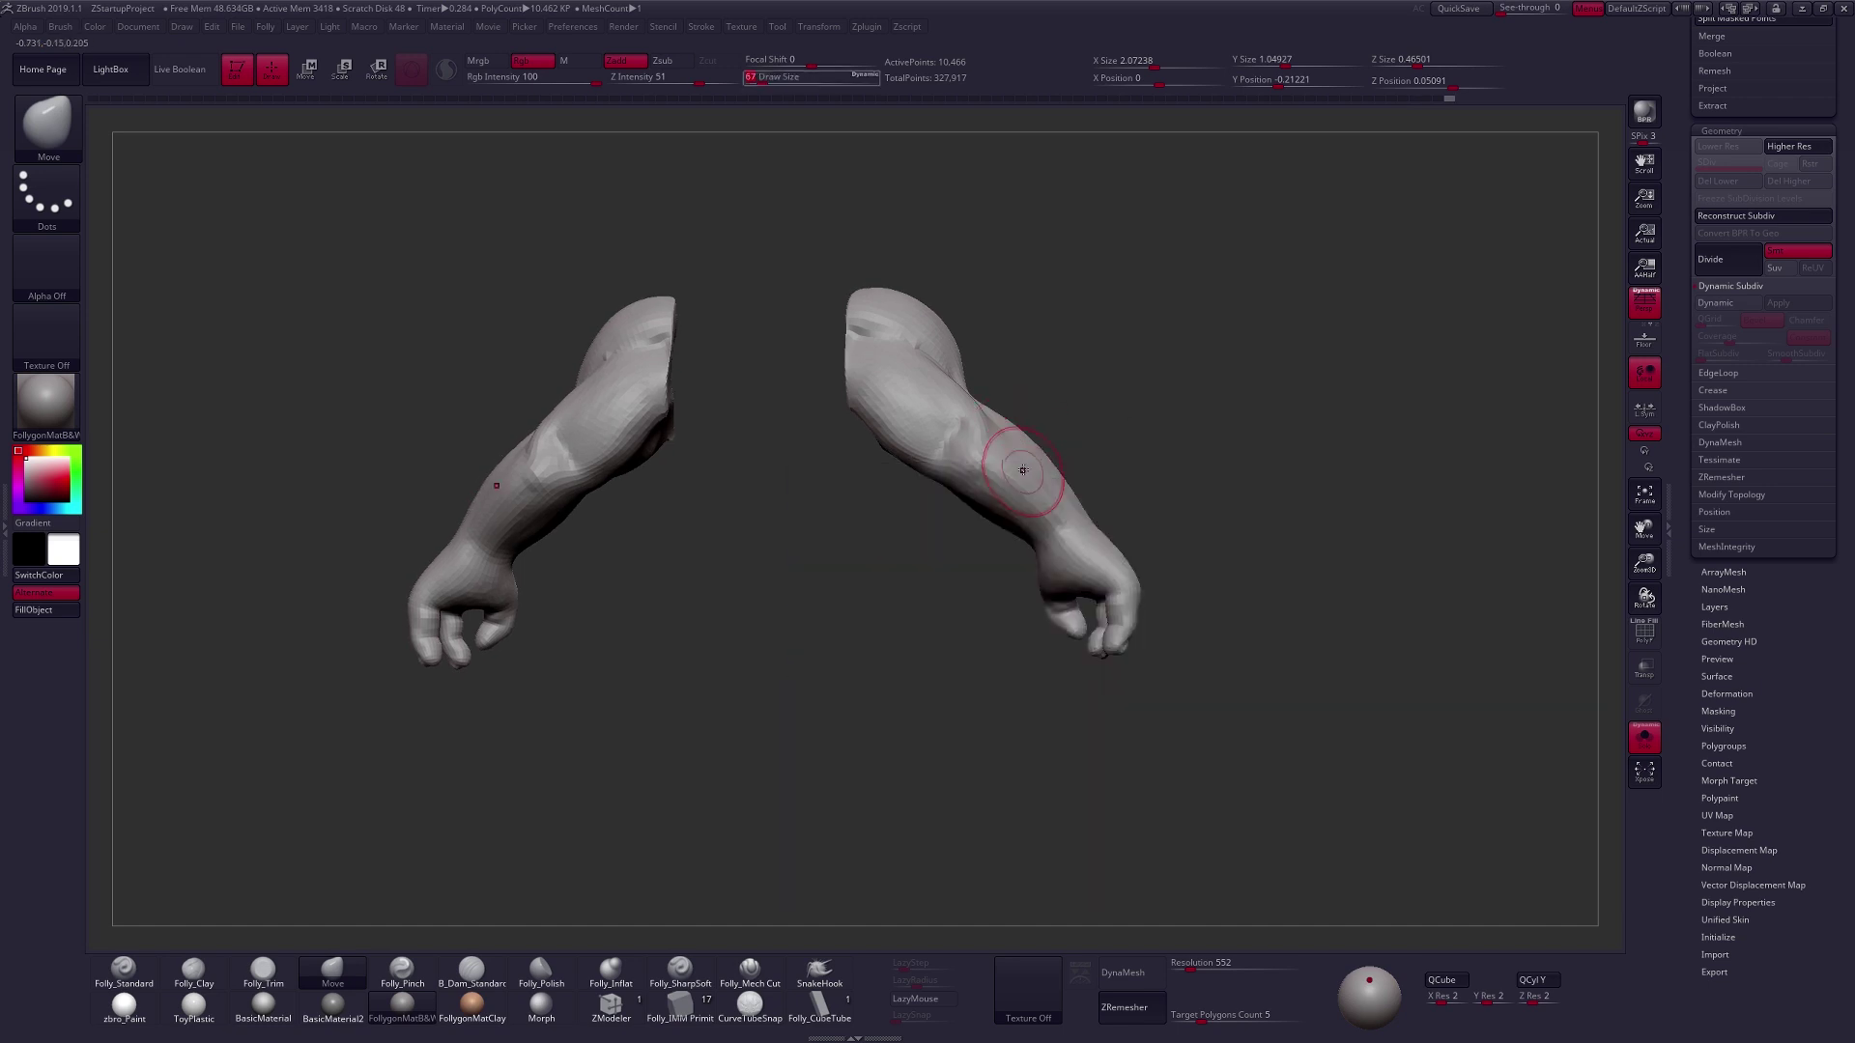
Sharpen the elbow creases with the Folly_Pinch brush at draw size 54 and subdivide the arms to level 3.
mouse_move(1023, 470)
alt+right_down()
mouse_move(1077, 523)
mouse_move(1028, 498)
alt+right_up()
key(5)
key(space)
drag(1040, 523, 1033, 523)
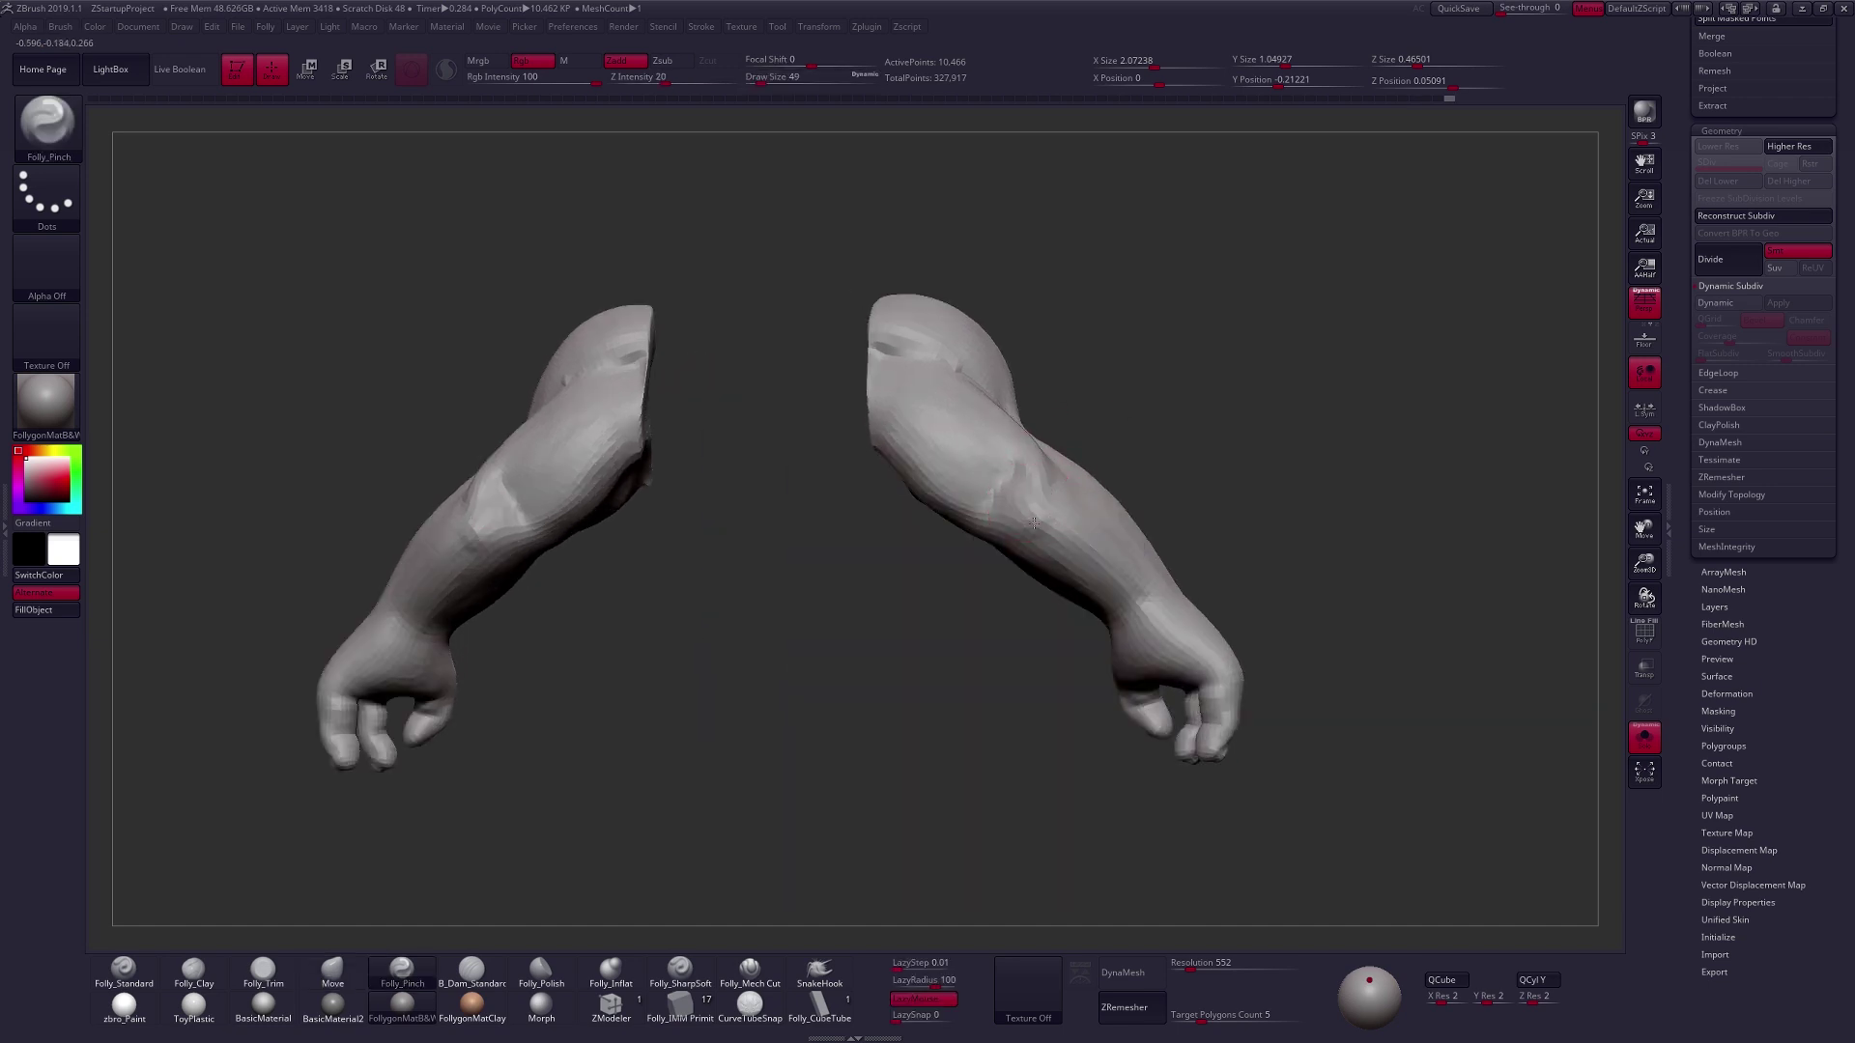
right_drag(1034, 523, 1027, 500)
key(space)
drag(1043, 528, 1031, 512)
key(ctrl+d)
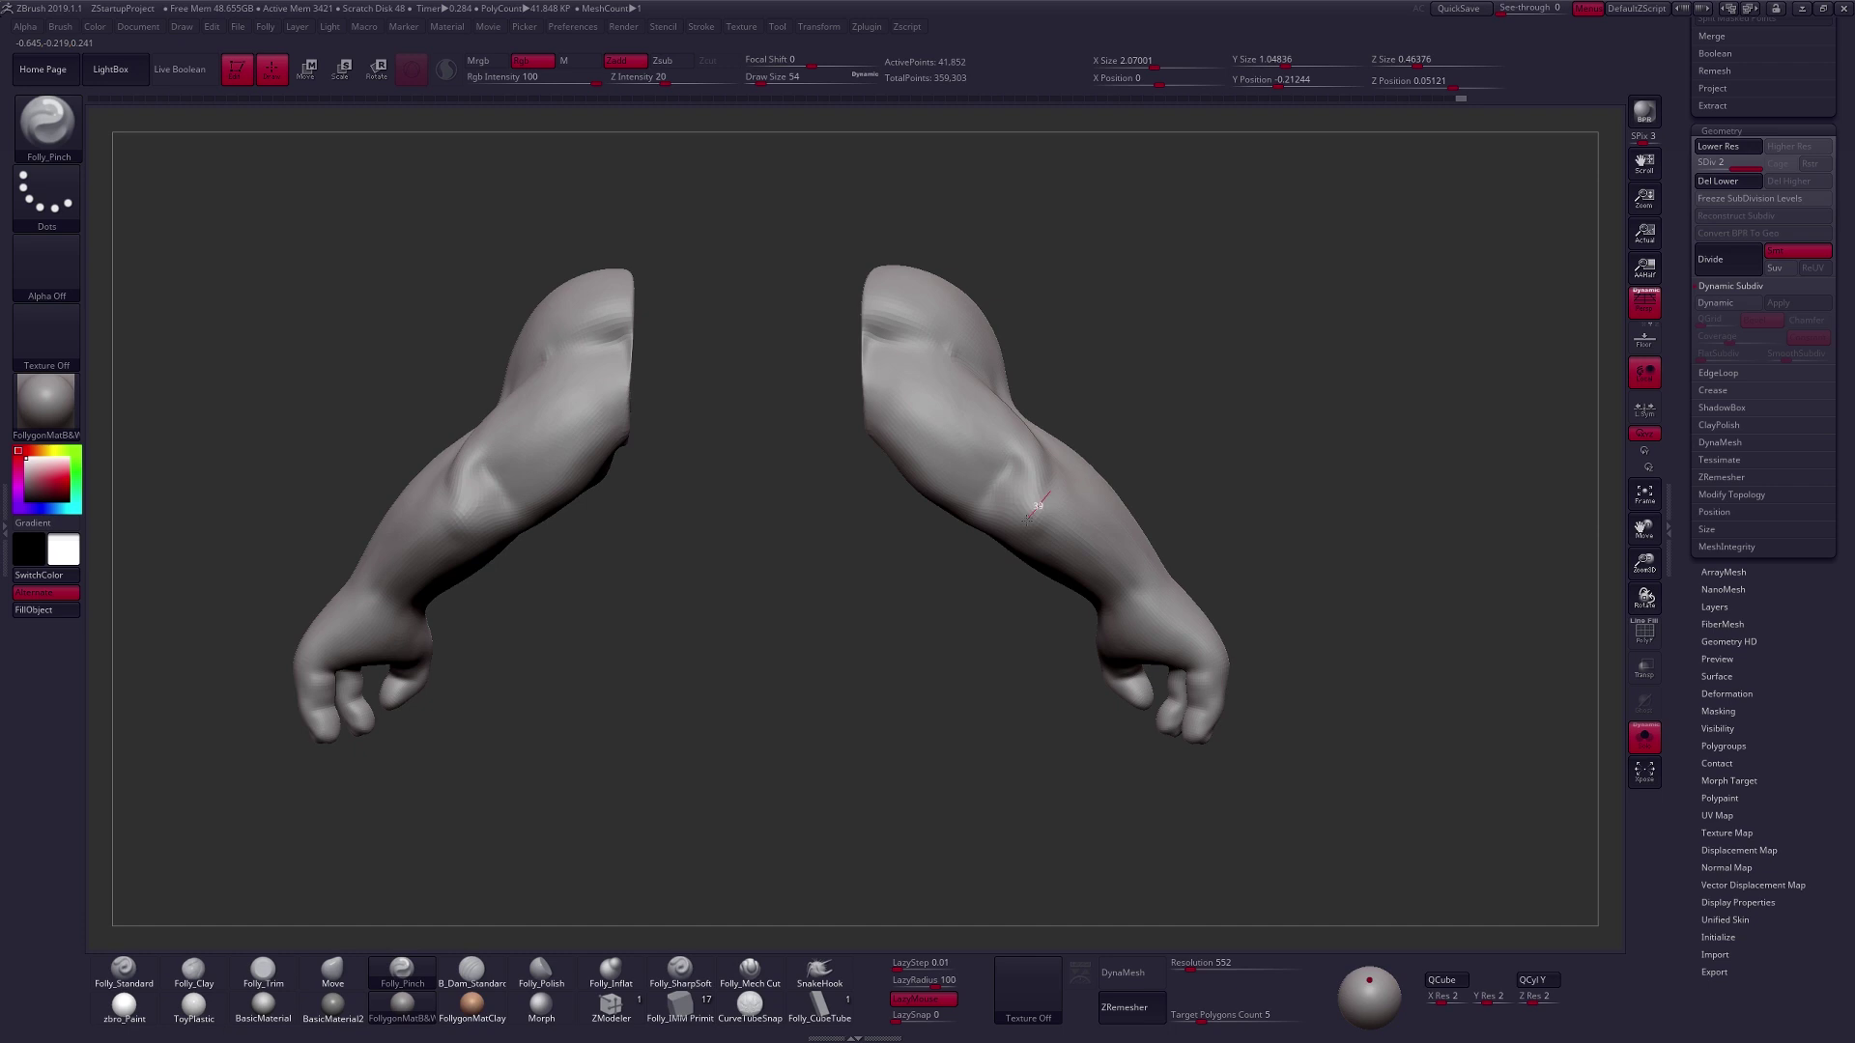
key(ctrl+d)
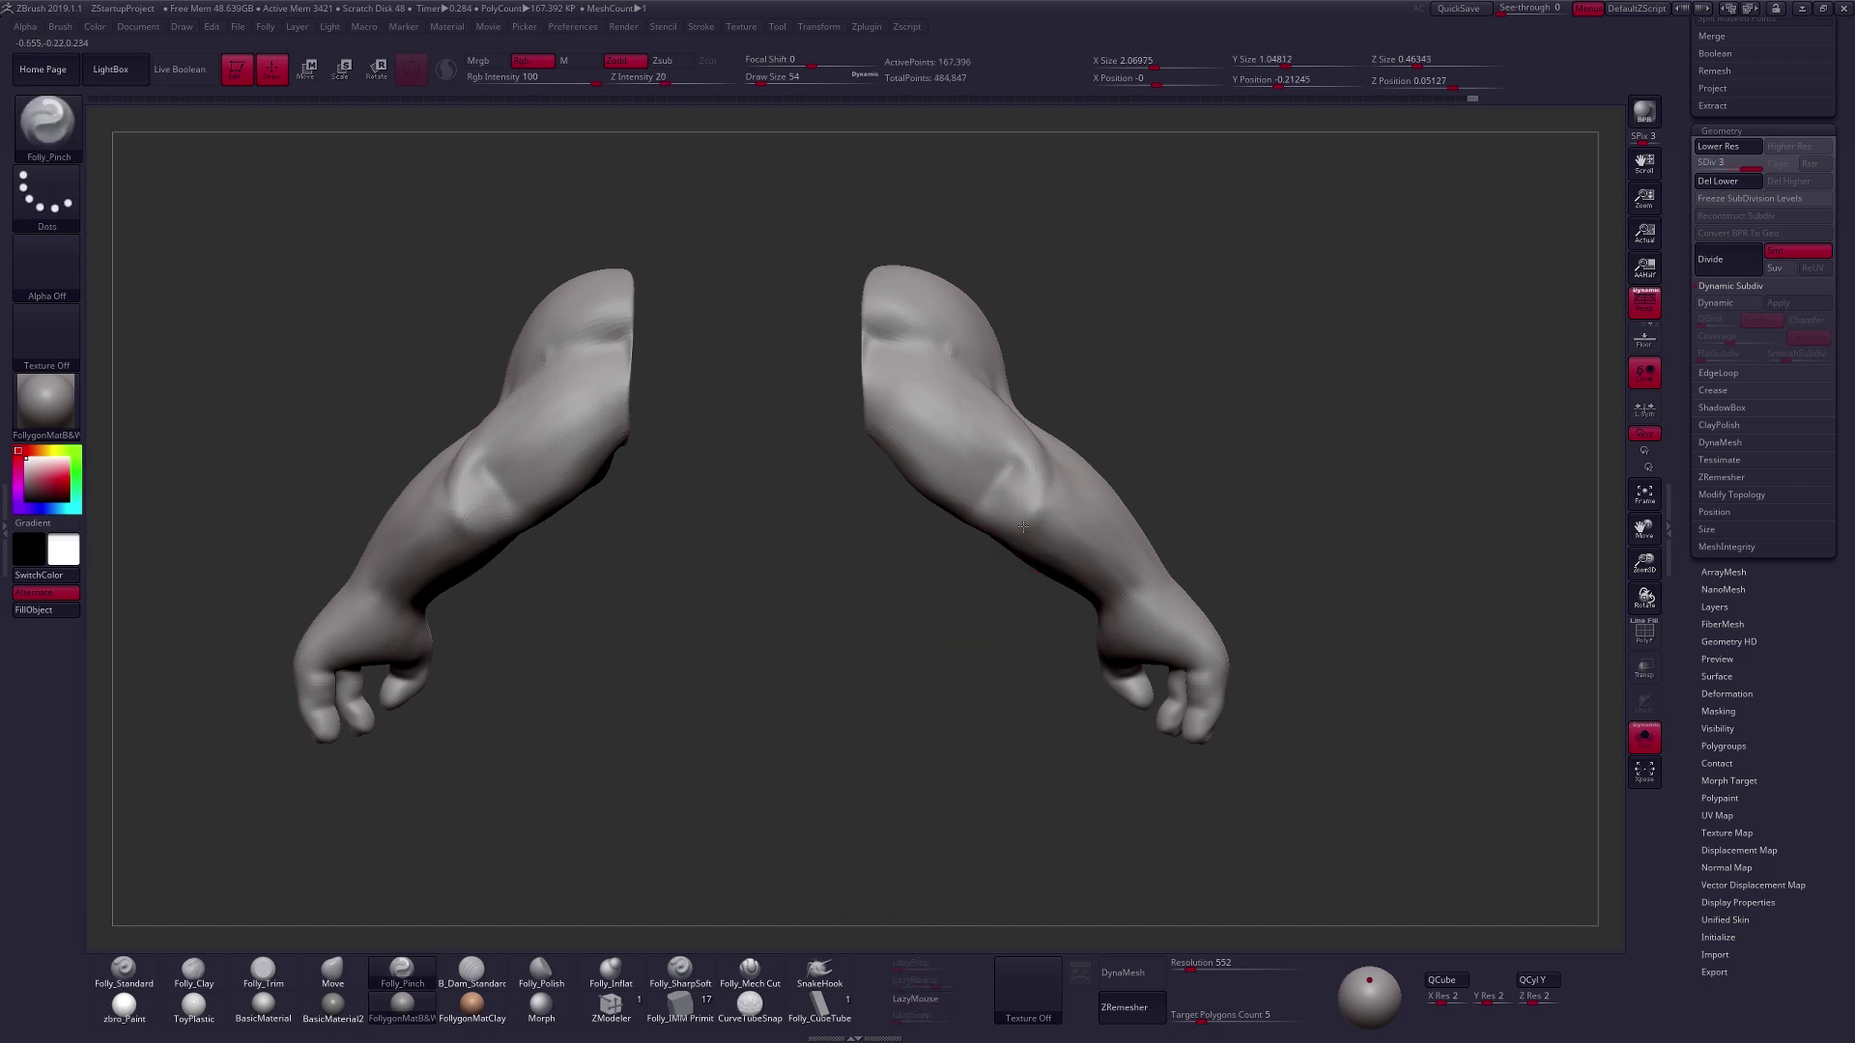
right_drag(1035, 523, 1022, 493)
Adjust the elbows with the Move brush at draw size 61, then check the arms against the body and isolate them again.
key(4)
key(space)
drag(1033, 528, 1040, 528)
right_drag(1024, 527, 1042, 519)
drag(1041, 520, 1032, 523)
mouse_move(1032, 523)
right_down()
mouse_move(1022, 609)
mouse_move(1034, 589)
mouse_move(1069, 606)
mouse_move(855, 620)
right_up()
key(shift+s)
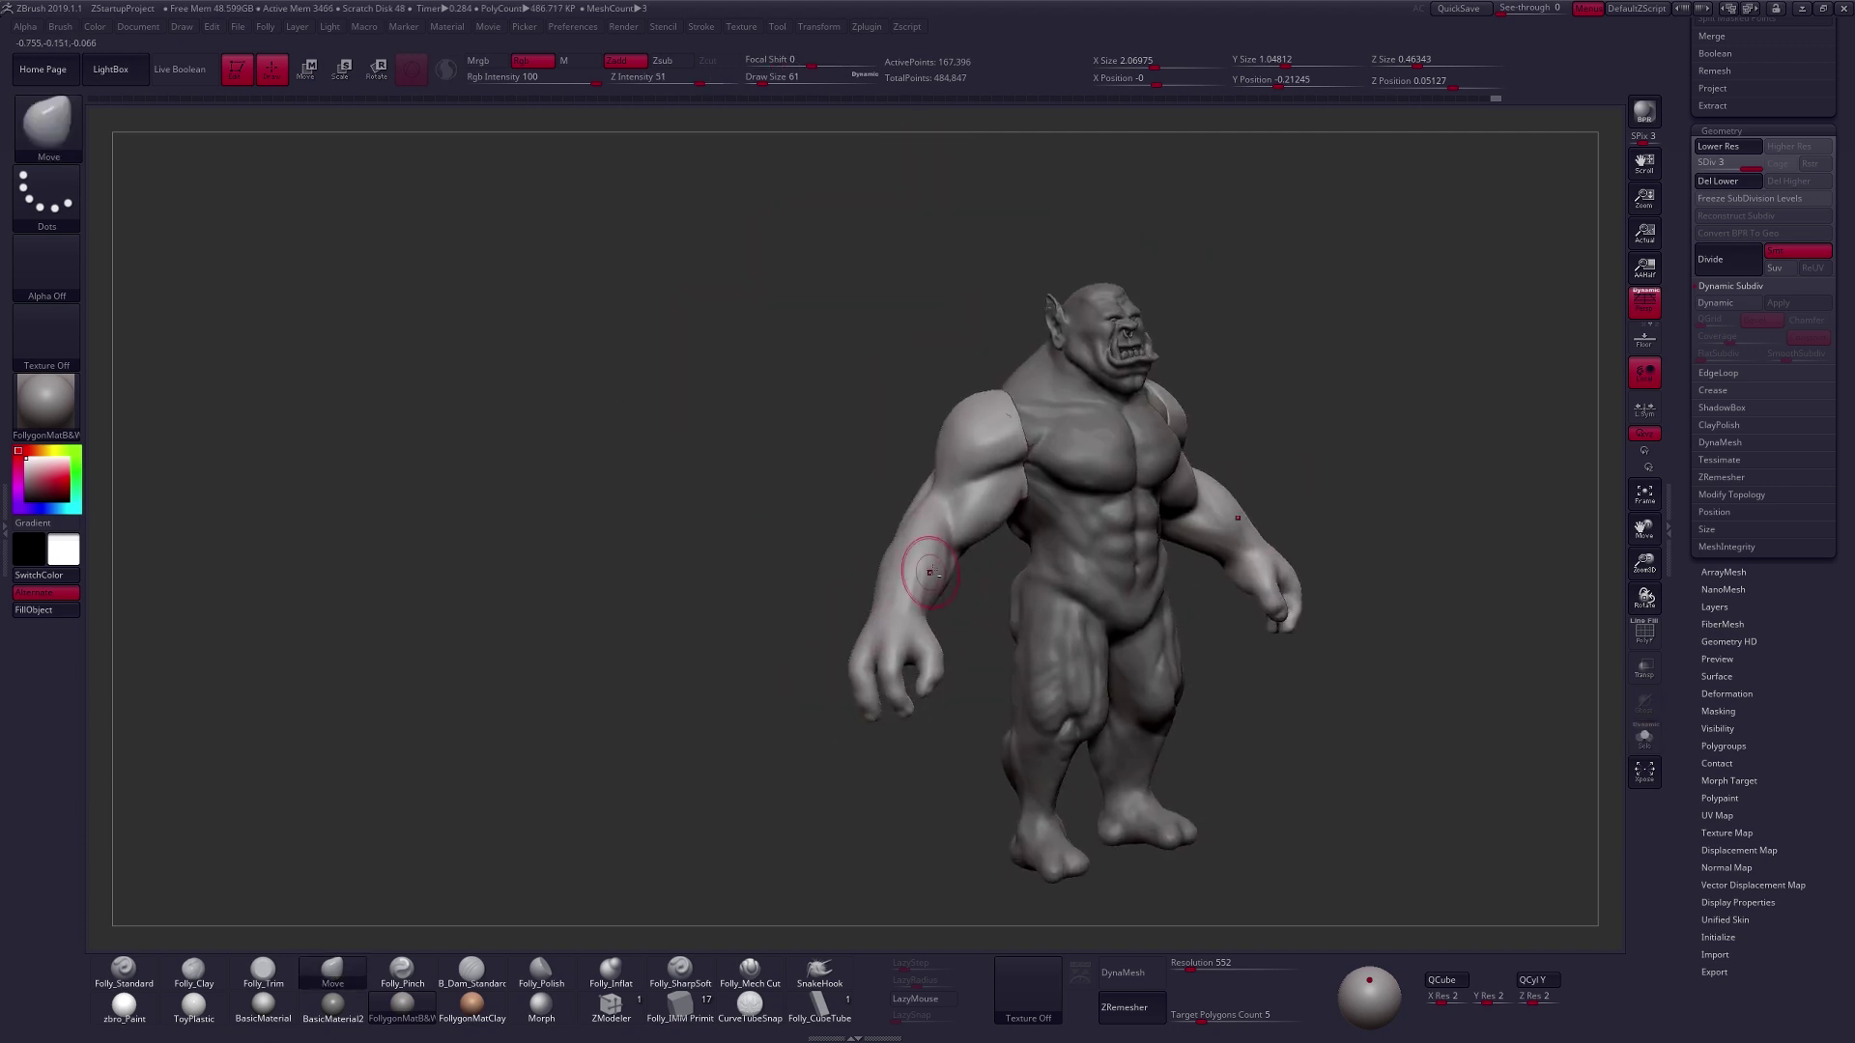
right_drag(926, 546, 889, 553)
key(shift+s)
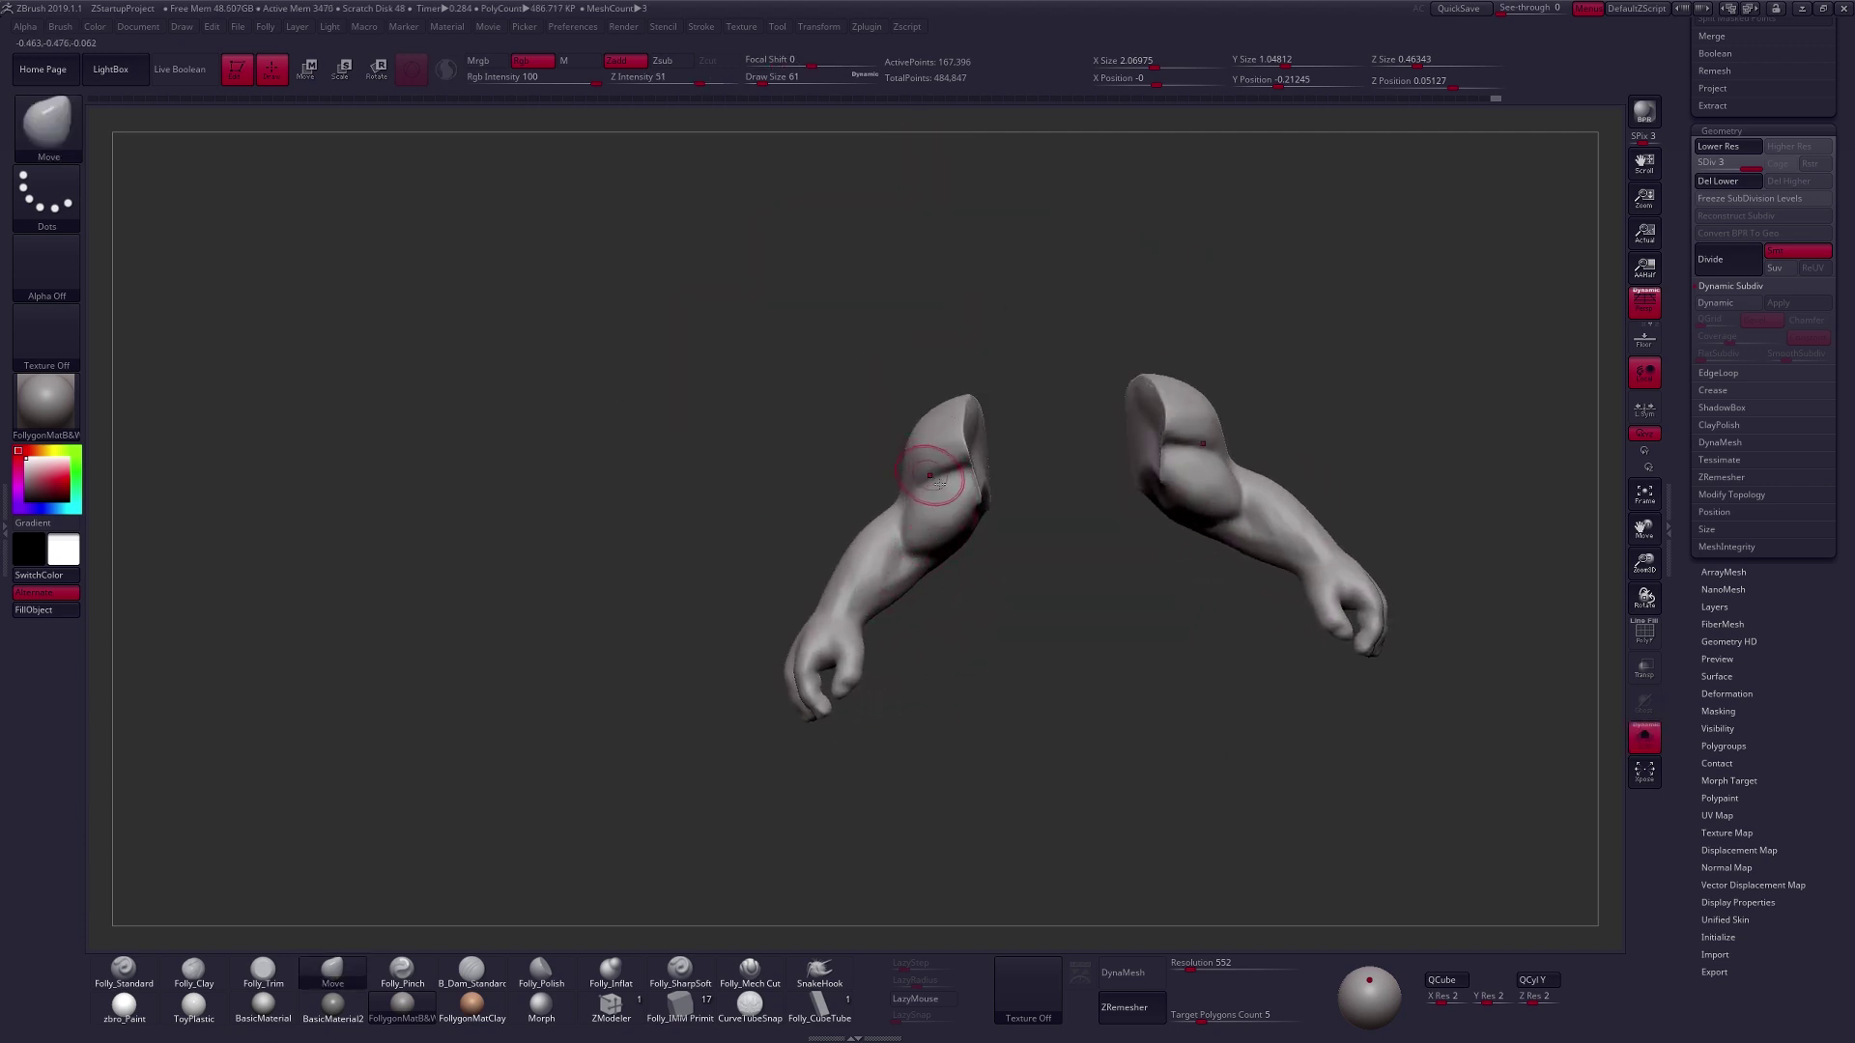
Build up the outer upper arm beneath the deltoid with the Folly_Clay brush at draw size 43.
key(space)
mouse_move(946, 485)
ctrl+right_down()
mouse_move(990, 490)
mouse_move(1005, 451)
mouse_move(972, 452)
ctrl+right_up()
key(2)
key(space)
drag(970, 452, 966, 452)
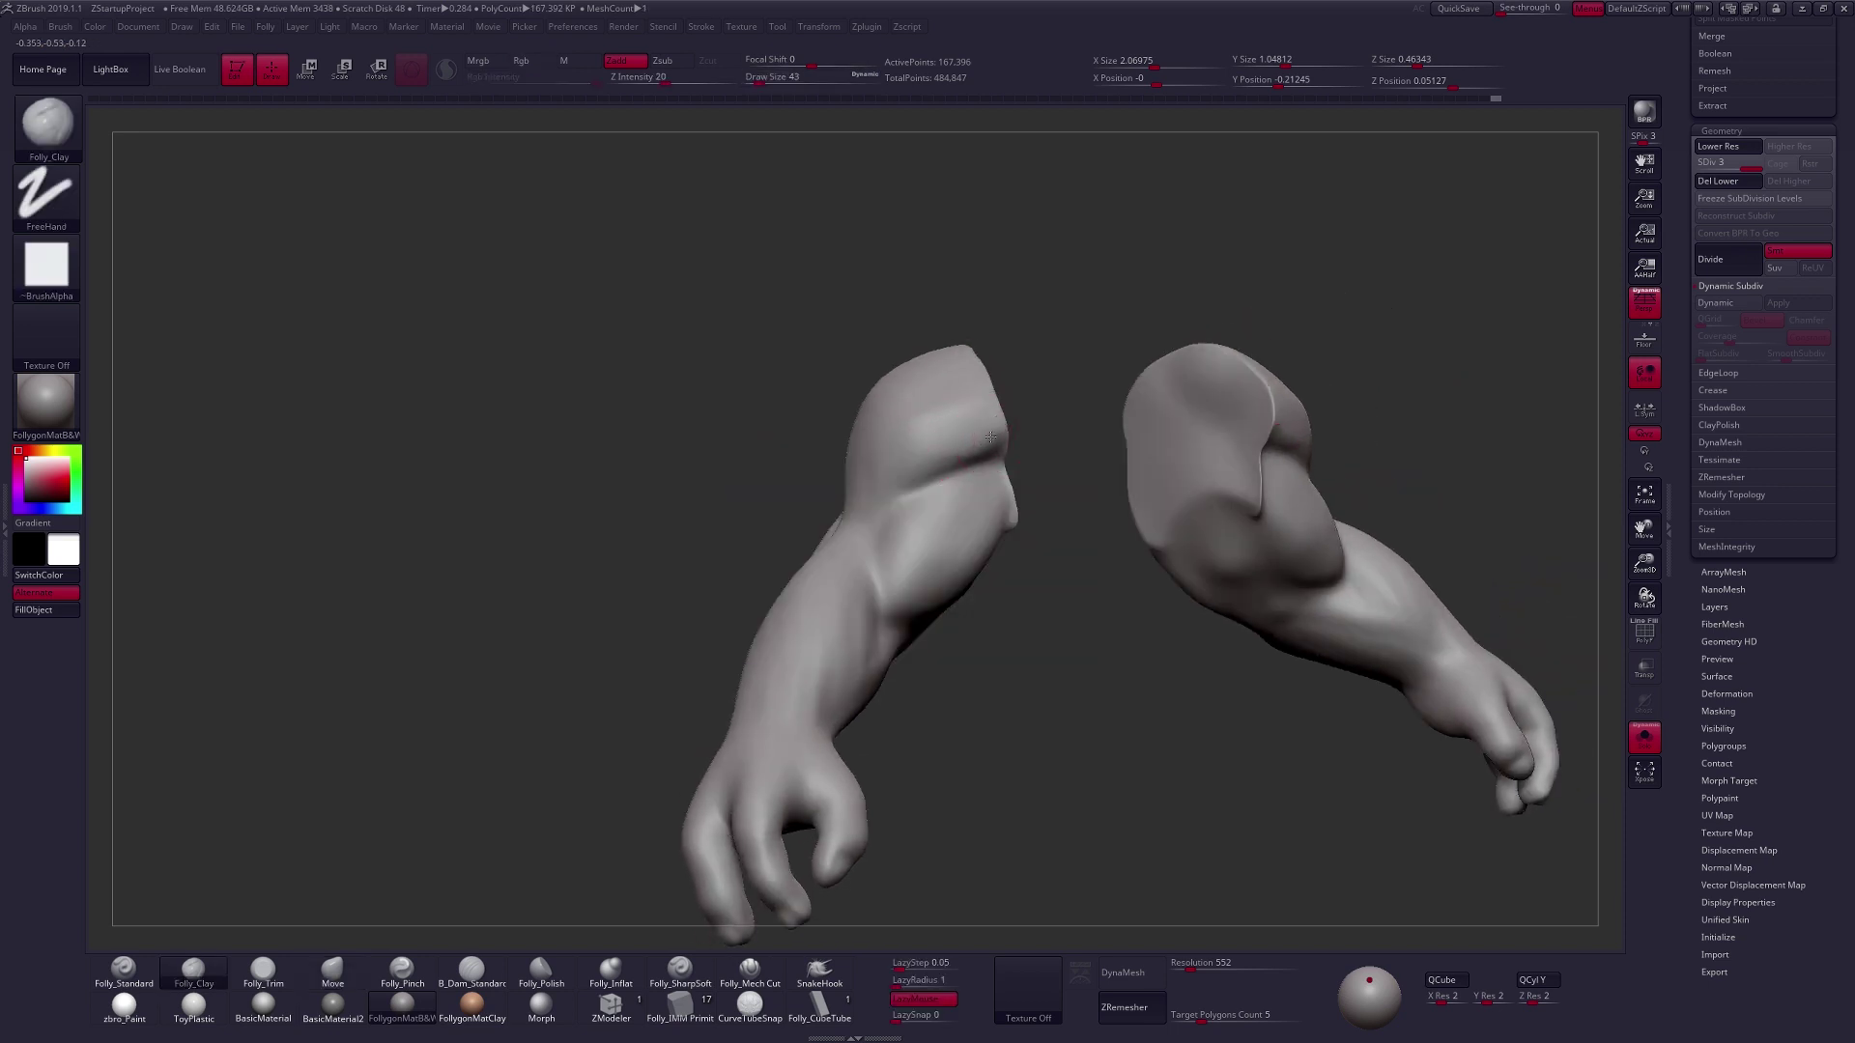
drag(880, 492, 846, 516)
right_drag(847, 516, 902, 513)
drag(903, 513, 828, 538)
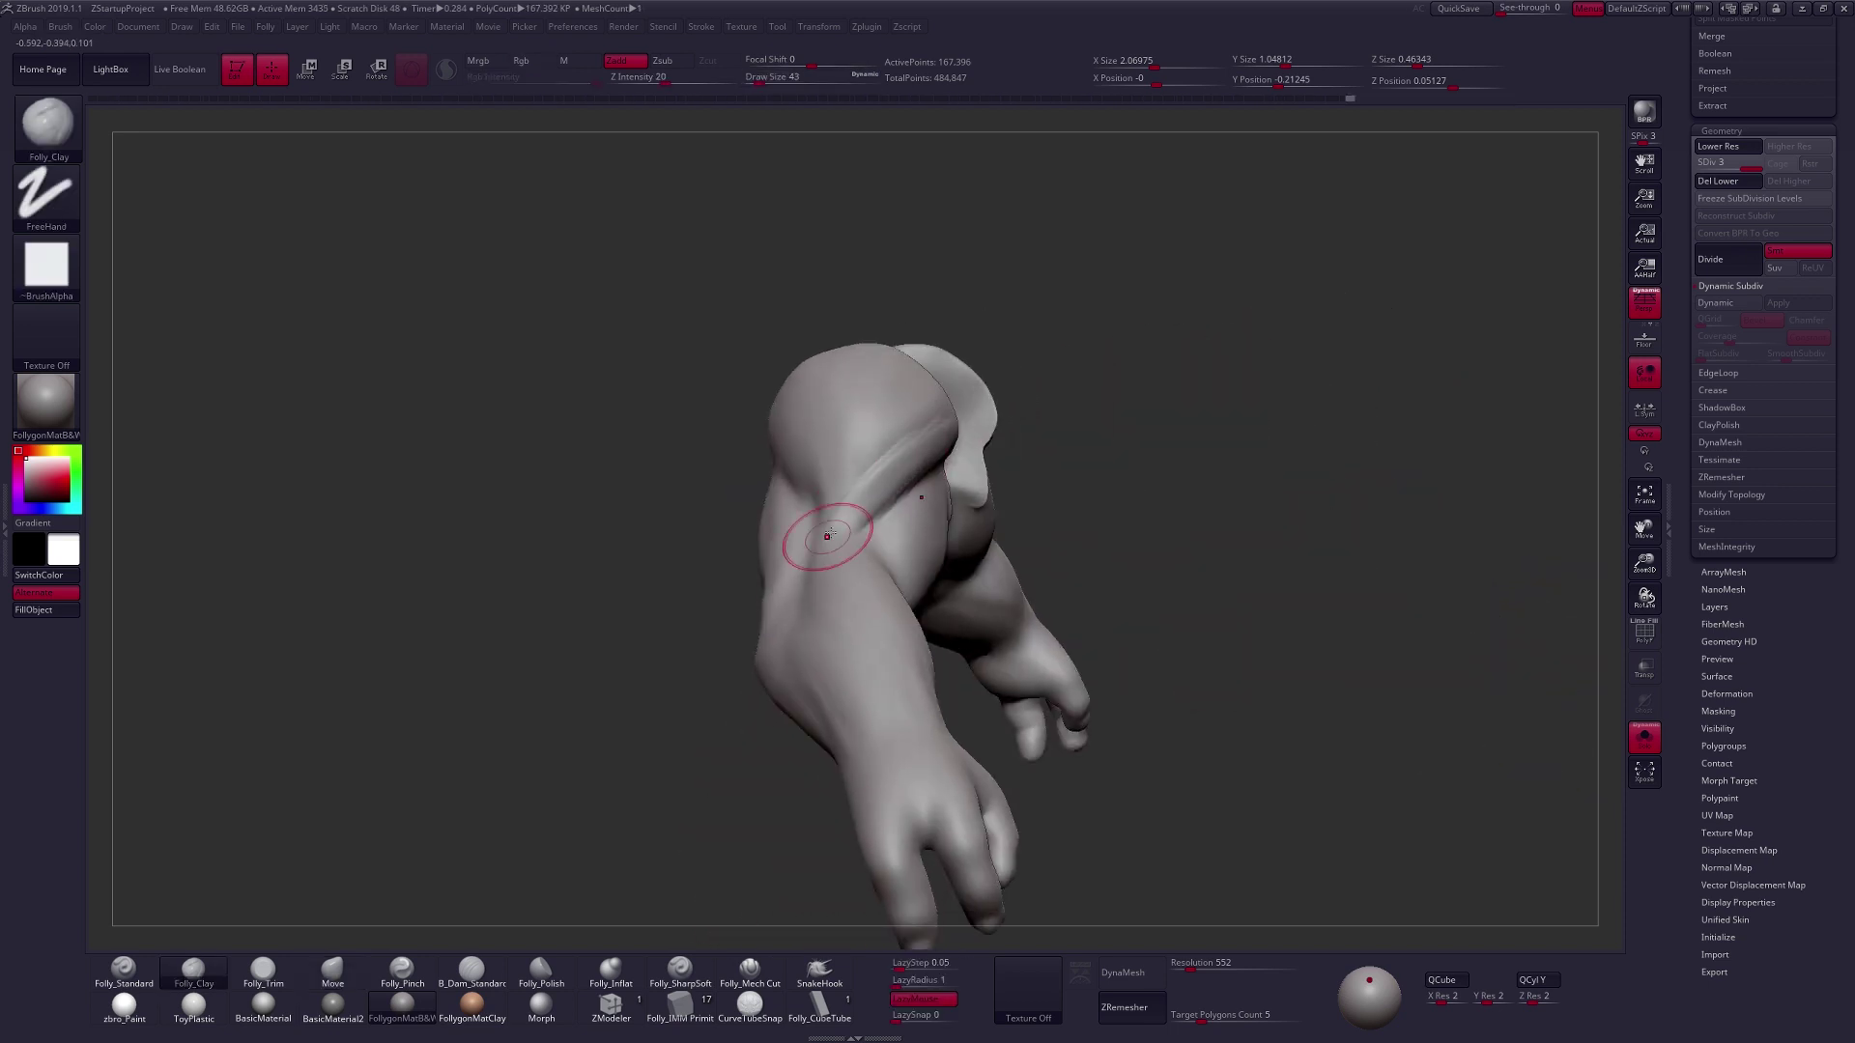
right_drag(828, 538, 806, 547)
Define the lower edge of the deltoids above the biceps with the Folly_Clay brush at draw size 49.
right_drag(873, 467, 856, 471)
drag(973, 413, 871, 475)
right_drag(871, 474, 823, 472)
drag(983, 404, 912, 435)
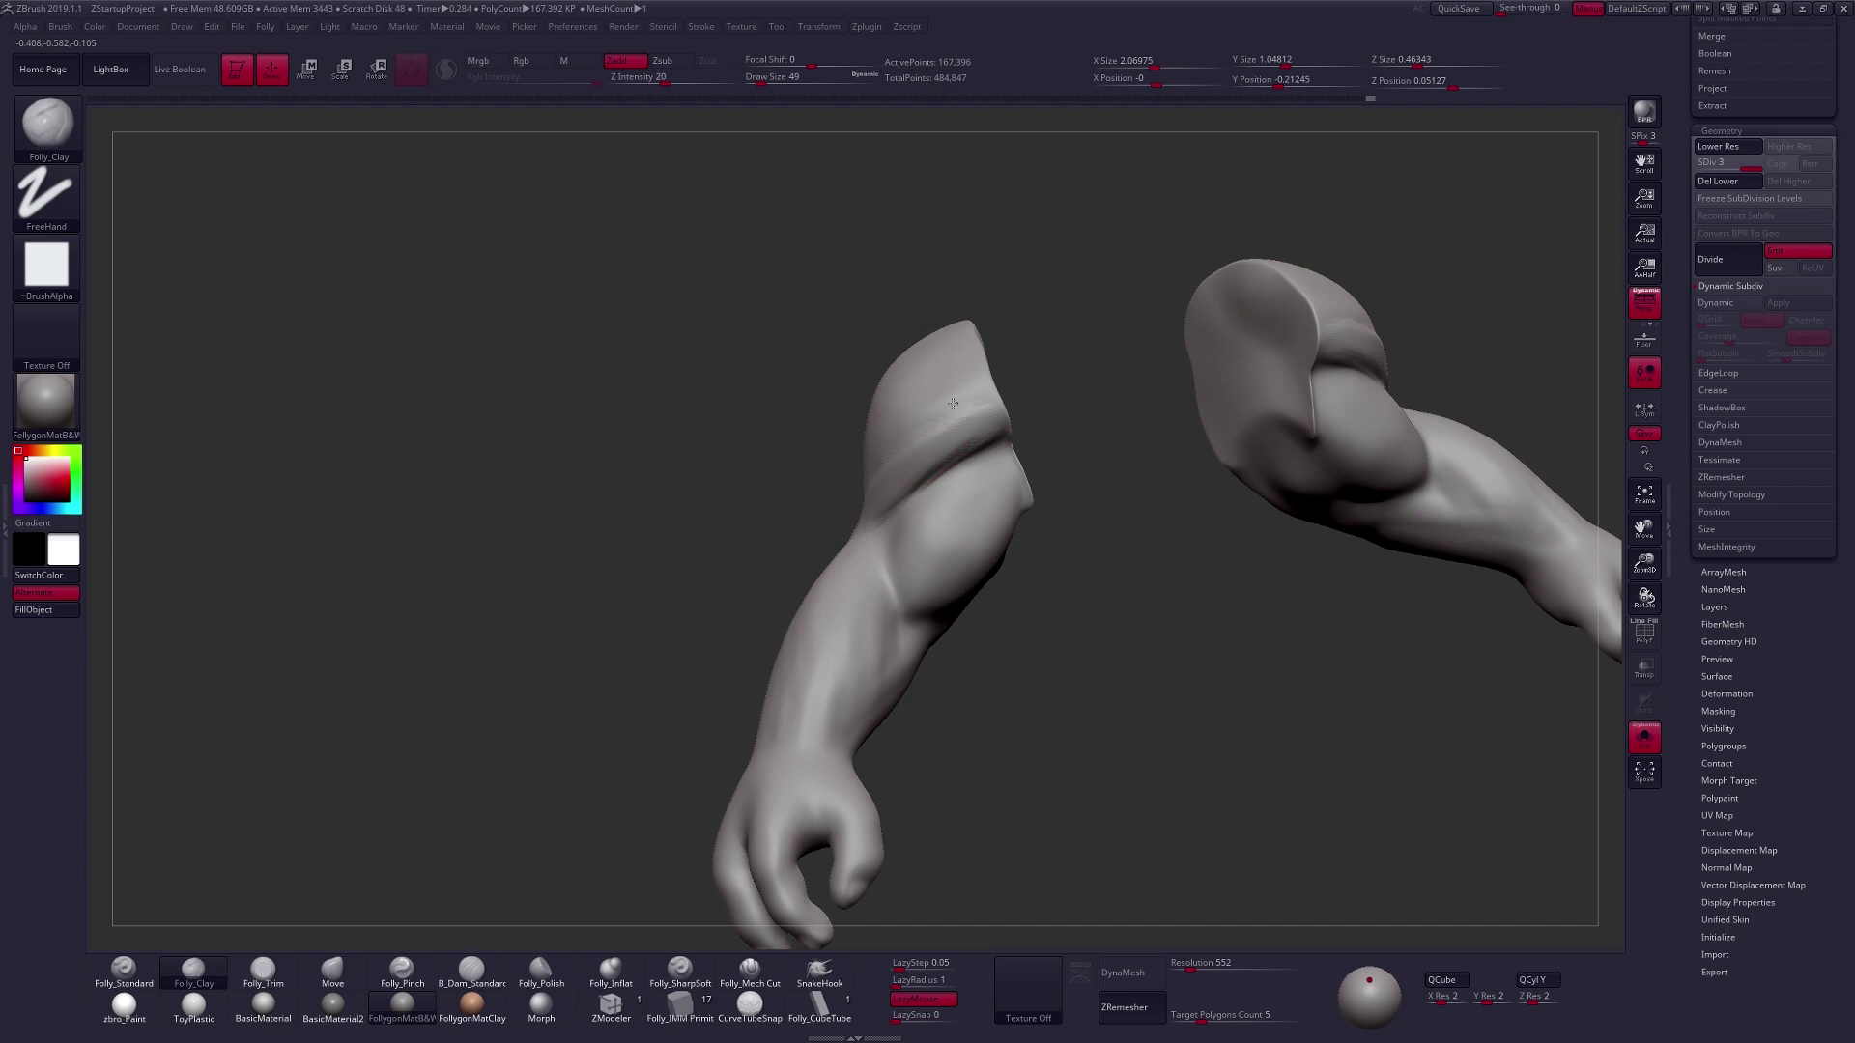
right_drag(898, 436, 948, 430)
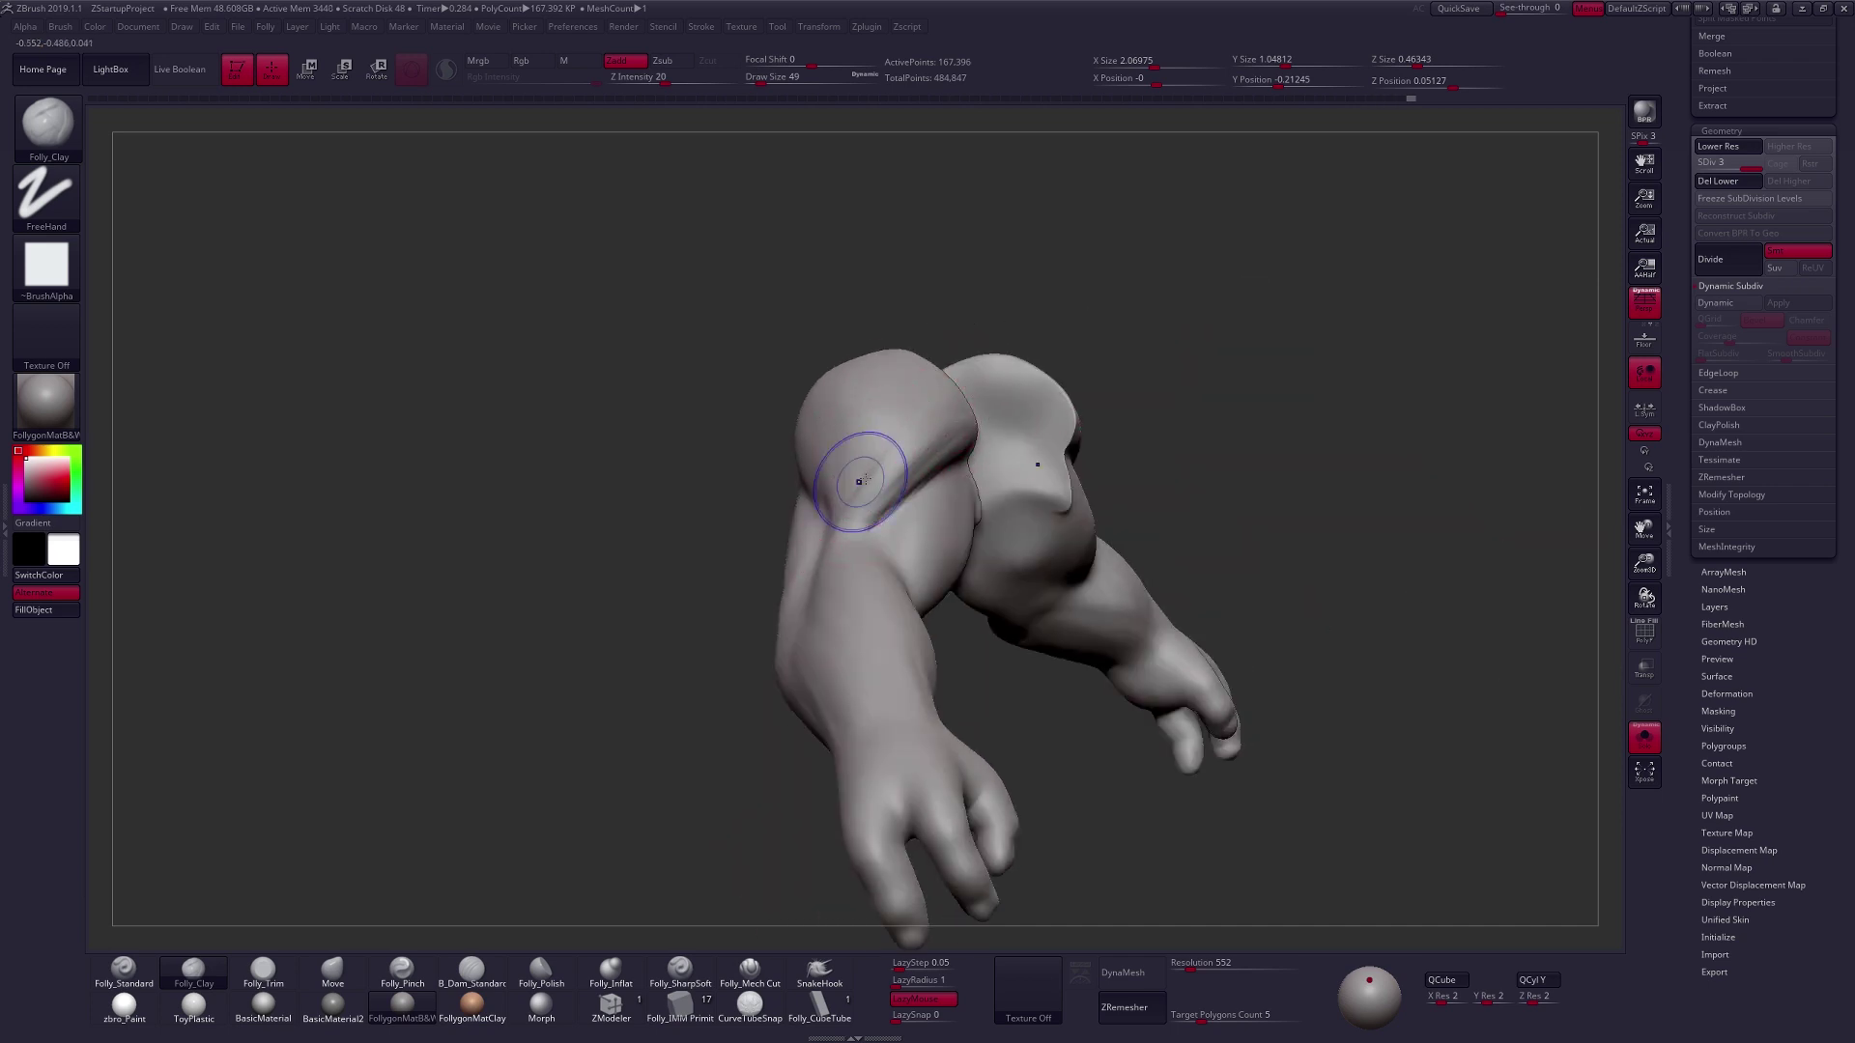
Smooth the transition between the deltoids and upper arms and show the body again.
shift+drag(859, 481, 903, 497)
key(alt+s)
right_drag(944, 518, 846, 521)
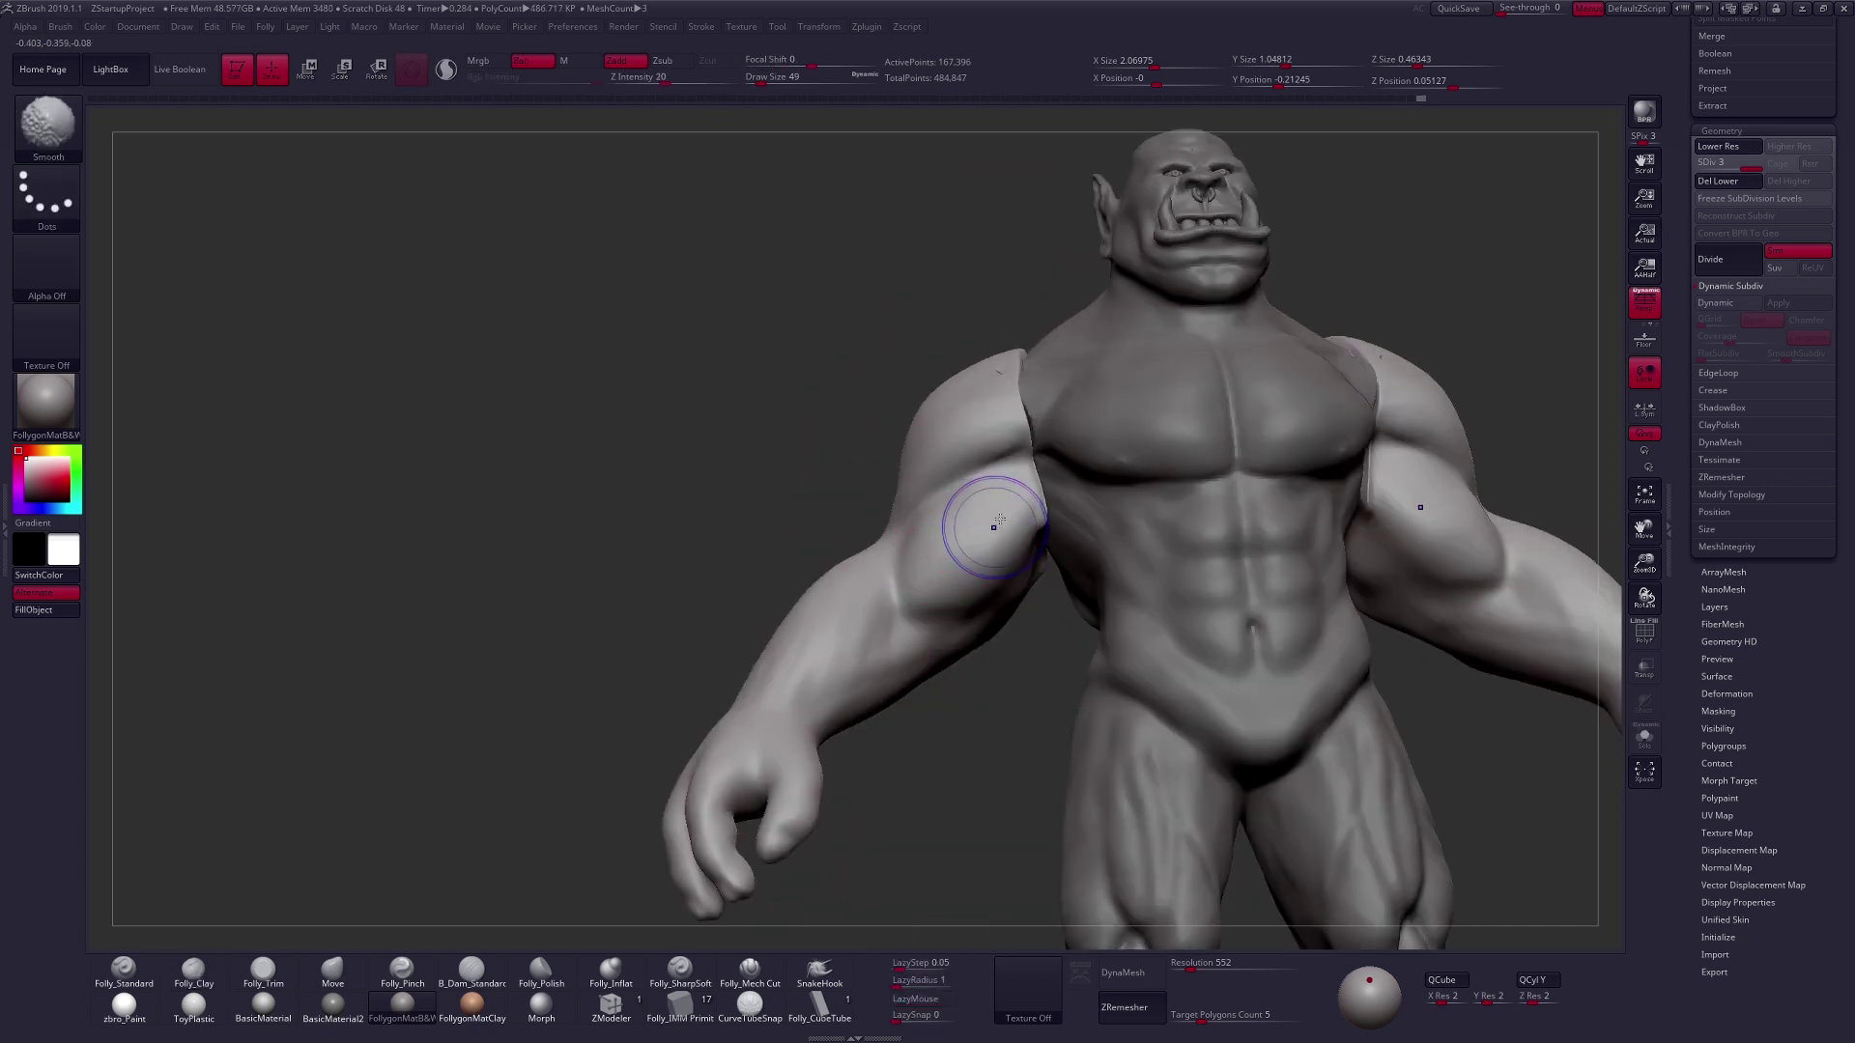
shift+right_drag(1000, 520, 1040, 511)
Switch to the Move brush at draw size 121 and lower the arms to subdivision level 1.
key(4)
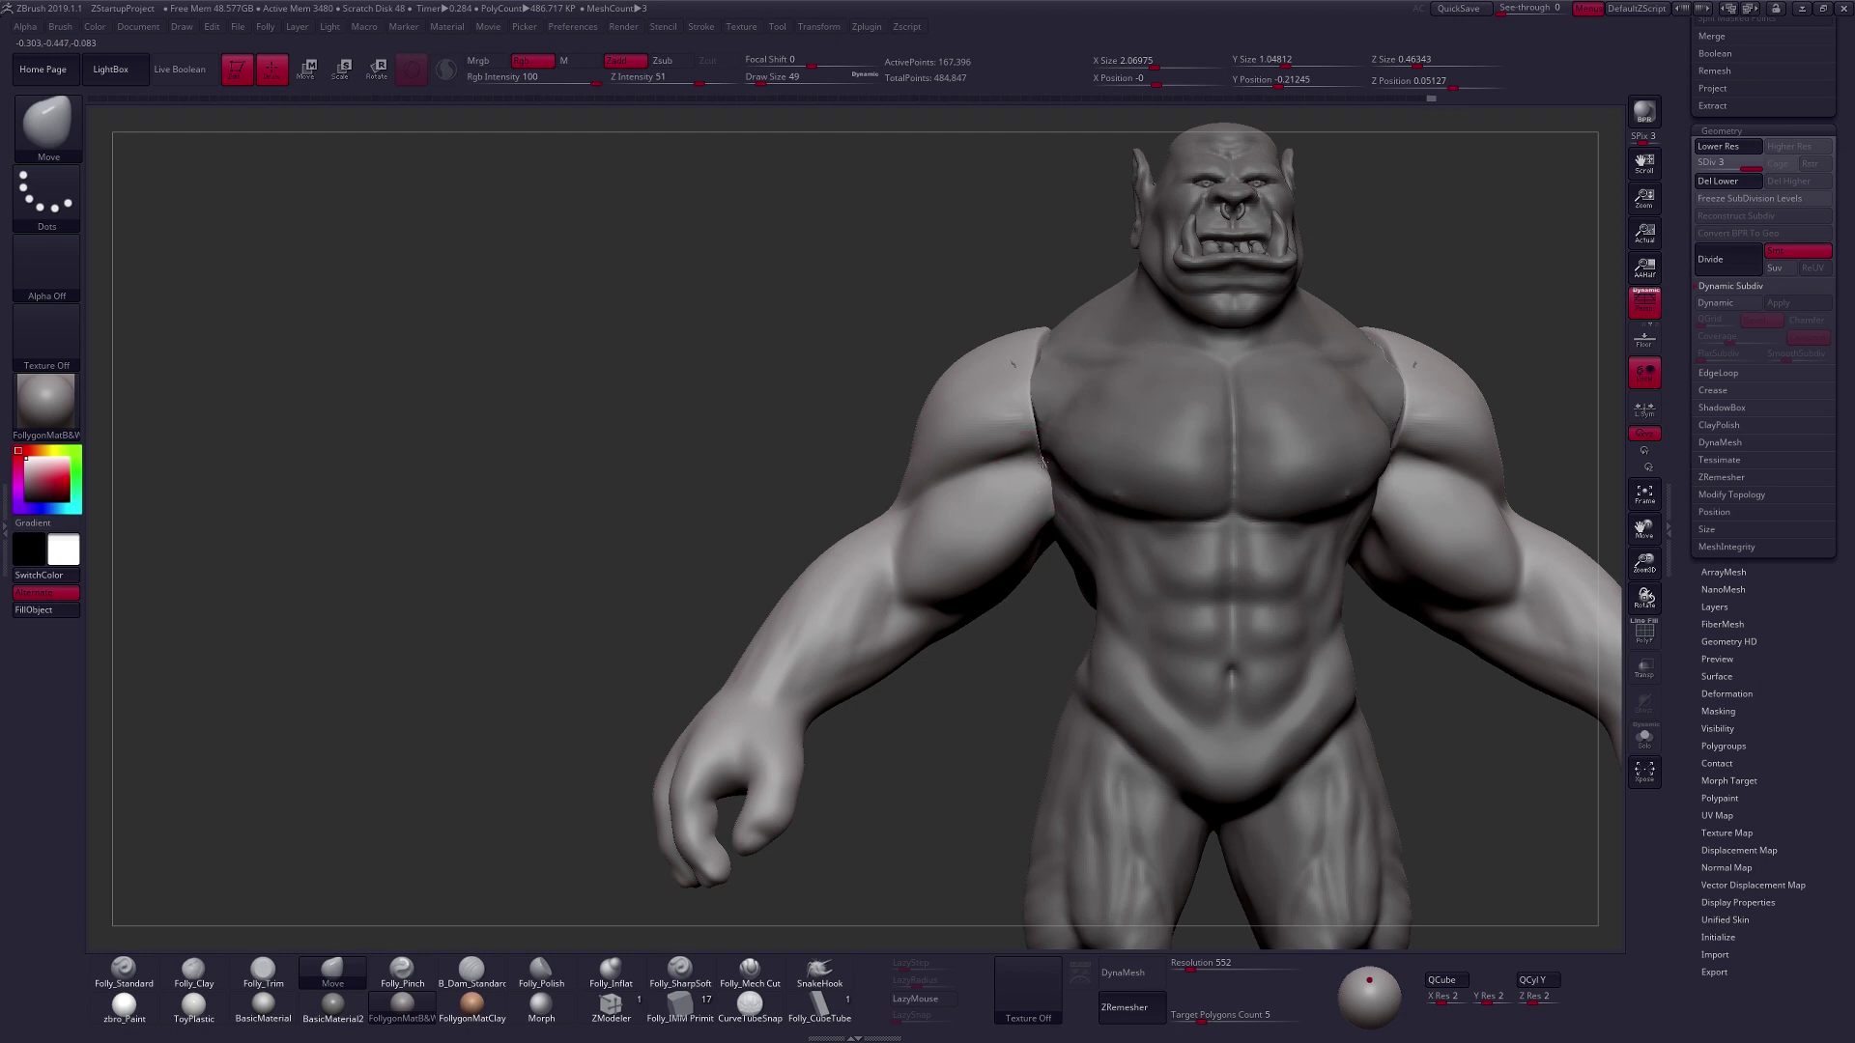
alt+right_drag(1042, 462, 1140, 630)
alt+right_drag(1139, 630, 1026, 539)
right_drag(1197, 697, 1150, 704)
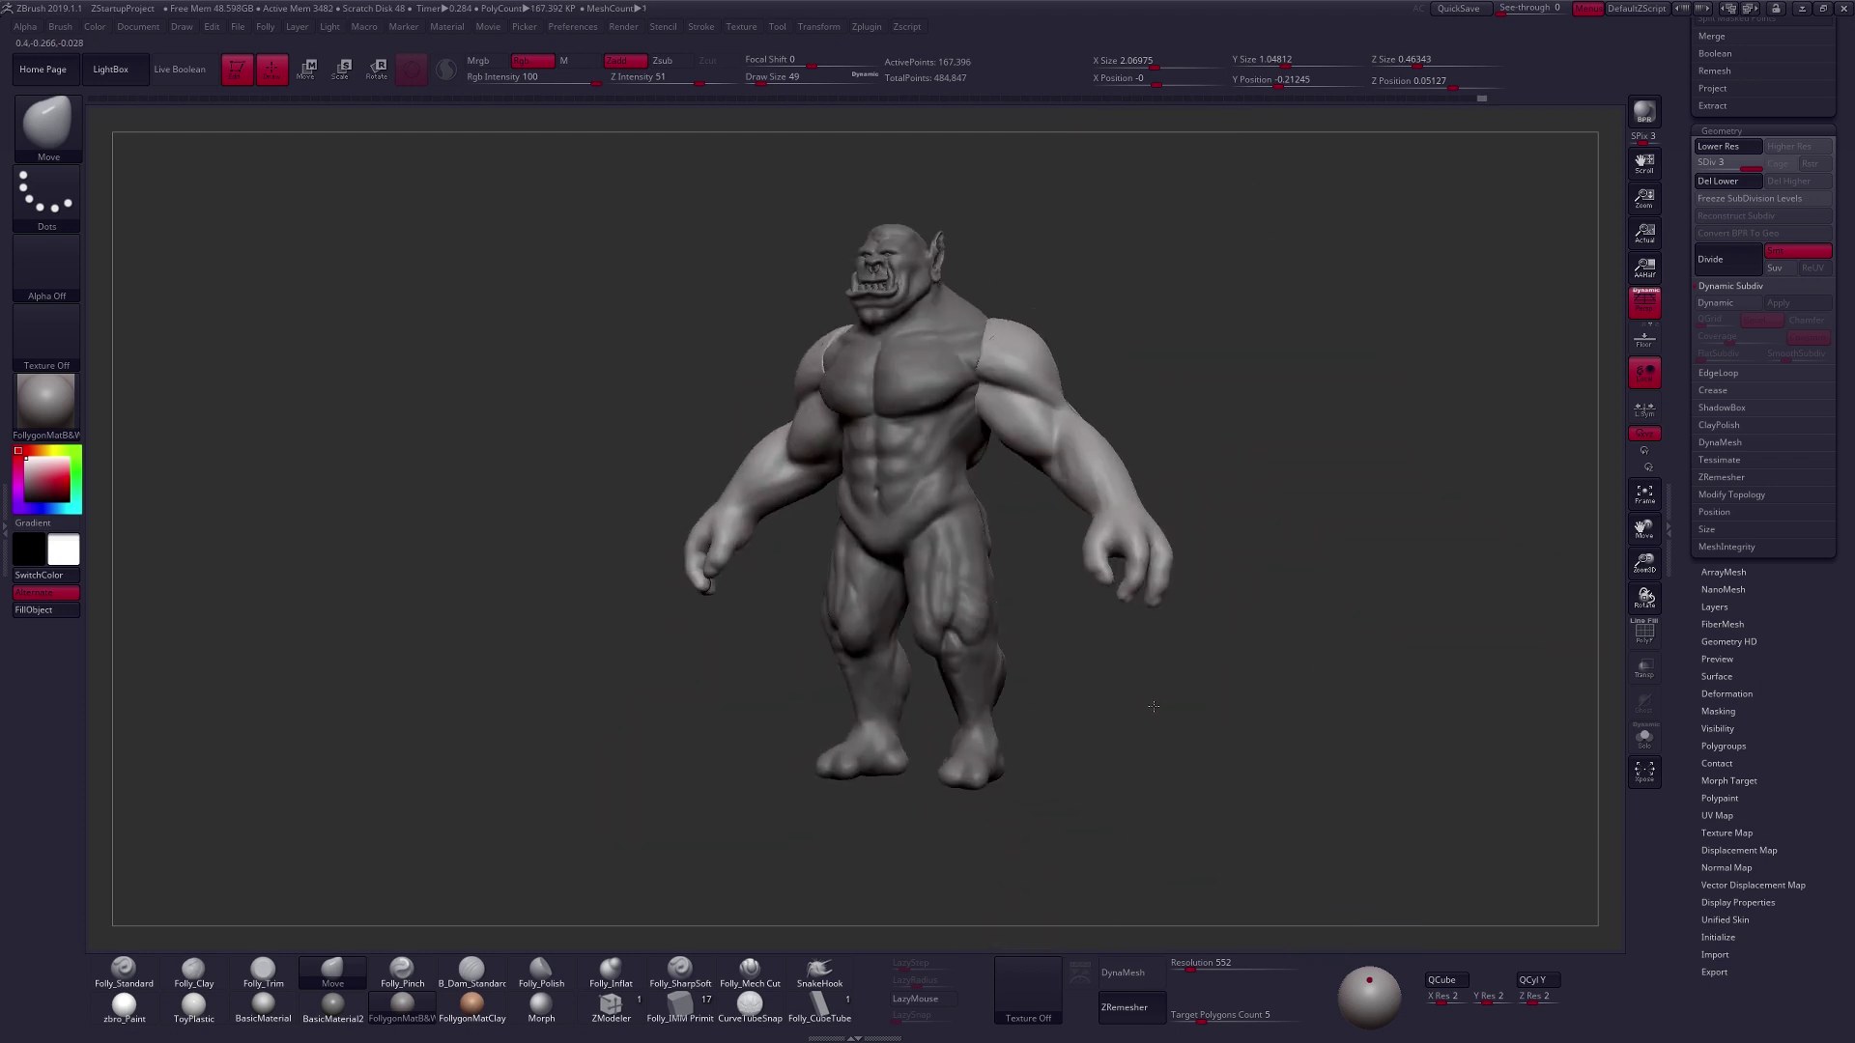
mouse_move(1290, 729)
right_down()
mouse_move(1220, 739)
mouse_move(1223, 808)
right_up()
mouse_move(1223, 808)
right_down()
mouse_move(1192, 791)
mouse_move(1121, 804)
right_up()
key(space)
drag(913, 517, 925, 517)
key(shift+d)
key(shift+d)
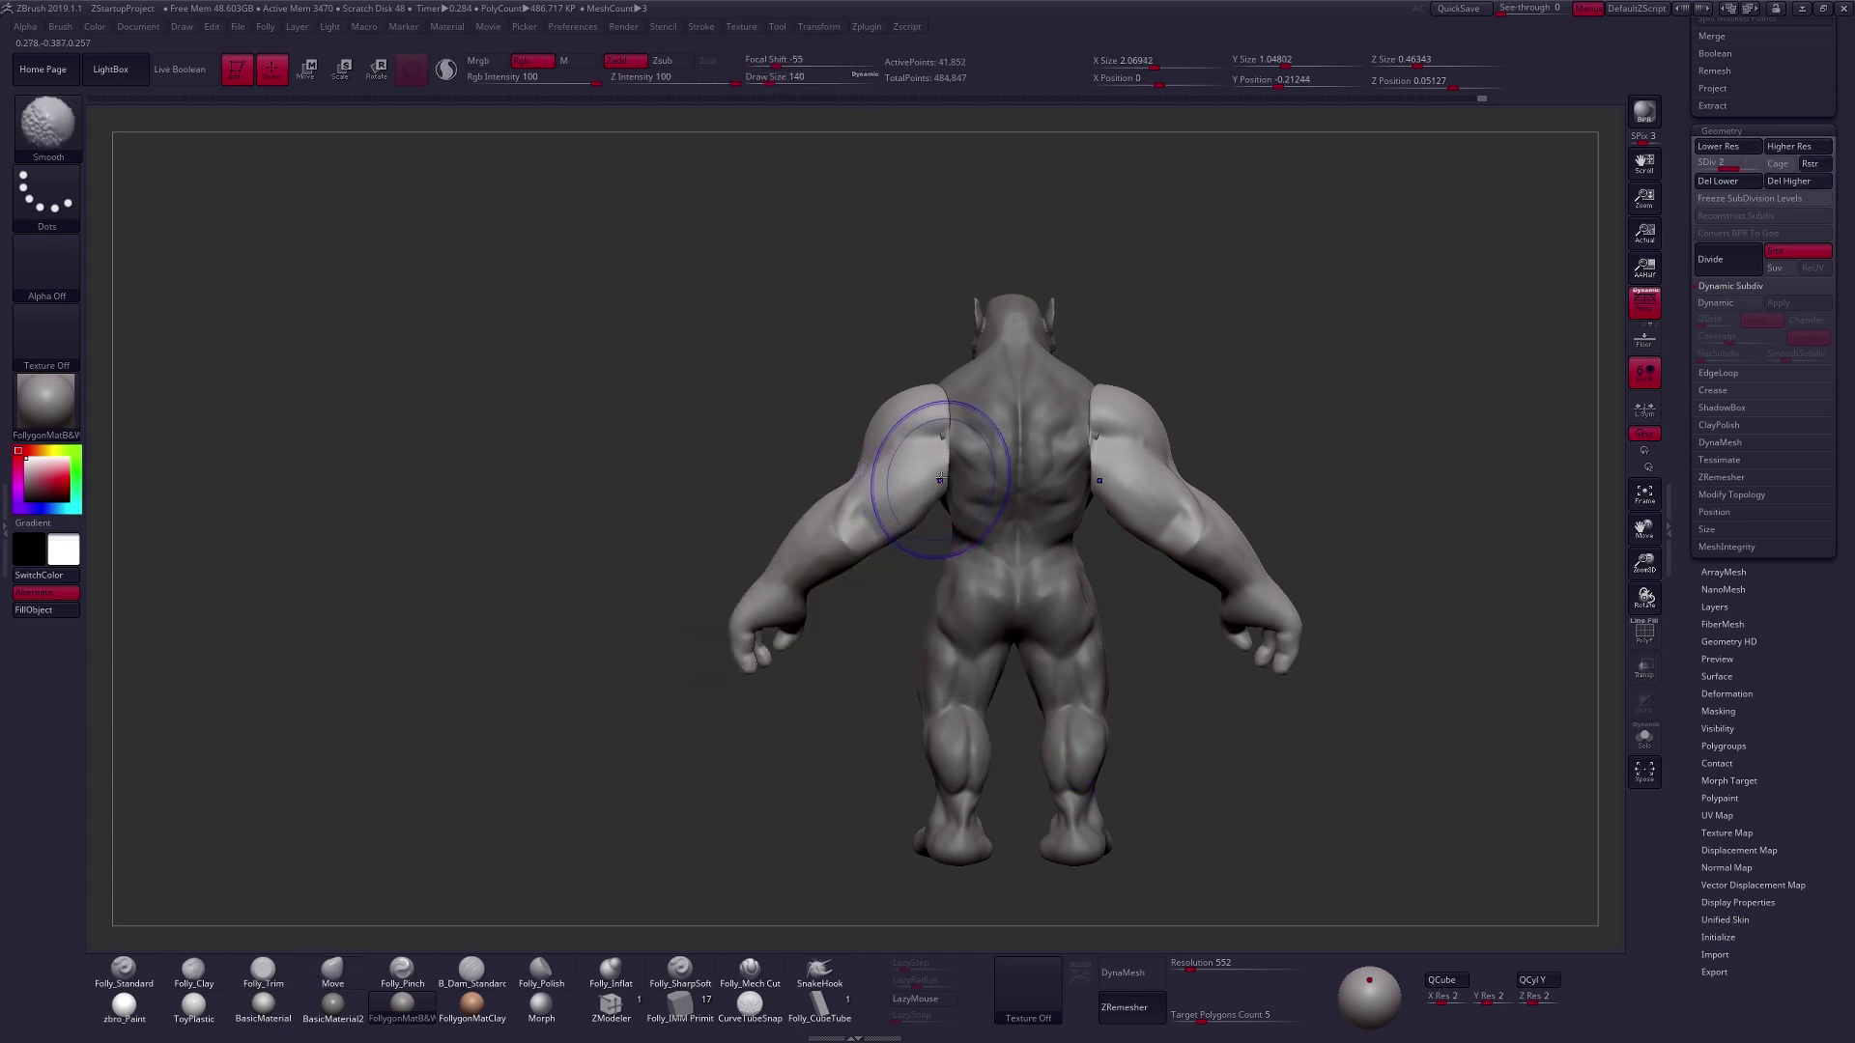
Mask the shoulder caps of both arms with a lasso and invert the mask.
ctrl+shift+click(884, 425)
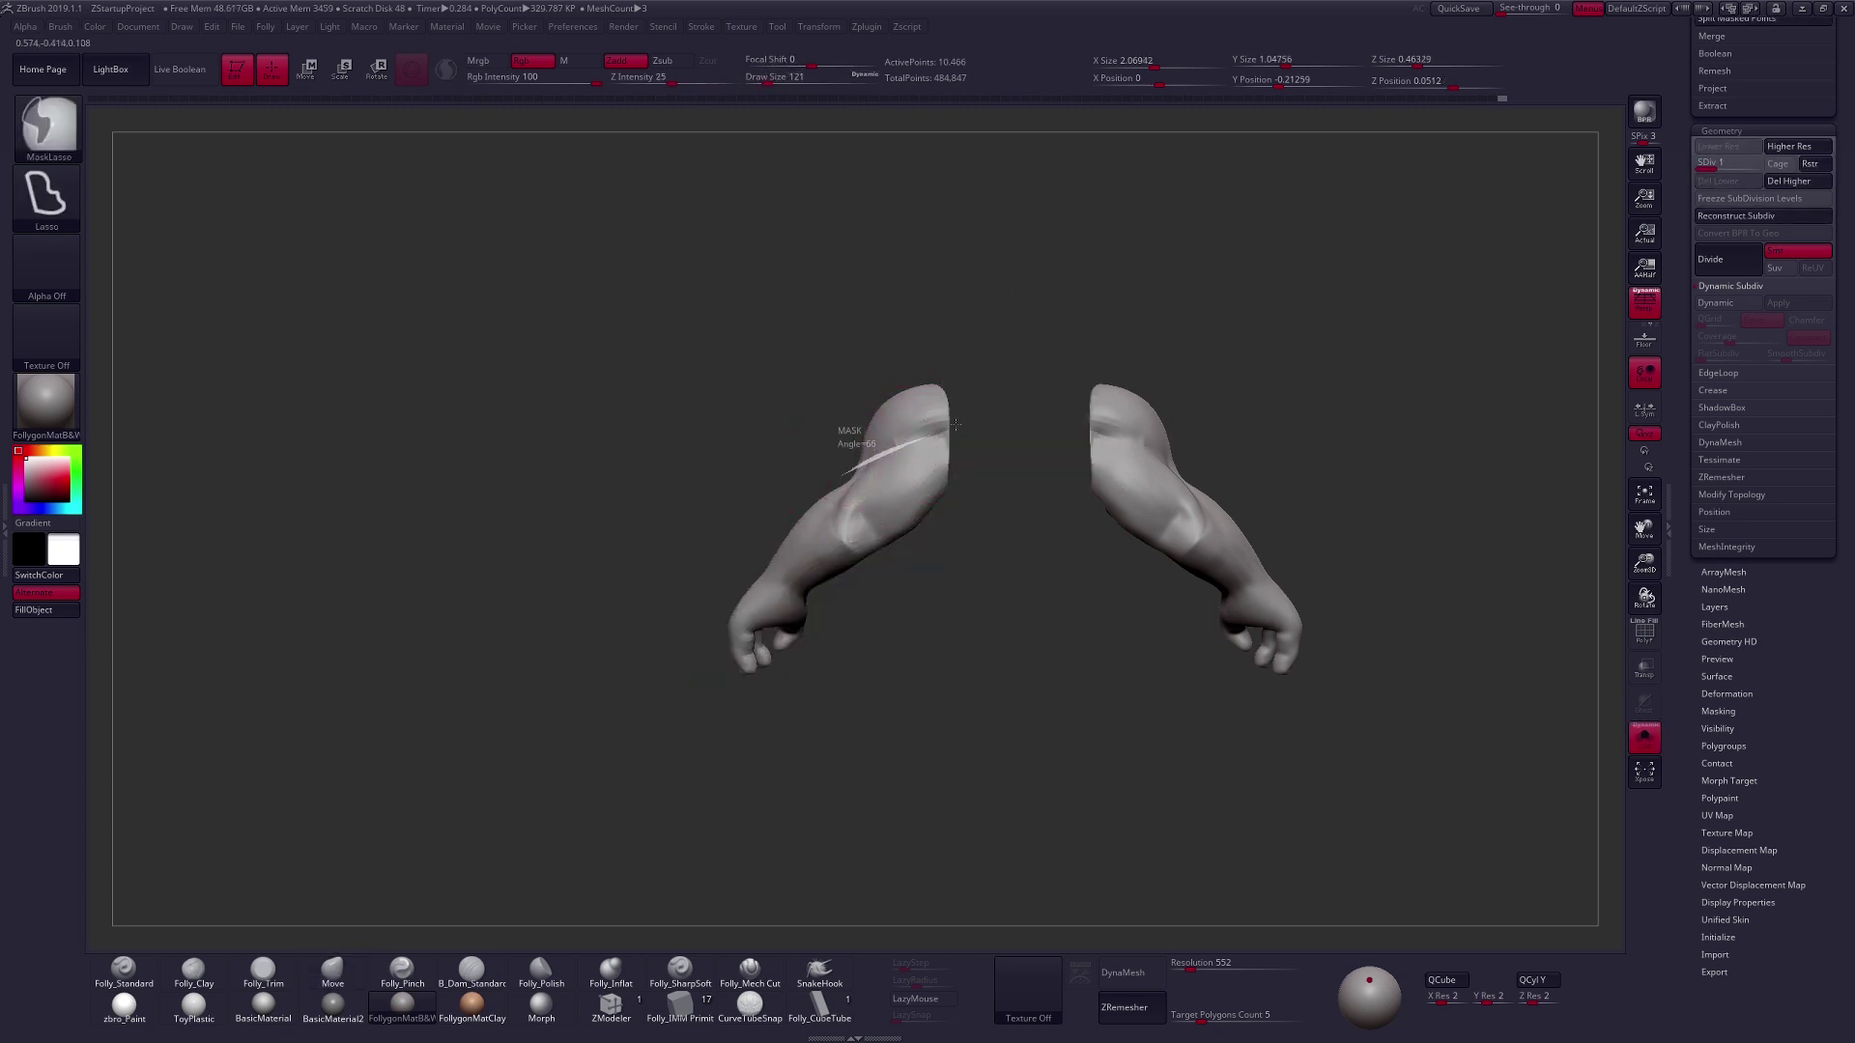
ctrl+shift+click(797, 428)
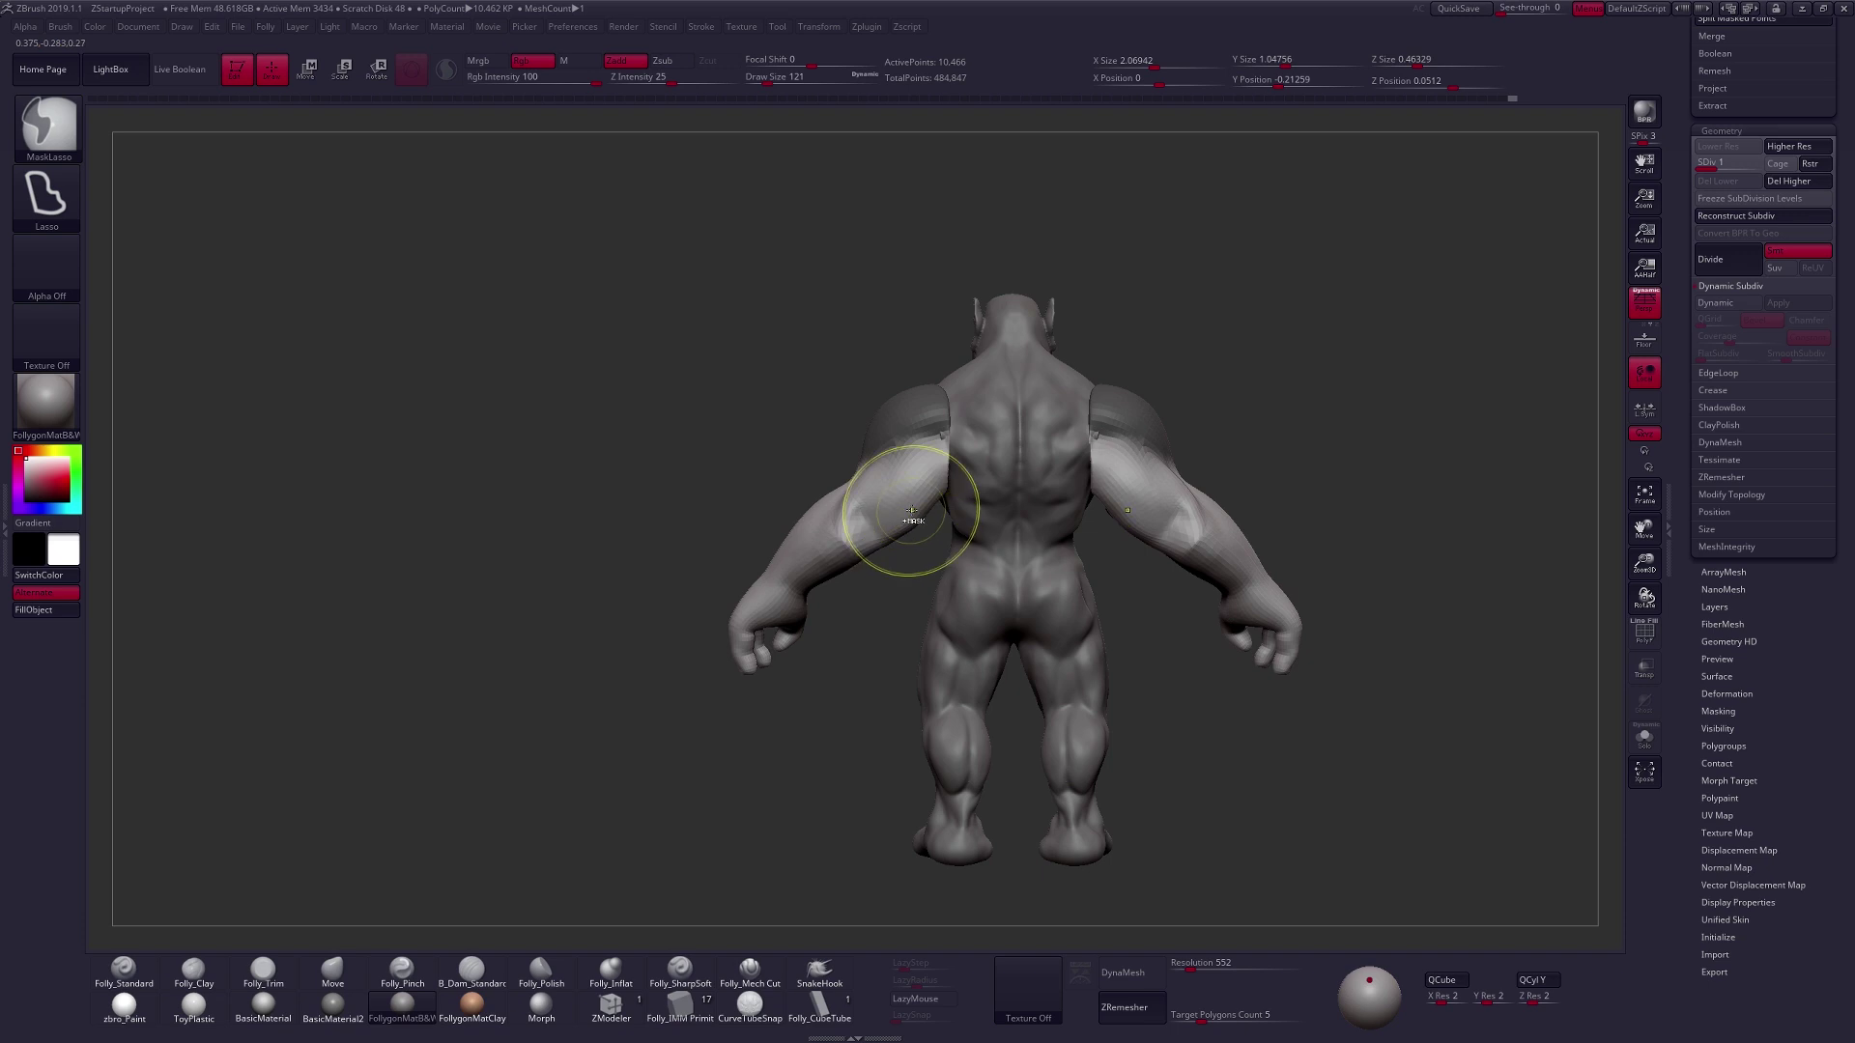
key(ctrl+i)
Lower the unmasked shoulder caps with a Transpose move line instead of the gizmo, and clear the mask.
key(w)
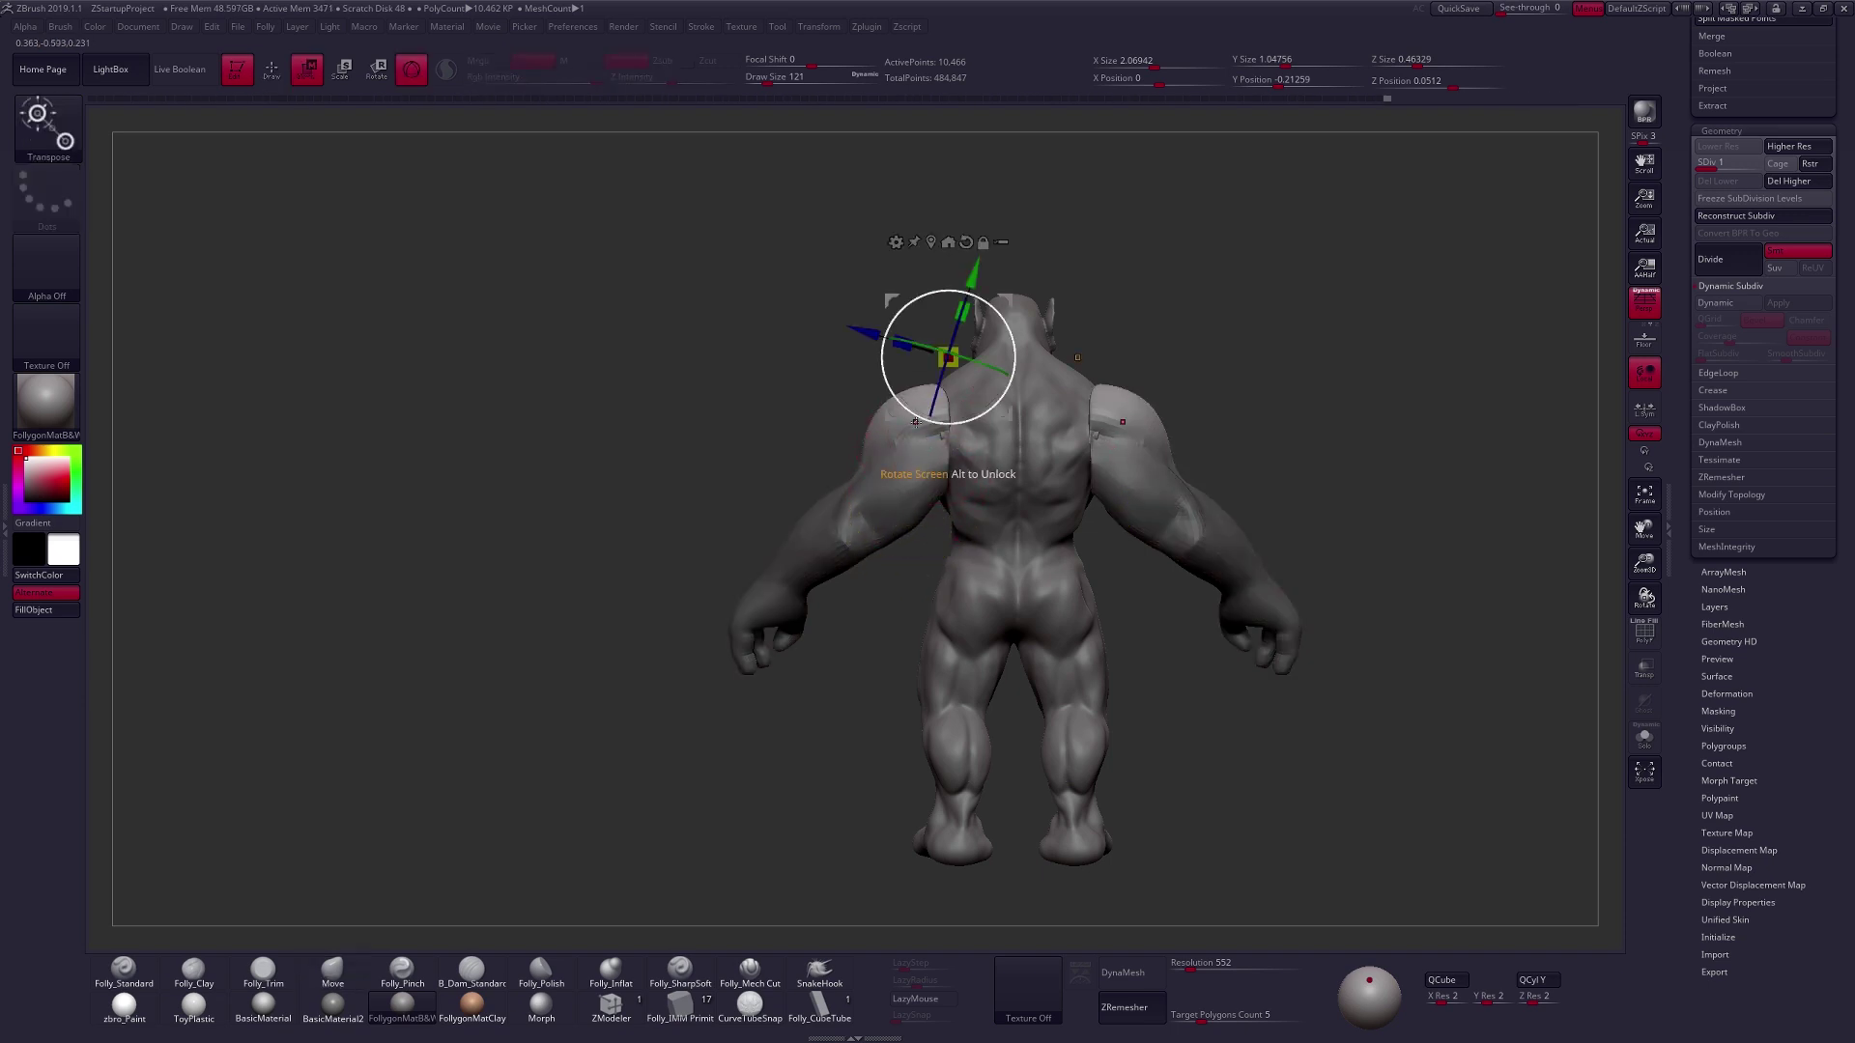
click(418, 83)
drag(926, 447, 896, 314)
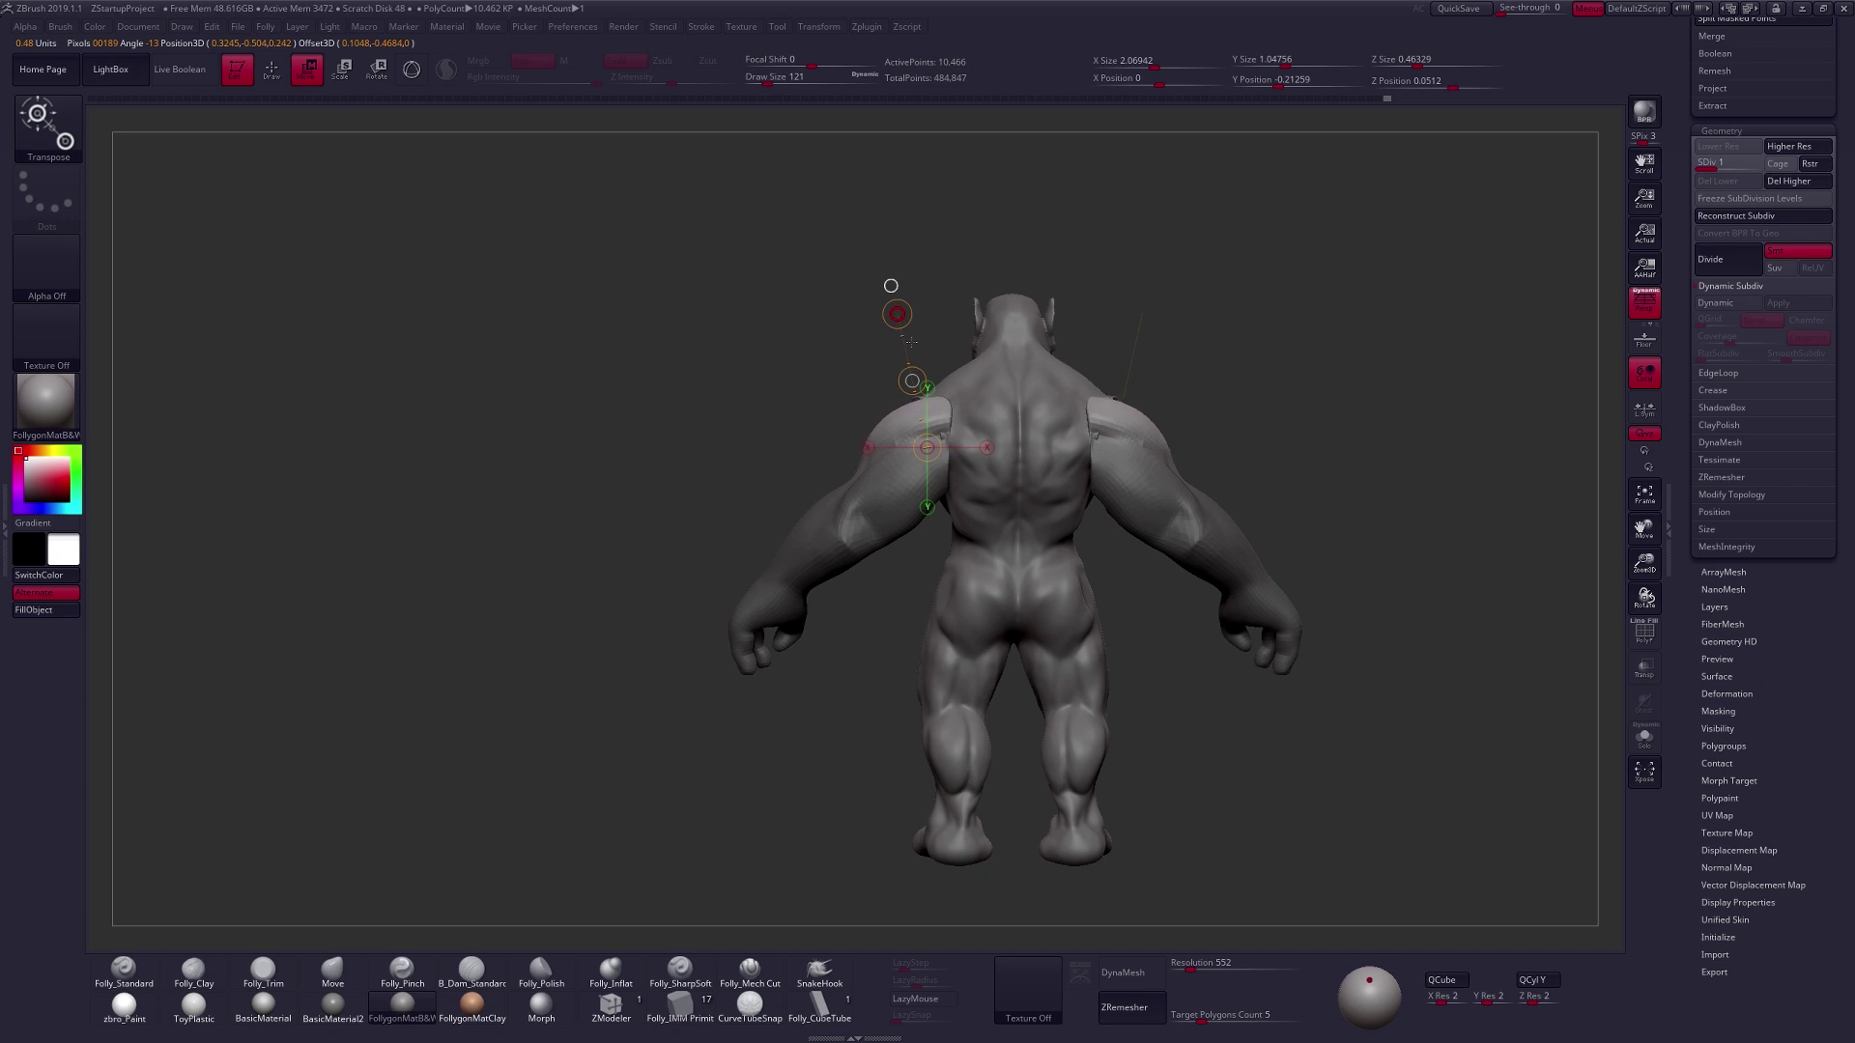
drag(912, 381, 923, 393)
key(q)
mouse_move(677, 469)
mouse_down()
mouse_move(954, 476)
mouse_move(1062, 440)
mouse_up()
right_click(964, 404)
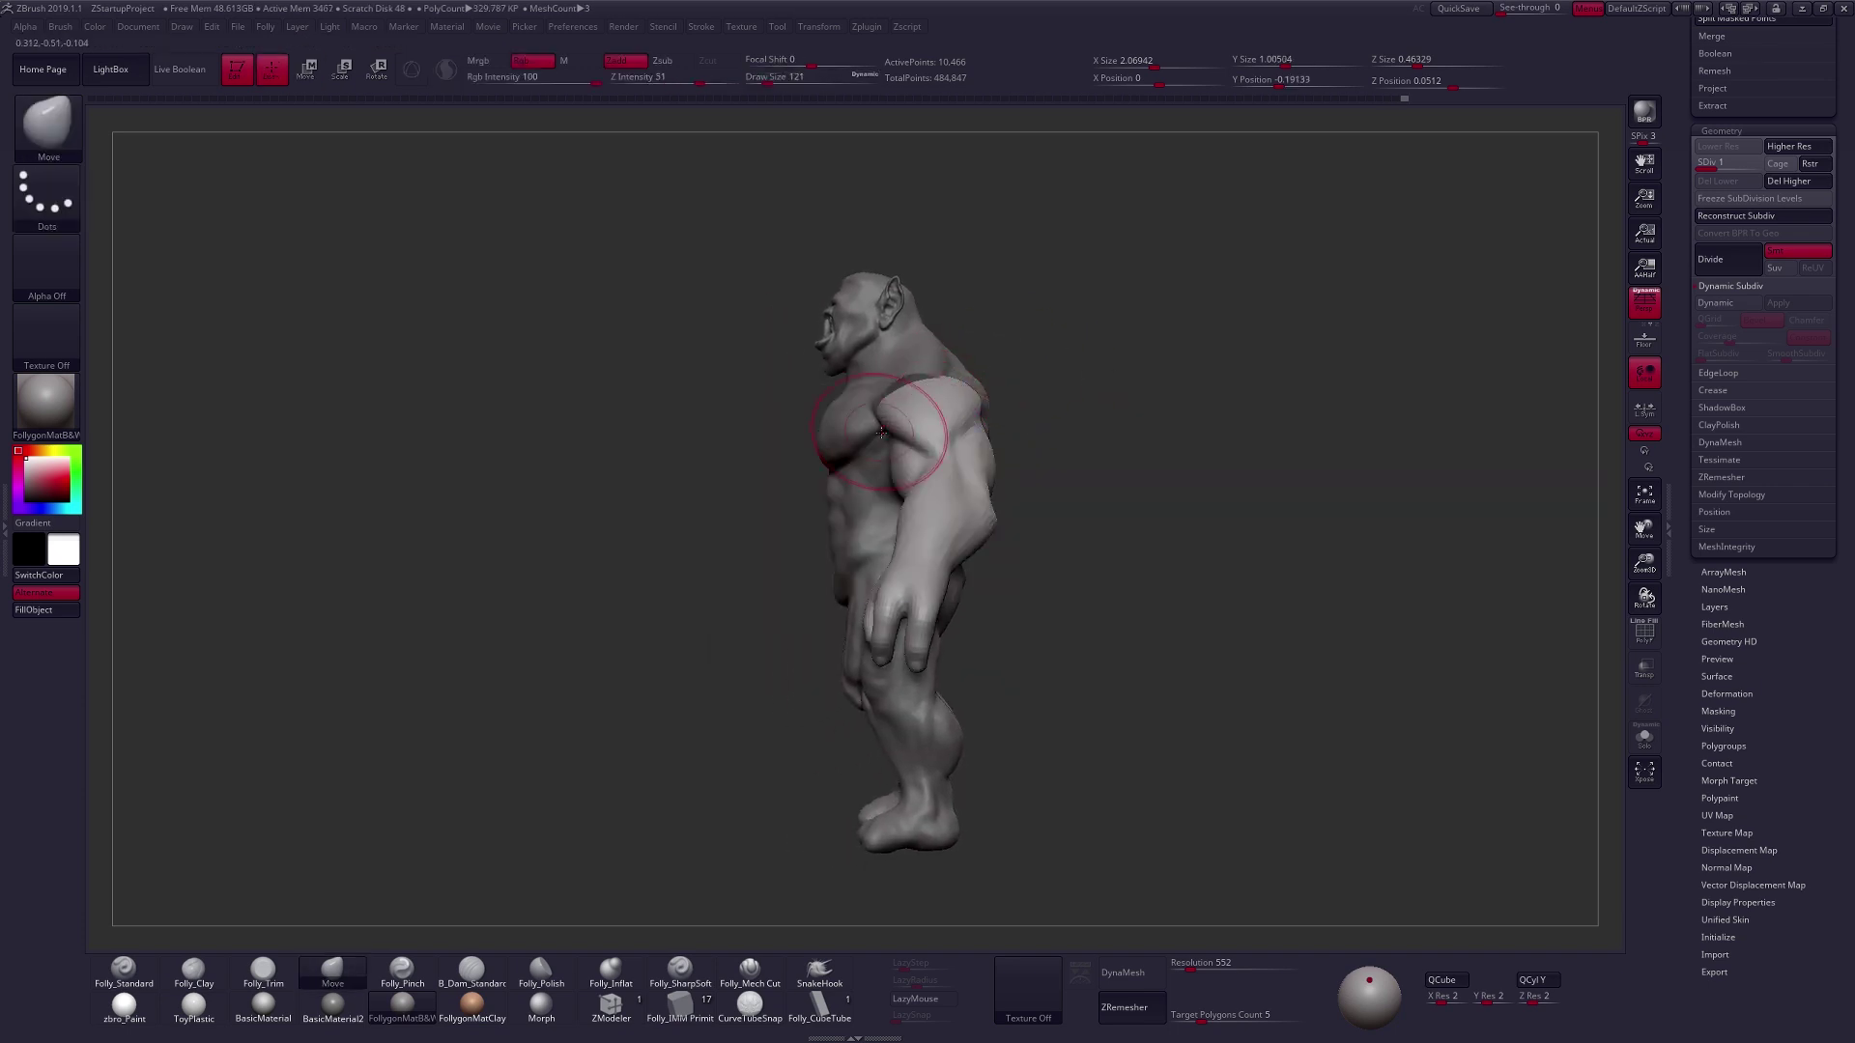
Bring up the subtool list and reshape the shoulder tops beside the chest with the Move brush at draw size 74.
drag(797, 427, 1038, 422)
drag(1692, 317, 1694, 595)
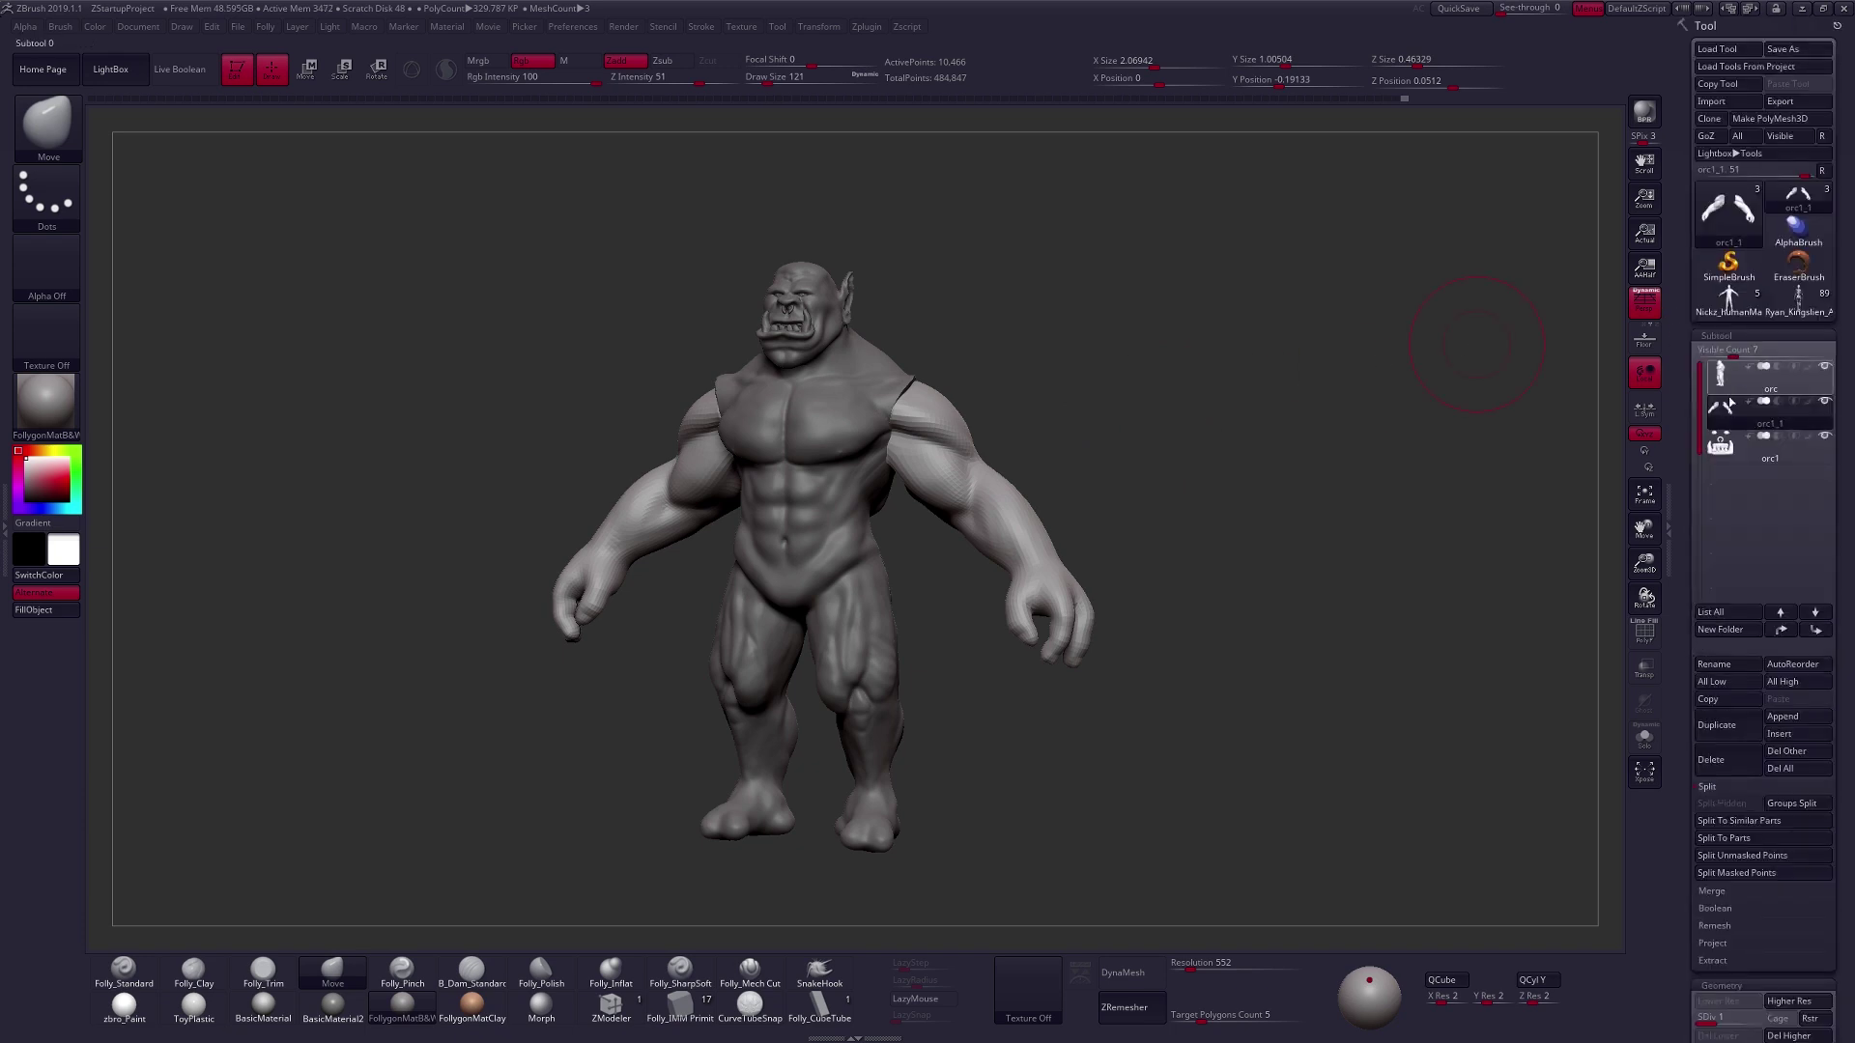
alt+drag(1209, 587, 1374, 591)
key(space)
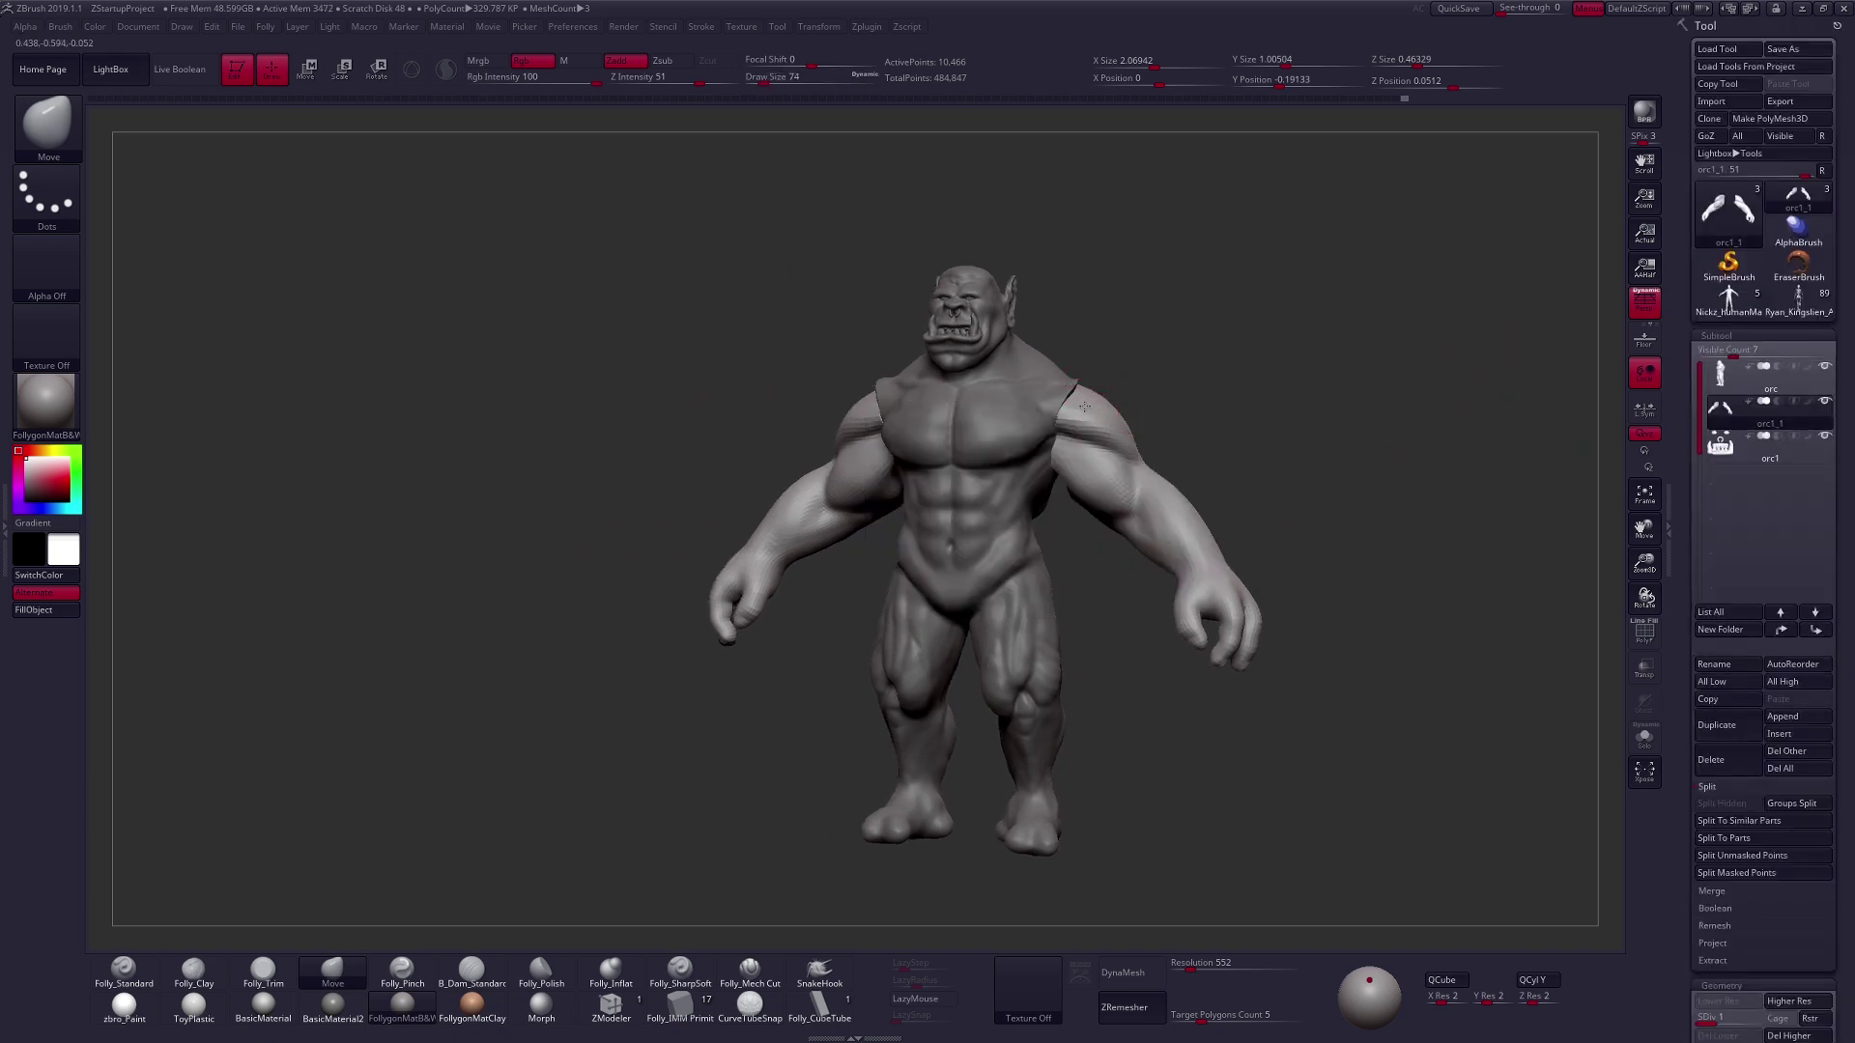
key(space)
mouse_move(1295, 425)
mouse_down()
mouse_move(1073, 425)
mouse_move(1113, 385)
mouse_up()
Fit the front of the shoulders to the chest with the Move brush at draw sizes 113 and 96.
key(space)
drag(1227, 415, 1420, 423)
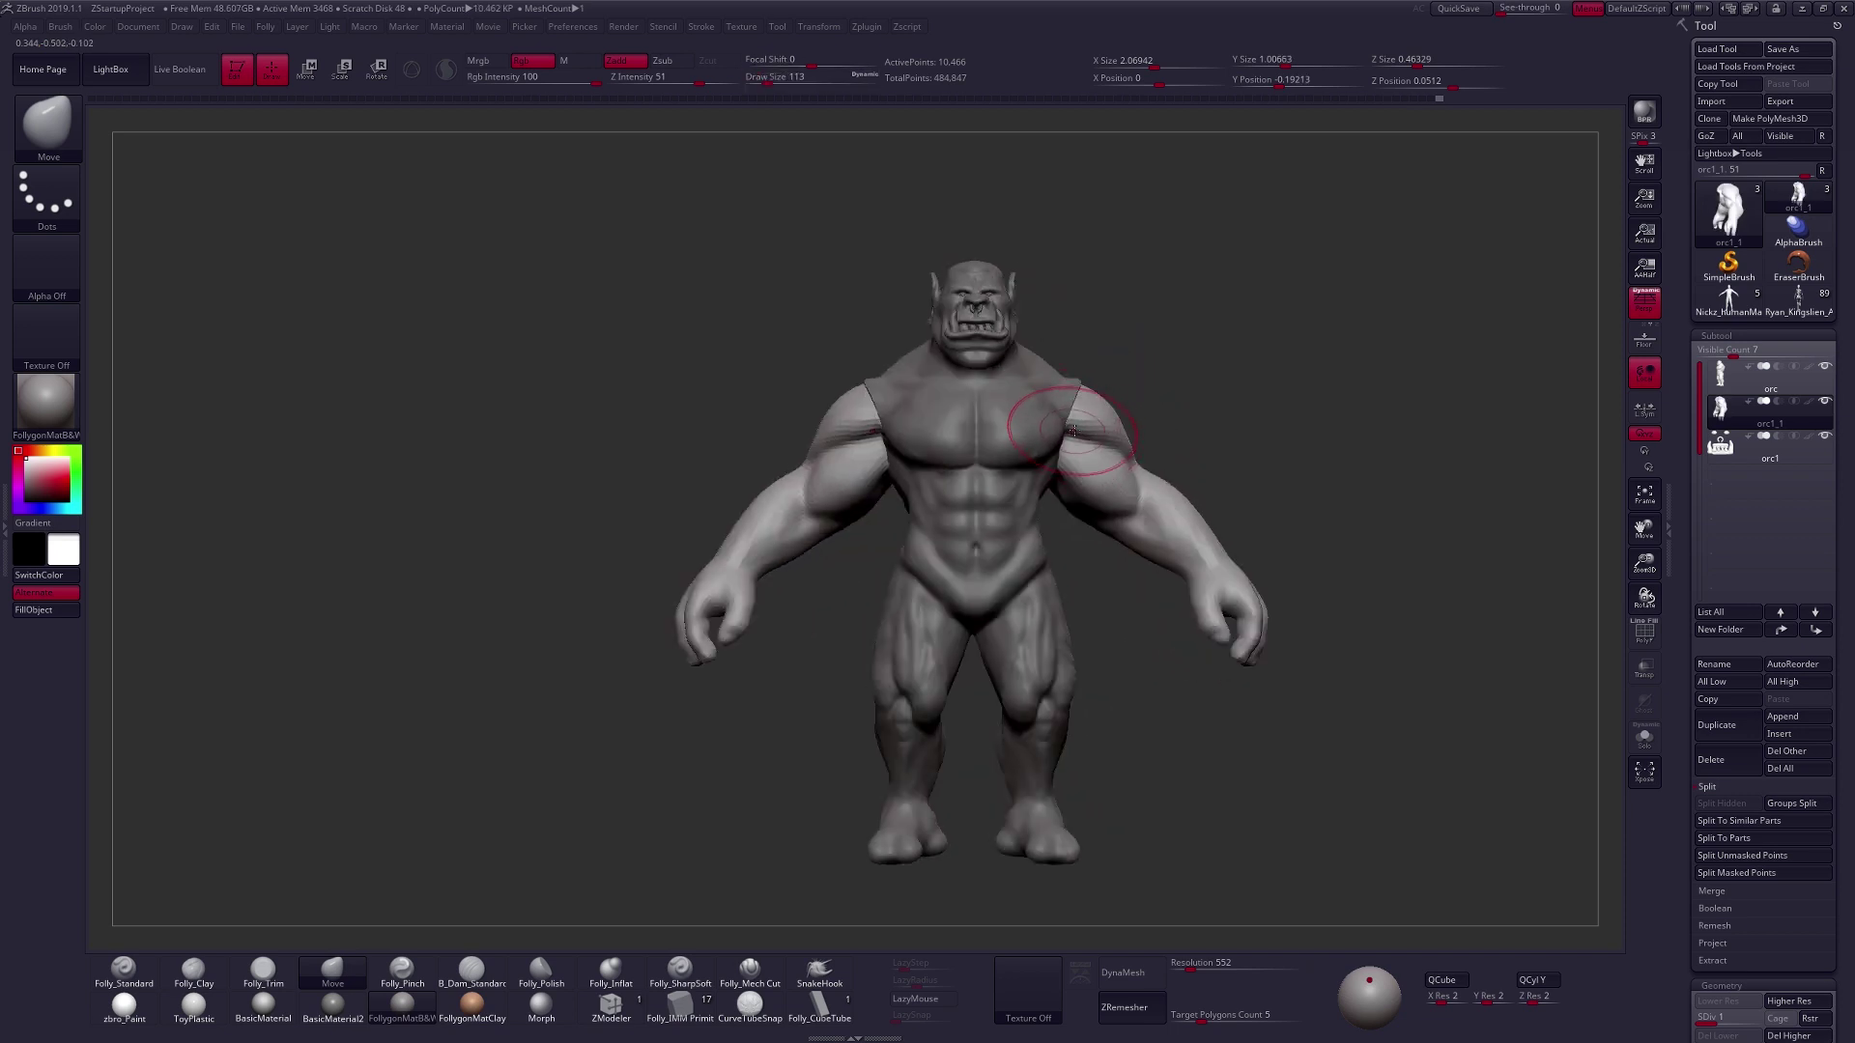
key(space)
drag(1111, 444, 1118, 449)
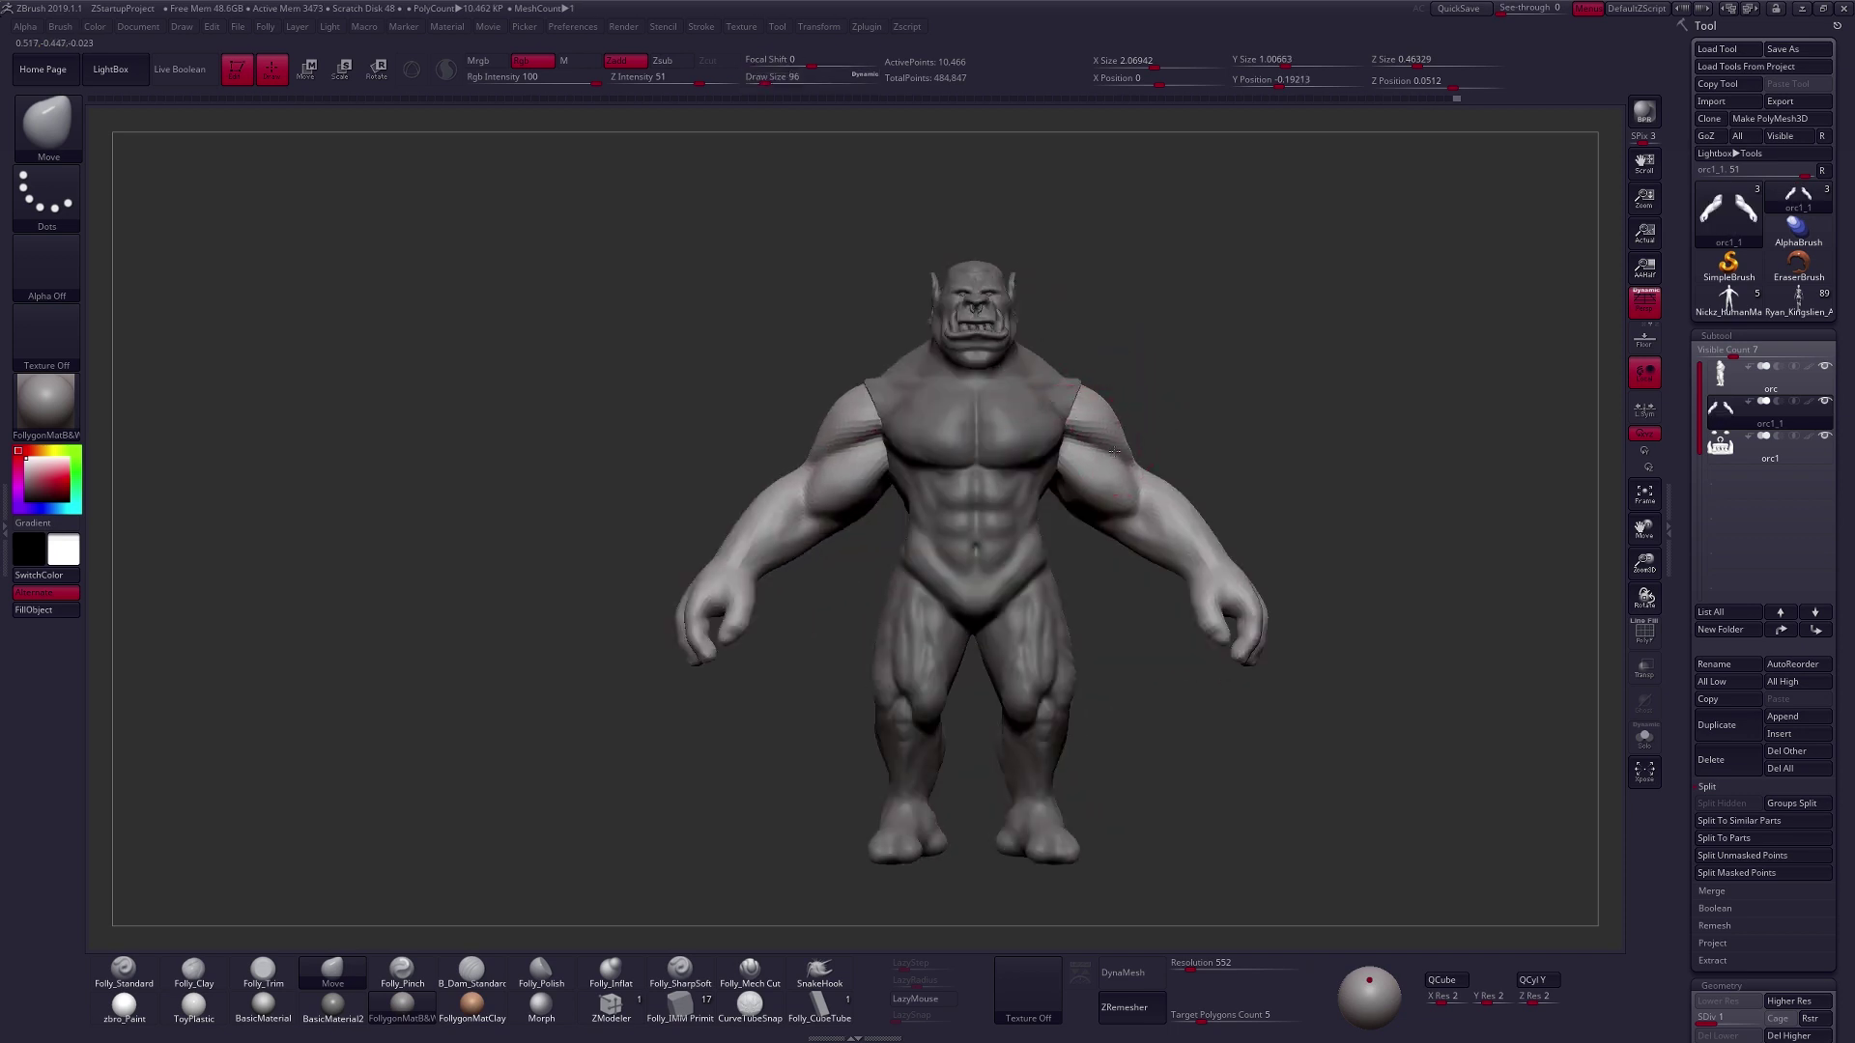
Reshape the back of the shoulders against the torso with the Move brush at draw size 121 and smooth the upper arms.
right_drag(1118, 449, 1084, 472)
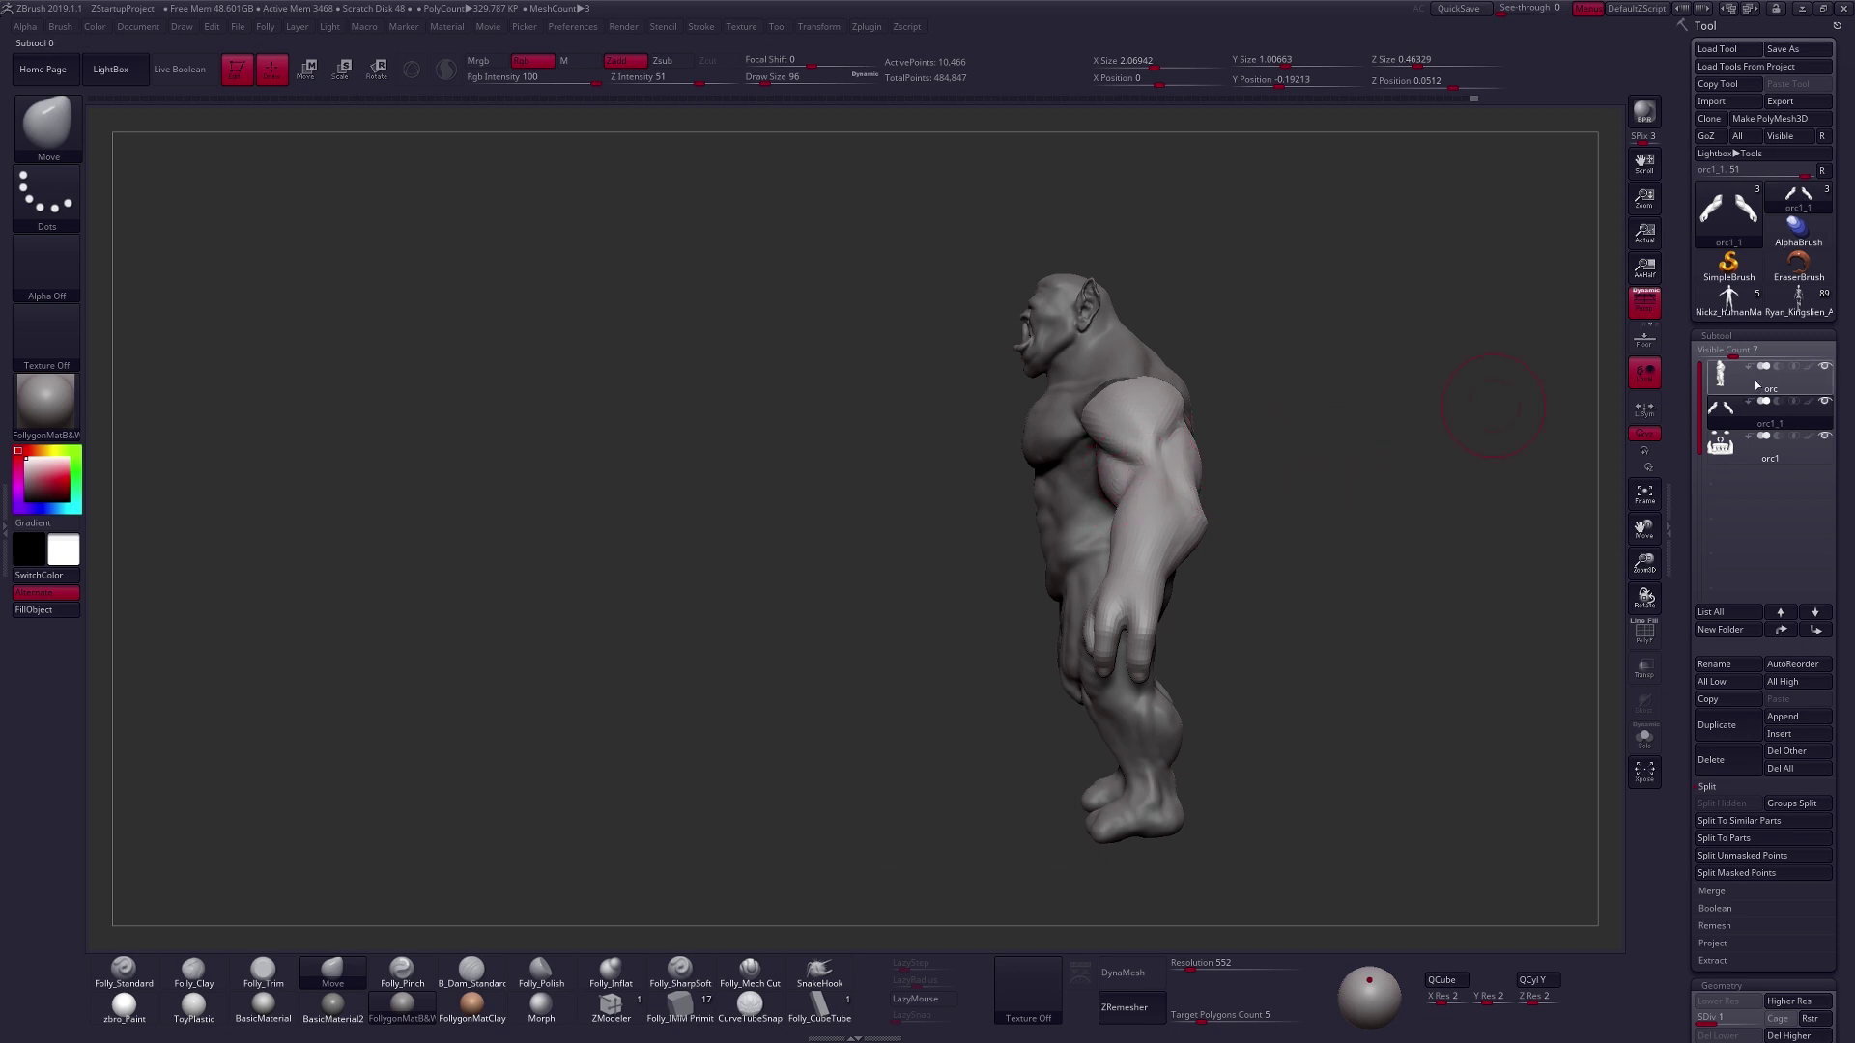
drag(1352, 591, 975, 552)
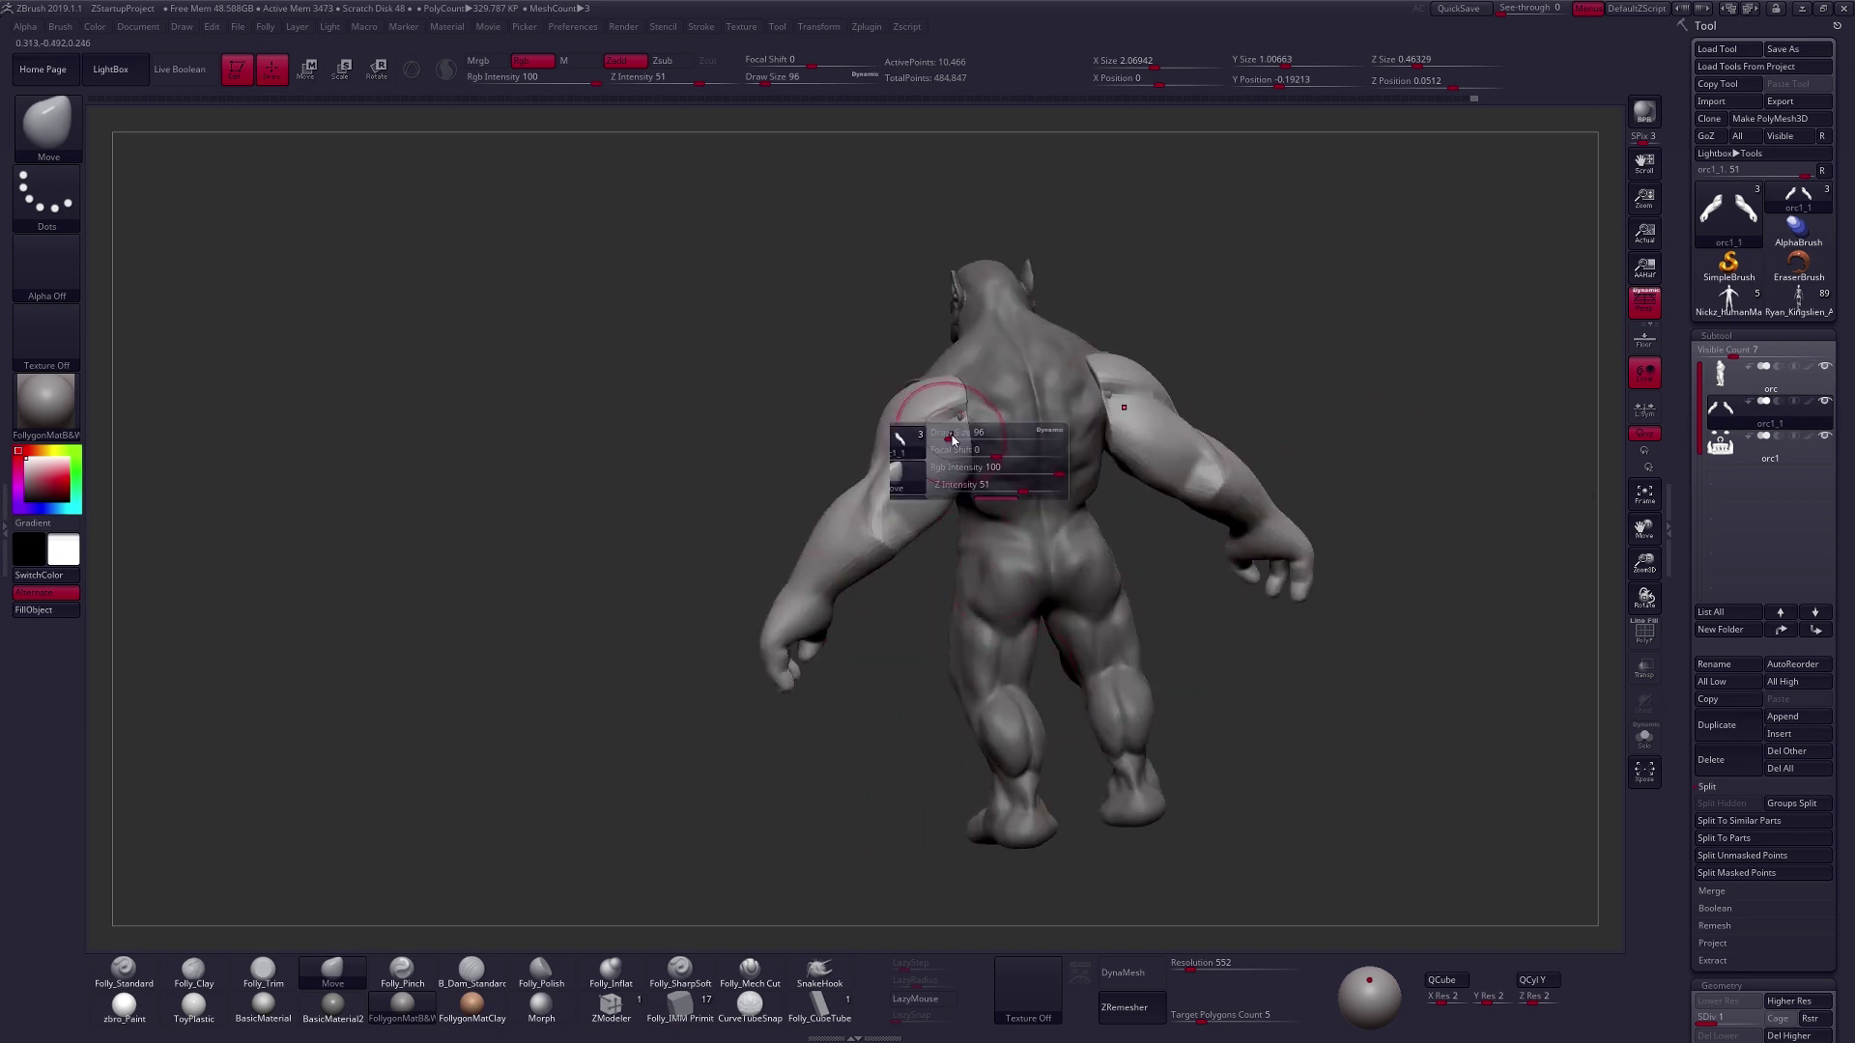
right_drag(935, 474, 1005, 459)
key(space)
drag(997, 458, 1003, 458)
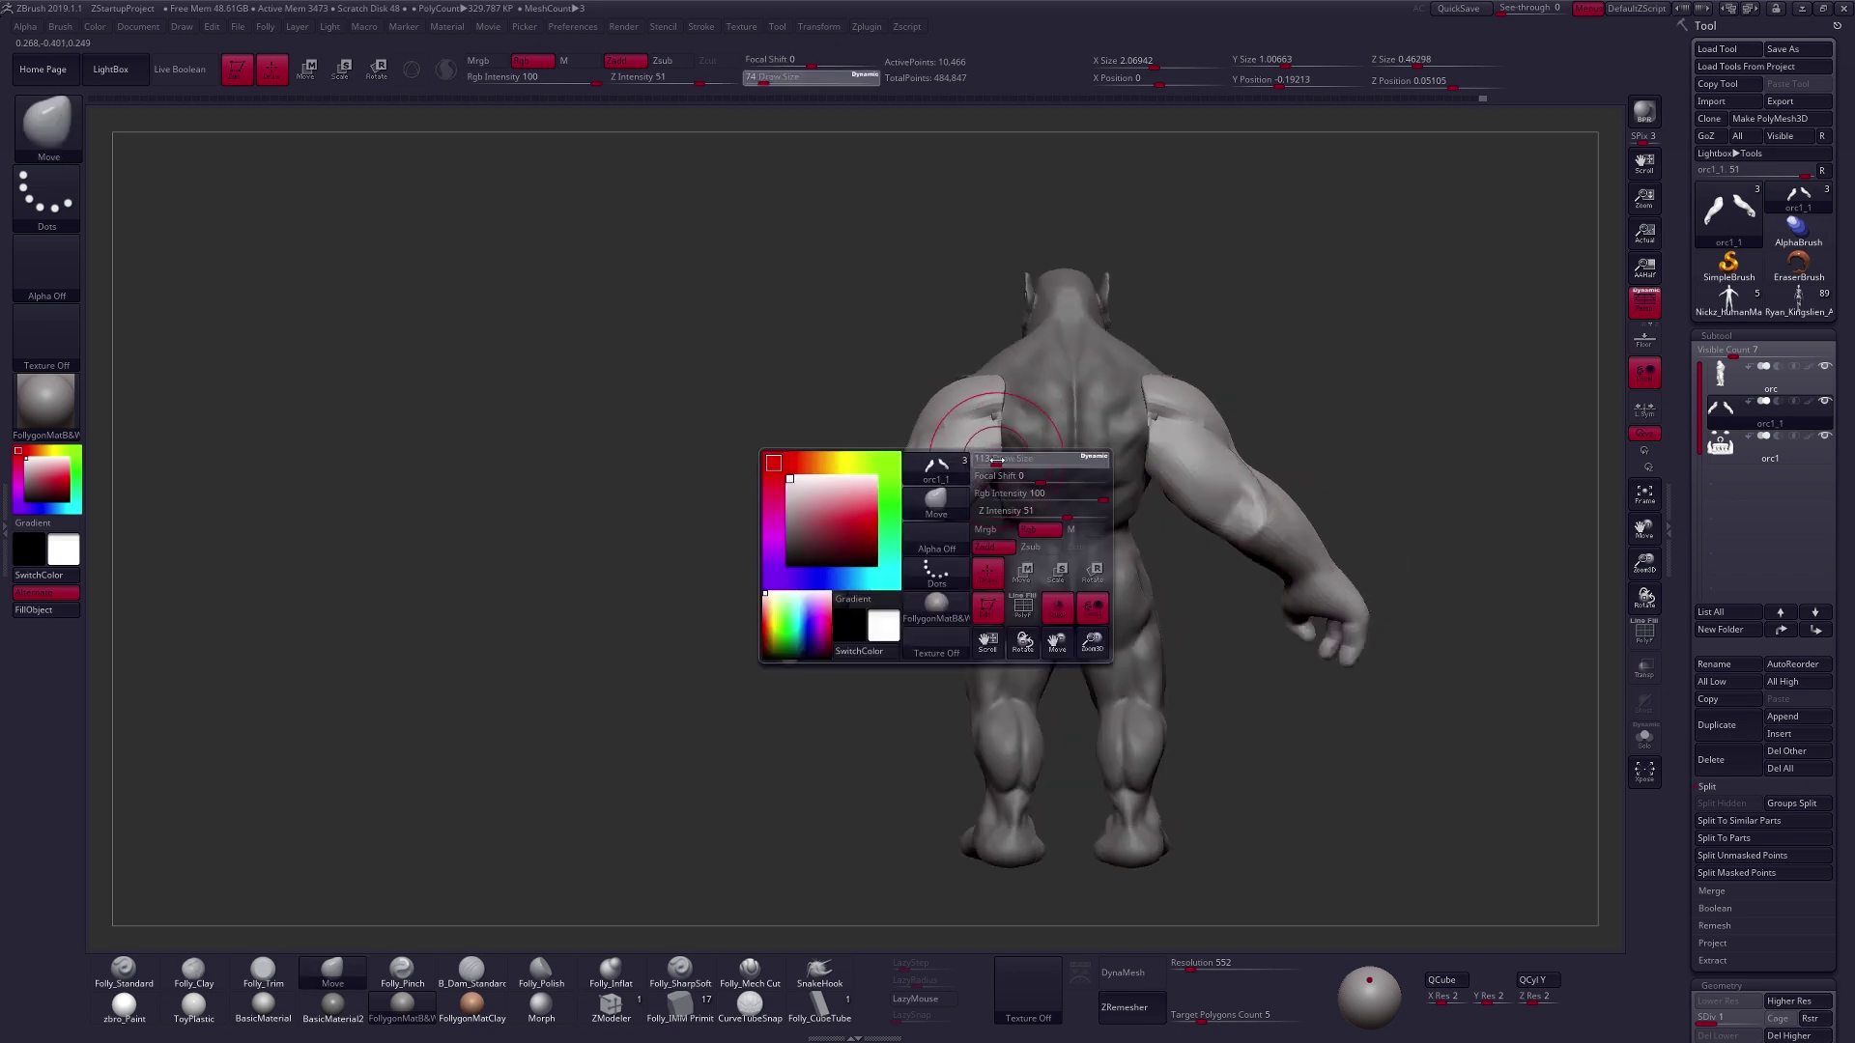
mouse_move(1008, 446)
right_down()
mouse_move(1017, 388)
mouse_move(956, 364)
right_up()
drag(948, 375, 949, 382)
right_drag(949, 383, 972, 458)
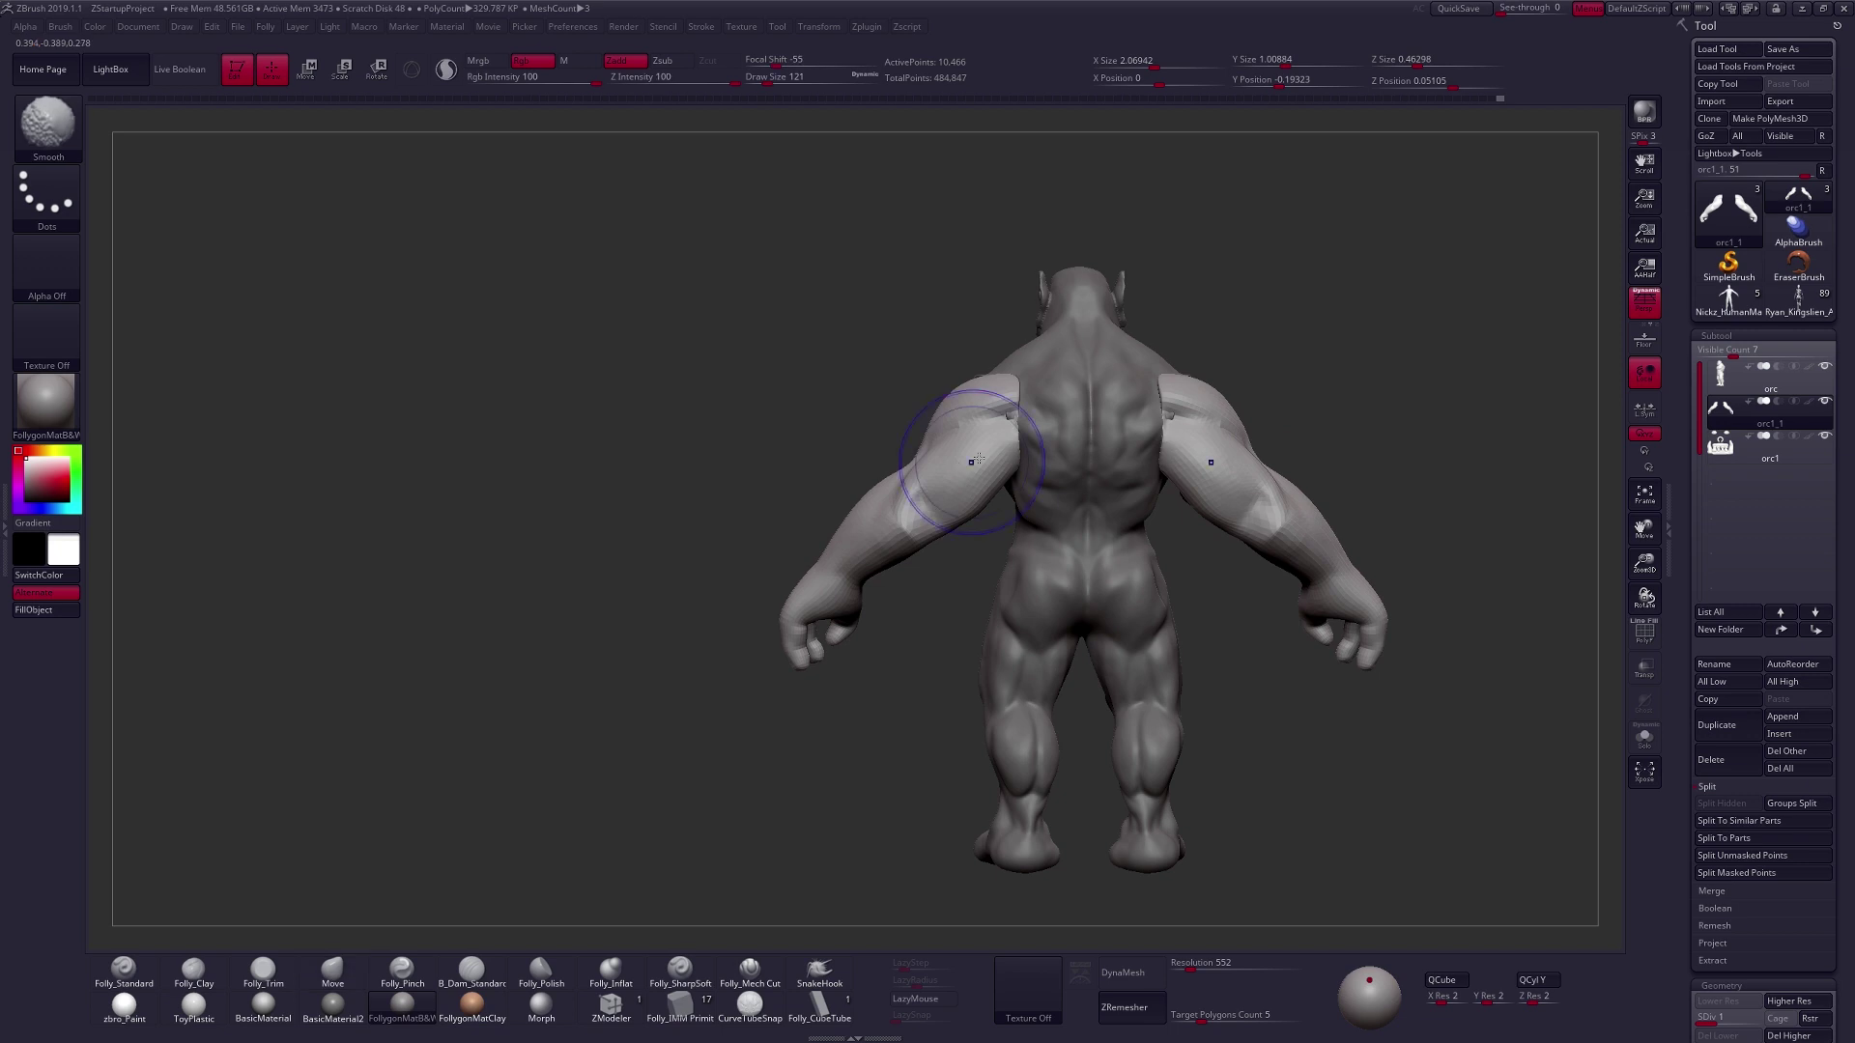
Adjust the back of the upper arms with the Move brush at draw size 88 and raise the arms to subdivision level 3.
key(space)
drag(1004, 434, 1000, 435)
mouse_move(1014, 426)
right_down()
mouse_move(1009, 469)
mouse_move(1087, 492)
mouse_move(1180, 577)
mouse_move(1109, 473)
mouse_move(1122, 629)
mouse_move(1052, 538)
mouse_move(1076, 588)
right_up()
key(d)
key(d)
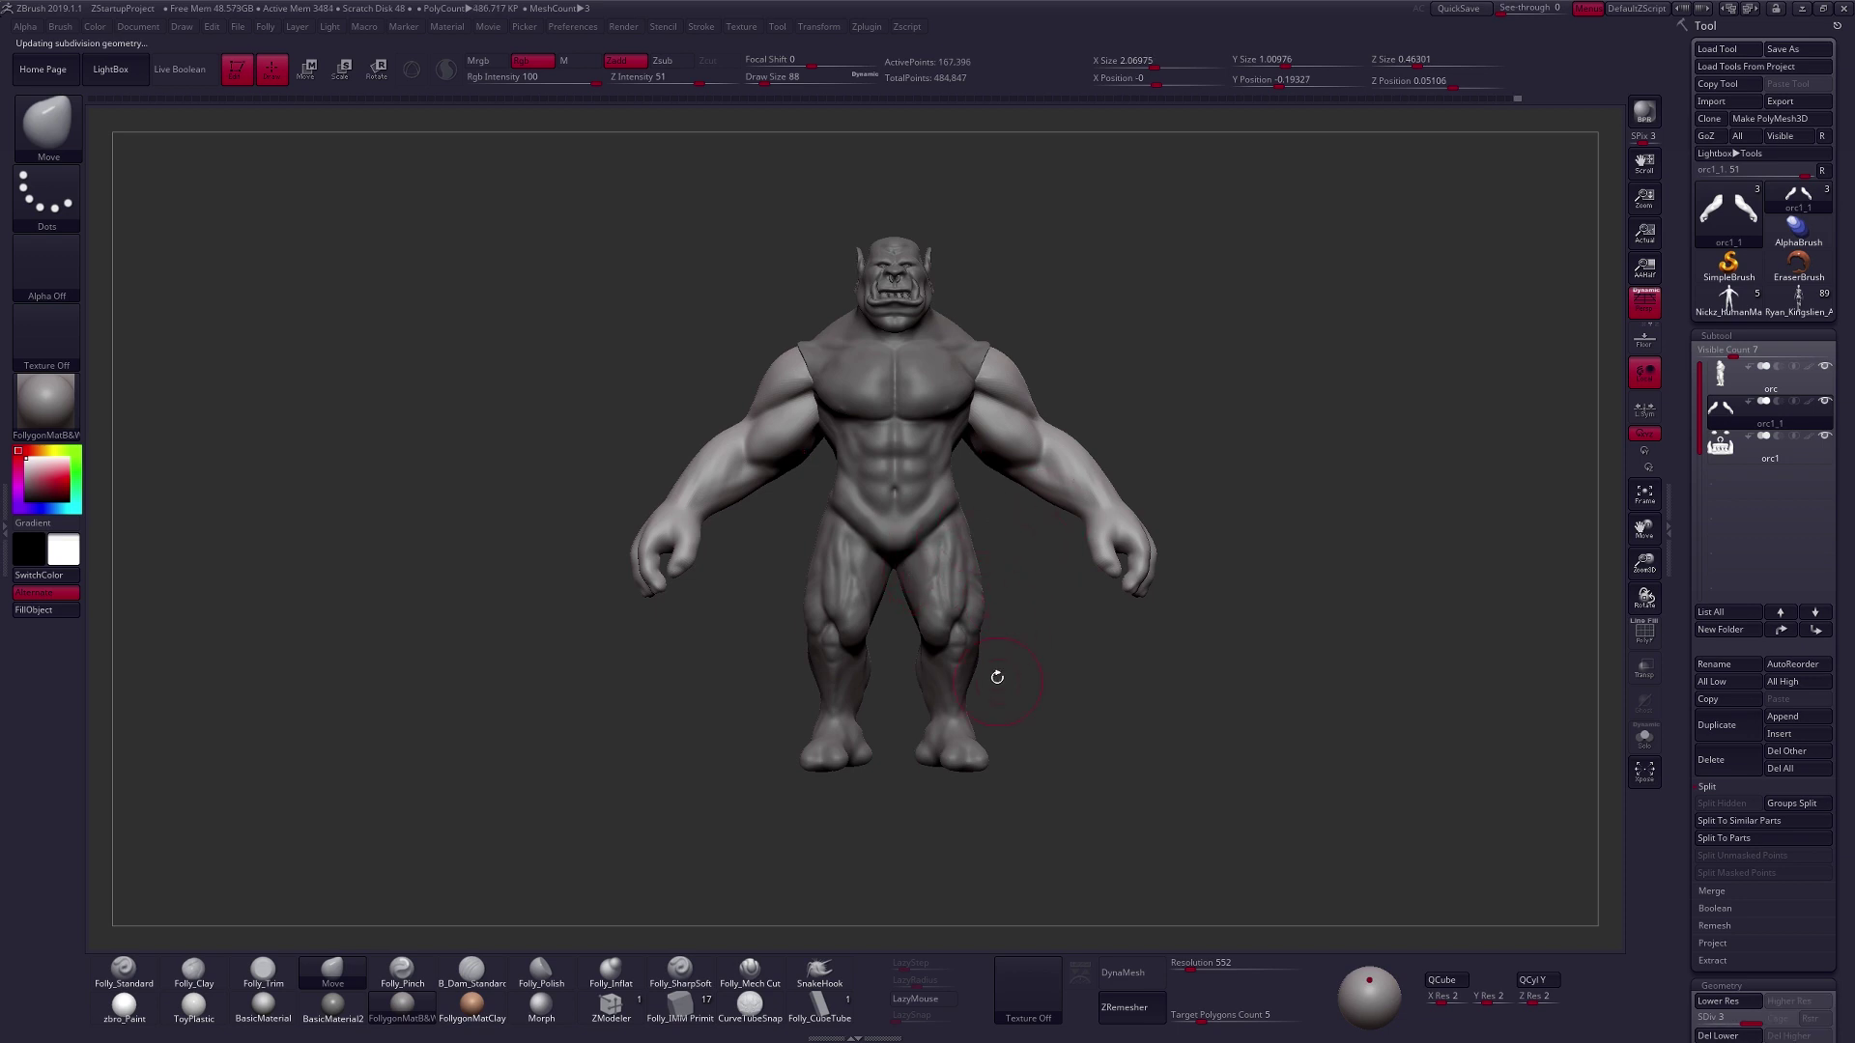
Make the orc body the active subtool and adjust the calf profile with the Move brush at draw size 104.
alt+right_drag(1041, 688, 959, 652)
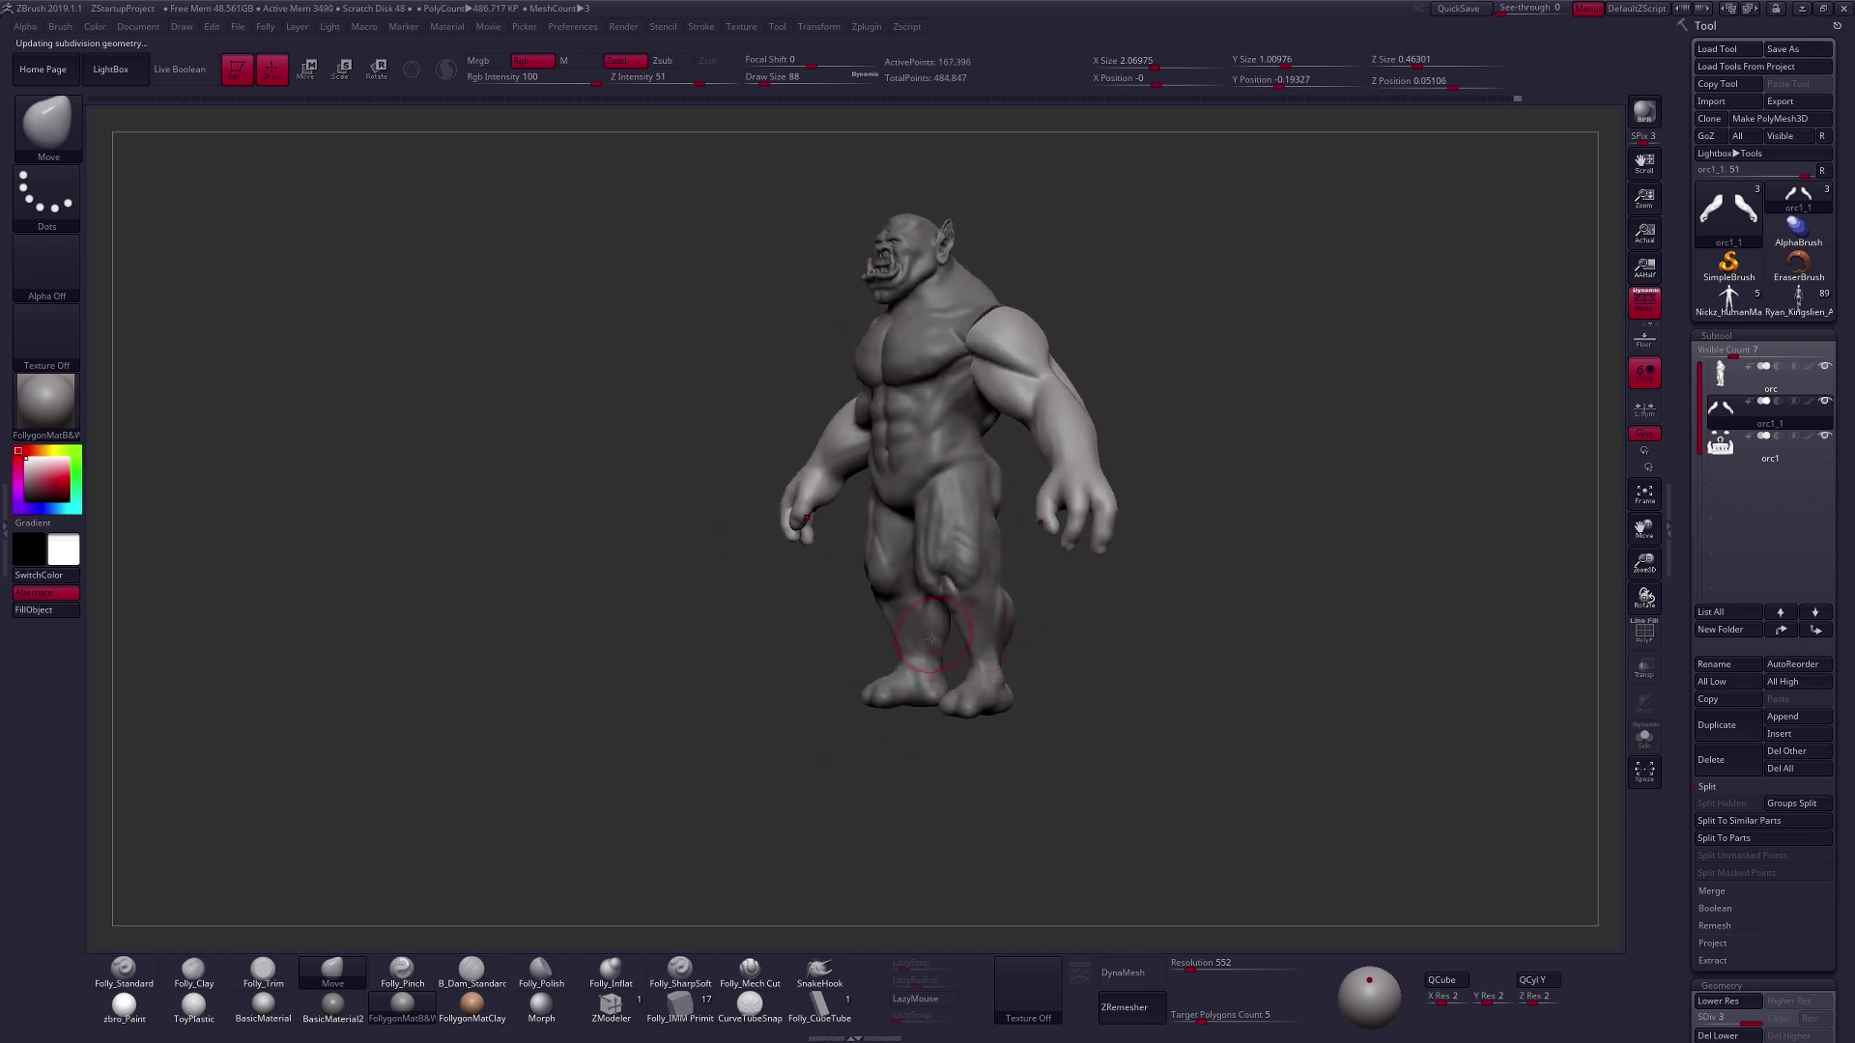
right_drag(948, 621, 1006, 600)
alt+click(921, 568)
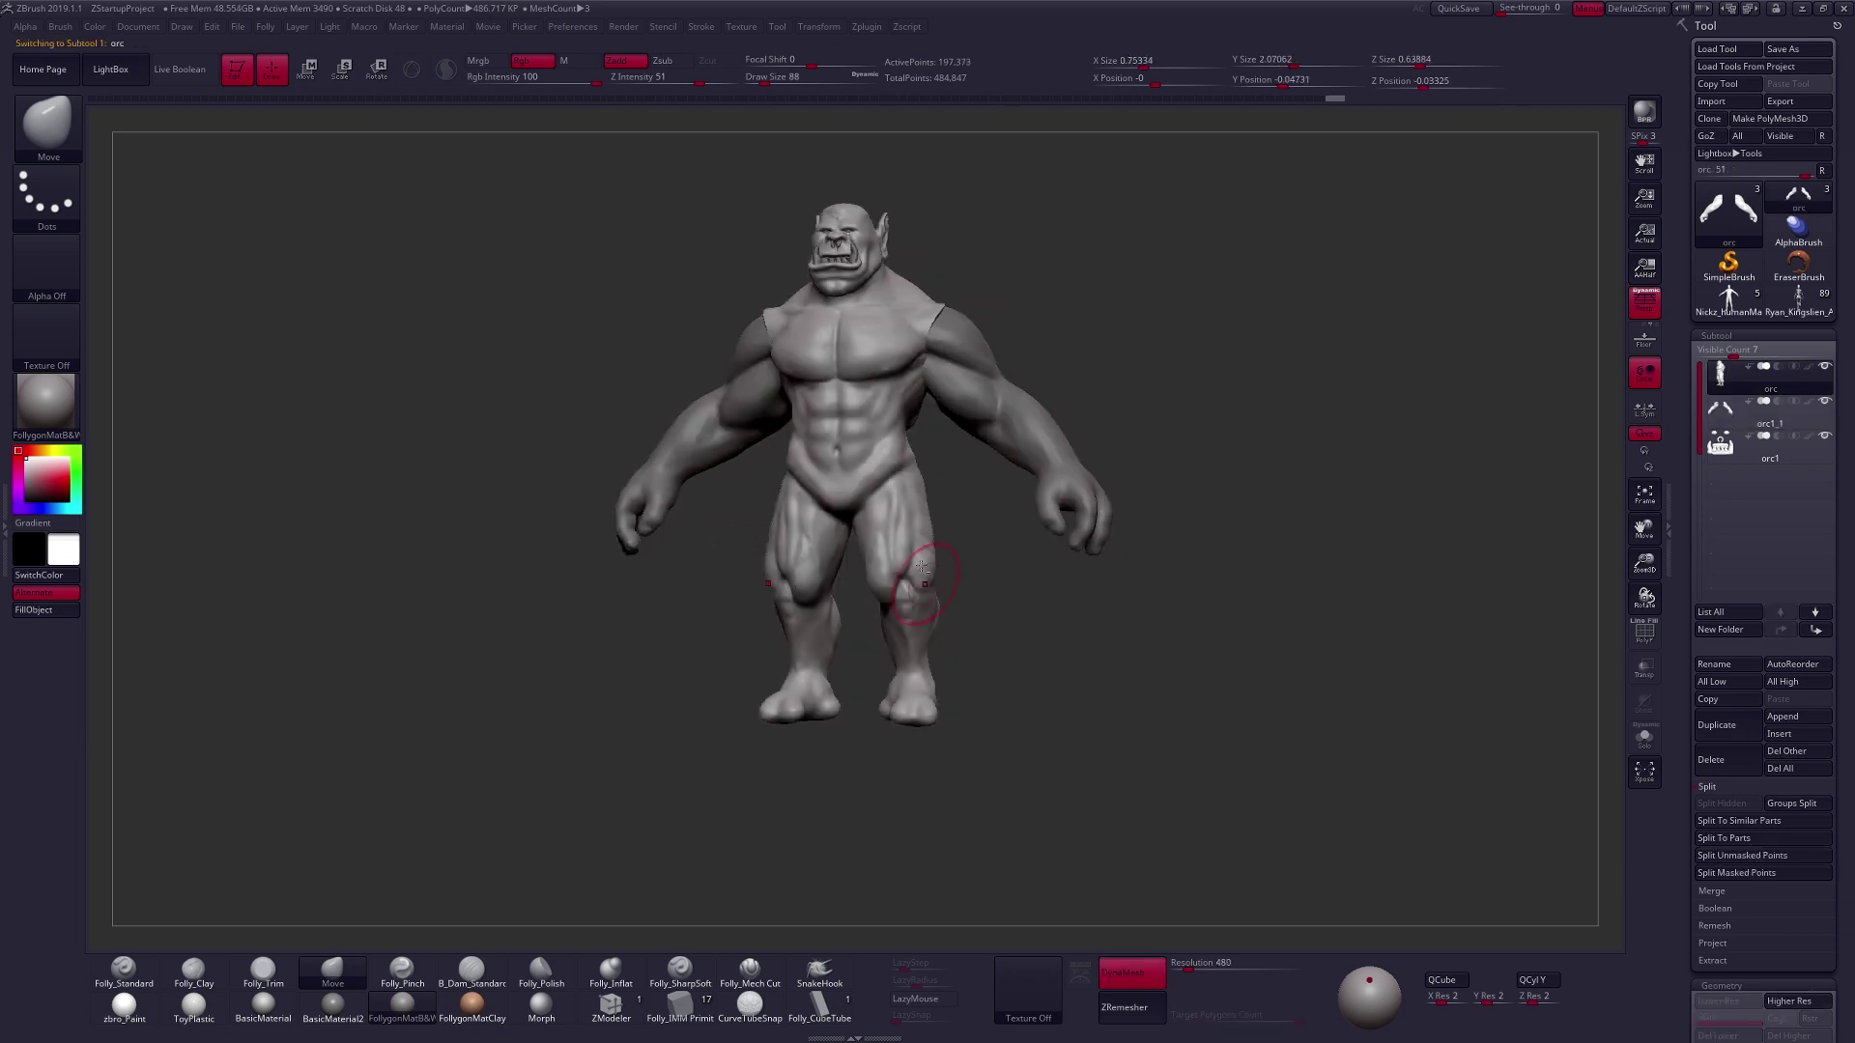
alt+right_drag(881, 729, 915, 645)
ctrl+right_drag(1013, 596, 1000, 694)
key(space)
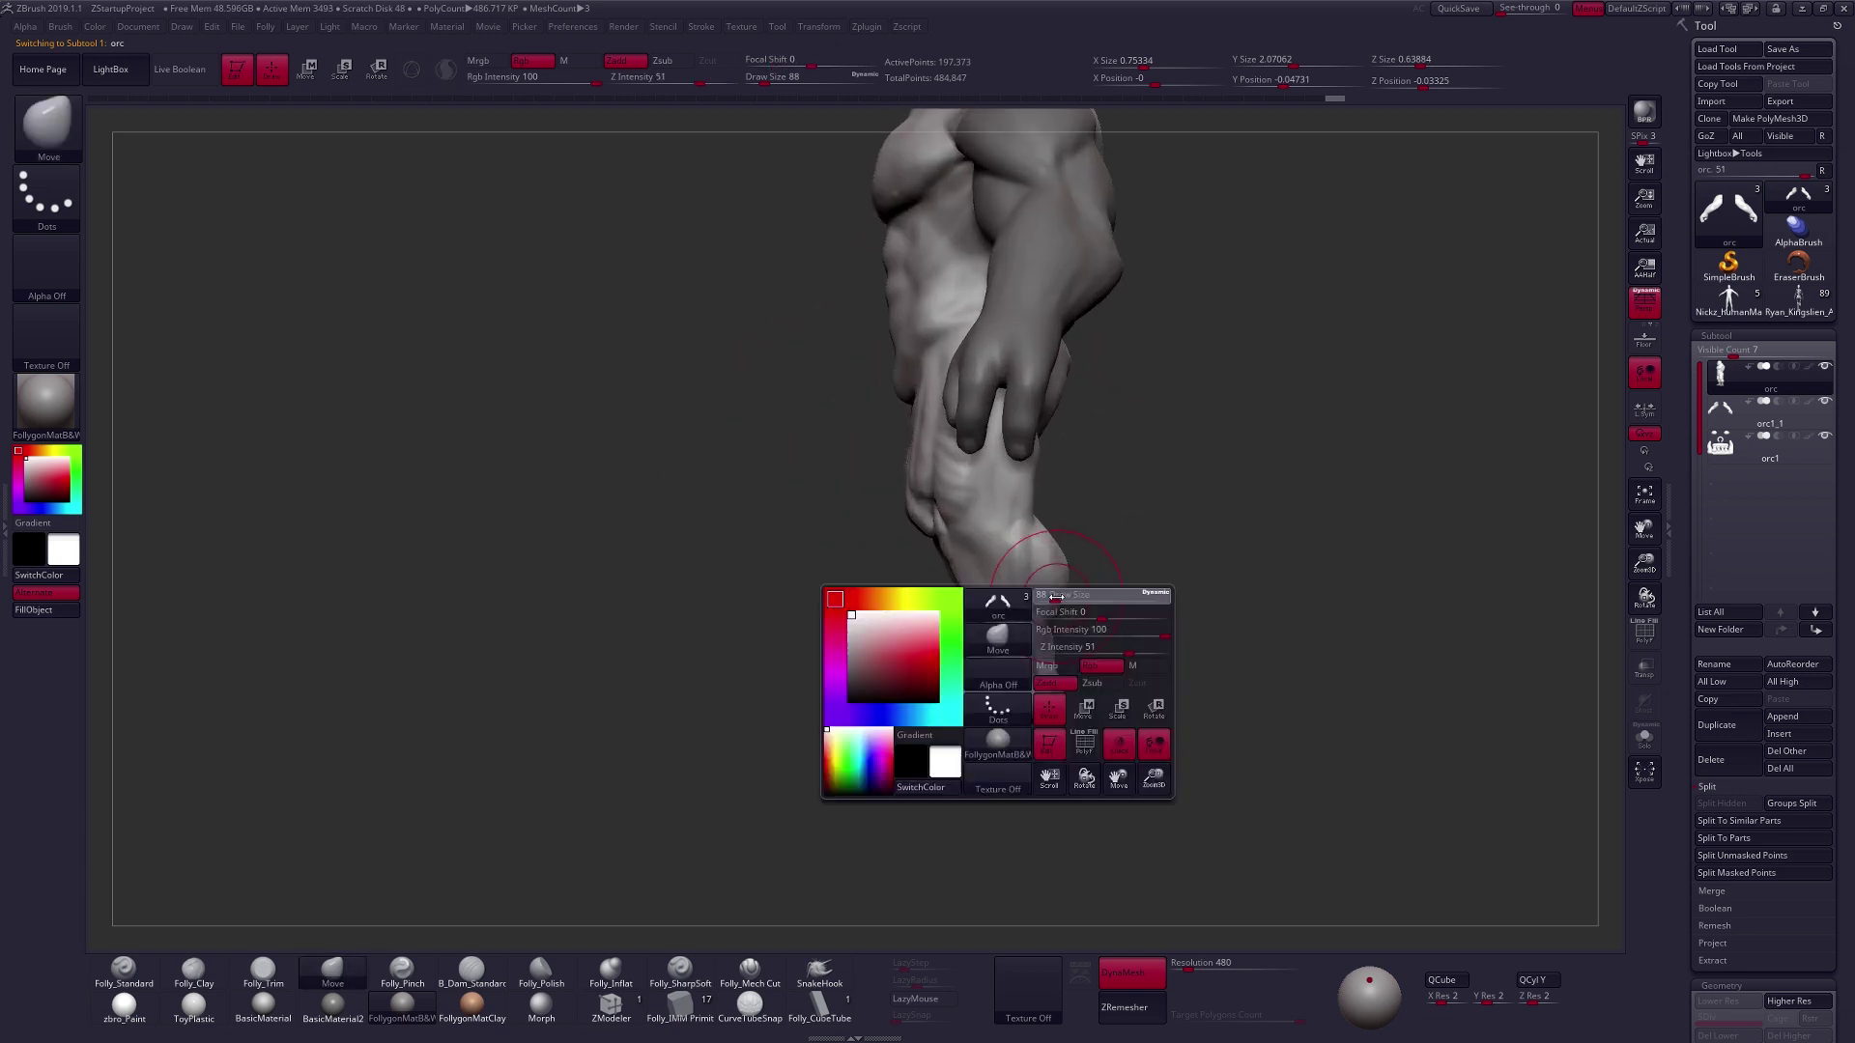
drag(1054, 596, 1059, 594)
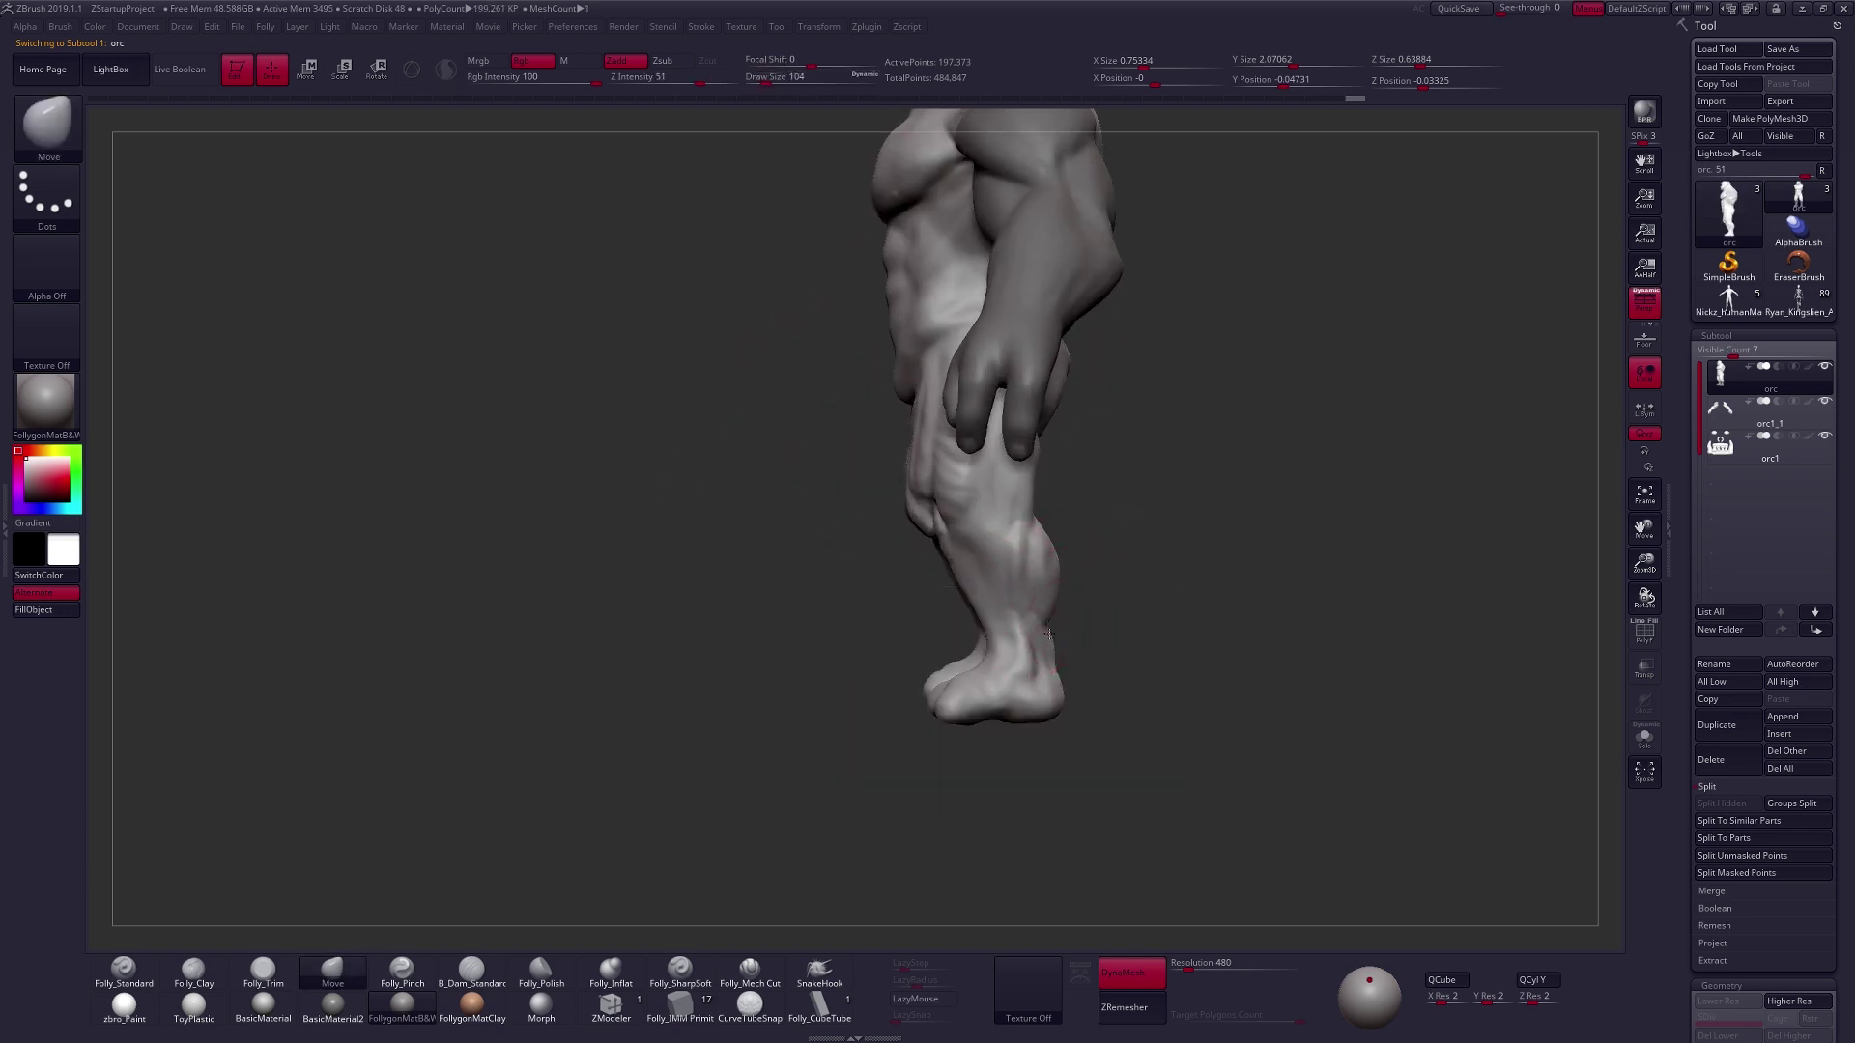
Refine the lower legs from the side and front with the Move brush at draw sizes 65 and 88.
mouse_move(952, 593)
right_down()
mouse_move(1024, 560)
mouse_move(1041, 585)
mouse_move(1031, 555)
right_up()
key(space)
drag(1037, 560, 1034, 560)
alt+right_drag(1034, 560, 1049, 693)
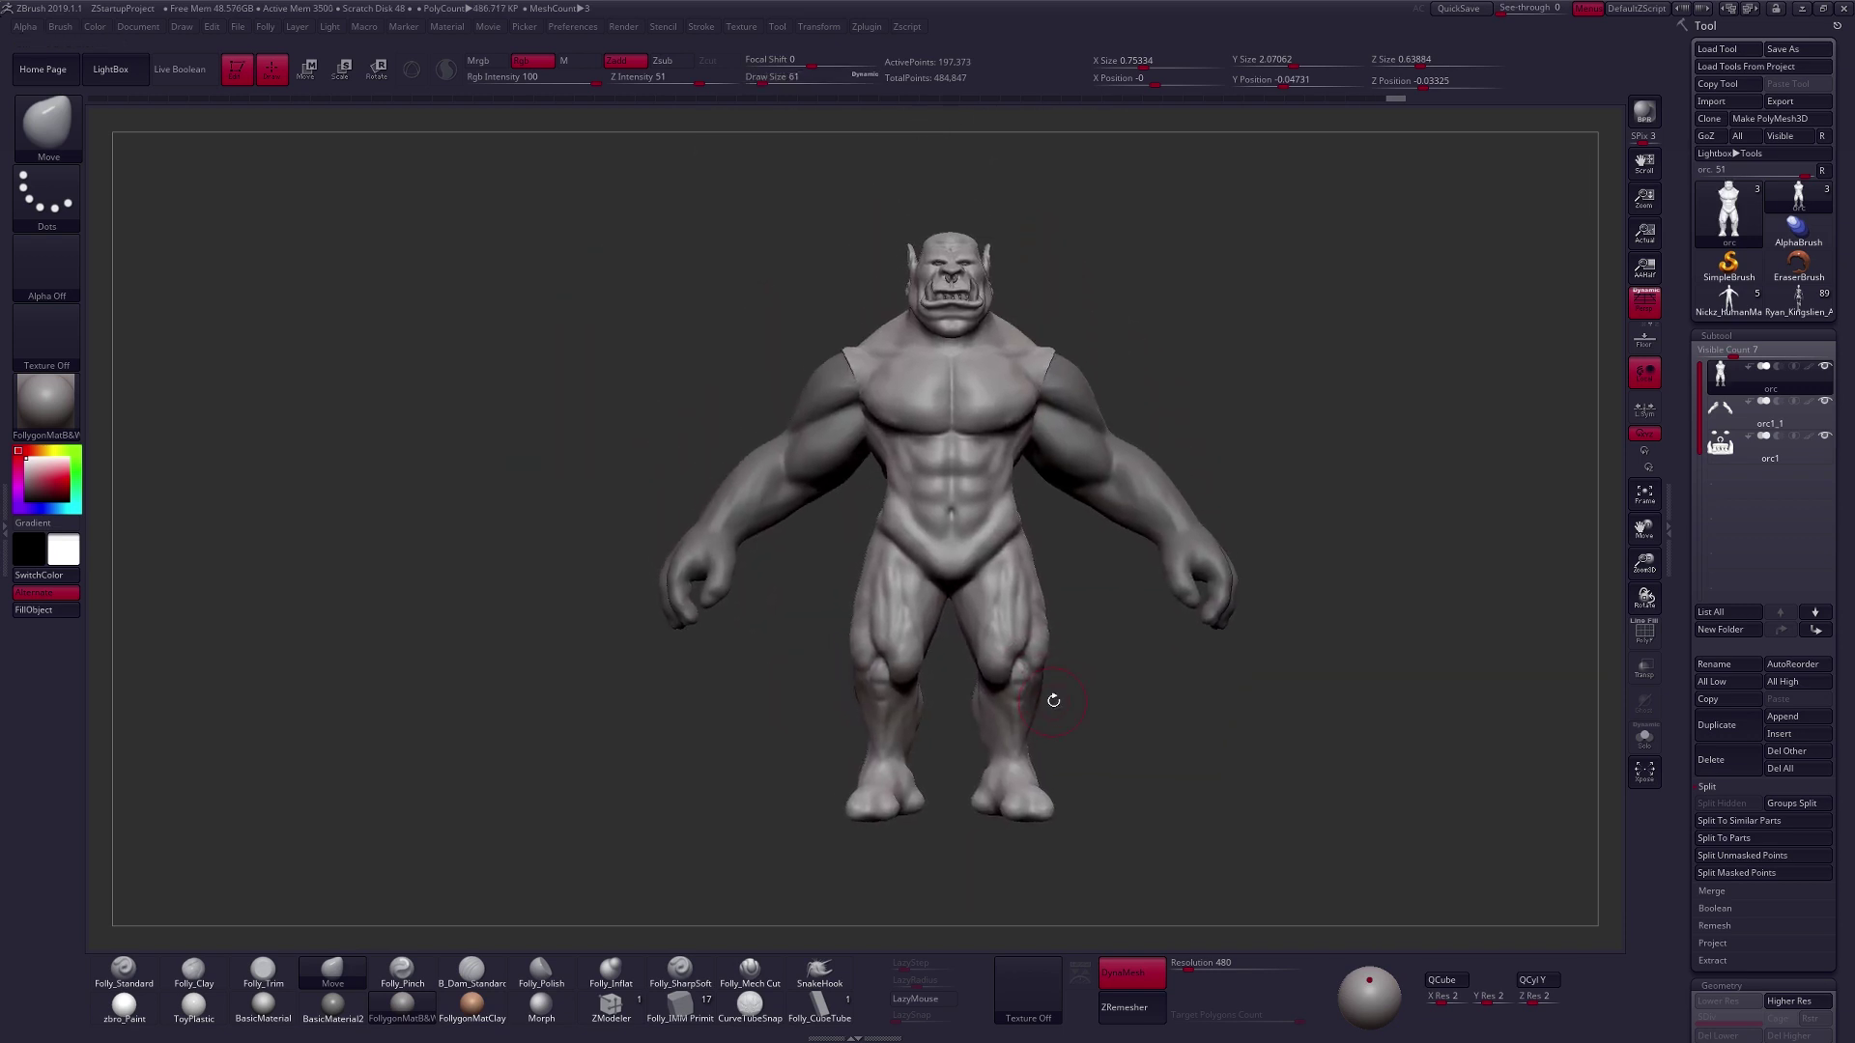
key(space)
drag(1050, 697, 1054, 697)
mouse_move(1157, 804)
right_down()
mouse_move(1192, 815)
mouse_move(1150, 825)
right_up()
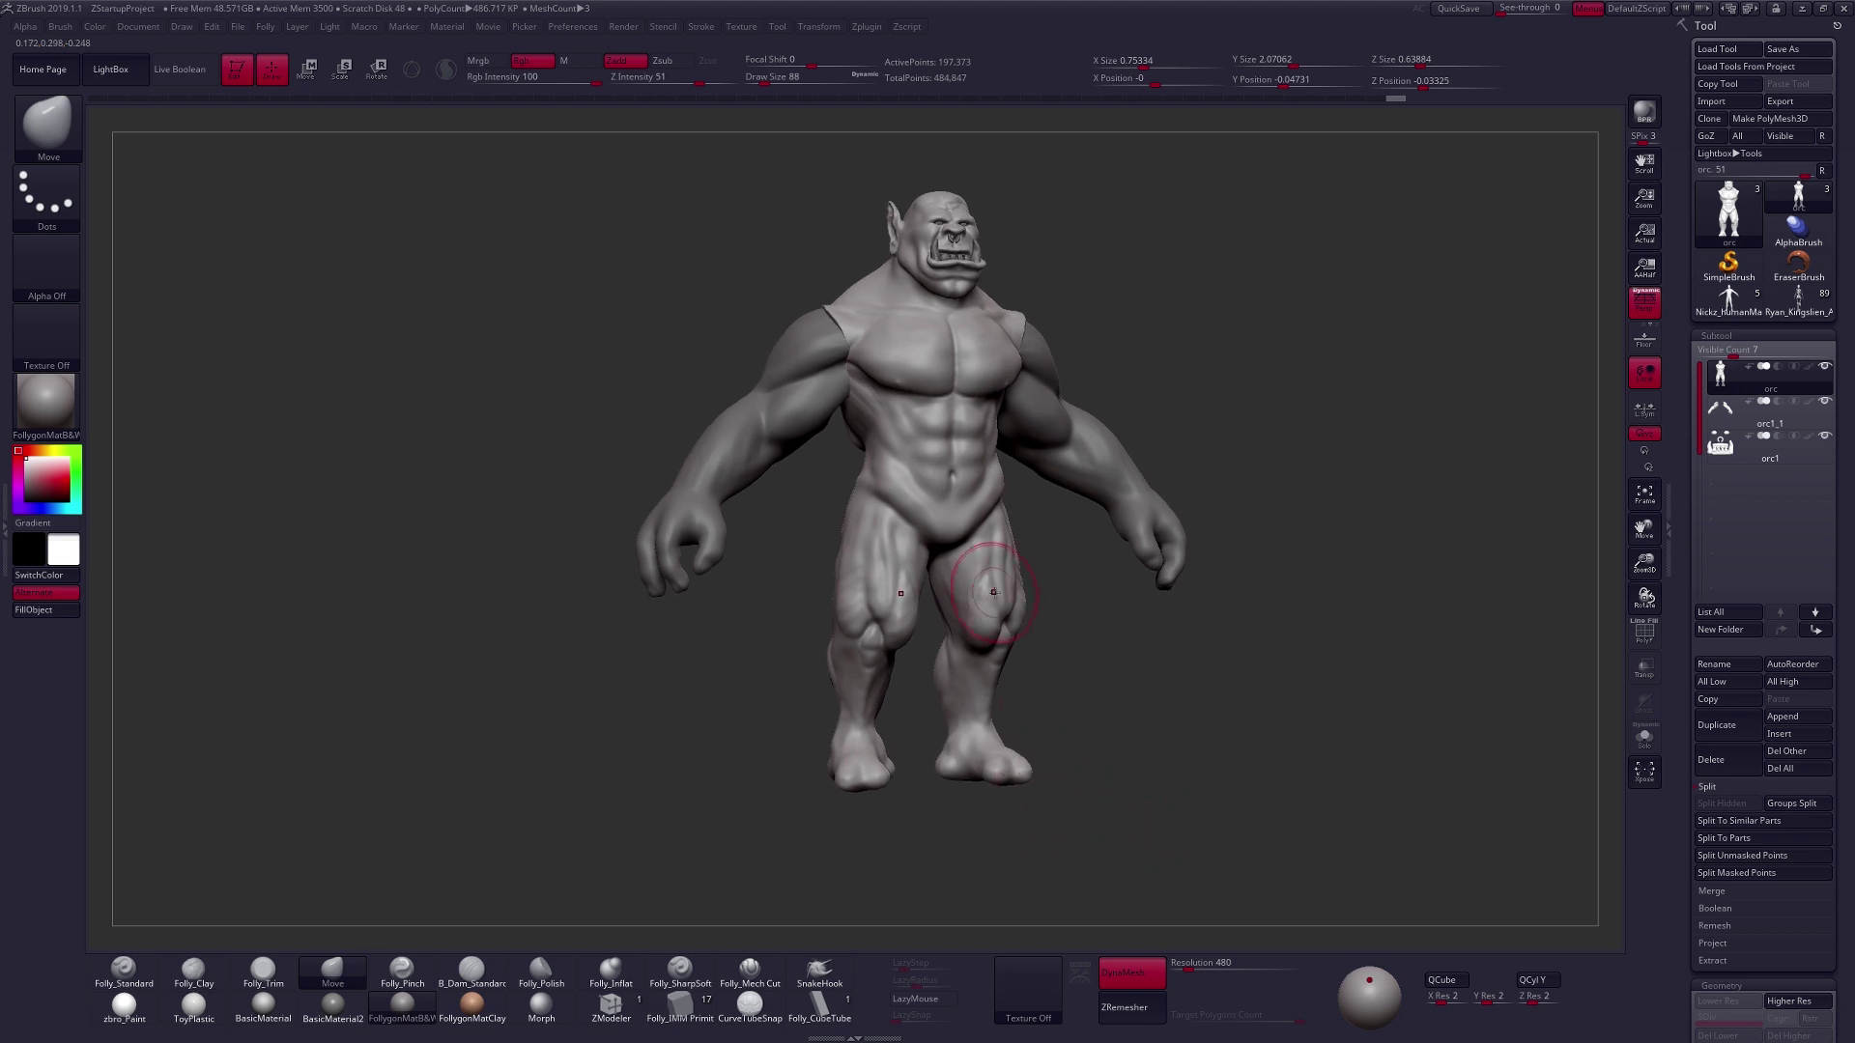
Reshape the knees, thighs and buttocks from front and back with the Move brush at draw size 54.
key(space)
drag(995, 593, 995, 589)
key(space)
ctrl+right_drag(1125, 817, 1137, 841)
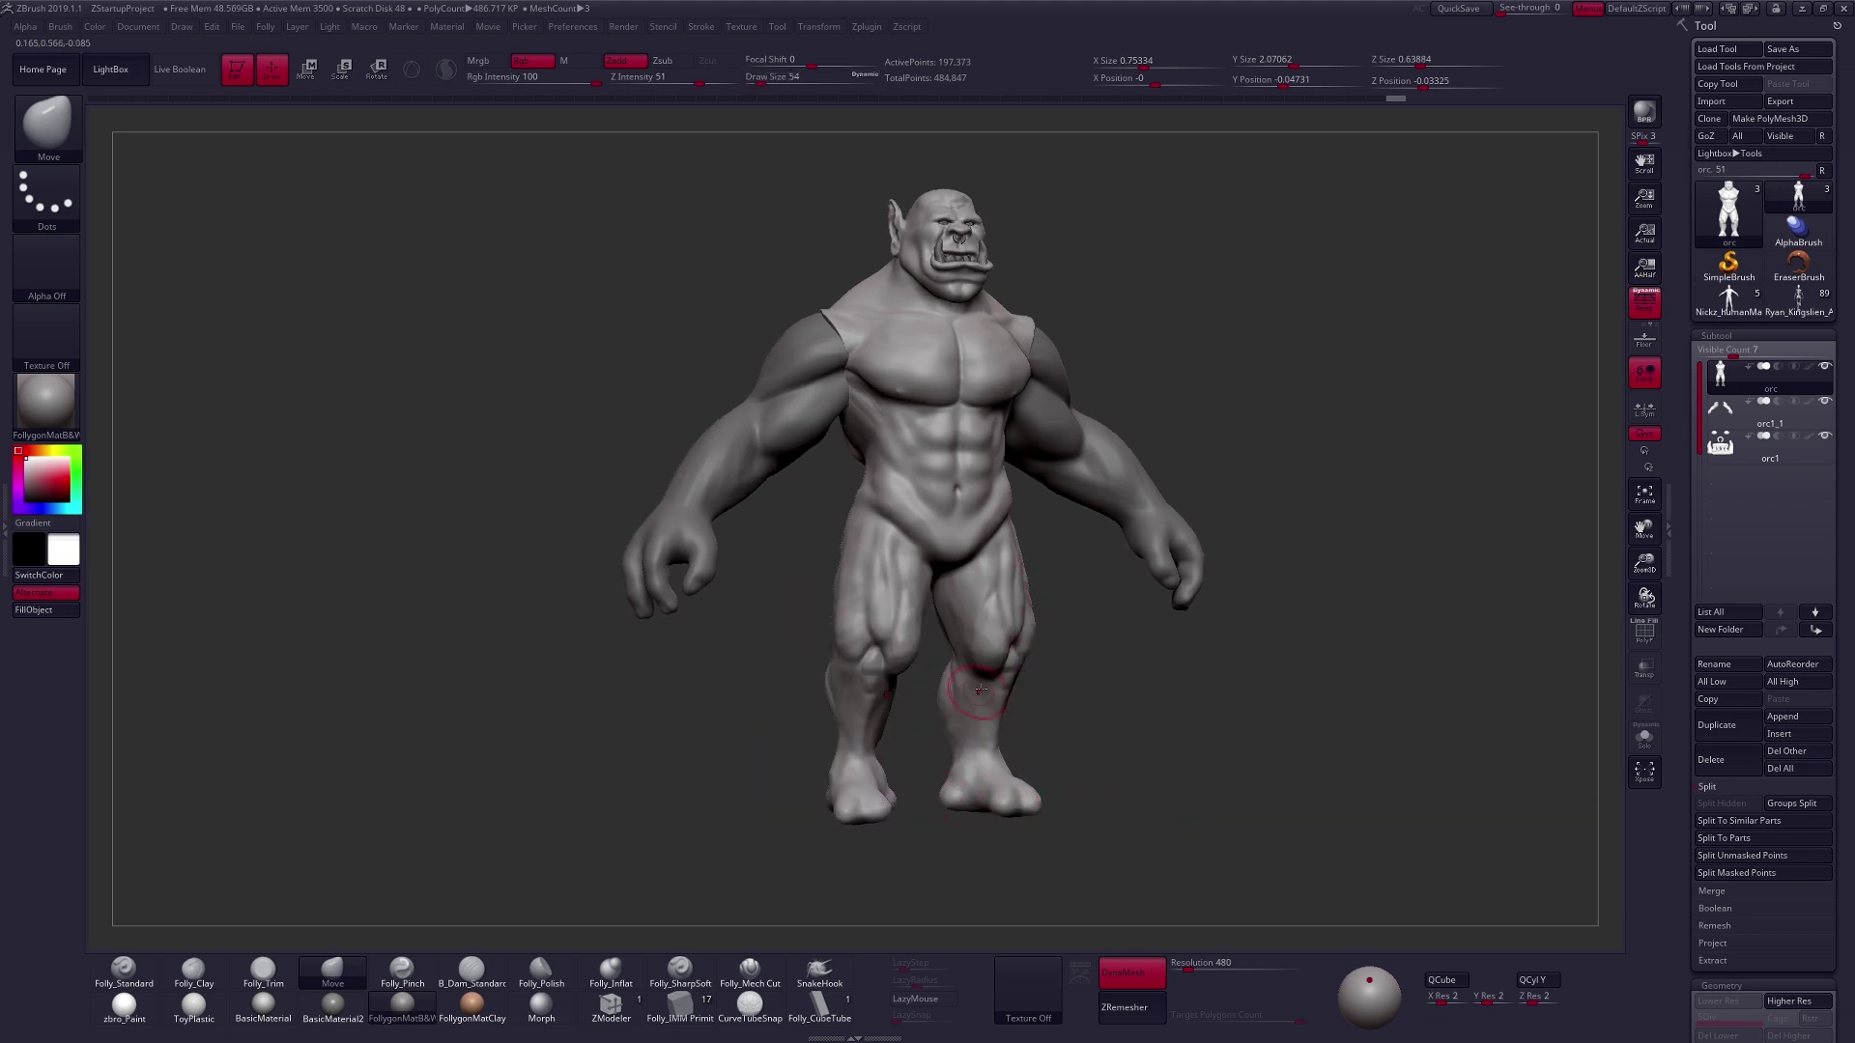
alt+right_drag(981, 689, 978, 742)
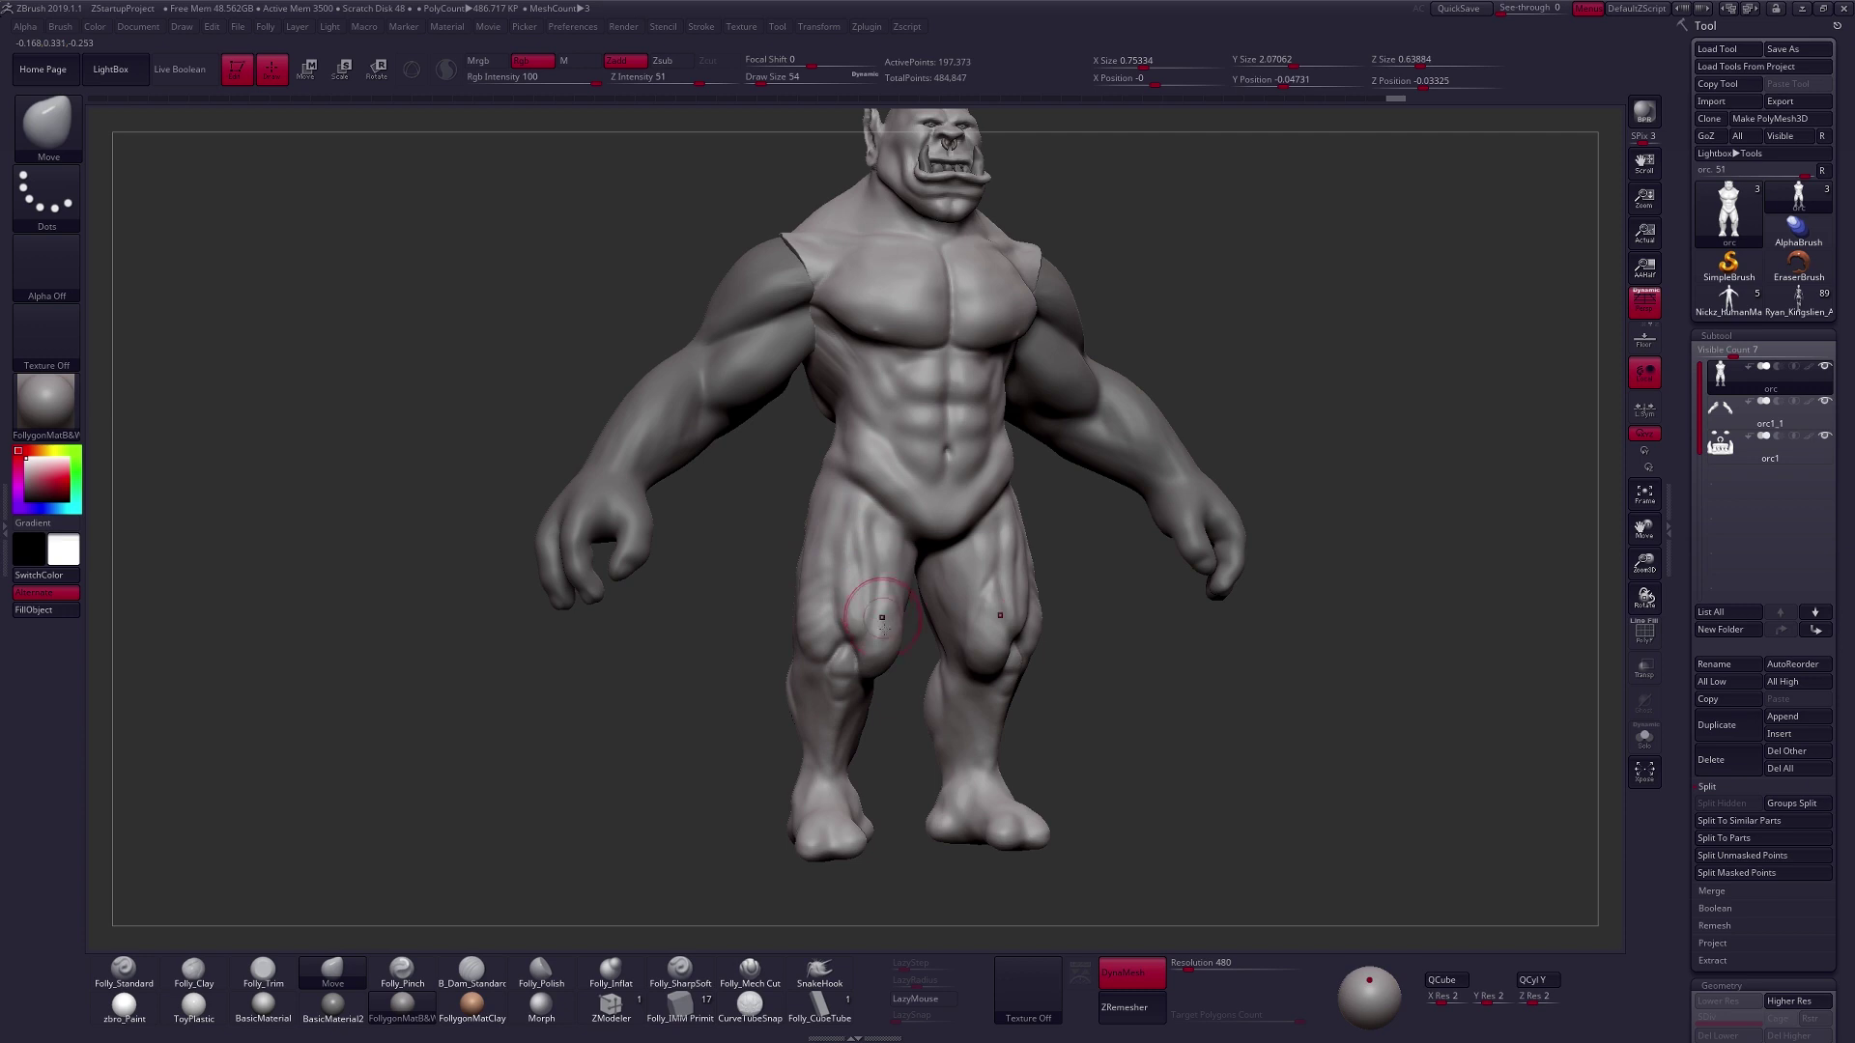
right_drag(834, 725, 1038, 708)
right_drag(935, 674, 1000, 669)
alt+right_drag(902, 531, 996, 567)
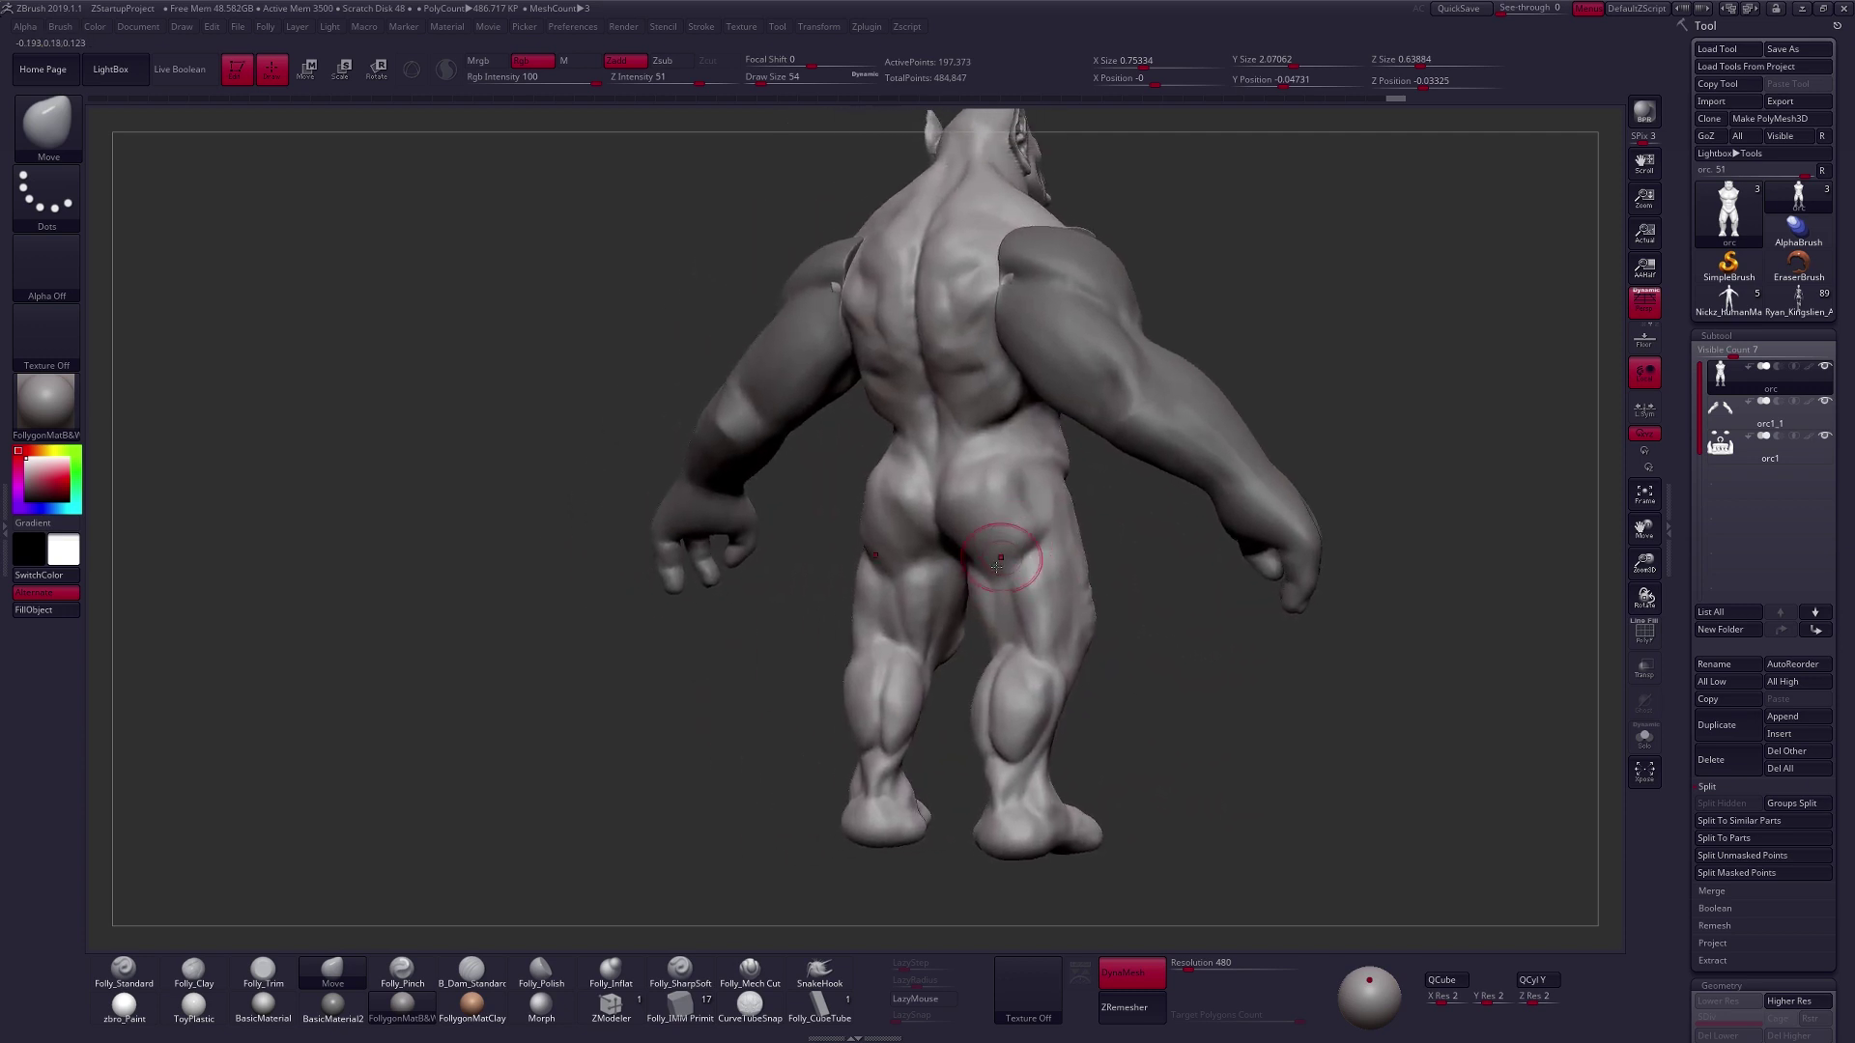
mouse_move(993, 635)
right_down()
mouse_move(1046, 633)
mouse_move(999, 626)
right_up()
Build up the outer lower legs from behind with the Folly_Clay brush and smooth the ankles.
key(2)
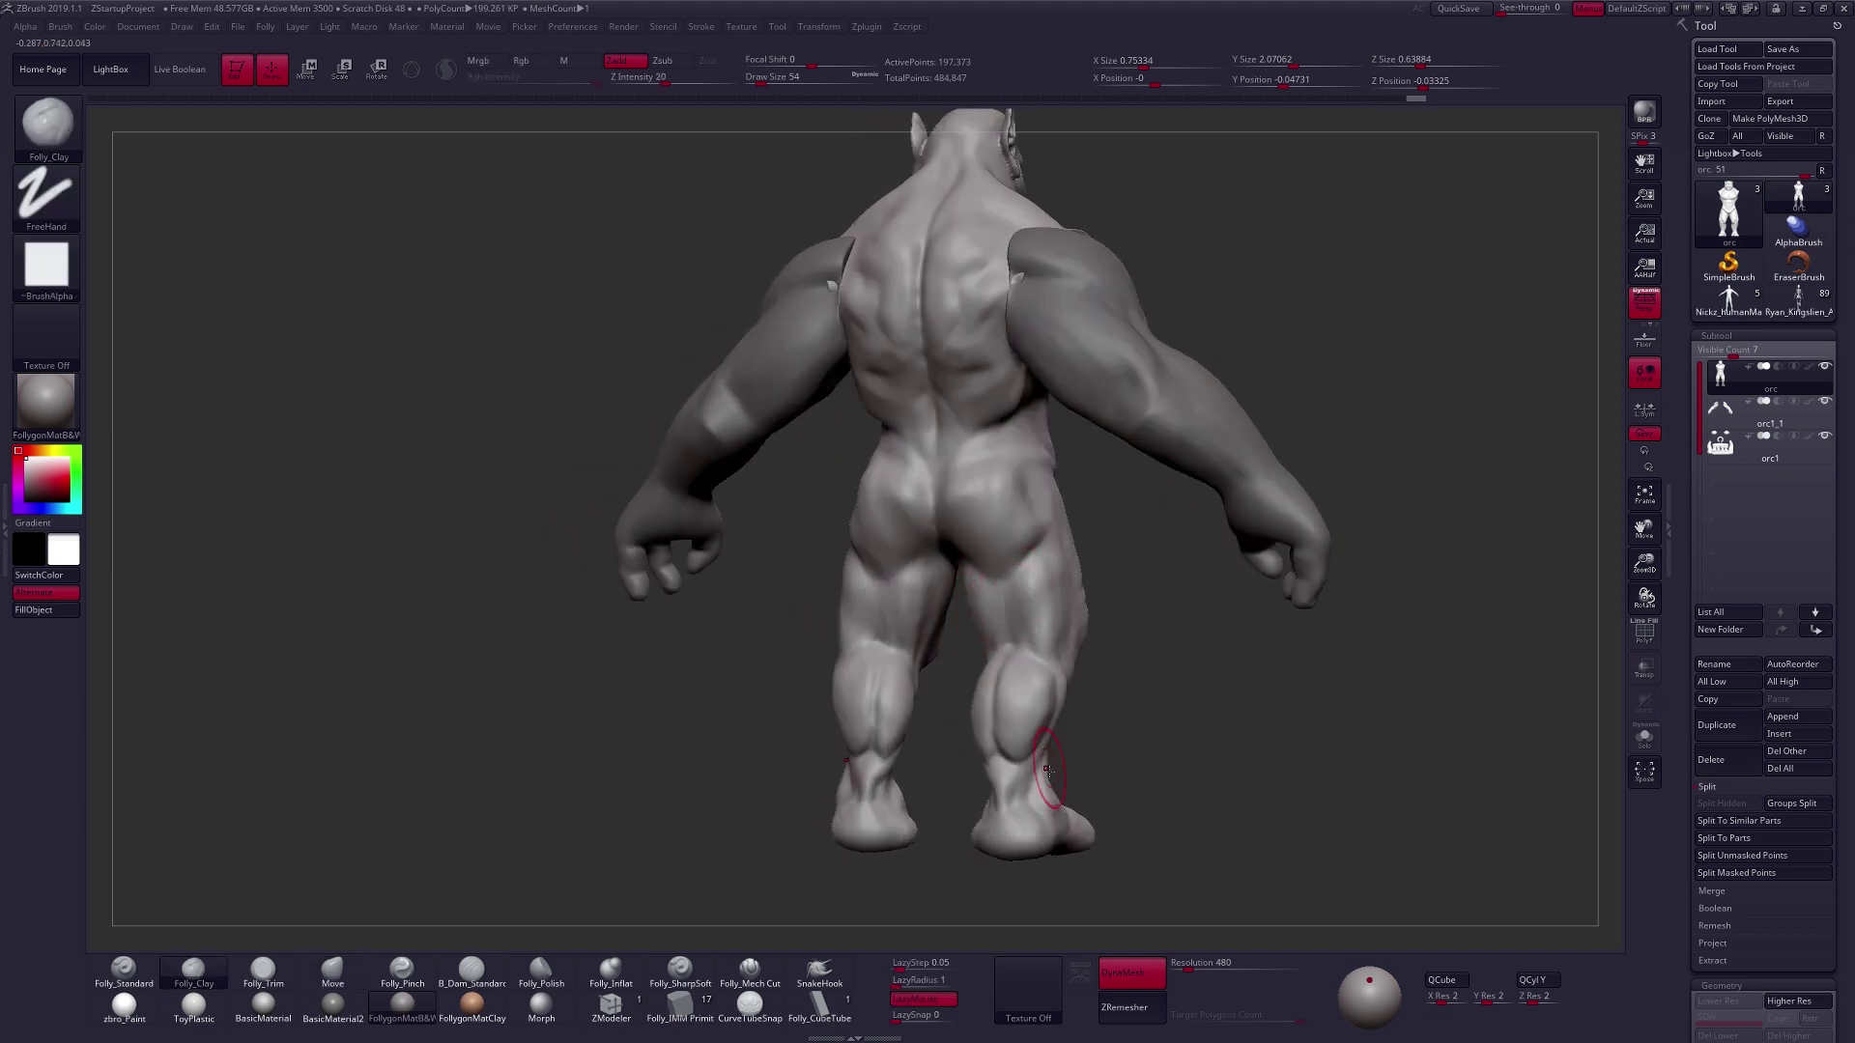
mouse_move(1048, 771)
mouse_down()
mouse_move(1051, 809)
mouse_move(1041, 785)
mouse_up()
drag(1043, 705, 1040, 752)
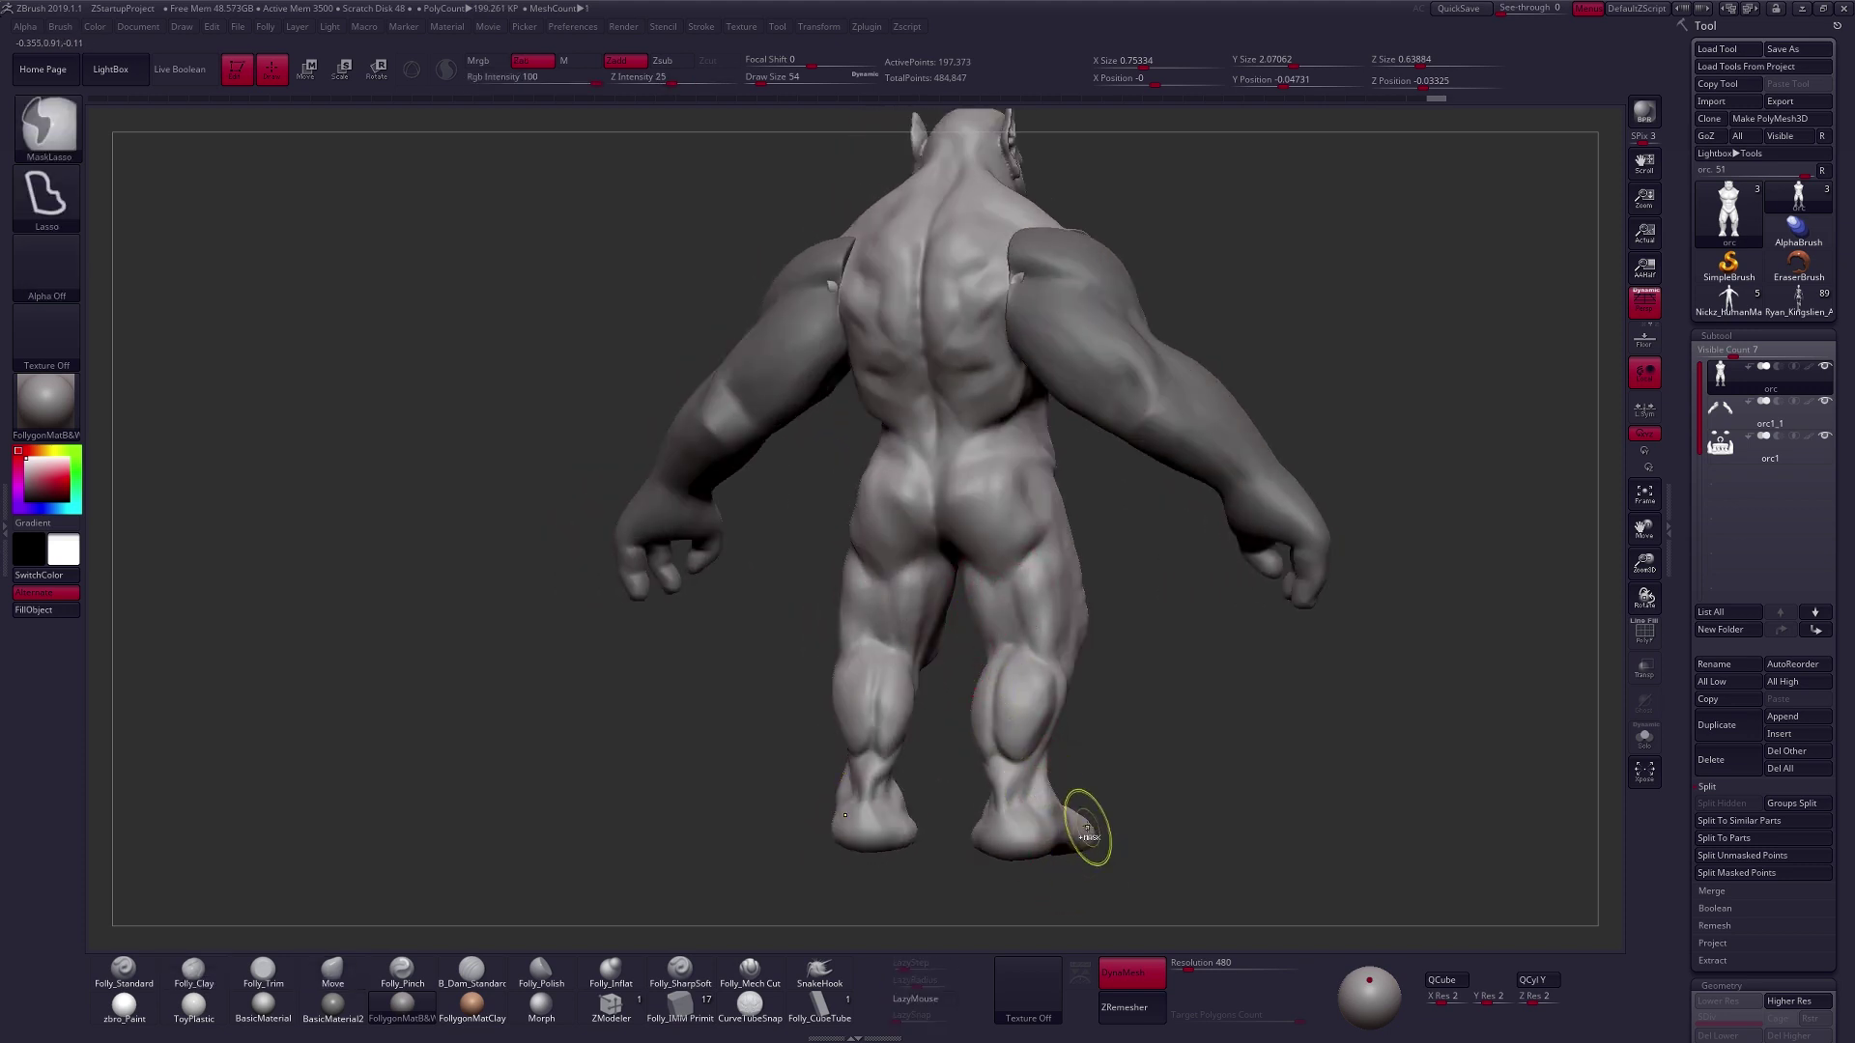
shift+drag(1085, 831, 1097, 838)
Build up and smooth the upper back behind the neck with the Folly_Clay brush, enlarging it to draw size 74.
right_drag(1122, 841, 1168, 831)
alt+right_drag(1097, 768, 1115, 924)
right_drag(969, 588, 1120, 778)
mouse_move(960, 423)
right_down()
mouse_move(992, 421)
mouse_move(998, 469)
mouse_move(1005, 435)
mouse_move(942, 416)
mouse_move(957, 426)
mouse_move(924, 372)
right_up()
drag(923, 371, 911, 349)
right_drag(898, 365, 931, 384)
shift+drag(931, 384, 913, 359)
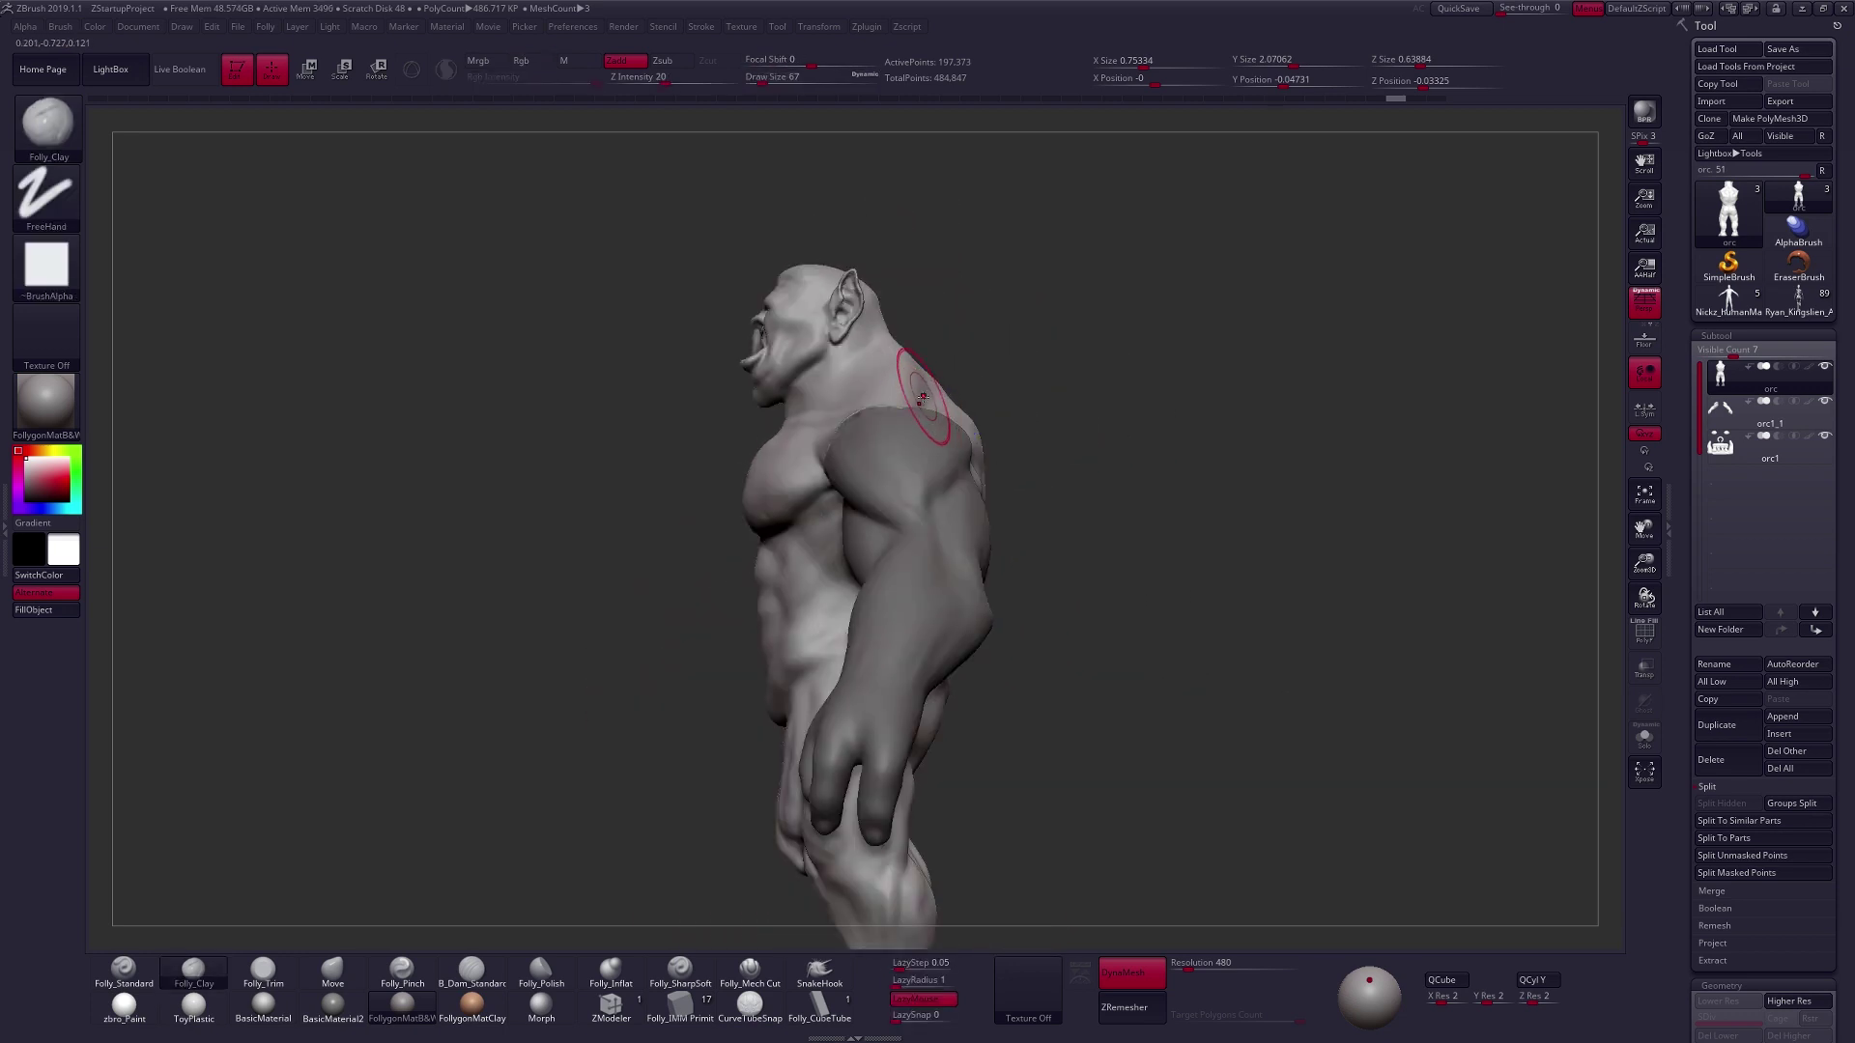
mouse_move(918, 393)
alt+right_down()
mouse_move(967, 440)
mouse_move(1053, 449)
alt+right_up()
key(space)
drag(1022, 449, 1026, 449)
Examine the torso, hips and thighs from the front and both sides.
alt+right_drag(1025, 447, 1042, 372)
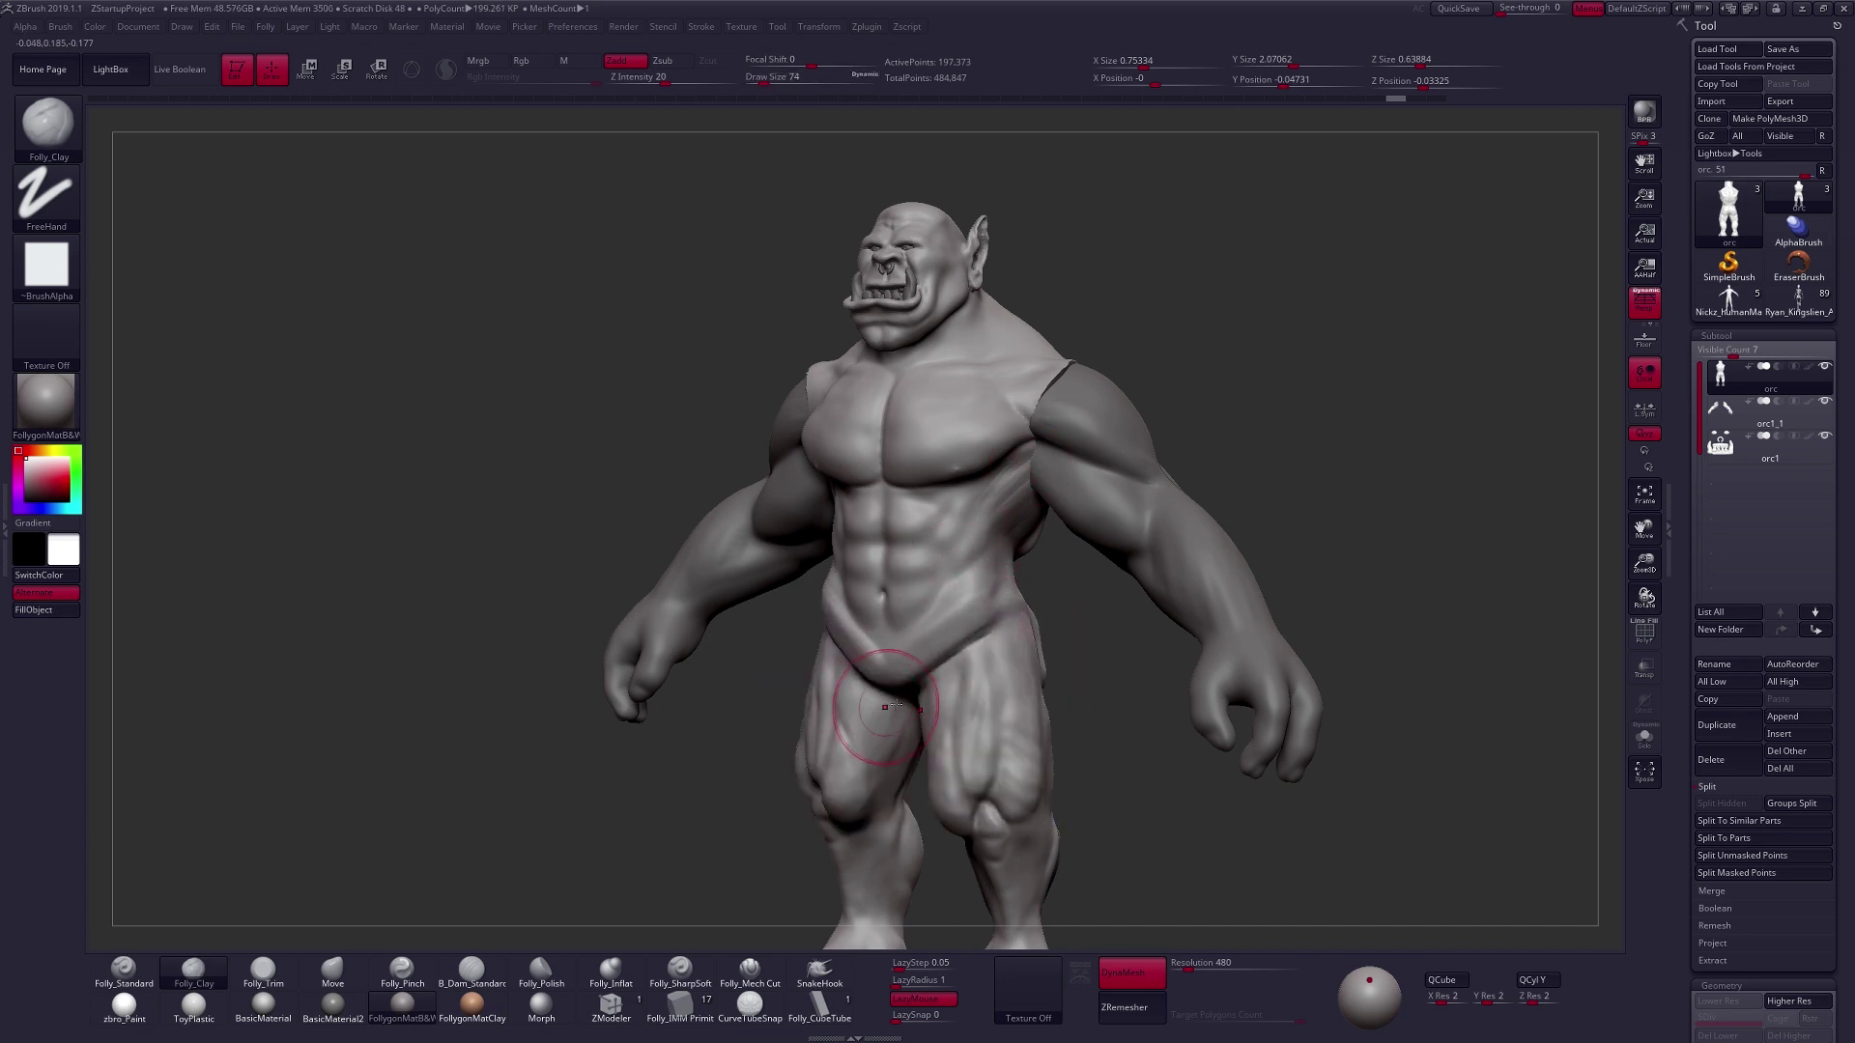
right_drag(1101, 808, 1180, 809)
right_drag(956, 576, 974, 585)
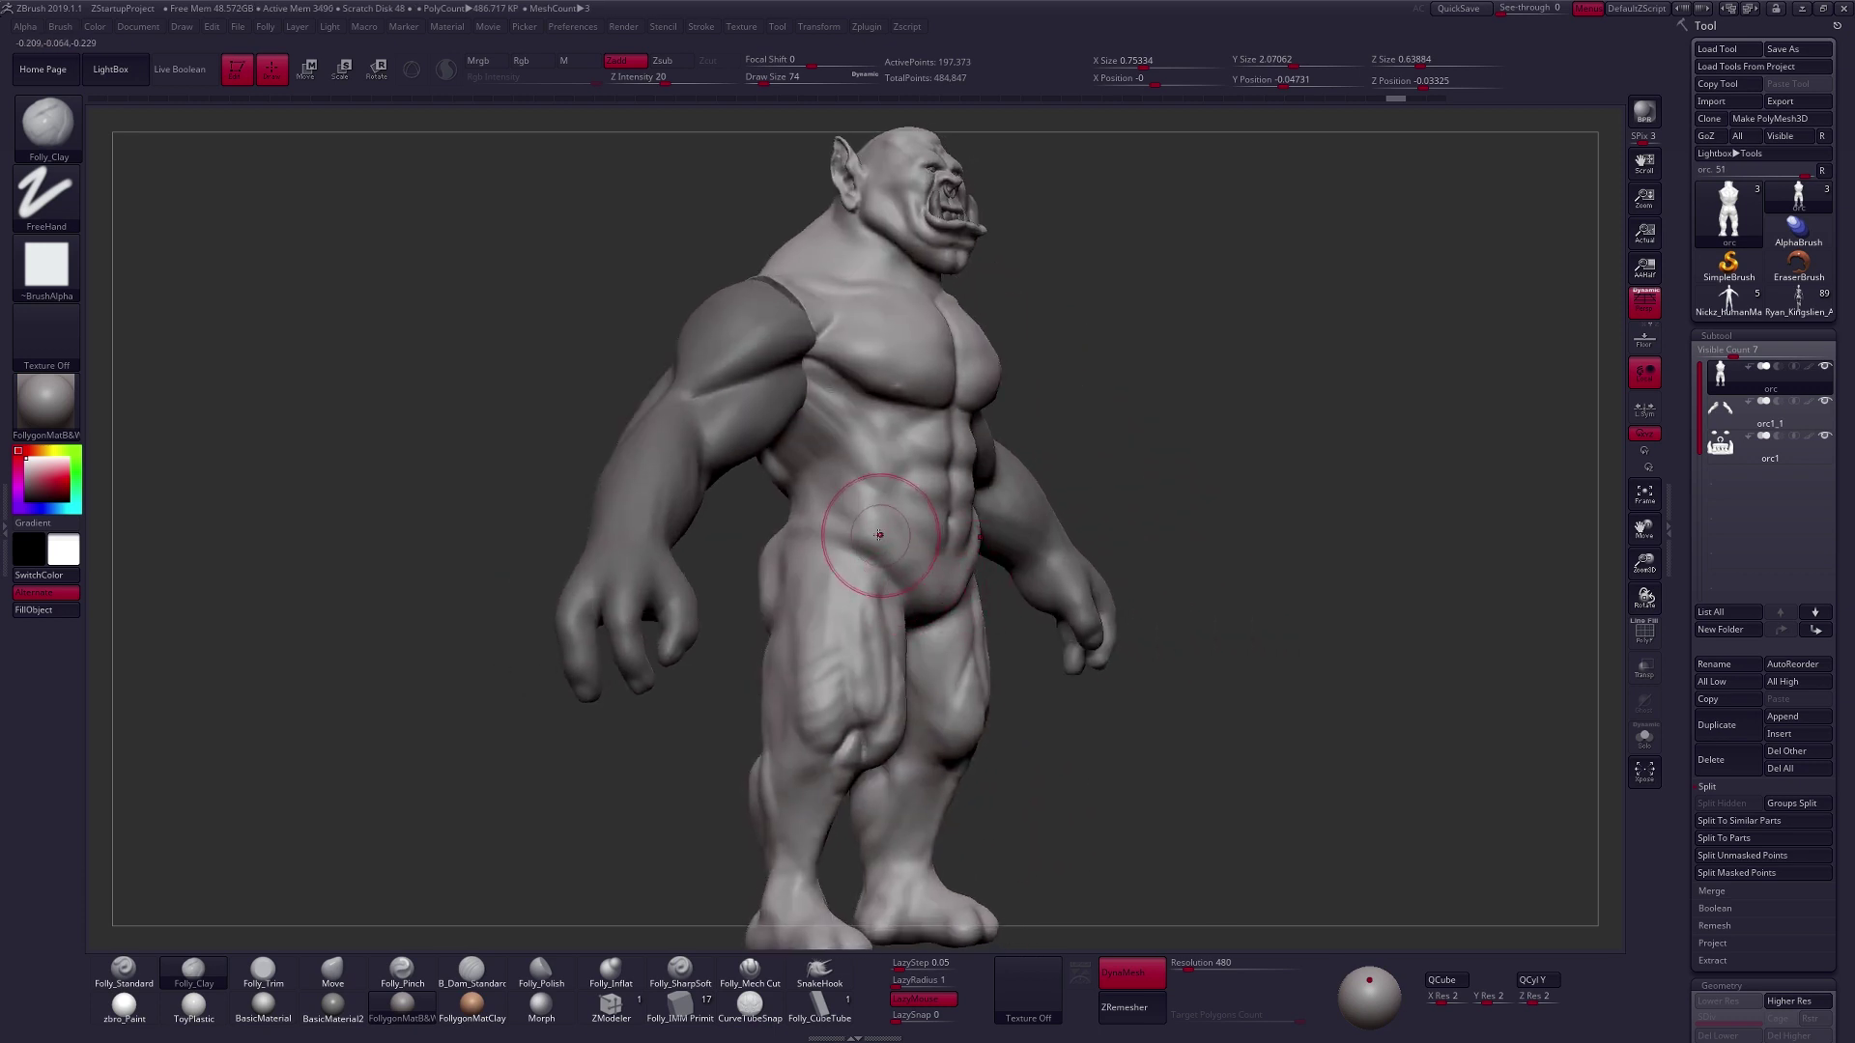
right_drag(879, 534, 925, 551)
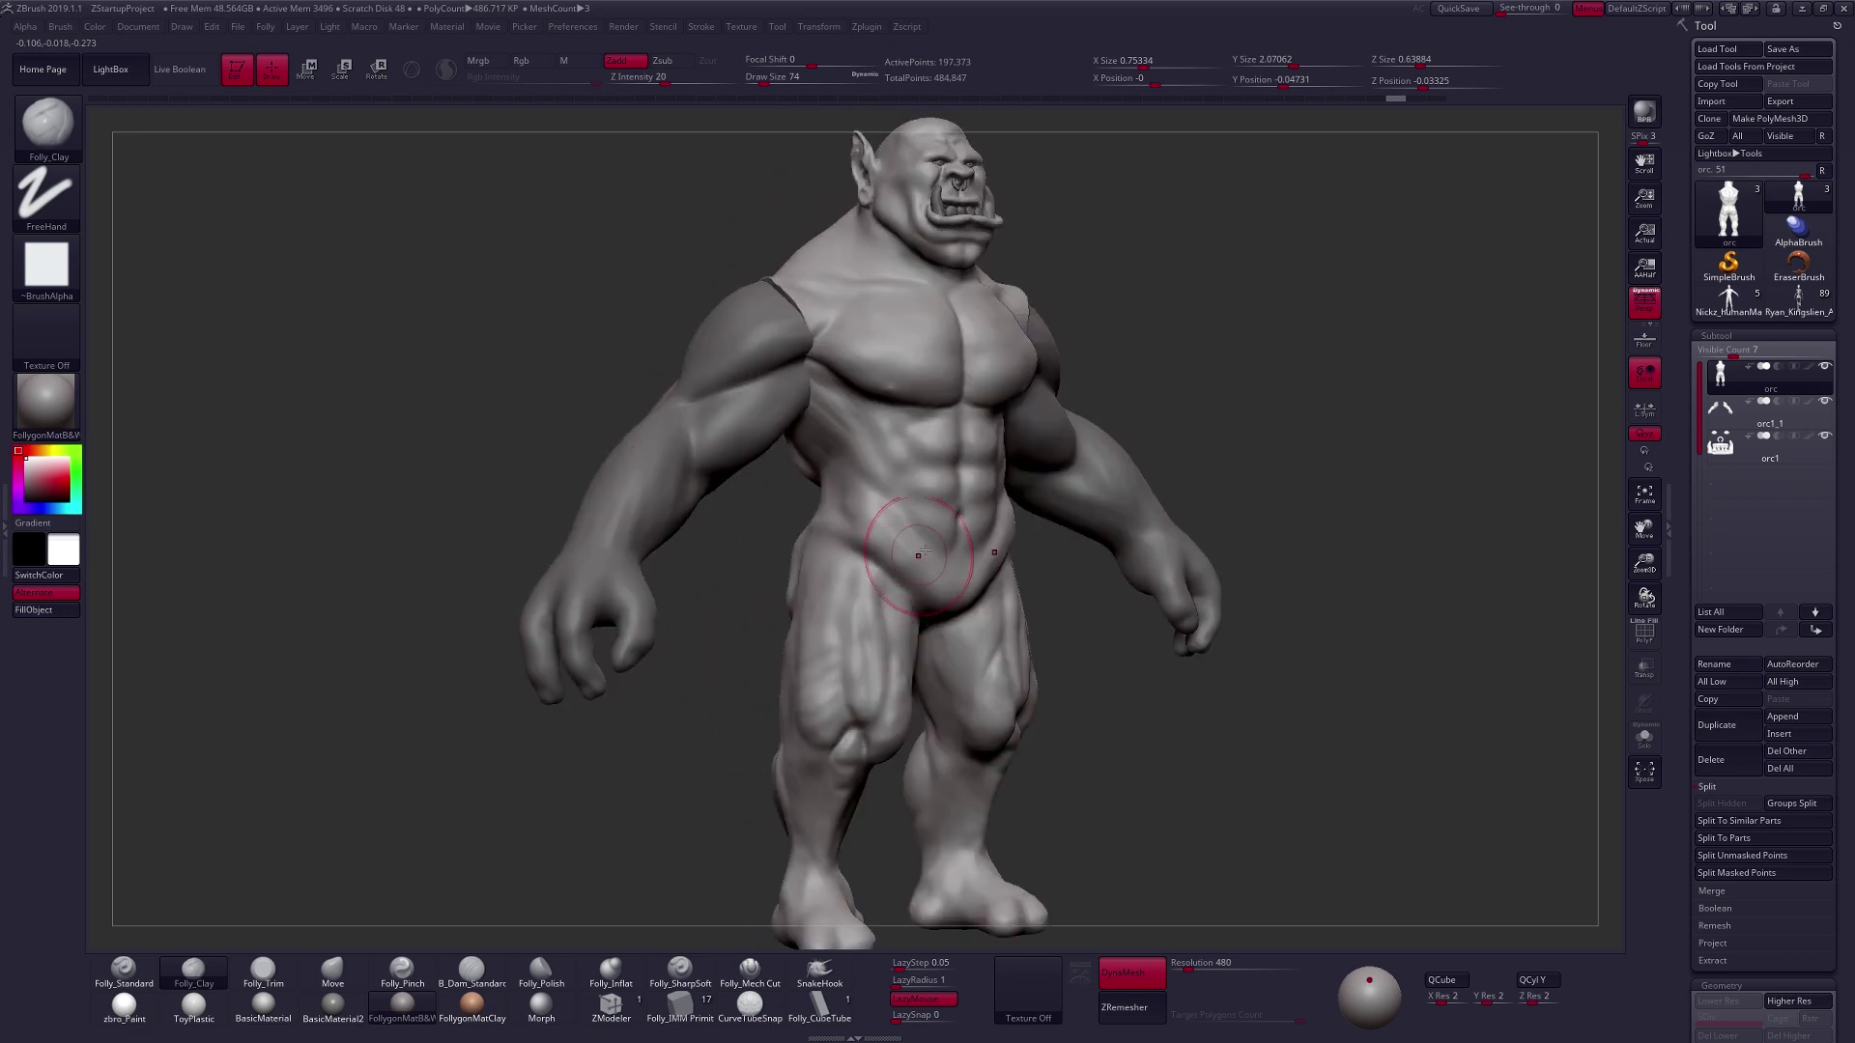
right_drag(880, 629, 794, 623)
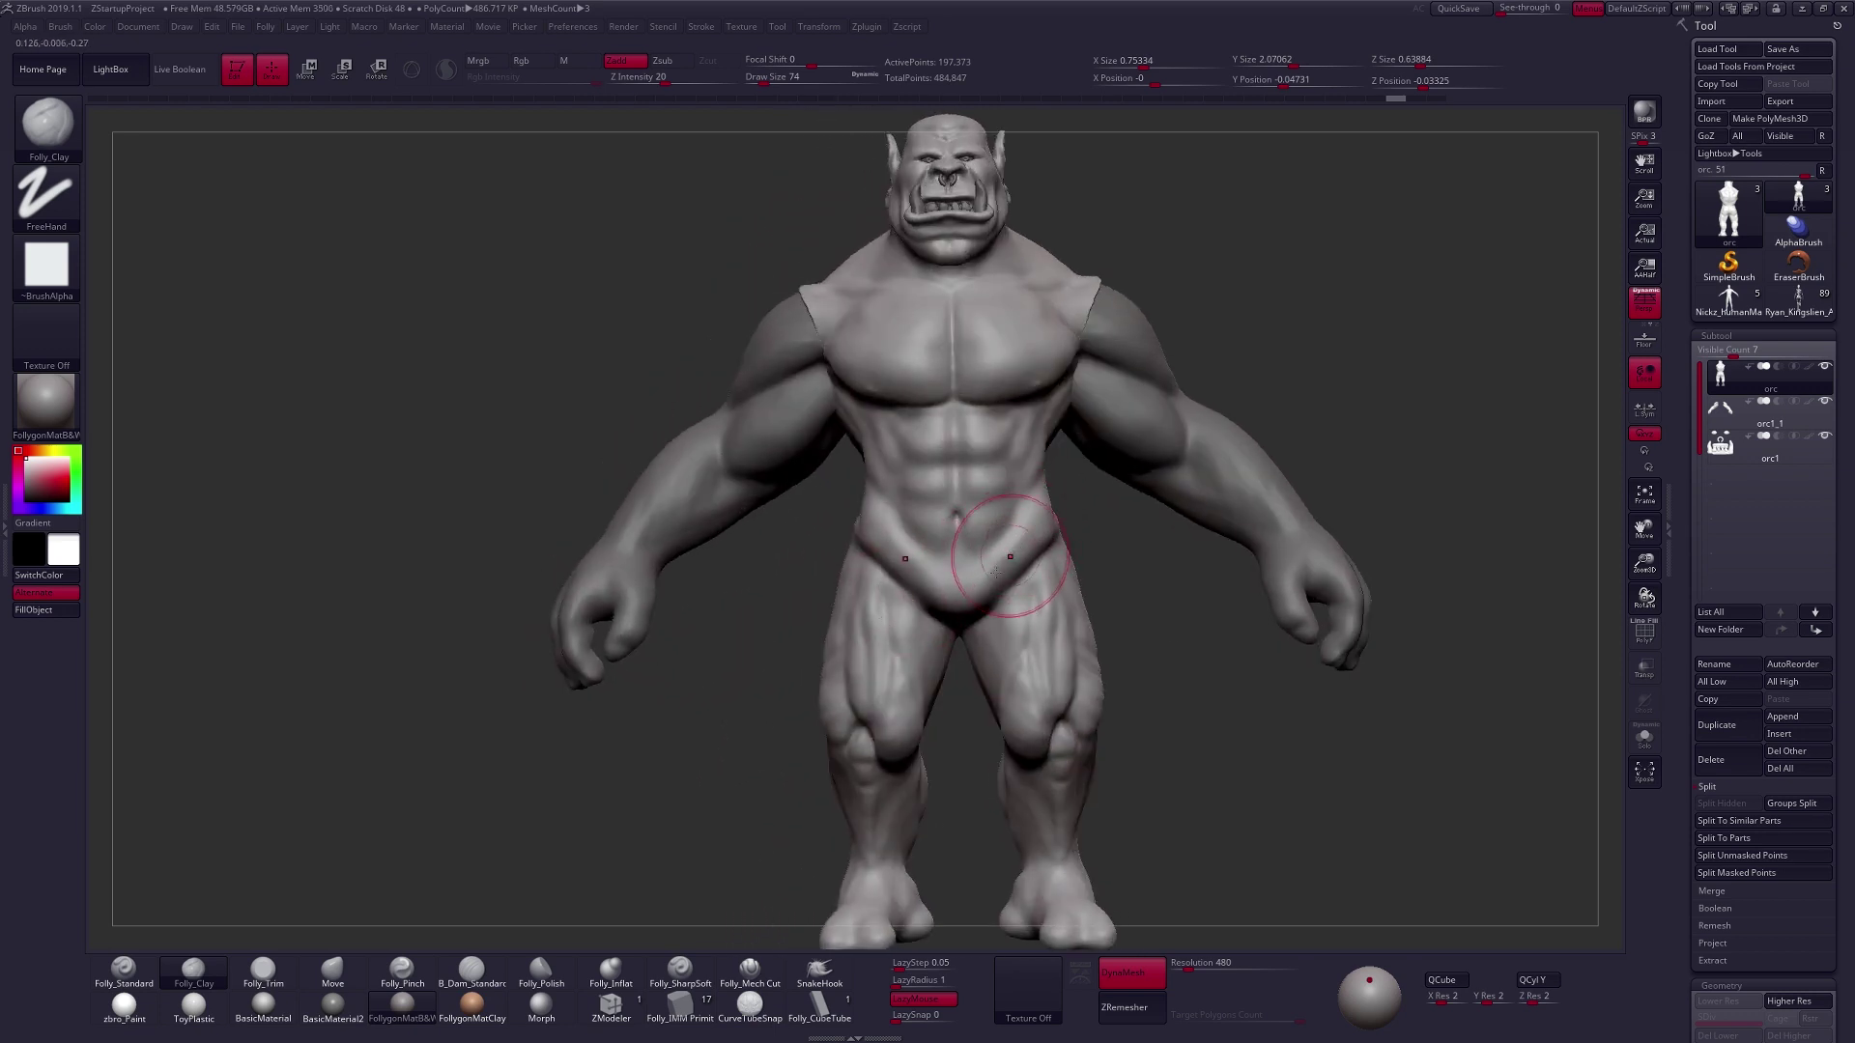
right_drag(956, 610, 870, 615)
right_drag(1079, 535, 1135, 541)
alt+right_drag(1135, 541, 1071, 739)
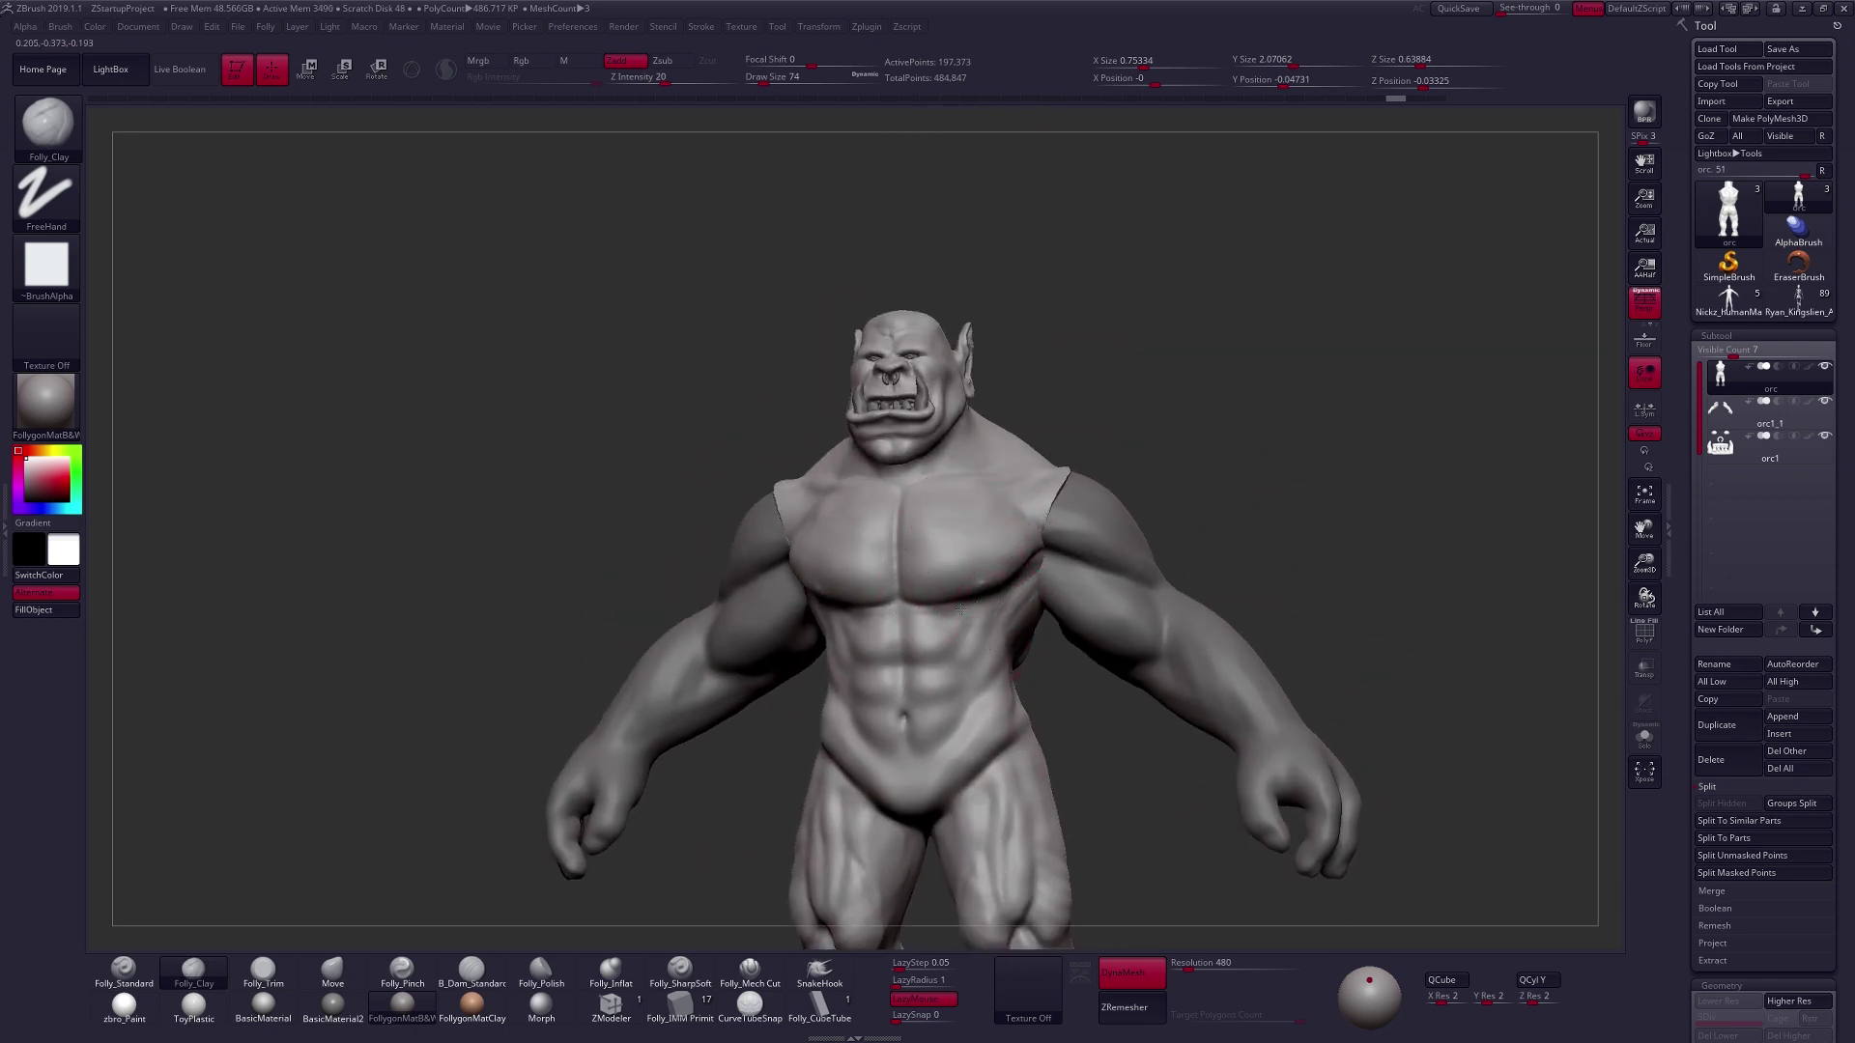
Adjust the chest's side profile using an inverted lasso mask and the Move brush at draw size 81.
shift+right_drag(960, 609, 925, 627)
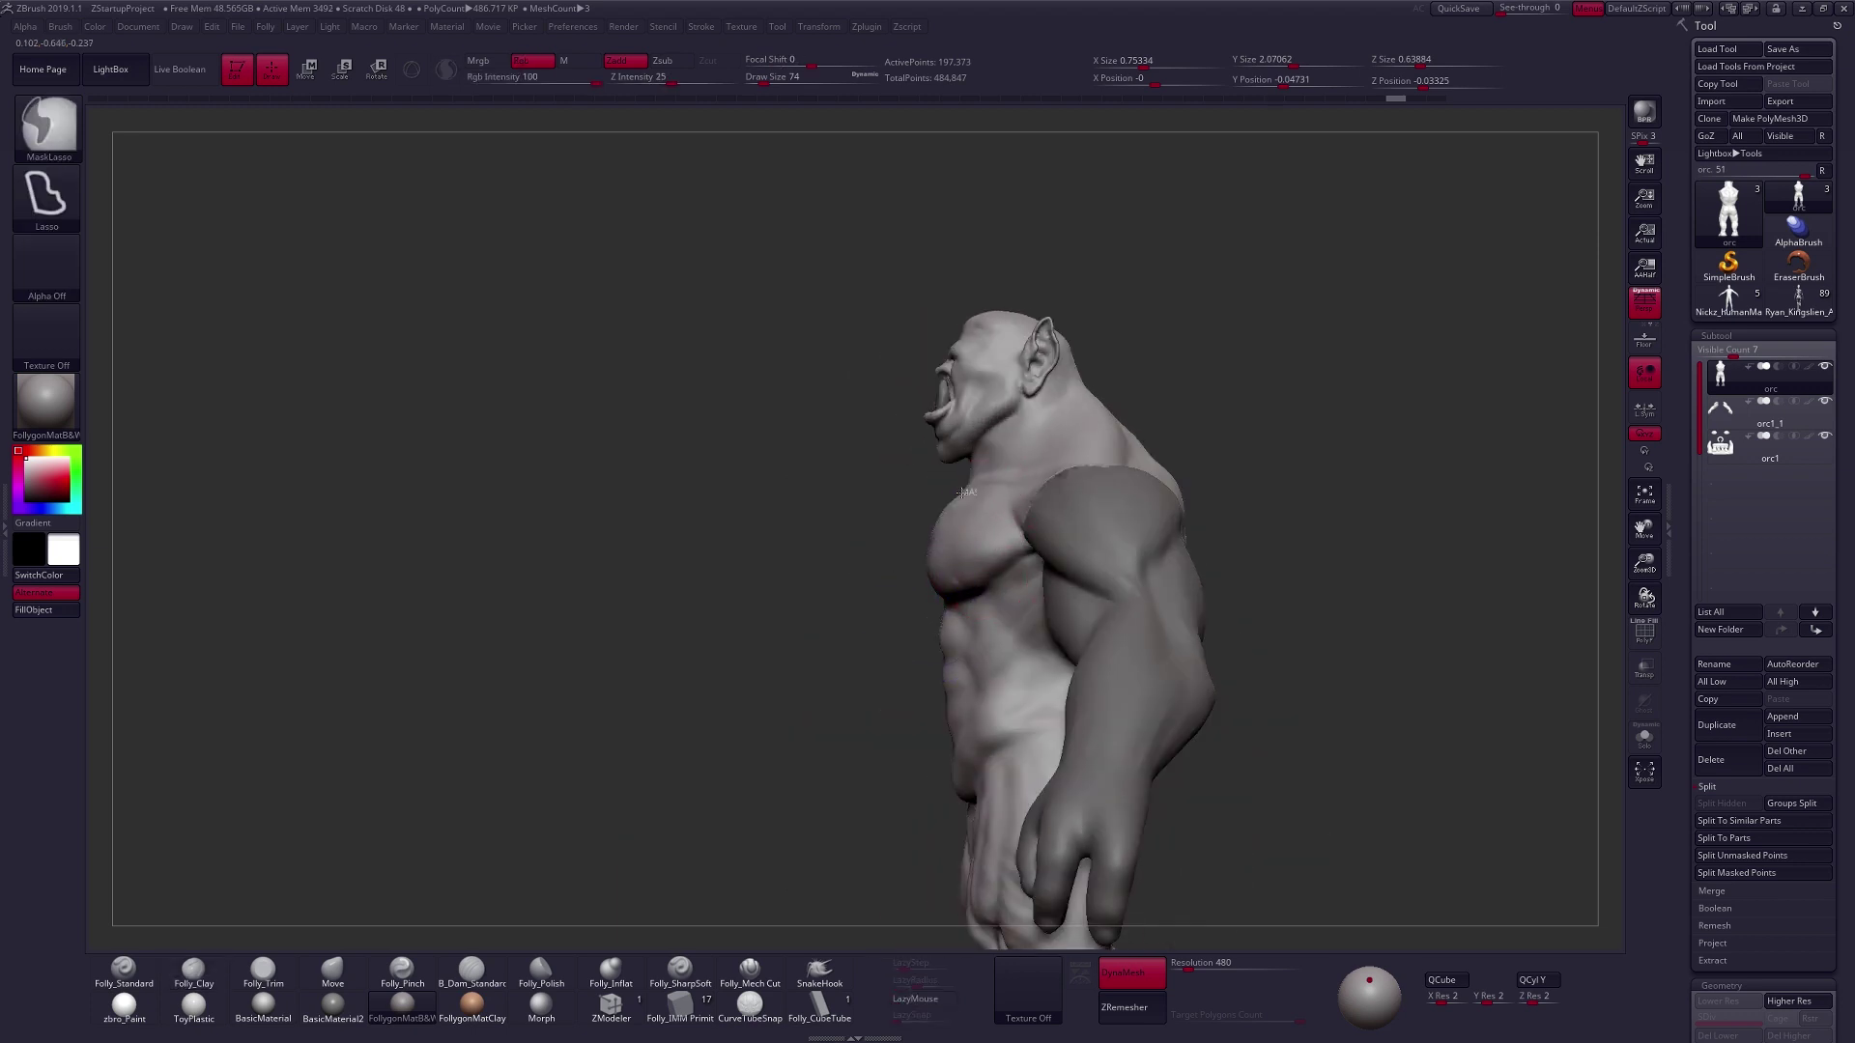
ctrl+alt+drag(955, 601, 966, 592)
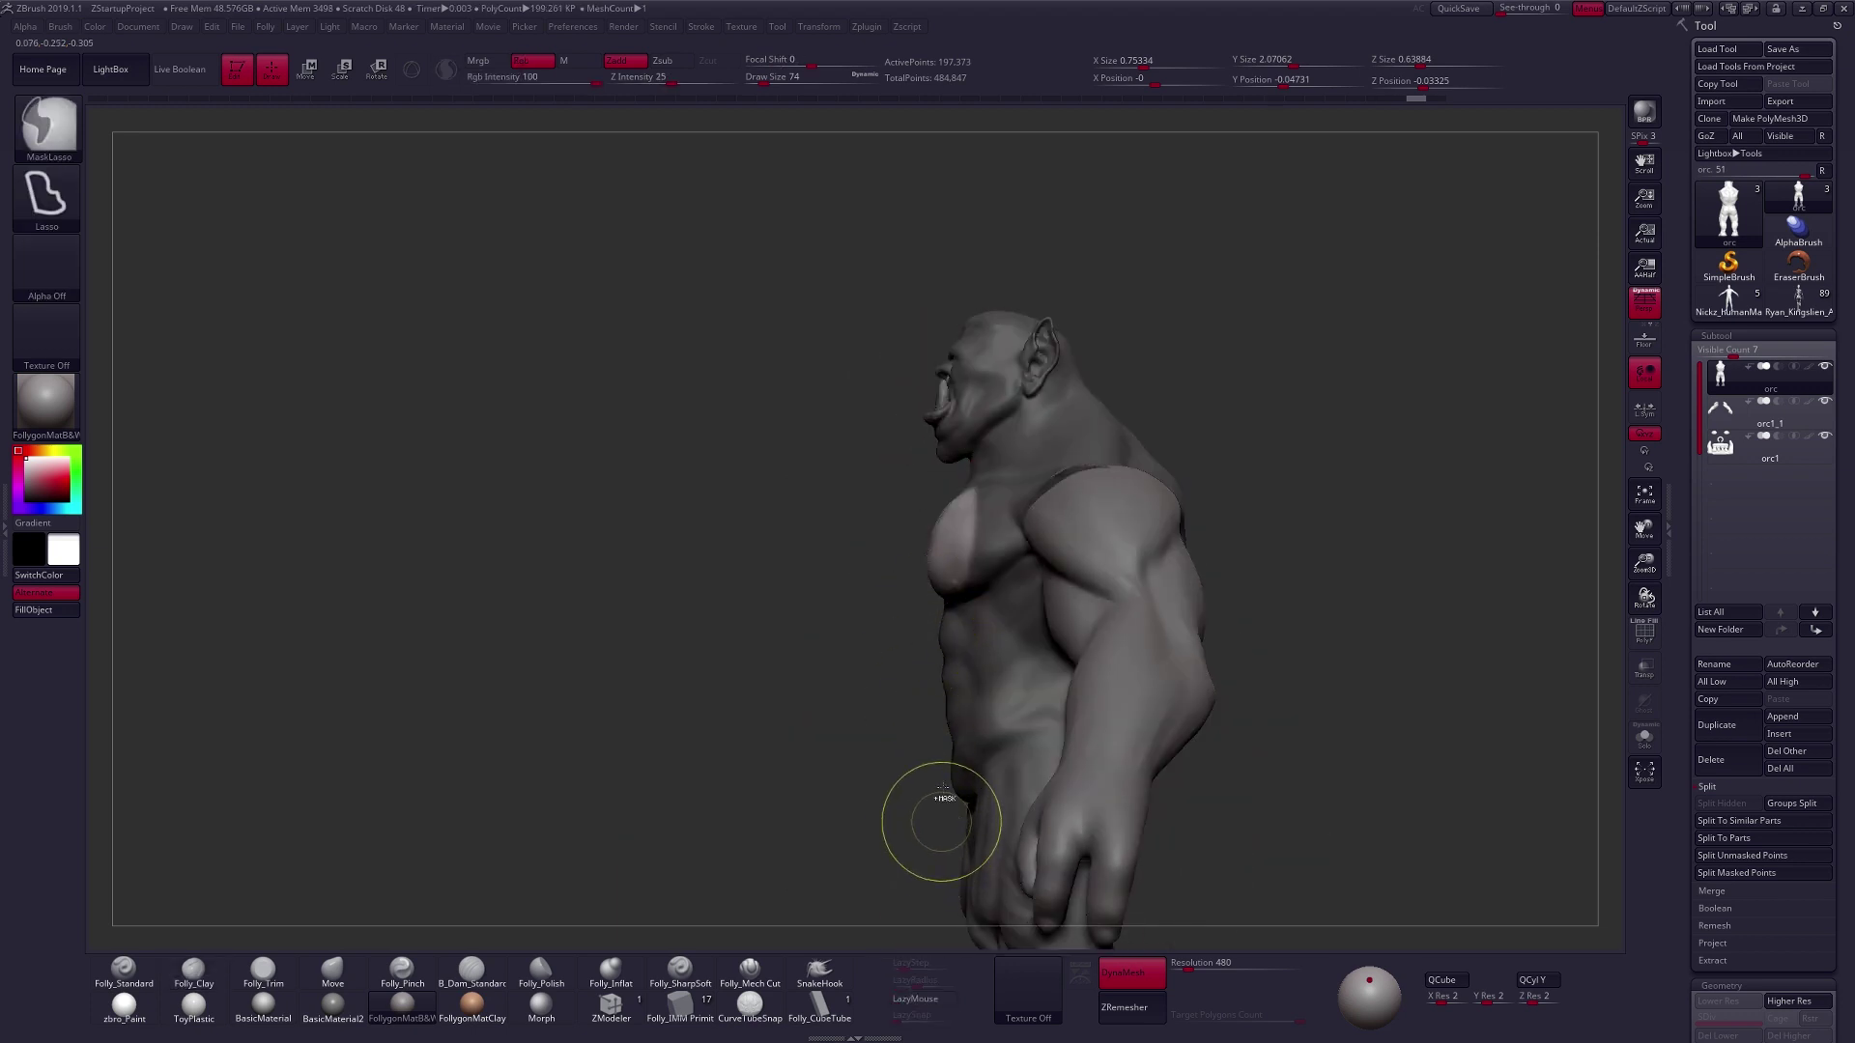
ctrl+drag(943, 787, 909, 763)
mouse_move(985, 565)
right_down()
mouse_move(1038, 555)
mouse_move(1092, 661)
mouse_move(982, 654)
mouse_move(970, 553)
mouse_move(972, 589)
right_up()
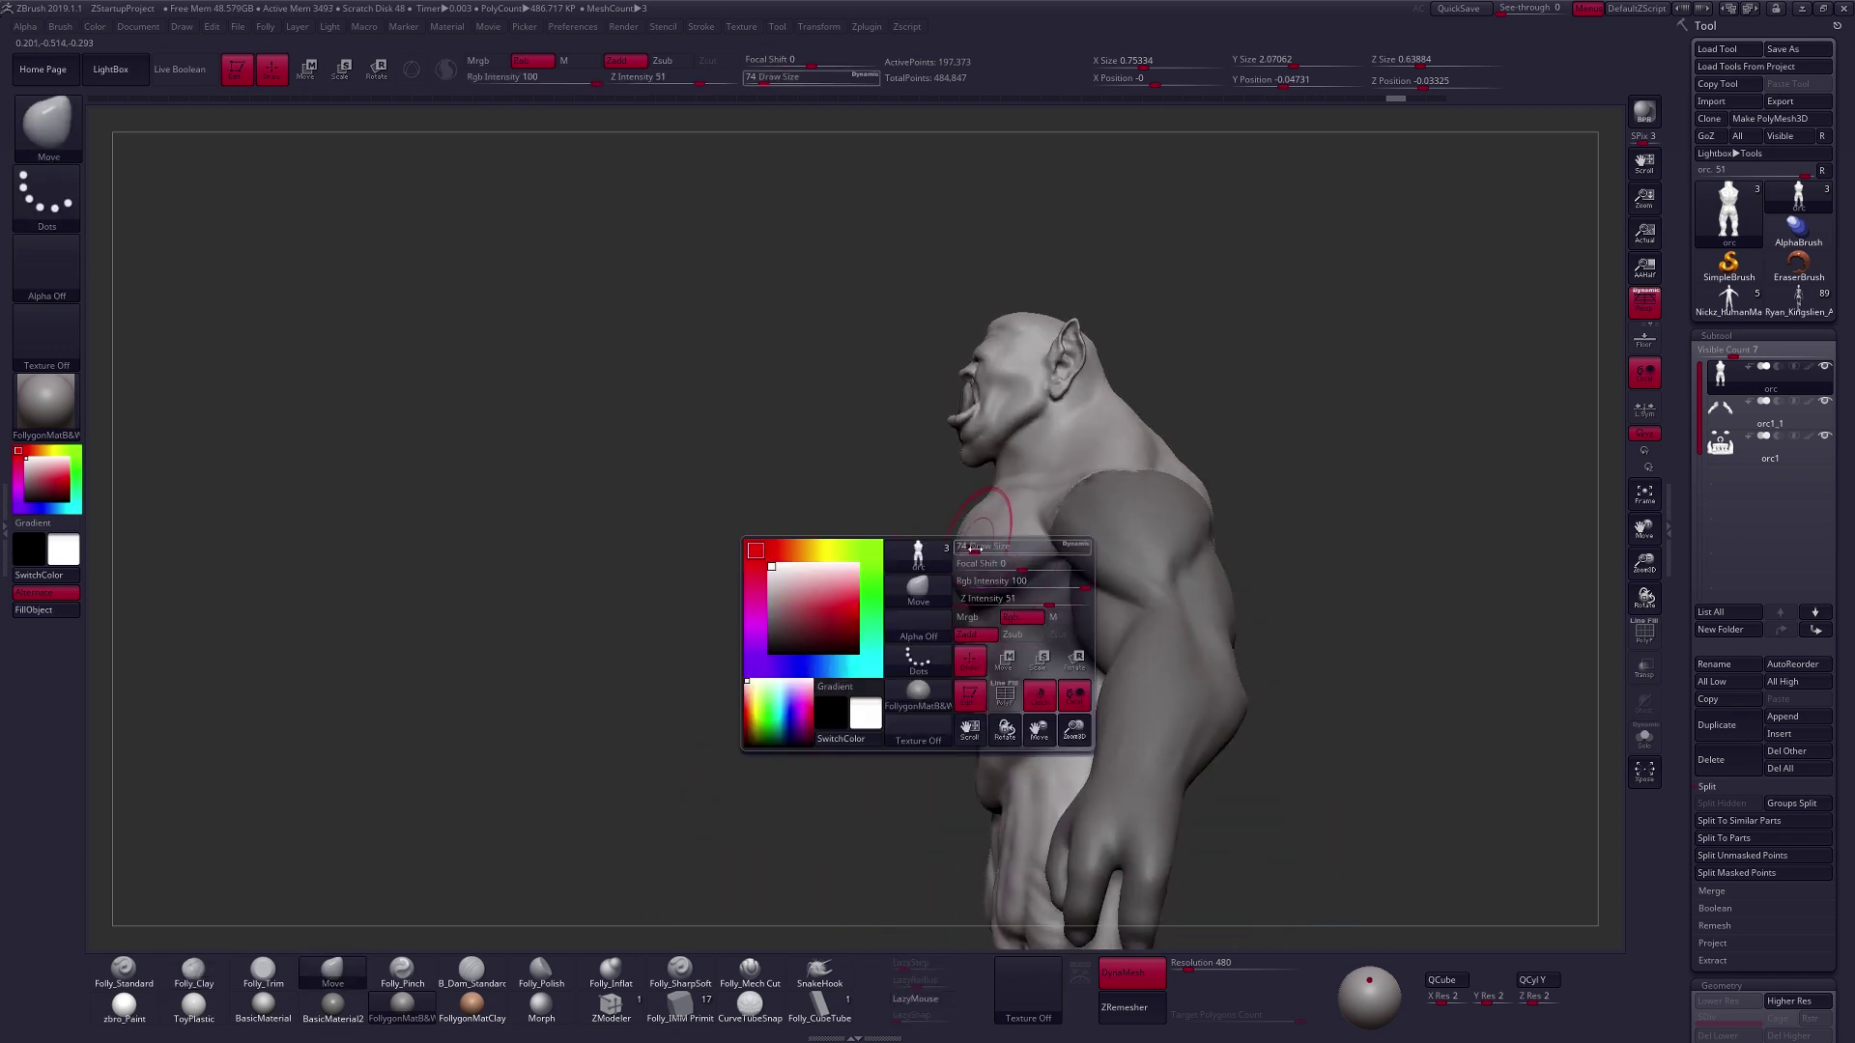
drag(975, 549, 981, 549)
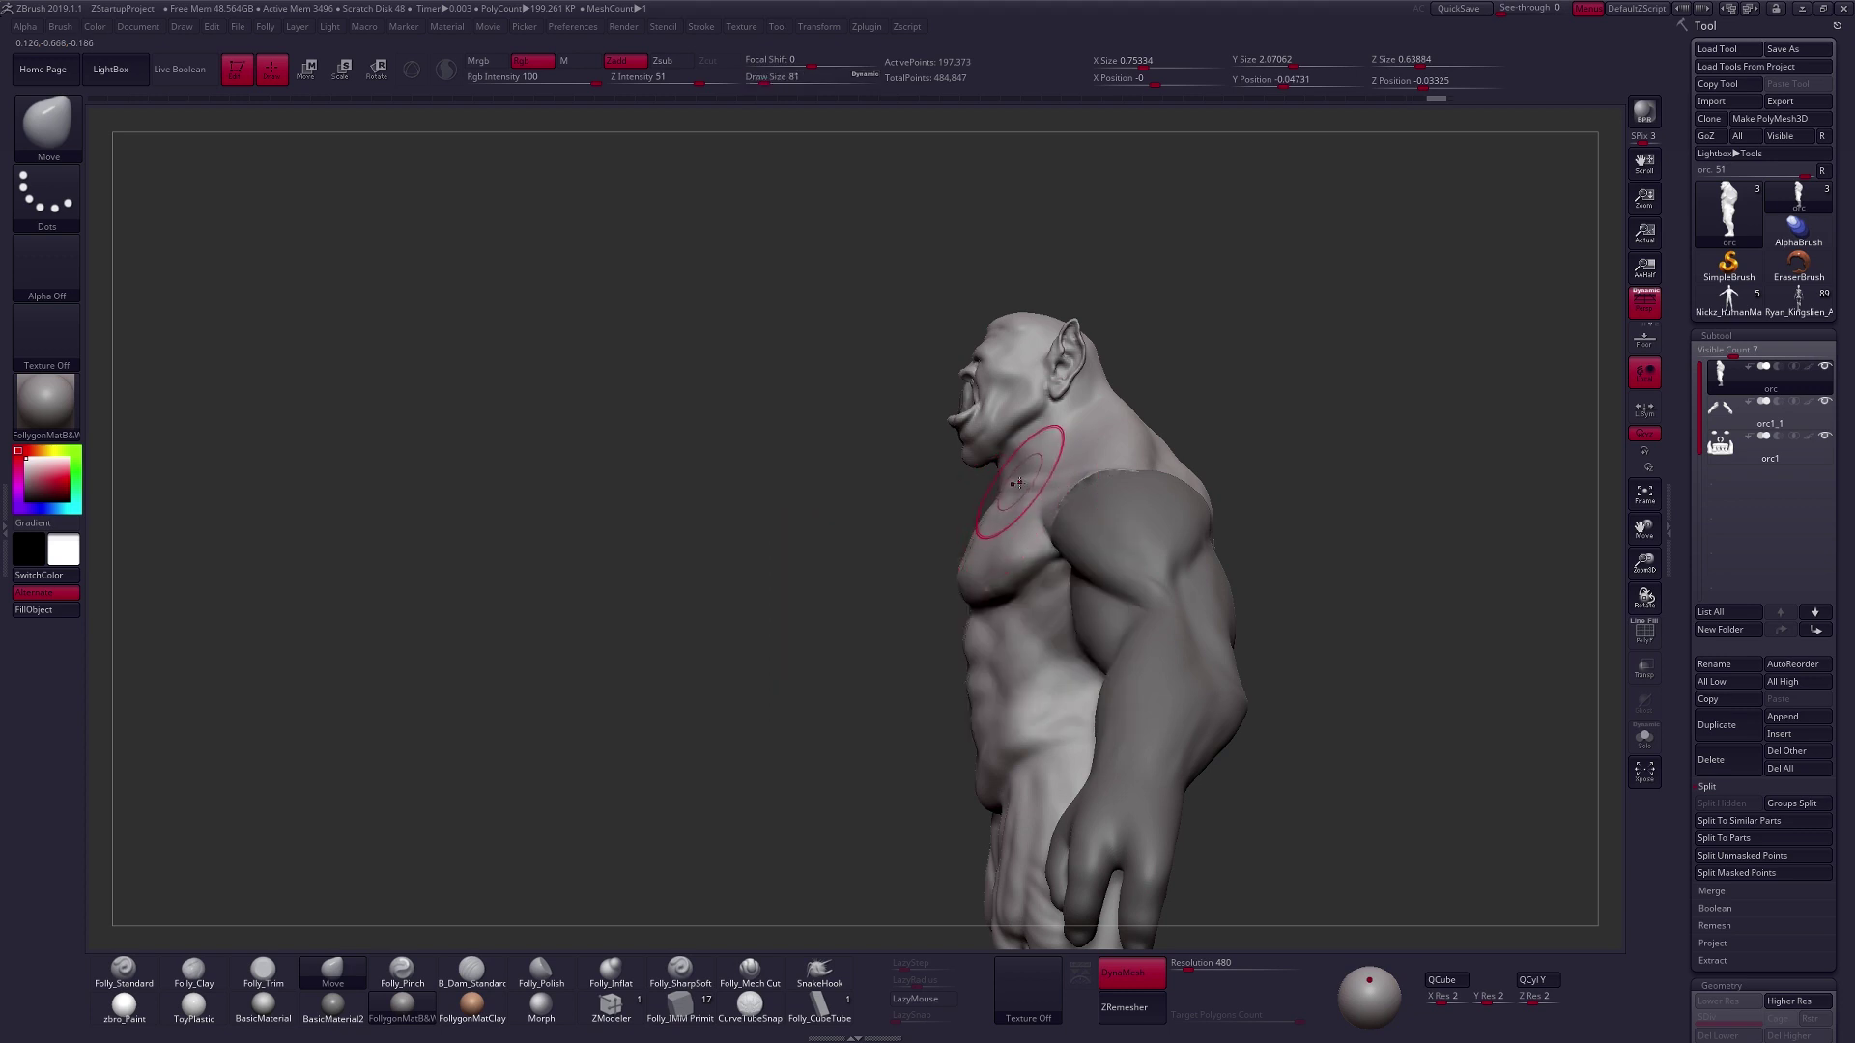
shift+right_drag(1041, 539, 1056, 518)
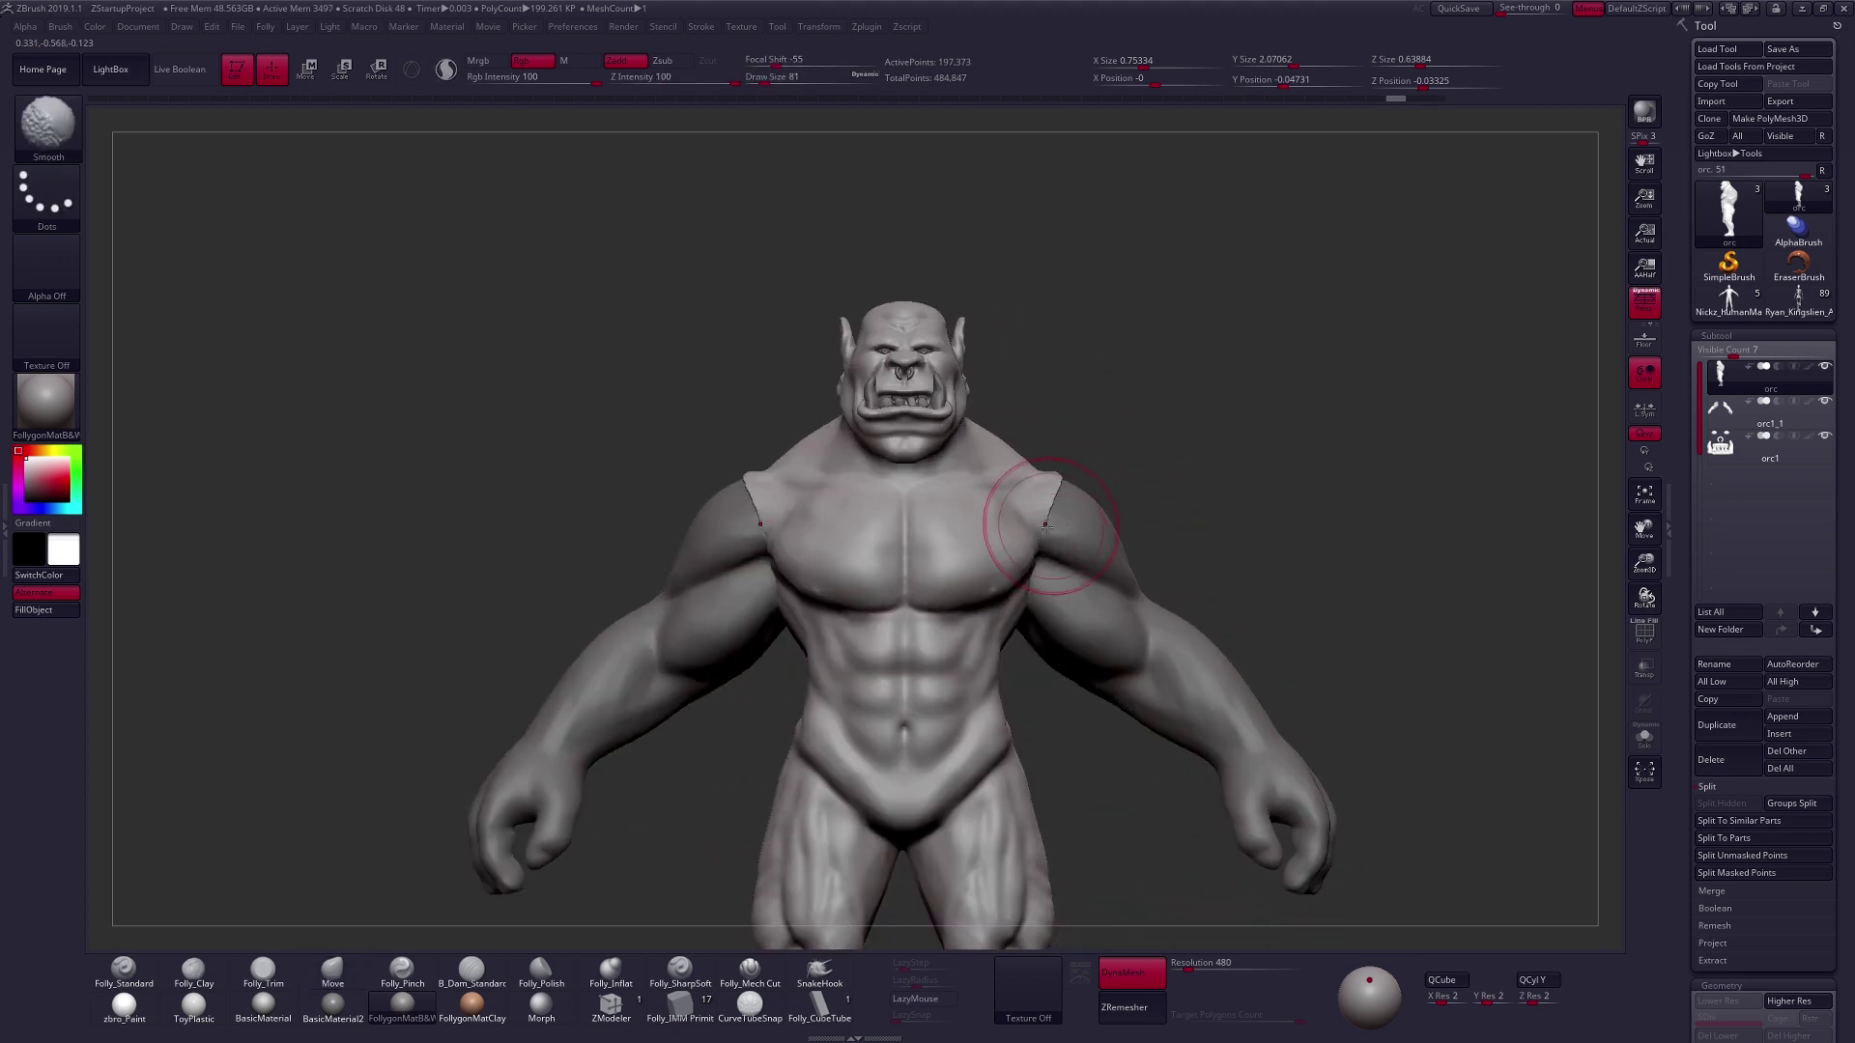
Measure the orc's face in profile with a vertical Transpose line from the brow to below the chin.
mouse_move(991, 446)
alt+right_down()
mouse_move(1011, 544)
mouse_move(1006, 493)
mouse_move(1041, 504)
mouse_move(931, 501)
mouse_move(1167, 521)
alt+right_up()
shift+right_drag(972, 518, 990, 516)
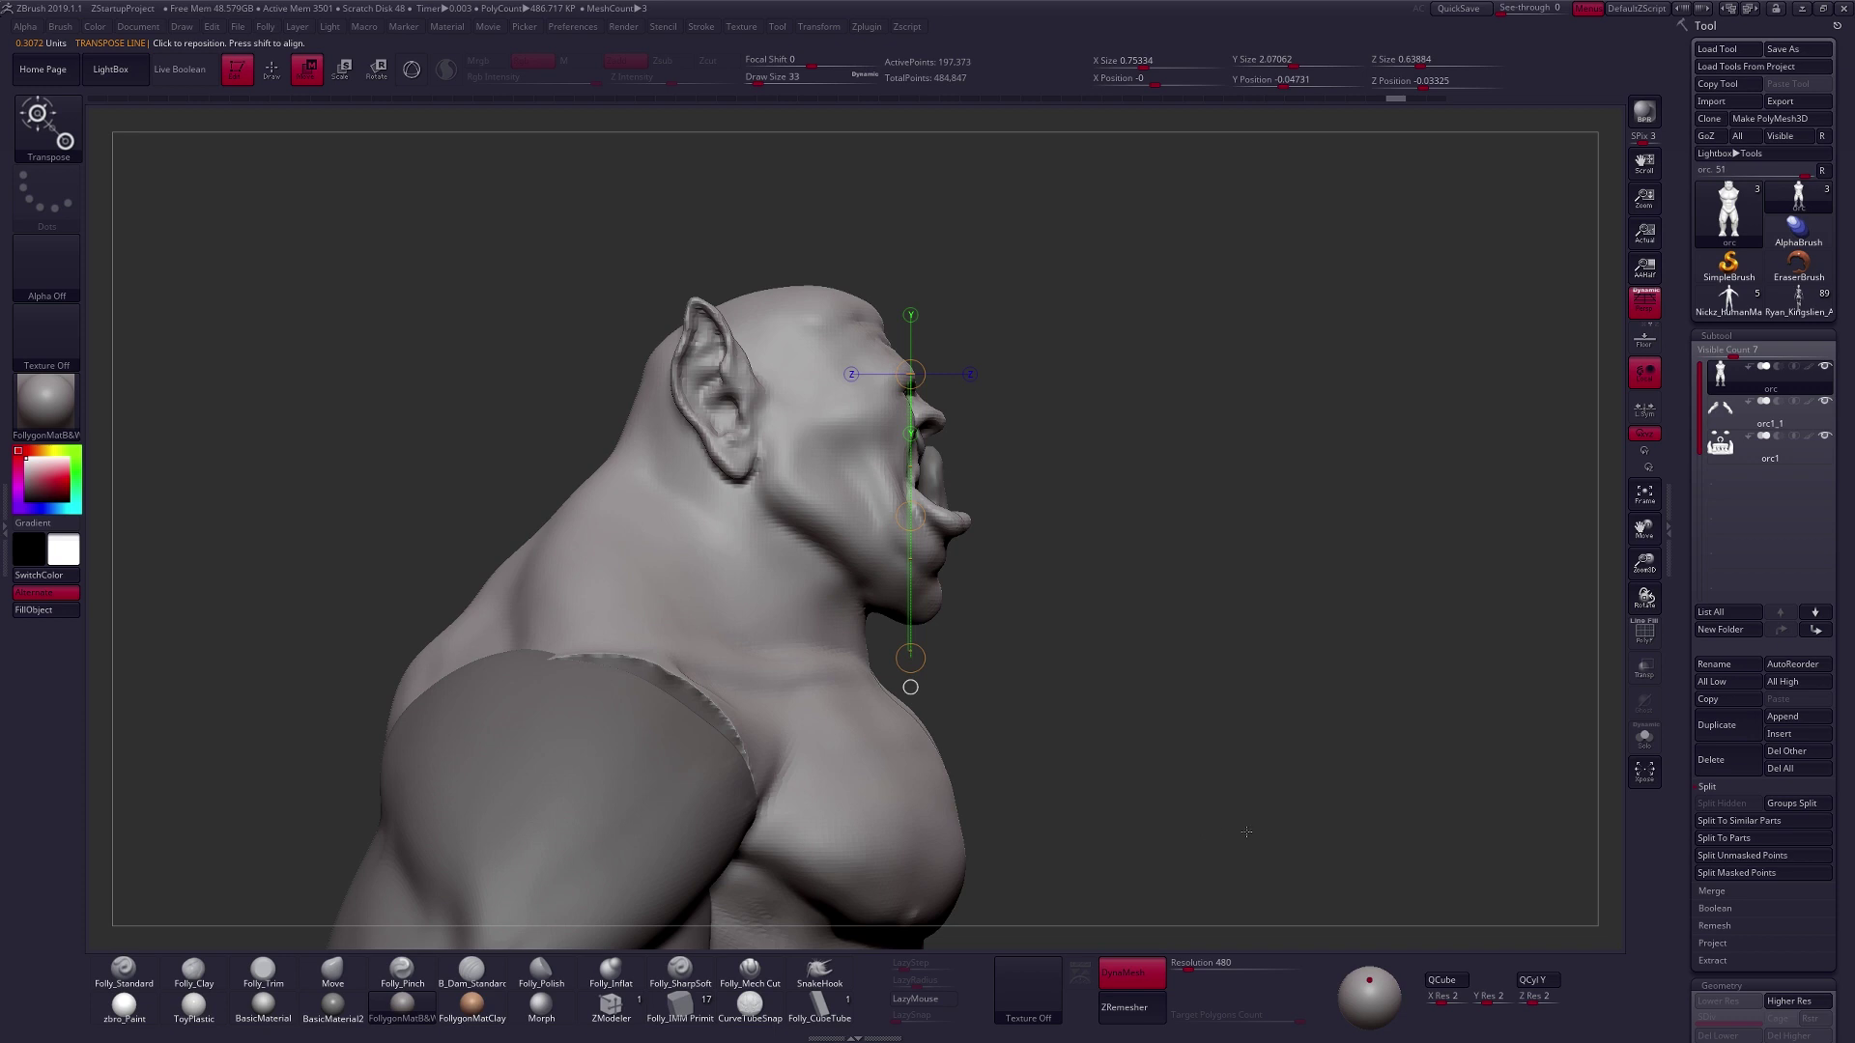
right_drag(1279, 827, 1204, 824)
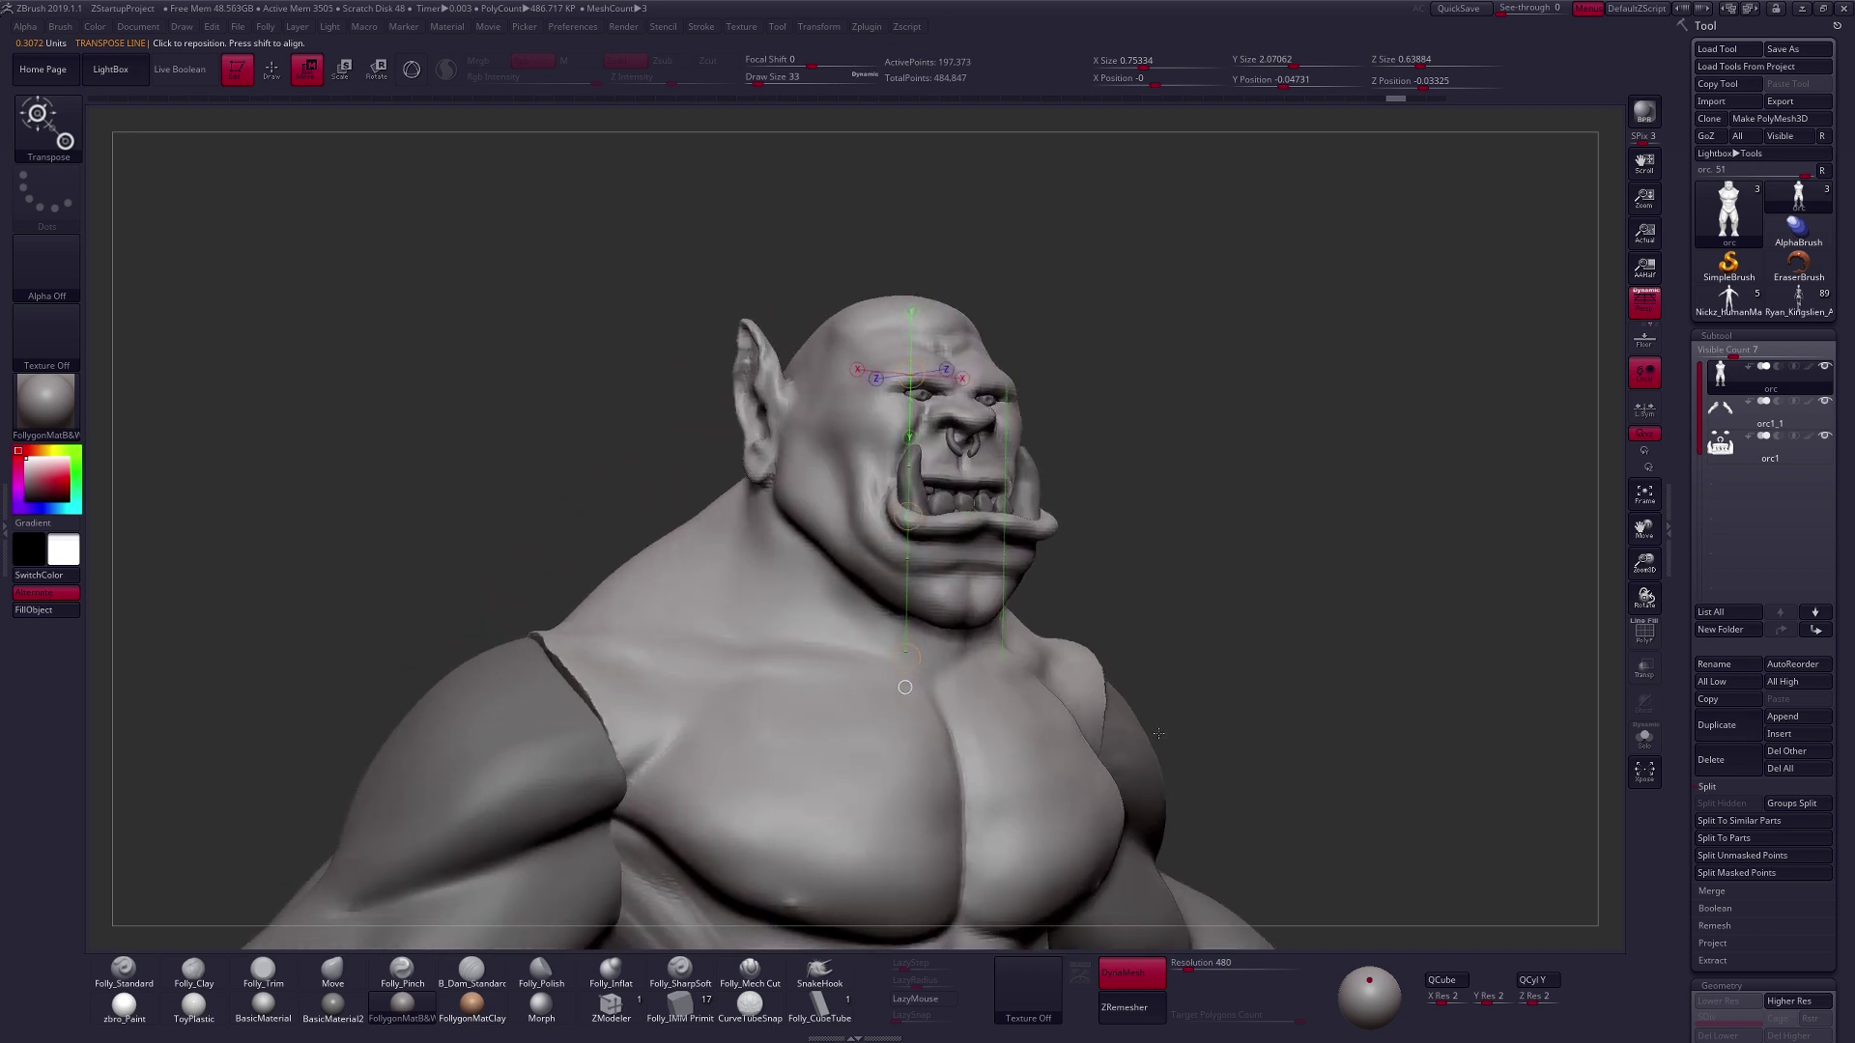
right_drag(971, 457, 929, 519)
Isolate the body in Solo mode, adjust the face with the Move brush at draw size 54, and show all subtools again.
key(alt+s)
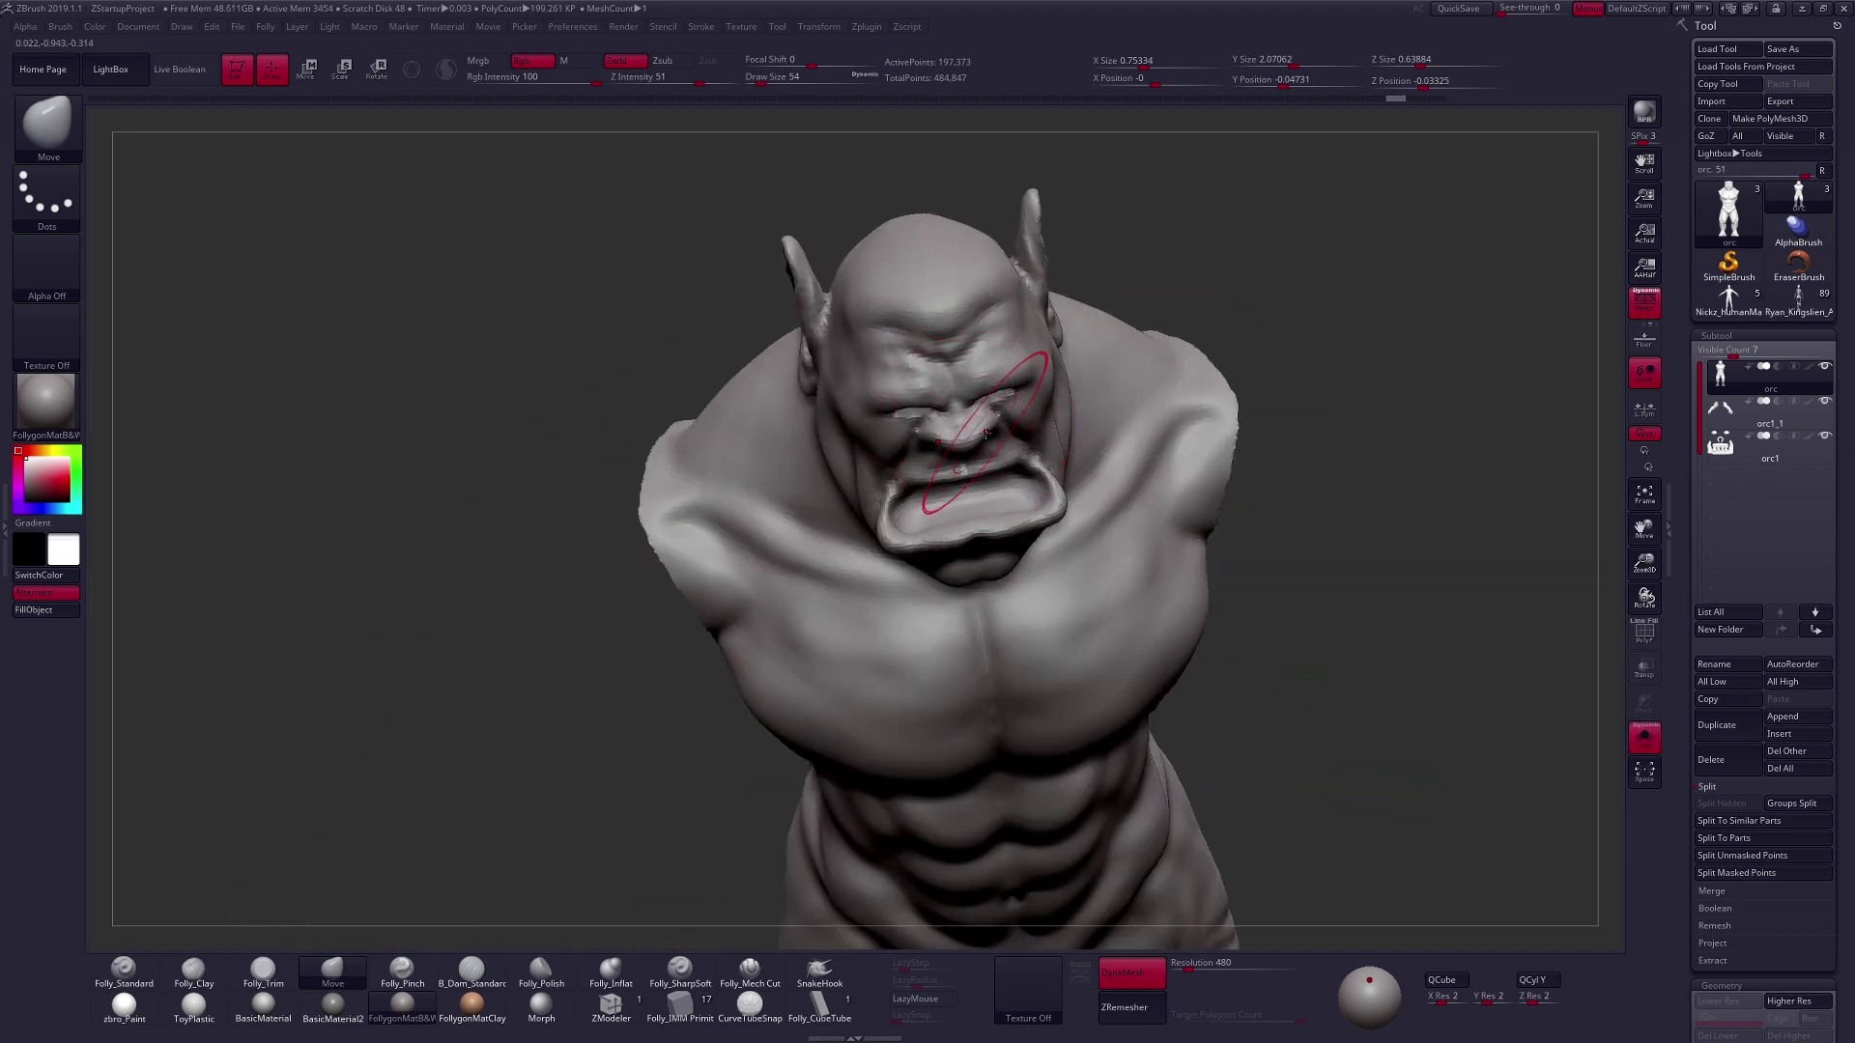
mouse_move(986, 432)
right_down()
mouse_move(988, 364)
mouse_move(1015, 408)
right_up()
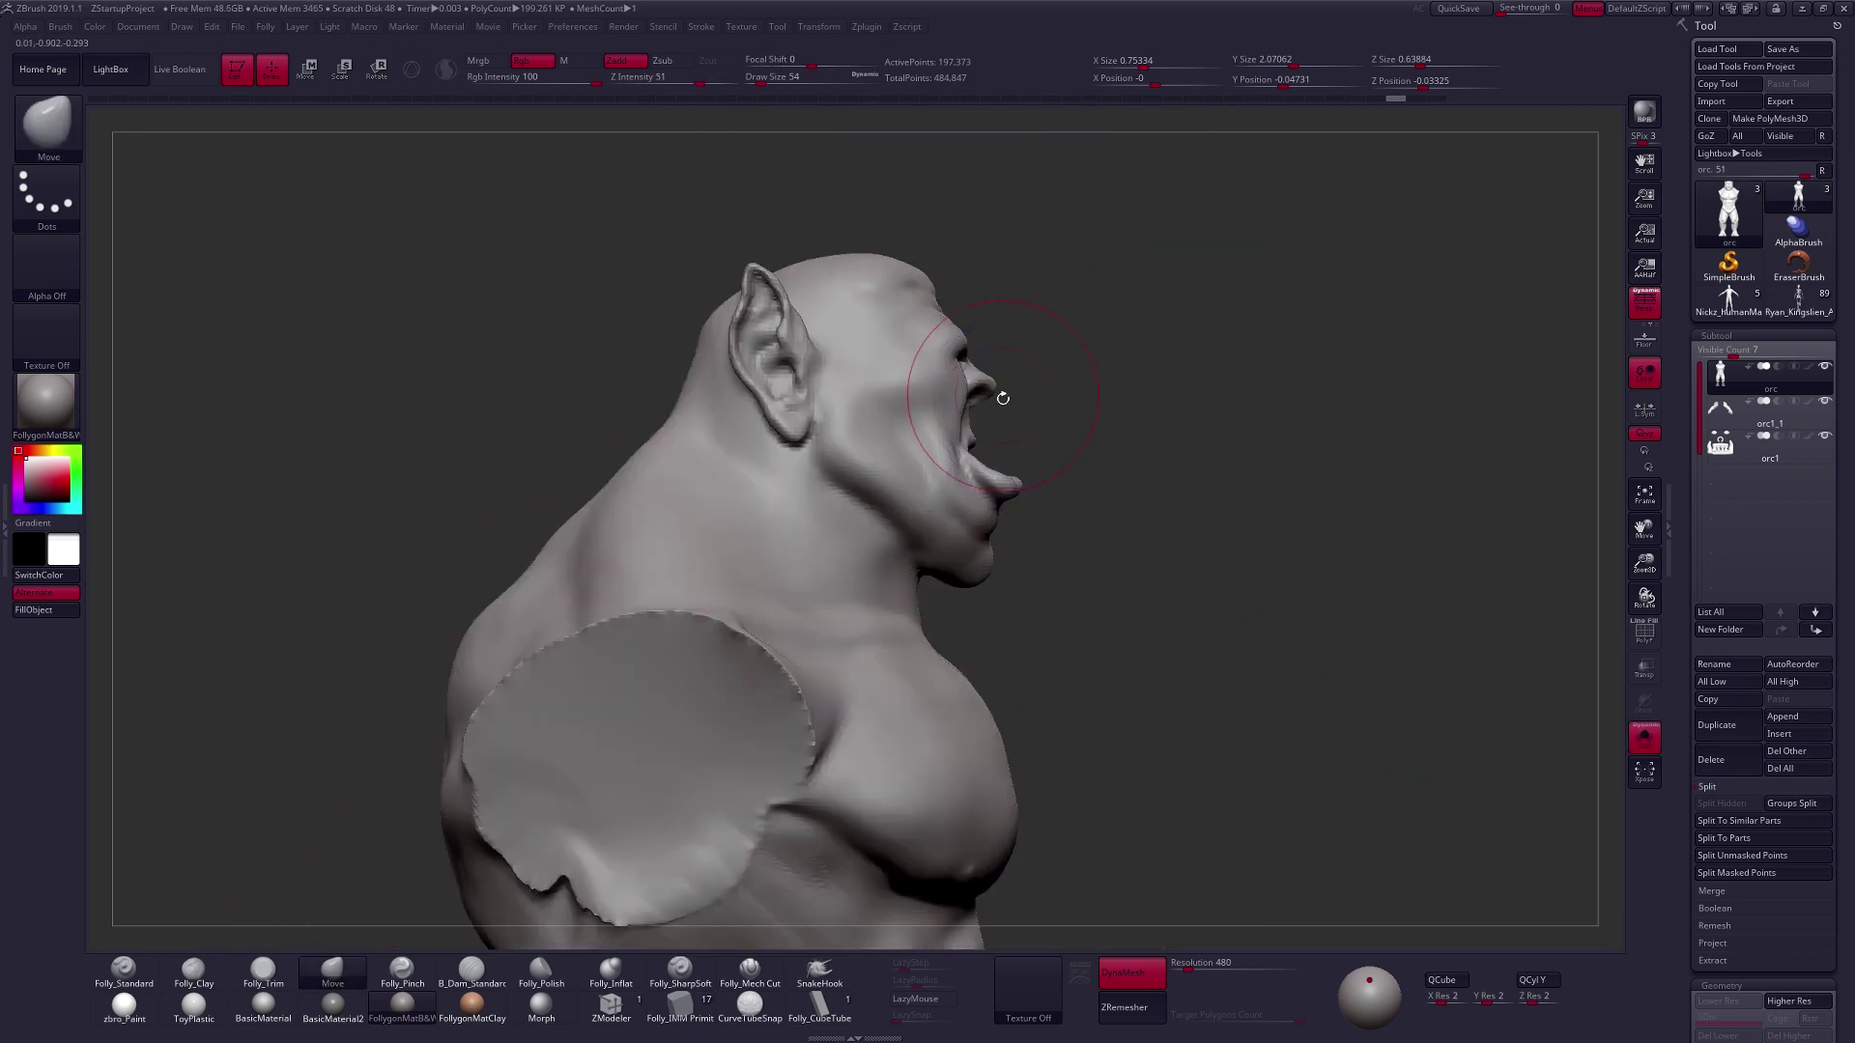
right_drag(1202, 553, 1127, 564)
key(alt+s)
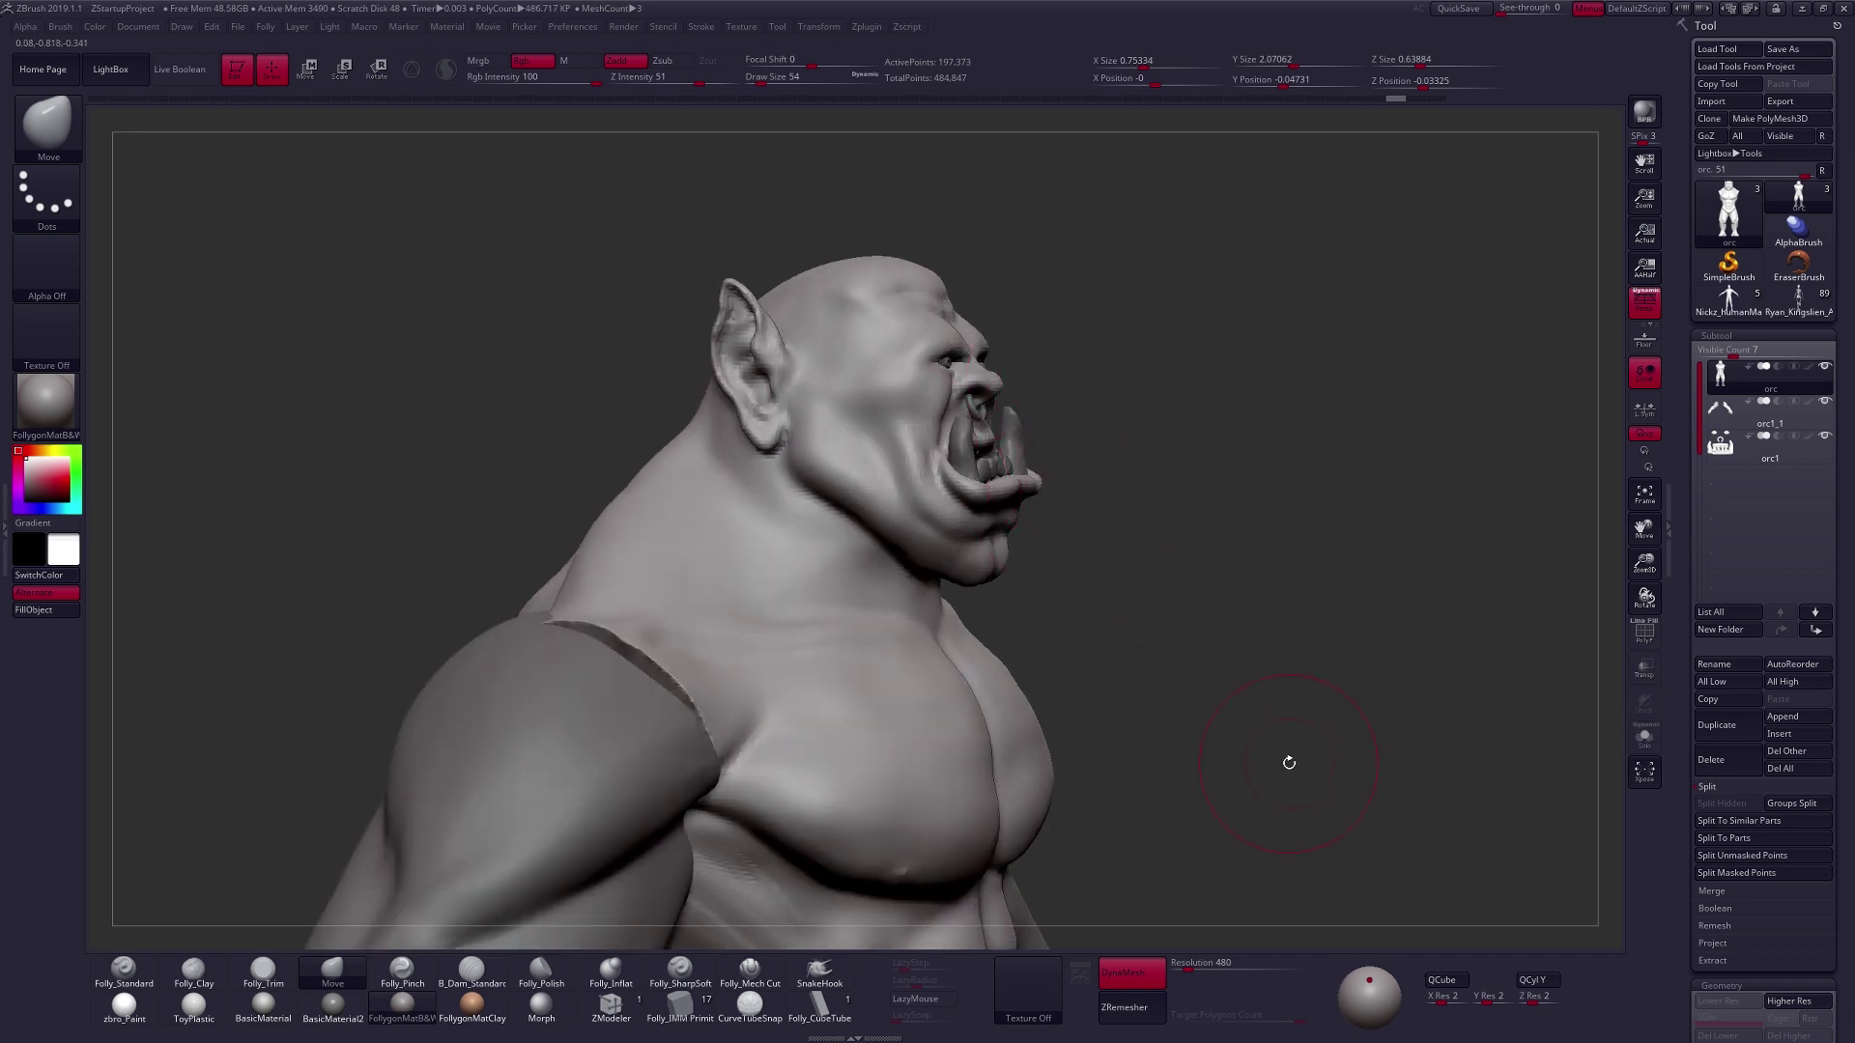
Switch to the anatomy reference model and measure its face in profile with a vertical Transpose line.
click(1761, 303)
ctrl+right_drag(1122, 341, 1133, 622)
ctrl+right_drag(955, 504, 987, 543)
key(w)
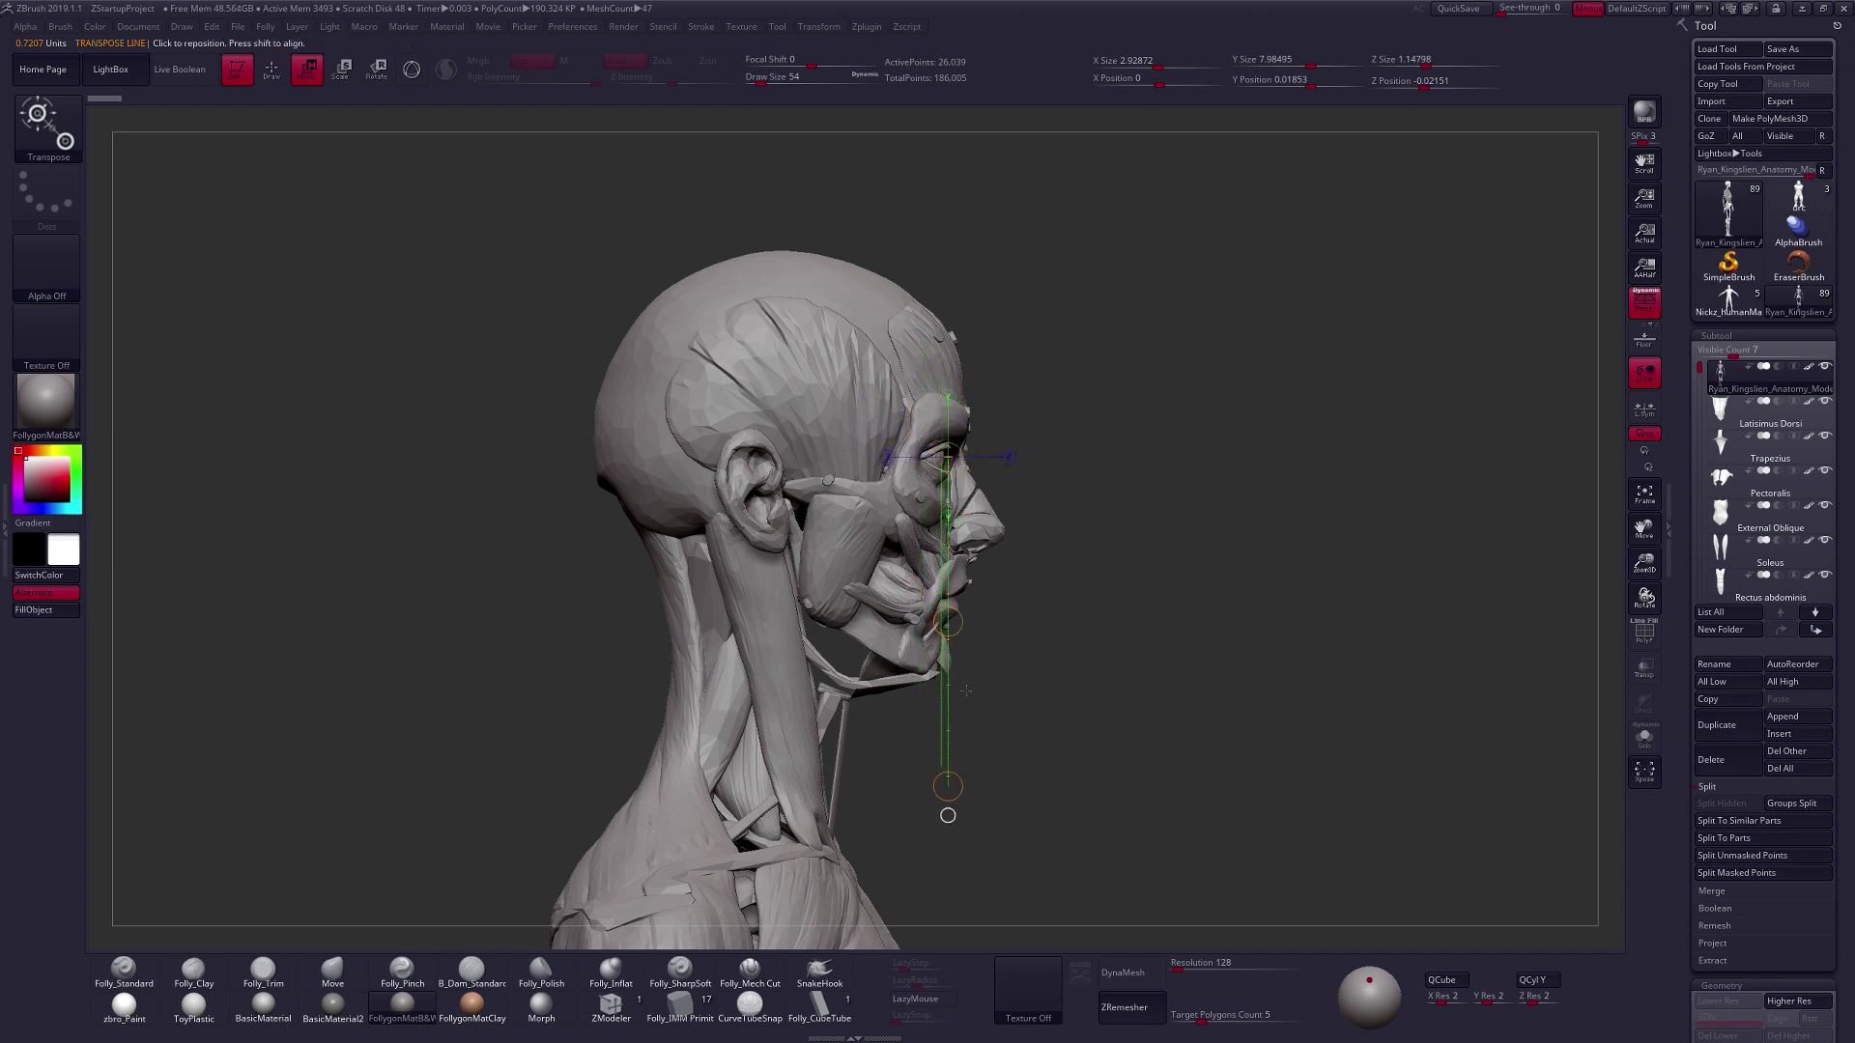
drag(1191, 832, 1267, 681)
Switch back to the orc tool and examine its head and torso from the front.
click(1800, 207)
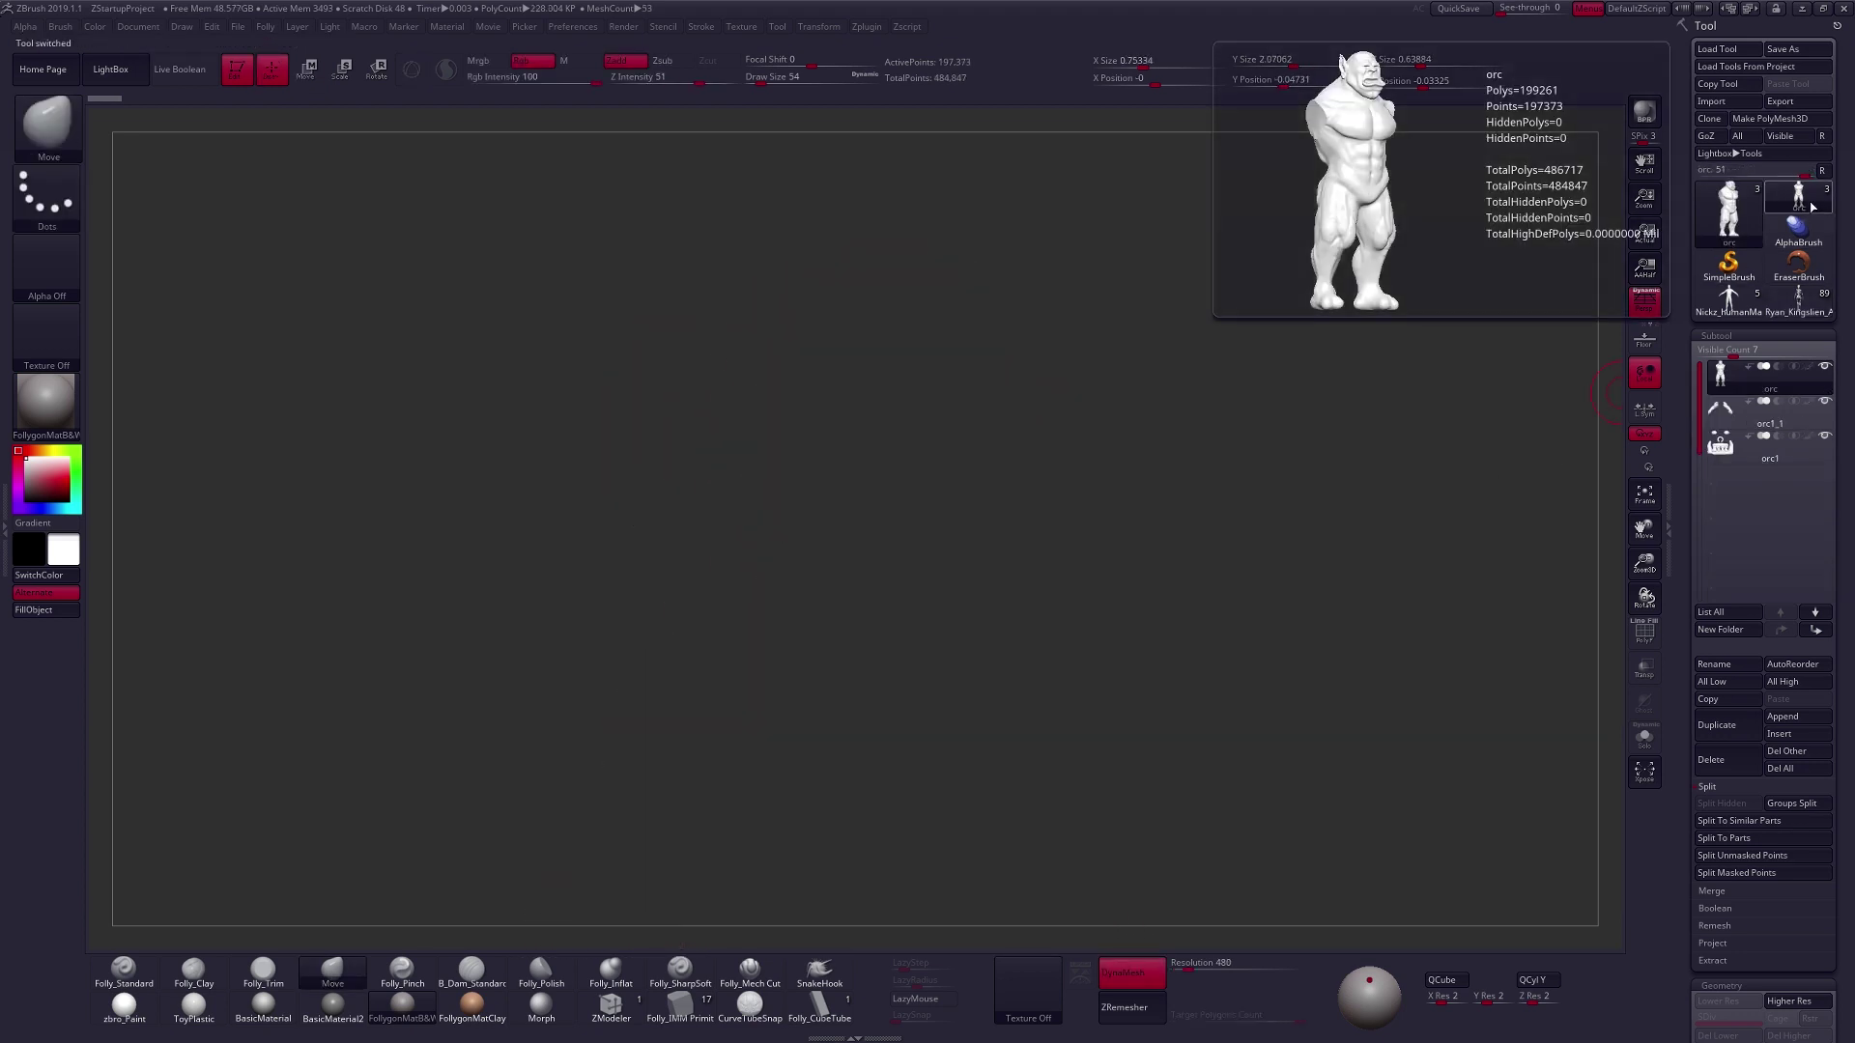
mouse_move(1105, 625)
alt+mouse_down()
mouse_move(1048, 806)
mouse_move(995, 802)
alt+mouse_up()
alt+right_drag(837, 311, 913, 428)
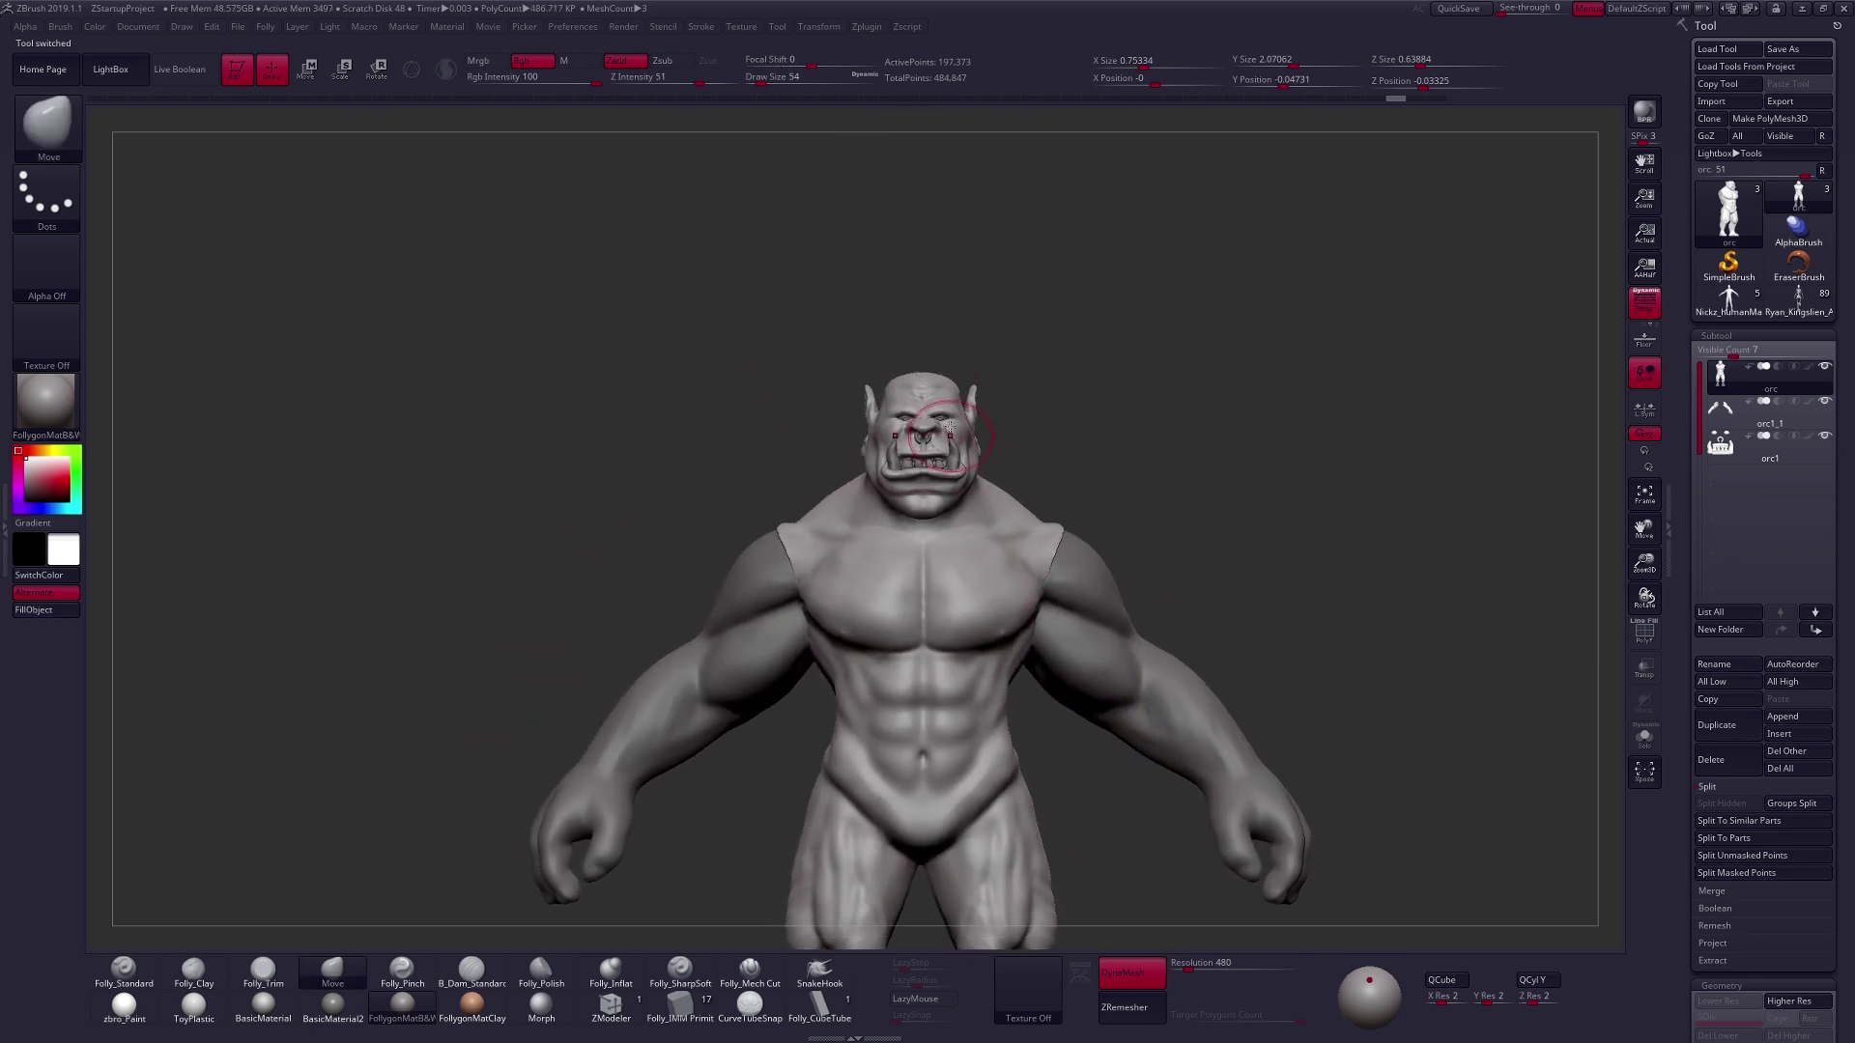
drag(1295, 650, 1294, 723)
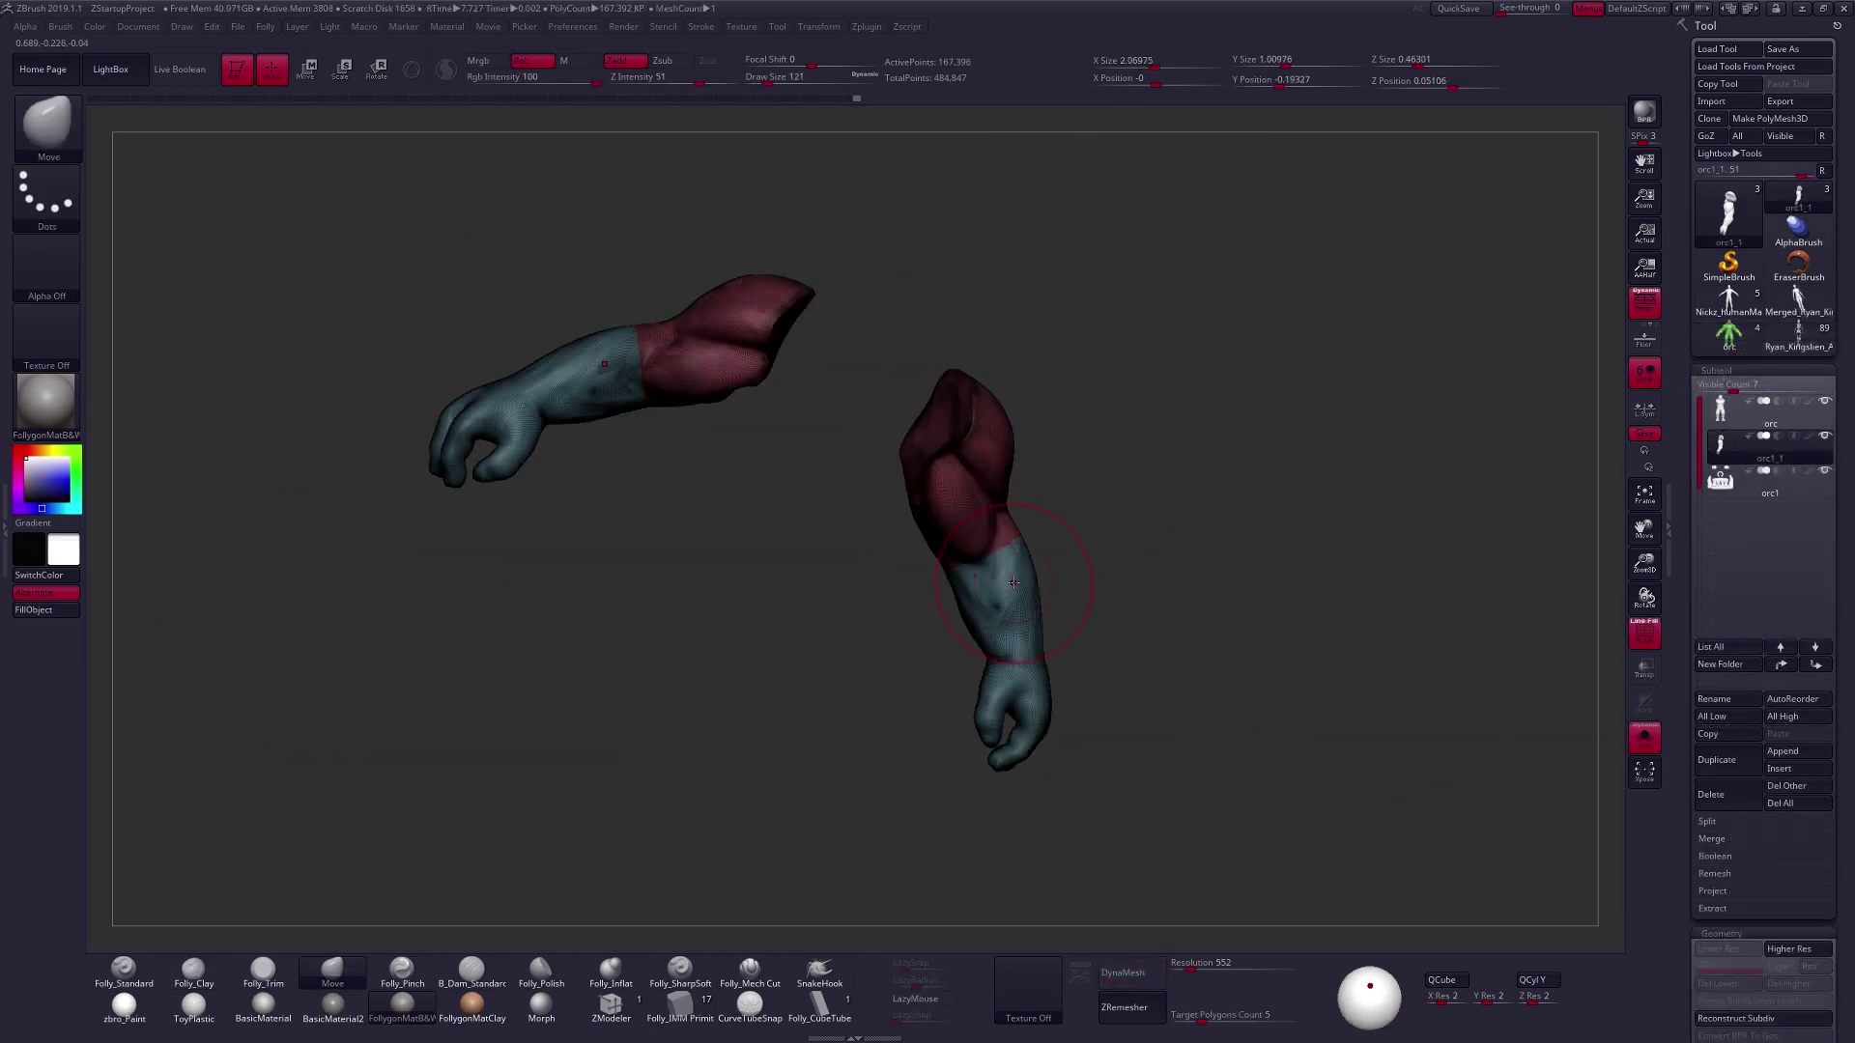
Turn off the polyframe display on the isolated arms.
key(shift+f)
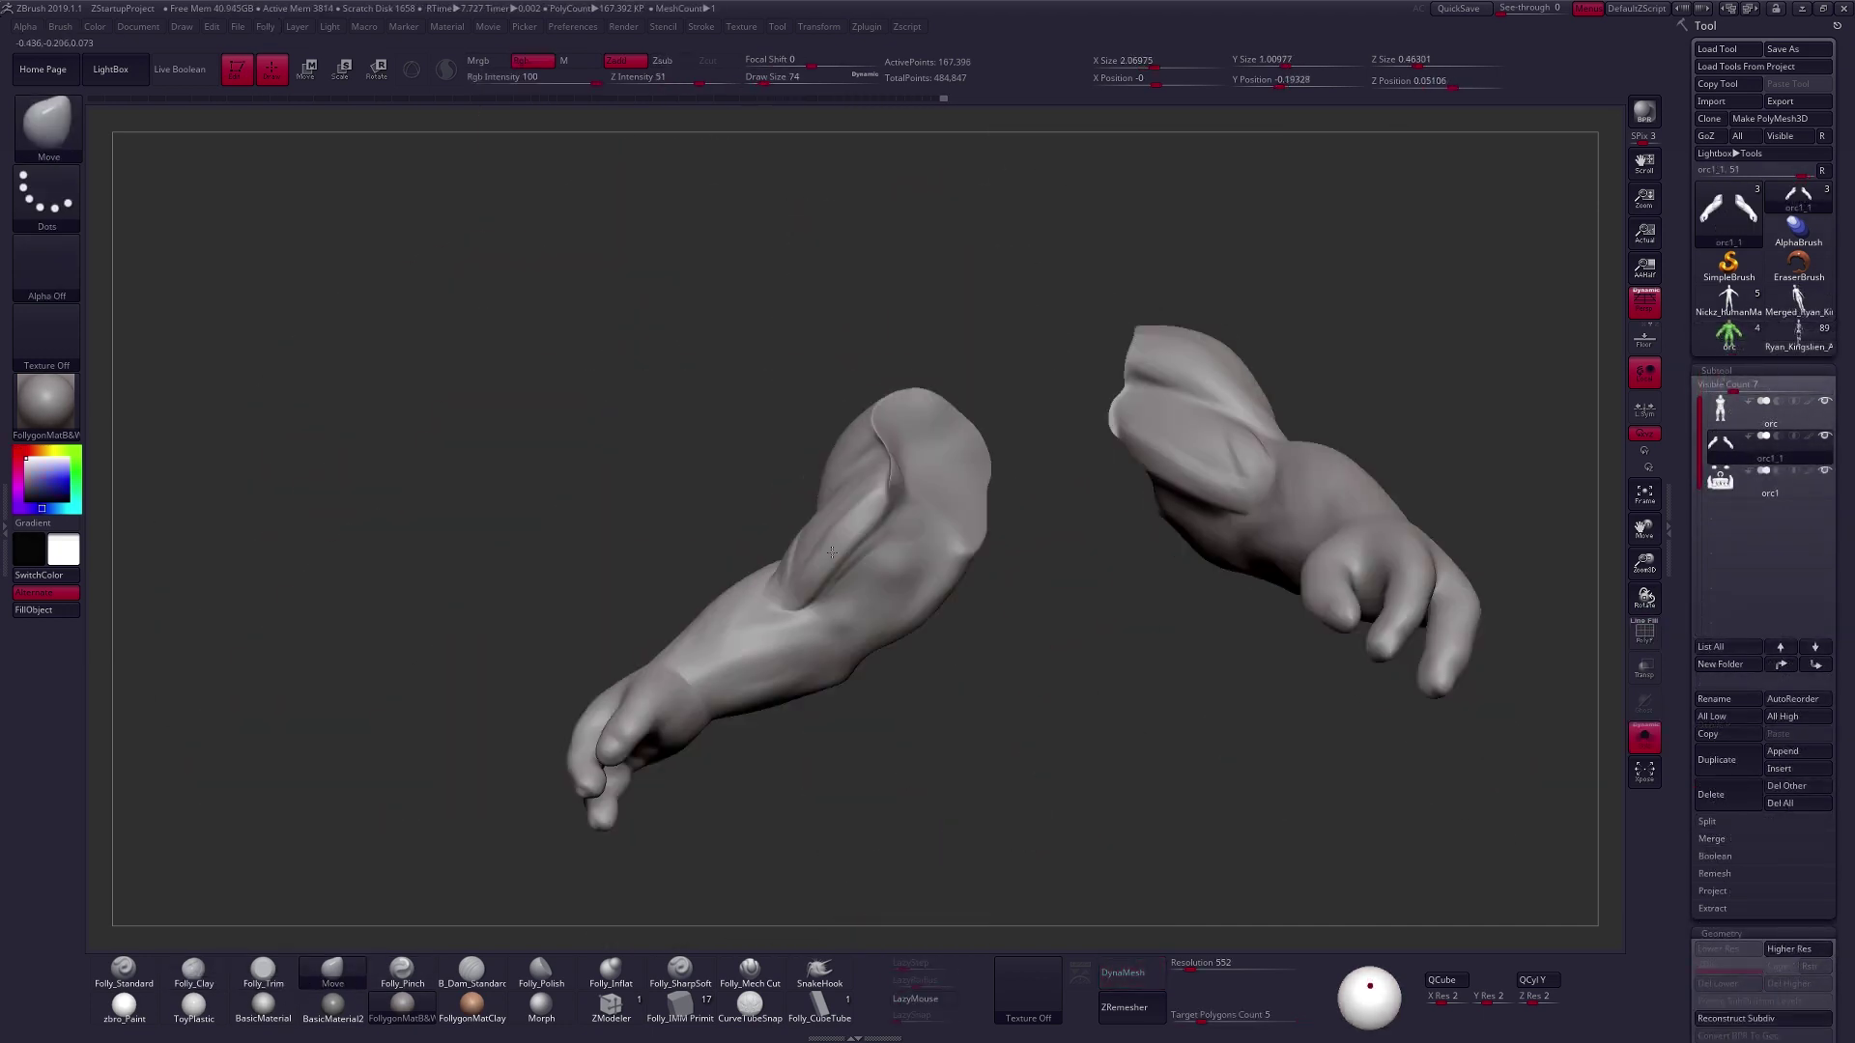